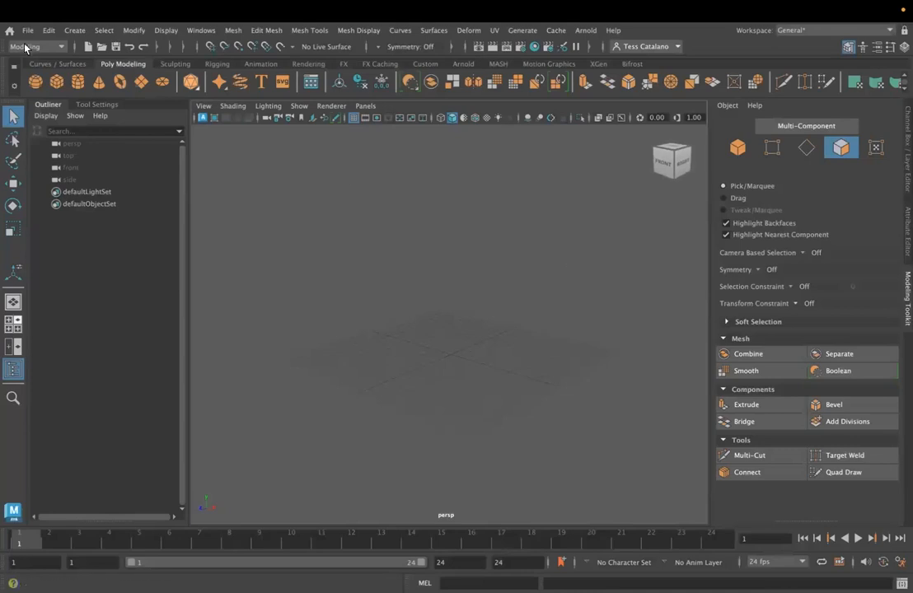
- Set the 3D_Modeling folder inside 2023_Summer as the current project
click(28, 29)
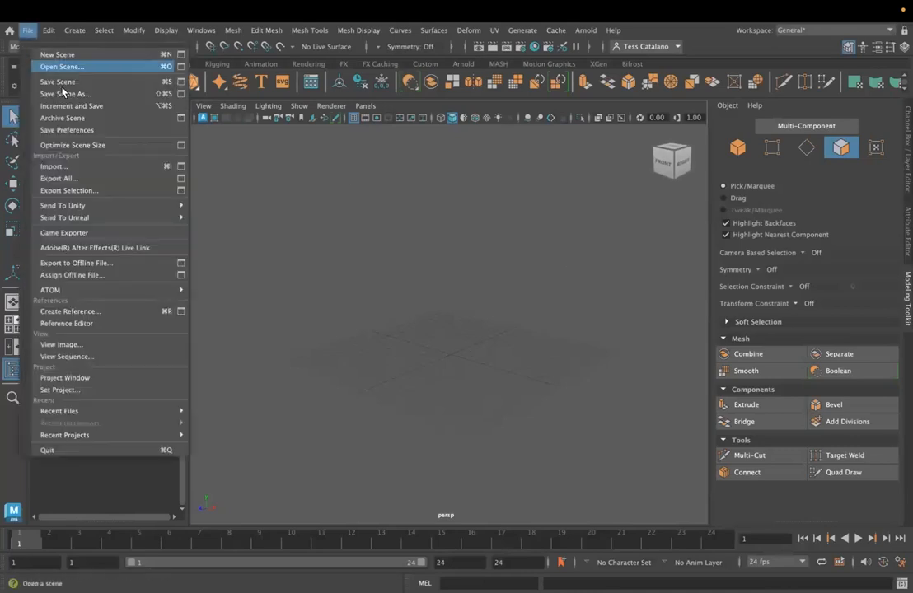
click(86, 390)
click(249, 183)
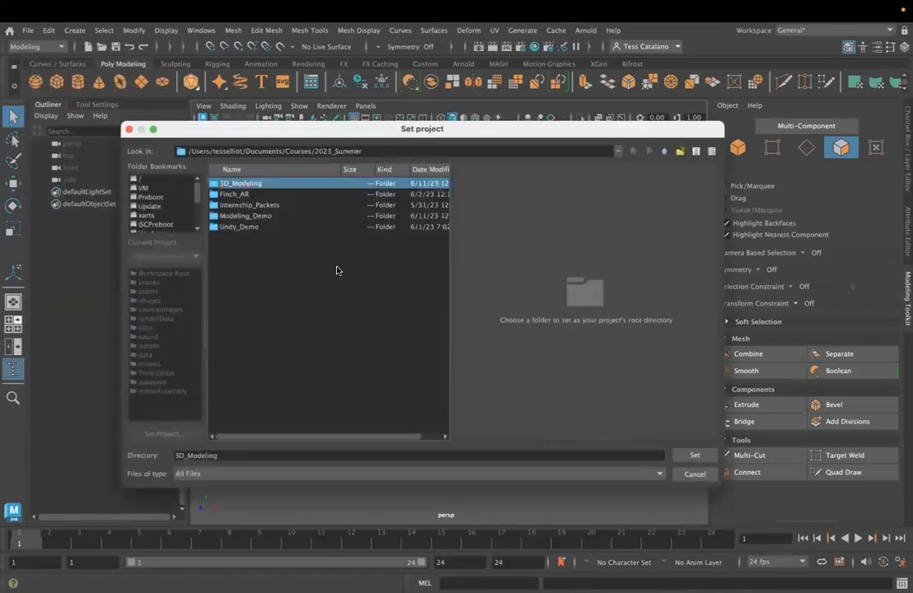
click(694, 456)
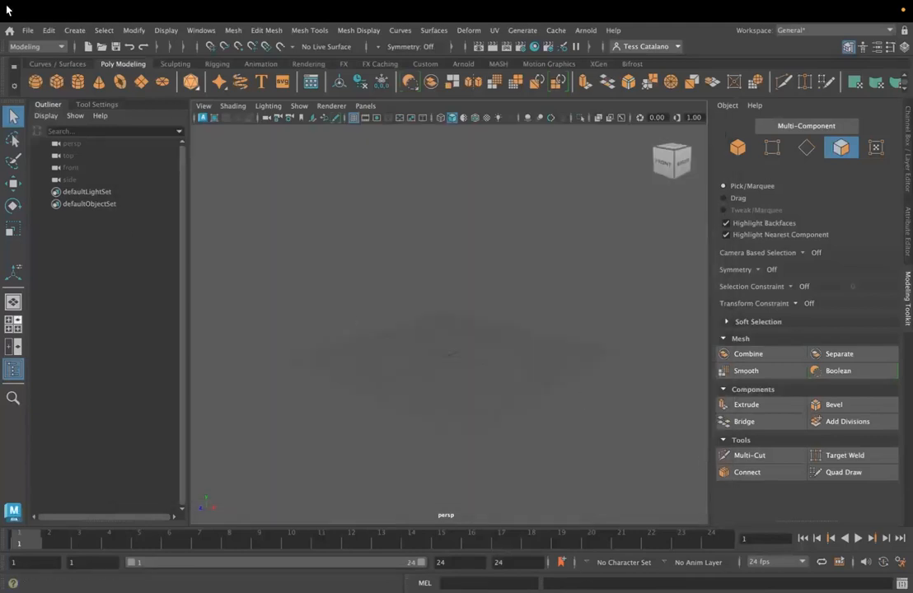
- Switch to Finder and look through the 3D_Modeling project folder, including the finch reference images in its sourceimages folder
mouse_move(361, 590)
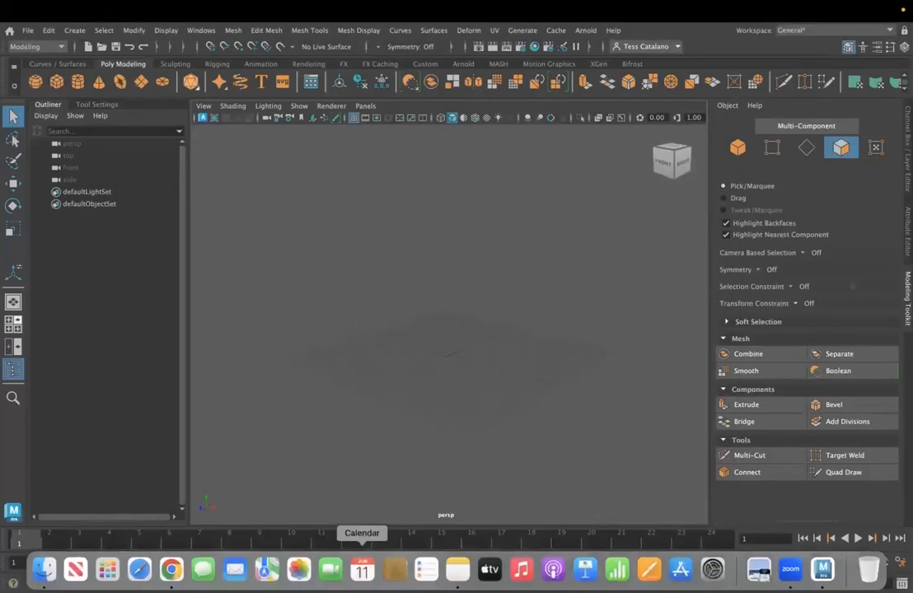
click(44, 569)
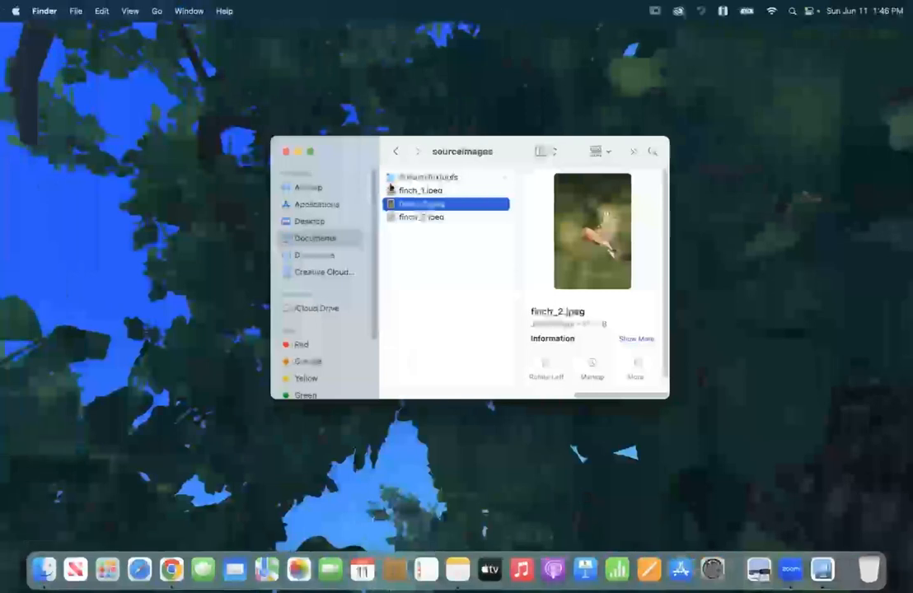
click(400, 150)
click(414, 177)
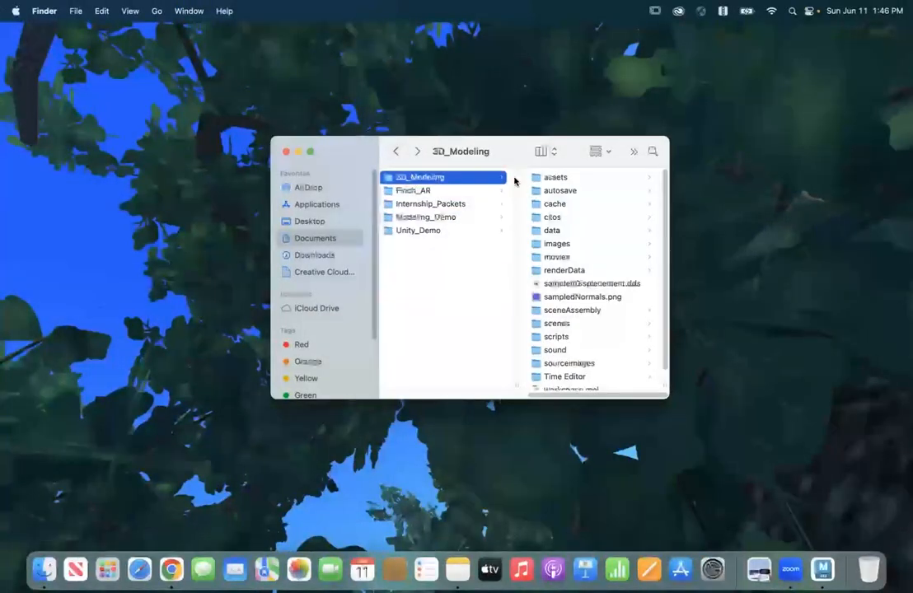
click(557, 178)
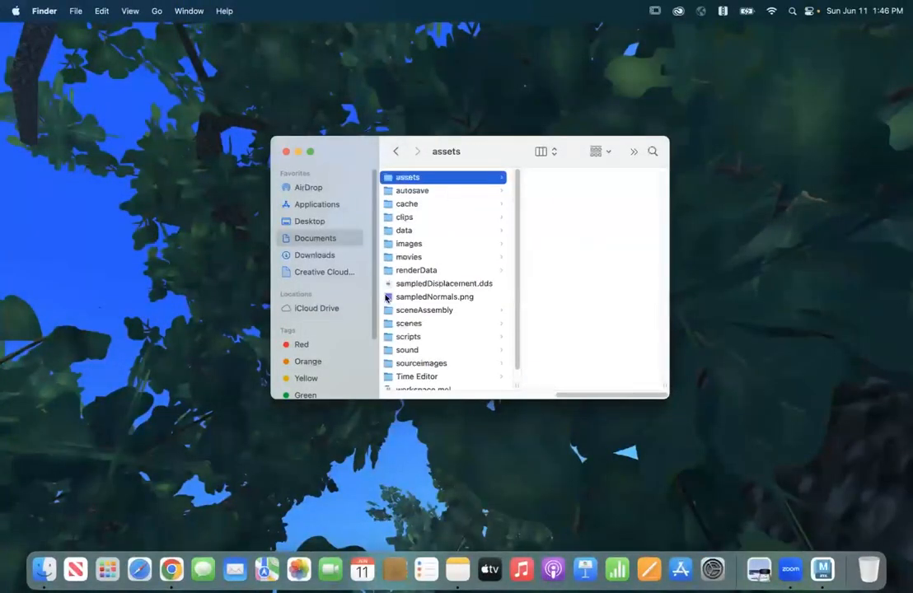
scroll(397, 372, down, 1)
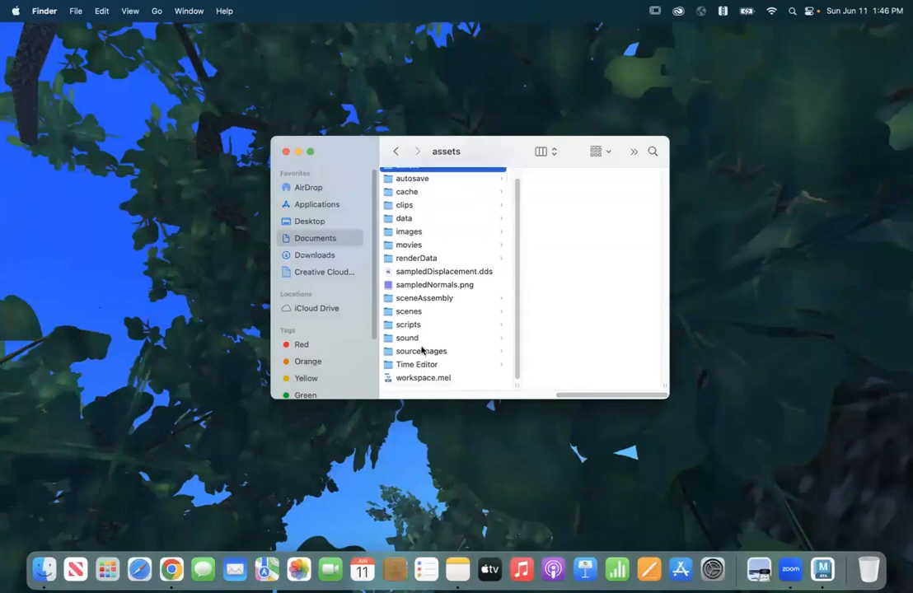
click(422, 351)
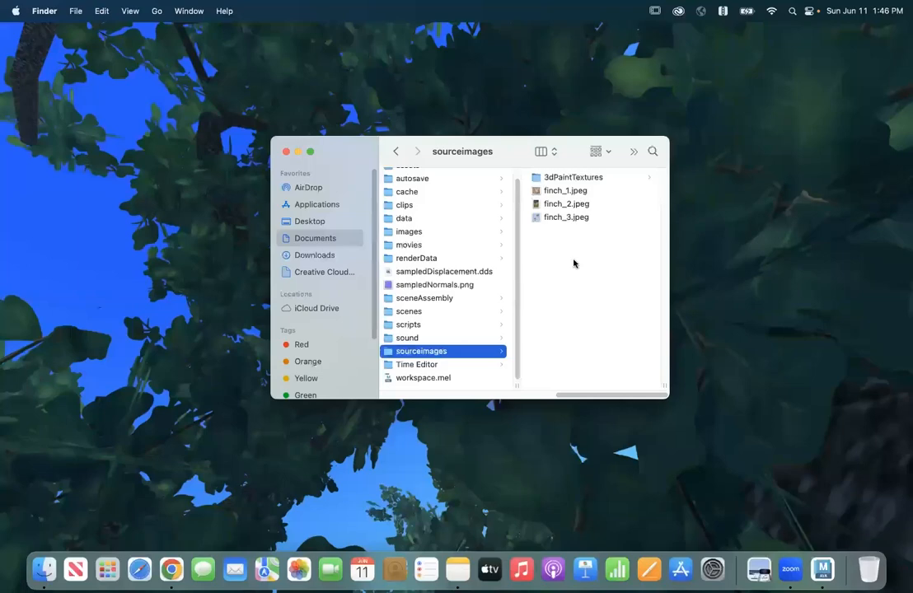
- Switch back to Maya and save the scene as Bird_Model.mb in the project's scenes folder, overwriting the existing file
click(823, 568)
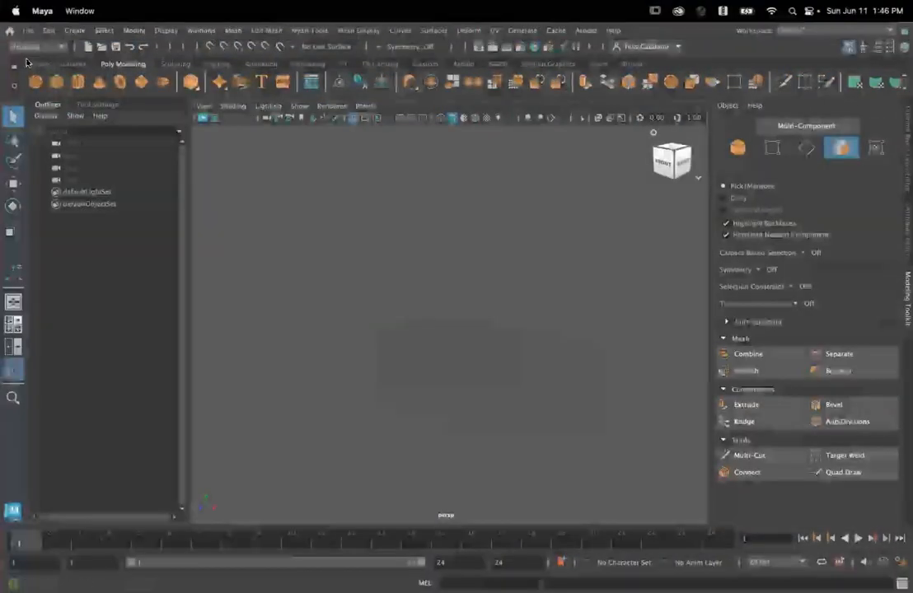
click(28, 29)
click(51, 94)
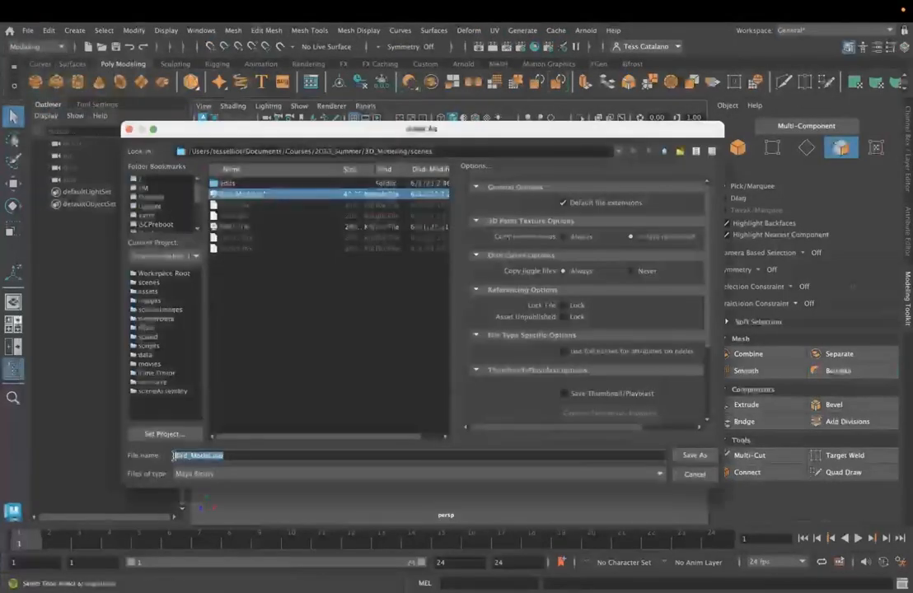
click(693, 455)
click(410, 318)
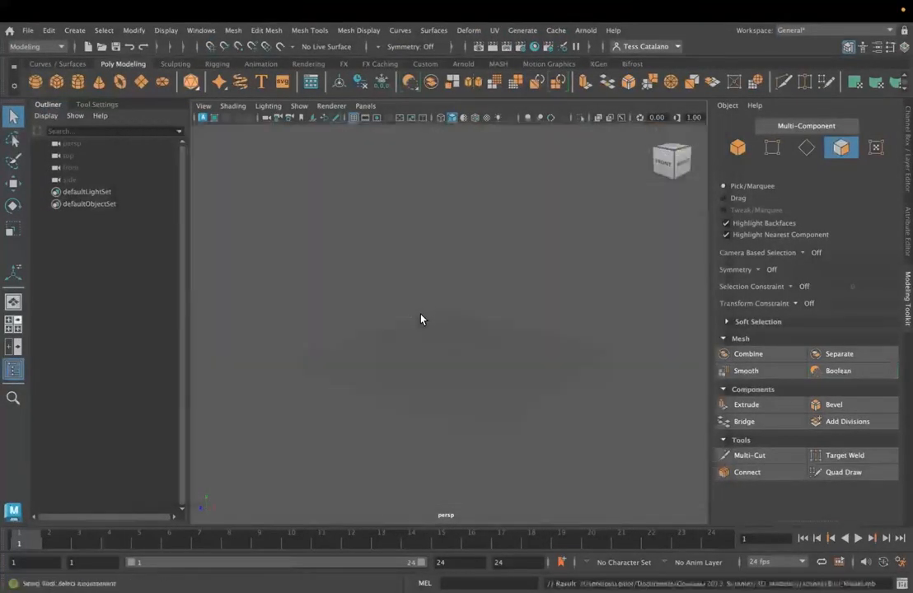
- Create a free image plane and show its attributes
click(74, 29)
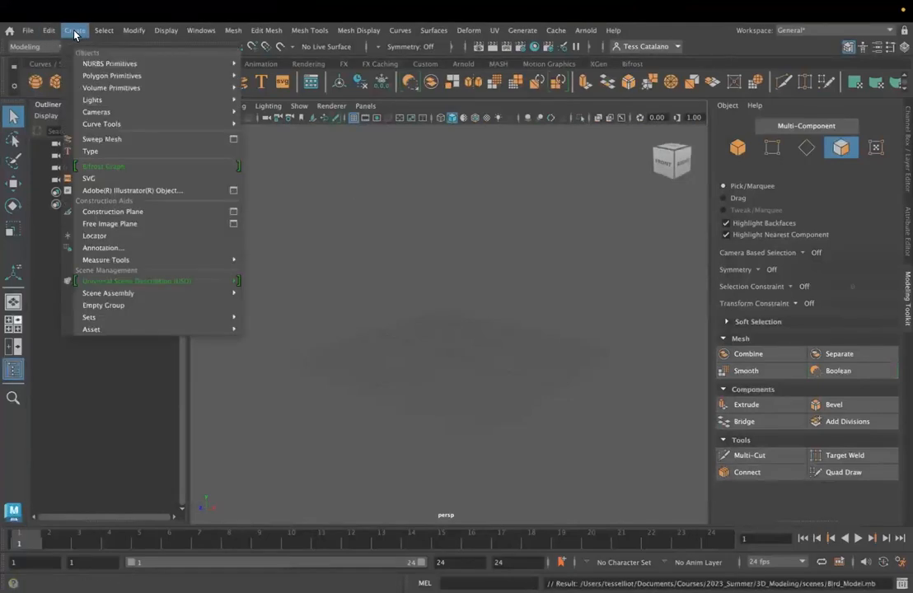
click(111, 226)
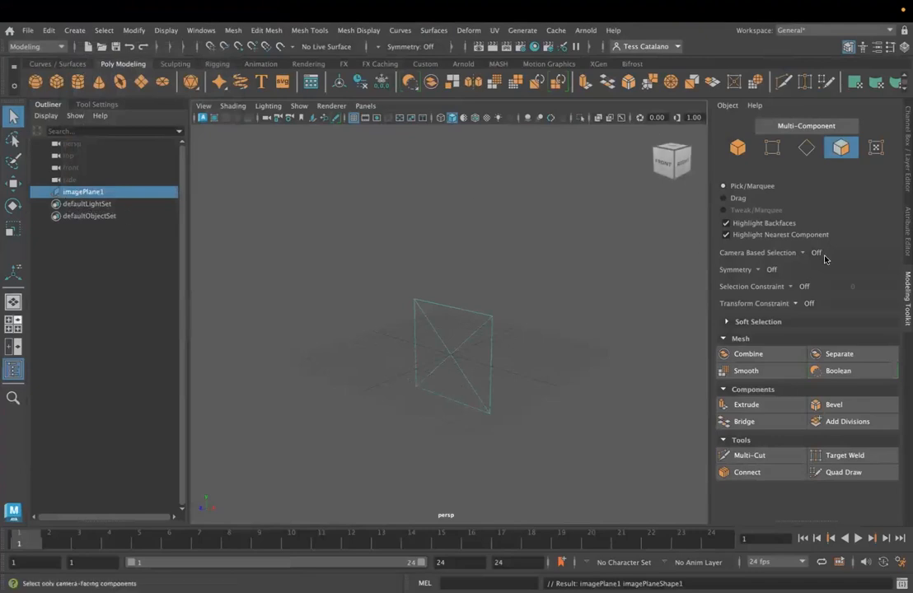
click(907, 232)
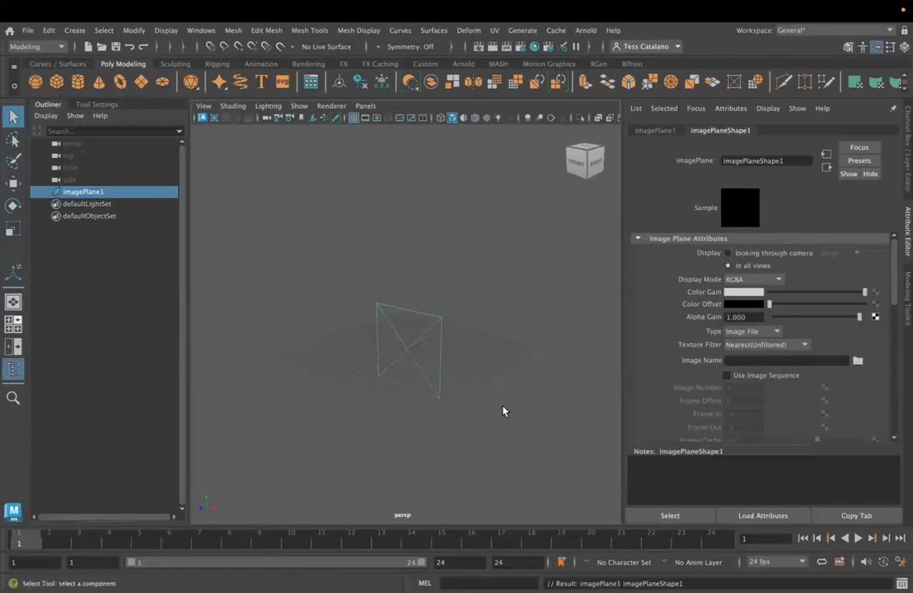
- Preview the finch pictures in sourceimages and load finch_3.jpeg as the image plane's picture
click(857, 361)
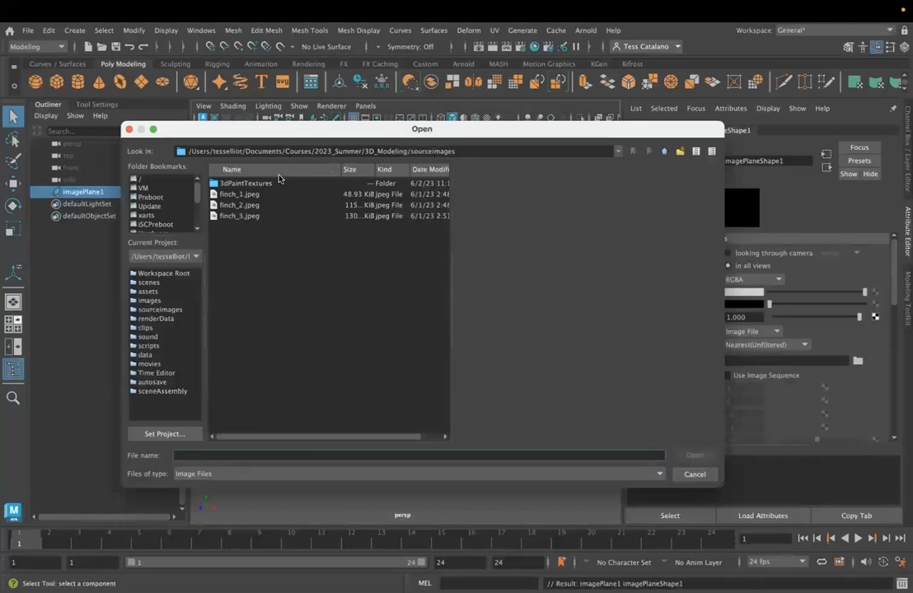
click(241, 195)
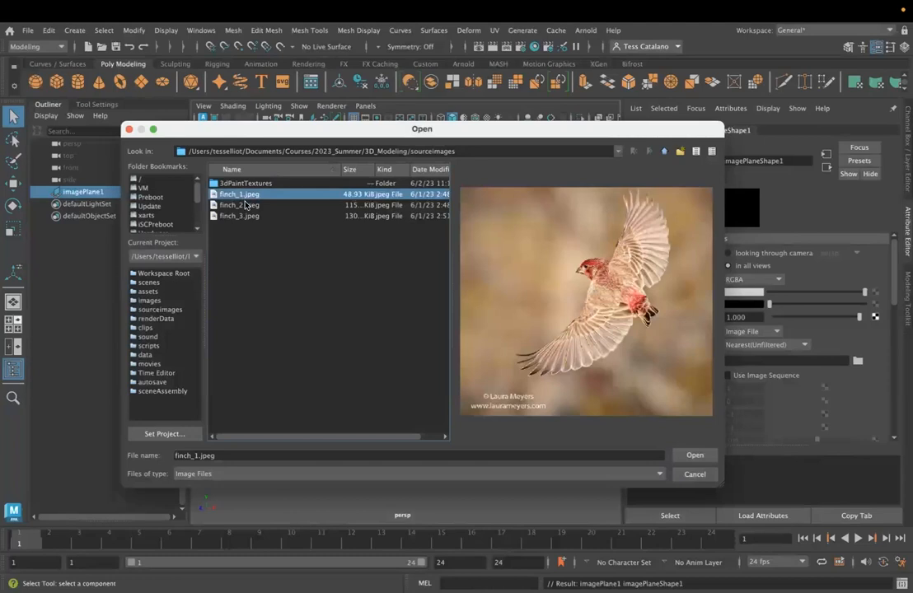
click(245, 206)
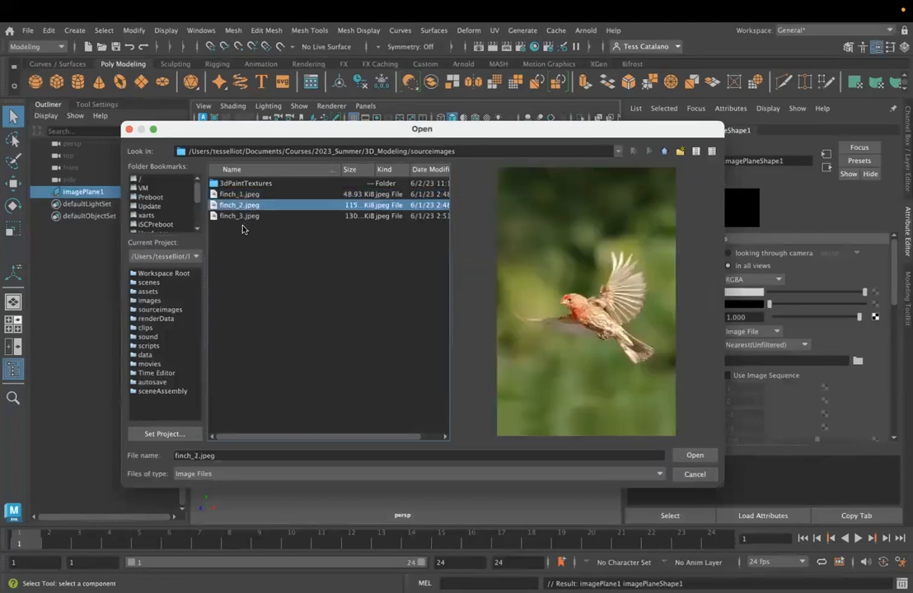
click(234, 217)
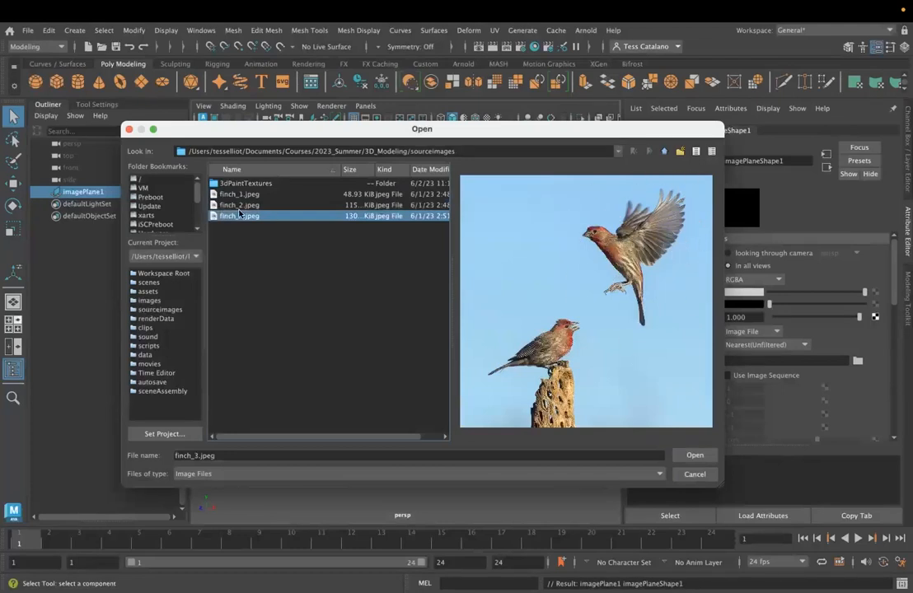
click(233, 206)
click(253, 194)
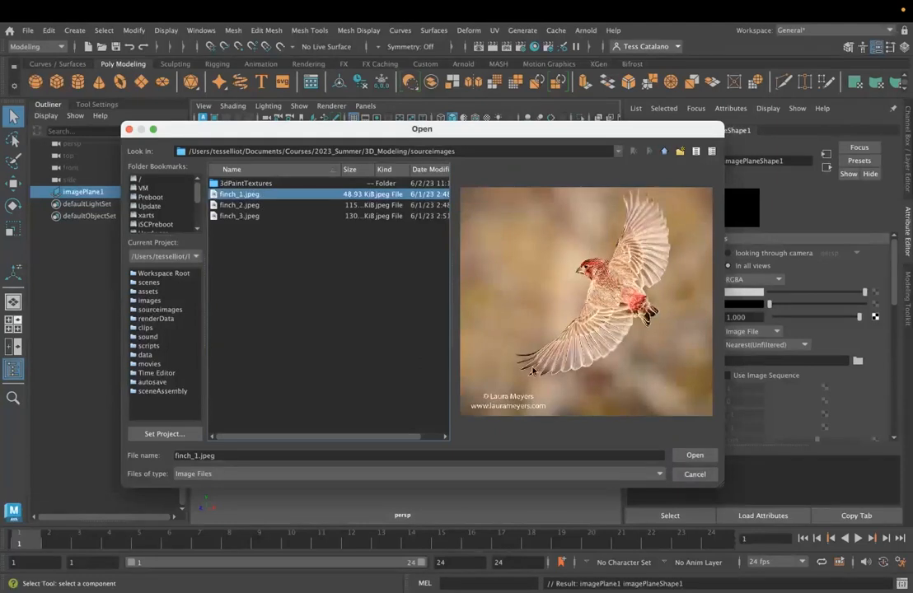
click(241, 216)
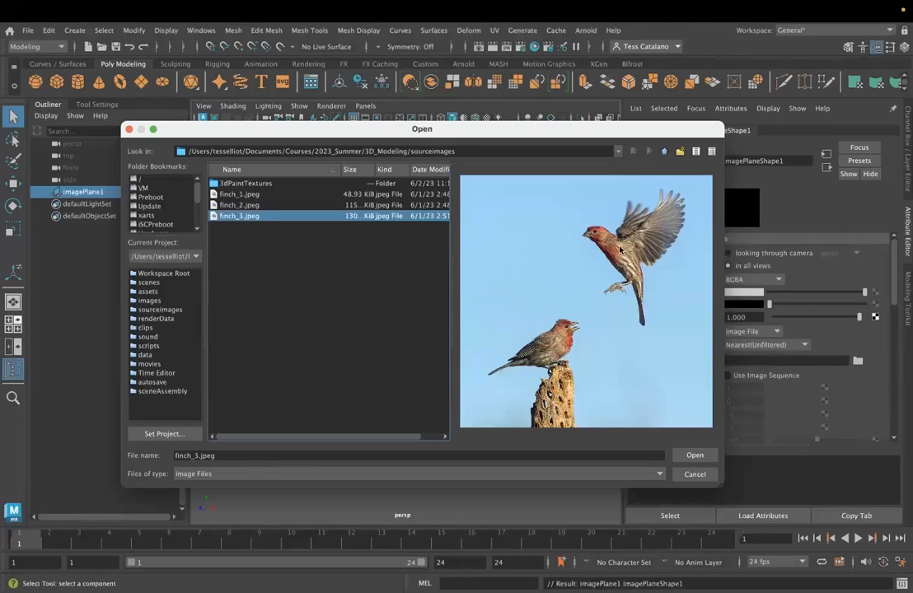
click(695, 455)
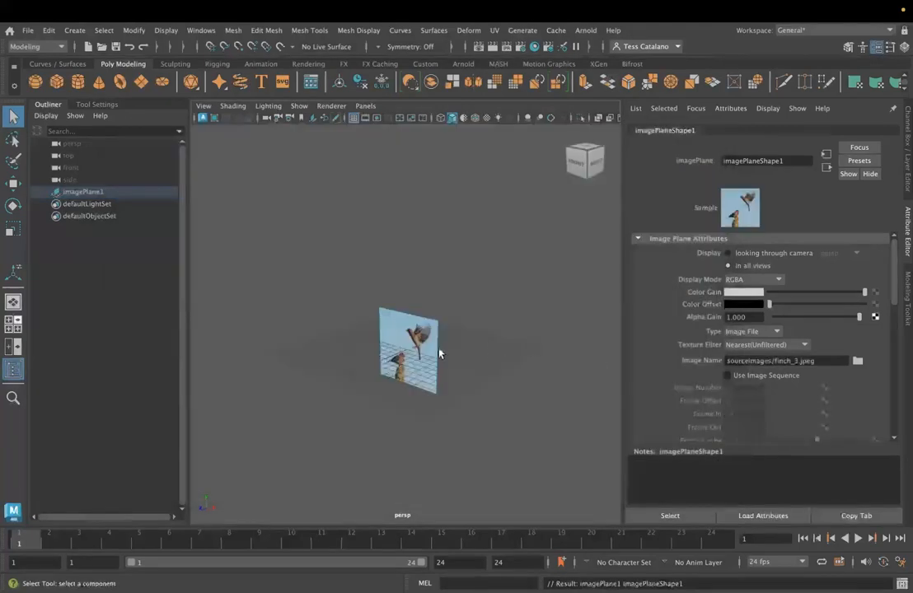
- Move the image plane back along Z to about -6.42 and shift it slightly towards negative X
key(w)
drag(369, 367, 401, 354)
alt+drag(379, 395, 326, 342)
scroll(410, 396, up, 6)
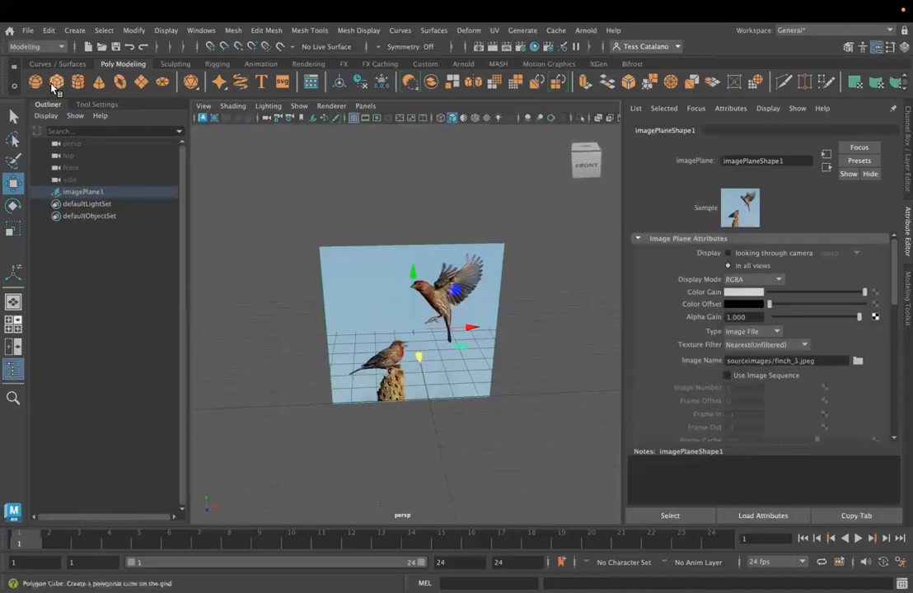
drag(469, 326, 445, 329)
key(space)
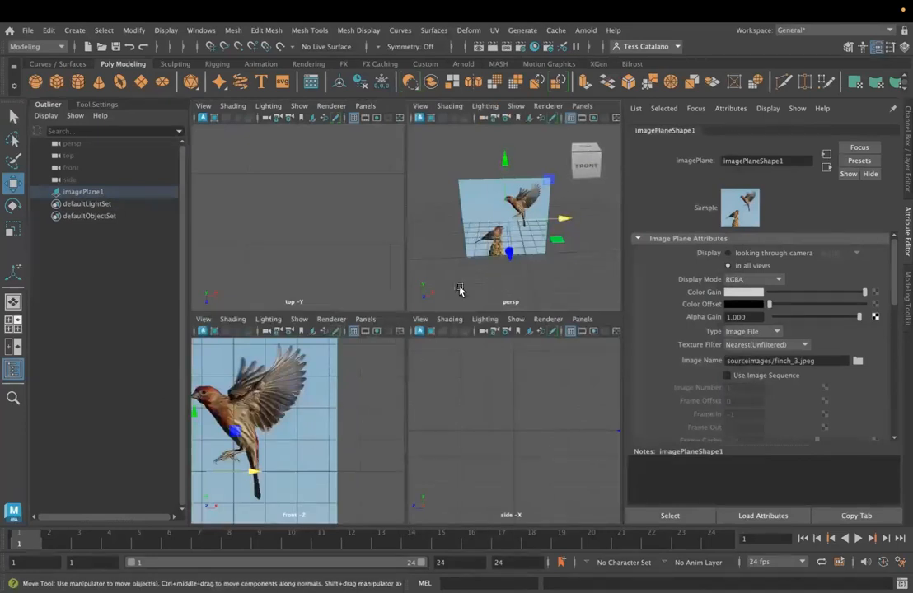
key(space)
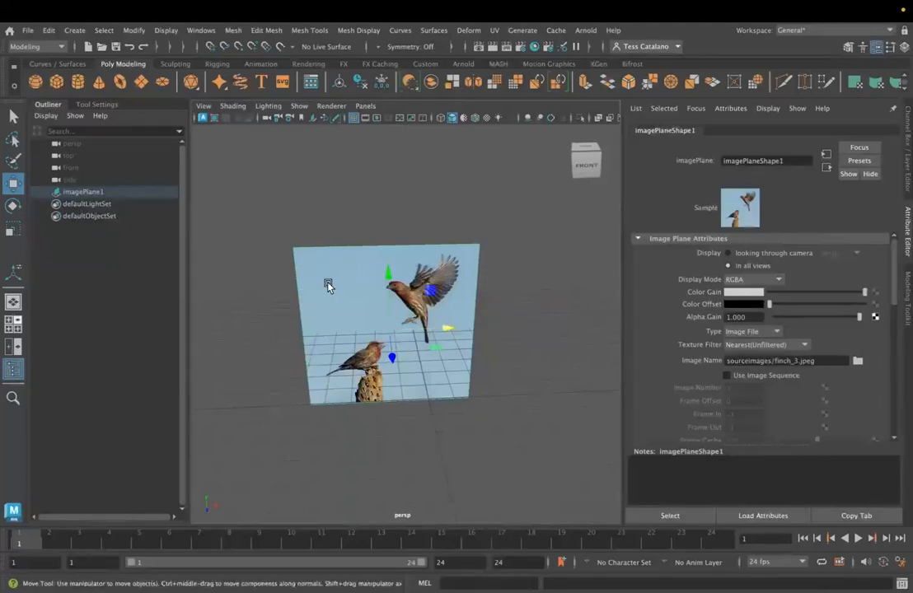
- In the front view, move the image plane to about X -1.49, Y -1.58 so the flying finch sits over the origin
key(space)
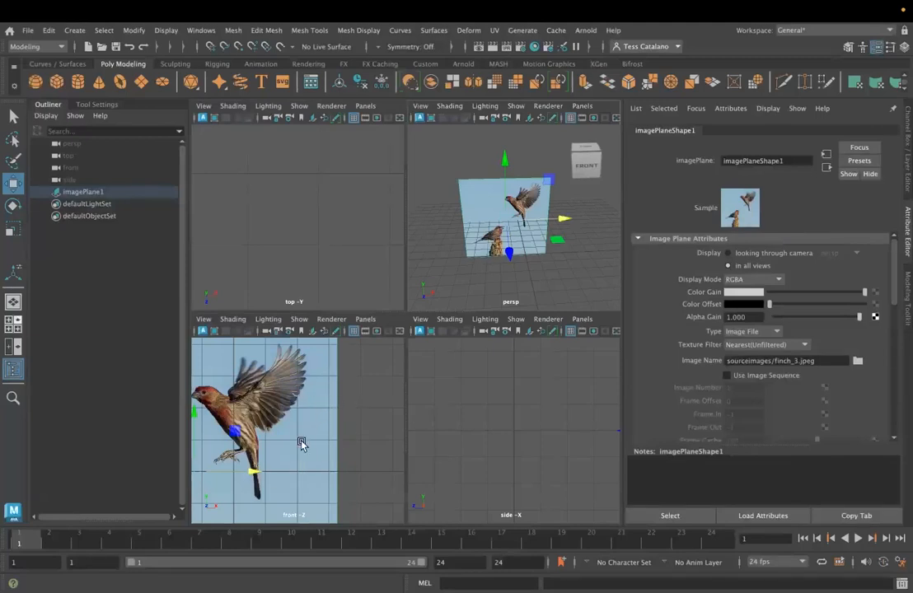
key(space)
scroll(453, 366, up, 2)
scroll(452, 366, down, 10)
scroll(451, 355, up, 1)
drag(411, 346, 389, 347)
drag(327, 287, 319, 310)
middle_drag(391, 365, 407, 369)
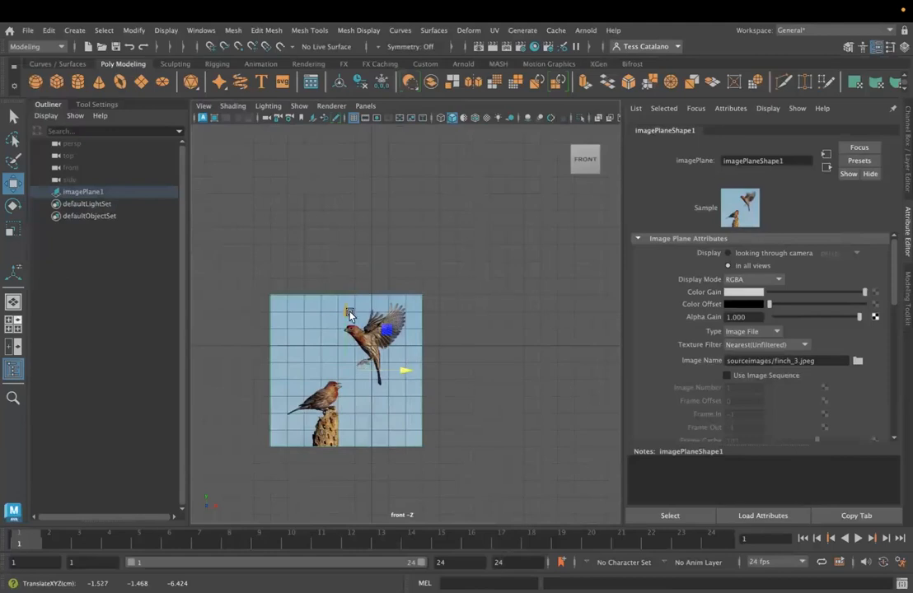
drag(347, 315, 346, 316)
drag(407, 373, 408, 373)
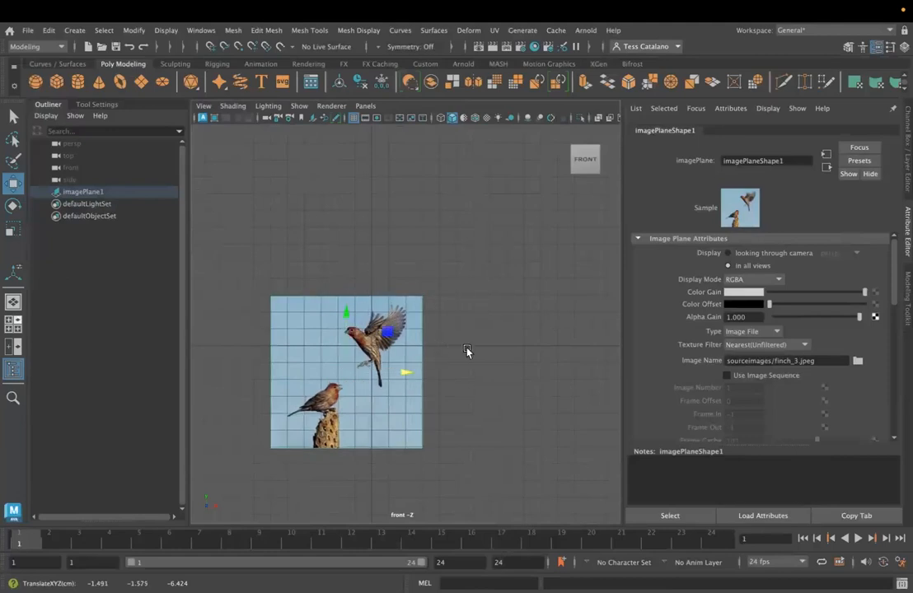
- Create a polygon cube at the origin over the flying finch's body in the front view
key(space)
key(space)
alt+drag(409, 430, 375, 359)
key(space)
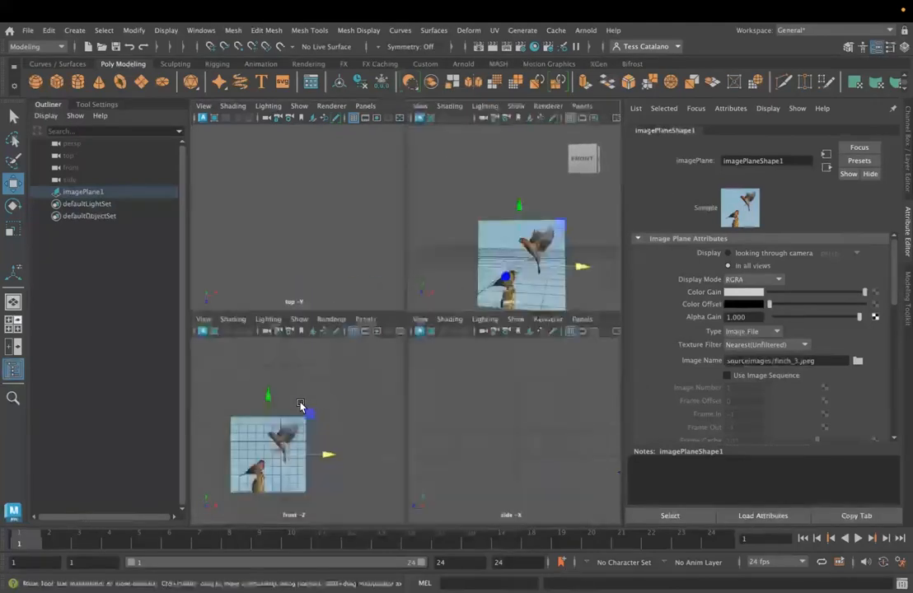
key(space)
scroll(402, 382, up, 2)
alt+middle_drag(373, 385, 423, 336)
scroll(427, 338, up, 1)
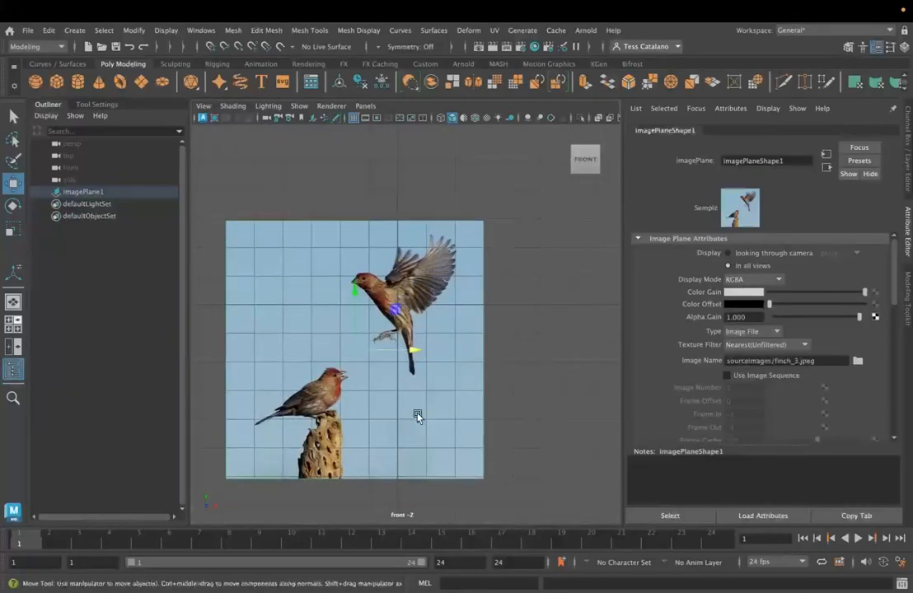
click(56, 81)
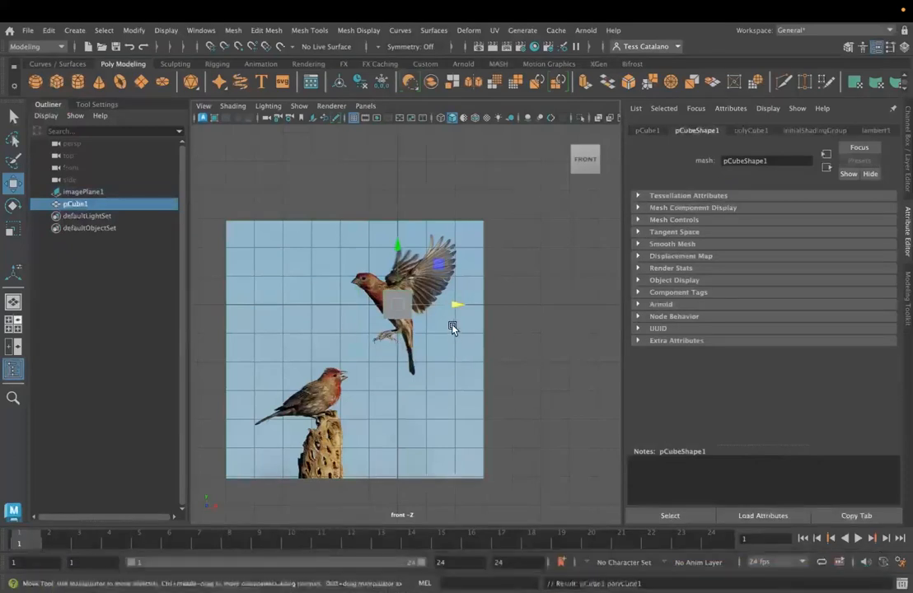
- Rotate the cube about 41° around Z and move it to about X -0.12, Y -0.09 to follow the flying finch's body
scroll(453, 328, up, 2)
key(e)
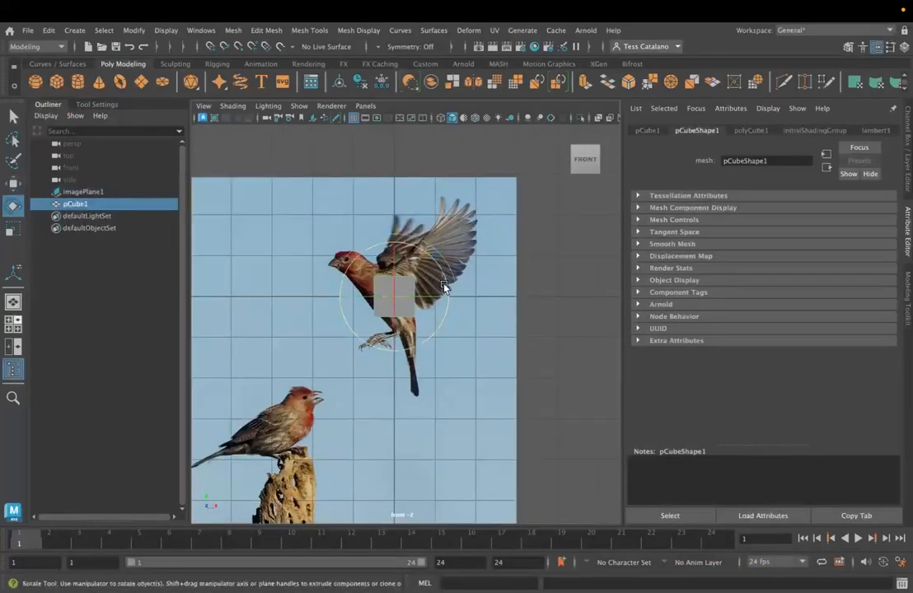
drag(446, 276, 412, 249)
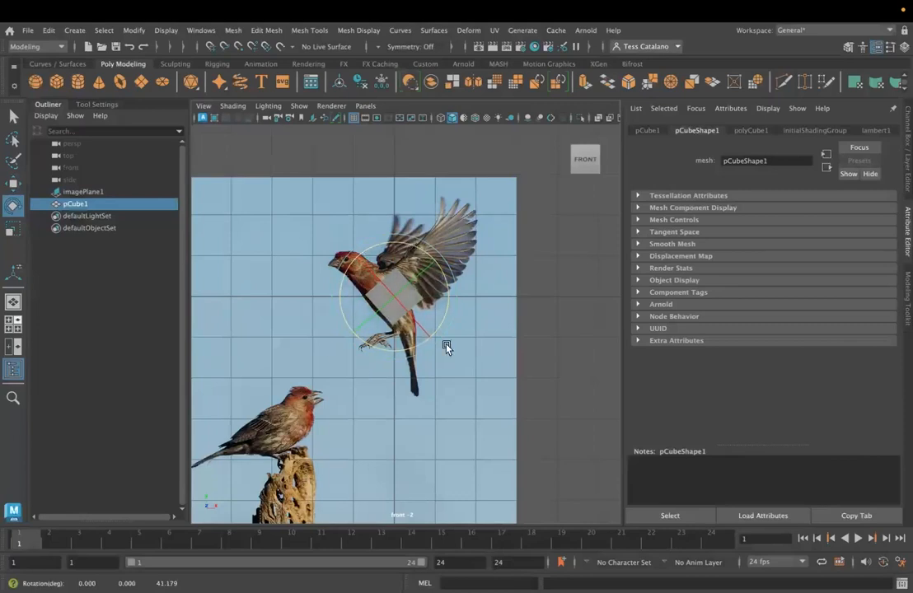
key(w)
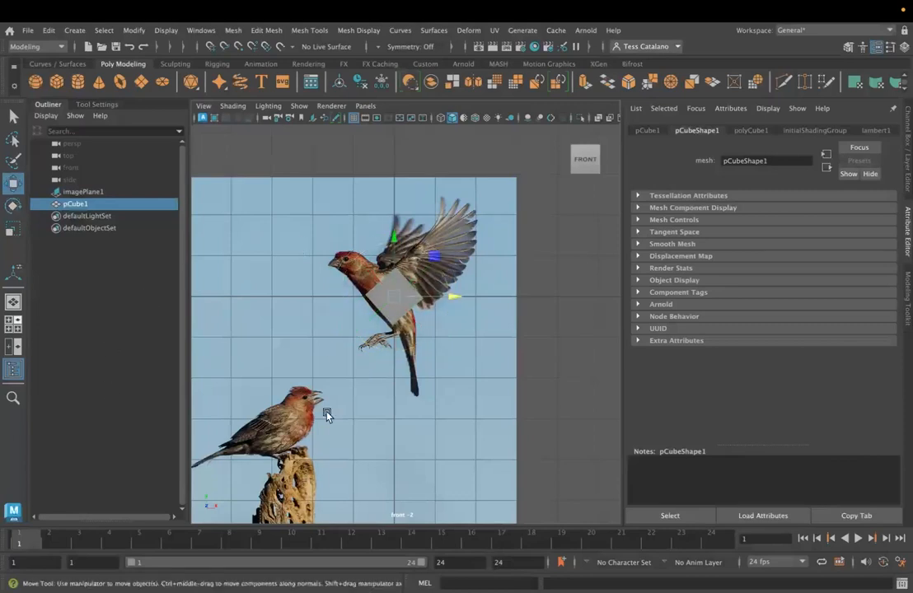
drag(393, 236, 392, 242)
drag(447, 299, 442, 295)
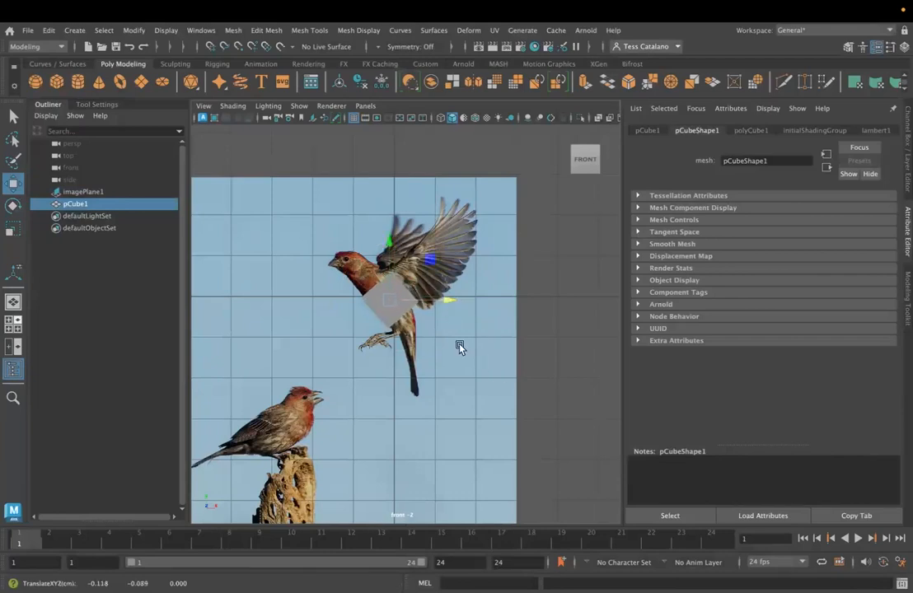
- Switch the workspace to a two-pane layout showing the front and perspective views side by side
key(space)
key(space)
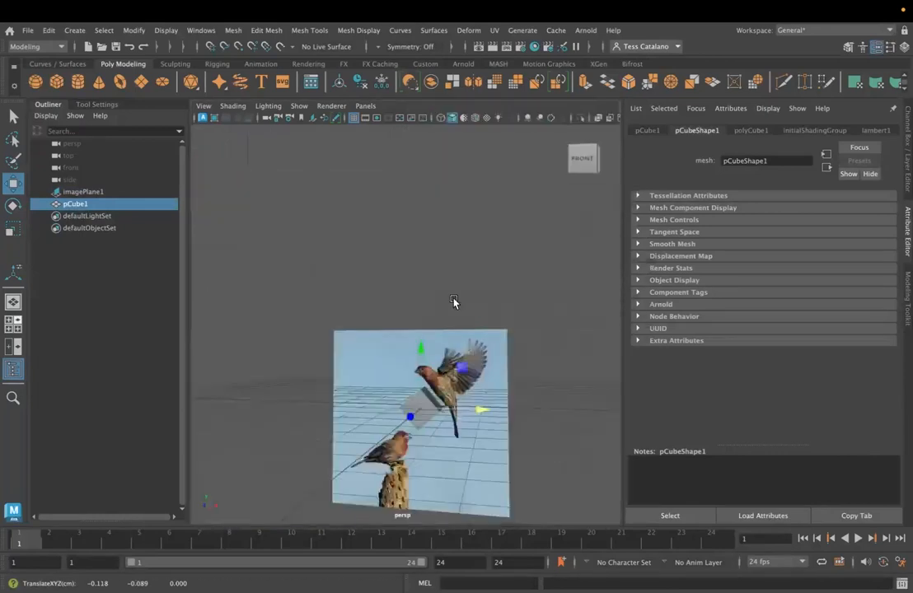
alt+drag(374, 433, 409, 427)
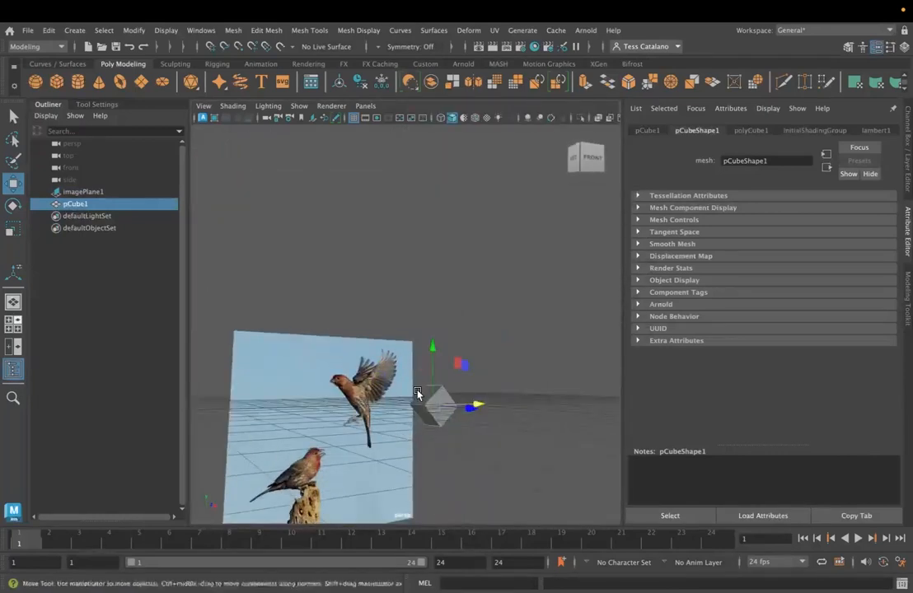
key(space)
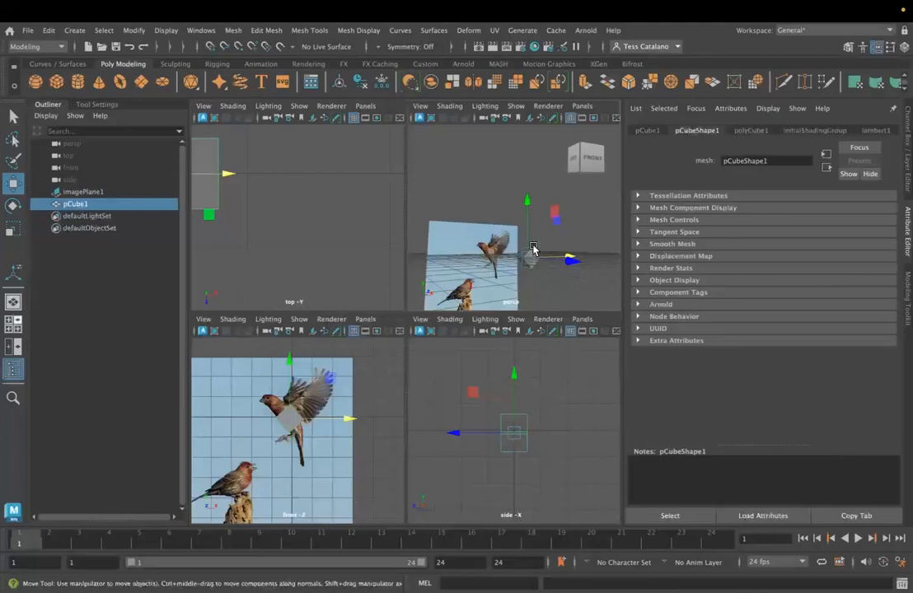
key(space)
click(13, 346)
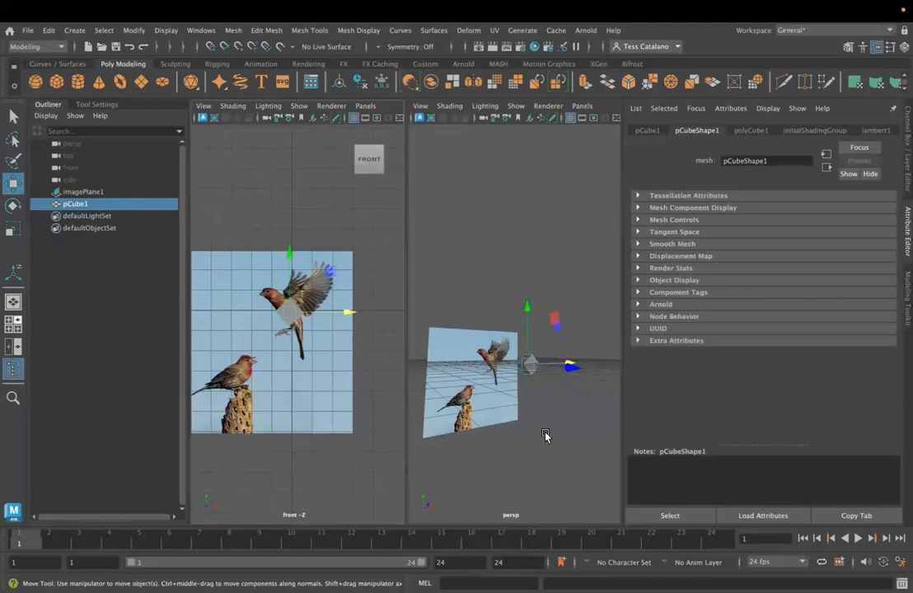
click(199, 107)
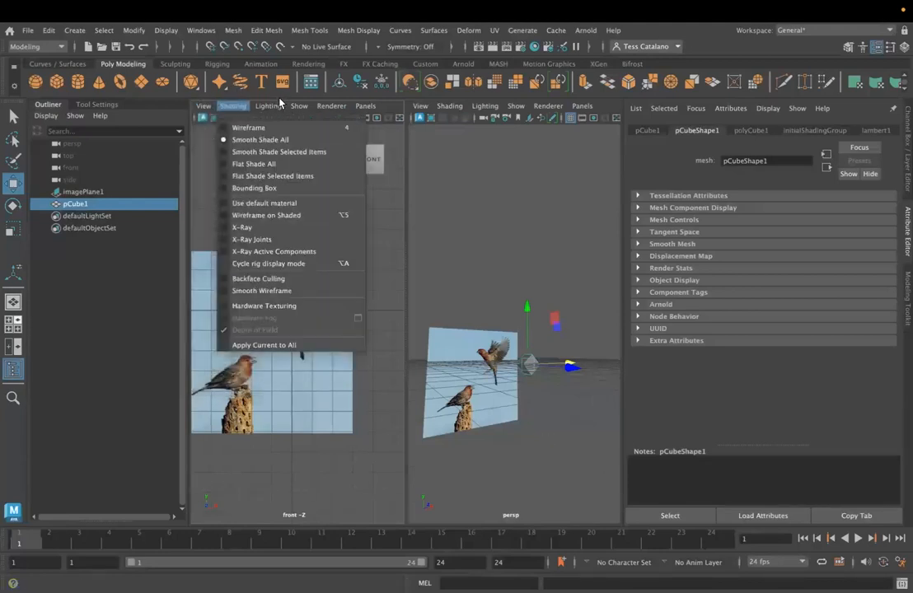
click(245, 230)
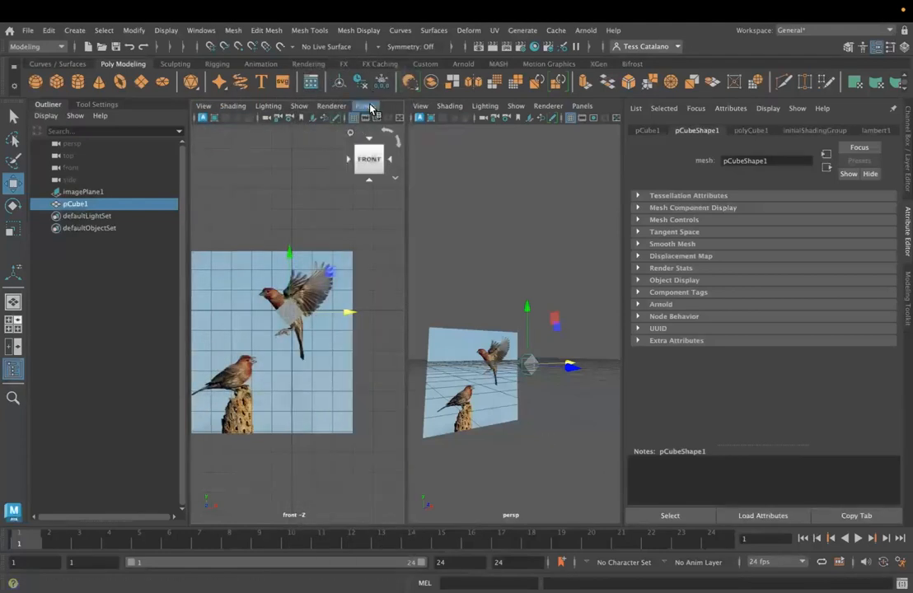
click(364, 108)
mouse_move(378, 143)
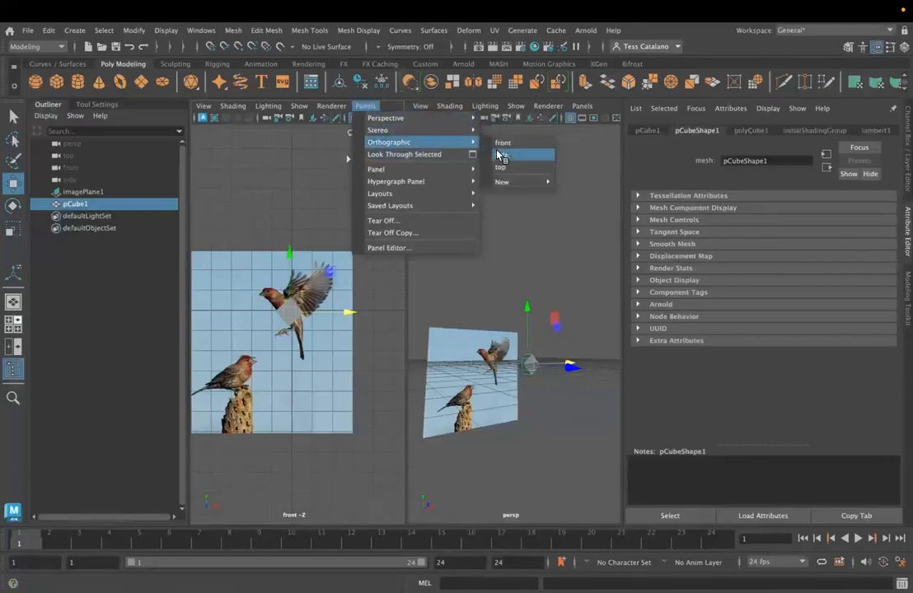
click(581, 250)
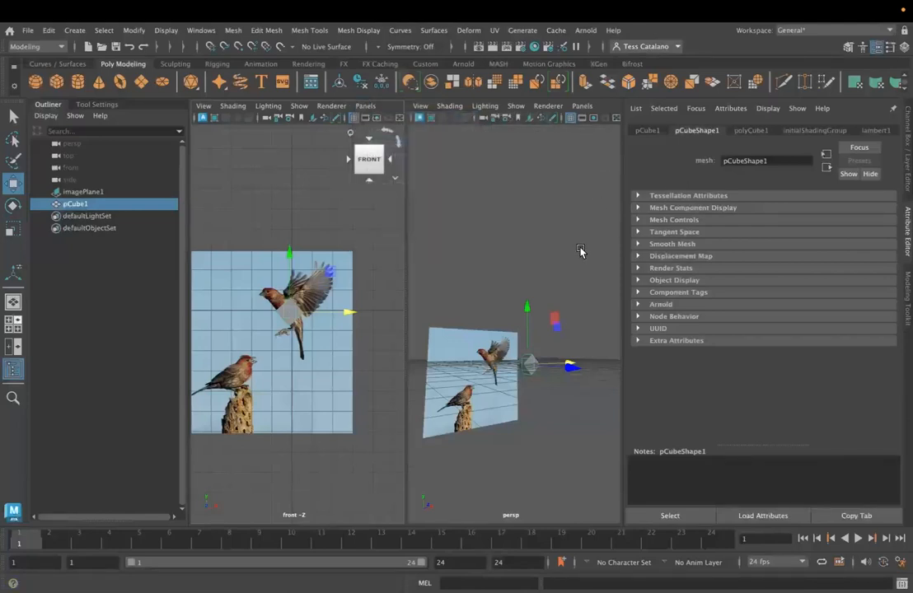
click(581, 105)
mouse_move(614, 118)
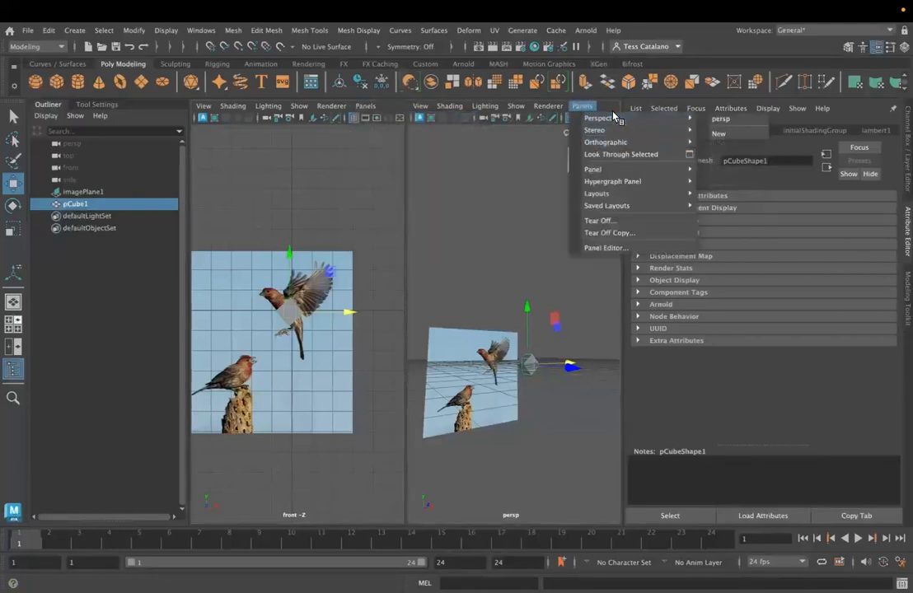
click(480, 297)
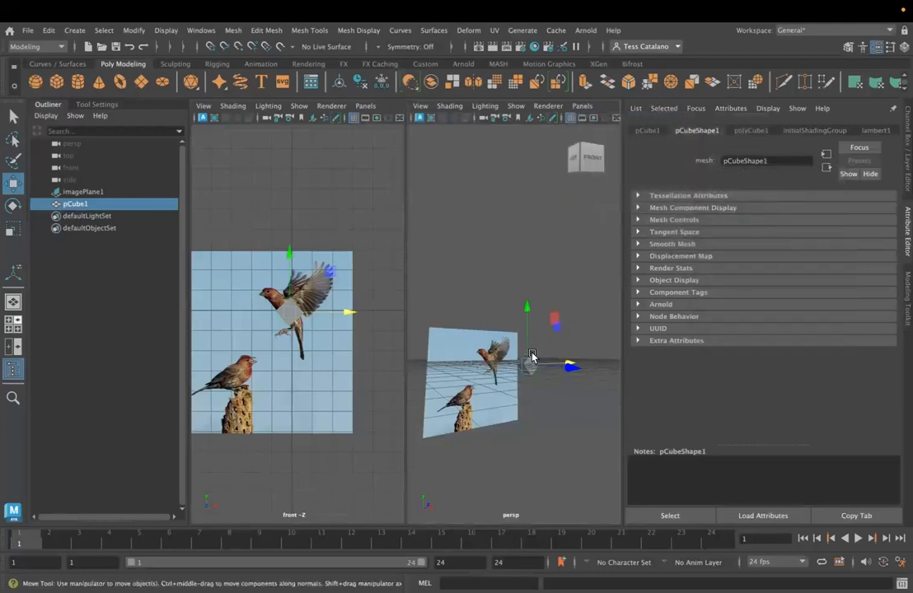
- Select the cube's face pointing towards the flying finch's head and extrude it with a Local Translate Z of about 0.813
scroll(518, 366, up, 5)
alt+middle_drag(517, 366, 520, 318)
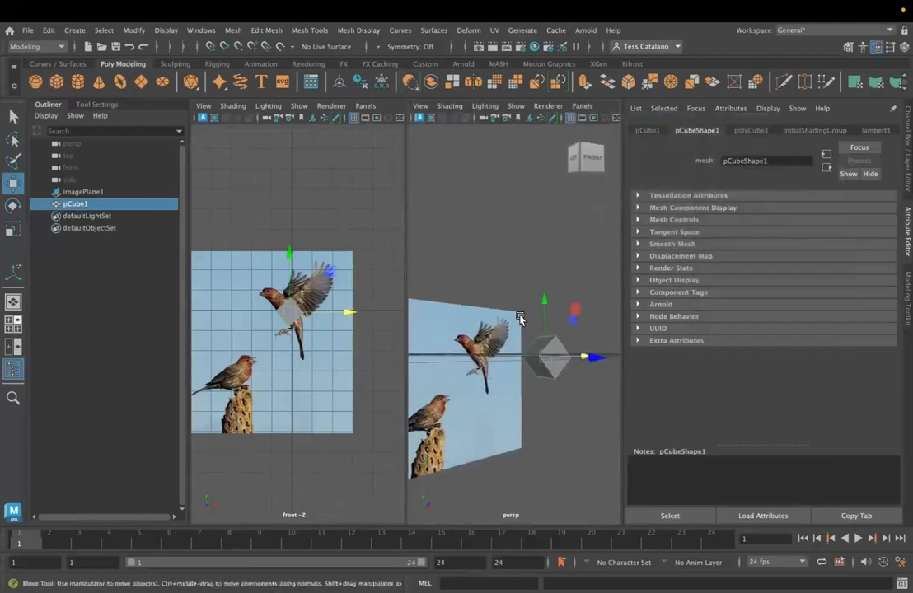
scroll(520, 318, up, 3)
right_drag(546, 362, 545, 266)
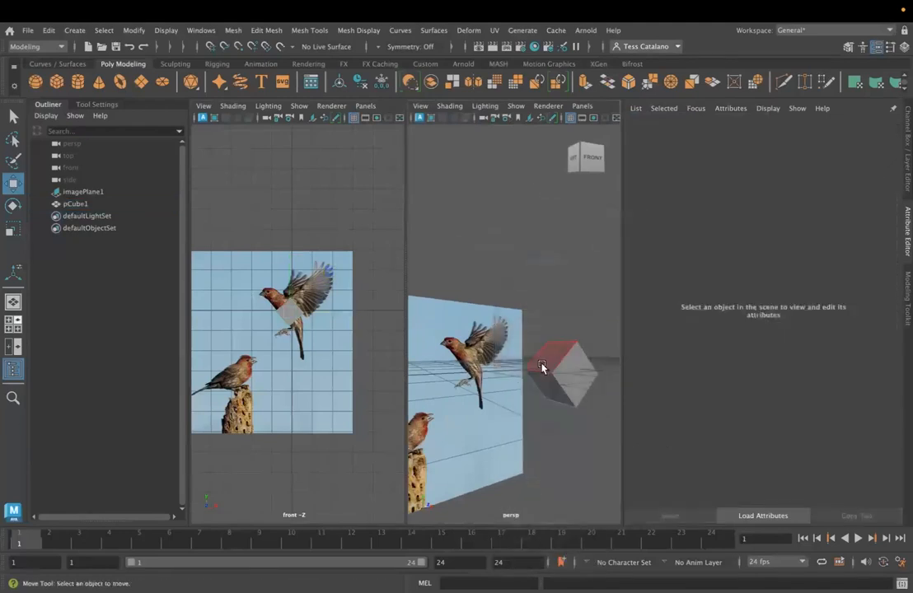
click(542, 368)
click(907, 298)
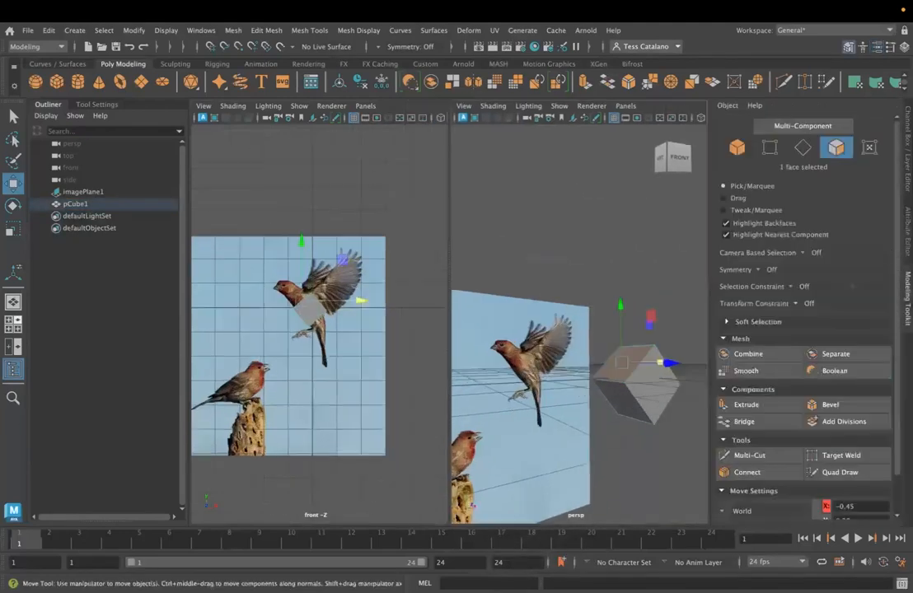
click(746, 405)
drag(587, 323, 555, 313)
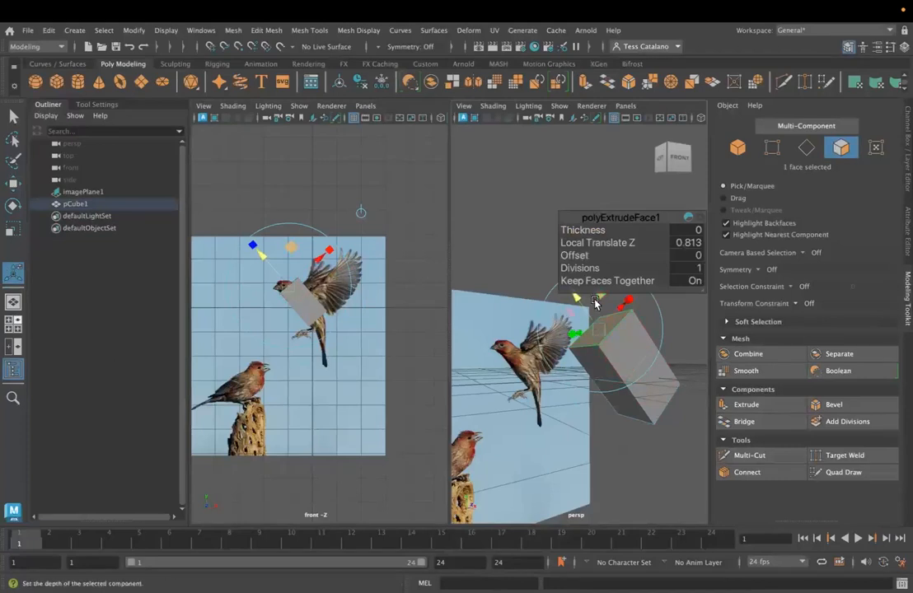
- Scale the extruded head-side face down slightly and rotate it to follow the finch's neck
drag(603, 329, 598, 327)
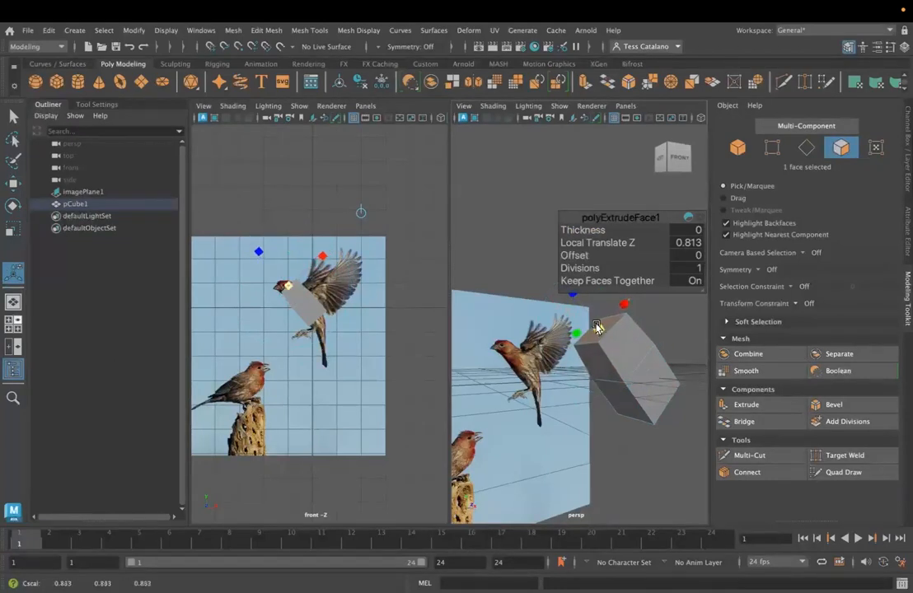
key(e)
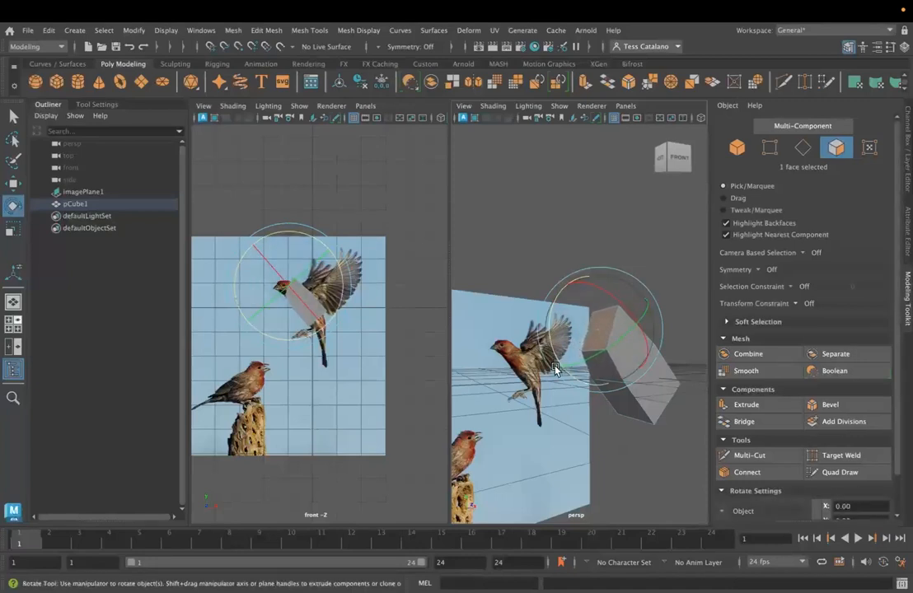
key(r)
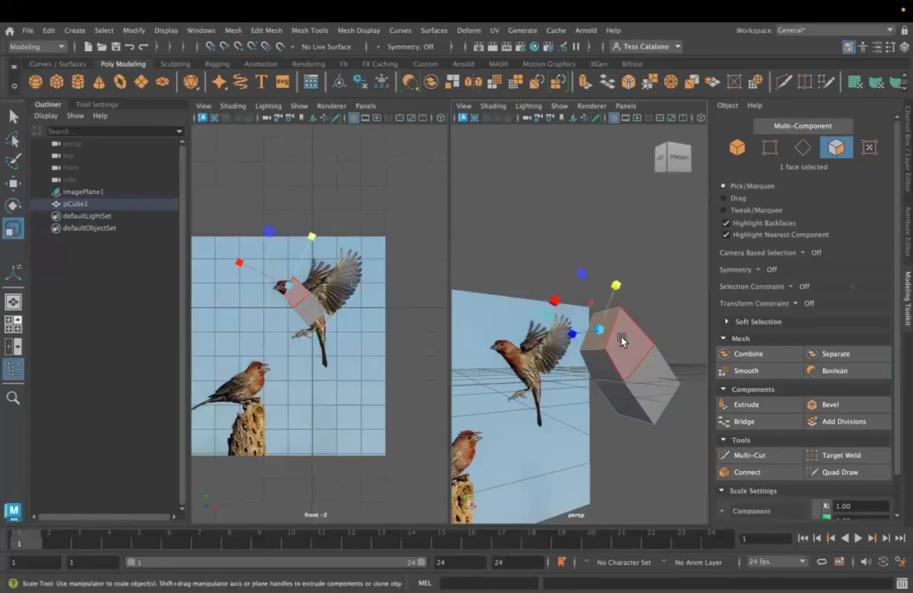
- Set the Move tool's axis orientation to Component and shift the head-side face to about X -1.03, Y 0.79
key(w)
click(94, 106)
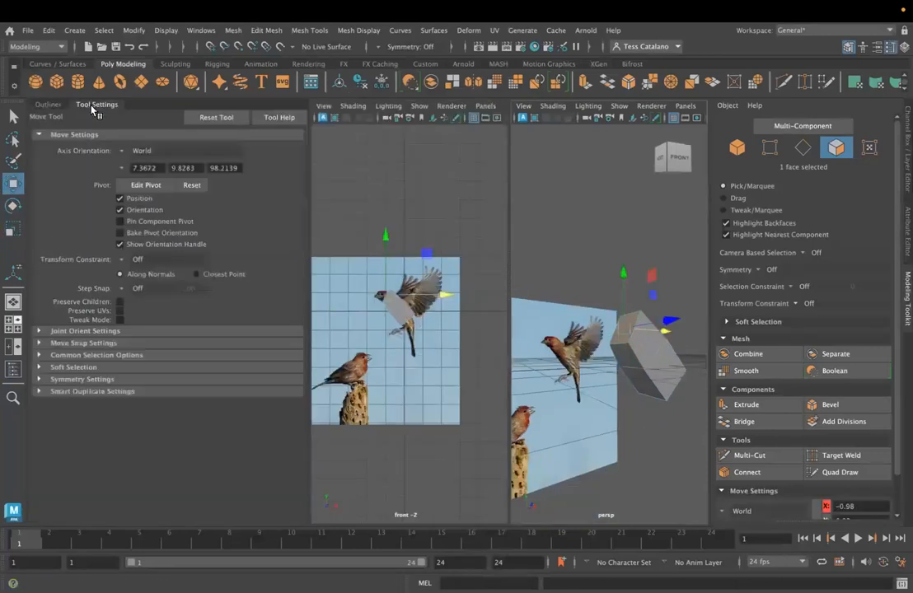
click(136, 151)
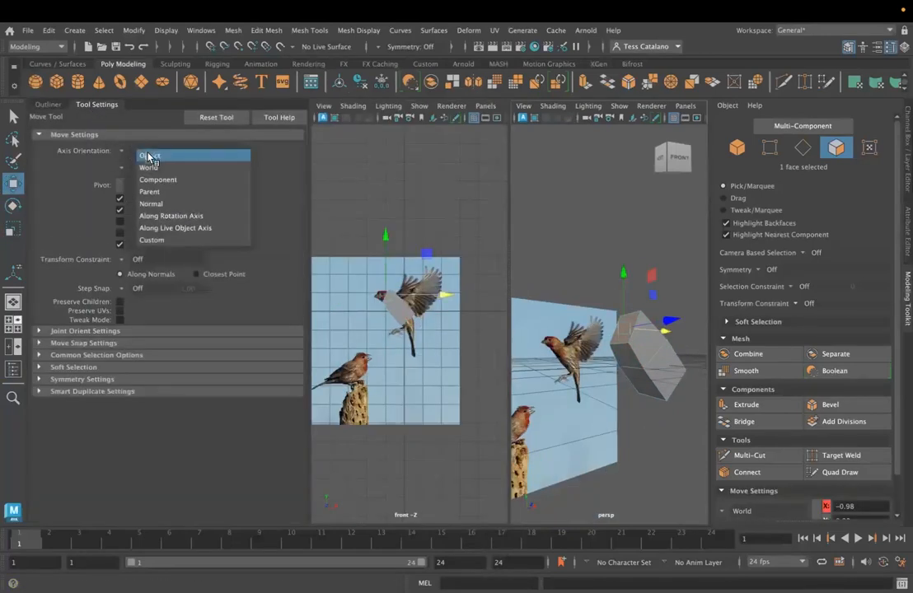
click(148, 156)
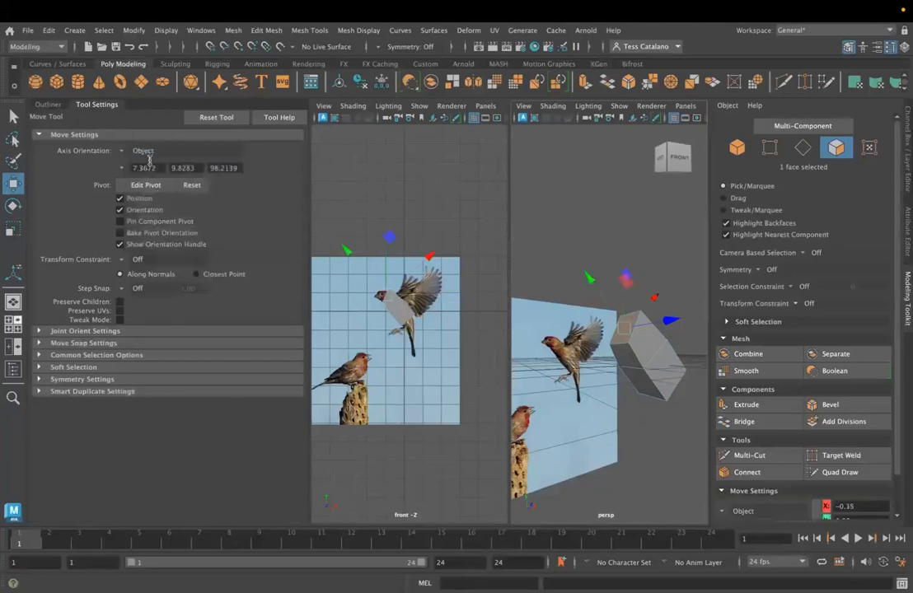
click(122, 152)
click(151, 182)
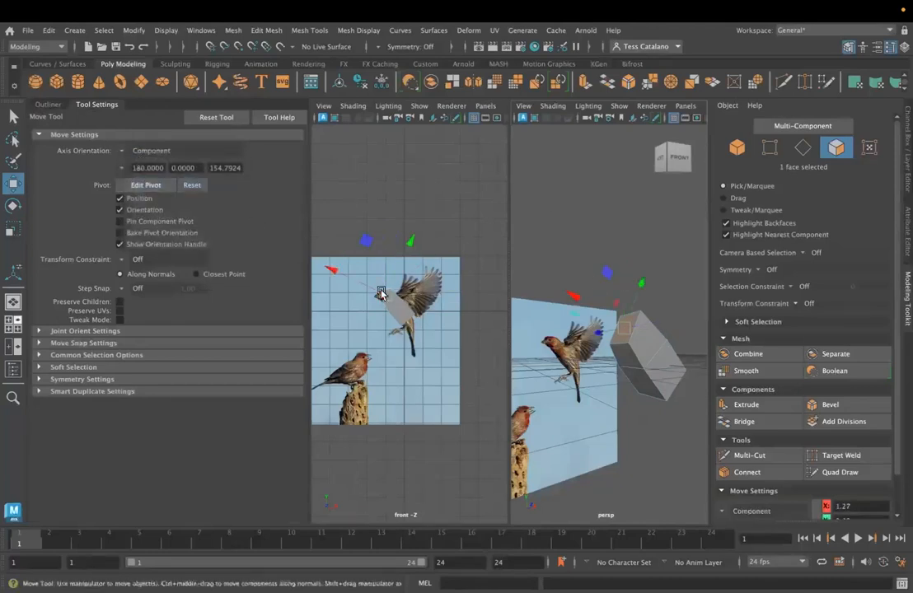
drag(410, 243, 410, 244)
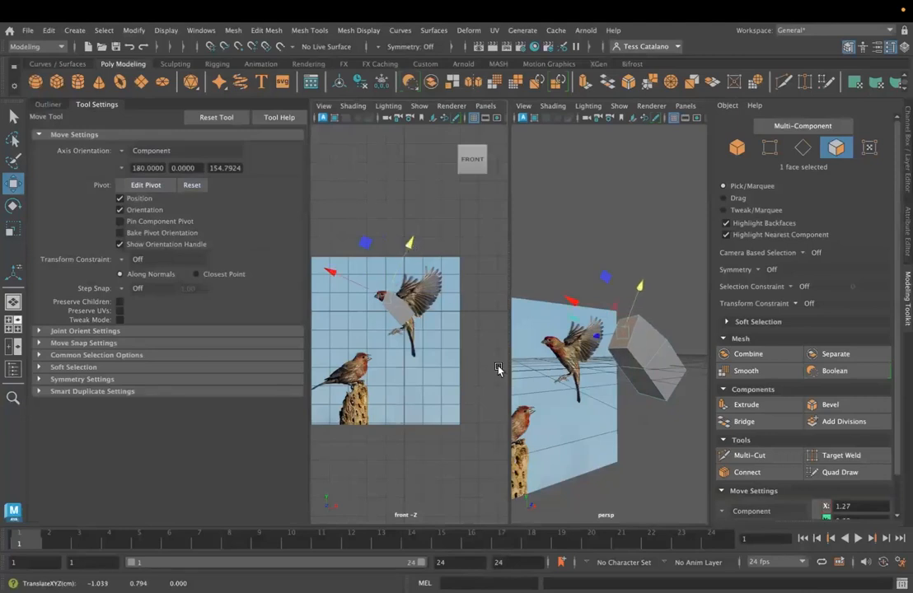
- Extrude the head-side face again towards the beak, scale it to about 0.7 and move it to about X -1.57, Y 1.04
click(746, 405)
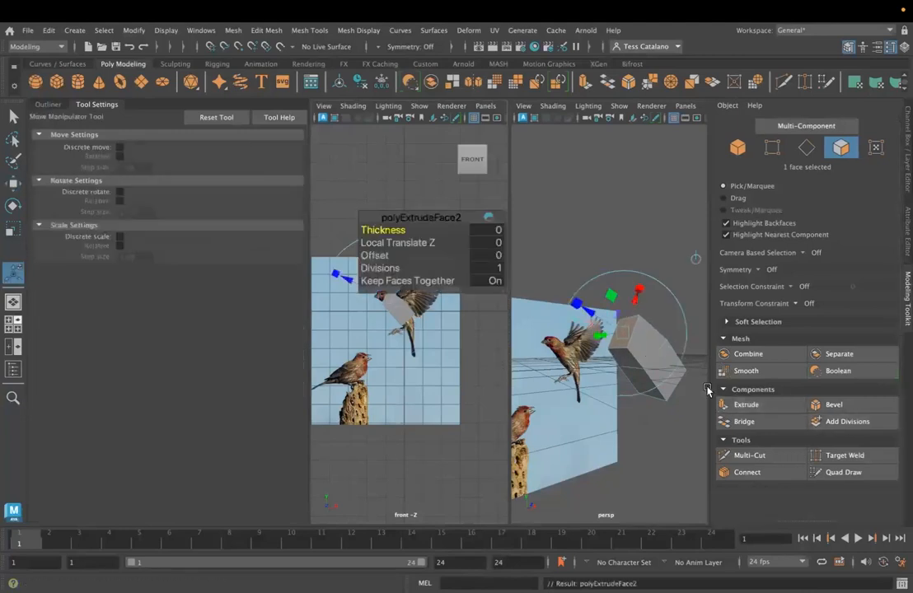
drag(586, 313, 556, 309)
key(r)
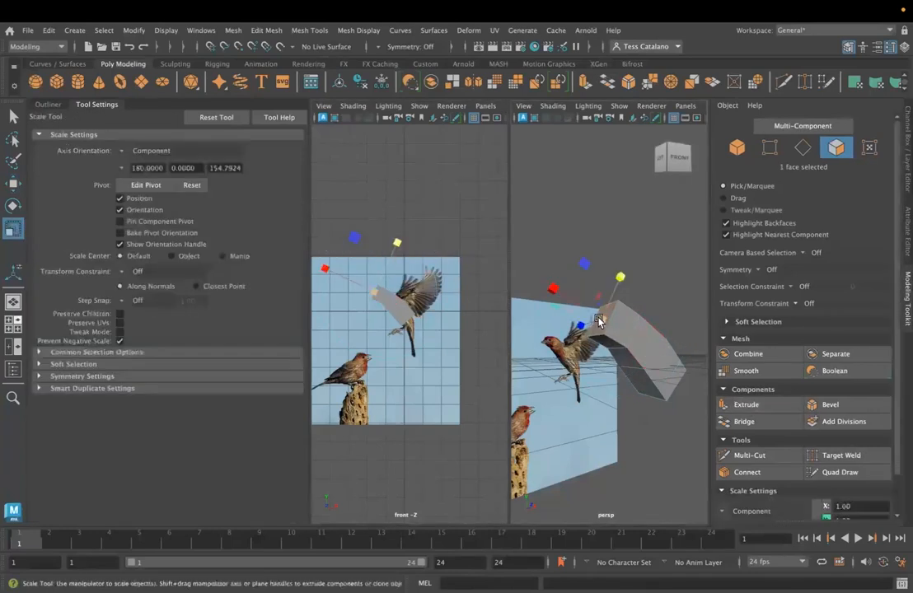
drag(593, 320, 590, 322)
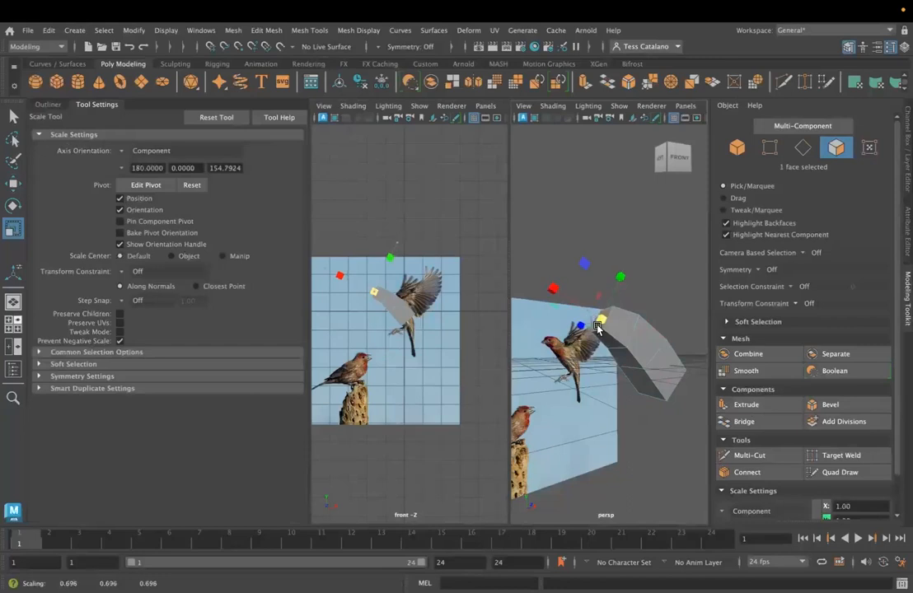
key(w)
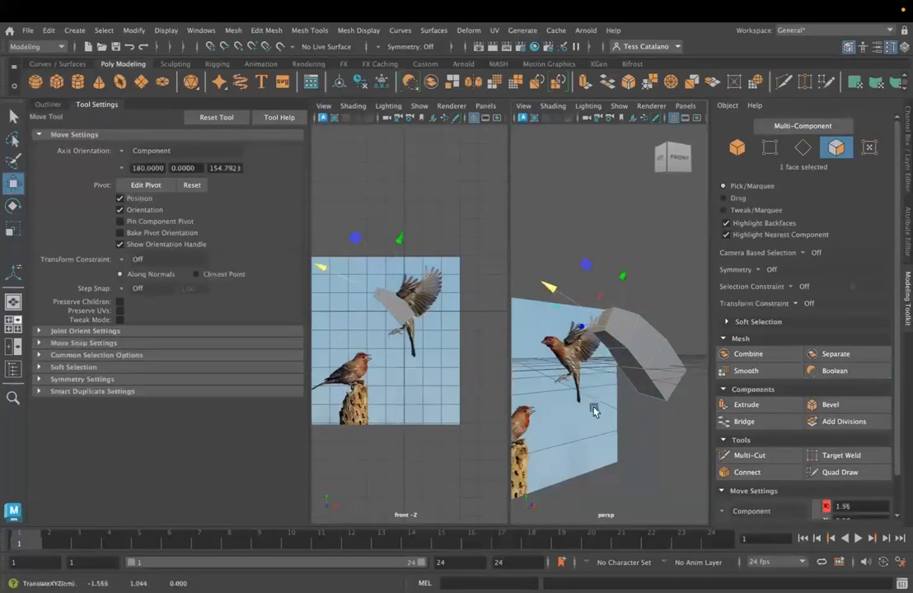
key(e)
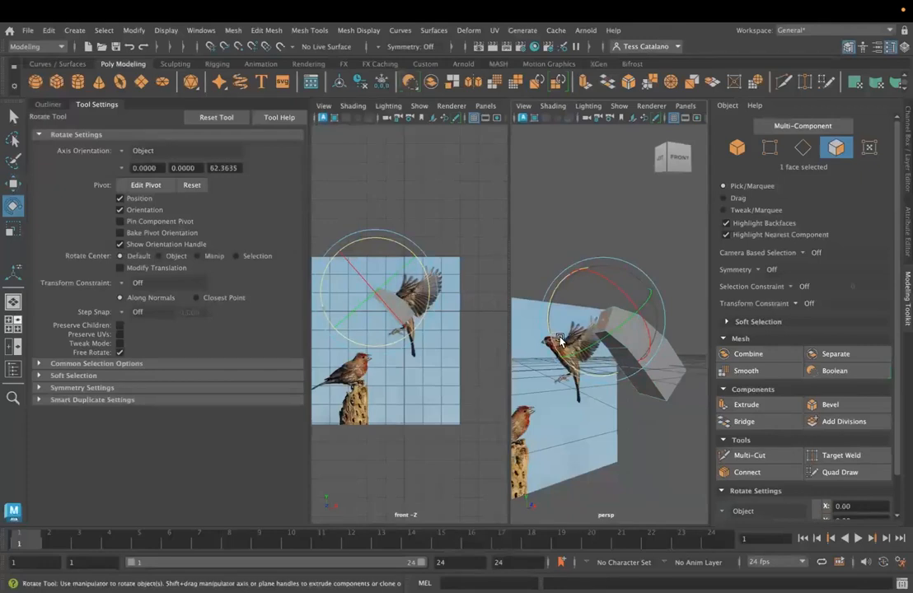
- Select the face at the body's opposite end and extrude it towards the tail with a Local Translate Z of about 0.723
alt+drag(576, 368, 617, 377)
click(617, 377)
alt+drag(613, 430, 655, 439)
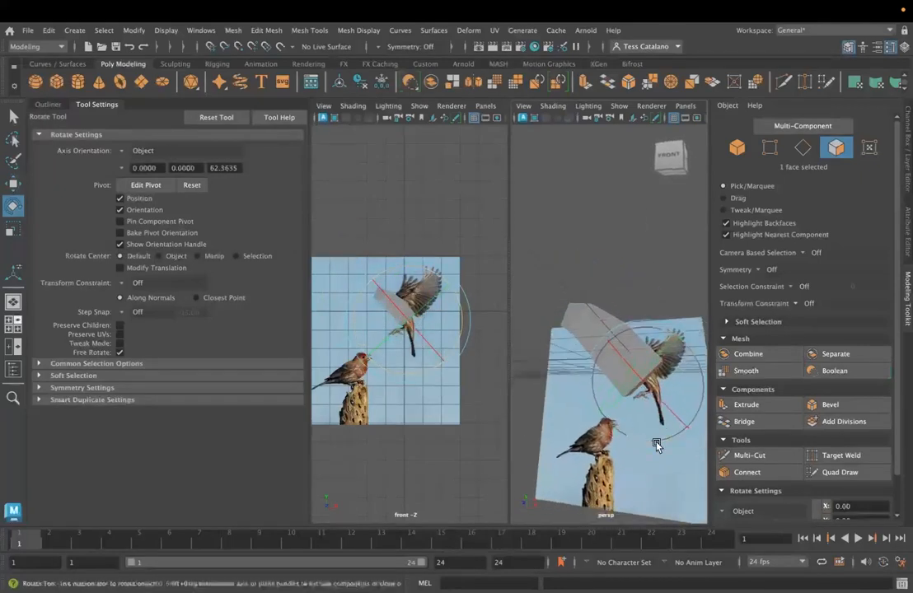
click(725, 405)
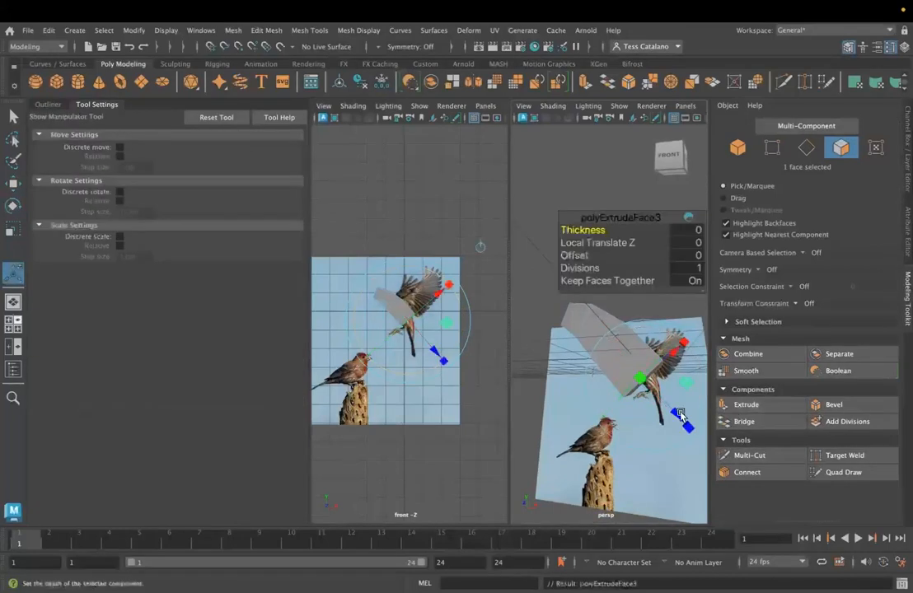
drag(695, 439, 704, 453)
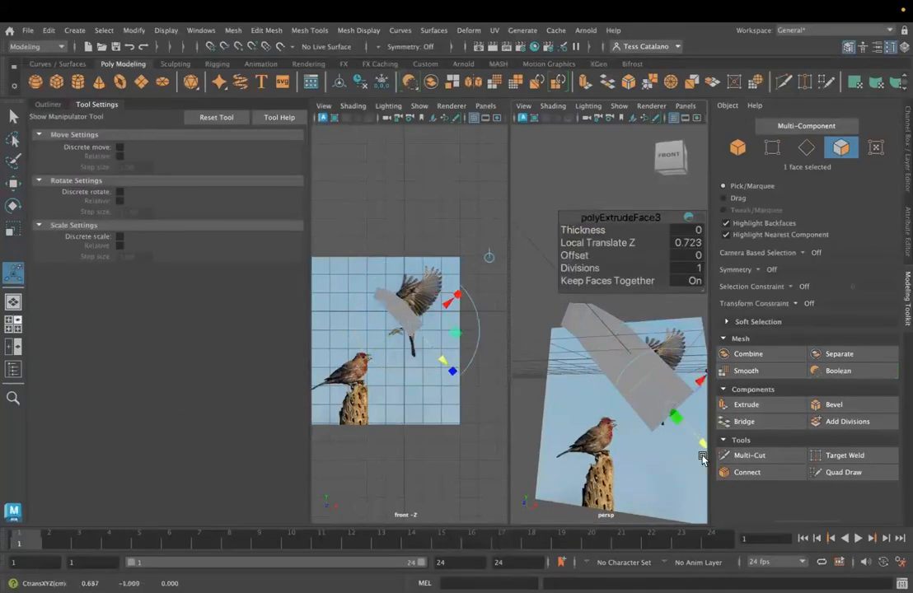
- Scale the extruded tail-side face down and move it so the rear body tapers along the flying finch
key(r)
alt+drag(615, 450, 626, 452)
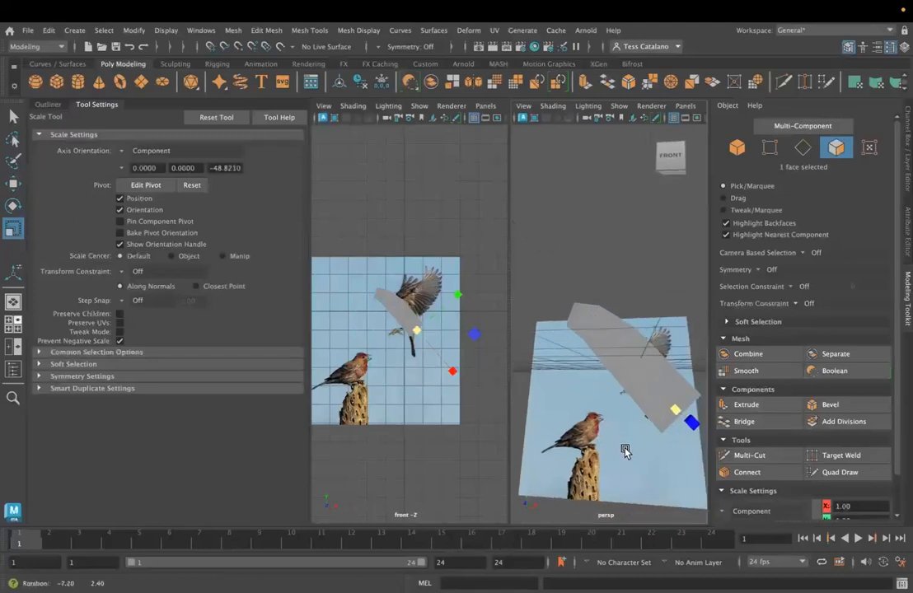
drag(673, 412, 672, 412)
alt+drag(634, 445, 586, 421)
drag(642, 357, 626, 383)
key(w)
middle_drag(644, 447, 629, 429)
drag(631, 430, 631, 430)
mouse_move(643, 433)
alt+mouse_down()
mouse_move(620, 427)
mouse_move(647, 427)
alt+mouse_up()
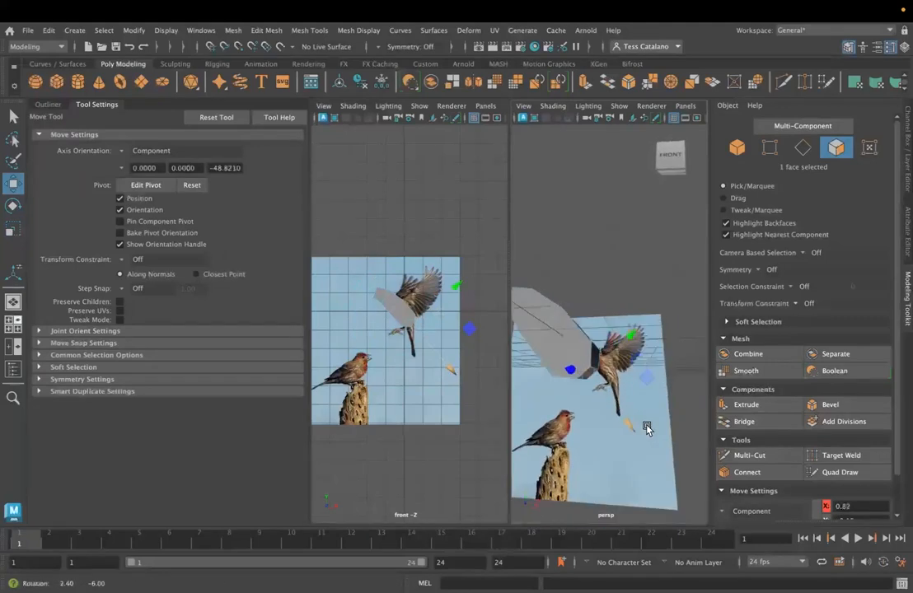
- Extrude the narrowed tail-side face again to lengthen the body towards the finch's tail
click(746, 404)
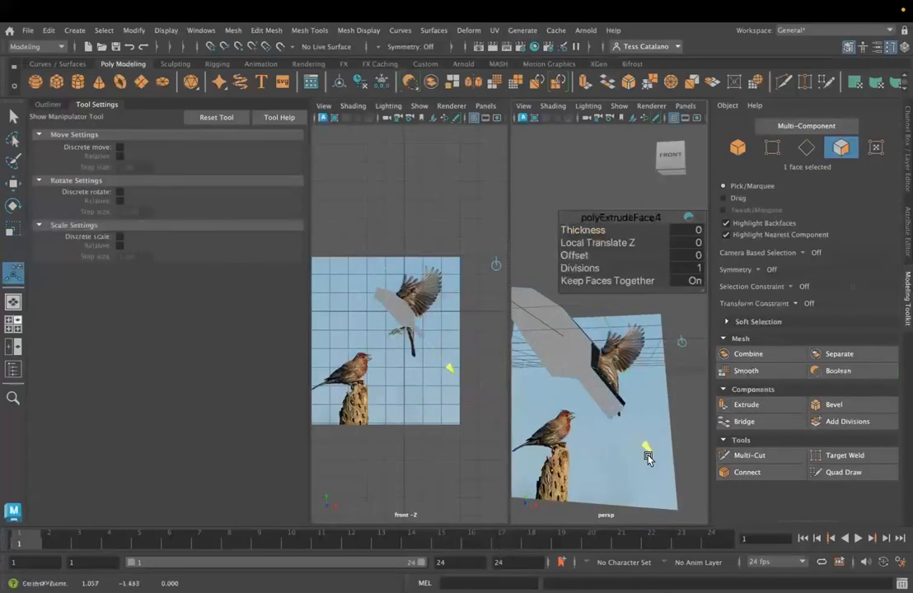
drag(646, 458, 643, 452)
key(w)
key(e)
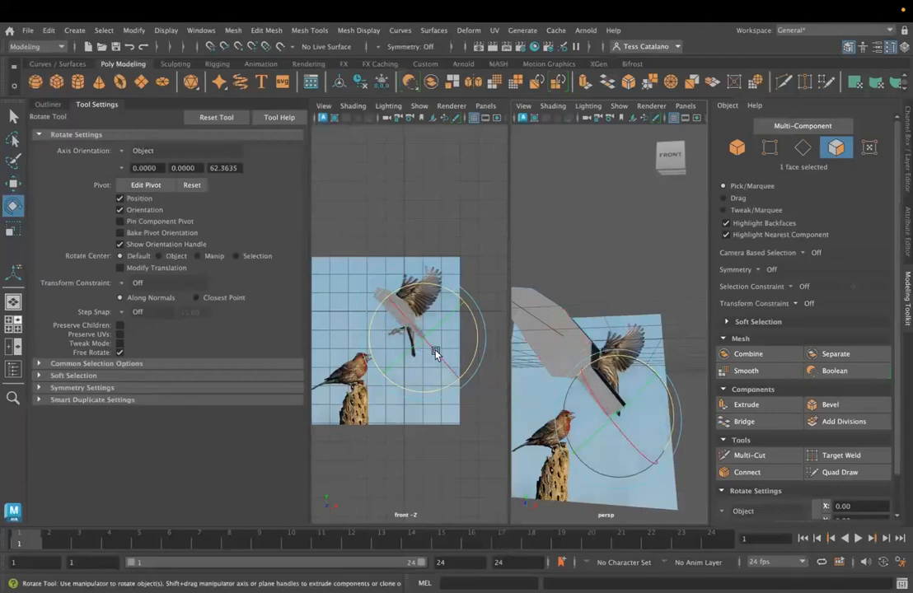
key(q)
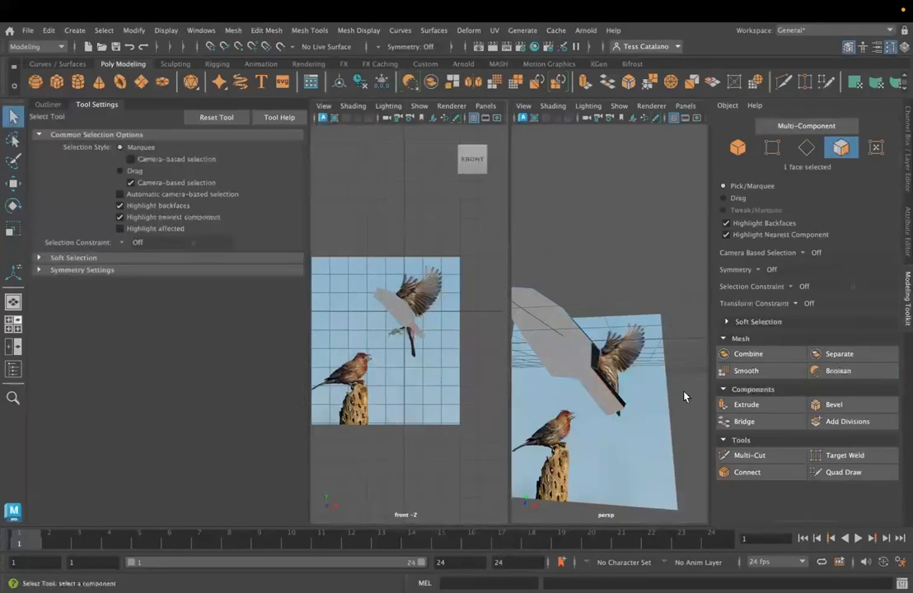
- Select the edge loop where the rear body narrows, then move and rotate it to follow the flying finch's outline
alt+drag(613, 402, 577, 346)
key(w)
right_drag(578, 228, 579, 199)
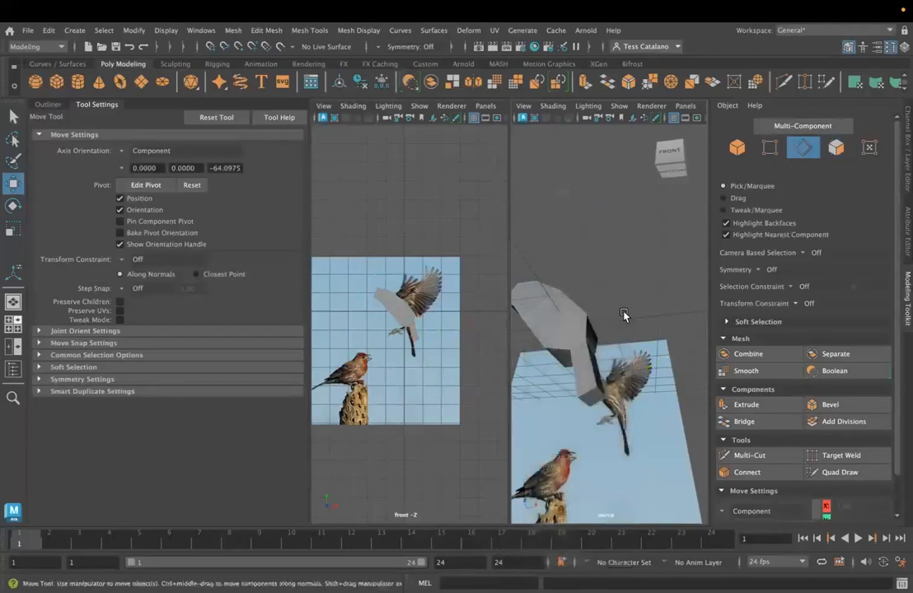
double_click(575, 348)
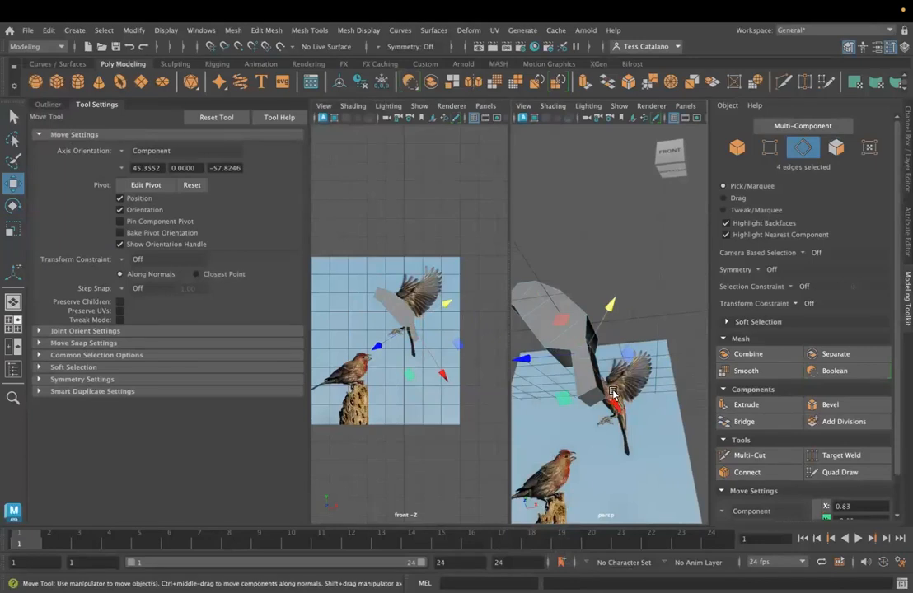
drag(610, 308, 601, 318)
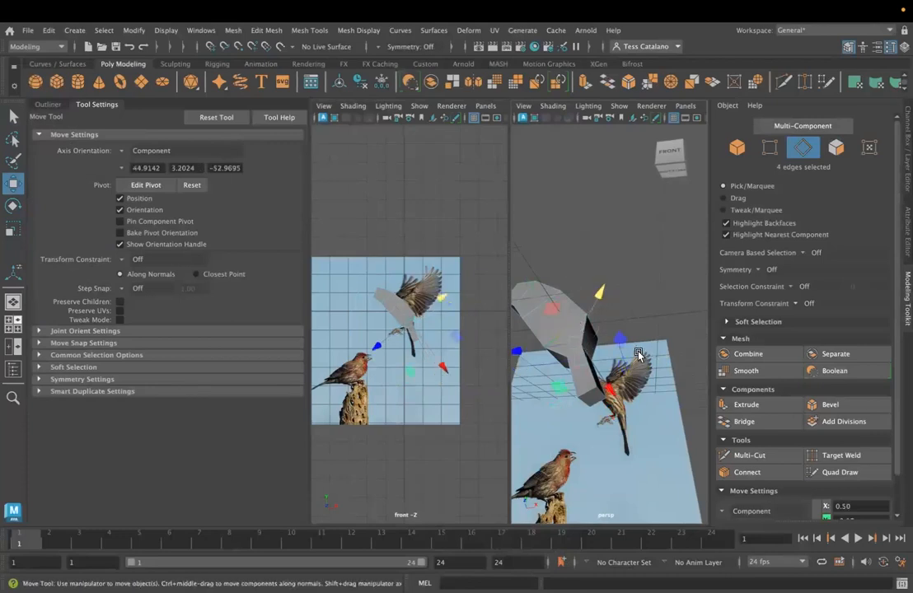
alt+drag(629, 333, 597, 425)
key(e)
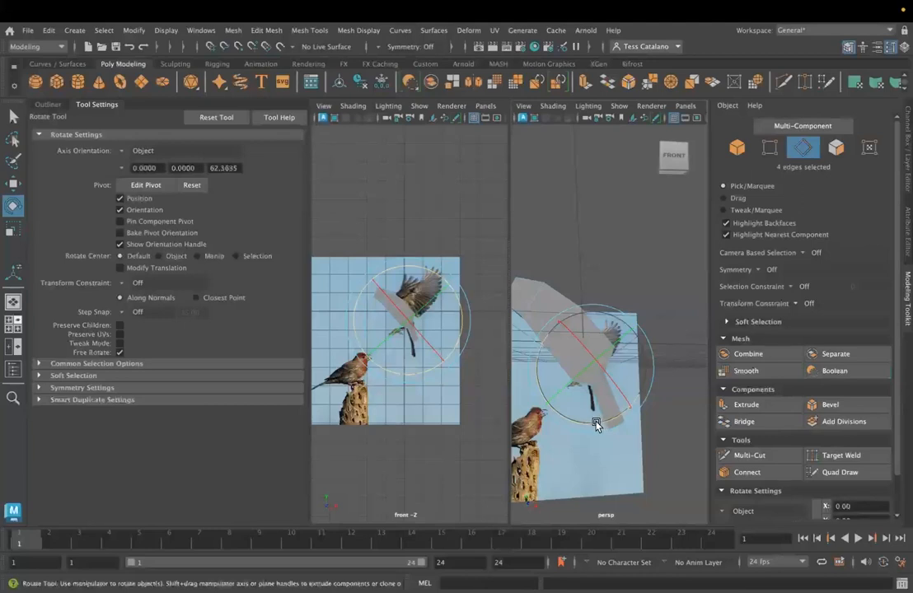
click(650, 444)
- Select the tail-end face and shift it sideways so the tail section lines up with the finch's tail
alt+drag(616, 432, 600, 371)
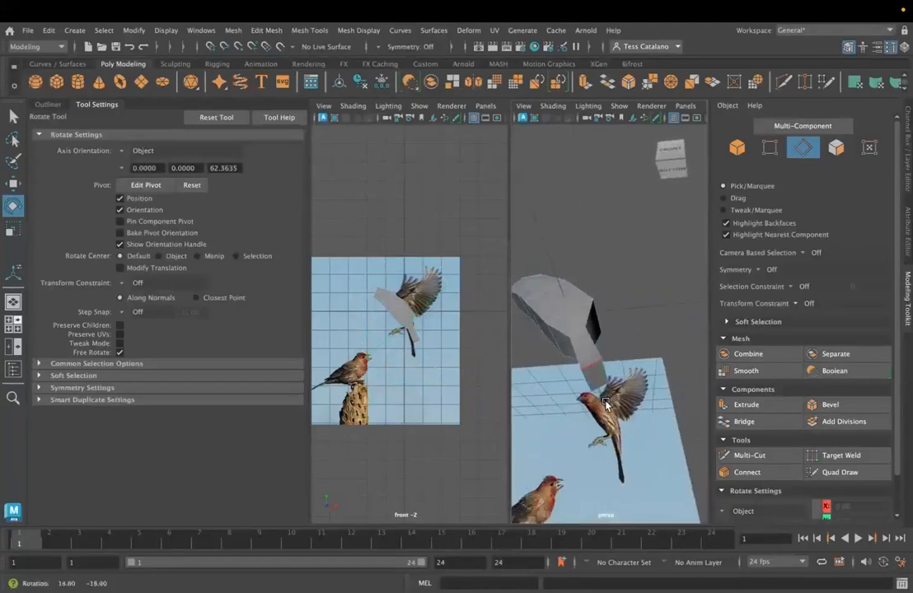
right_drag(596, 228, 604, 267)
alt+drag(591, 381, 658, 401)
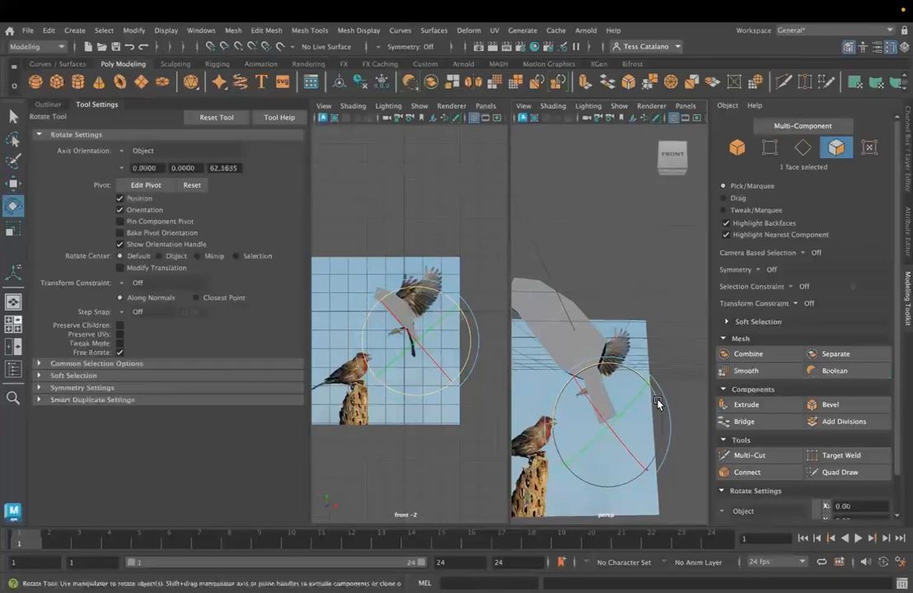
key(w)
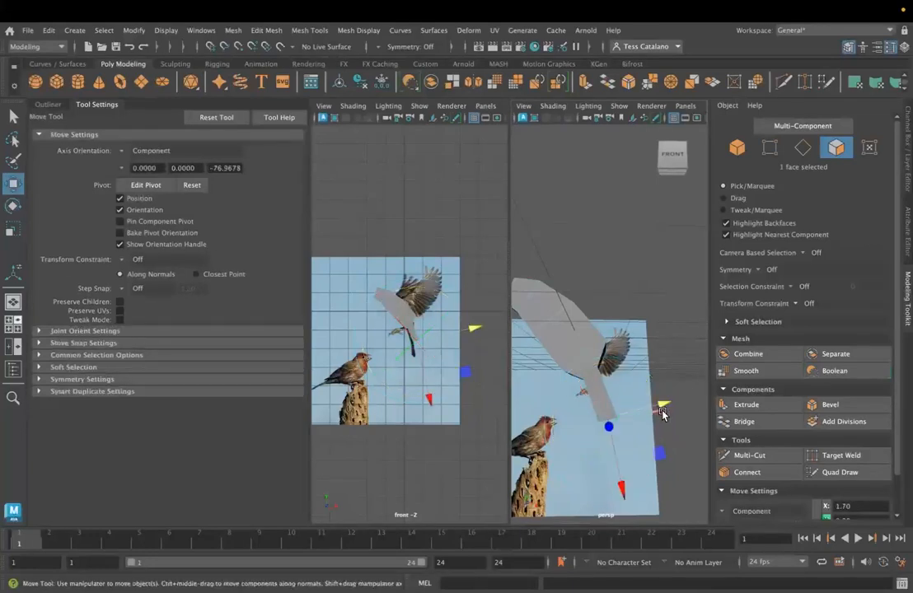
drag(665, 409, 651, 409)
- Select the edge loop at the tail's base and rotate it to match the finch's tail direction
right_drag(589, 373, 590, 197)
double_click(585, 377)
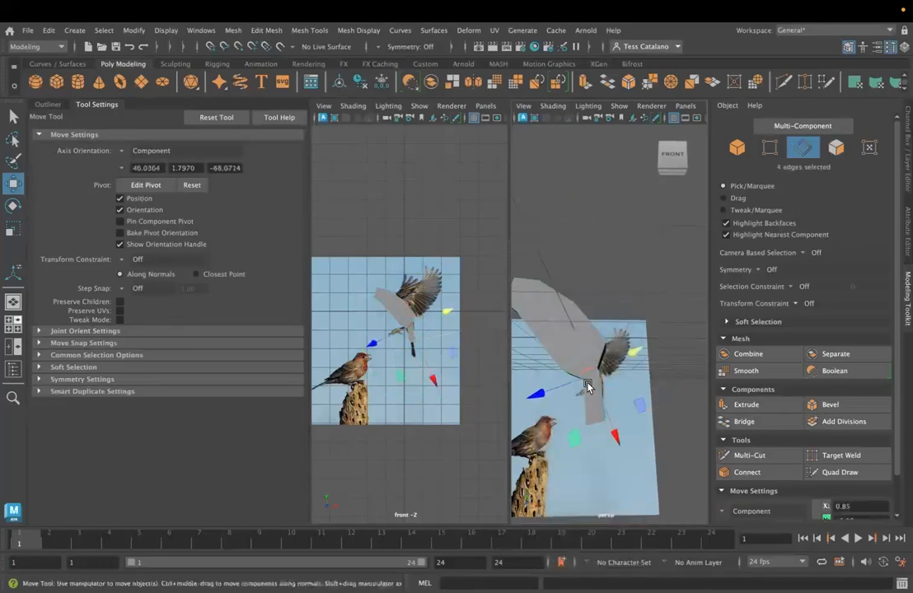
scroll(401, 334, up, 5)
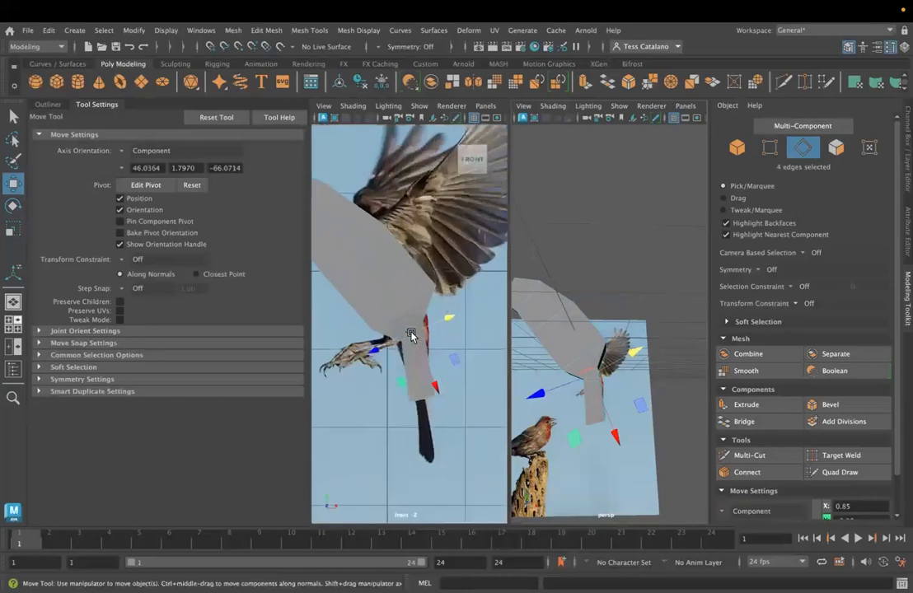
key(e)
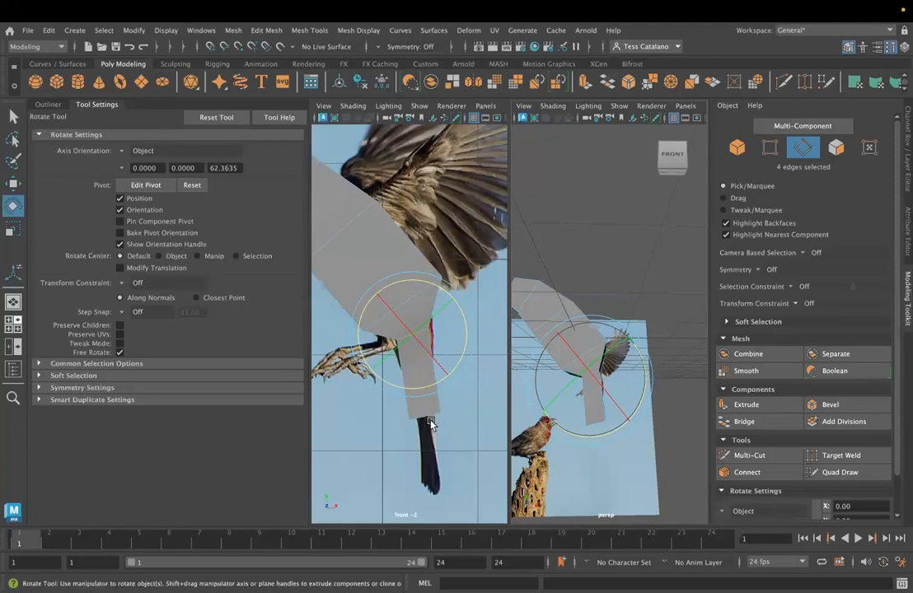
alt+drag(430, 422, 434, 427)
- Select the tail-end face and extrude it along the finch's tail with a Local Translate Z of about 0.806
alt+drag(612, 433, 599, 407)
right_drag(590, 232, 591, 262)
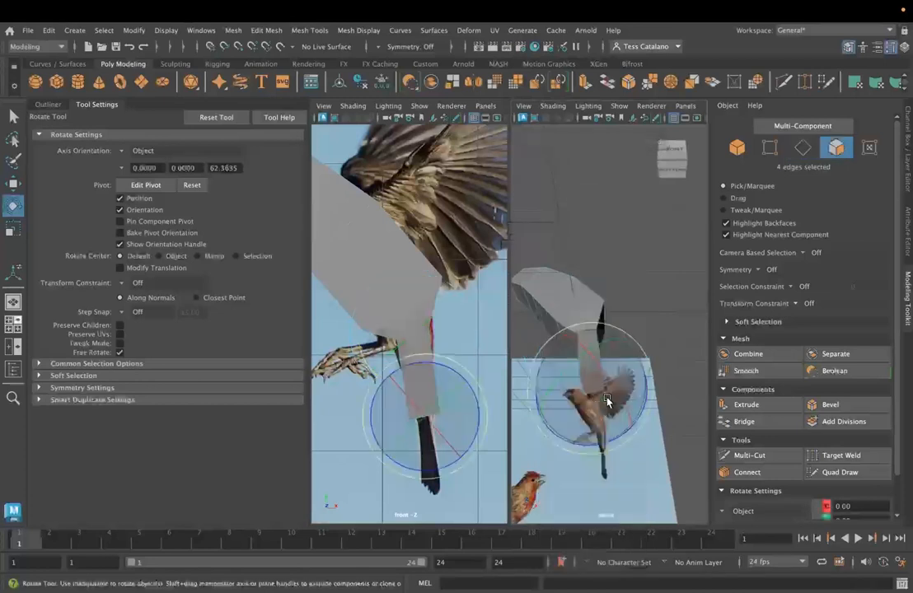
key(w)
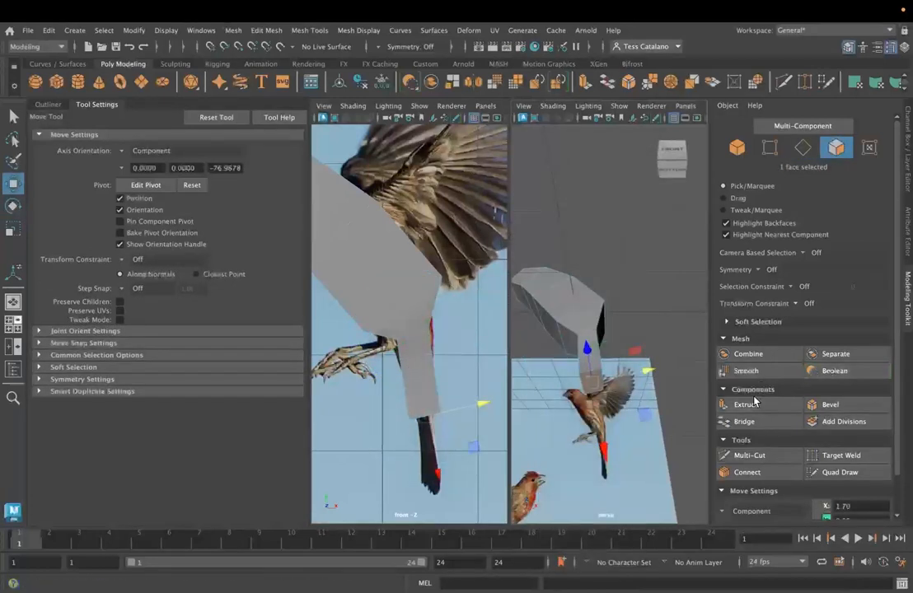
click(753, 403)
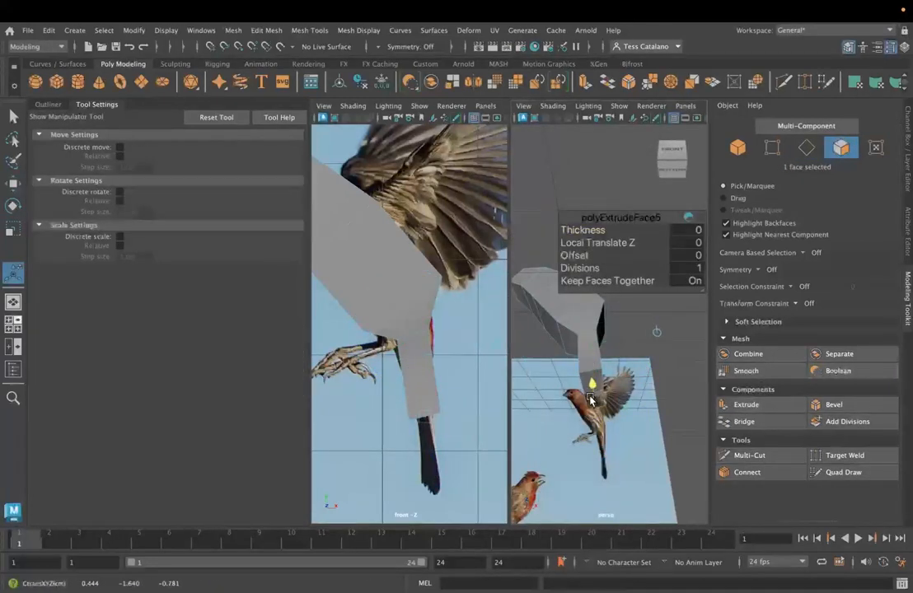
alt+drag(646, 434, 654, 483)
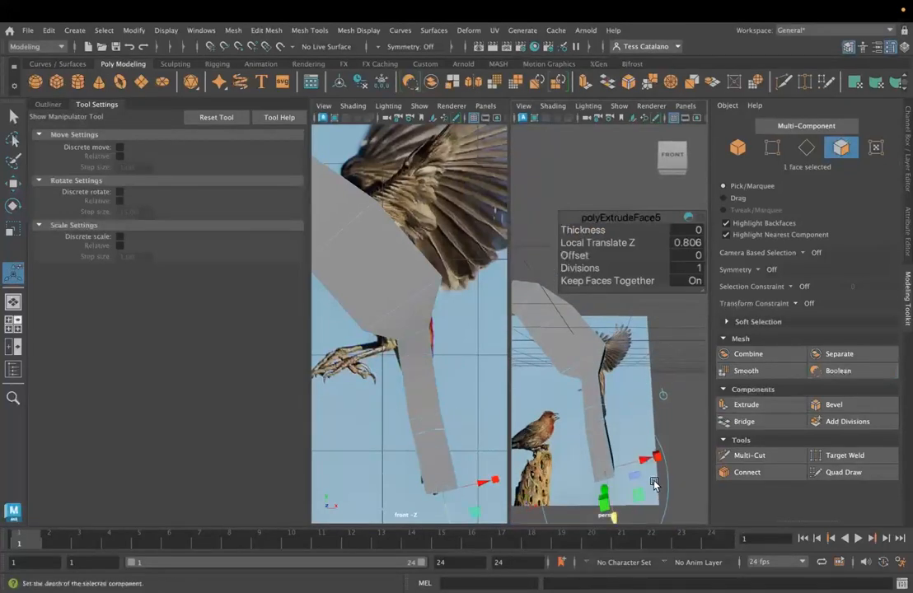
- Rotate the new tail-end face and scale it to about 0.423 so the tail tapers to its tip
key(r)
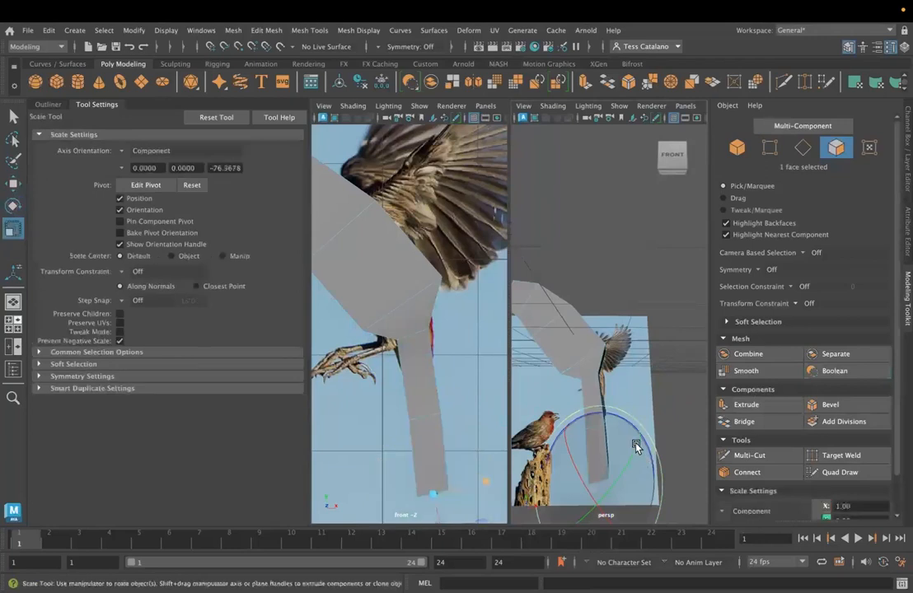
key(e)
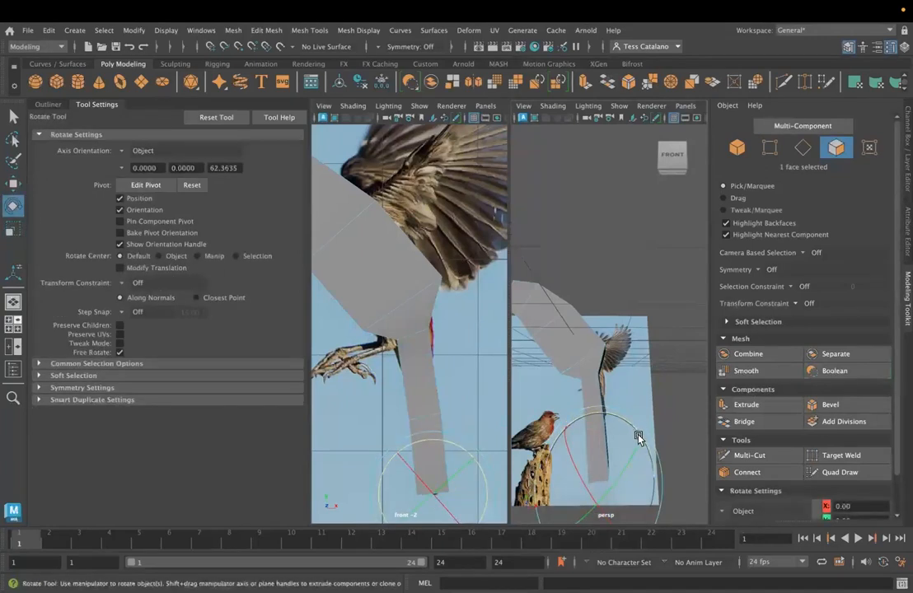
key(r)
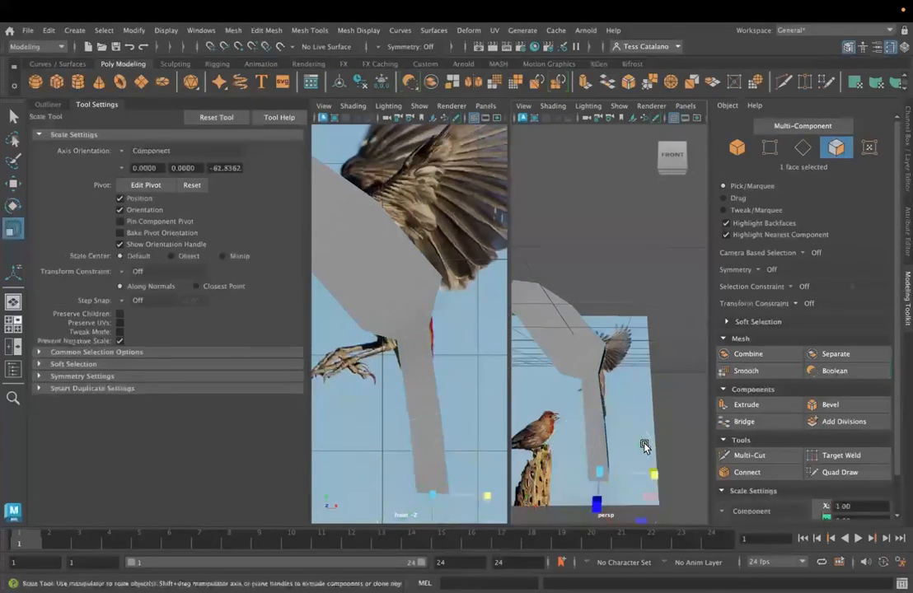
drag(648, 473, 618, 472)
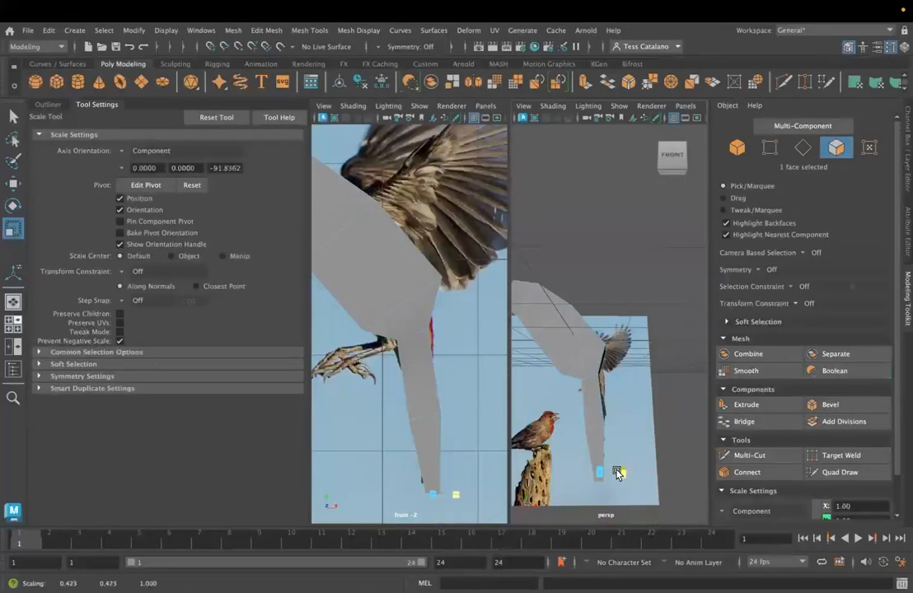
- Select the edge loop midway along the tail, scale it to about 0.667 along world X and adjust its rotation
right_drag(571, 221, 571, 183)
double_click(593, 424)
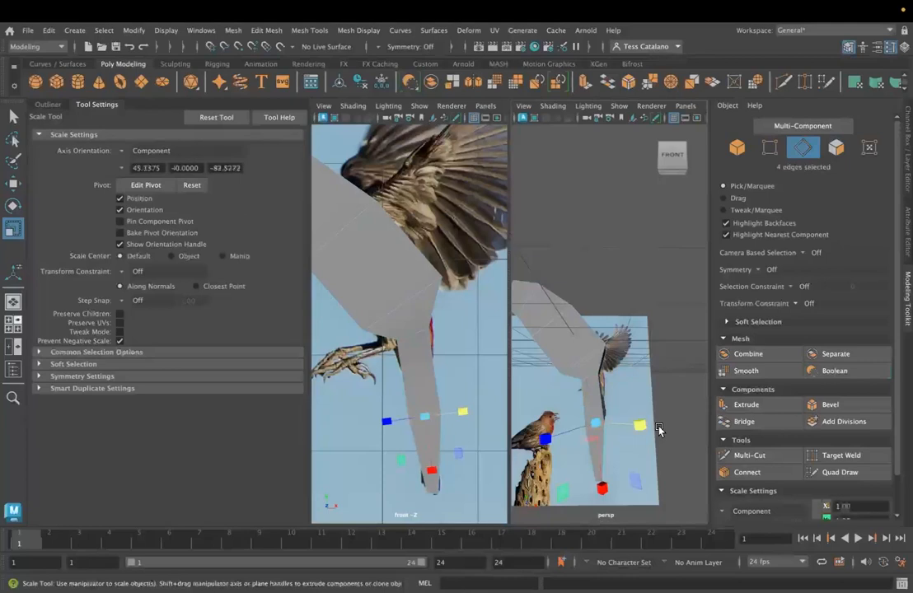
click(136, 149)
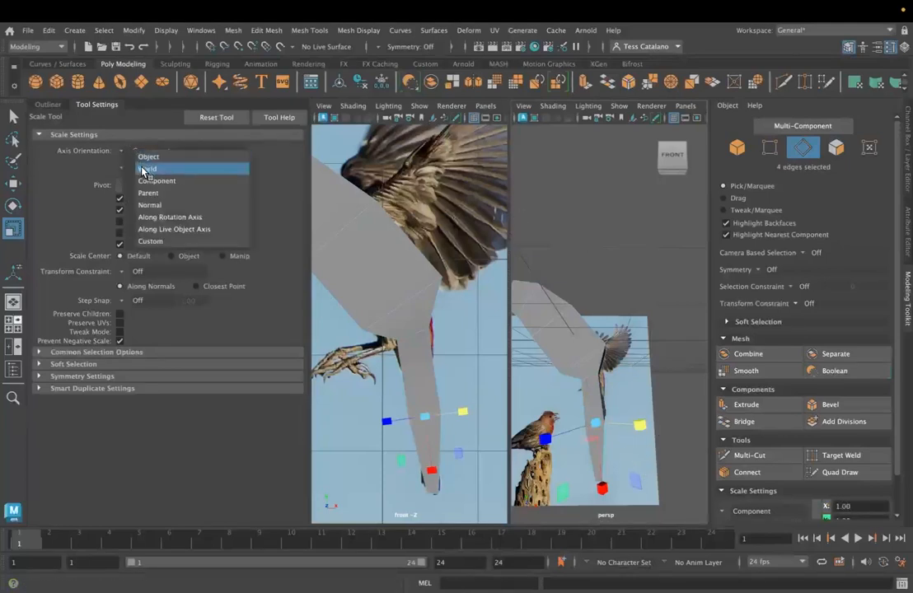
click(142, 169)
click(131, 151)
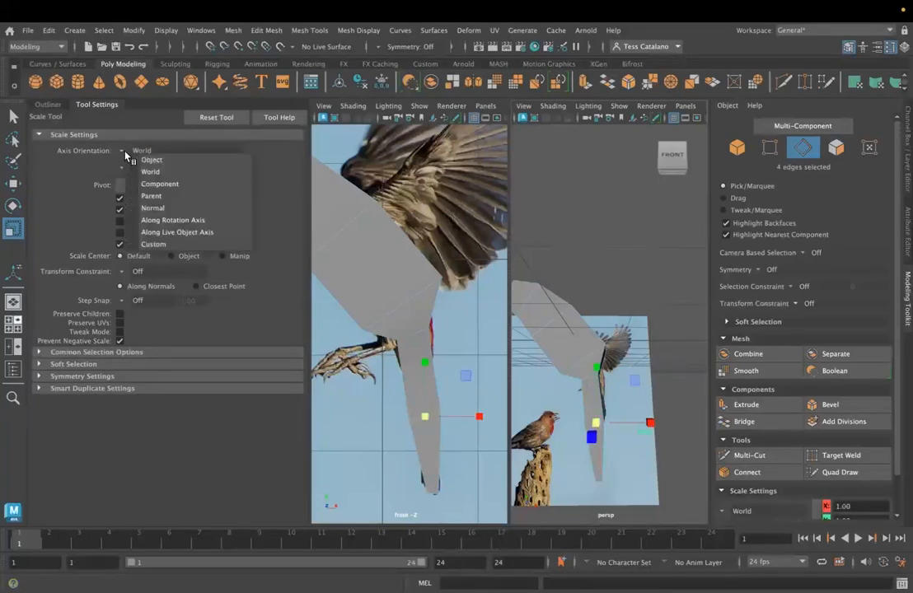
click(147, 185)
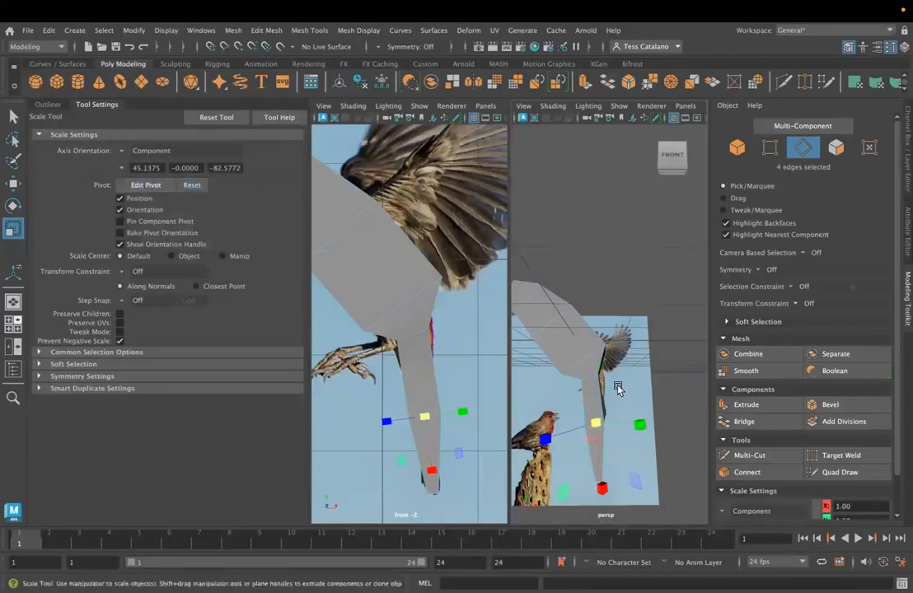
click(130, 153)
click(139, 168)
drag(655, 427, 632, 429)
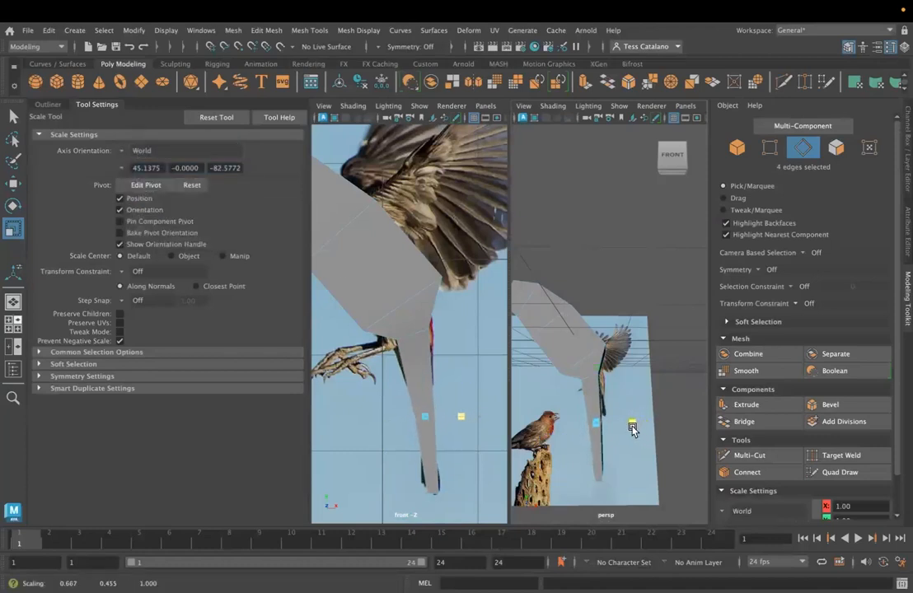
key(e)
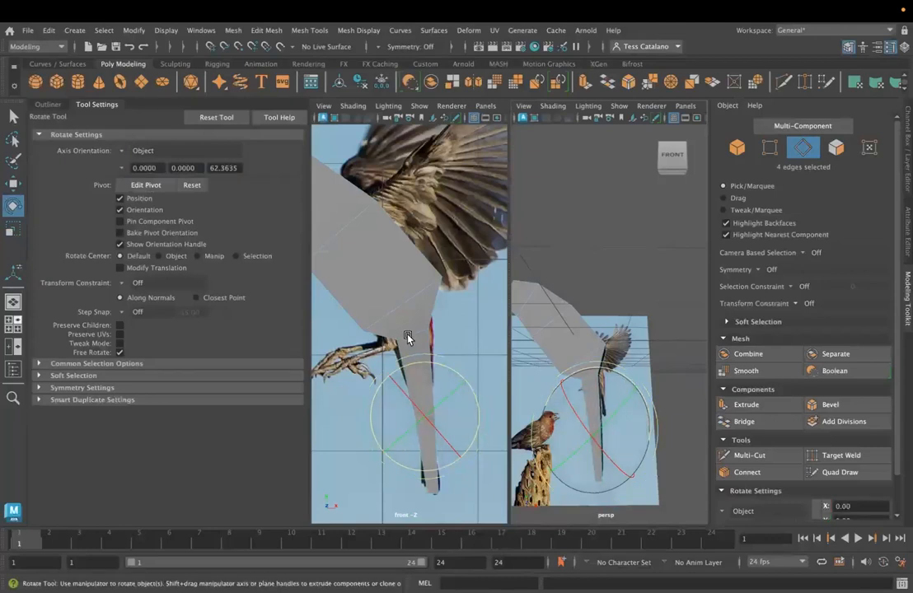
click(467, 411)
- Examine the shape and width of the bird's body and tail from the side
scroll(467, 410, down, 10)
scroll(564, 402, up, 5)
scroll(608, 414, down, 5)
alt+drag(608, 413, 609, 392)
scroll(621, 376, down, 5)
scroll(620, 386, up, 5)
scroll(610, 389, up, 6)
scroll(609, 389, down, 8)
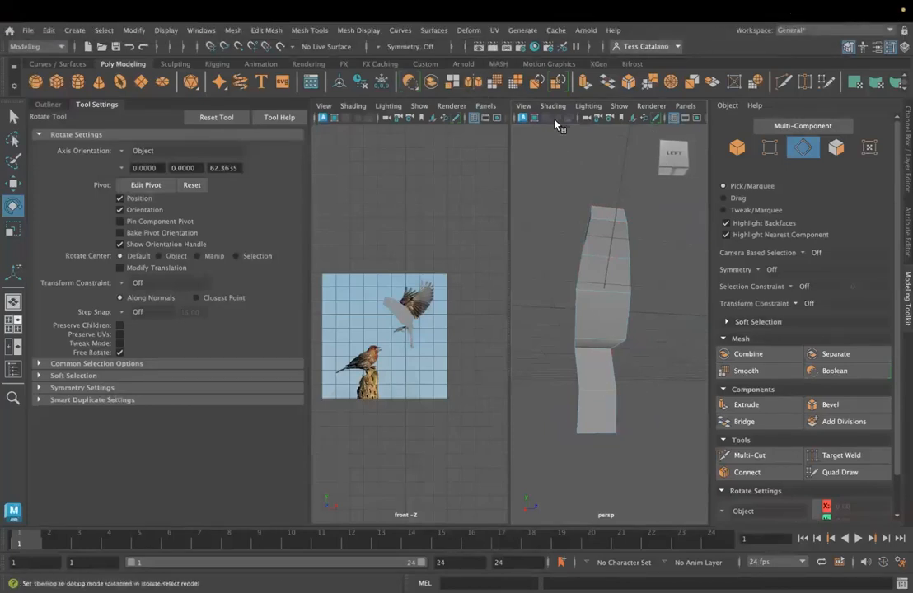
- Try Object X and Object Z symmetry on the body and test selecting its components with Object X
click(411, 46)
click(408, 65)
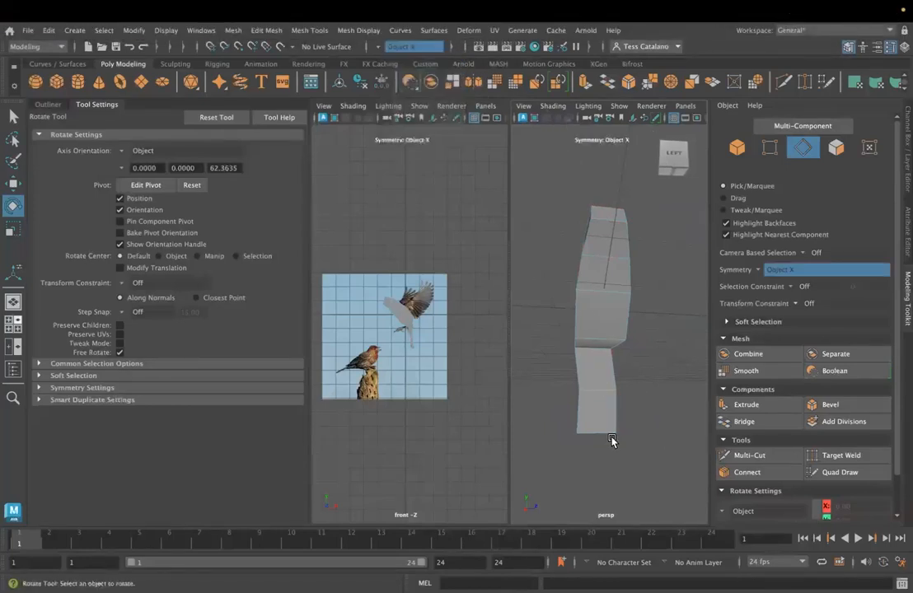
alt+drag(570, 395, 597, 392)
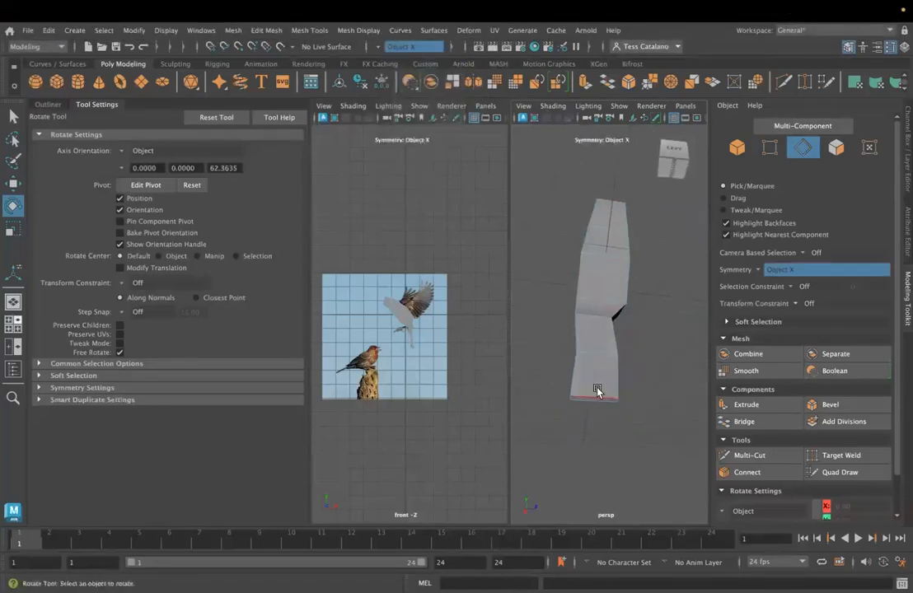
click(377, 46)
click(404, 92)
click(378, 48)
click(405, 65)
alt+drag(539, 357, 648, 397)
click(568, 303)
click(575, 382)
- Undo the symmetry changes, the tail shaping and the earlier body extrusions
key(ctrl+z)
key(ctrl+z)
key(ctrl+z)
key(ctrl+z)
key(ctrl+z)
key(ctrl+z)
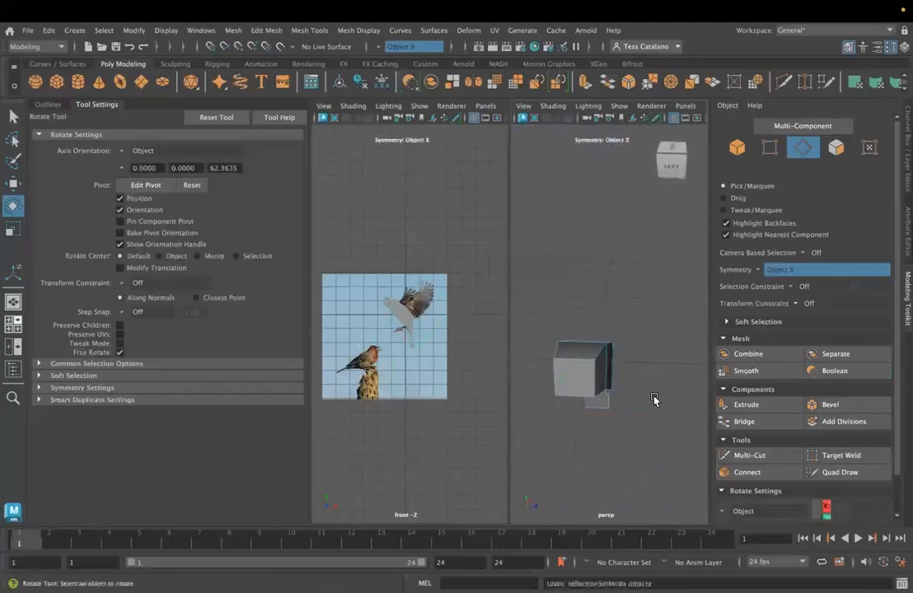
key(ctrl+z)
key(ctrl+z)
key(ctrl+z)
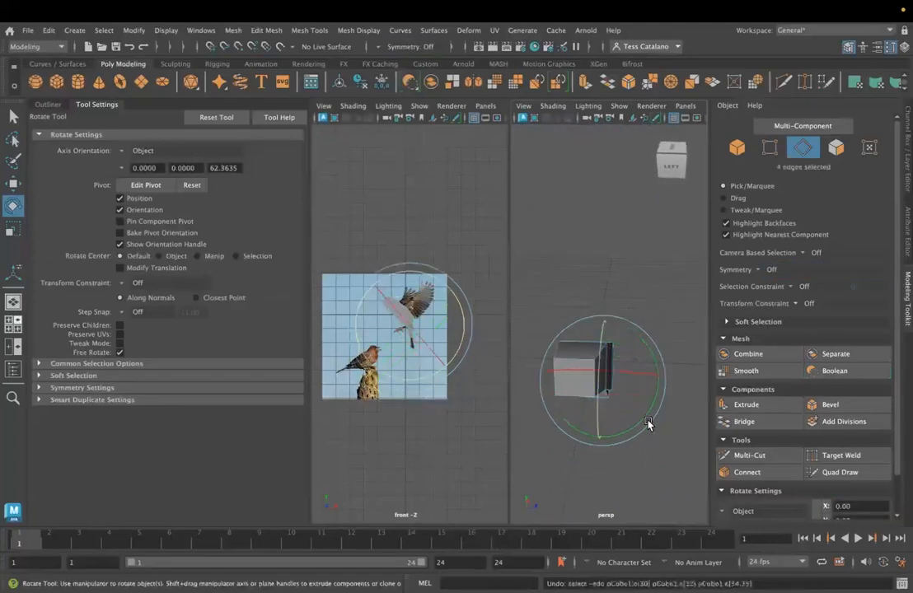
key(ctrl+z)
key(ctrl+z)
key(ctrl+z)
key(ctrl+z)
key(ctrl+z)
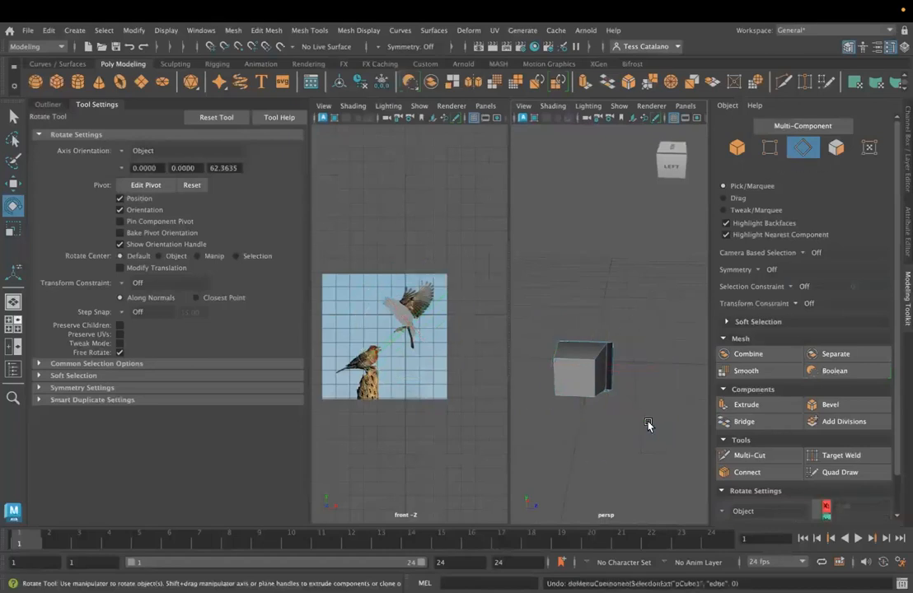
key(ctrl+z)
key(ctrl+z)
key(ctrl+z)
key(ctrl+z)
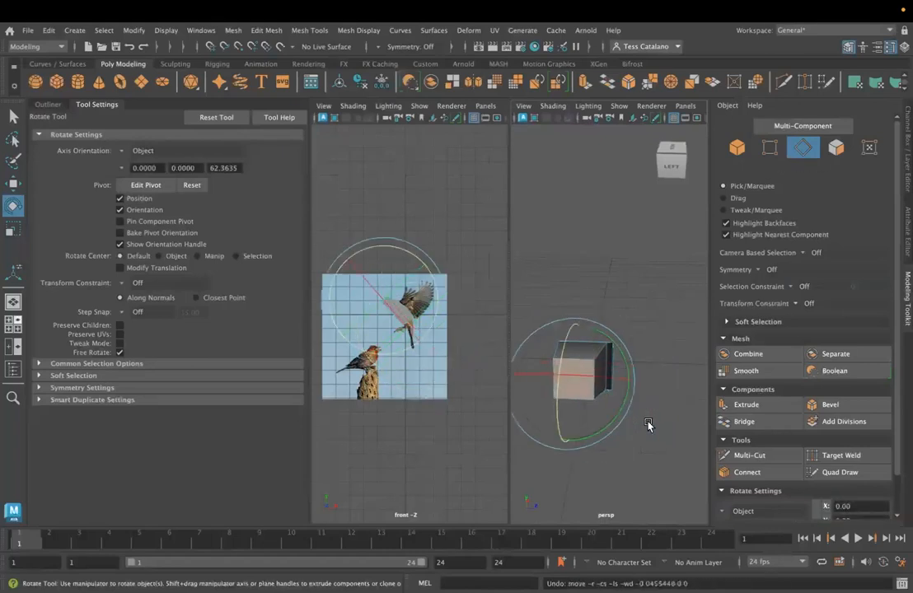
- Extrude the upper end face of the cube by a local translate Z of 1.09 toward the flying finch's head
alt+drag(613, 431, 628, 393)
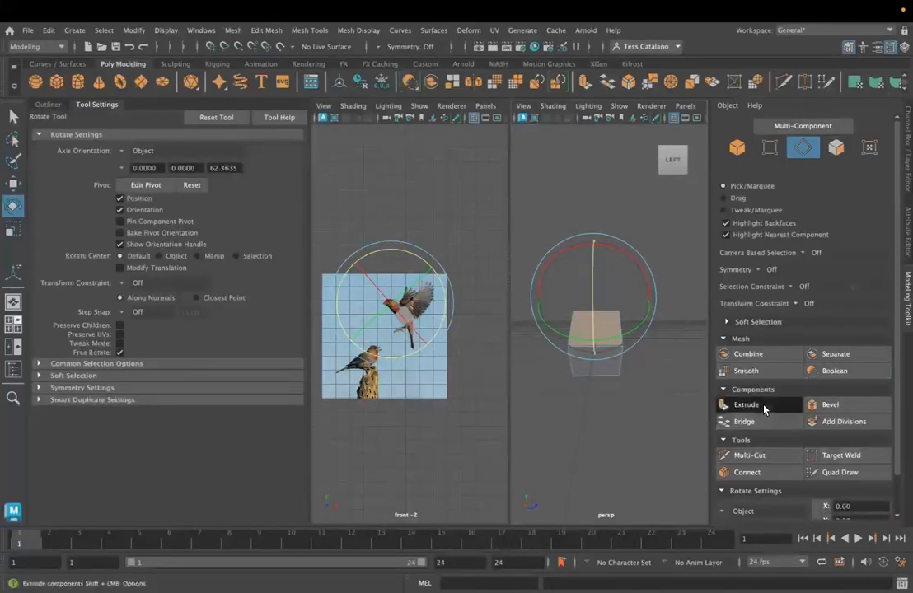
click(725, 405)
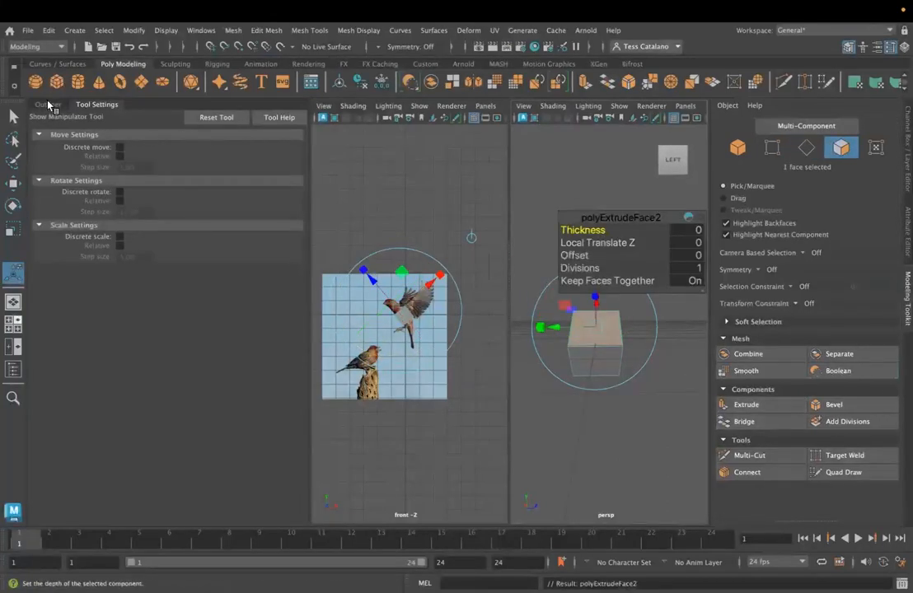
click(48, 104)
click(92, 105)
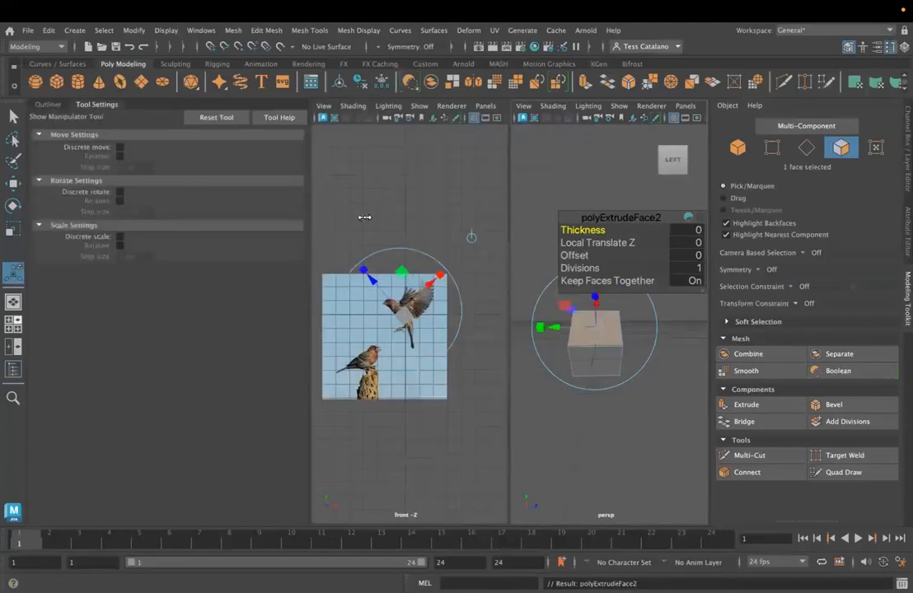
alt+drag(581, 310, 567, 359)
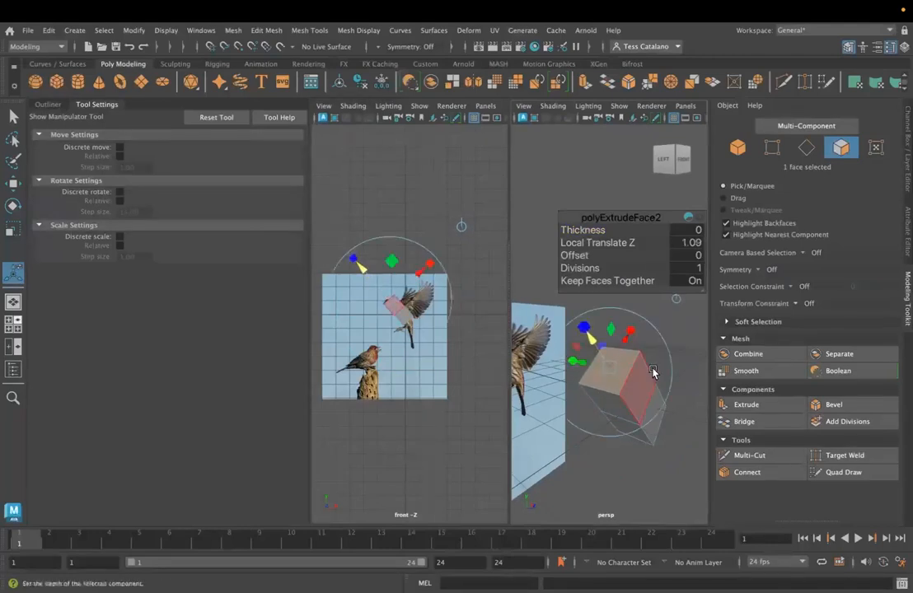
- Rotate the extruded head face and scale it down to about 0.84 along world X and 0.62 along world Y
key(r)
key(e)
drag(595, 319, 622, 343)
key(r)
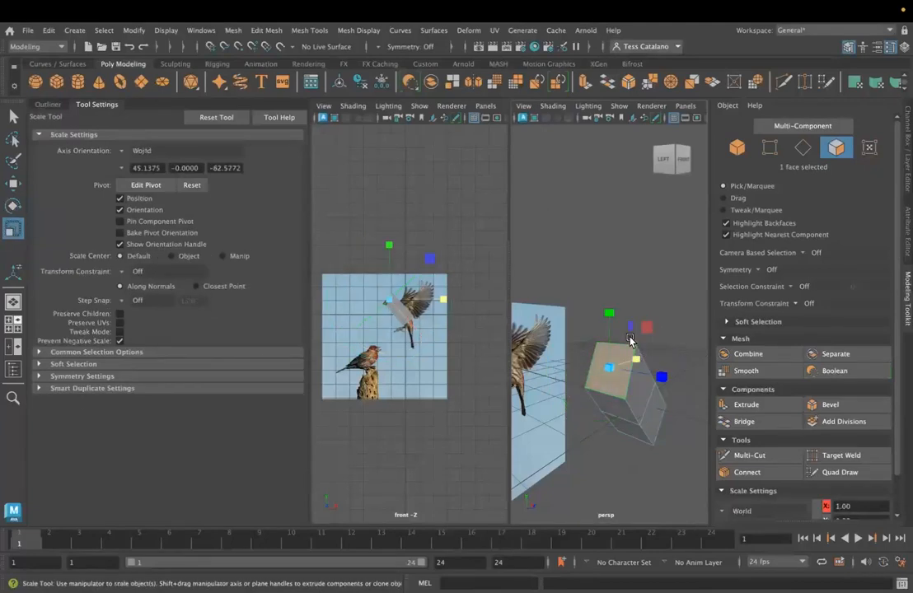
click(609, 317)
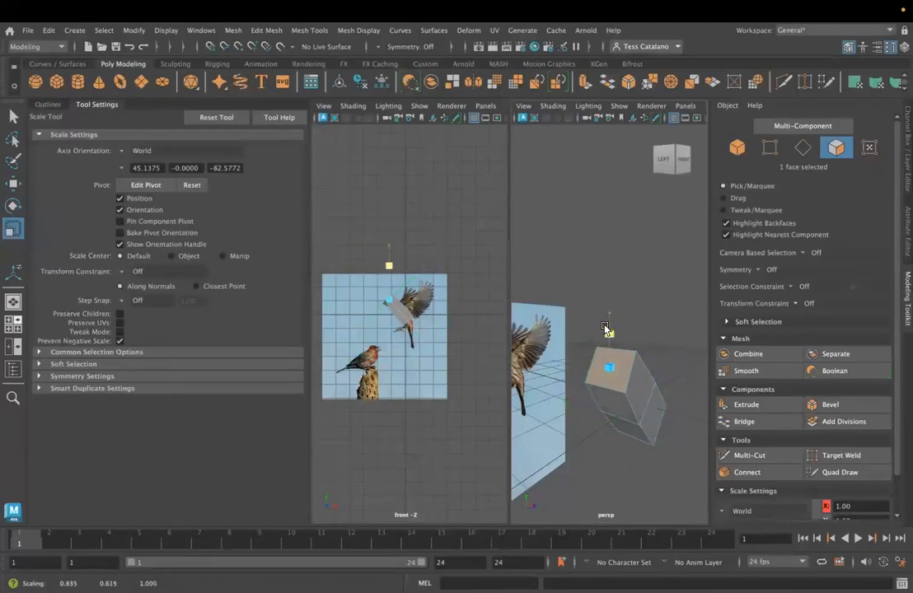
- Enlarge the perspective view, set symmetry to Object Z and select a side edge of the body to test the mirrored selection
alt+drag(595, 414, 620, 380)
scroll(619, 381, down, 5)
key(space)
alt+drag(471, 379, 506, 385)
right_drag(467, 228, 525, 211)
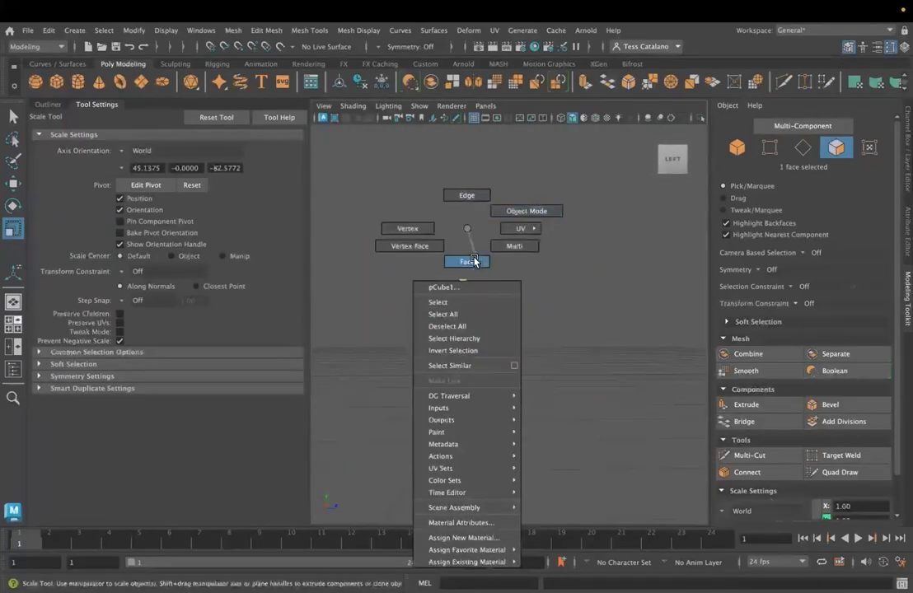
right_drag(525, 320, 483, 337)
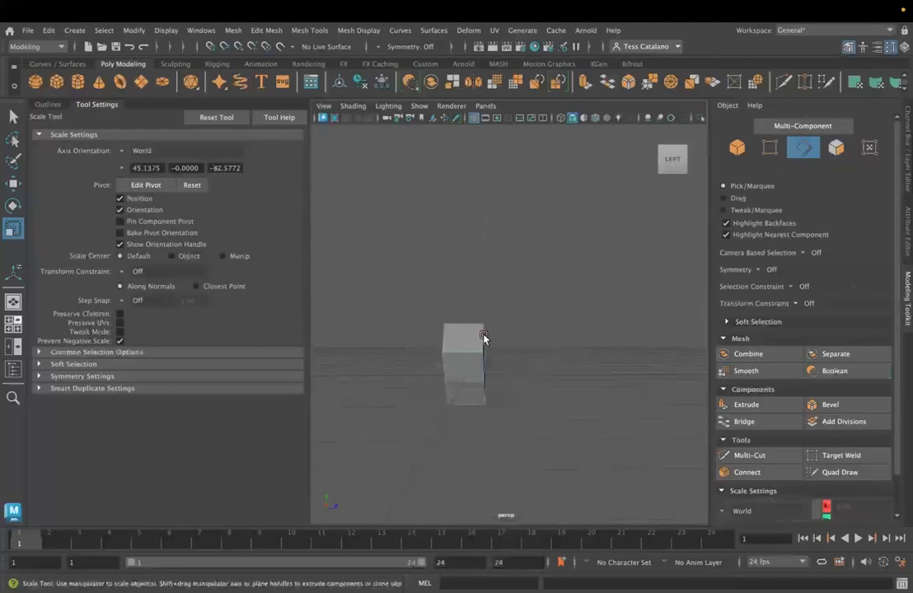
click(382, 47)
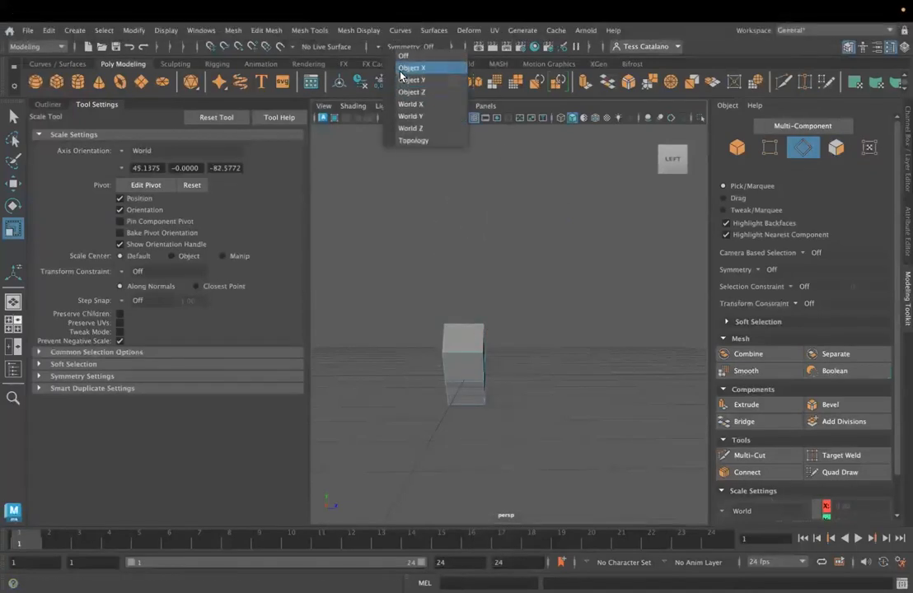
click(401, 75)
click(396, 46)
click(412, 91)
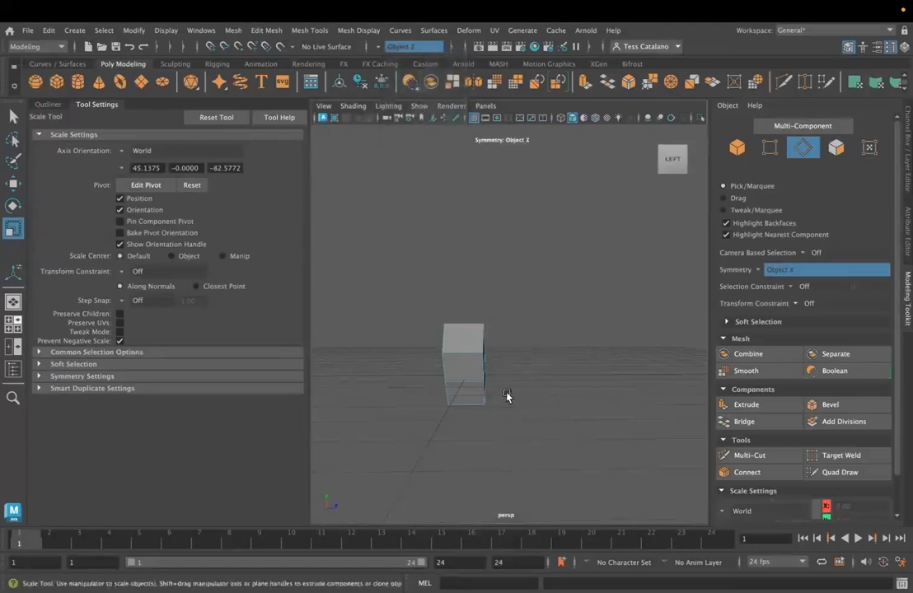
click(483, 342)
- Extrude the lower end face of the body by a local translate Z of 1.081 and scale it down to taper
scroll(481, 385, up, 5)
alt+middle_drag(481, 387, 551, 368)
alt+drag(550, 369, 452, 291)
right_drag(484, 229, 495, 262)
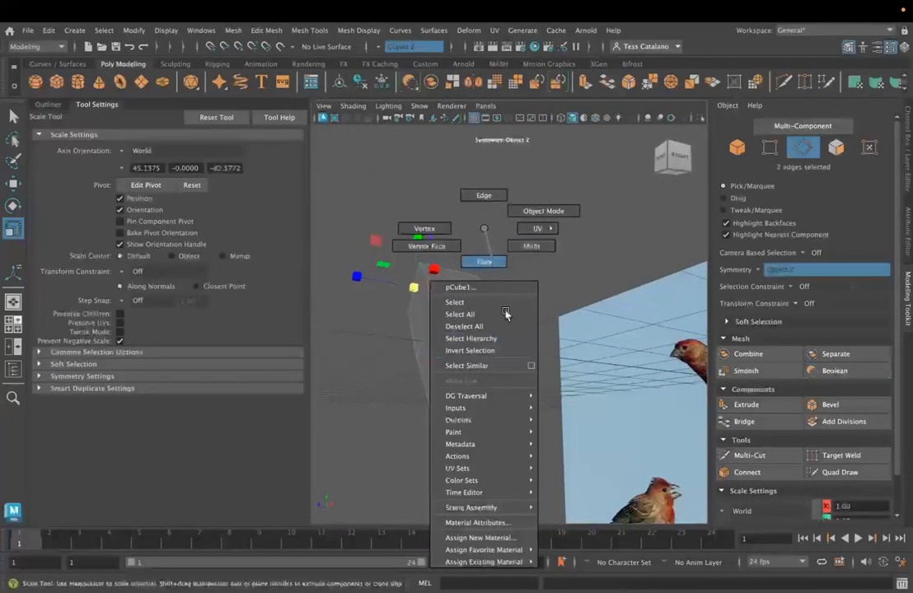
right_drag(505, 314, 486, 363)
click(481, 385)
click(745, 404)
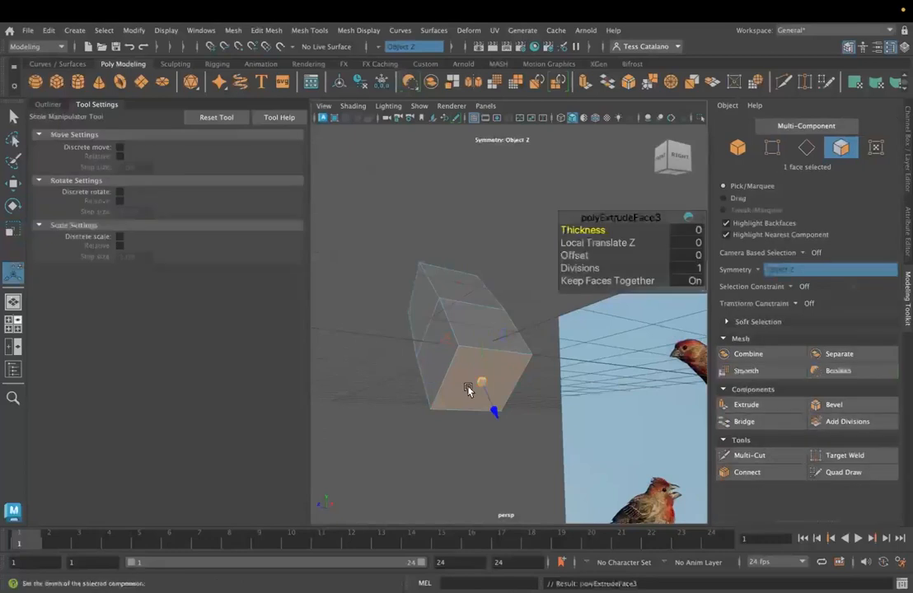
drag(494, 413, 568, 488)
drag(519, 460, 693, 426)
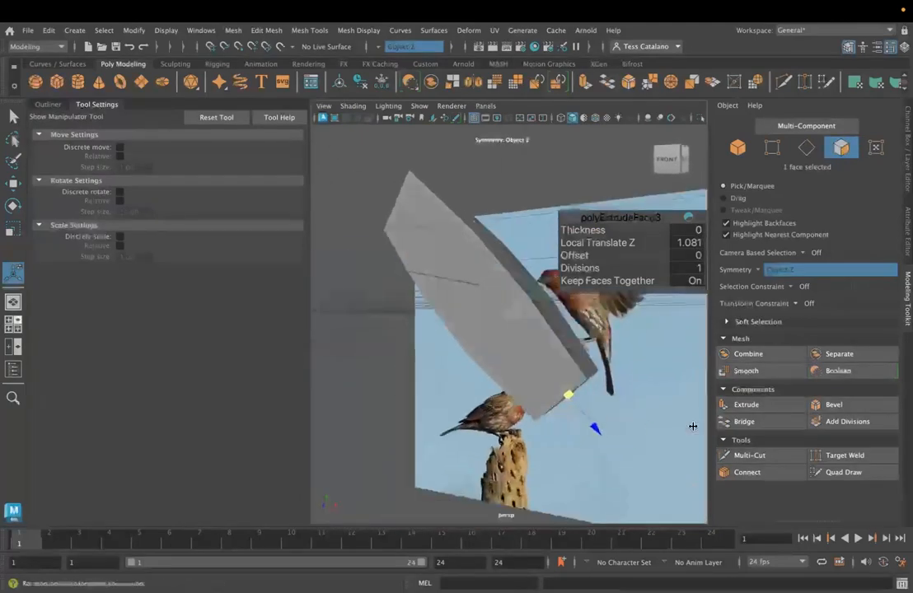
- Extrude the tapered end face again by a local translate Z of 0.922 and narrow it to form the tail
click(748, 405)
drag(607, 432, 636, 509)
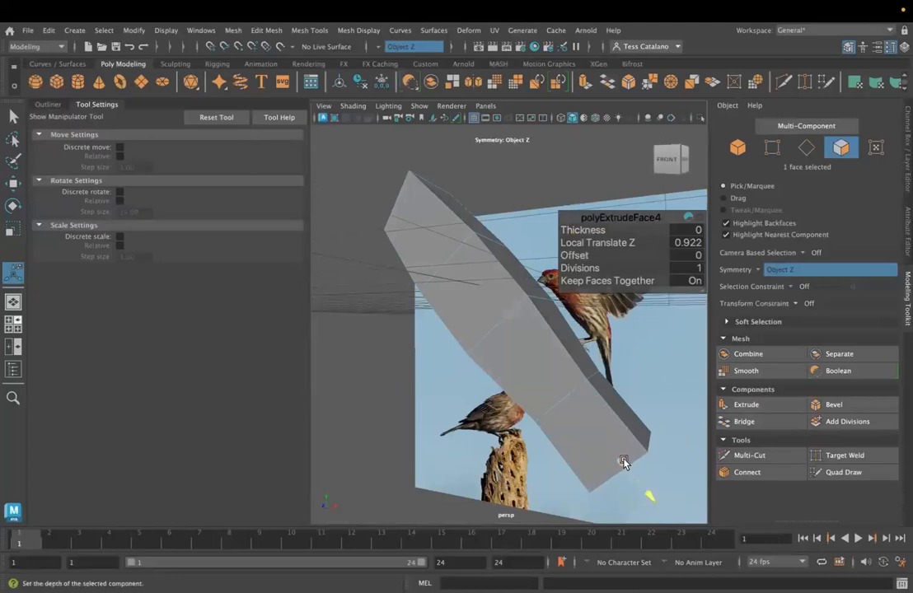
drag(622, 460, 470, 329)
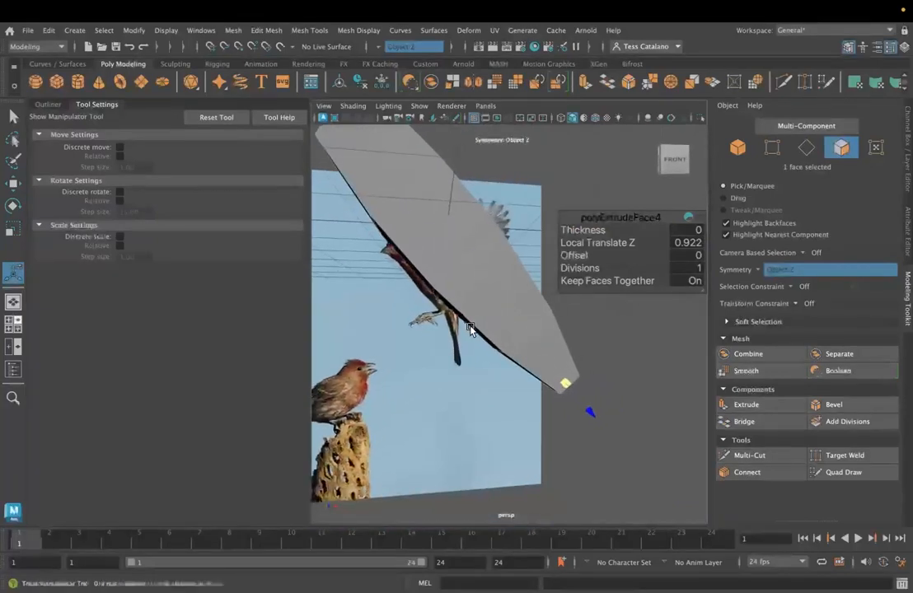
- Select an edge loop around the lower body and restore the side-by-side front and perspective views
right_drag(535, 324, 534, 195)
double_click(529, 336)
key(space)
key(space)
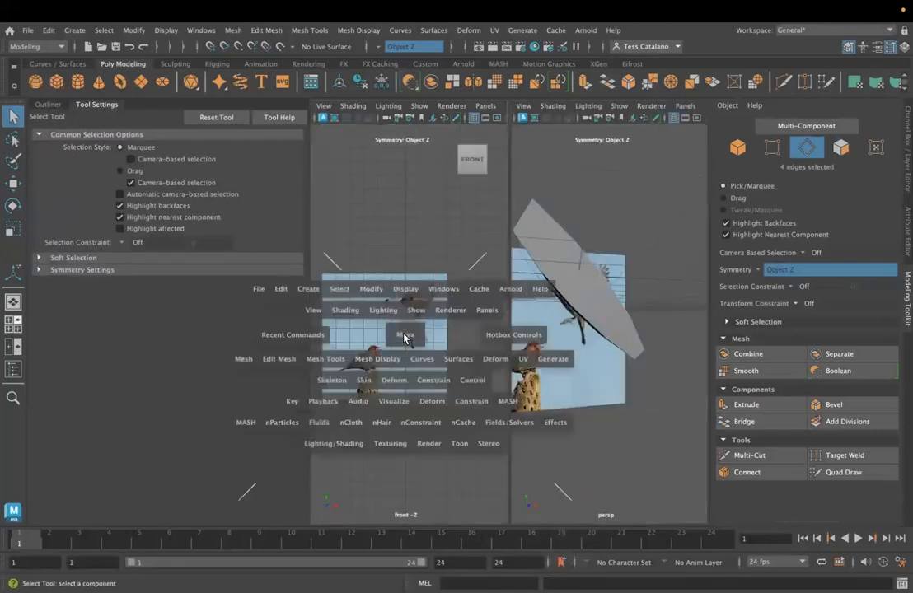
key(space)
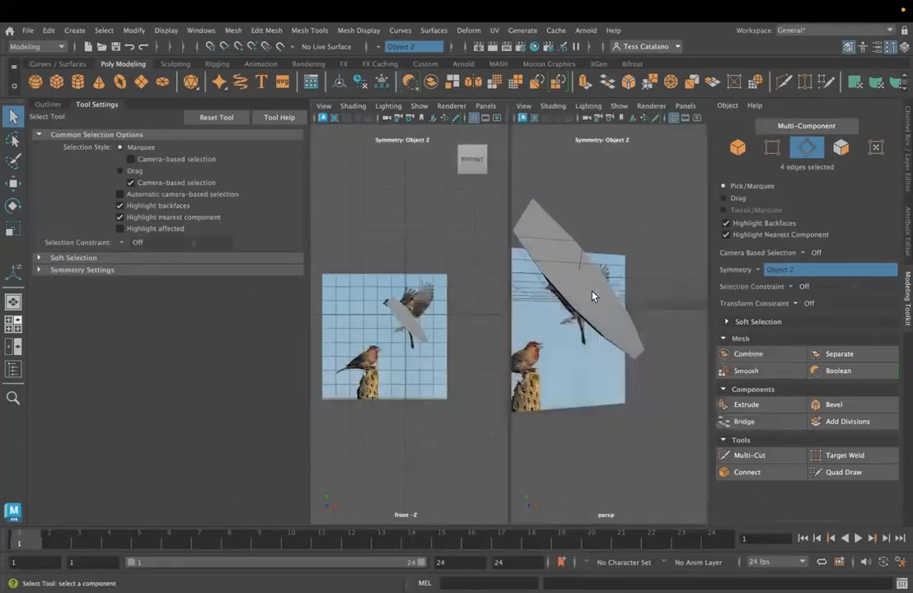
mouse_move(608, 328)
alt+mouse_down()
mouse_move(562, 324)
mouse_move(660, 326)
mouse_move(663, 316)
mouse_move(652, 308)
mouse_move(619, 319)
alt+mouse_up()
right_drag(596, 362, 599, 199)
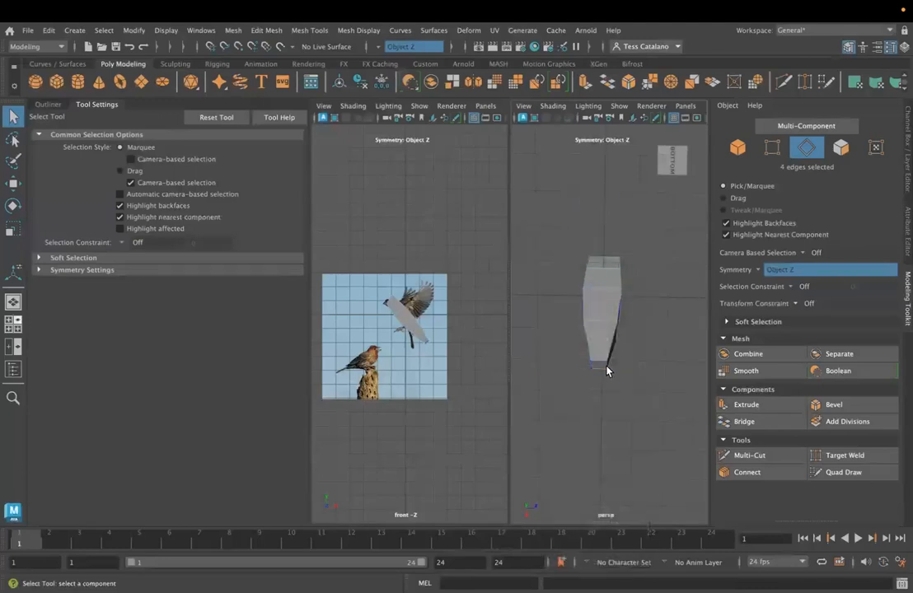
- Using Object axis orientation, spread the side edges of the tail end outward and shift them along object X toward the finch's tail
key(w)
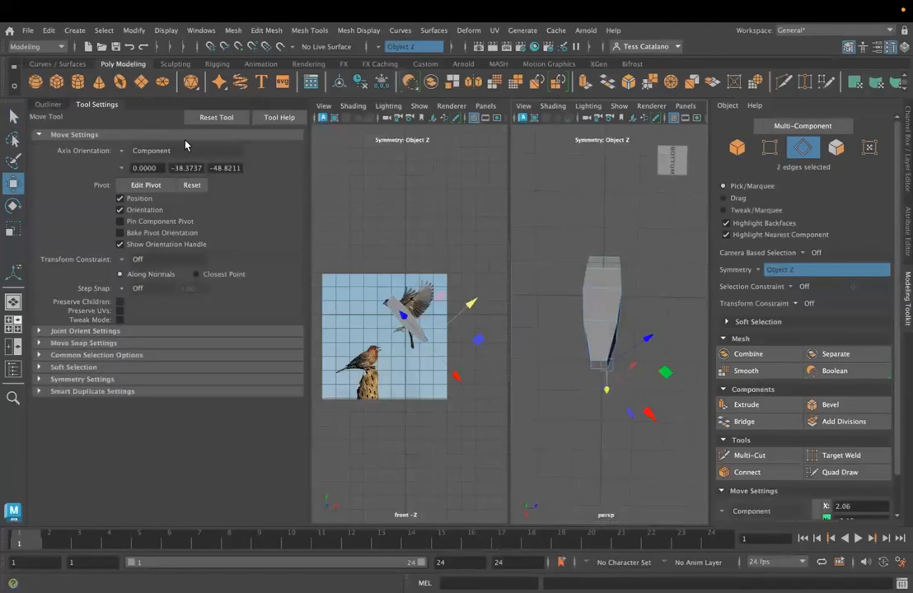
click(126, 155)
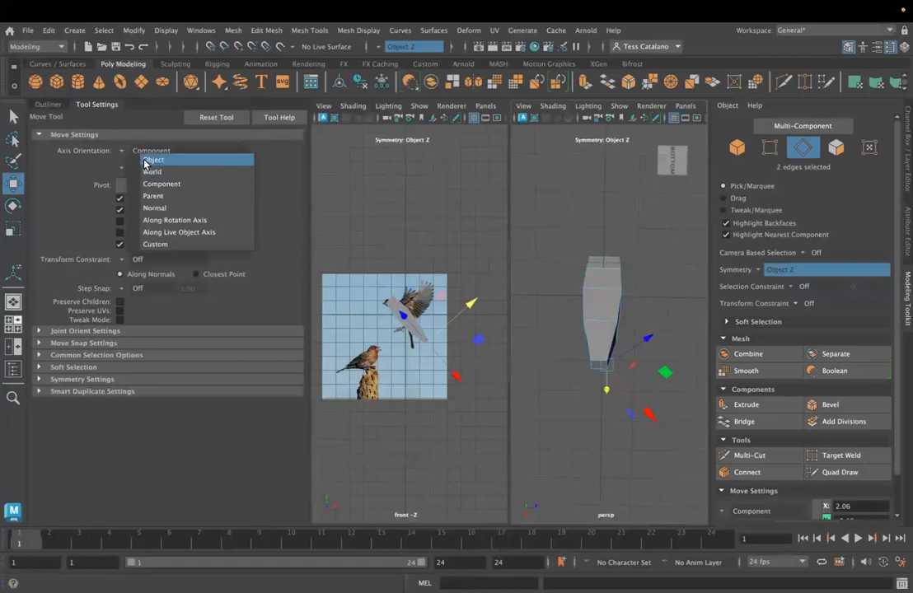
click(147, 157)
drag(665, 369, 687, 371)
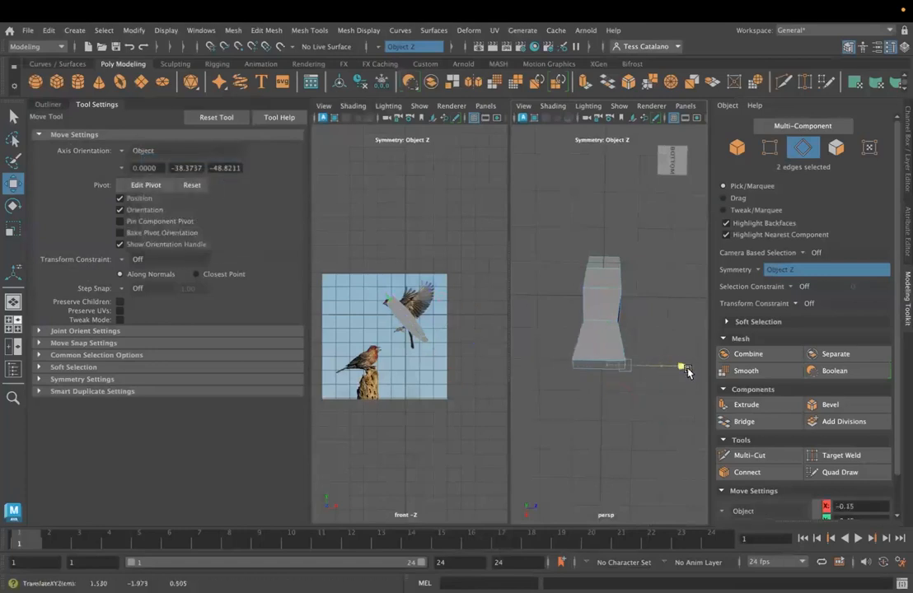
alt+drag(620, 407, 717, 285)
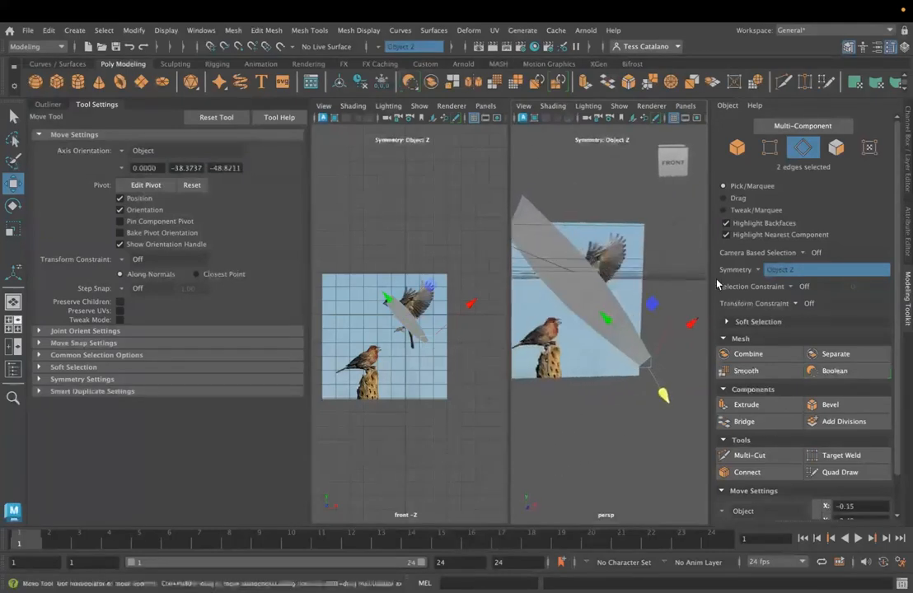
drag(692, 325, 686, 334)
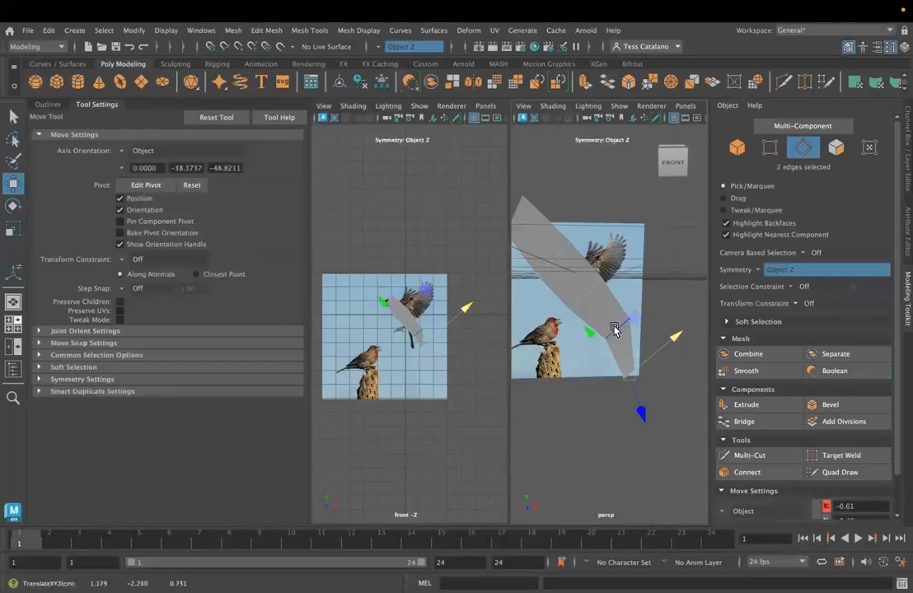
- Select the edge loop at the base of the tail and move it along object X to smooth the body's outline
shift+click(615, 329)
key(e)
alt+drag(534, 413, 570, 353)
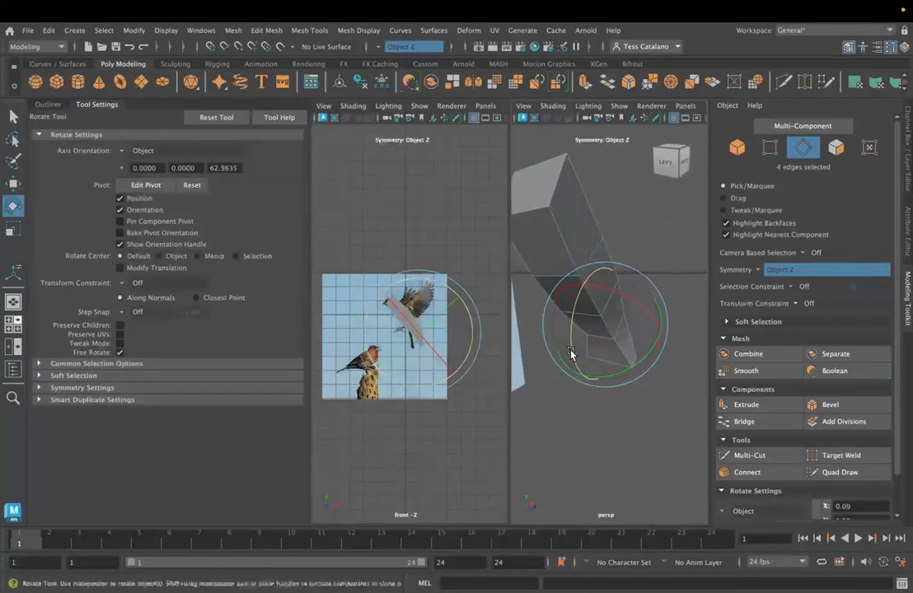
key(w)
drag(625, 289, 508, 380)
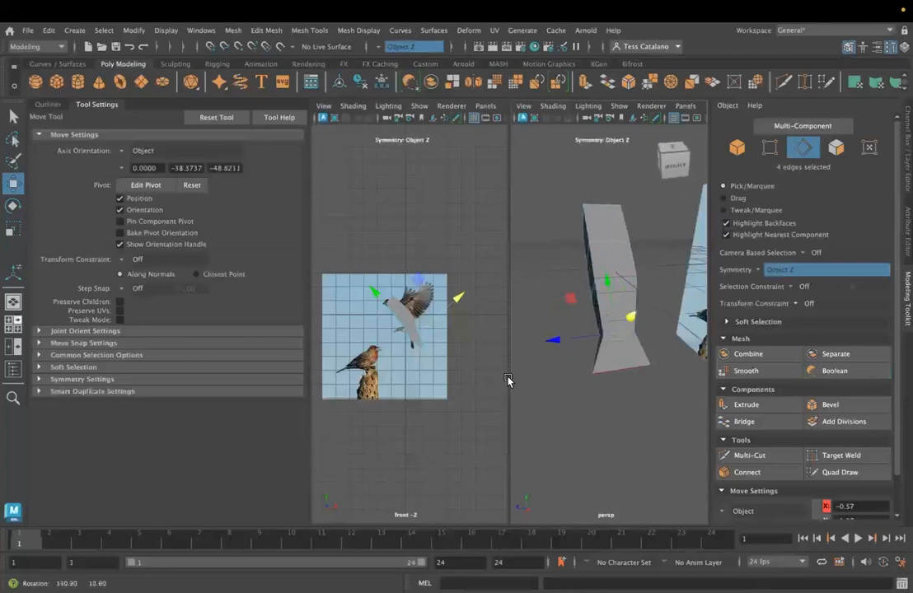
drag(605, 271, 538, 317)
key(r)
key(e)
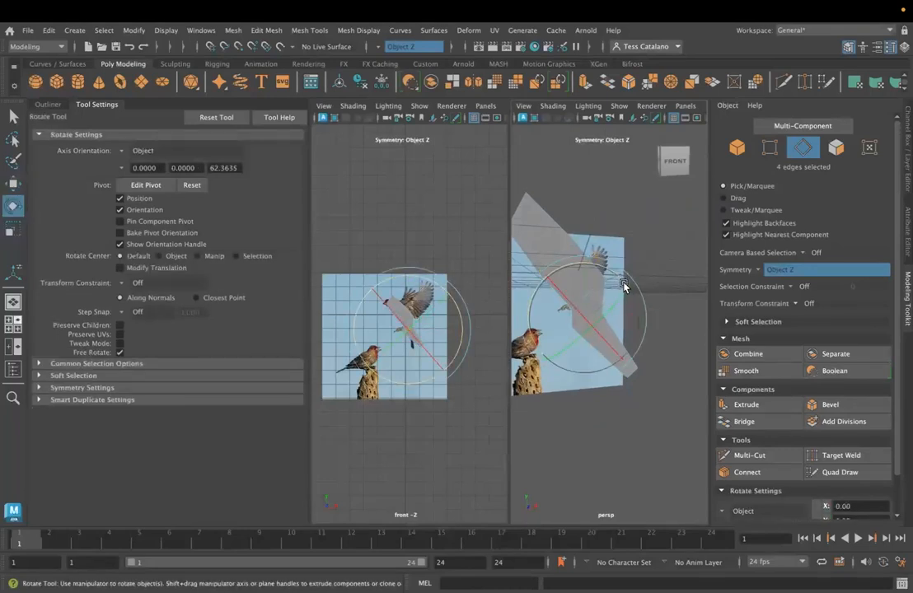
key(w)
drag(626, 284, 633, 282)
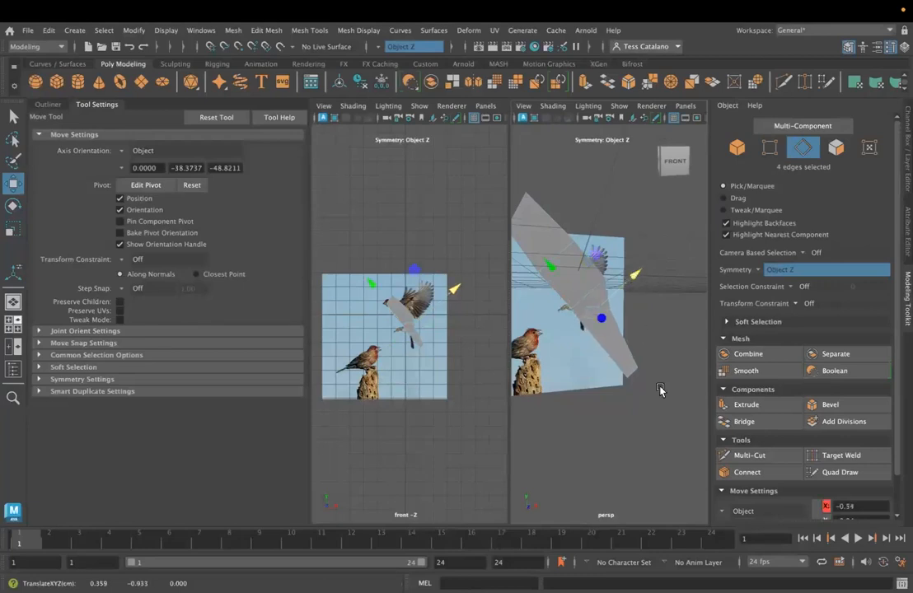
- Select the tail's end face and move it along object X and Y to match the tip of the finch's tail
alt+drag(634, 380, 588, 375)
right_click(625, 228)
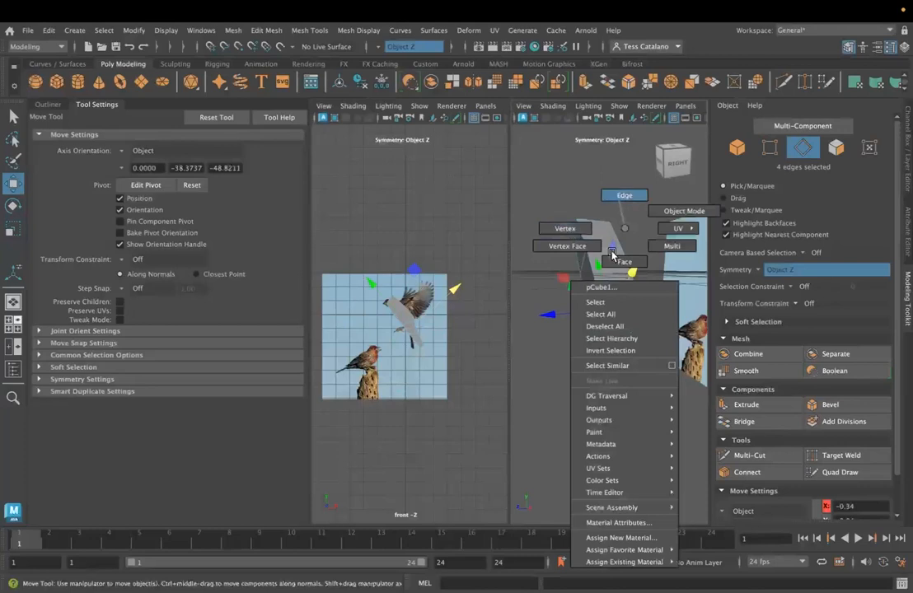
right_drag(628, 242, 625, 261)
alt+drag(633, 391, 671, 363)
key(e)
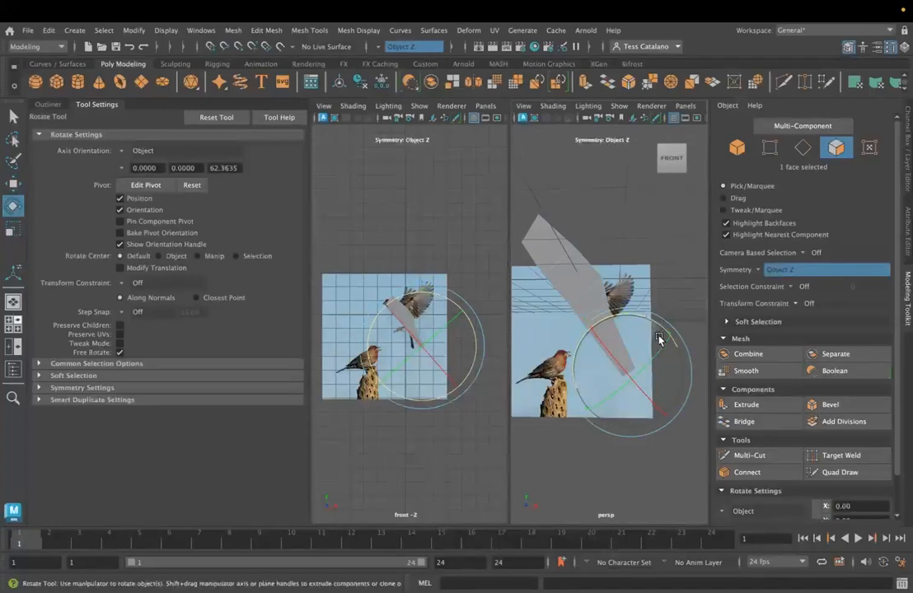
key(w)
drag(670, 332, 638, 321)
alt+drag(582, 388, 654, 379)
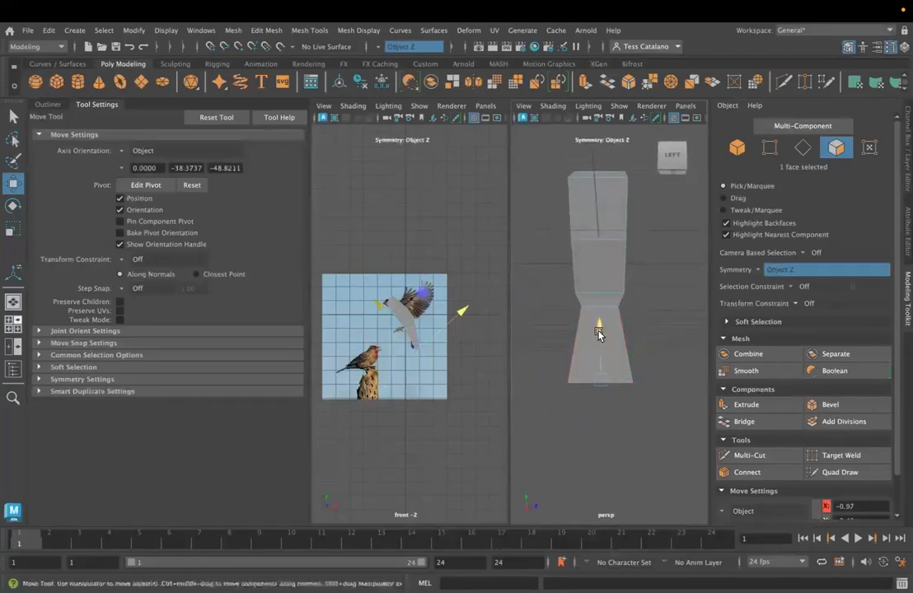
alt+drag(599, 333, 569, 383)
- Set the Move tool's axis orientation to World and reposition the edges at the body's head end to match the finch
click(121, 150)
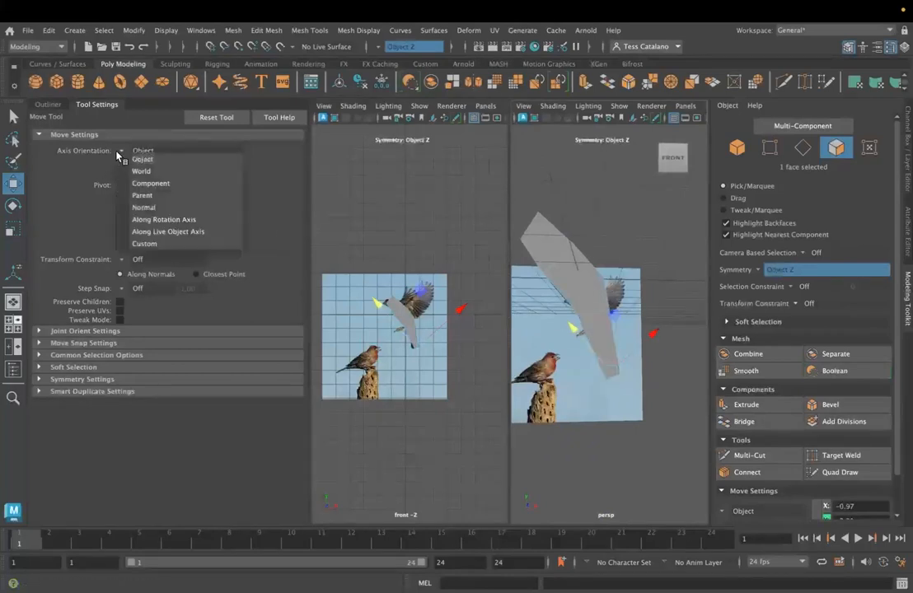
click(149, 170)
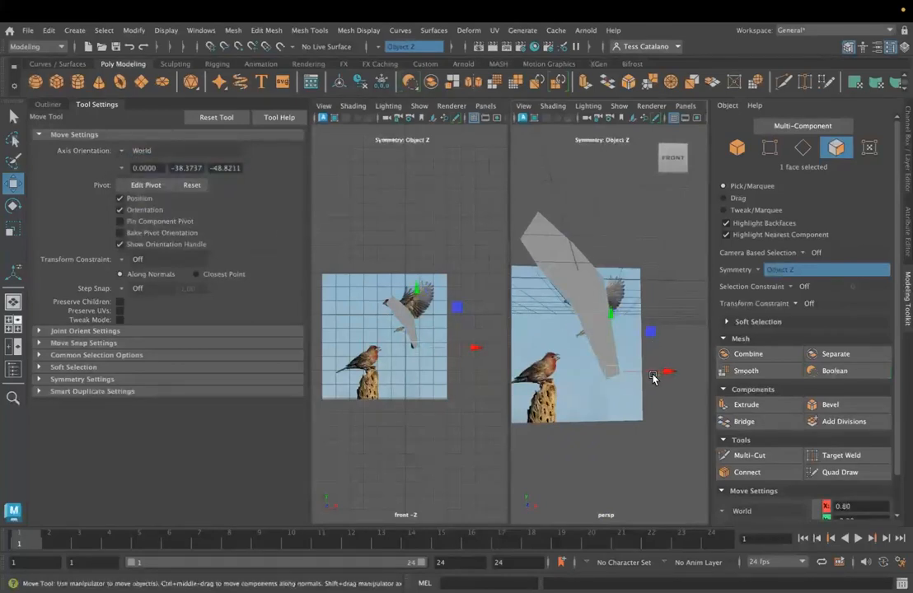
click(578, 319)
alt+drag(579, 320, 646, 424)
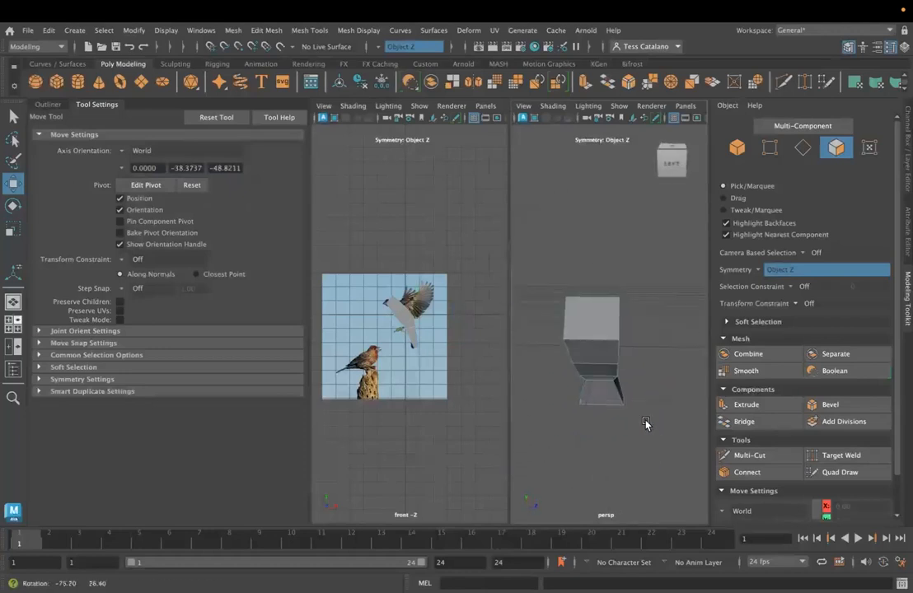
right_drag(618, 229, 620, 199)
click(621, 314)
drag(676, 316, 577, 367)
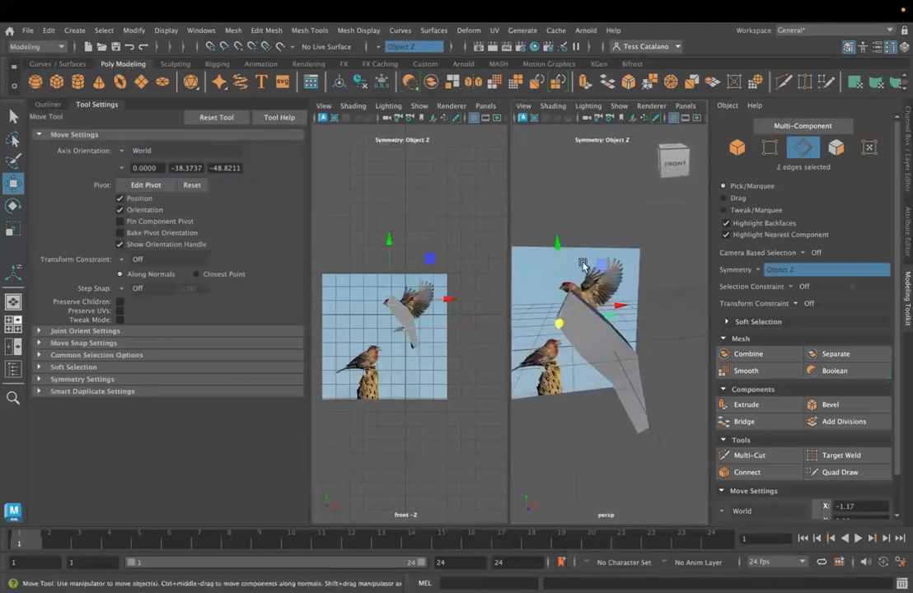
- Select the face at the head end of the body, then rotate and scale it to line up with the finch's neck
right_click(582, 321)
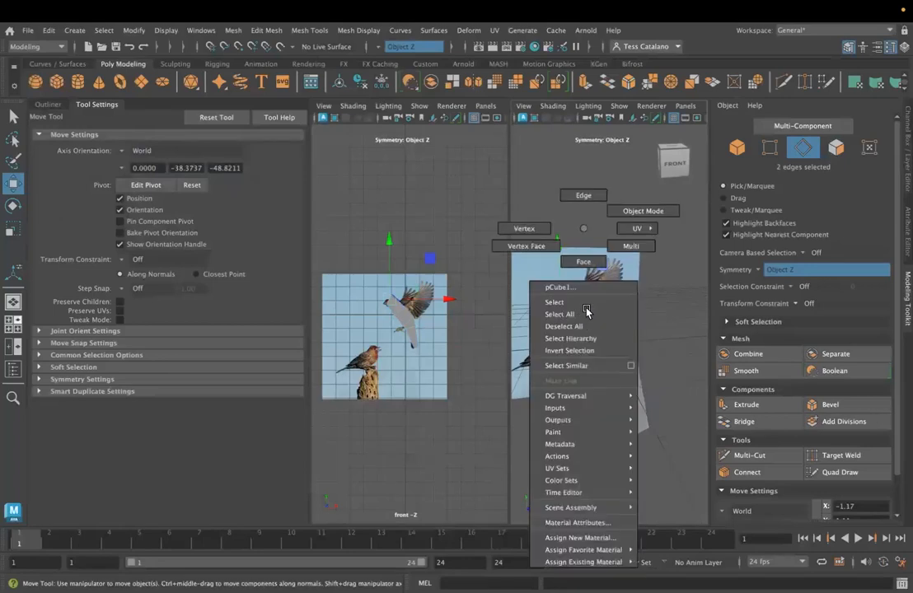
click(584, 262)
click(568, 269)
key(e)
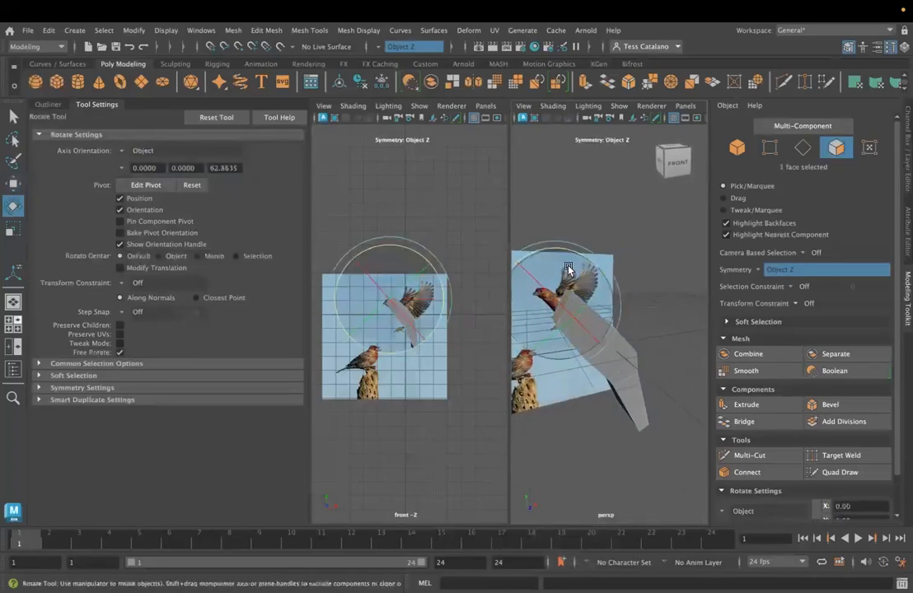
drag(579, 266, 580, 306)
key(r)
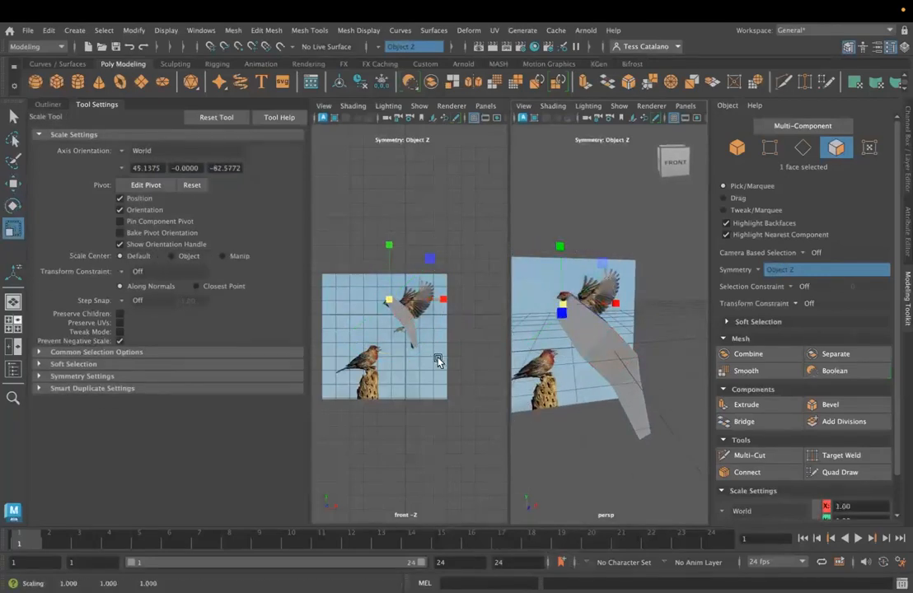
right_drag(587, 228, 586, 261)
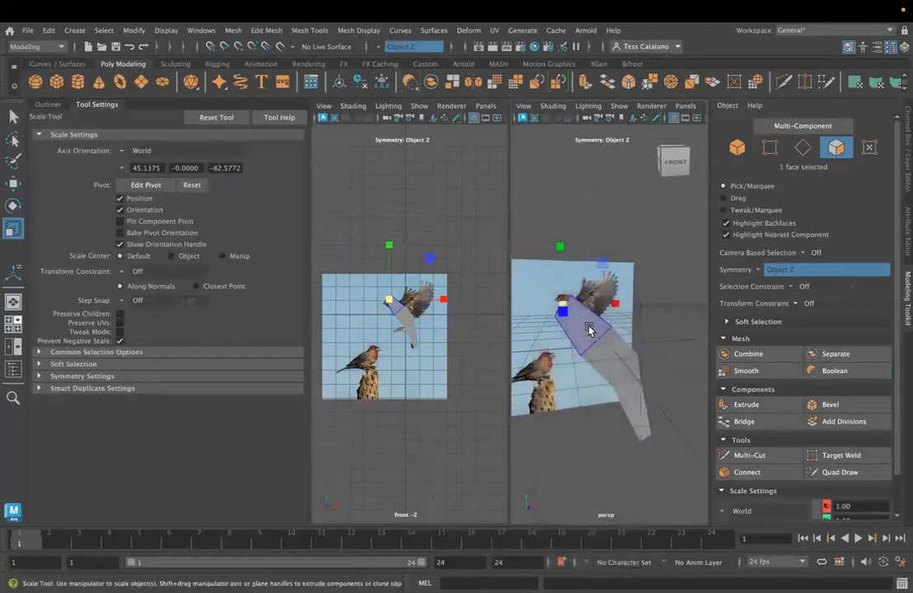
- Extrude the head-end face with Local Translate Z 0.275 and scale it down to about 0.567
click(723, 406)
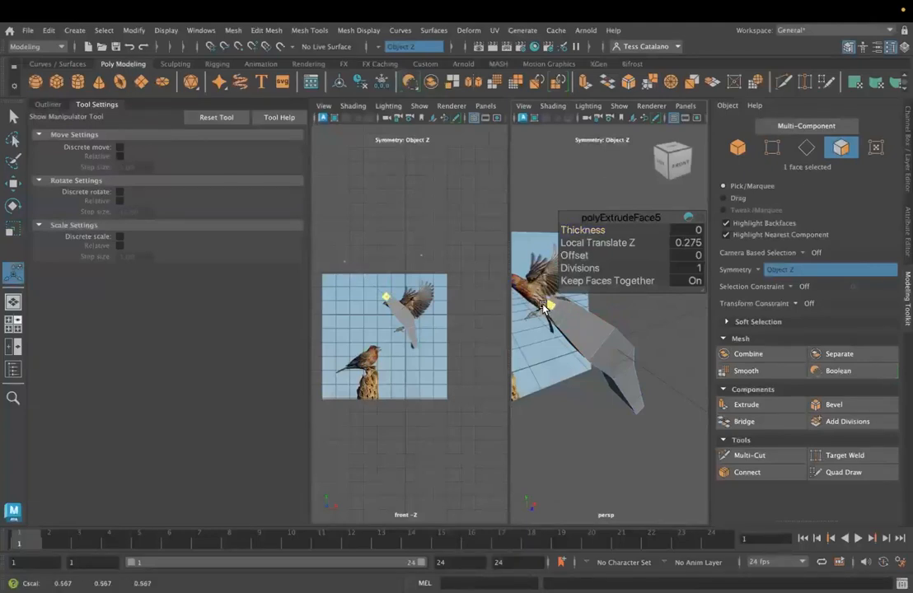
mouse_move(556, 341)
alt+mouse_down()
mouse_move(594, 363)
mouse_move(551, 362)
alt+mouse_up()
alt+middle_drag(551, 362, 642, 410)
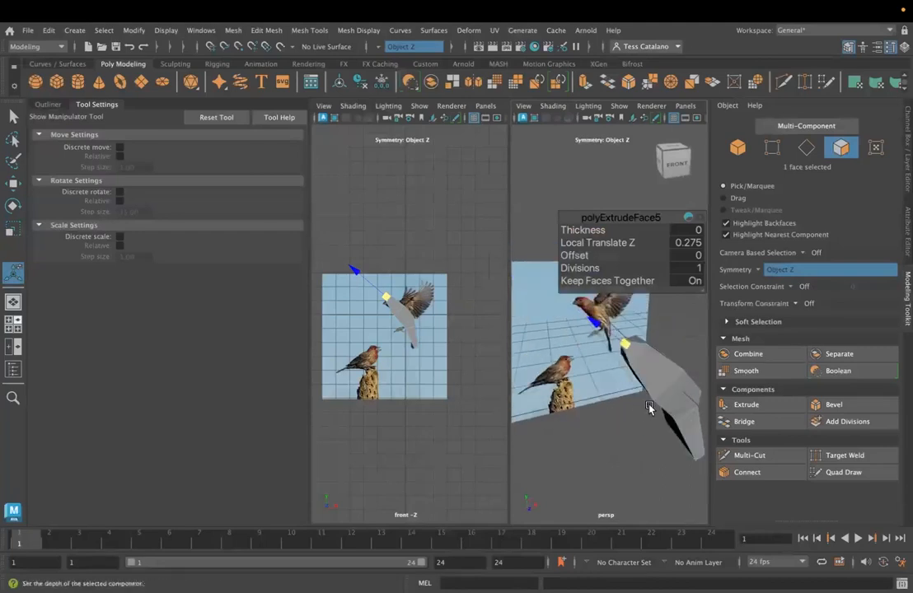
- Rotate the extruded head face to follow the angle of the finch's head
key(e)
key(w)
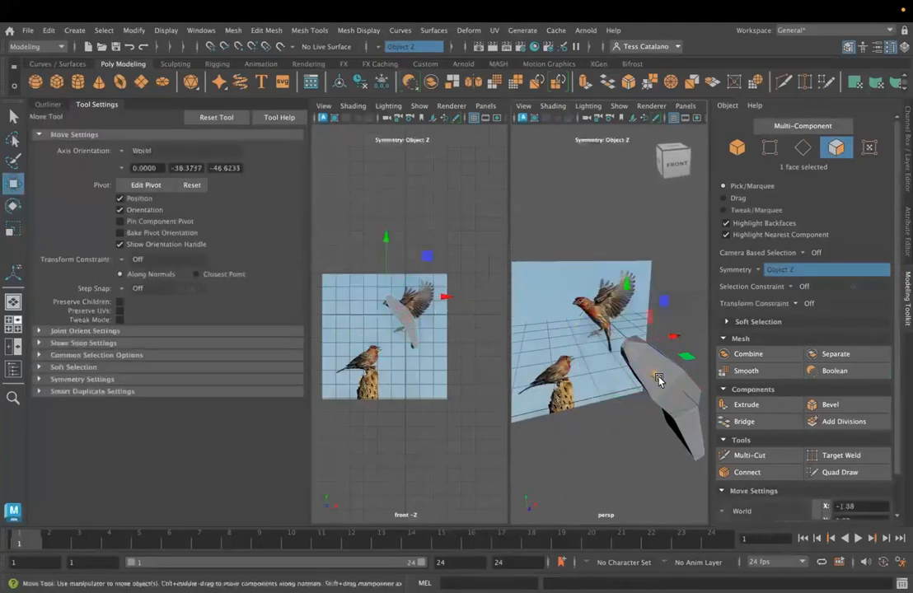
key(e)
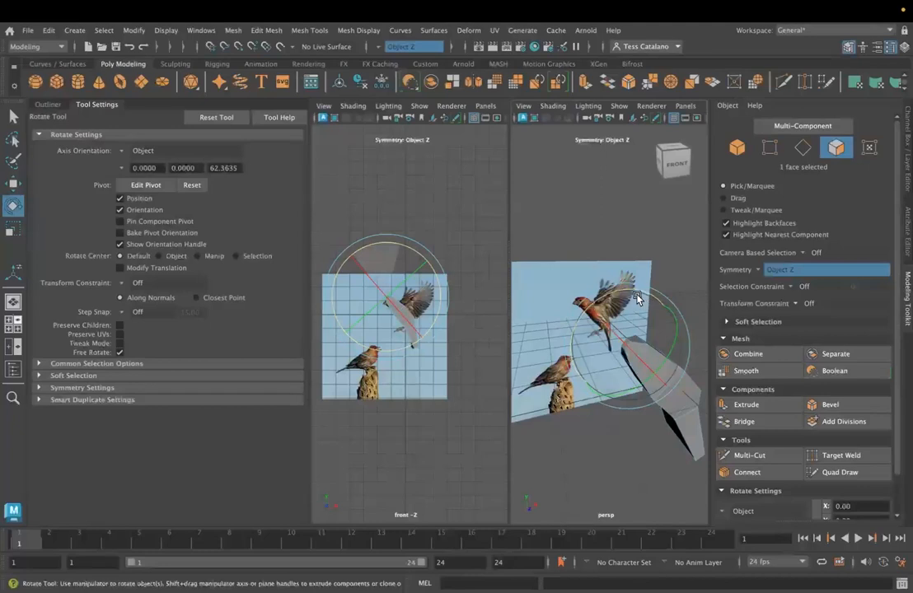
alt+drag(625, 301, 628, 347)
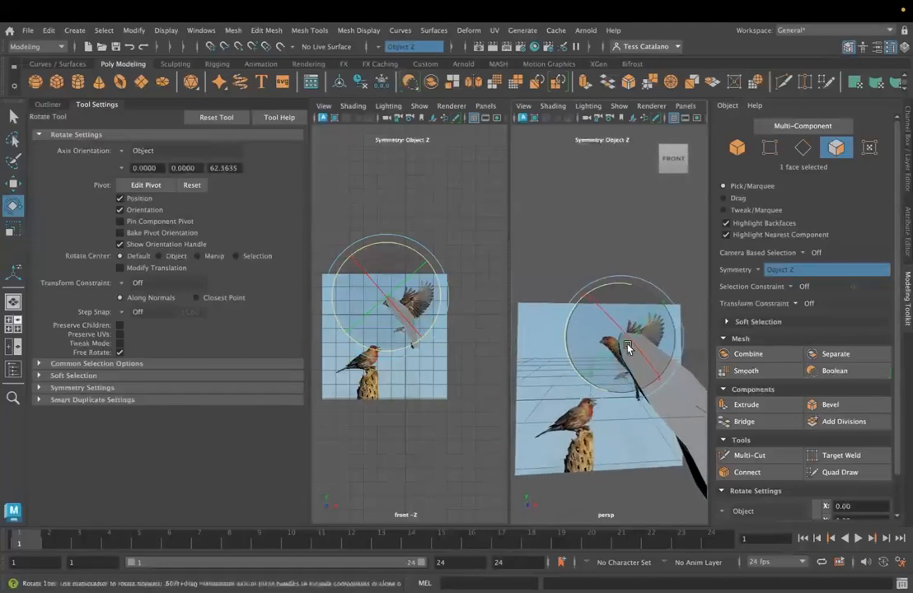
right_drag(628, 228, 617, 206)
- Using Object axis orientation, move the edge loop at the base of the head along object Y and adjust its scale
key(w)
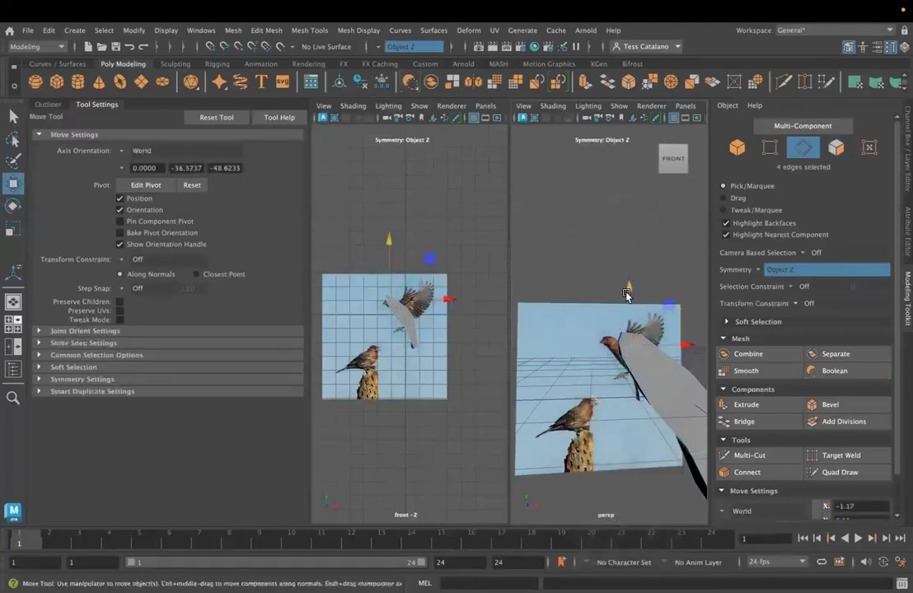
click(140, 151)
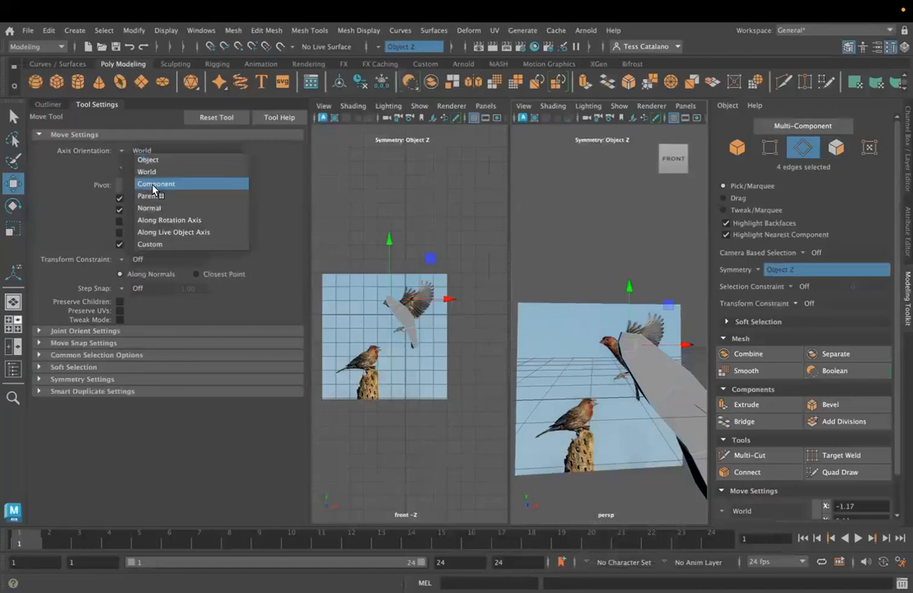
click(149, 160)
drag(589, 302, 597, 308)
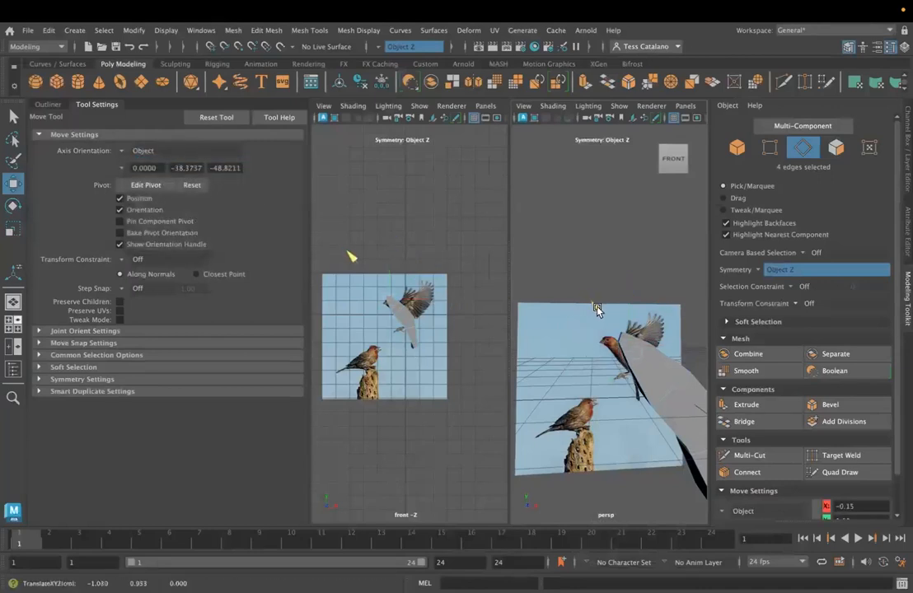
key(e)
key(r)
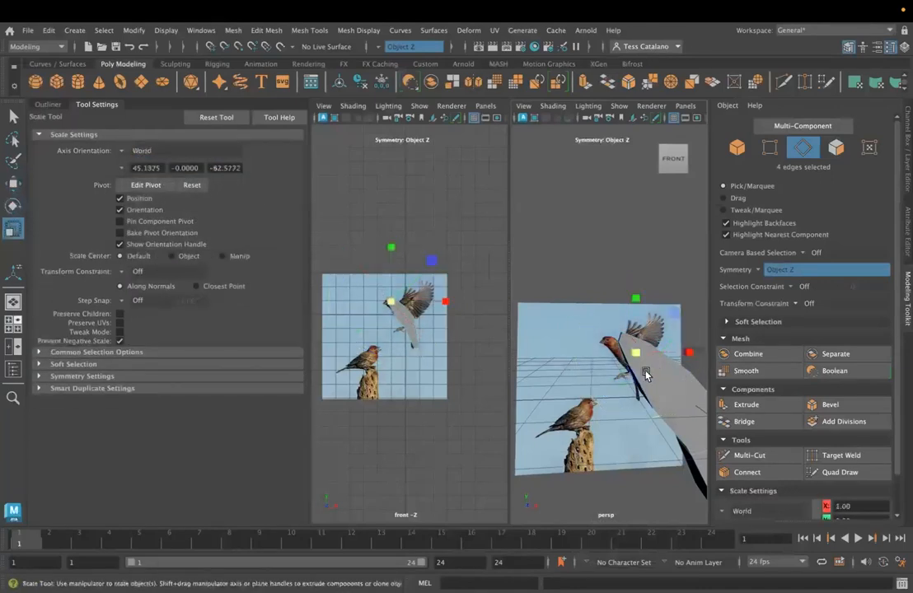
alt+drag(638, 362, 619, 384)
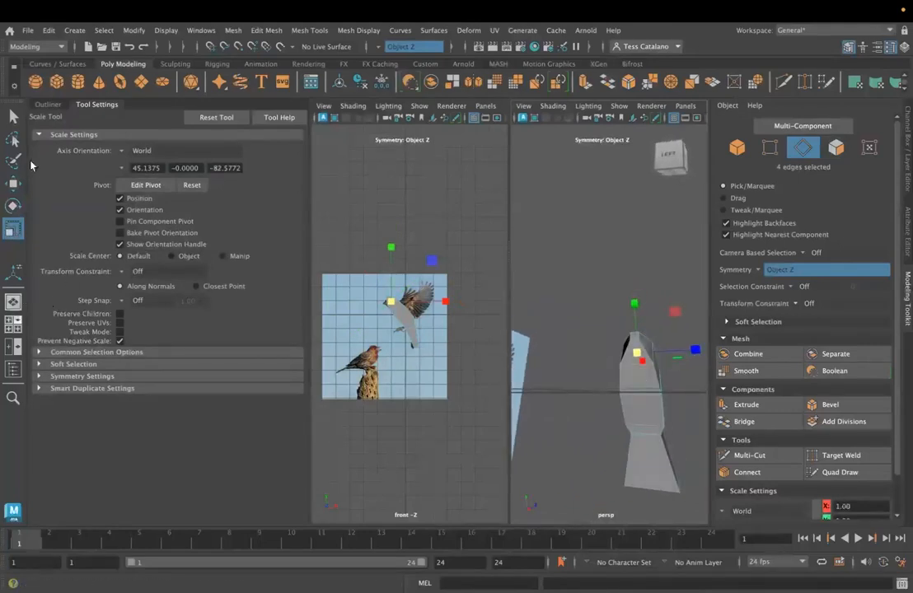
- Insert one edge loop across the head section and scale it to round the head's outline
click(309, 31)
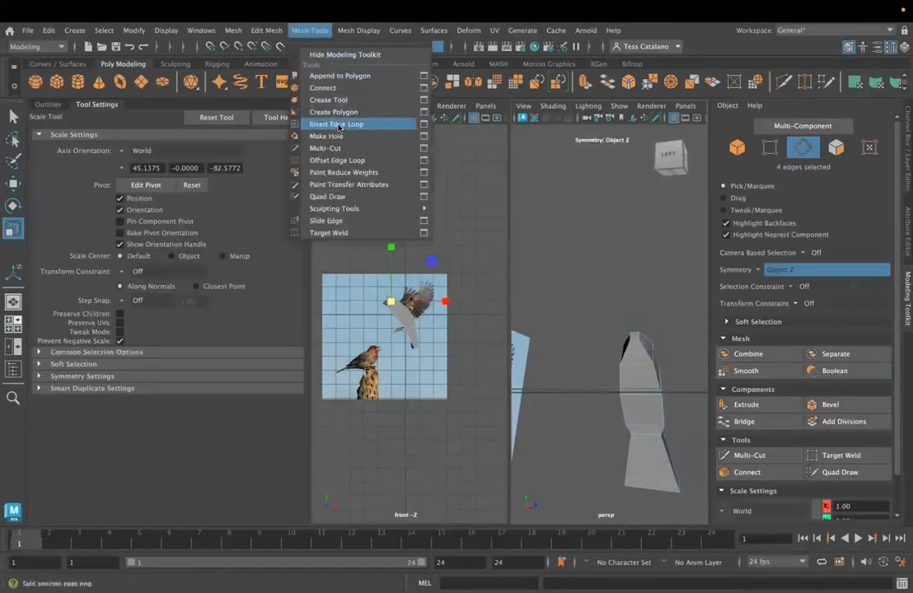
click(338, 122)
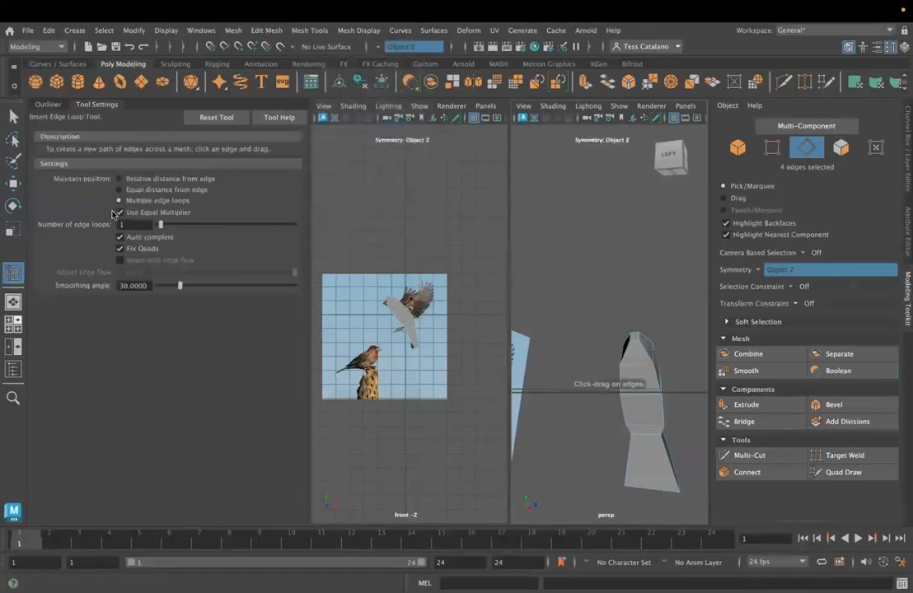
click(645, 353)
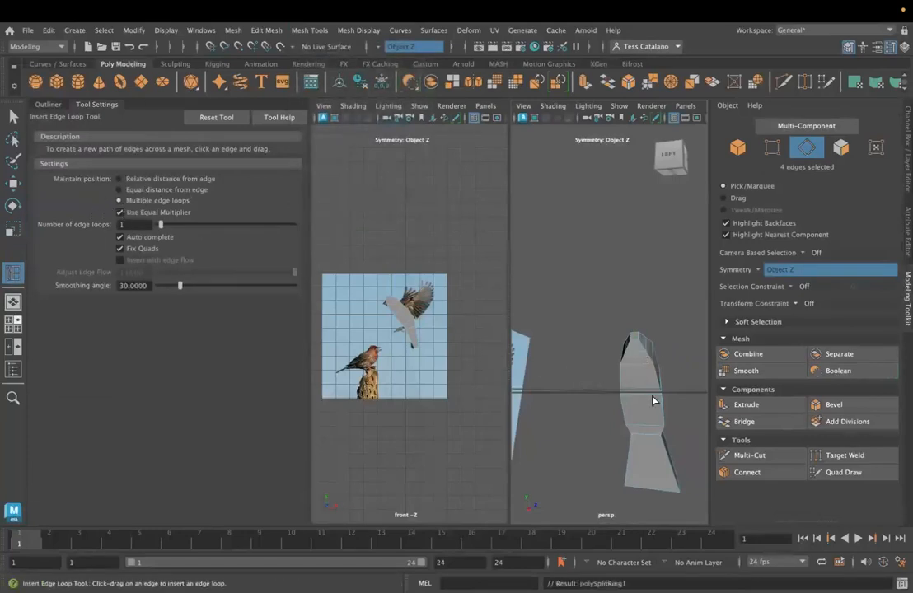
key(q)
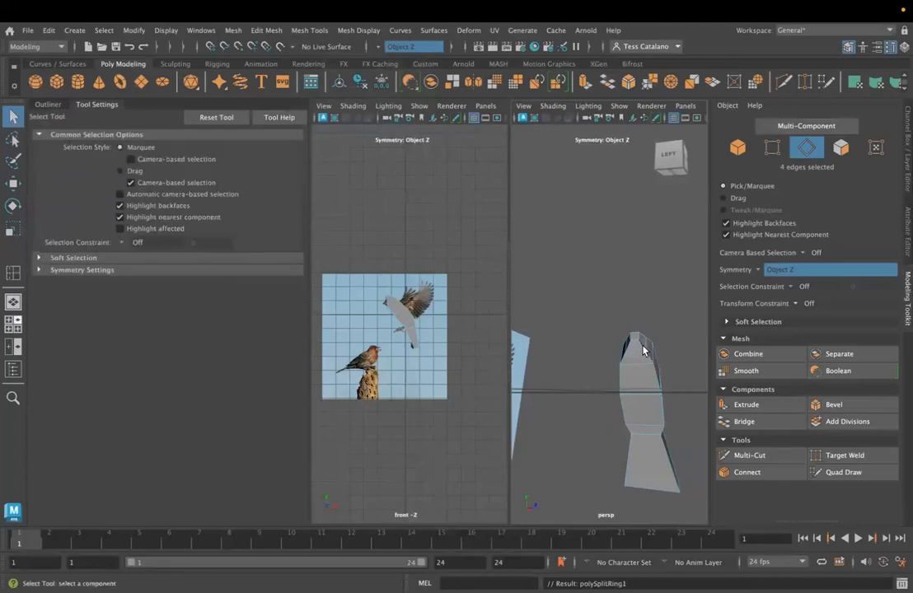
key(e)
key(r)
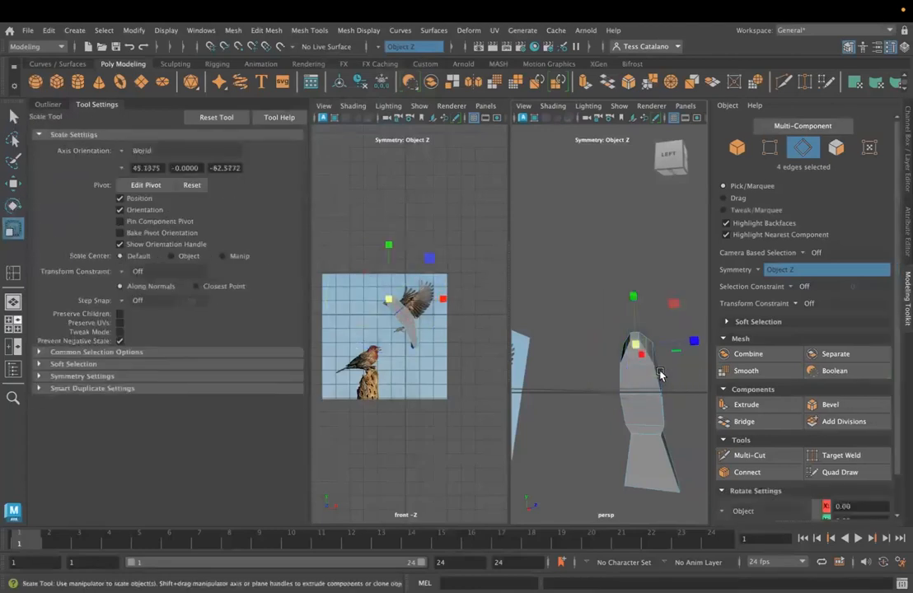
alt+drag(633, 347, 625, 440)
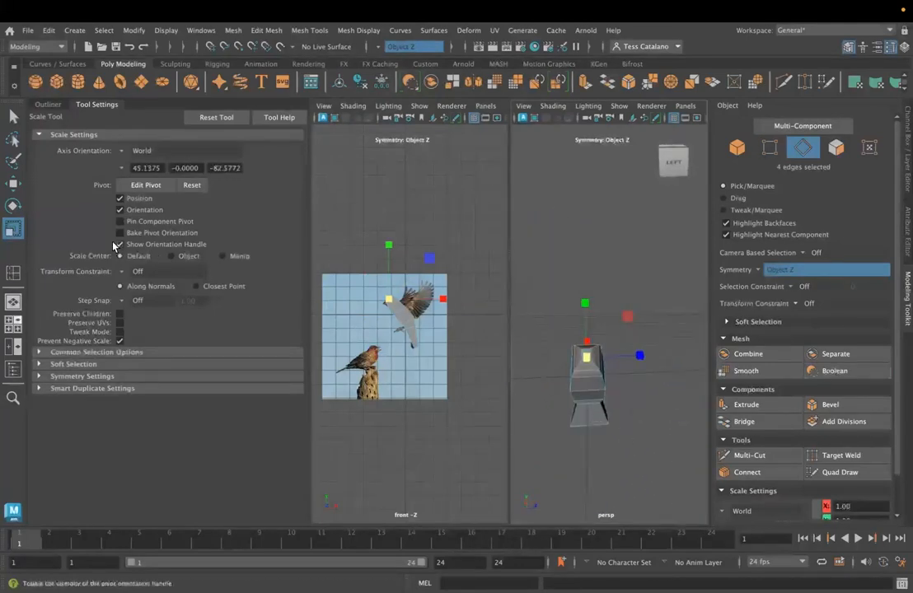
- Insert edge loops running lengthwise along the body from head to tail
click(13, 272)
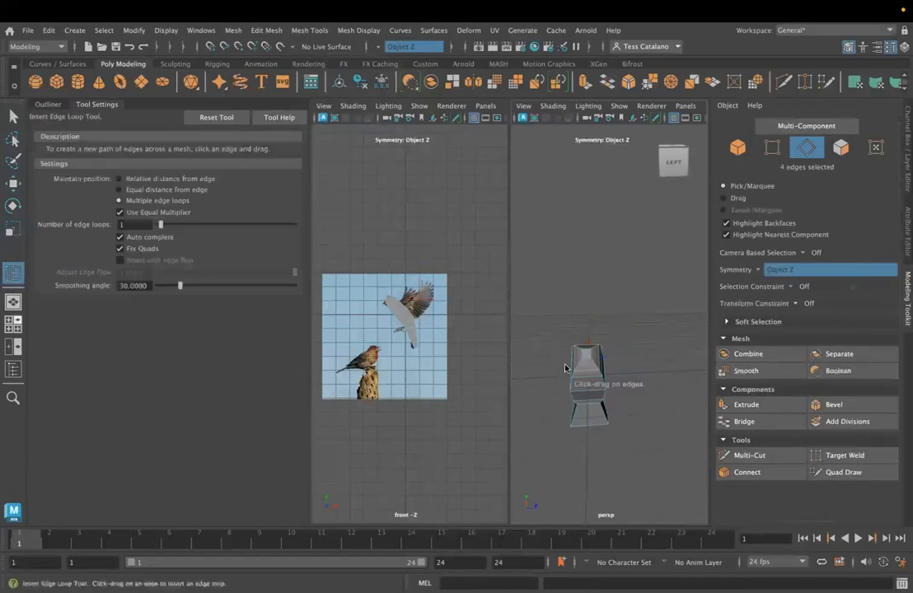
click(586, 362)
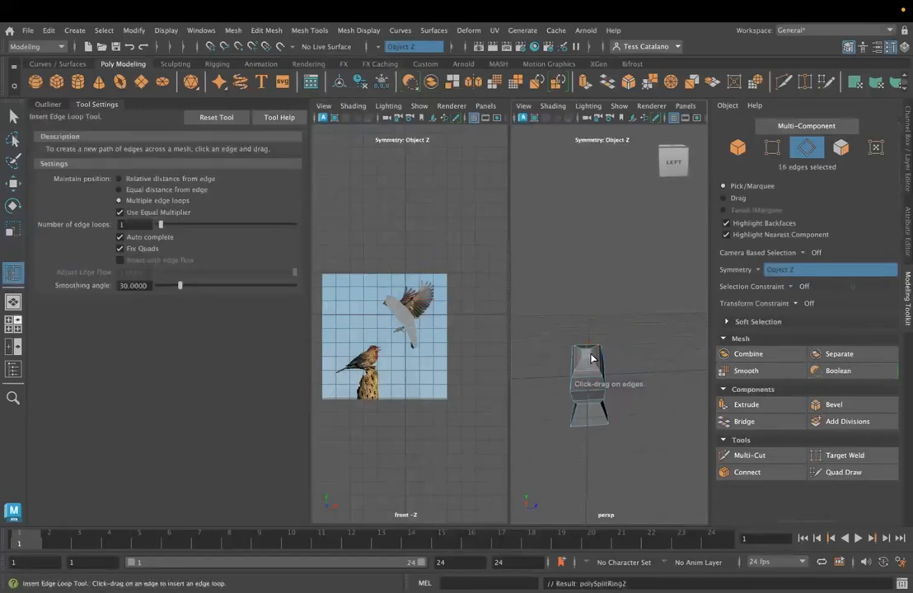
alt+drag(616, 464, 624, 365)
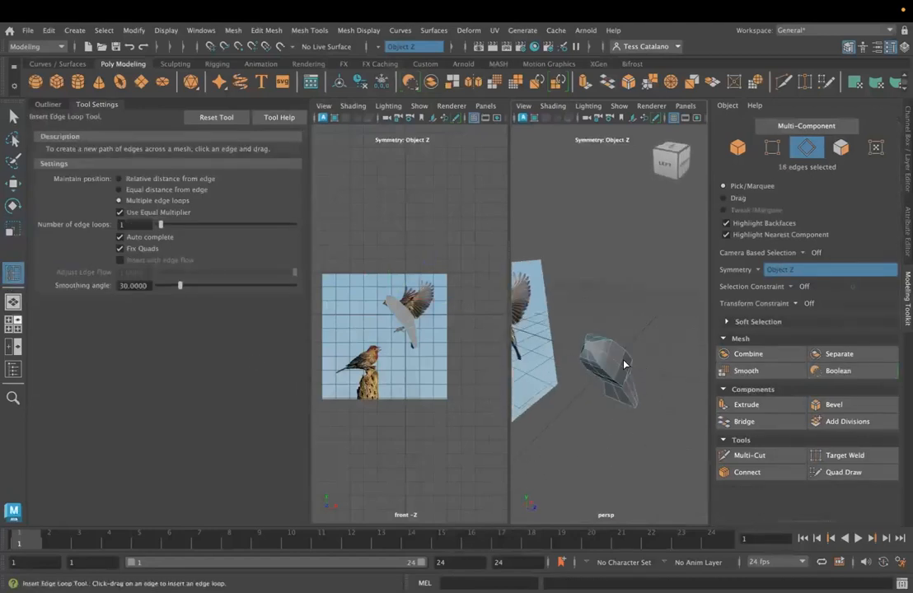
- Select the lengthwise edges along the side of the body and move them along object Z to round out the sides
click(10, 118)
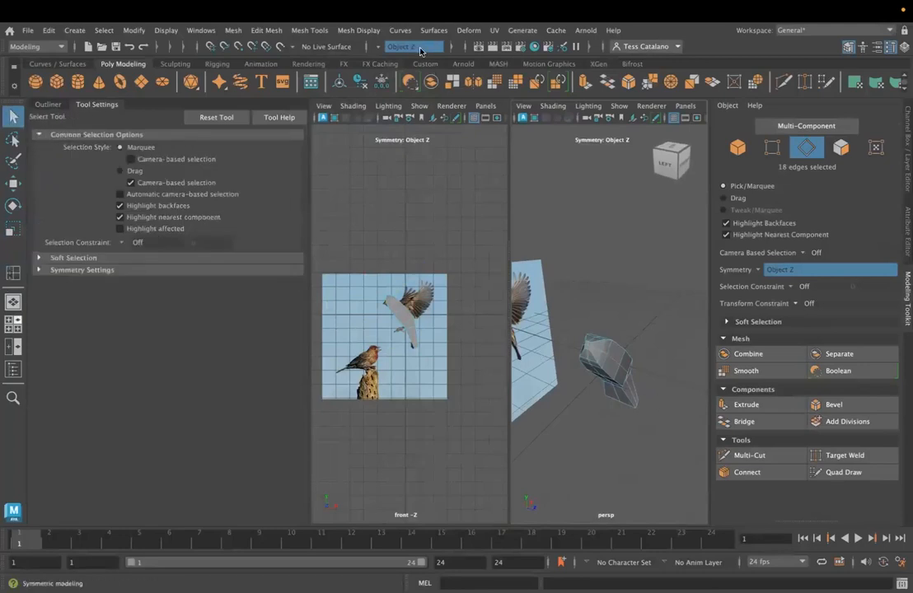
alt+drag(642, 382, 592, 365)
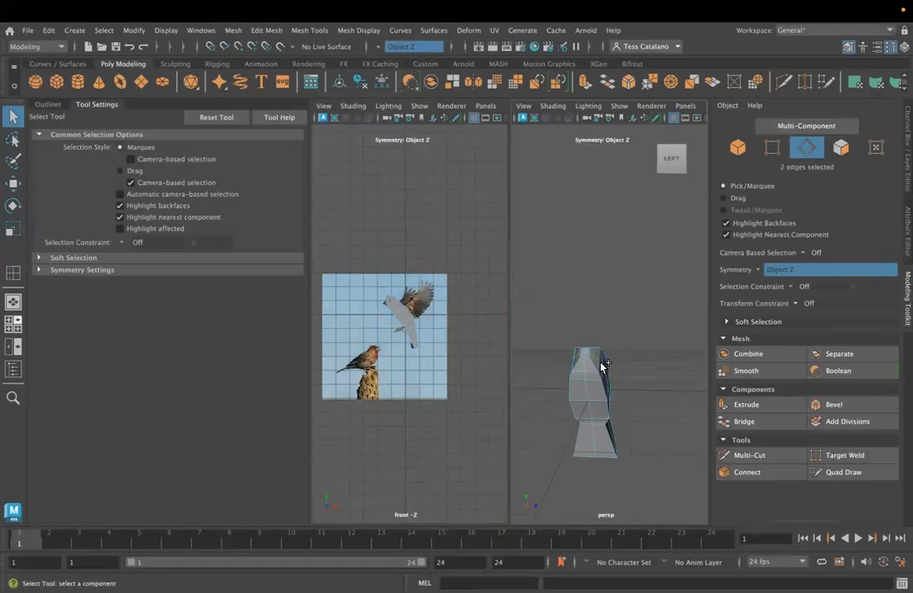
alt+drag(626, 407, 635, 468)
shift+click(646, 420)
shift+click(647, 436)
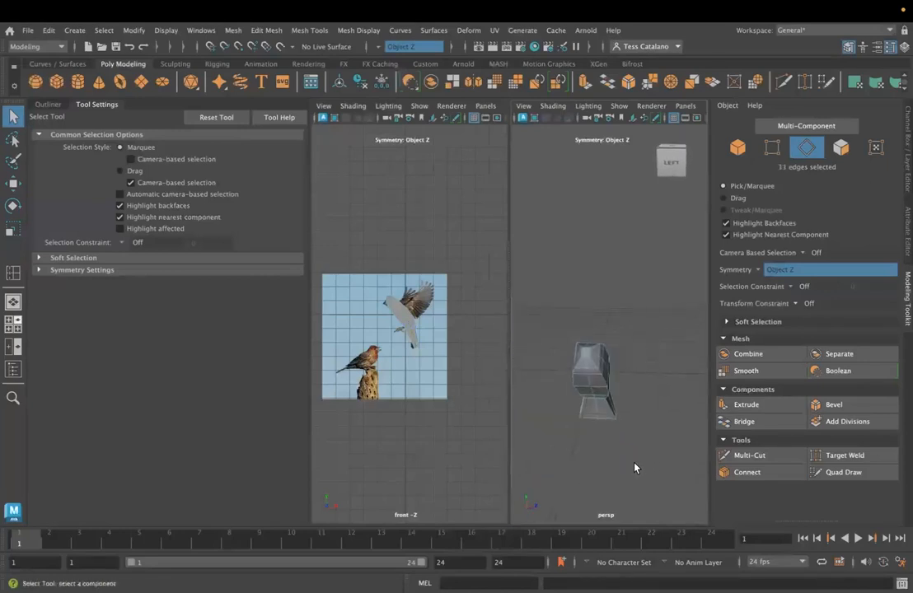
key(e)
key(w)
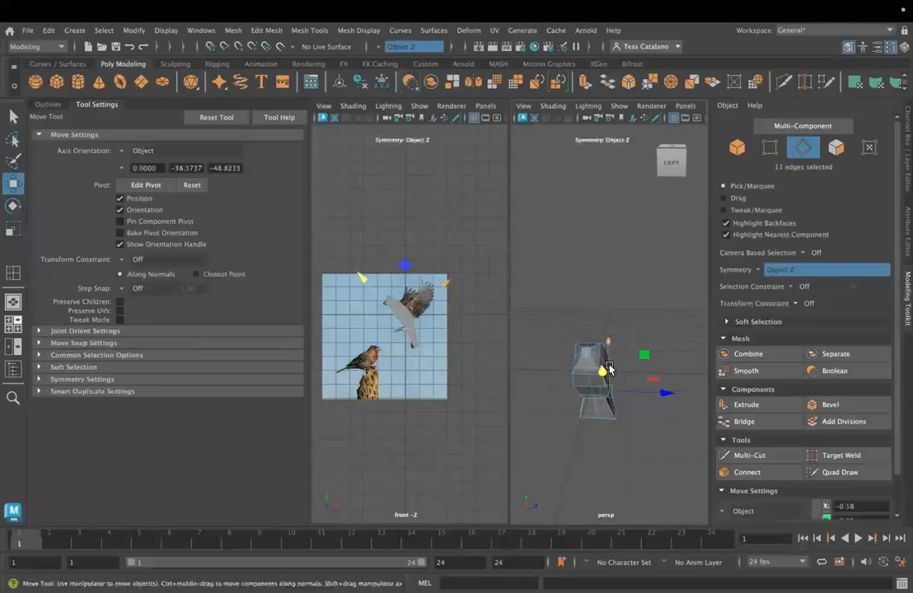
drag(669, 394, 532, 424)
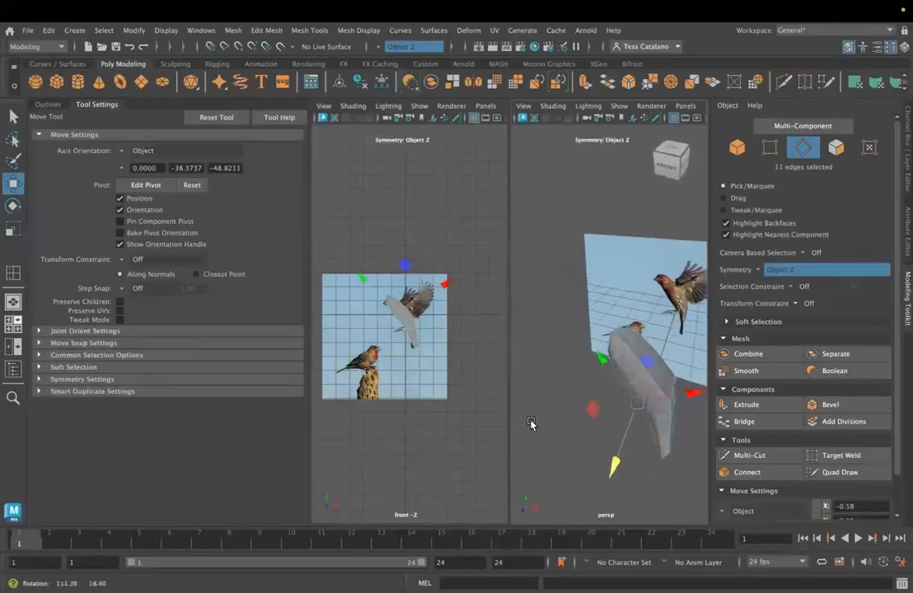
- Select a vertex near the top of the bird's head in vertex mode and set the Move tool's axis orientation to World
click(635, 336)
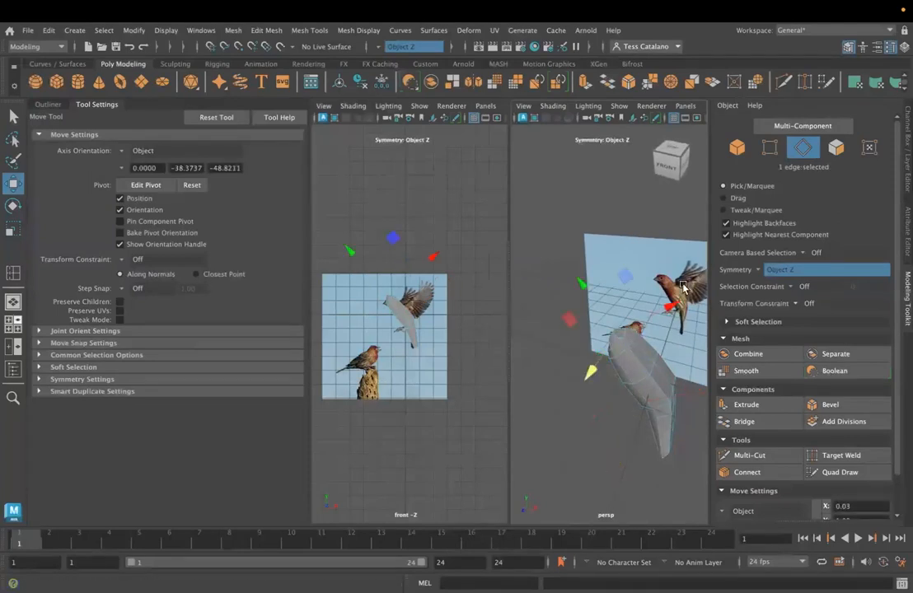
alt+drag(577, 425, 622, 346)
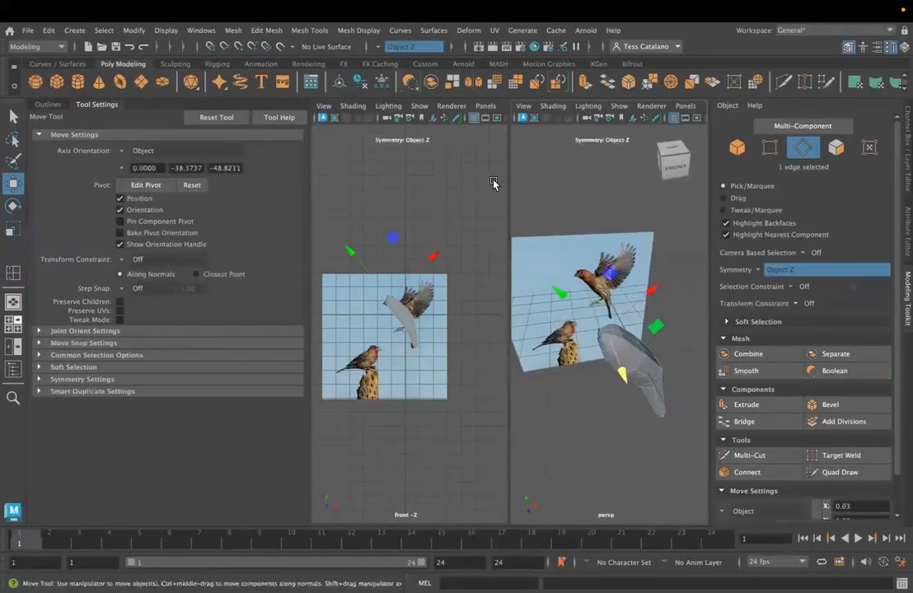
alt+drag(643, 369, 628, 367)
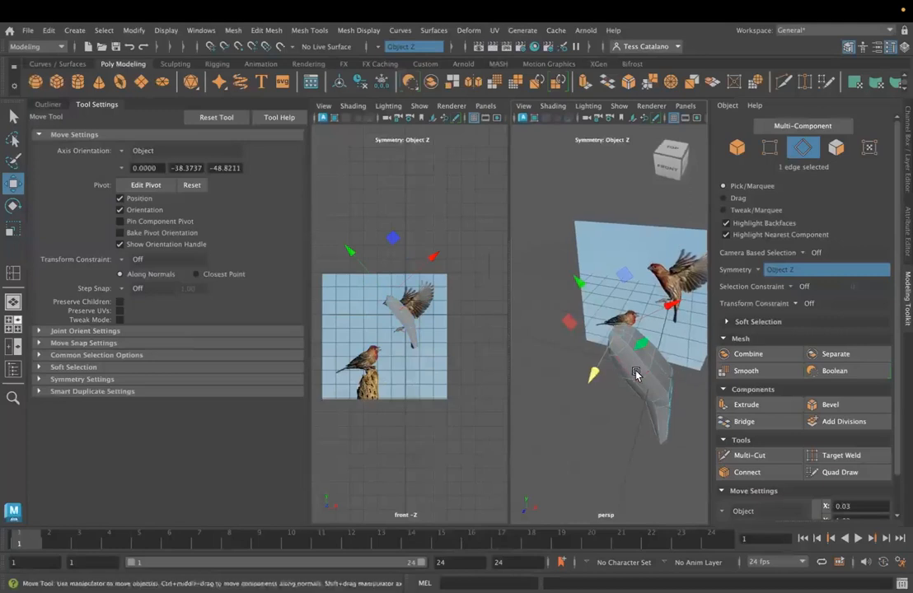
alt+middle_drag(635, 374, 574, 373)
scroll(582, 379, down, 5)
scroll(588, 383, up, 8)
mouse_move(591, 385)
alt+mouse_down()
mouse_move(571, 393)
mouse_move(581, 387)
alt+mouse_up()
right_drag(581, 388, 536, 228)
alt+drag(580, 399, 645, 339)
click(598, 316)
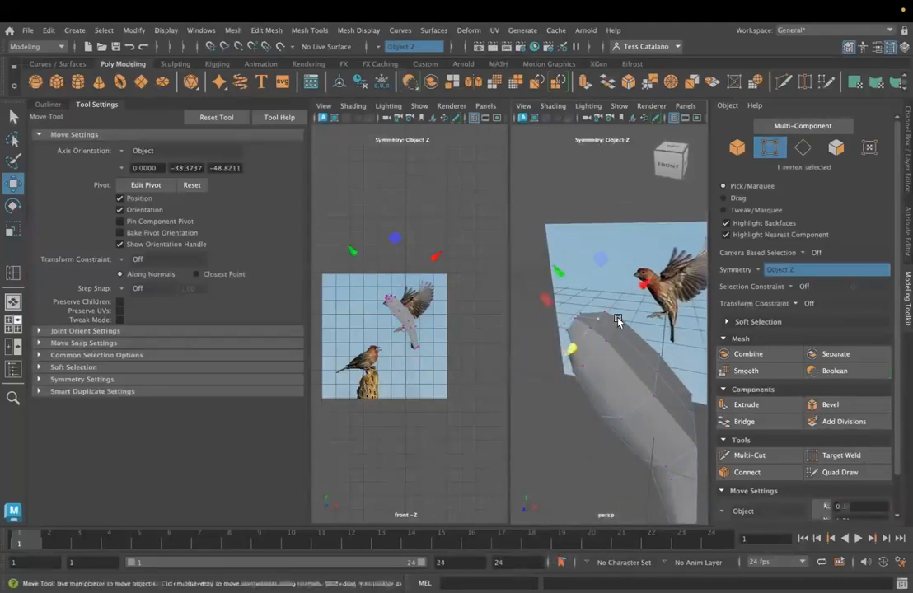
click(141, 151)
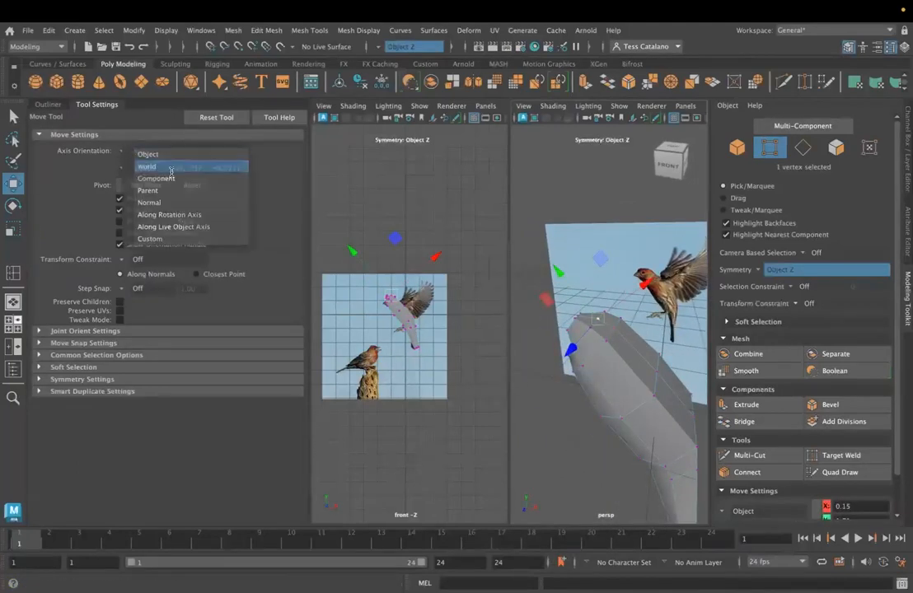
click(136, 164)
- Reposition the vertices on the crown of the head along world X and Y to round its outline
drag(598, 260, 617, 259)
click(614, 325)
drag(680, 330, 684, 326)
drag(619, 261, 619, 258)
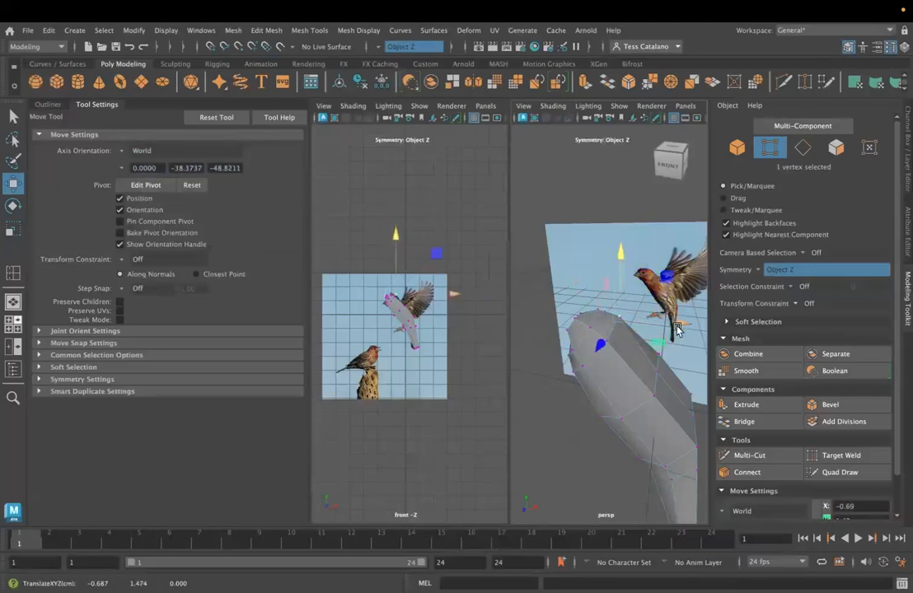
- Move the mirrored vertices around the bird's throat and lower face along world X to reshape the front of the head
alt+drag(602, 418, 581, 374)
click(580, 364)
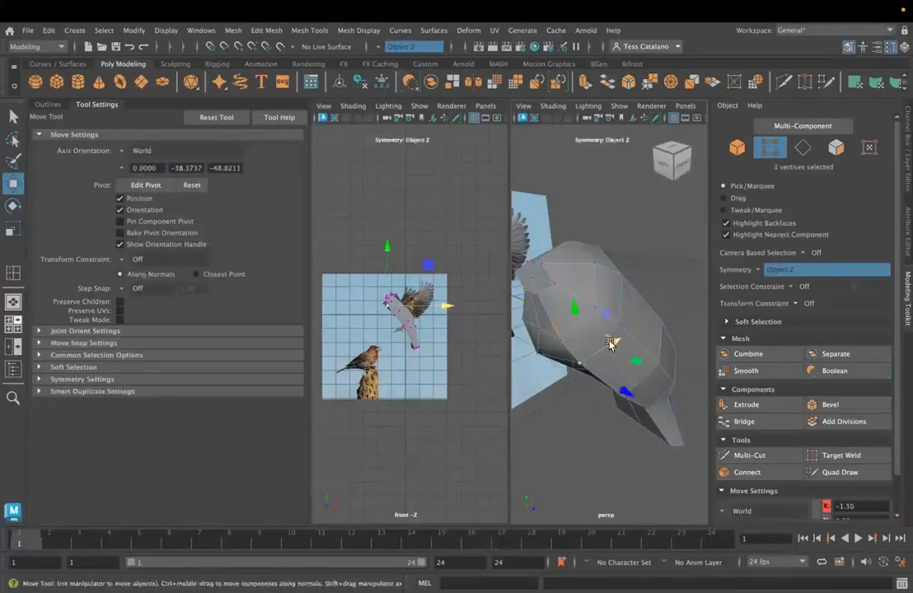
drag(620, 343, 626, 337)
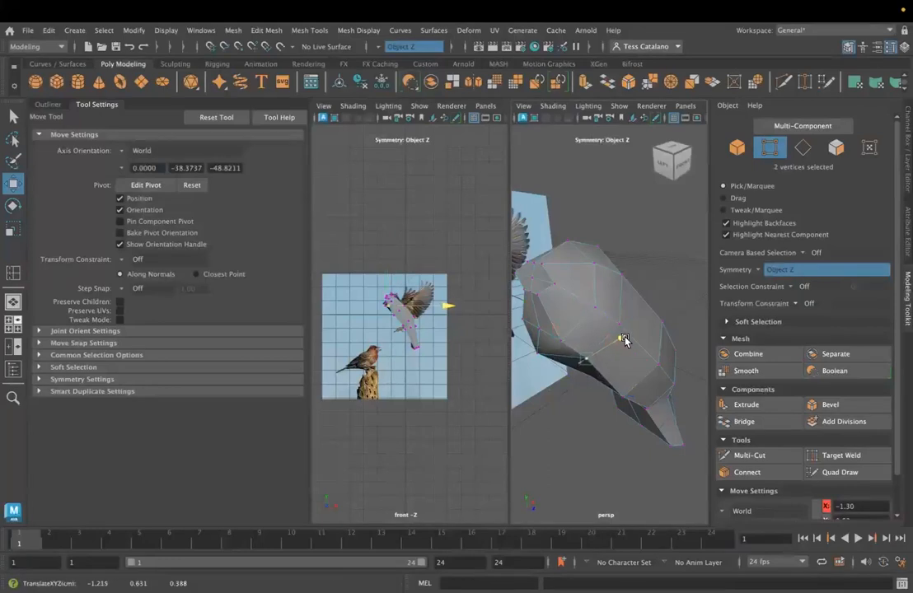
click(538, 332)
drag(578, 315, 571, 319)
alt+drag(577, 375, 567, 283)
- Pull the centre vertex at the front of the face forward along world X to form a pointed beak
click(545, 329)
alt+middle_drag(554, 332, 710, 373)
alt+drag(599, 373, 649, 329)
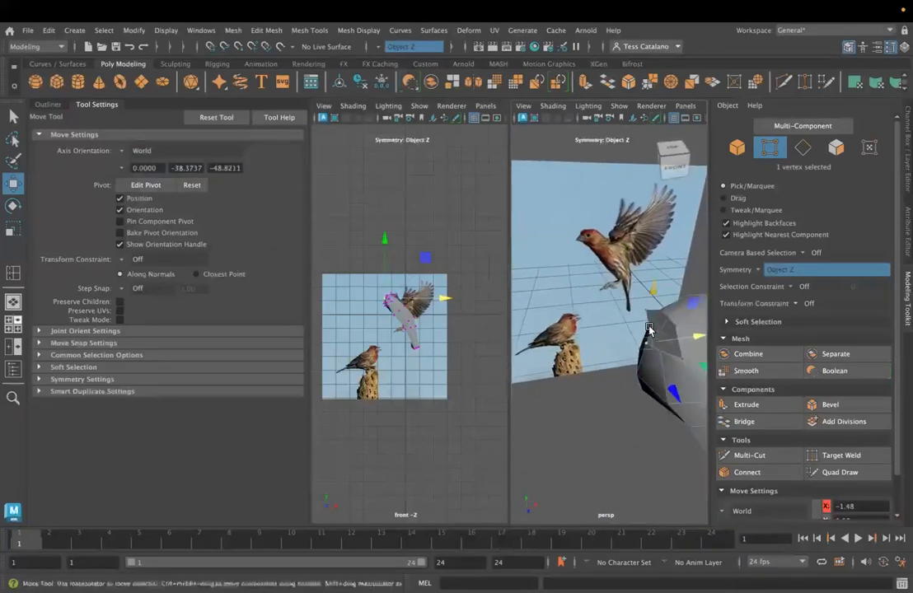
click(659, 333)
alt+middle_drag(660, 384, 582, 349)
drag(620, 294, 582, 292)
alt+drag(558, 371, 565, 304)
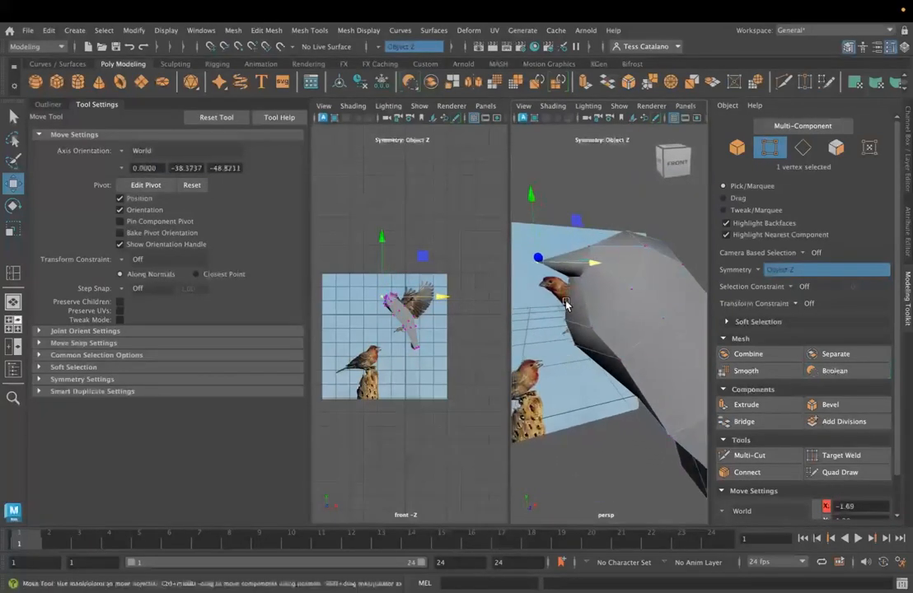
- Adjust the centre vertex directly beneath the beak along world Y
click(570, 277)
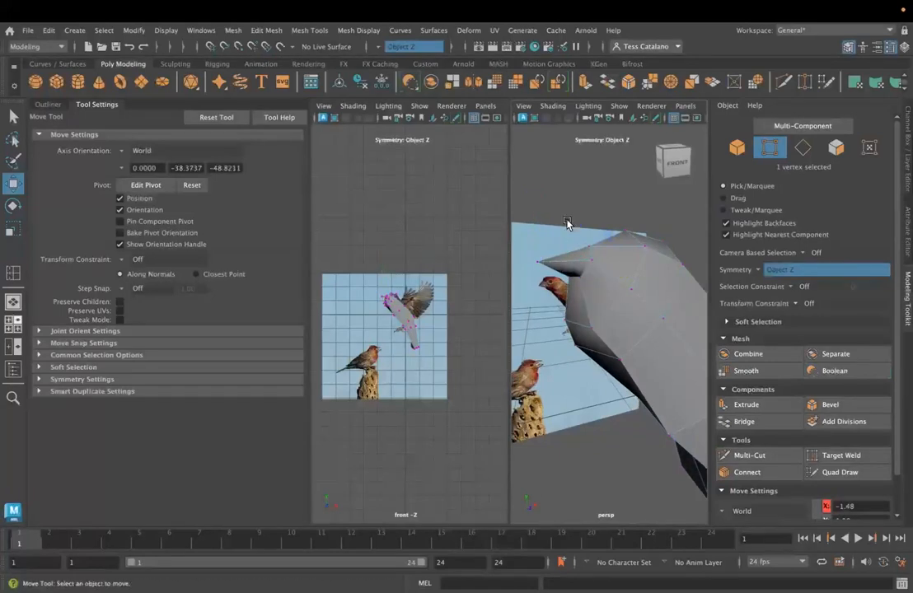
click(571, 275)
drag(565, 212, 565, 226)
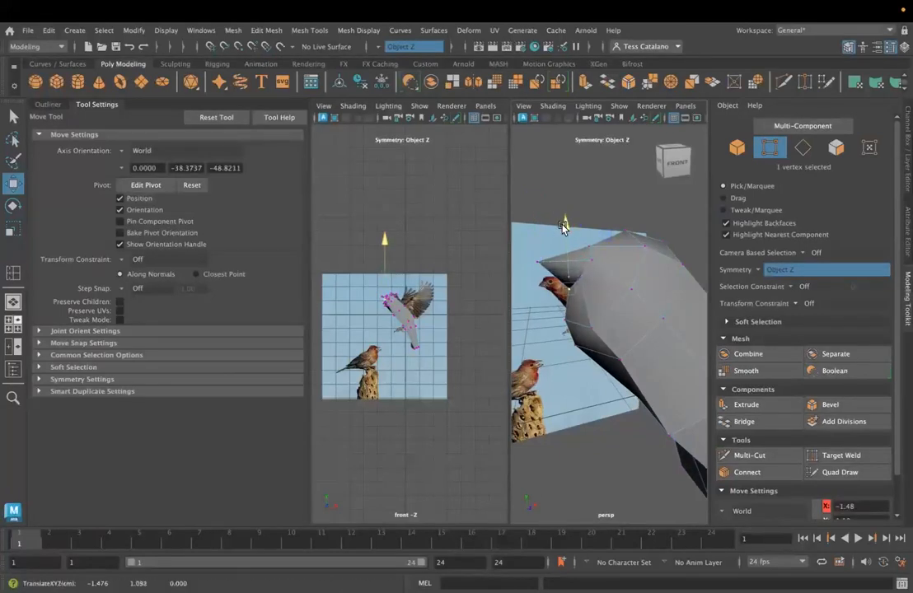
drag(623, 285, 596, 281)
shift+click(577, 282)
alt+drag(575, 235, 568, 263)
- Move the vertex above the beak along world Y and adjust the paired vertices beside the beak's base
click(558, 246)
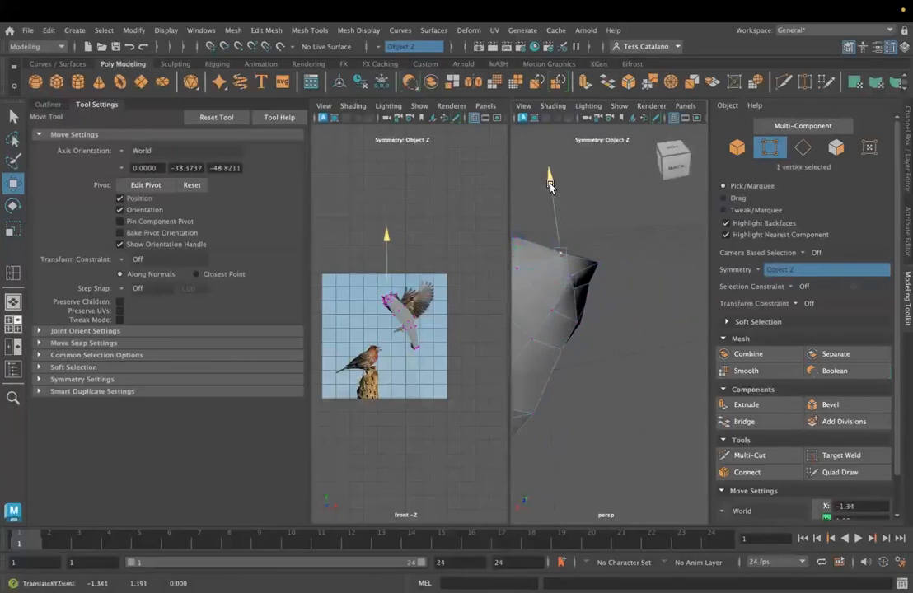
shift+click(563, 261)
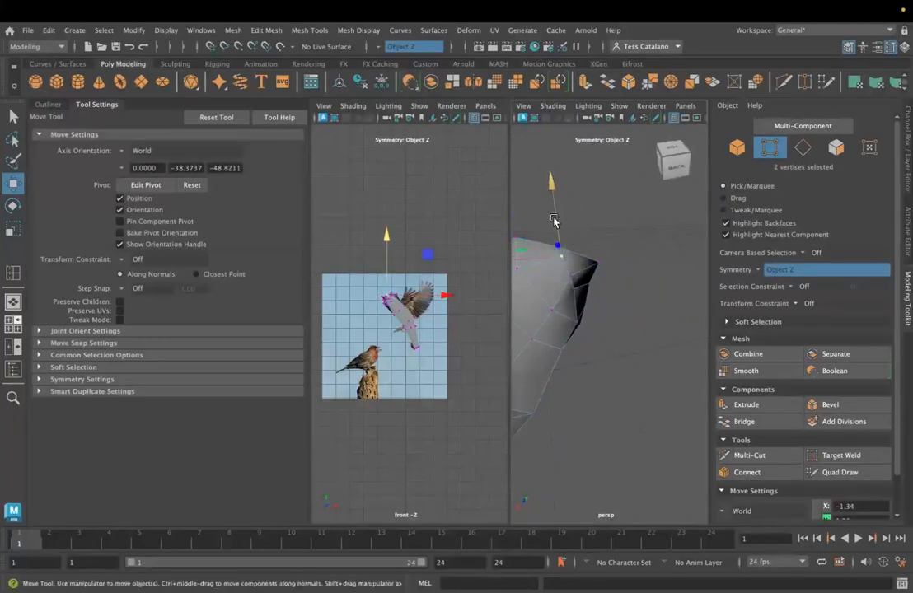
click(569, 275)
drag(534, 283, 526, 286)
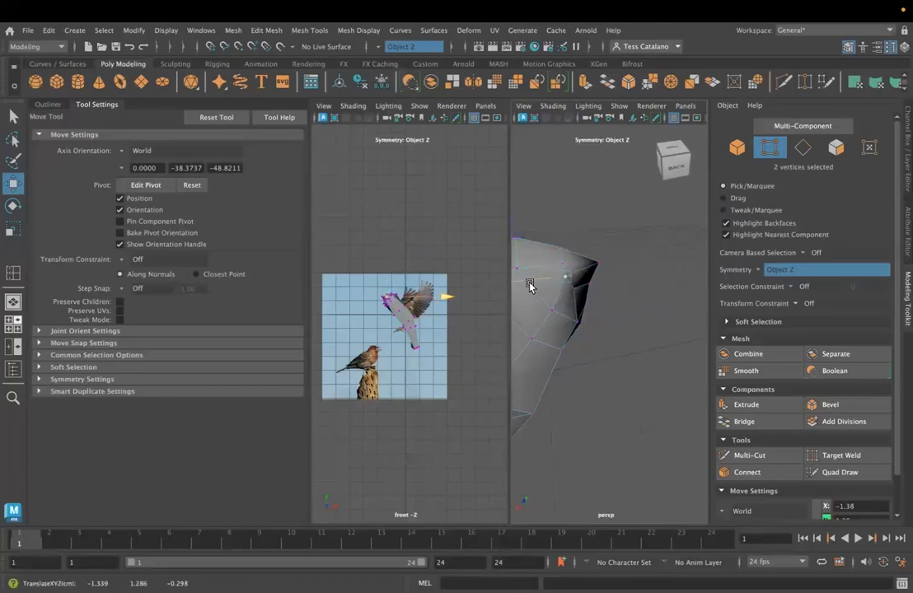
- Adjust the mirrored vertex pairs on both sides of the beak along world Z to shape the face symmetrically
alt+drag(567, 323, 624, 311)
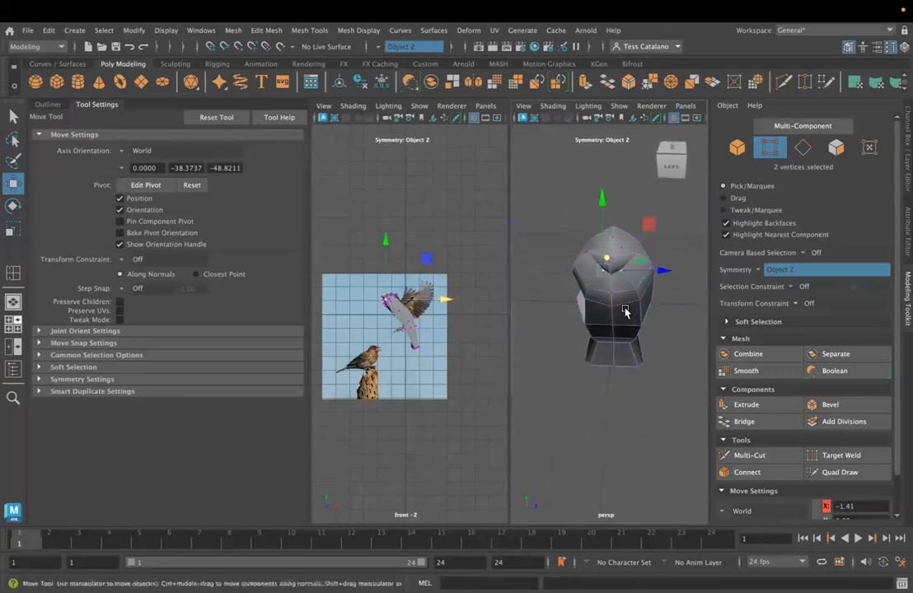
drag(659, 273, 644, 288)
drag(624, 174, 633, 166)
click(639, 284)
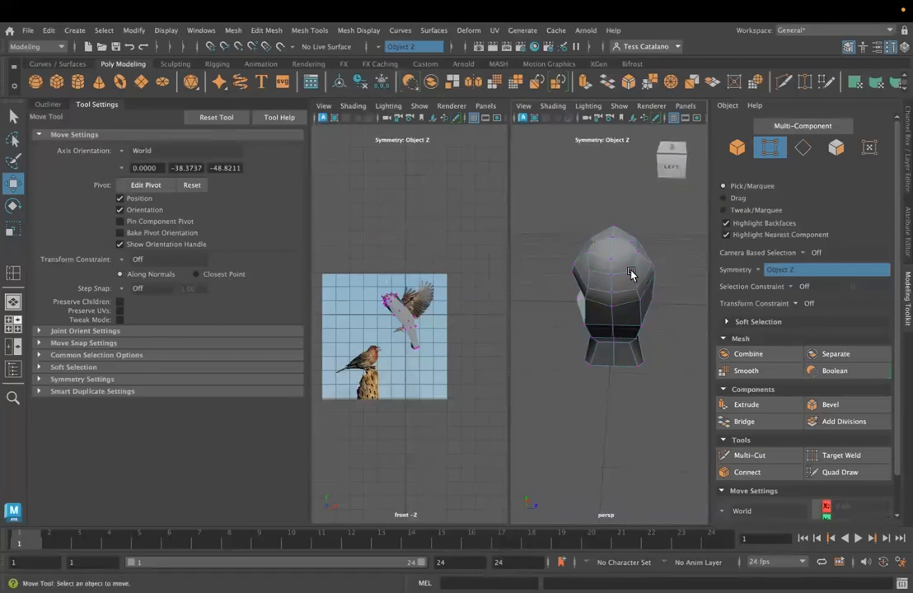
click(633, 271)
drag(687, 273, 689, 276)
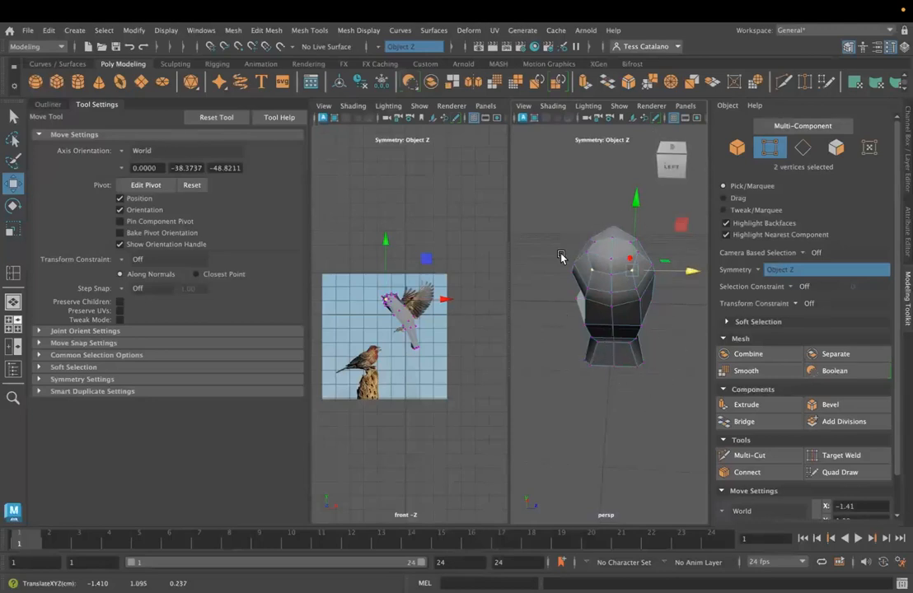
- Raise the vertex on the upper back behind the head along world Y and shift it outward along world X
alt+drag(637, 323, 591, 299)
alt+drag(635, 275, 621, 275)
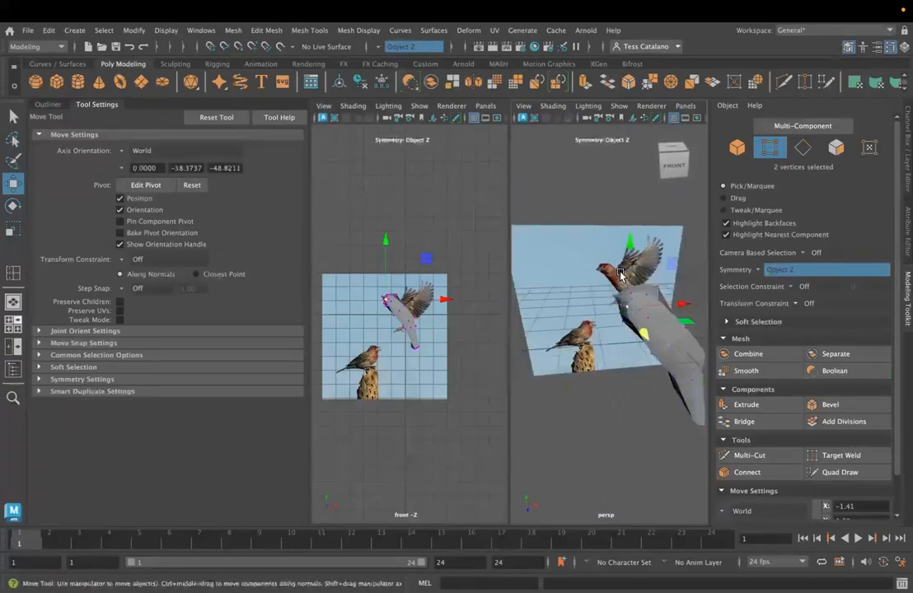
alt+drag(628, 375, 654, 324)
click(665, 308)
drag(663, 225, 665, 211)
alt+middle_drag(645, 317, 609, 313)
drag(688, 280, 695, 278)
mouse_move(639, 313)
alt+mouse_down()
mouse_move(628, 318)
mouse_move(633, 313)
alt+mouse_up()
- Shift the vertices further down the back toward the tail along world X and Y to smooth the back's contour
click(650, 320)
drag(693, 330, 704, 327)
alt+drag(648, 374, 662, 367)
drag(657, 258, 656, 255)
alt+drag(653, 369, 638, 369)
click(657, 348)
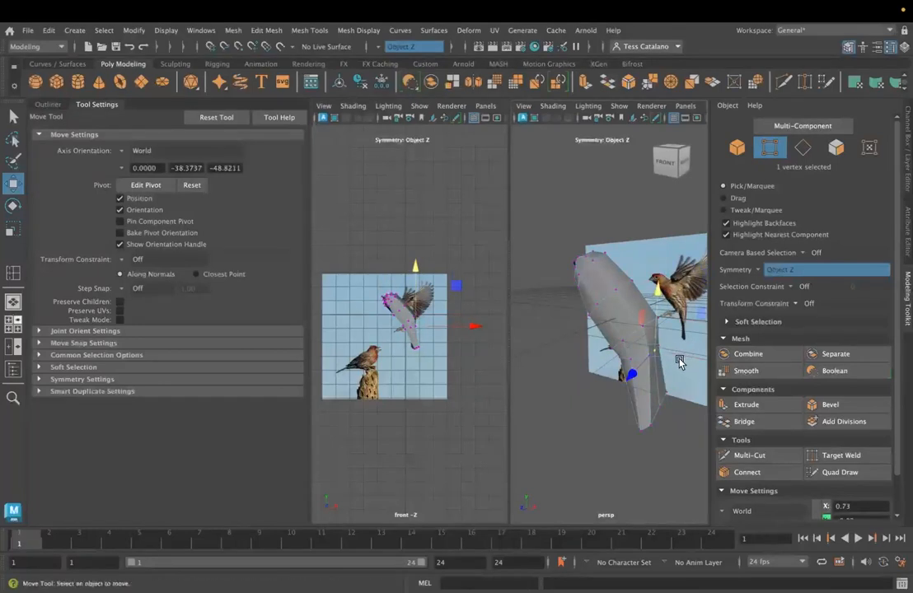
click(659, 353)
click(655, 353)
- From the body's opposite side, reposition the vertices just above the tail to refine the rear of the body
alt+drag(655, 354, 563, 378)
alt+middle_drag(564, 378, 586, 318)
shift+click(583, 306)
drag(552, 307, 564, 273)
click(589, 272)
drag(596, 208, 595, 214)
- Select the mirrored vertex pair on the upper sides of the body and adjust its position along world X and Y
click(622, 231)
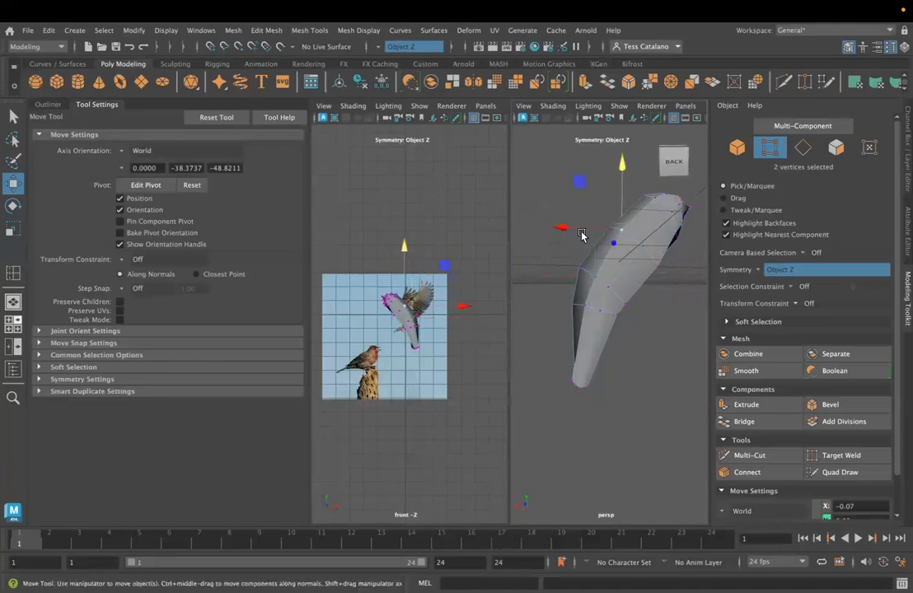
alt+drag(582, 234, 557, 342)
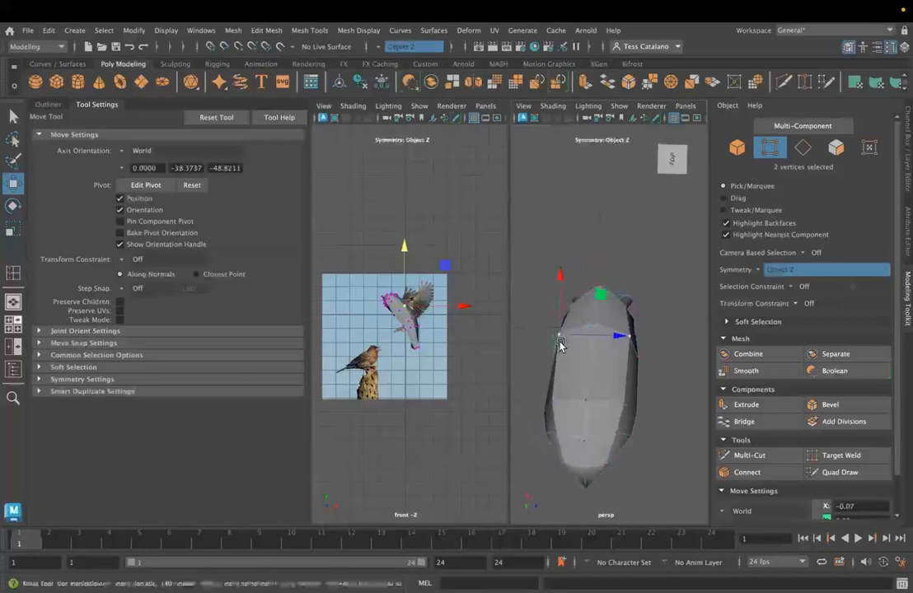
drag(555, 280, 563, 428)
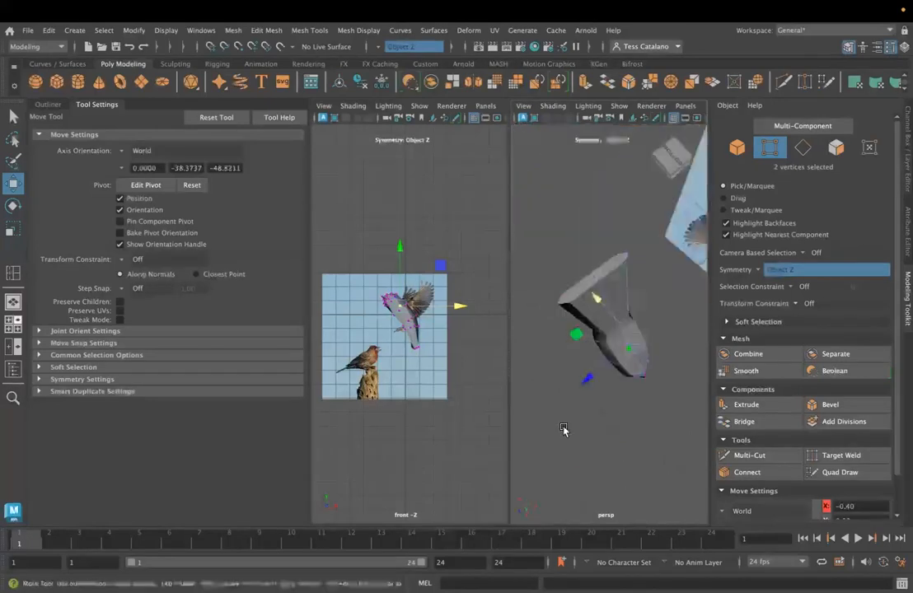
alt+drag(598, 381, 630, 401)
alt+drag(581, 330, 618, 215)
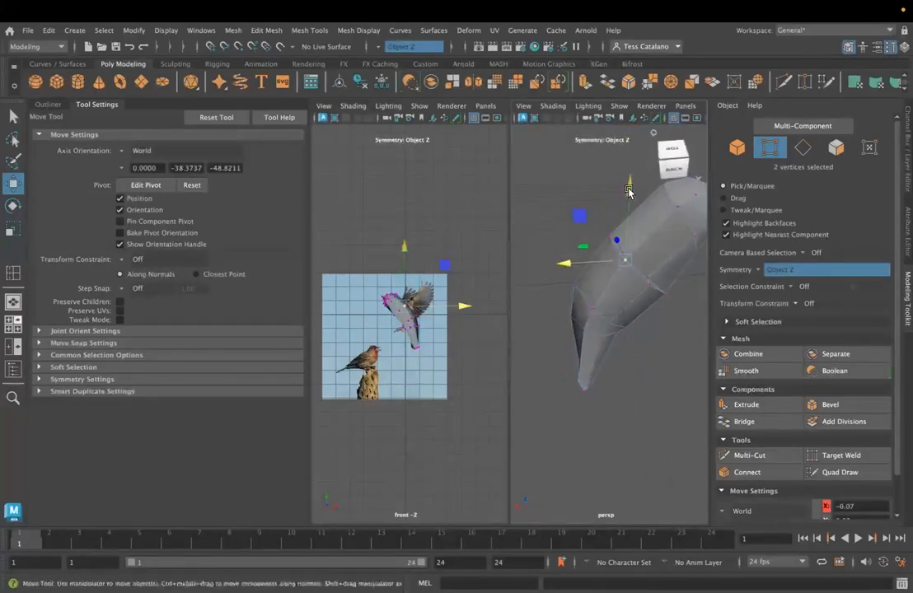
drag(581, 273, 575, 276)
click(633, 254)
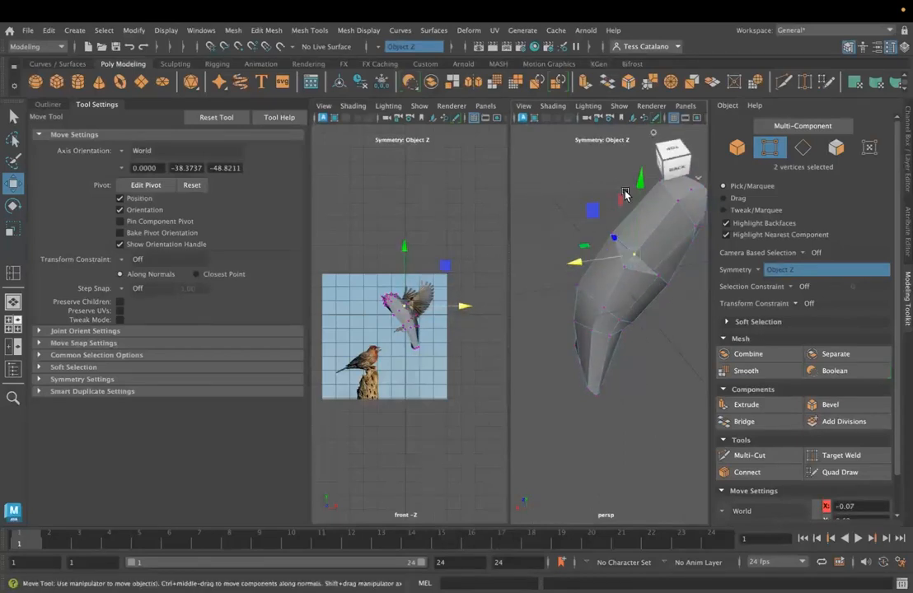
drag(638, 181, 640, 172)
- Select the belly vertices near the base of the tail and move them along world X and Y to reshape the underside
drag(582, 248, 595, 284)
click(614, 276)
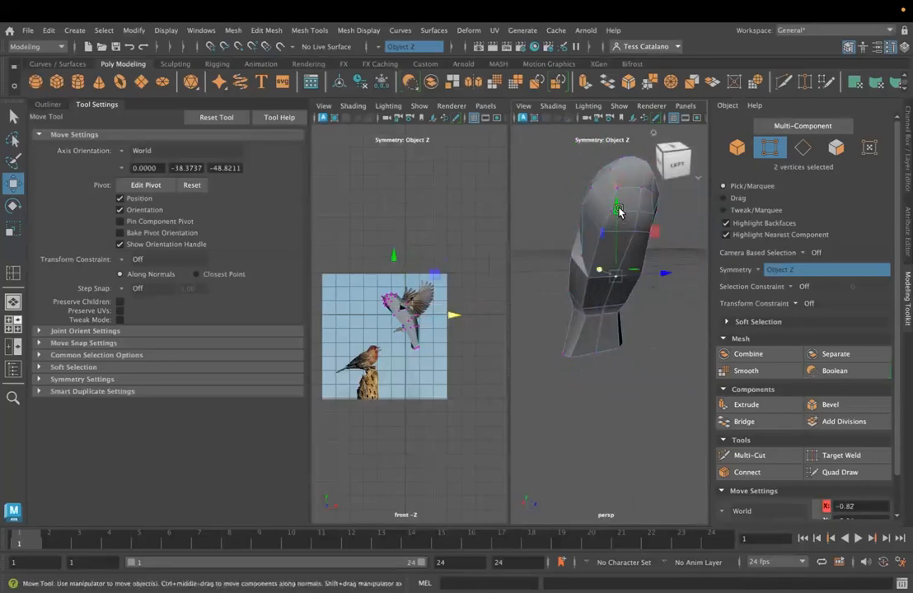
click(619, 208)
click(613, 273)
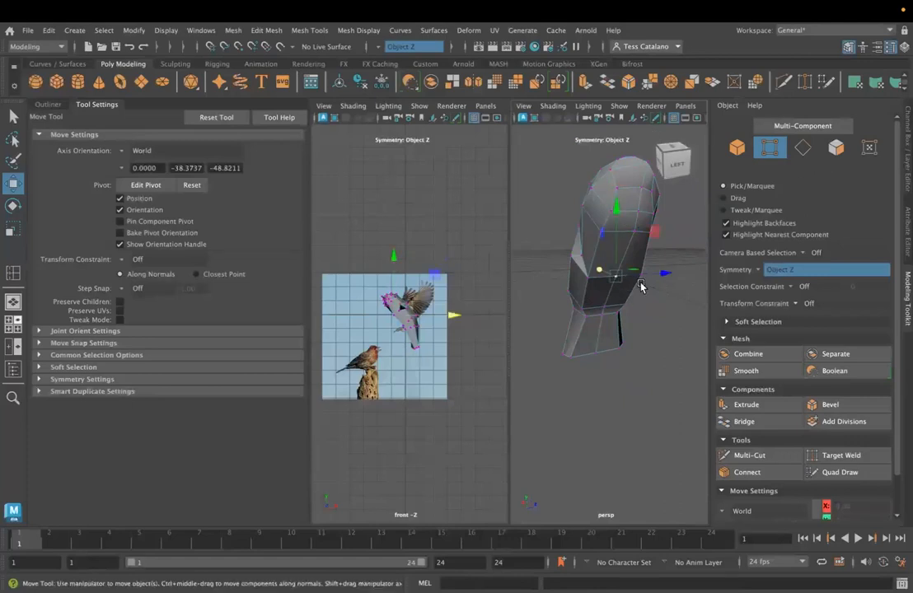
click(614, 206)
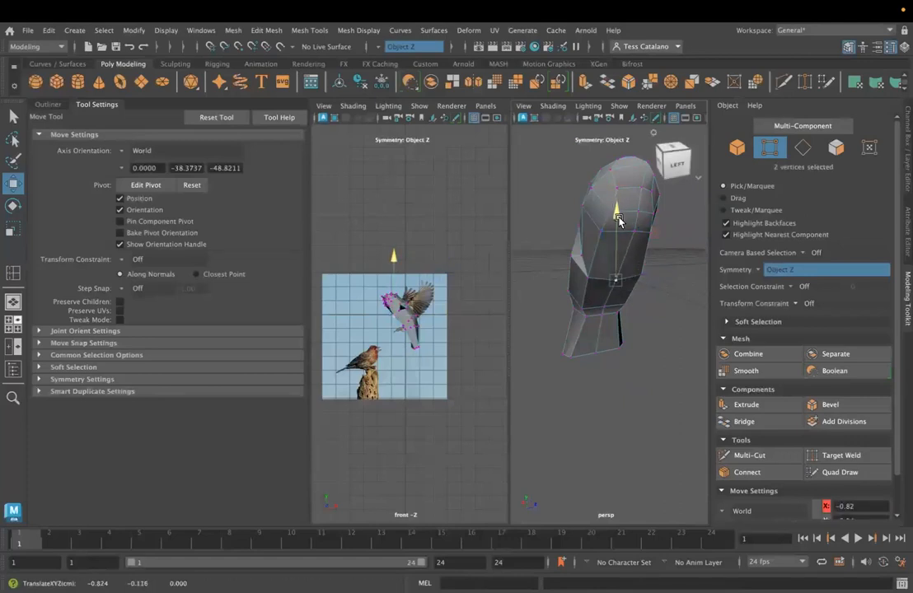
click(619, 273)
drag(606, 279, 602, 260)
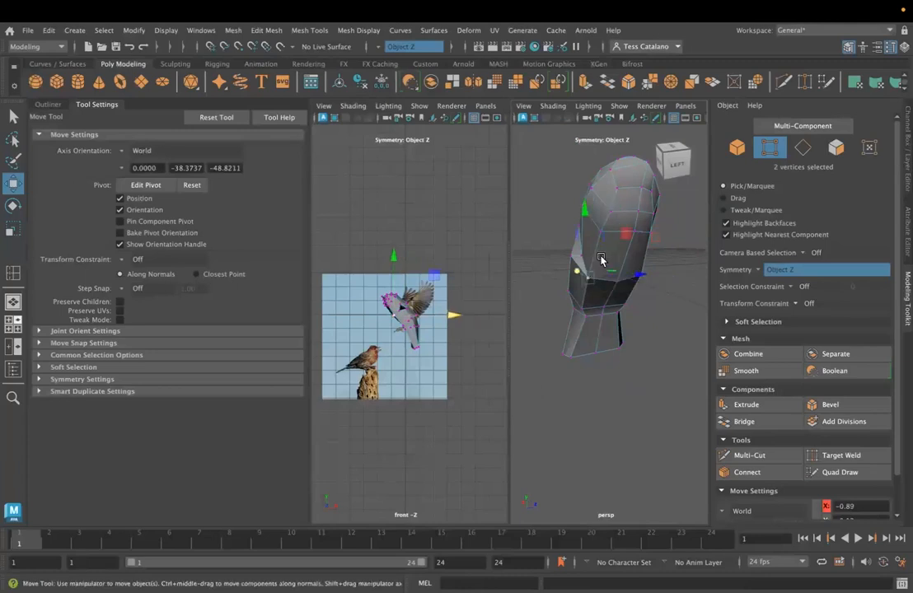
drag(583, 218, 600, 274)
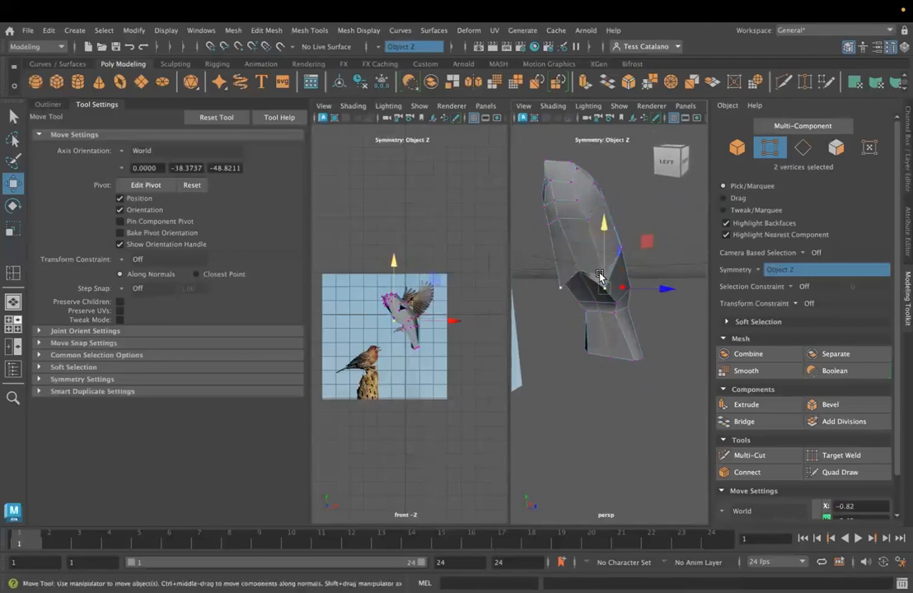
- Use Target Weld on the belly vertices beside the gap to close the opening in the body's lower side
alt+drag(599, 221, 577, 276)
click(577, 273)
alt+drag(581, 327, 569, 301)
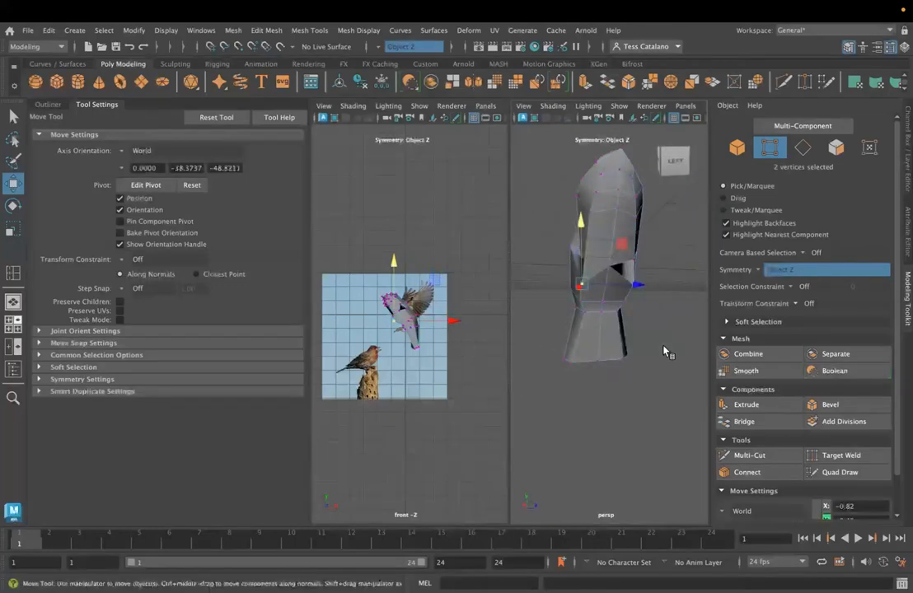
click(852, 459)
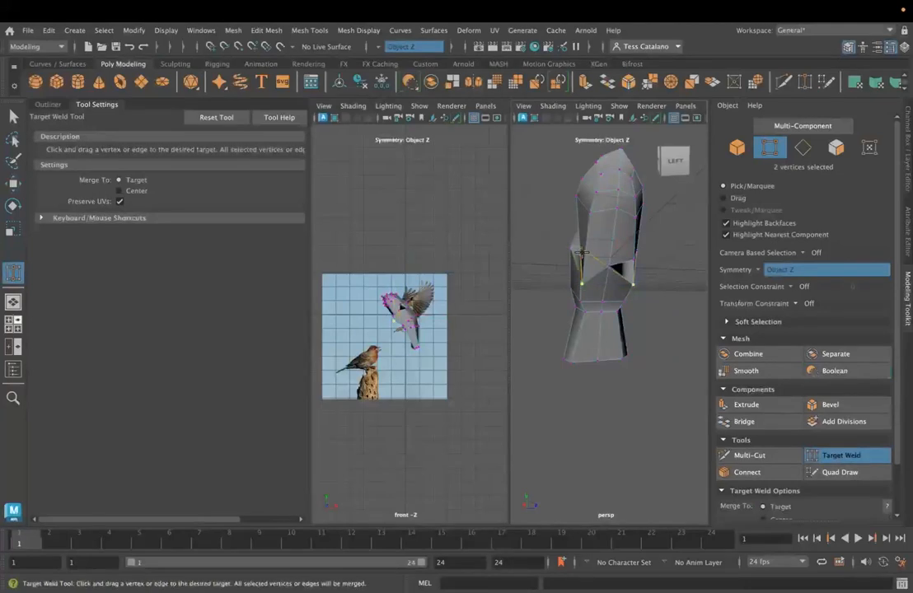
alt+drag(502, 283, 546, 237)
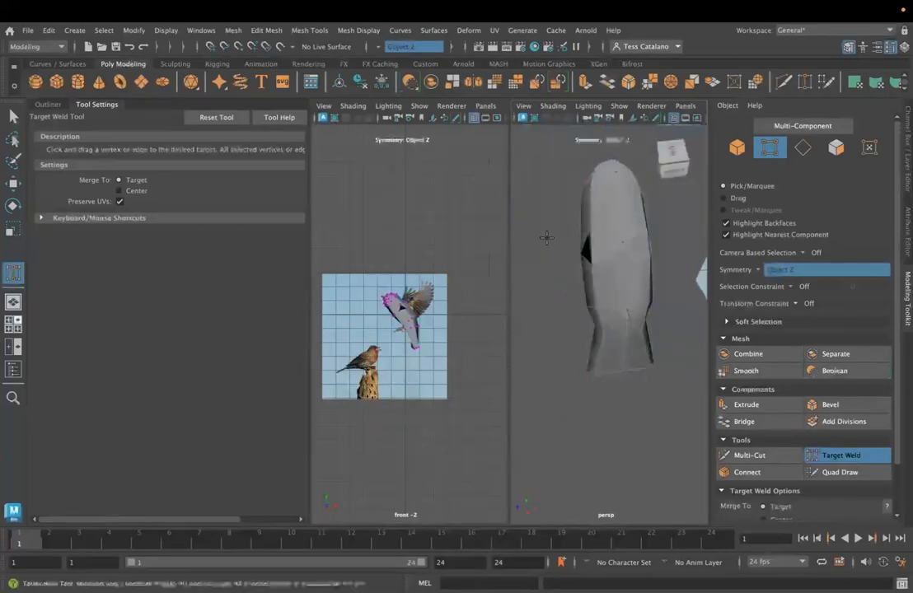
alt+drag(604, 300, 462, 260)
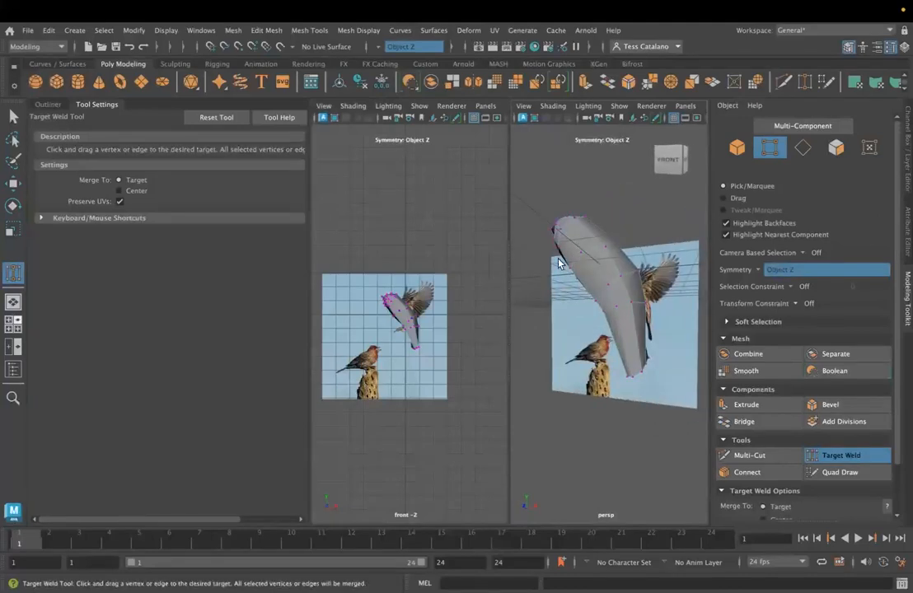
- Try to join the side vertices bordering the body's remaining gap using Target Weld with Object Z symmetry on
key(q)
alt+drag(599, 284, 560, 291)
click(628, 257)
key(w)
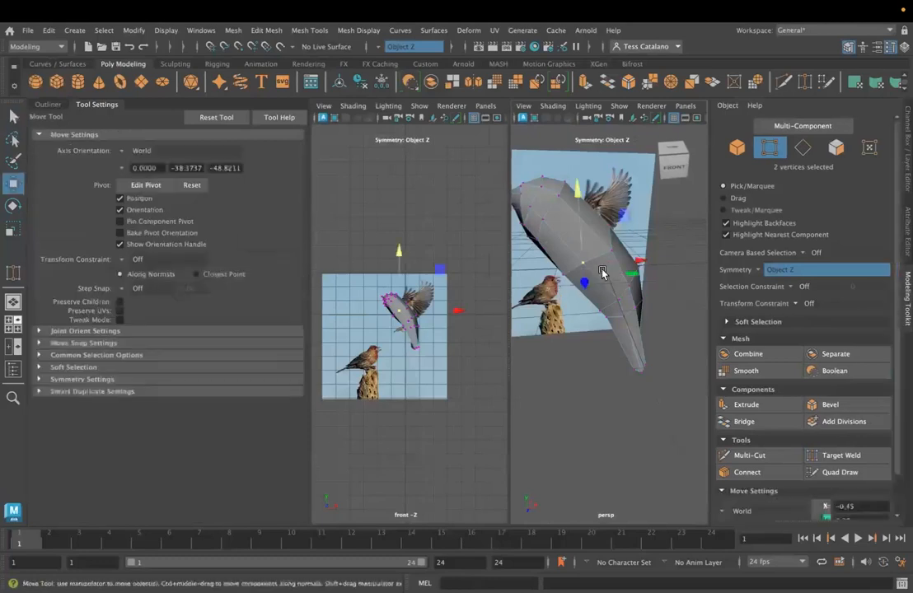
alt+drag(572, 201, 567, 299)
click(841, 455)
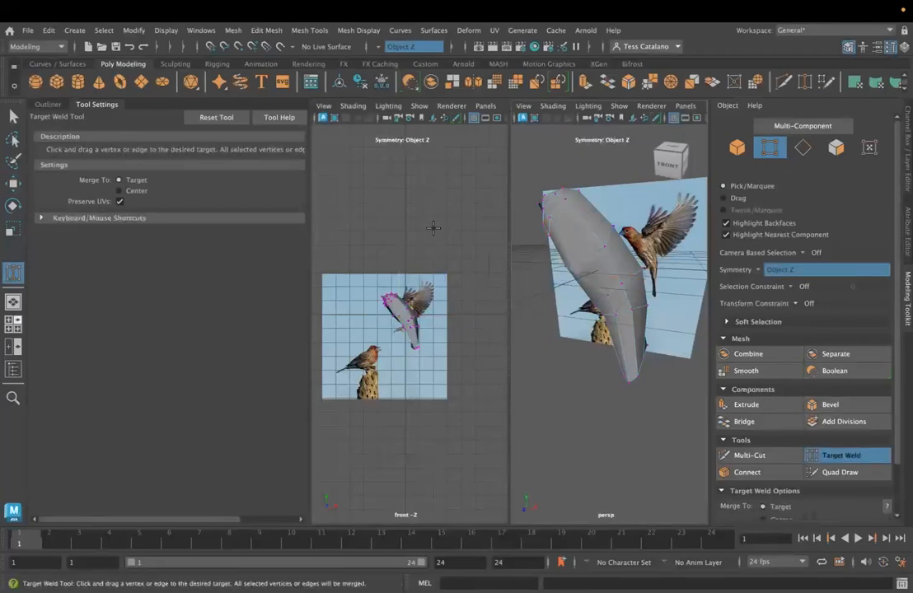
click(572, 264)
drag(575, 272, 574, 253)
alt+drag(564, 322, 543, 303)
click(14, 120)
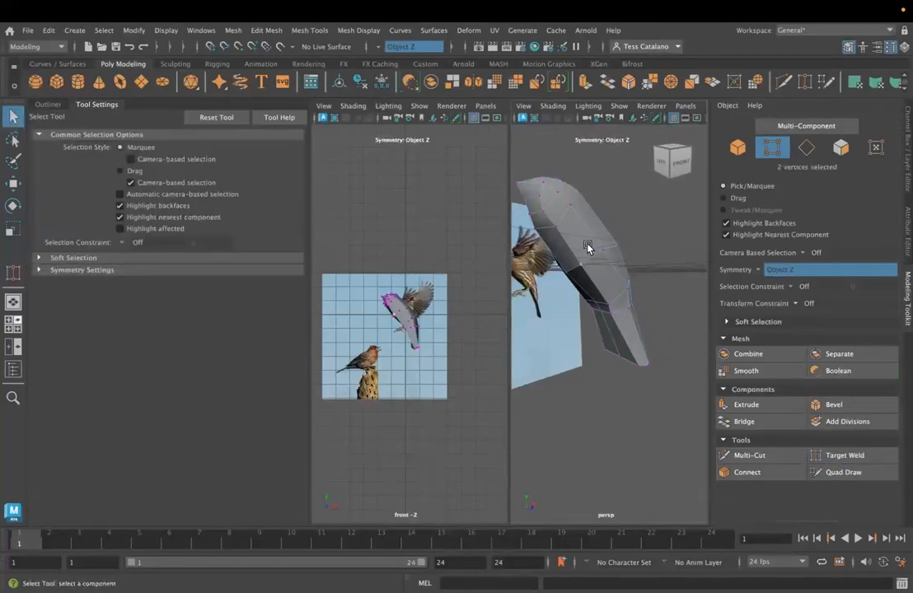
- Try to adjust the vertices on the sides and upper part of the body along world X and Y
key(w)
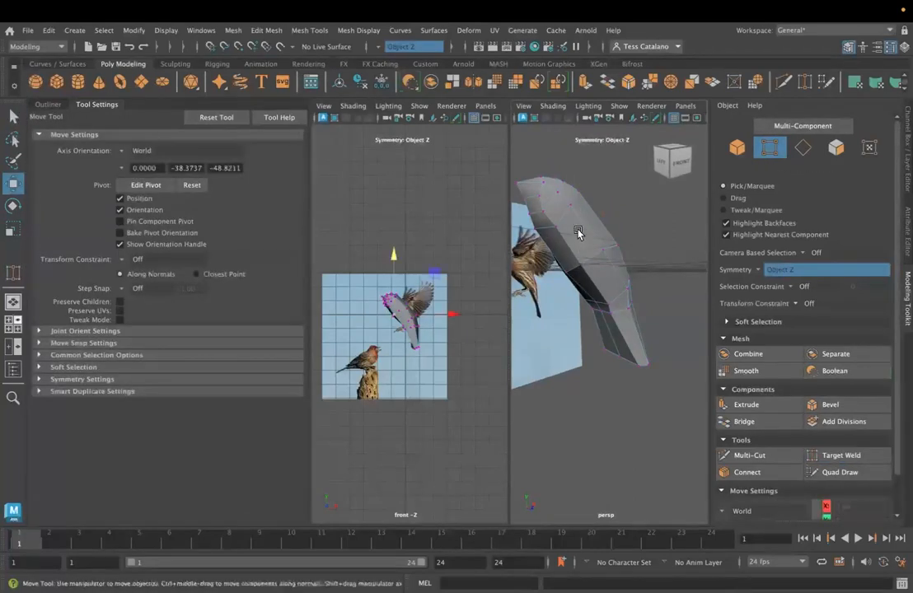
drag(577, 203, 583, 209)
click(600, 233)
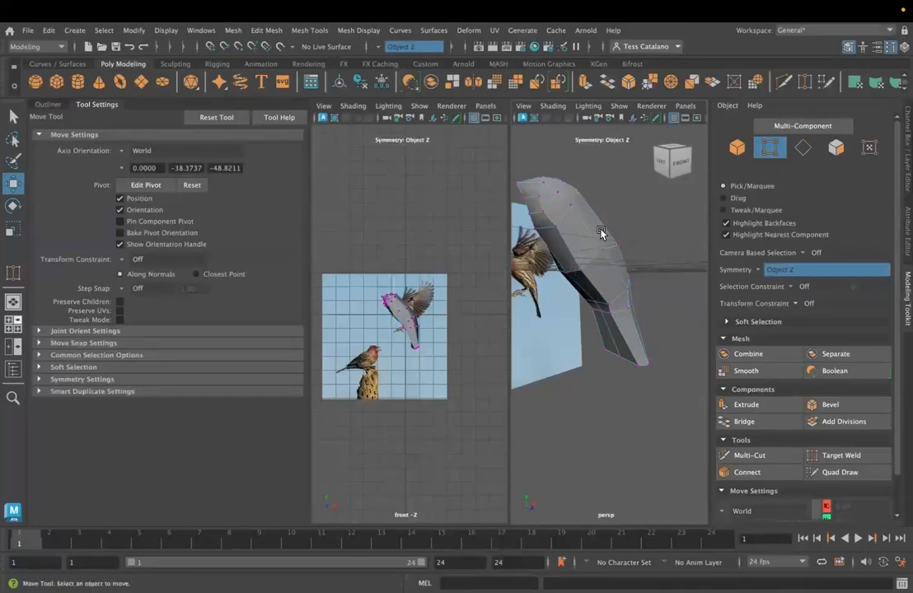
click(604, 253)
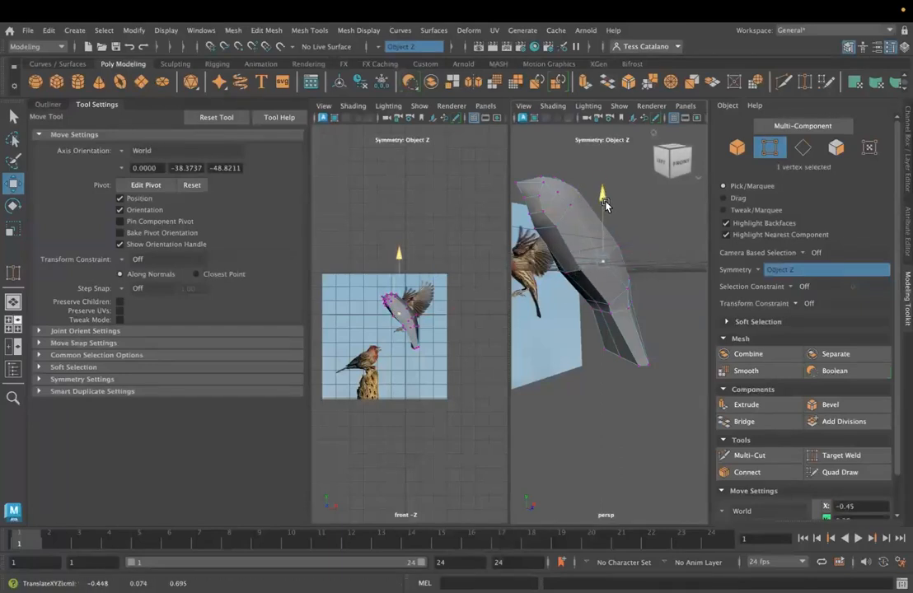
alt+drag(647, 247, 608, 270)
click(609, 261)
drag(603, 186, 601, 187)
drag(664, 261, 652, 262)
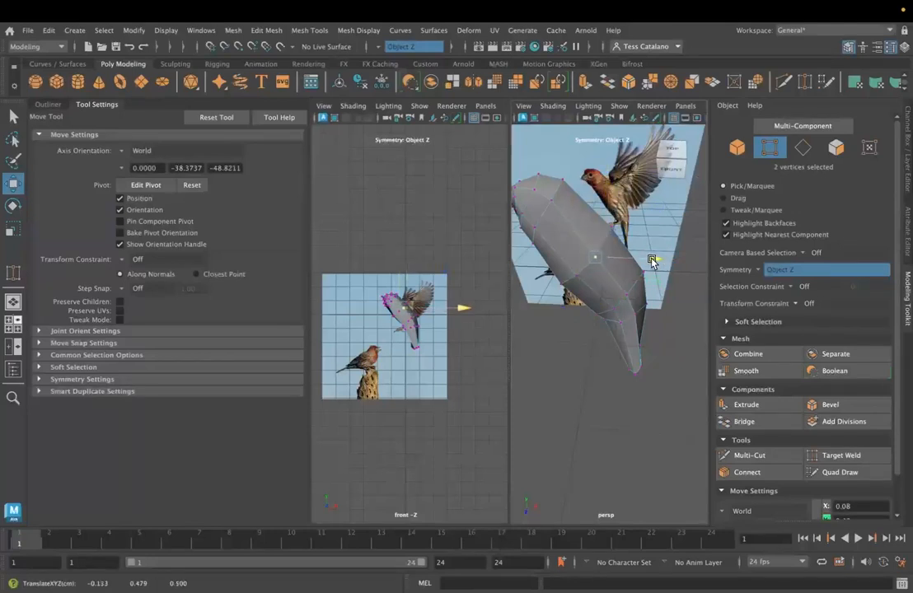
click(575, 269)
alt+drag(567, 212, 529, 263)
- Undo the recent vertex moves and selections on the body
key(ctrl+z)
key(ctrl+z)
key(ctrl+z)
key(ctrl+z)
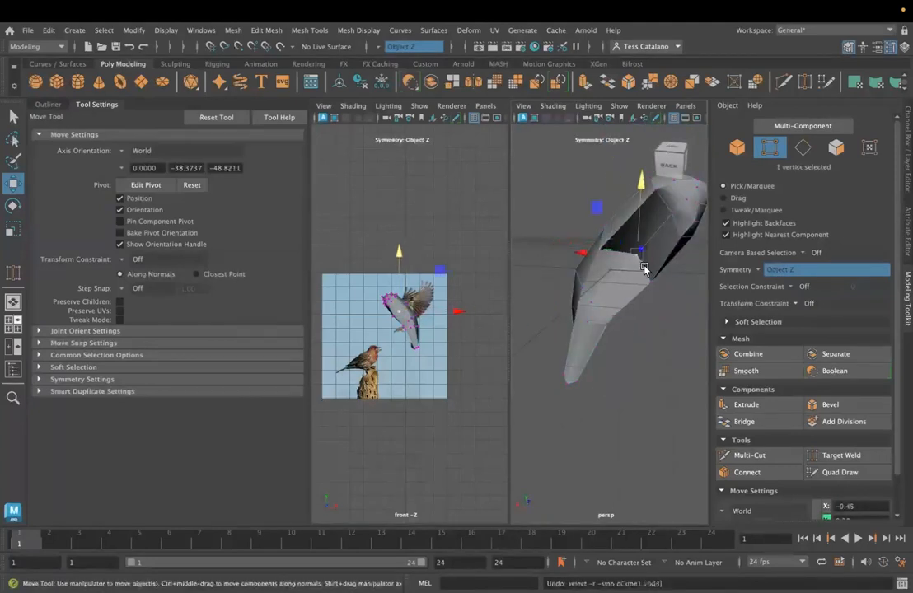
key(ctrl+z)
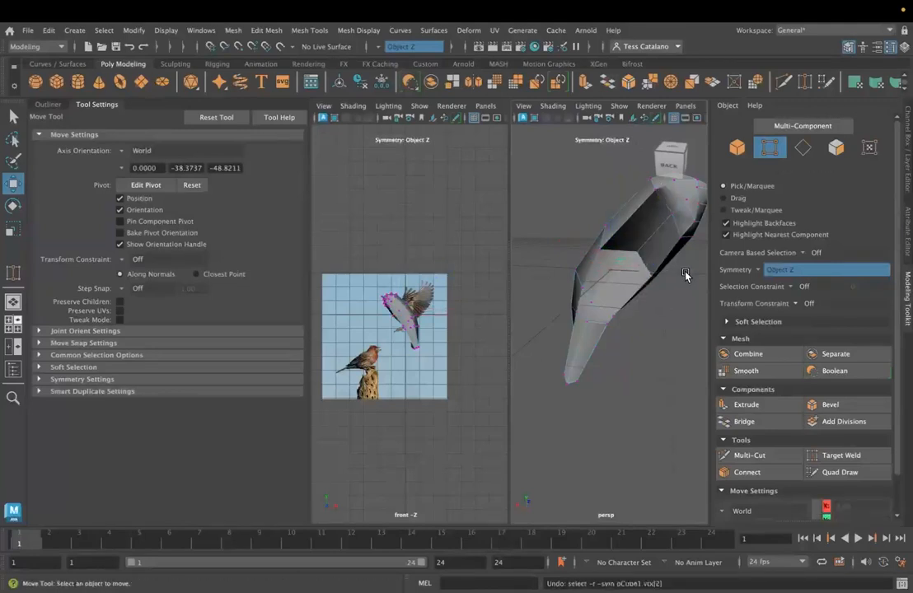
- Turn symmetry off and use Target Weld on the unmirrored side to close the opening in the body
alt+drag(685, 275, 503, 306)
click(397, 46)
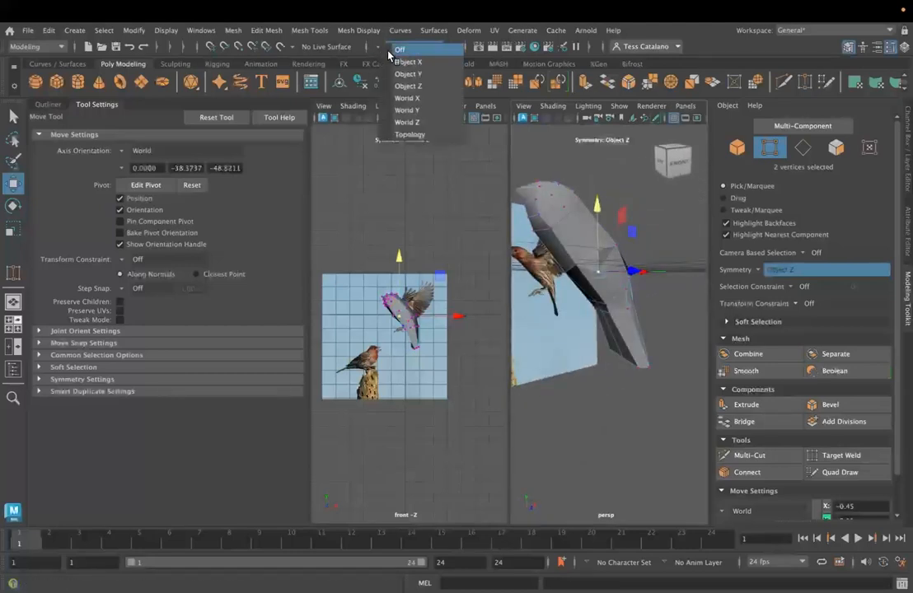
click(400, 49)
alt+drag(530, 252, 554, 242)
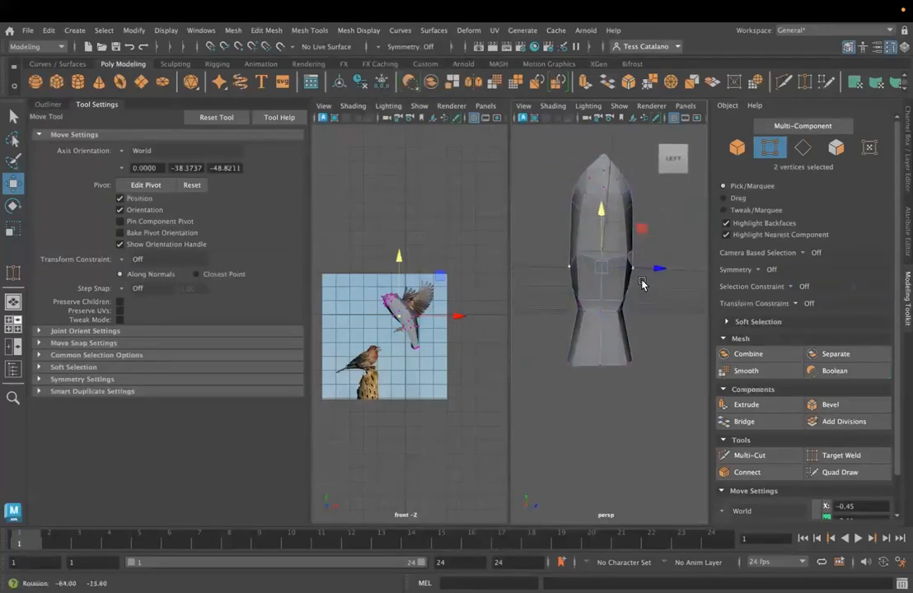
click(839, 455)
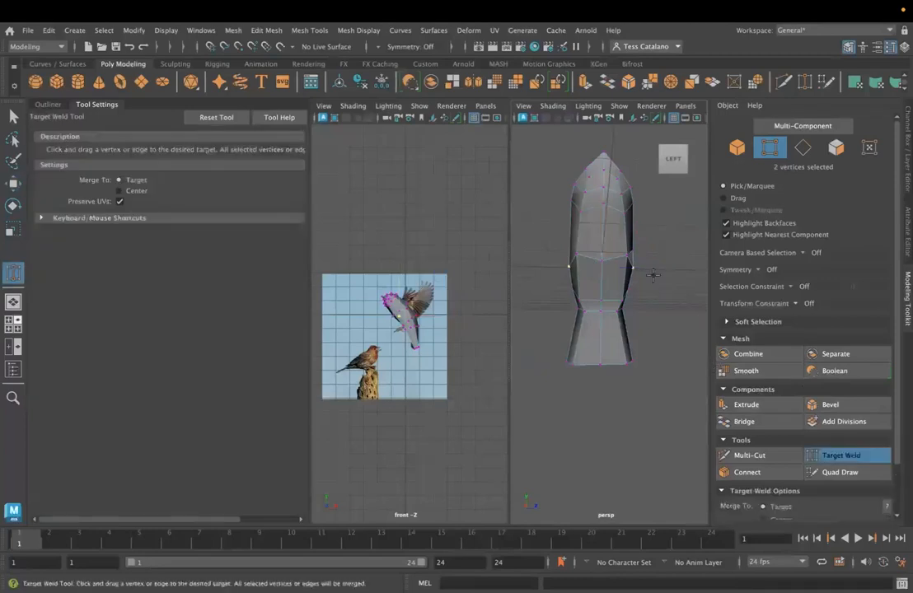
drag(634, 264, 635, 265)
alt+drag(560, 289, 612, 296)
click(13, 117)
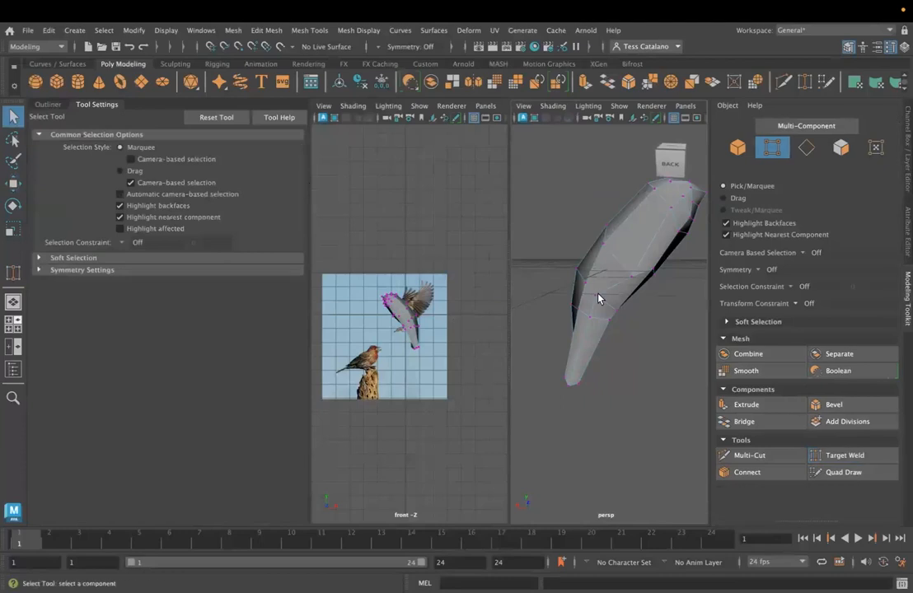
- Restore Object Z symmetry and adjust the lower side vertex pair of the body along world X and Y
click(379, 47)
click(403, 96)
alt+drag(535, 264, 577, 268)
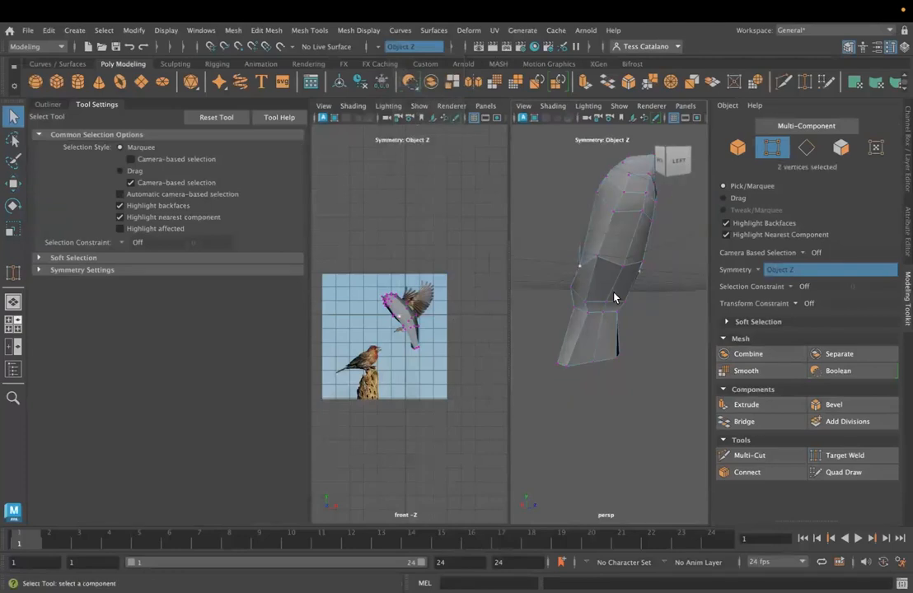
alt+drag(614, 297, 511, 248)
key(w)
alt+drag(560, 210, 594, 213)
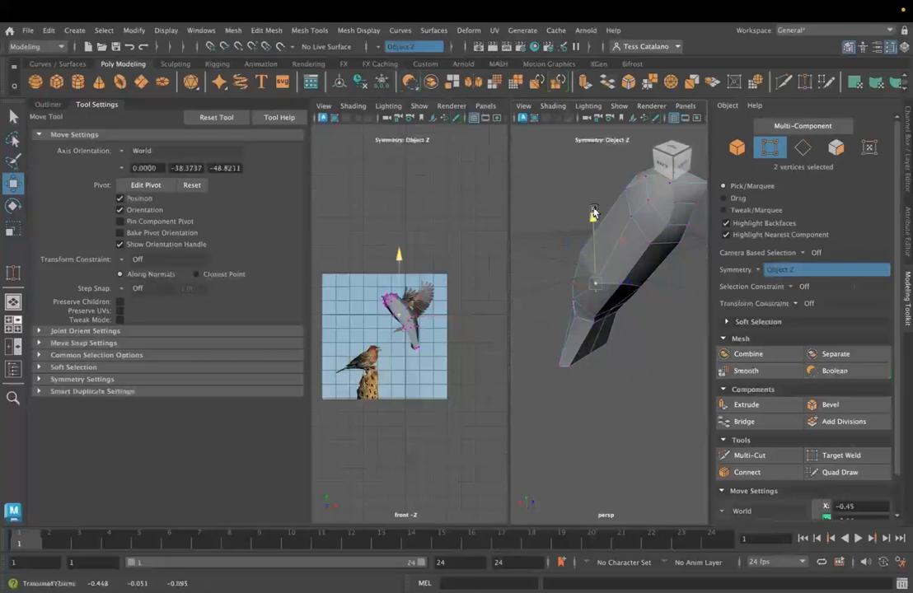
alt+drag(569, 259, 617, 285)
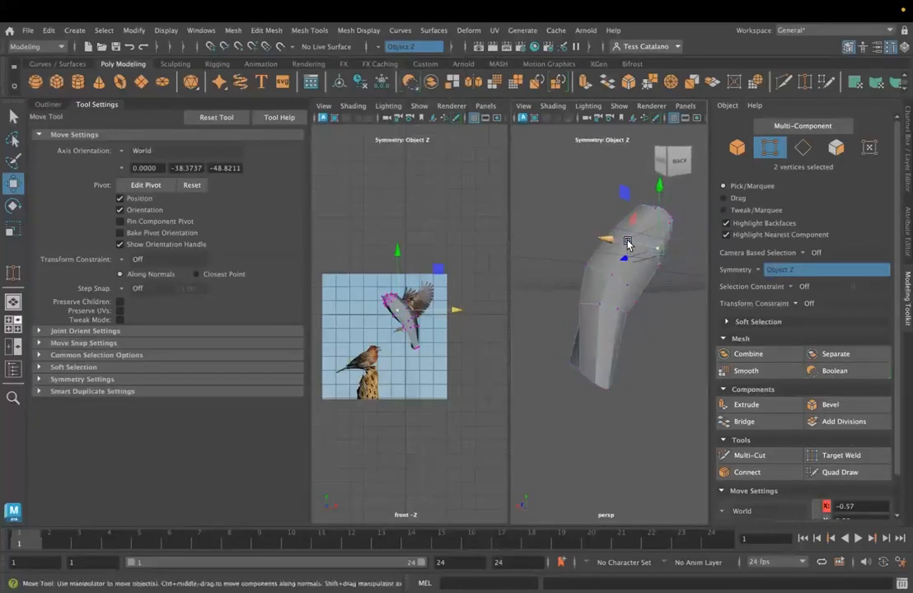
- Move the mirrored vertices on the bird's upper back inward along world Z and to about -0.12 in X
drag(630, 241, 641, 176)
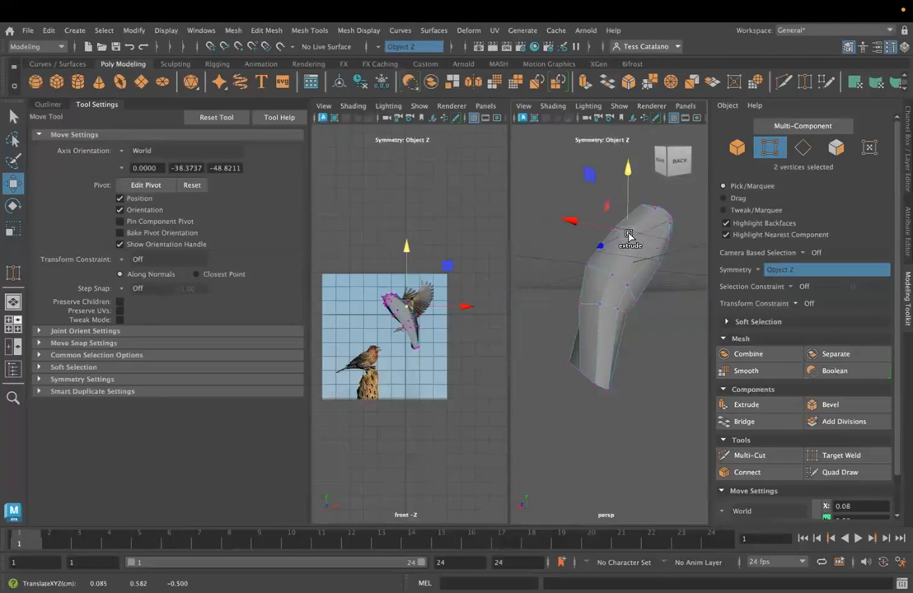
alt+drag(657, 275, 666, 193)
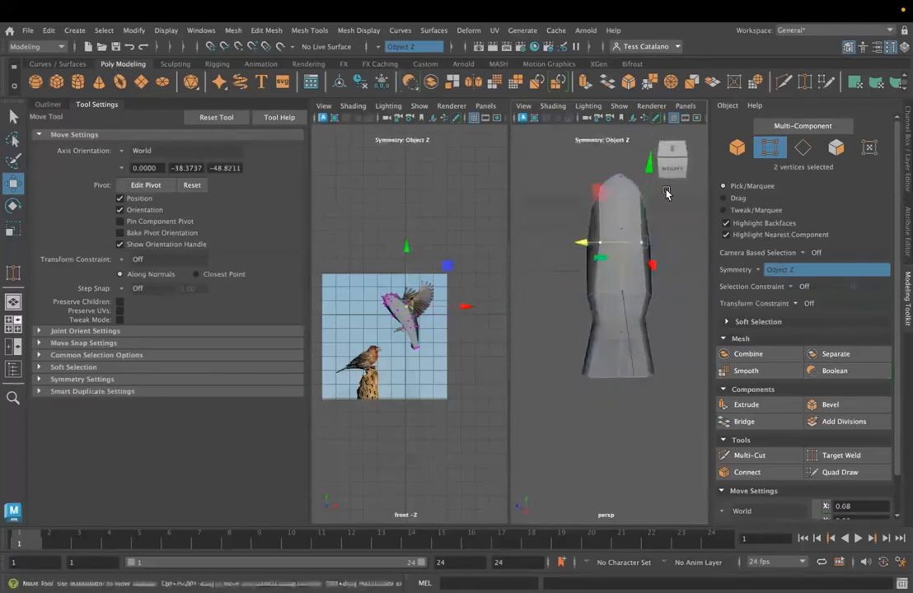
drag(650, 265, 652, 263)
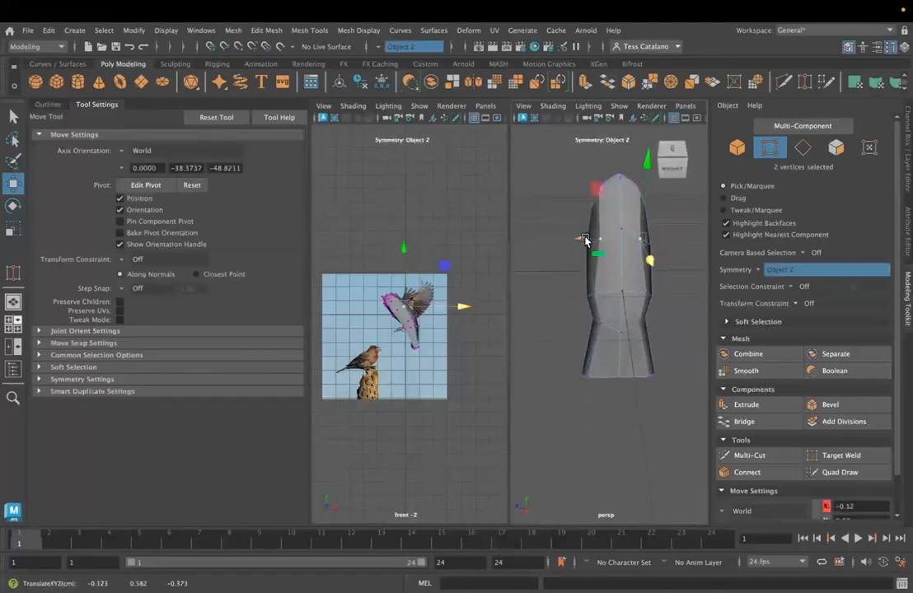
alt+drag(552, 293, 647, 195)
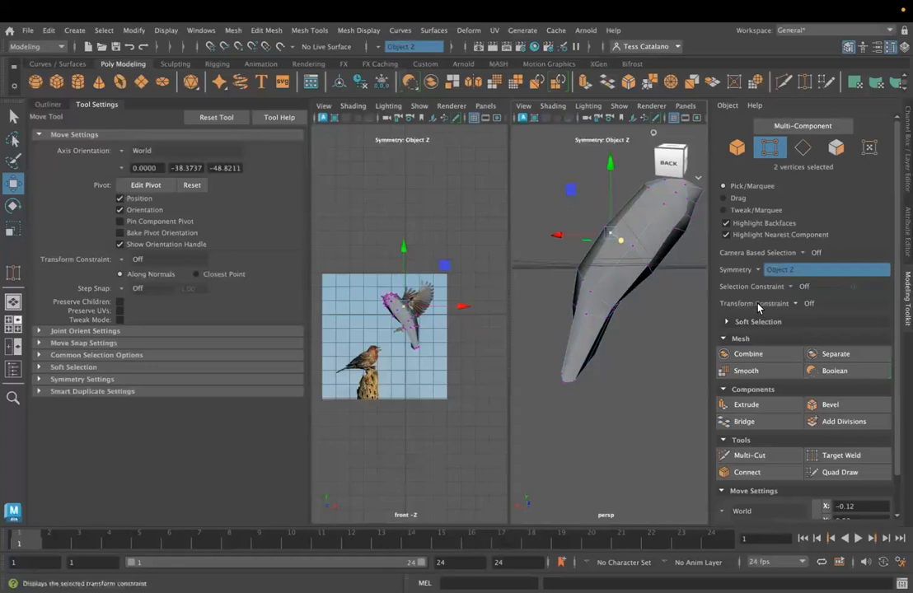
- Set the transform constraint to Surface Slide and the axis orientation to Component, and slide the body's side vertex pair
click(803, 304)
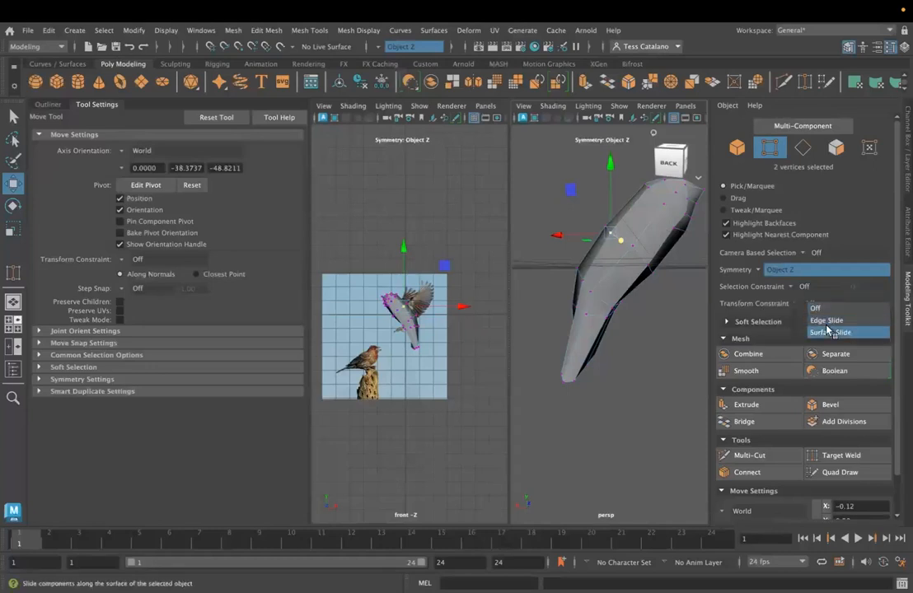
click(824, 330)
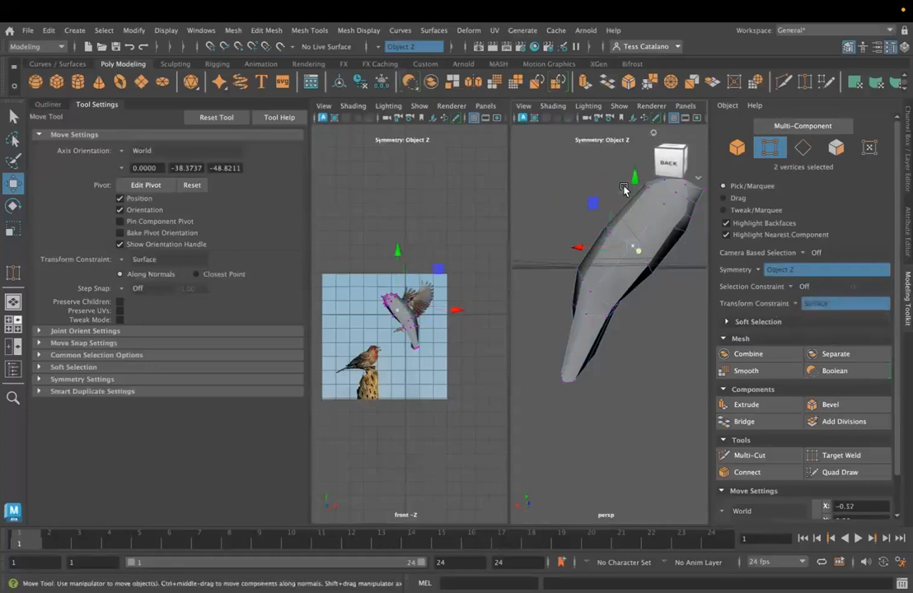
click(122, 154)
click(150, 181)
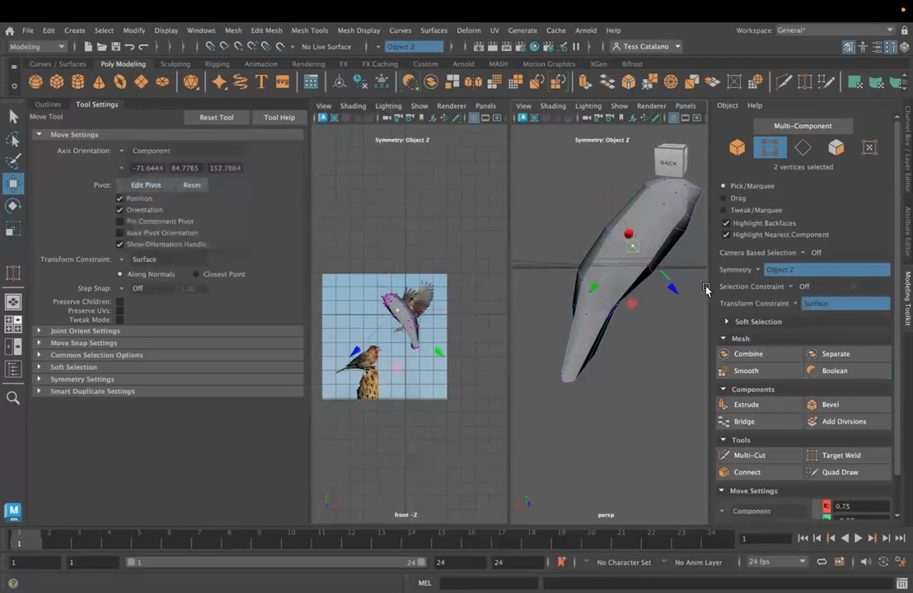
alt+drag(588, 293, 577, 327)
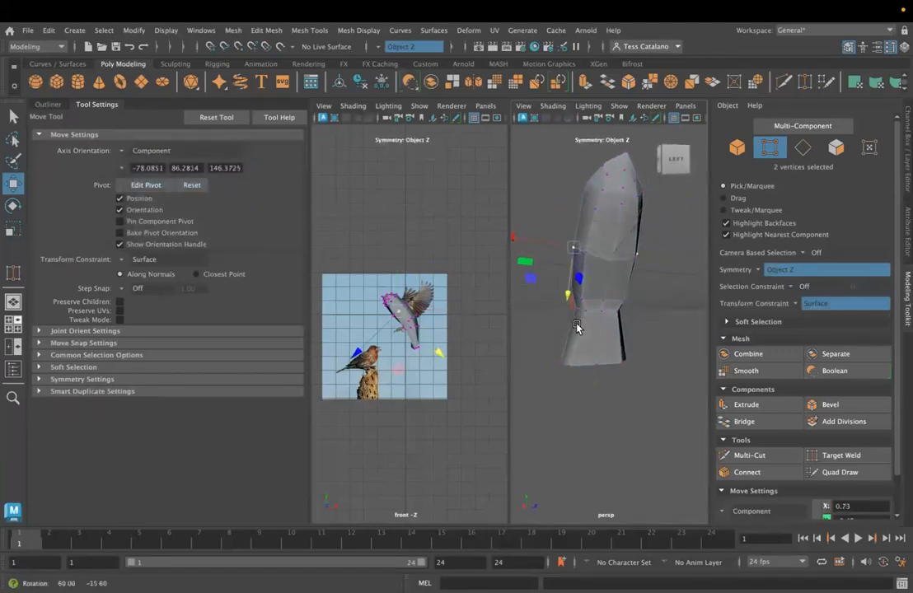
- Slide further mirrored vertex pairs on the sides of the body along the surface to even out the mesh
click(614, 262)
drag(618, 202, 587, 184)
click(584, 257)
alt+drag(573, 312, 659, 340)
alt+middle_drag(659, 339, 569, 331)
alt+drag(568, 330, 588, 265)
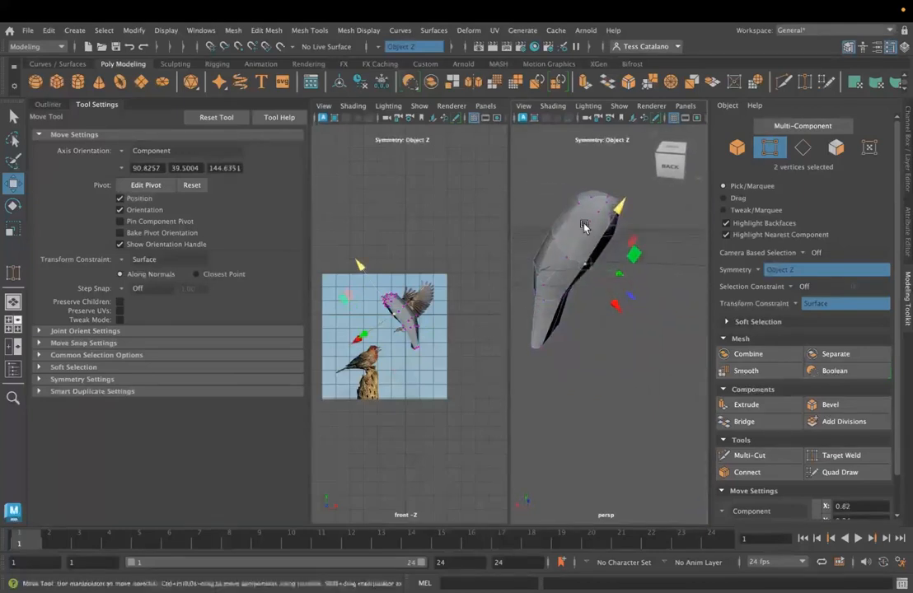
alt+drag(587, 224, 577, 293)
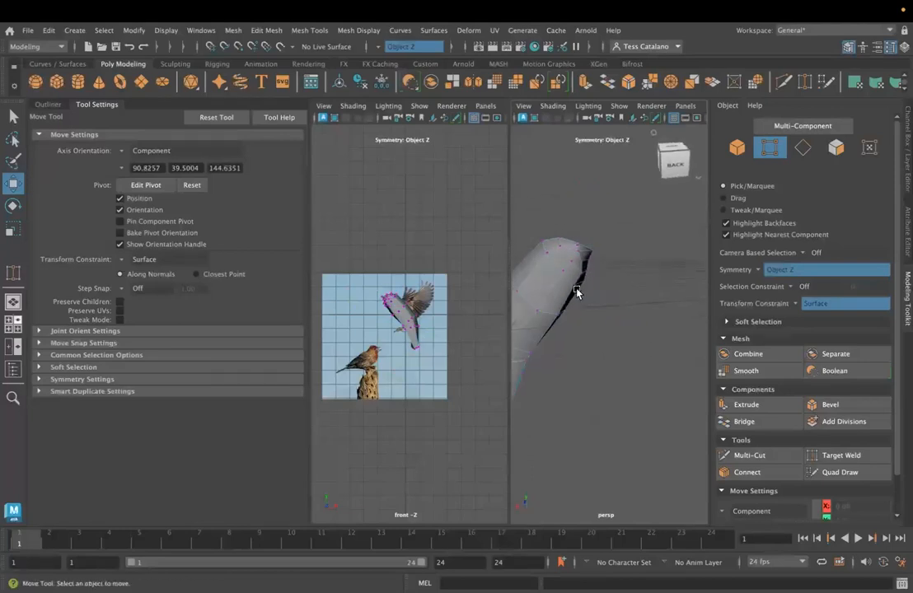
- Turn the transform constraint off and move the centre vertex at the front of the head along its component X axis
click(581, 286)
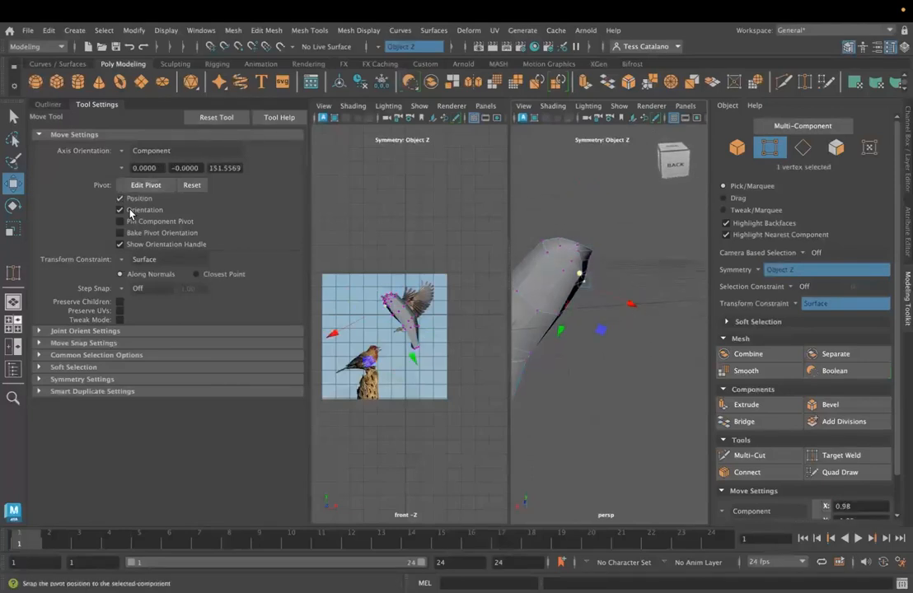
click(805, 305)
click(811, 312)
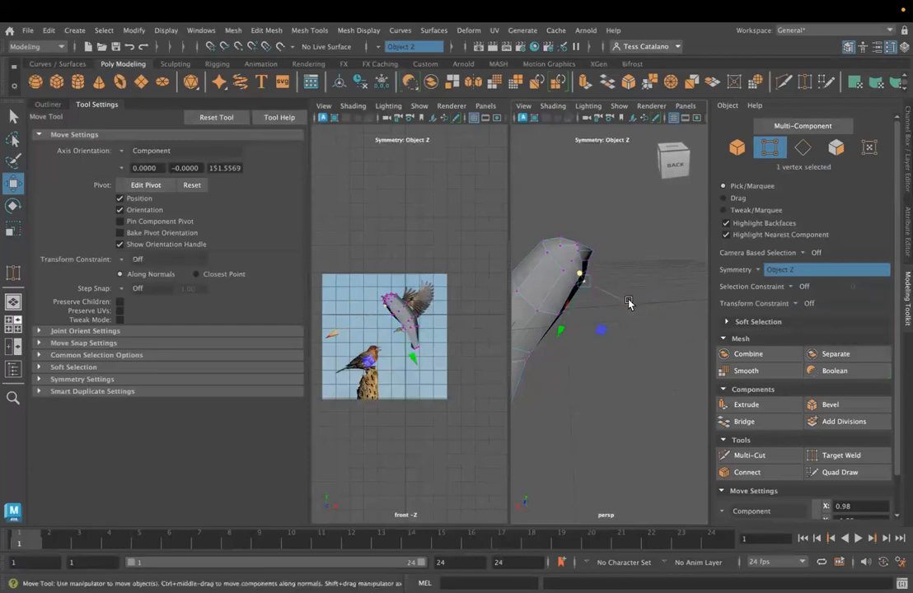
middle_drag(629, 304, 624, 304)
- Move the mirrored vertices on the sides of the head along component X, and slide them with Surface Slide re-enabled
shift+click(572, 262)
alt+drag(570, 262, 592, 336)
click(659, 260)
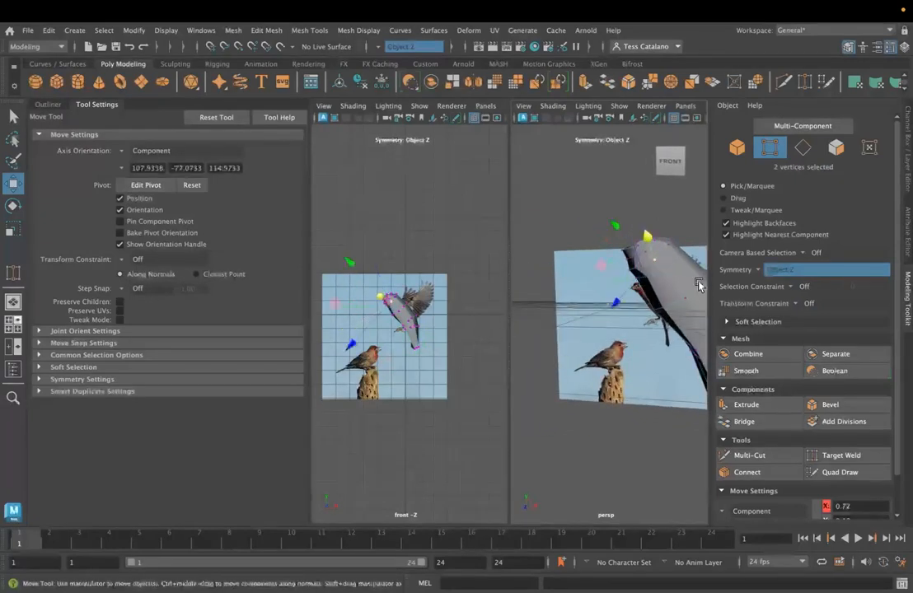
click(796, 304)
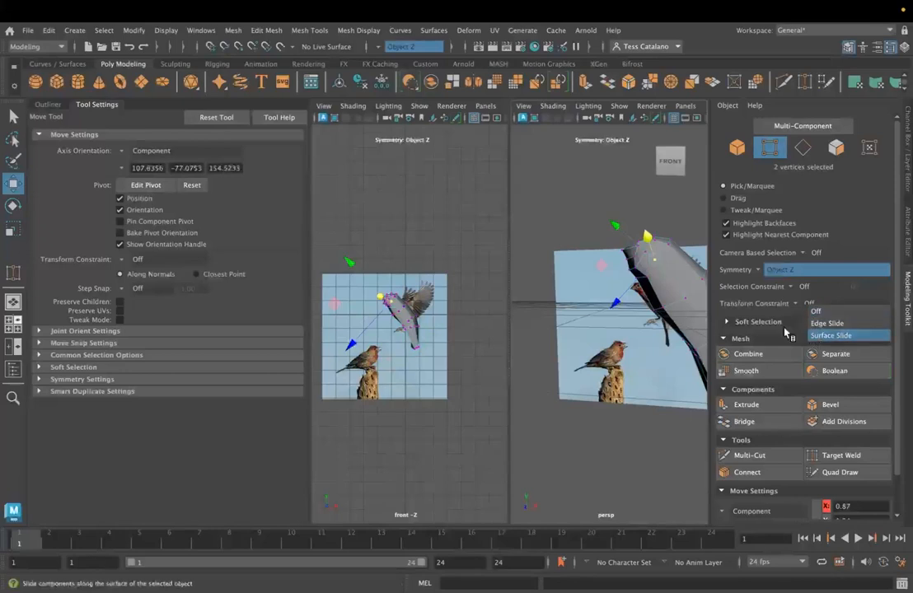
click(826, 334)
drag(615, 227, 626, 239)
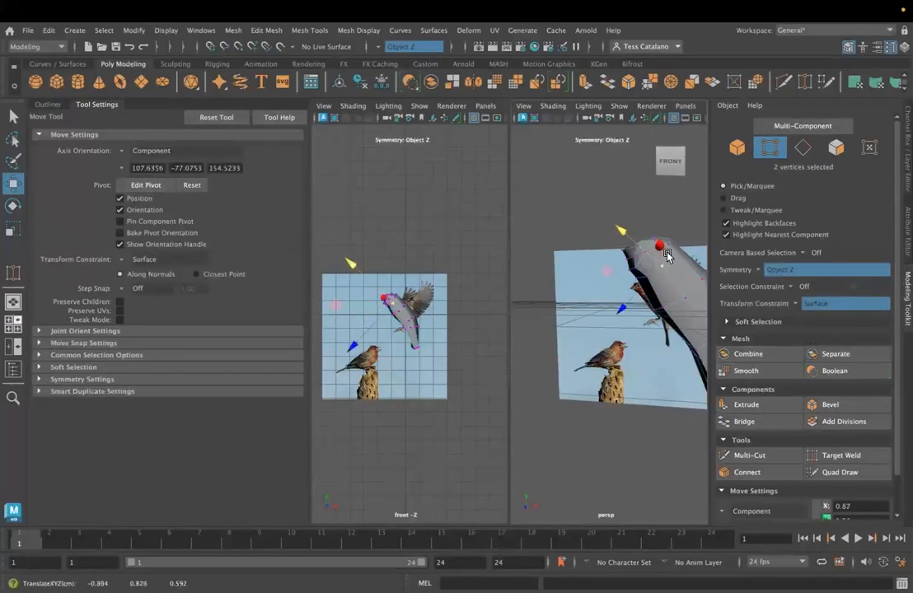
- Surface-slide the vertices from the head down to the rear of the body to even out their spacing
click(671, 244)
alt+drag(628, 284, 619, 286)
alt+middle_drag(619, 286, 575, 288)
drag(668, 276, 669, 288)
alt+drag(551, 301, 572, 320)
click(623, 290)
drag(629, 332, 633, 338)
alt+drag(631, 338, 667, 301)
- Turn the transform constraint off and move the centre vertex on the back above the tail along component X
click(590, 311)
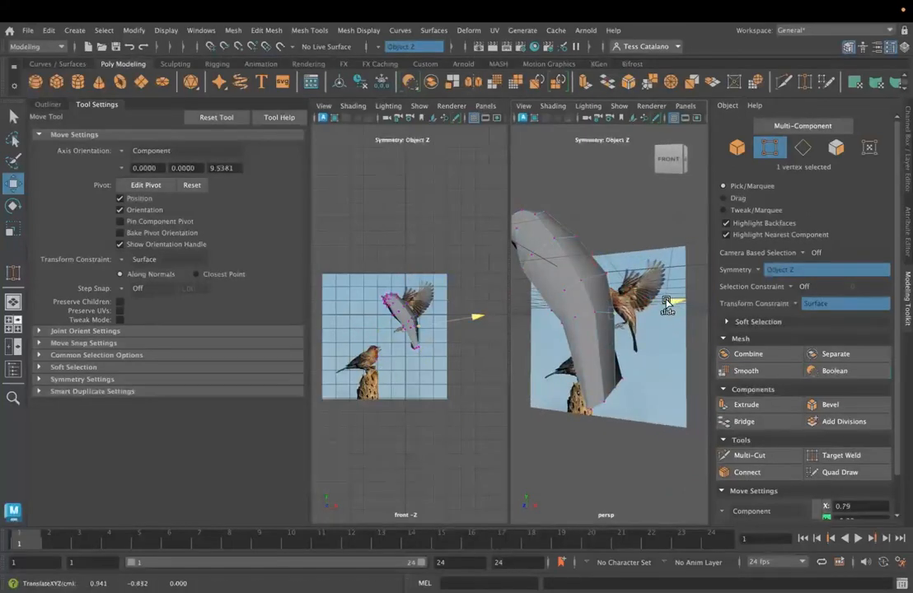
click(796, 305)
click(807, 311)
drag(675, 303, 676, 303)
- Set the transform constraint back to Surface Slide and slide the vertices around the base of the tail
click(603, 259)
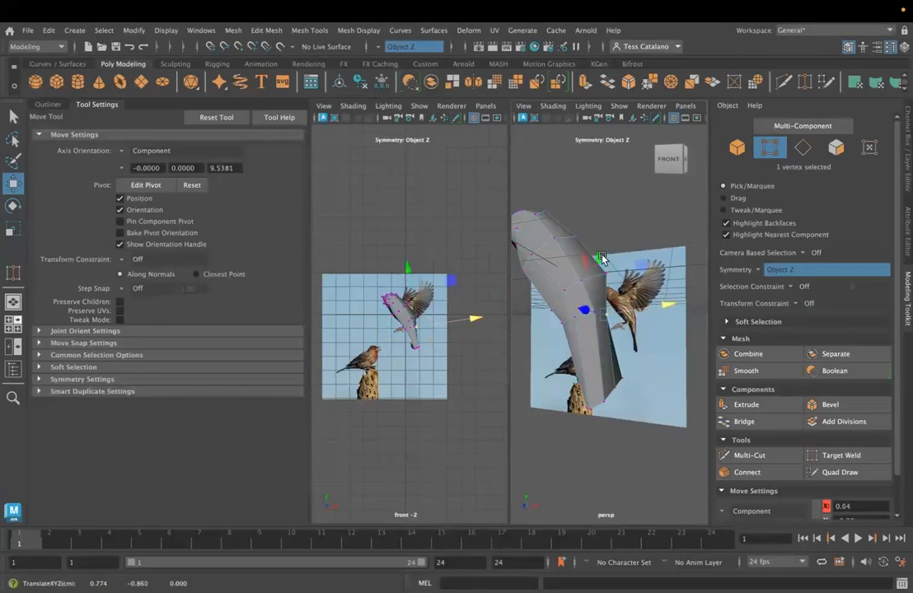
click(791, 303)
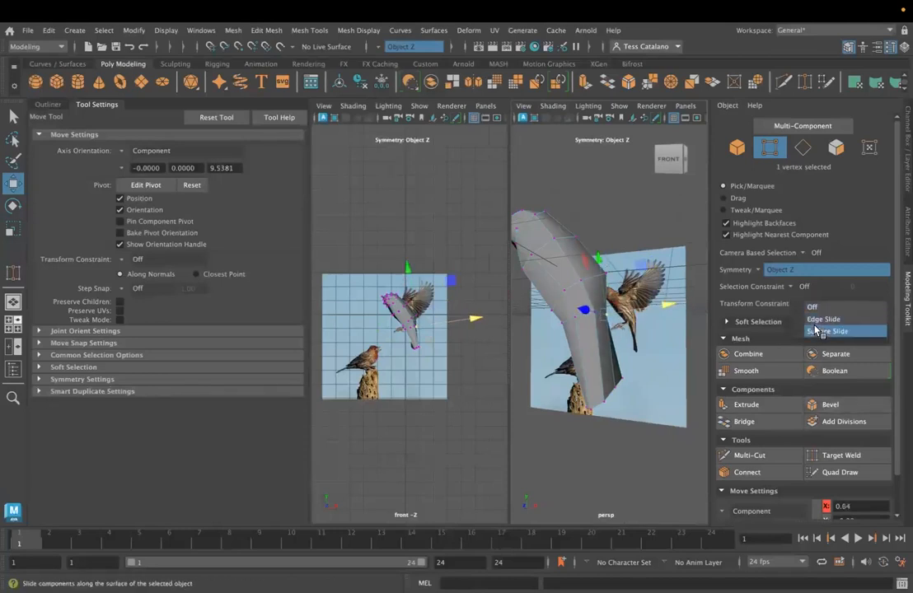
click(824, 329)
drag(597, 257, 572, 322)
shift+click(574, 277)
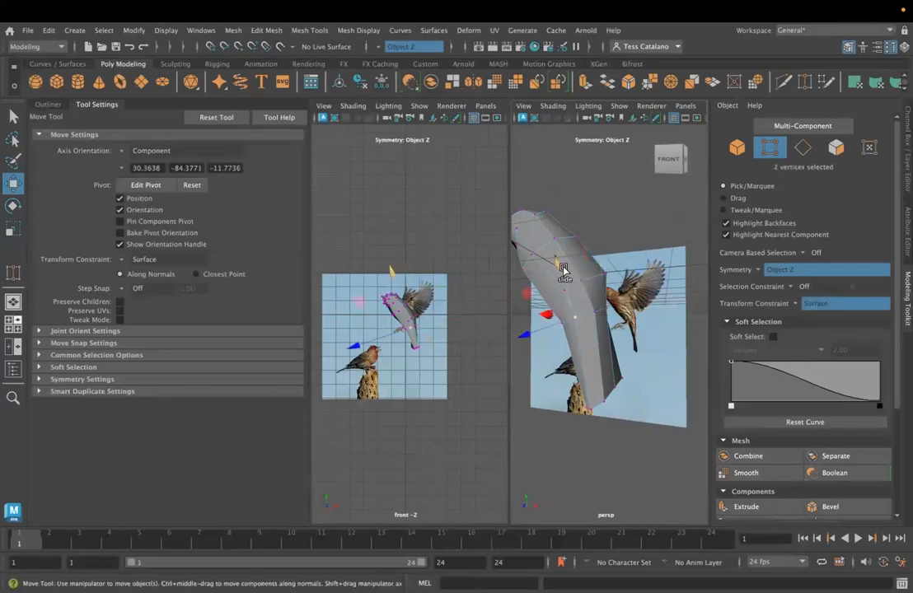
- Surface-slide the pair of mirrored vertices on the underside at the base of the tail
alt+drag(563, 269, 633, 309)
click(631, 351)
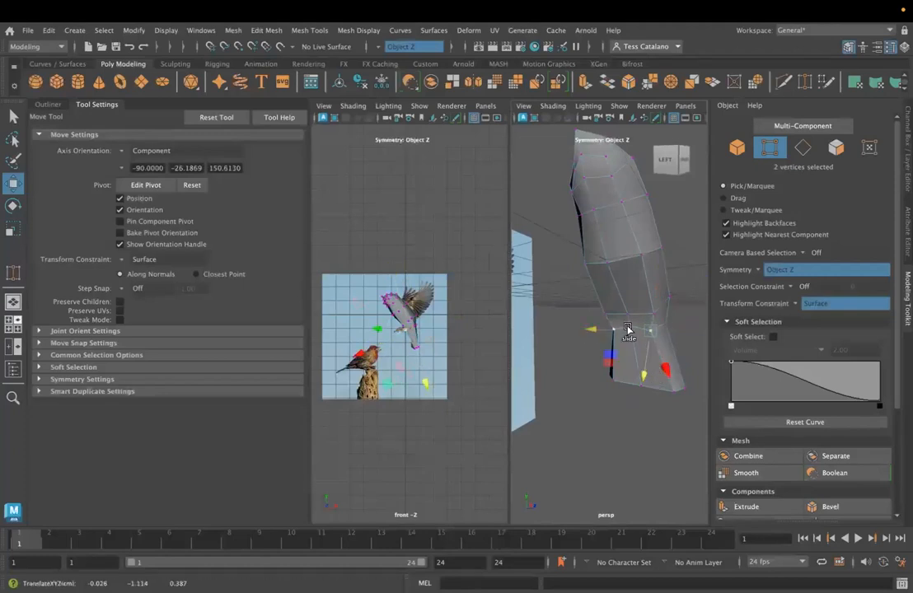
drag(638, 373, 612, 297)
- Turn the transform constraint off and move the centre vertex on the underside at the tail base along component X
click(808, 303)
click(814, 306)
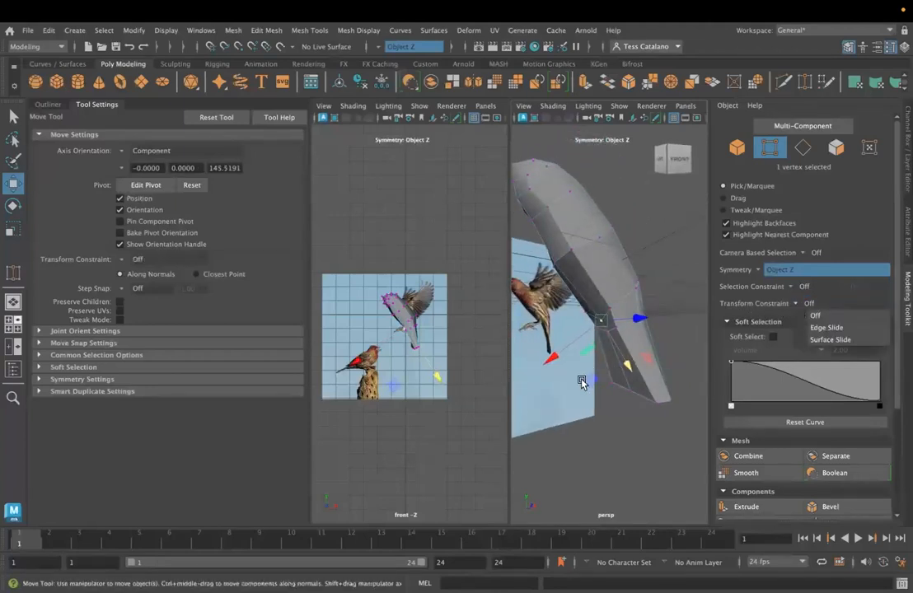
mouse_move(557, 356)
mouse_down()
mouse_move(552, 362)
mouse_move(601, 374)
mouse_move(579, 366)
mouse_move(563, 346)
mouse_move(567, 357)
mouse_up()
alt+drag(613, 302, 605, 309)
- Move the mirrored vertices on the sides of the tail base along their component axes to round out the tail
shift+click(635, 312)
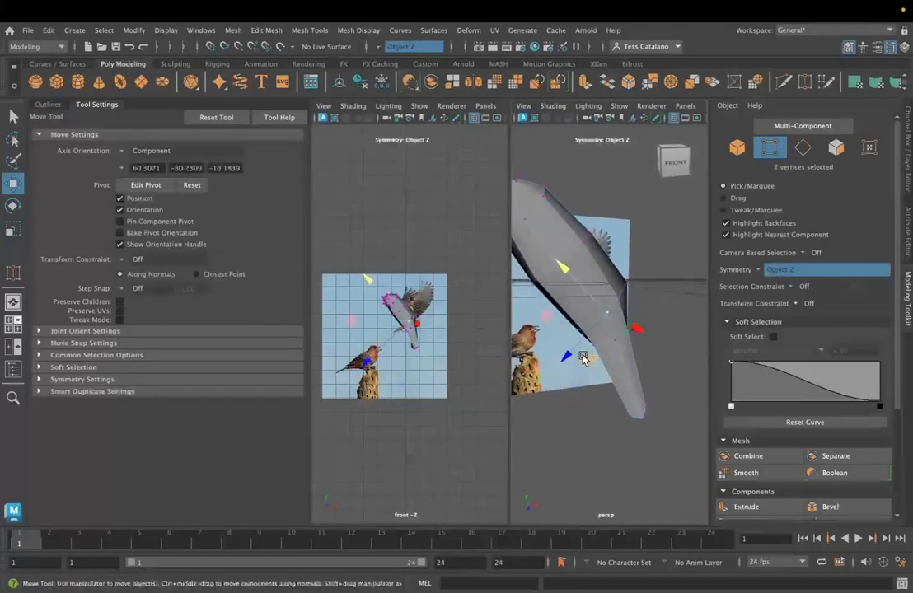
drag(583, 358, 563, 356)
click(608, 342)
click(577, 364)
click(614, 342)
drag(572, 374, 616, 408)
click(593, 397)
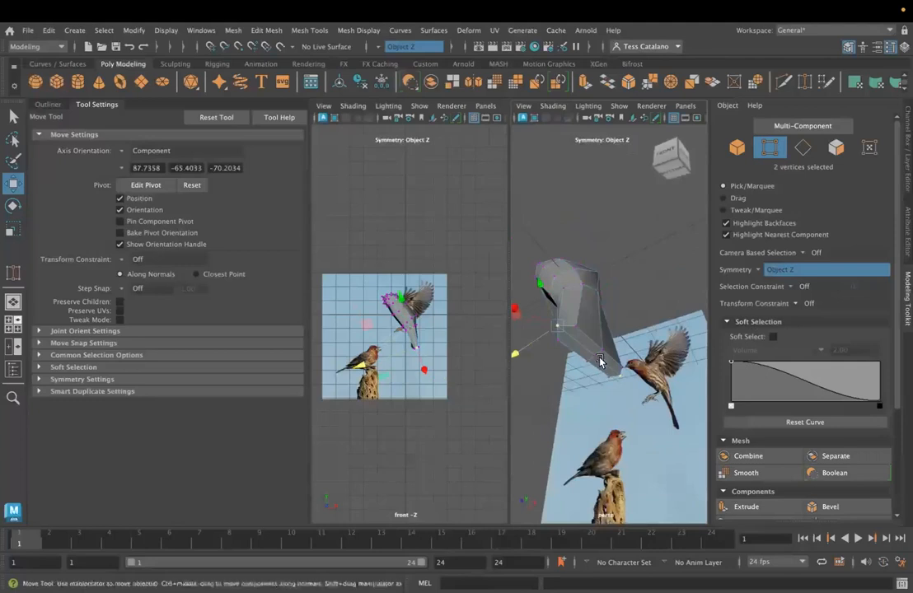
- Select the centre vertex at the tail tip and examine the tail's shape against the flying finch in the perspective and front views
click(594, 402)
alt+drag(613, 404, 577, 324)
scroll(589, 317, up, 5)
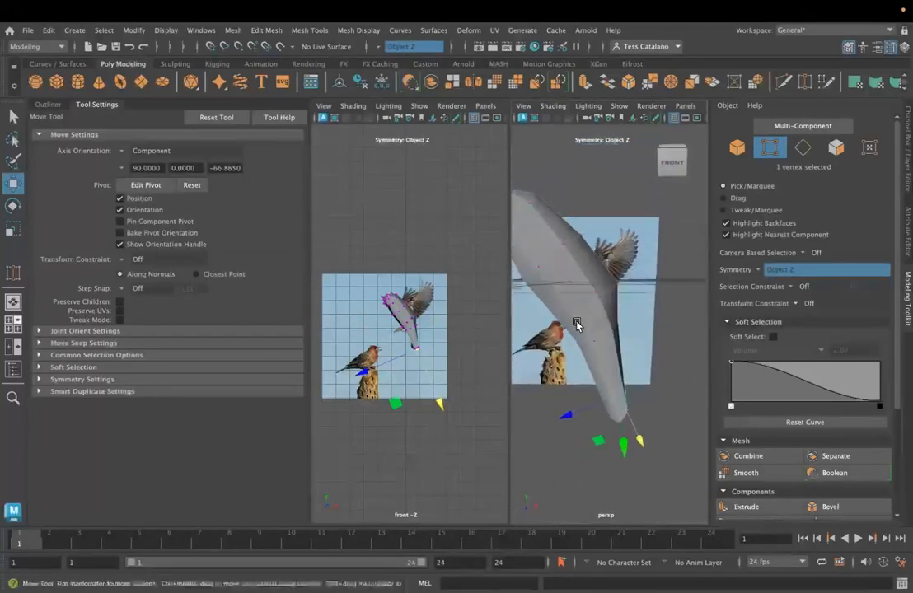
scroll(585, 330, down, 3)
scroll(610, 330, up, 4)
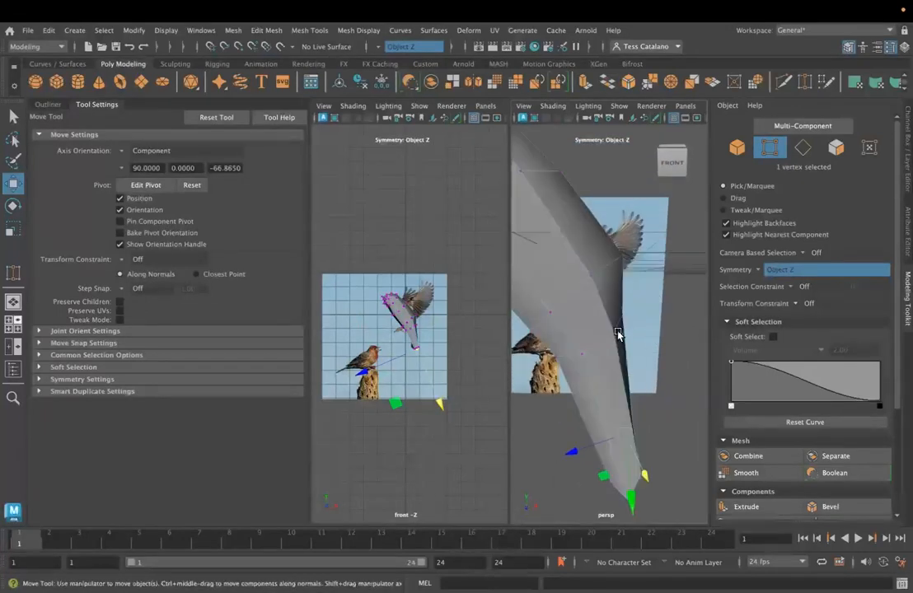
scroll(451, 351, up, 2)
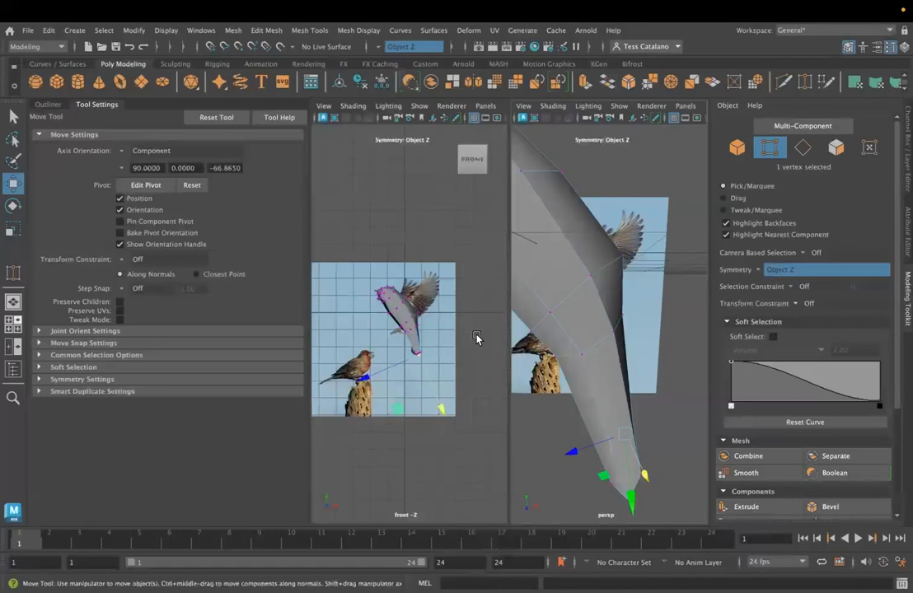
scroll(638, 354, down, 6)
scroll(634, 352, up, 5)
alt+drag(633, 351, 607, 354)
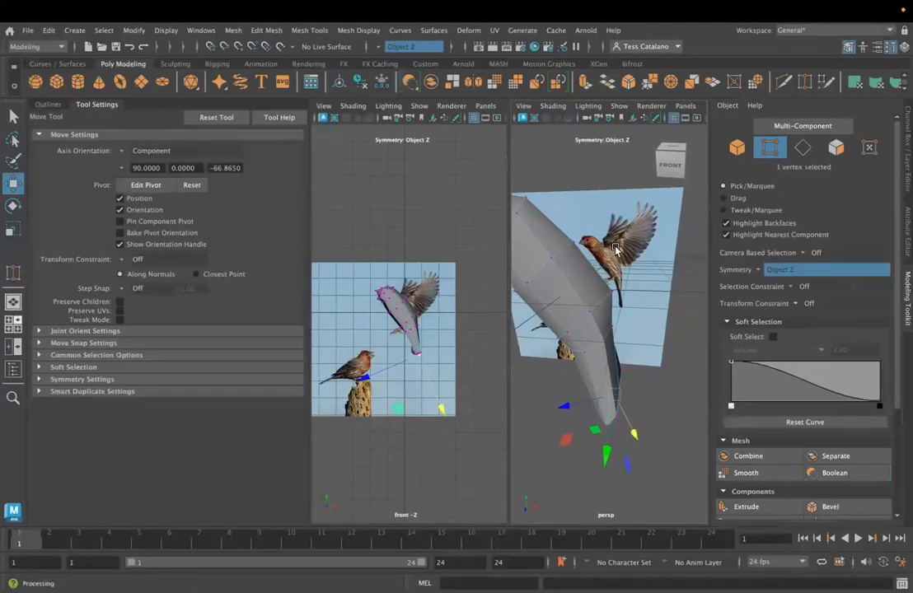
- Try moving mirrored edges on the side of the body in edge selection mode and undo the moves
alt+drag(566, 264, 630, 304)
right_drag(628, 302, 640, 199)
click(535, 262)
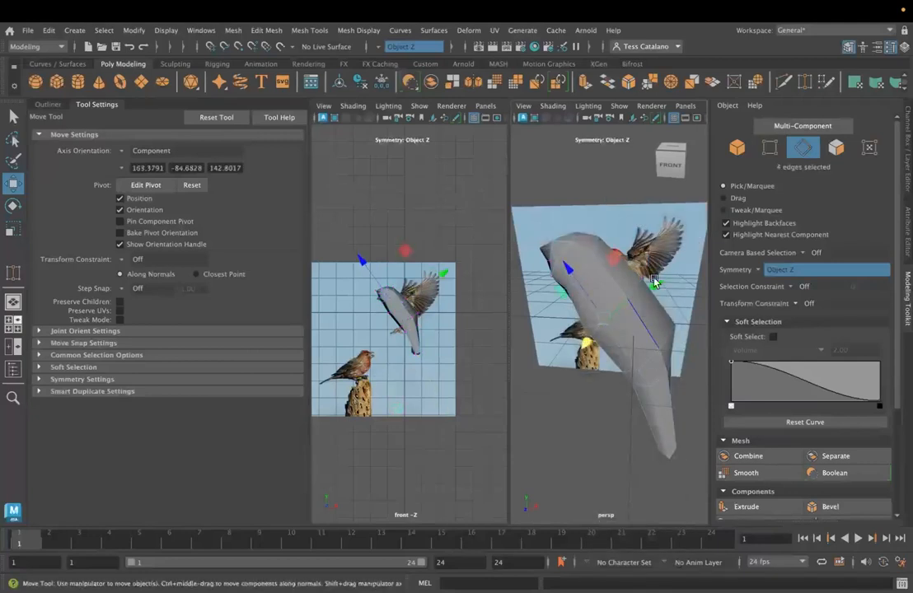
click(636, 357)
drag(609, 261, 581, 234)
key(ctrl+z)
drag(681, 260, 669, 272)
key(ctrl+z)
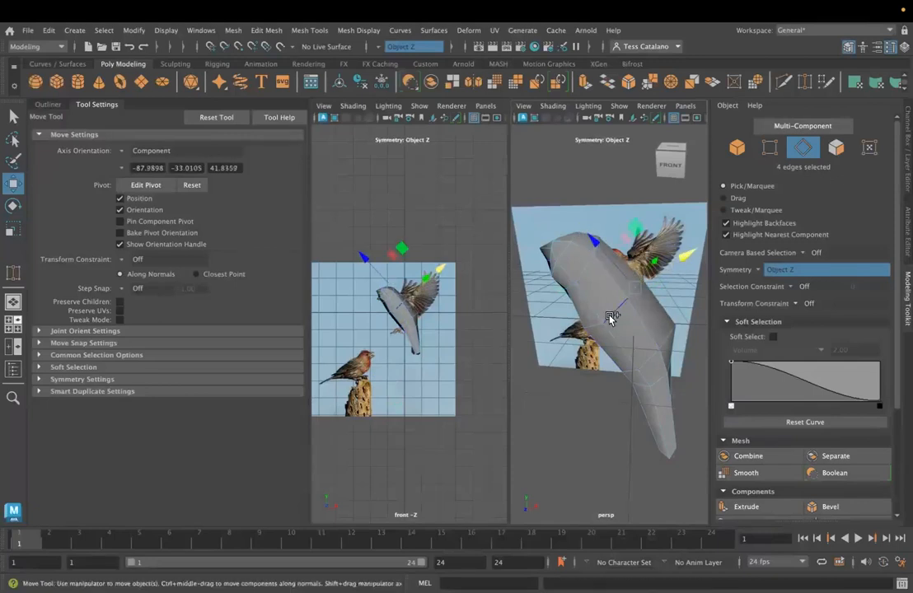
- Select edges on the underside of the body, try moving an edge loop there, and undo the move
alt+drag(611, 318, 647, 363)
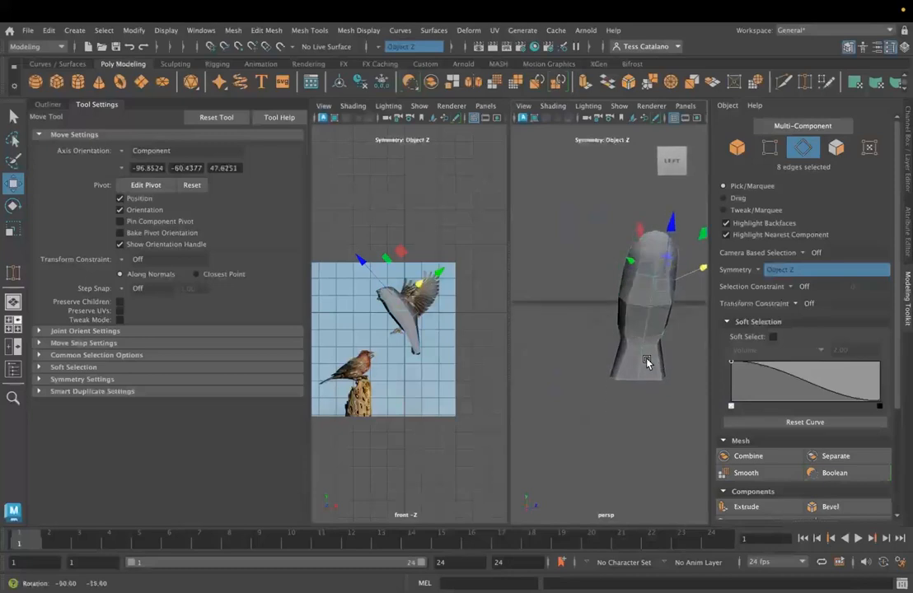
click(665, 339)
scroll(665, 339, up, 5)
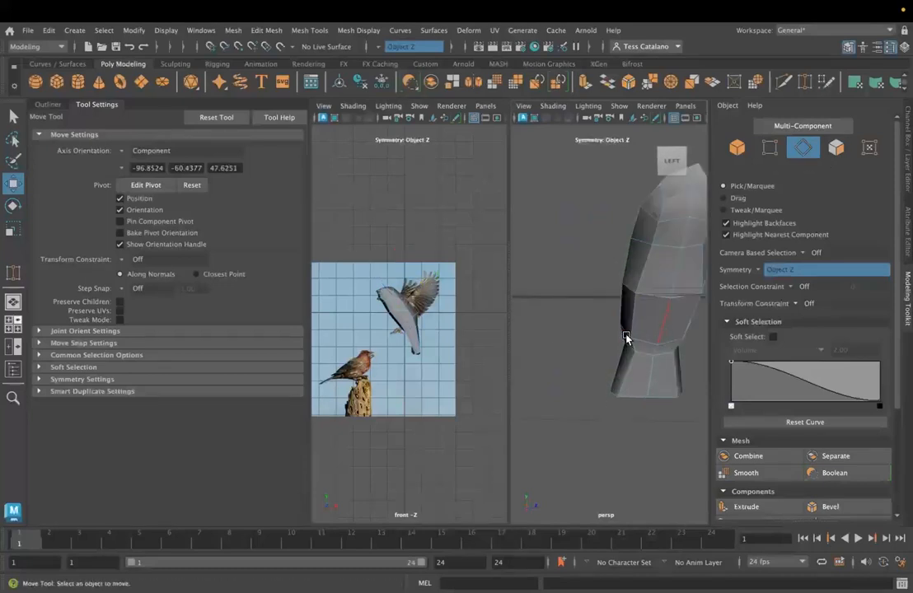
alt+middle_drag(626, 340, 564, 328)
click(565, 301)
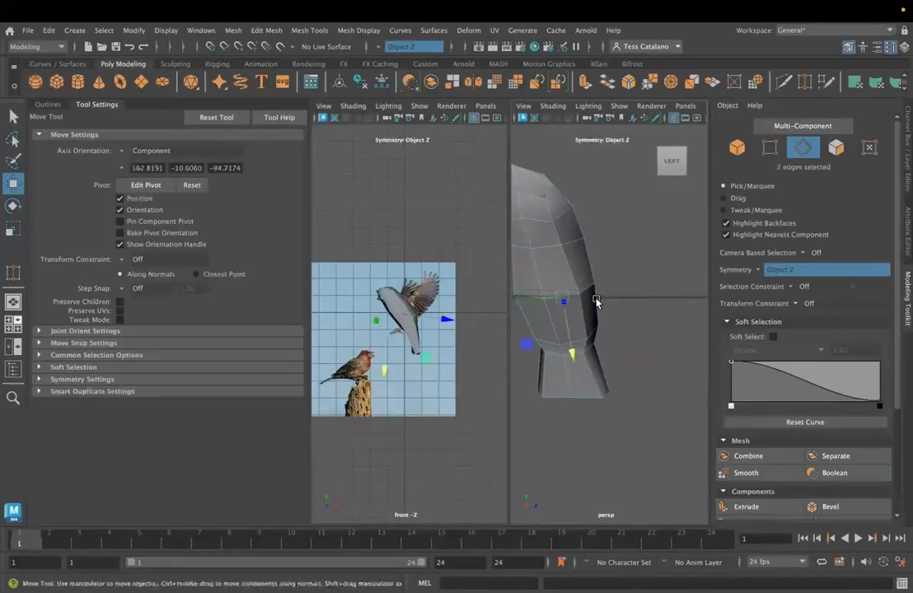
shift+click(590, 292)
mouse_move(617, 327)
alt+mouse_down()
mouse_move(519, 336)
mouse_move(600, 349)
mouse_move(606, 329)
alt+mouse_up()
shift+double_click(683, 266)
drag(573, 212, 564, 205)
key(super+z)
- Try moving the two overlapping centre vertices on the belly along component X and undo the move
click(594, 368)
double_click(618, 267)
drag(565, 227, 577, 304)
right_drag(552, 228, 494, 229)
click(552, 290)
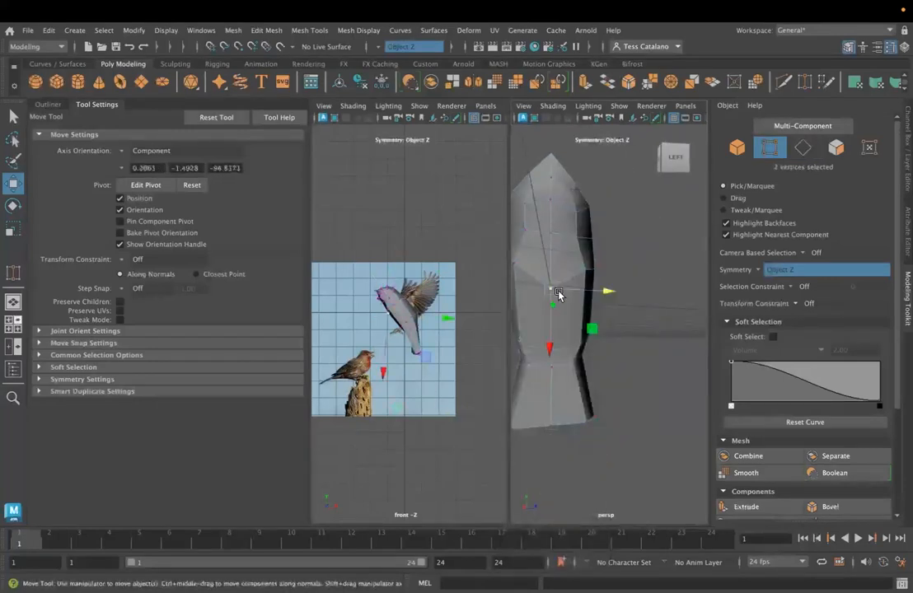
mouse_move(551, 351)
mouse_down()
mouse_move(548, 332)
mouse_move(552, 357)
mouse_up()
key(super+z)
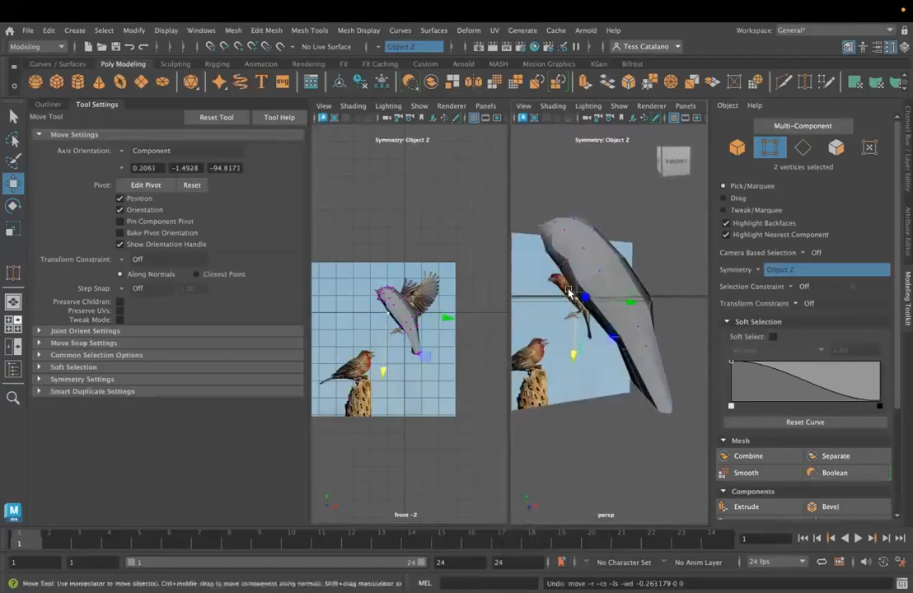
- Set the transform constraint to Surface and slide the belly's centre vertex along the mesh
click(797, 306)
click(783, 332)
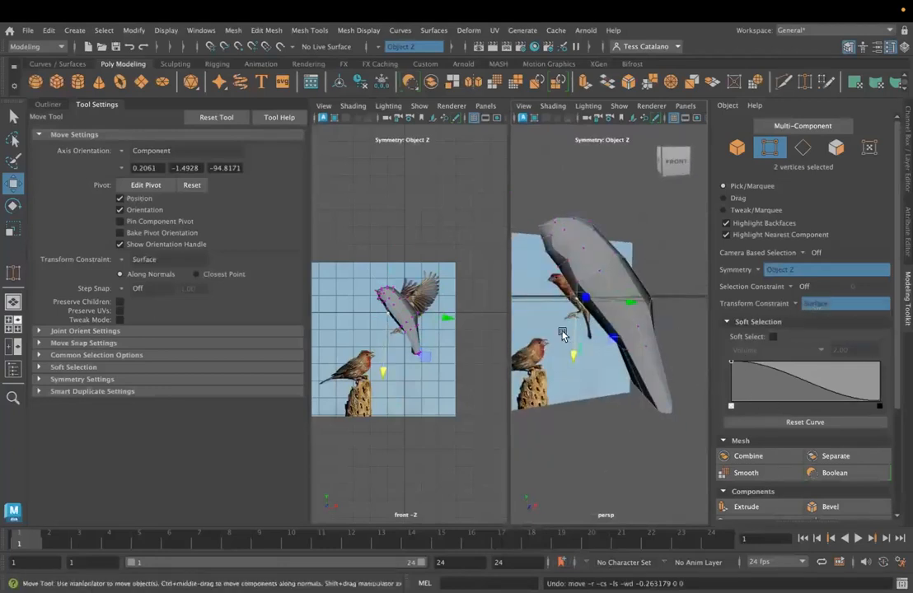
click(575, 352)
drag(573, 300, 566, 291)
- Merge the two unjoined centre vertices on the belly with Target Weld
alt+drag(553, 336, 617, 353)
alt+middle_drag(618, 353, 664, 346)
scroll(603, 363, up, 6)
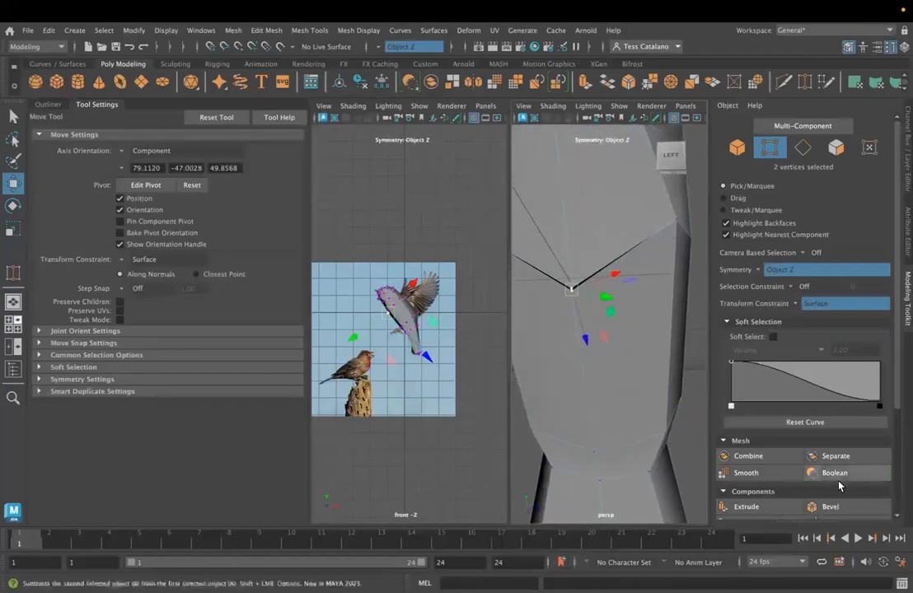
scroll(845, 486, down, 3)
click(834, 448)
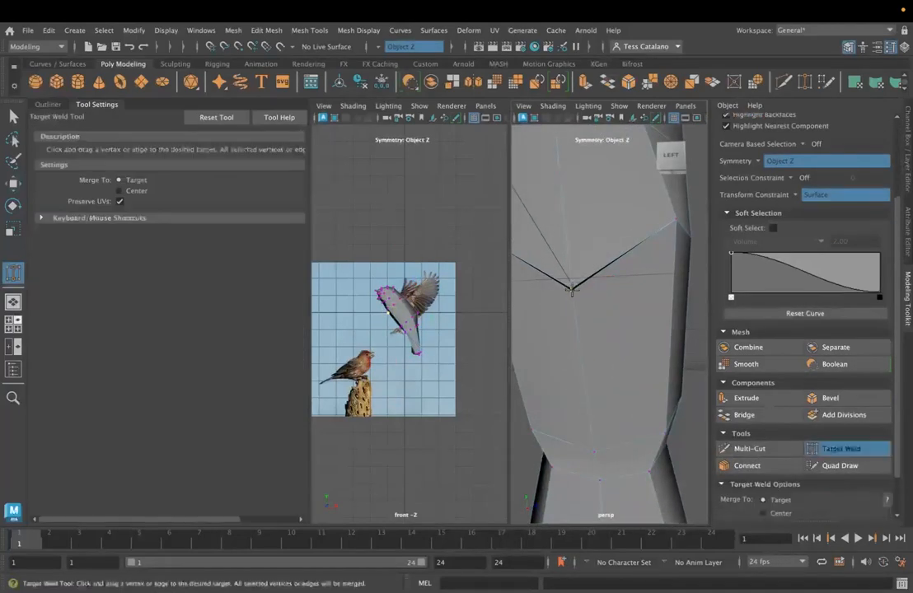
drag(570, 290, 570, 287)
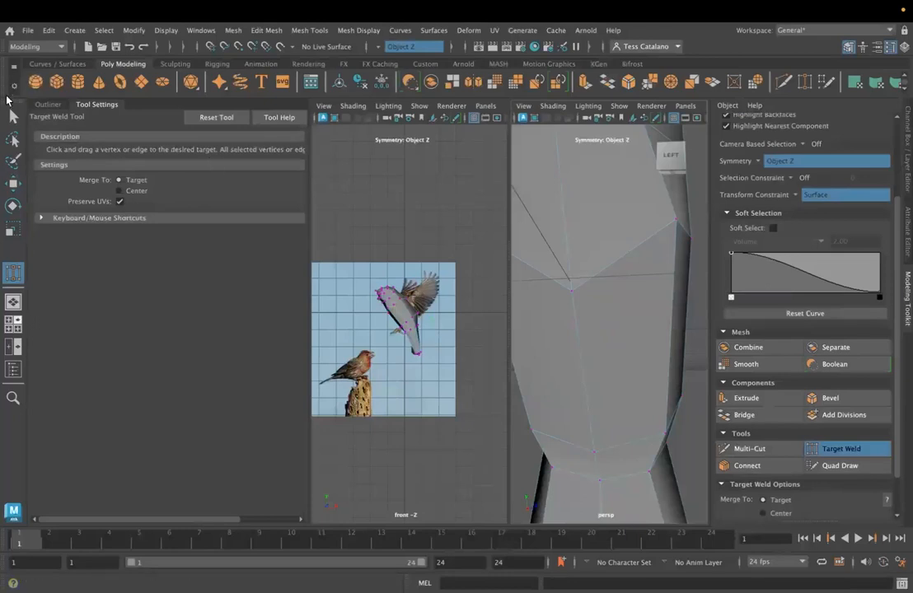
- Select the welded centre vertex on the belly and move it outward to fill out the breast
key(q)
click(572, 290)
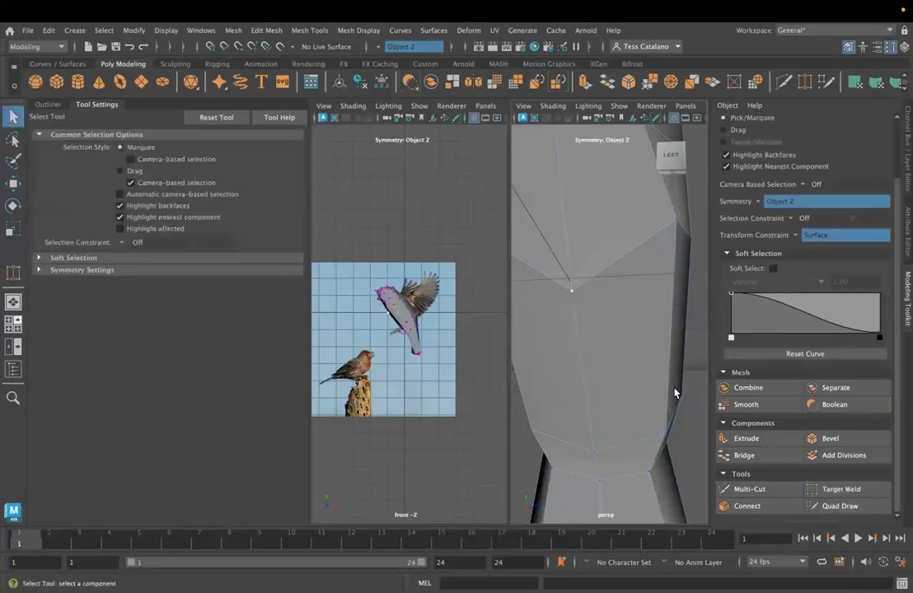
key(w)
alt+drag(573, 241, 534, 246)
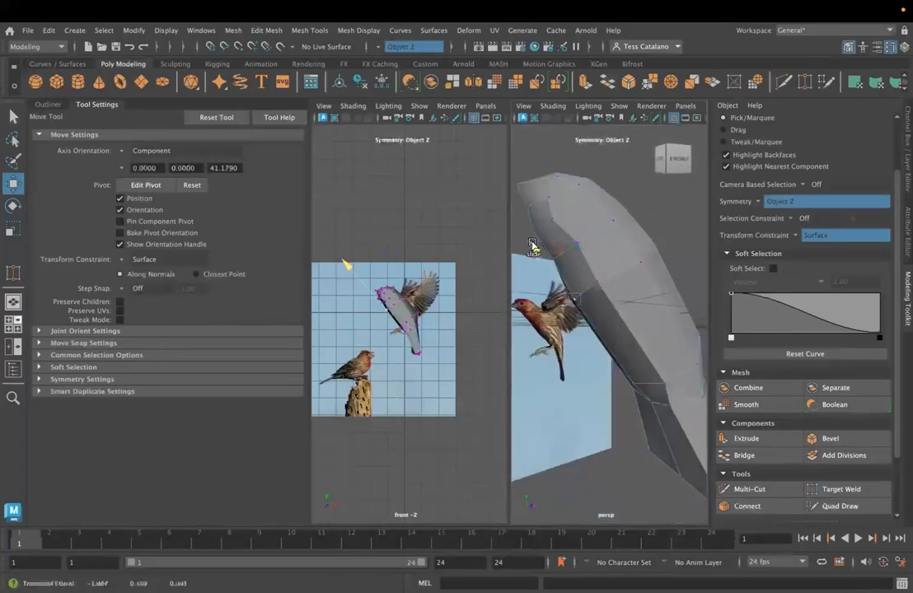
- Adjust the centre vertices along the upper body with the Surface constraint, including the one on the back
alt+drag(537, 326, 579, 330)
alt+drag(669, 301, 603, 293)
click(561, 303)
click(602, 291)
drag(583, 243, 578, 346)
drag(572, 216, 572, 189)
alt+drag(558, 359, 605, 361)
drag(571, 243, 566, 239)
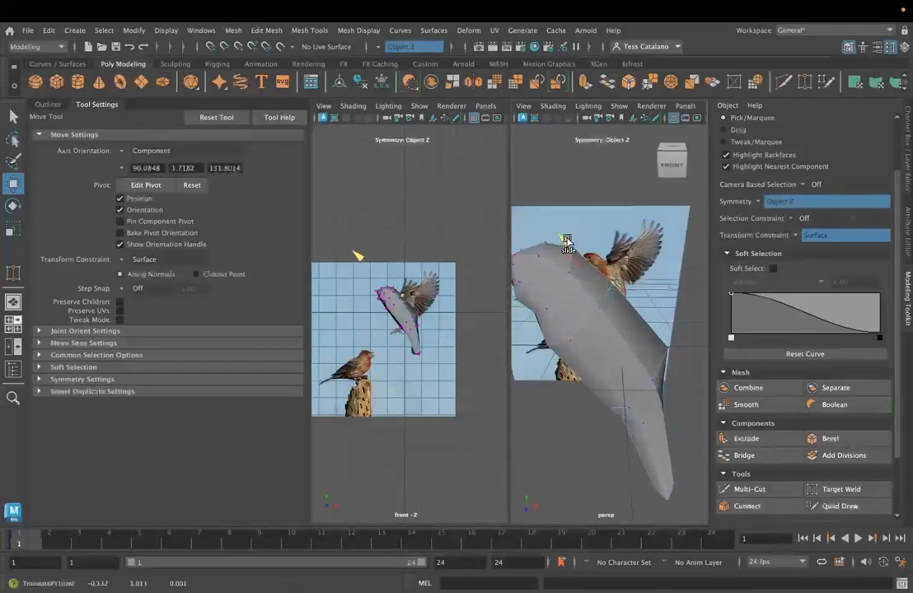
- Turn the transform constraint off and move the centre vertex on the back along its component axis
click(805, 237)
click(816, 245)
drag(650, 226, 643, 237)
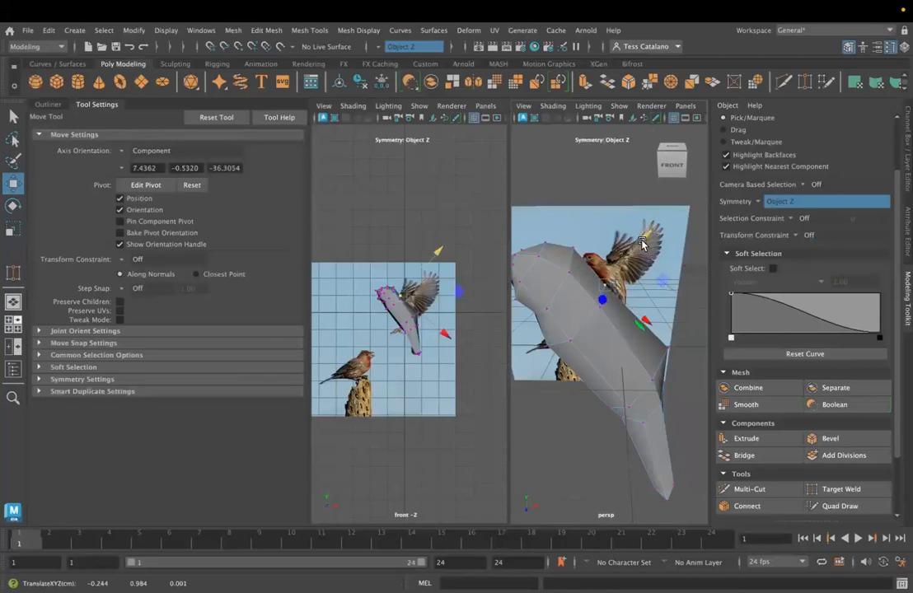
- Insert an edge loop around the rear half of the body, between the upper back and the tail base
alt+drag(522, 323, 569, 363)
click(13, 272)
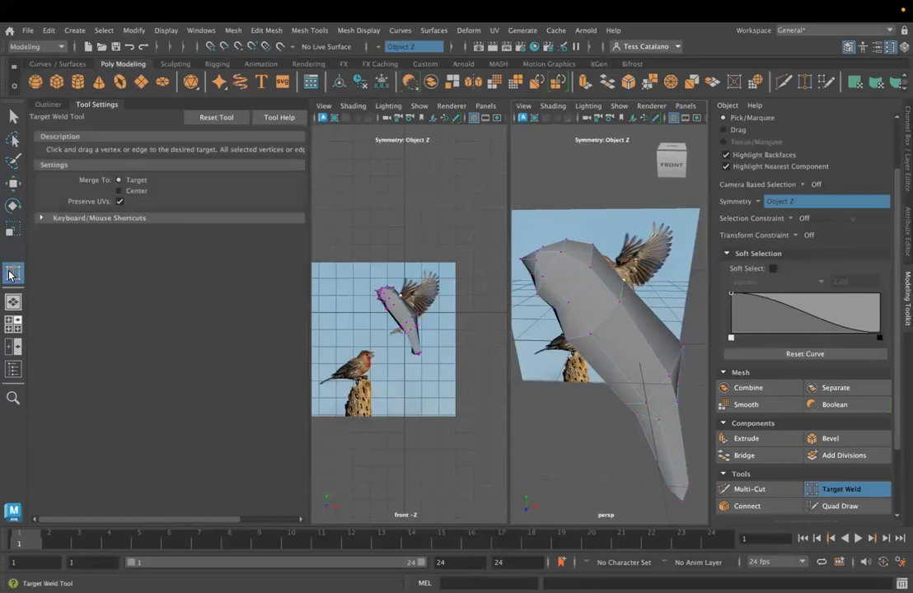
click(310, 30)
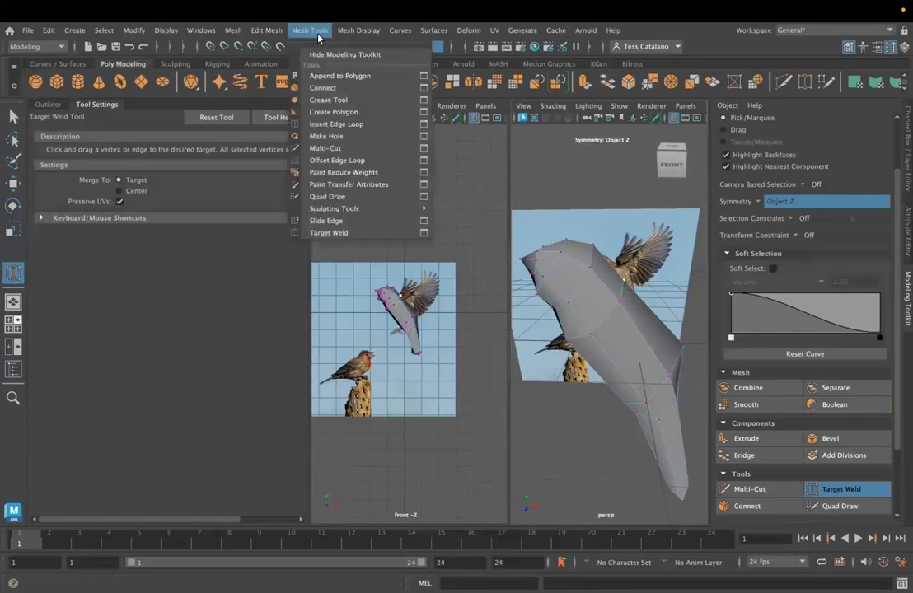
click(342, 122)
click(649, 354)
alt+drag(646, 410, 394, 257)
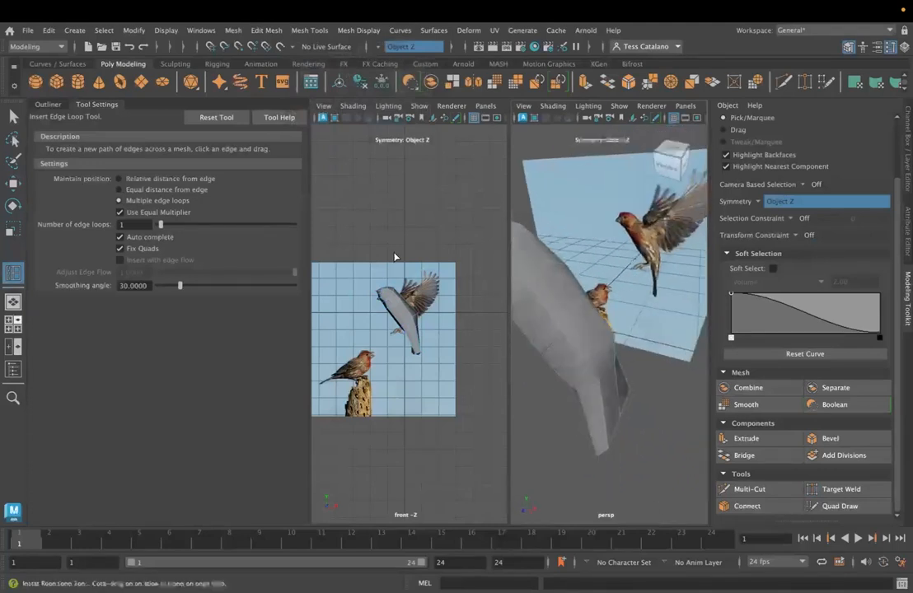
- Switch to vertex selection and pull the centre vertex on the upper back outward along its component axis
click(13, 117)
right_drag(562, 228, 513, 222)
alt+drag(553, 267, 554, 288)
click(551, 263)
key(w)
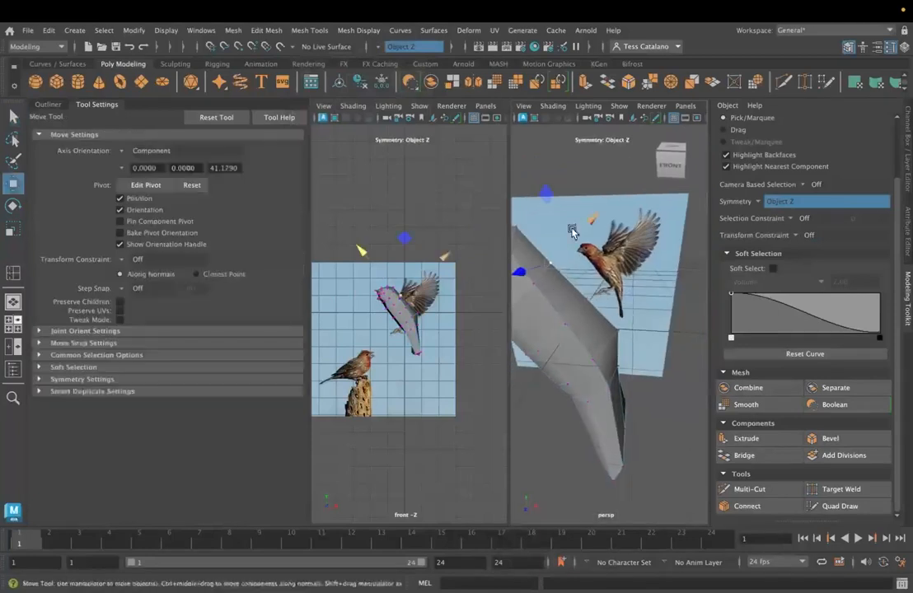
drag(587, 228, 595, 220)
- Adjust the mid-back centre vertex and pull the upper-back centre vertex further out to round the back
click(617, 262)
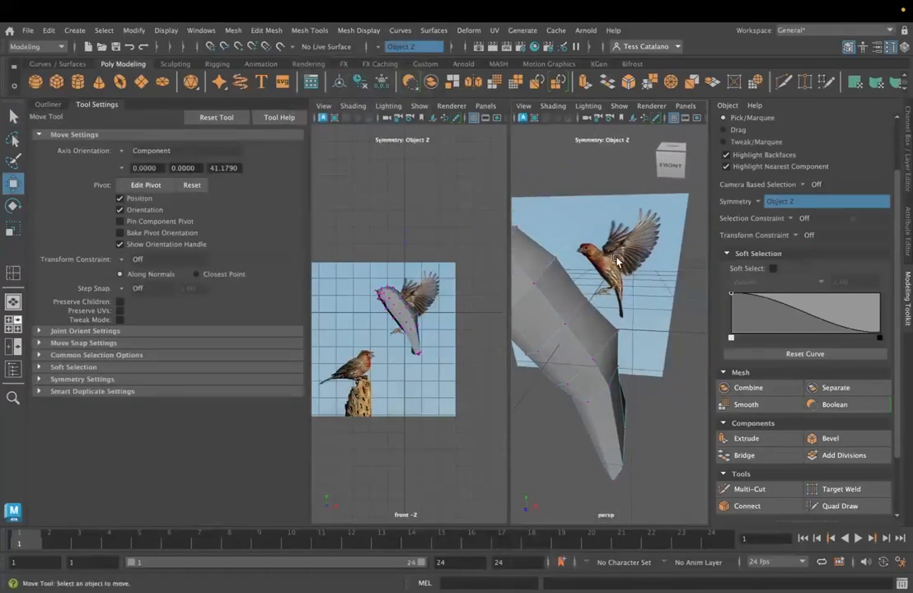
click(588, 308)
alt+drag(588, 308, 590, 330)
click(588, 303)
alt+drag(624, 293, 614, 334)
click(557, 259)
drag(599, 215, 607, 209)
- Move the centre vertex on the rear back outward and select the next one towards the tail
alt+drag(566, 311, 546, 311)
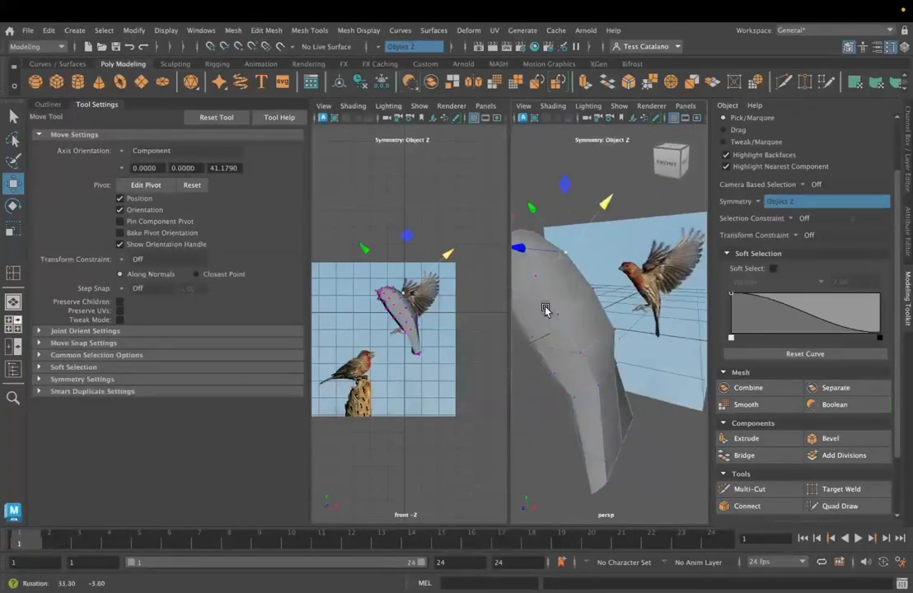
alt+middle_drag(561, 376, 547, 401)
alt+drag(547, 402, 649, 250)
click(640, 333)
drag(685, 298, 687, 300)
click(672, 372)
click(664, 372)
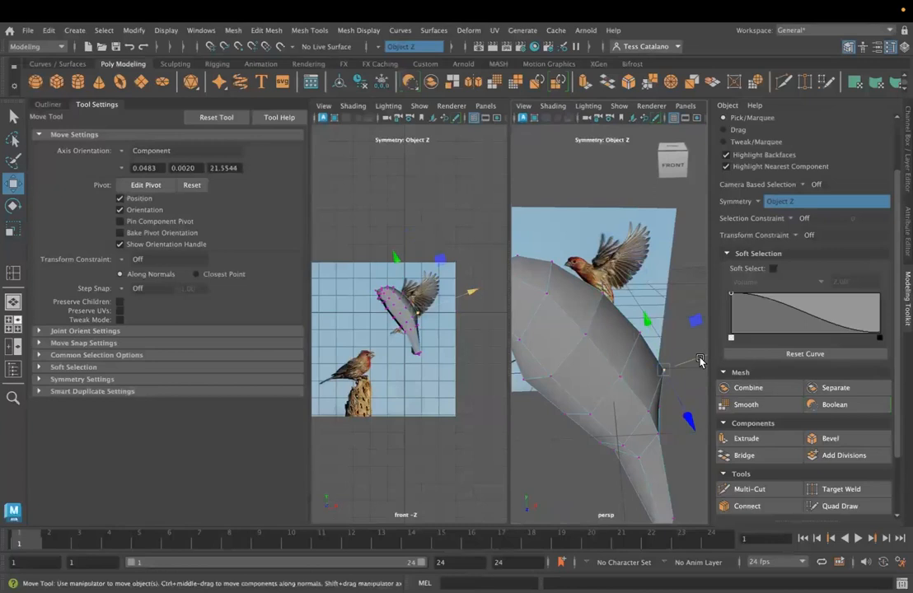
- Insert a mirrored lengthwise edge loop along the body with the Insert Edge Loop tool
click(13, 272)
alt+drag(490, 356, 642, 392)
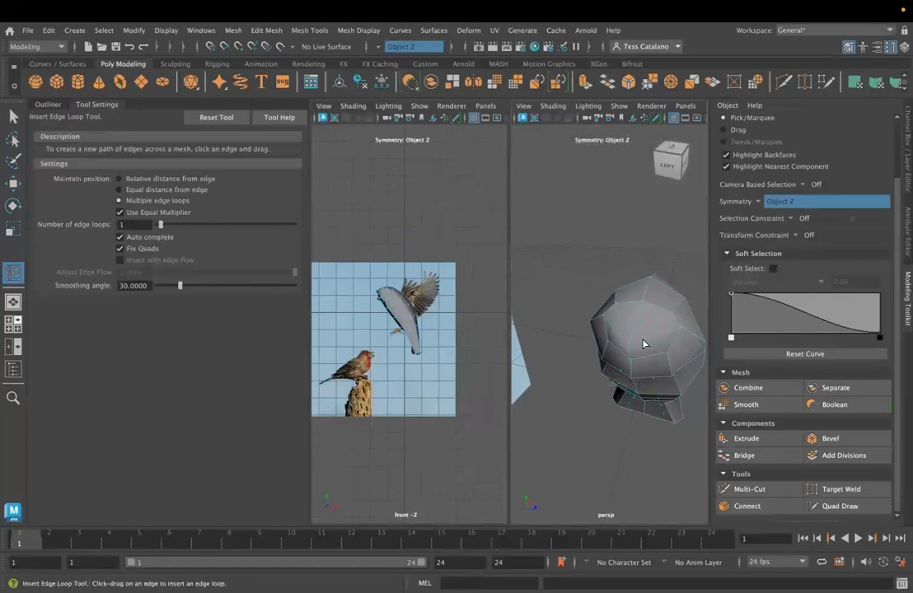
click(648, 371)
alt+drag(643, 413, 567, 346)
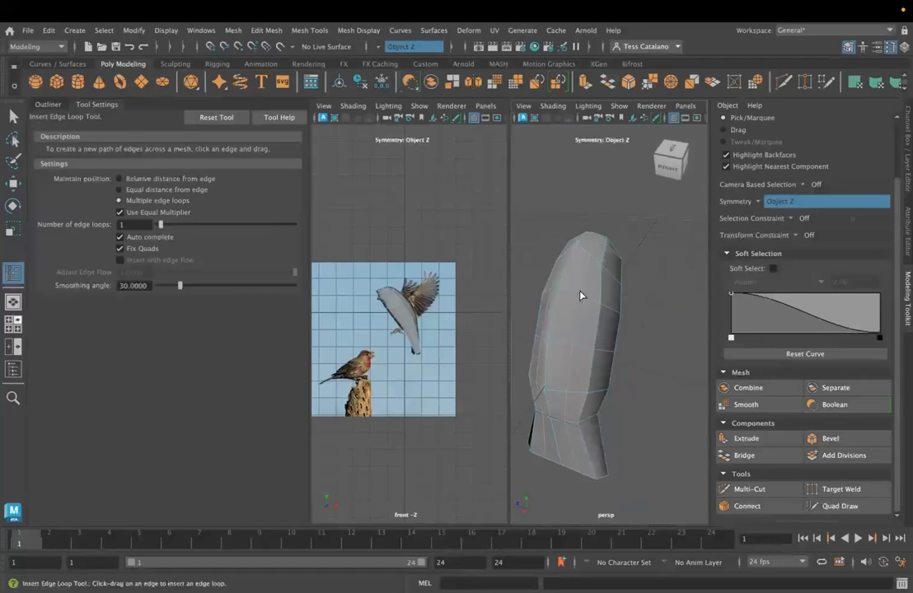
click(11, 115)
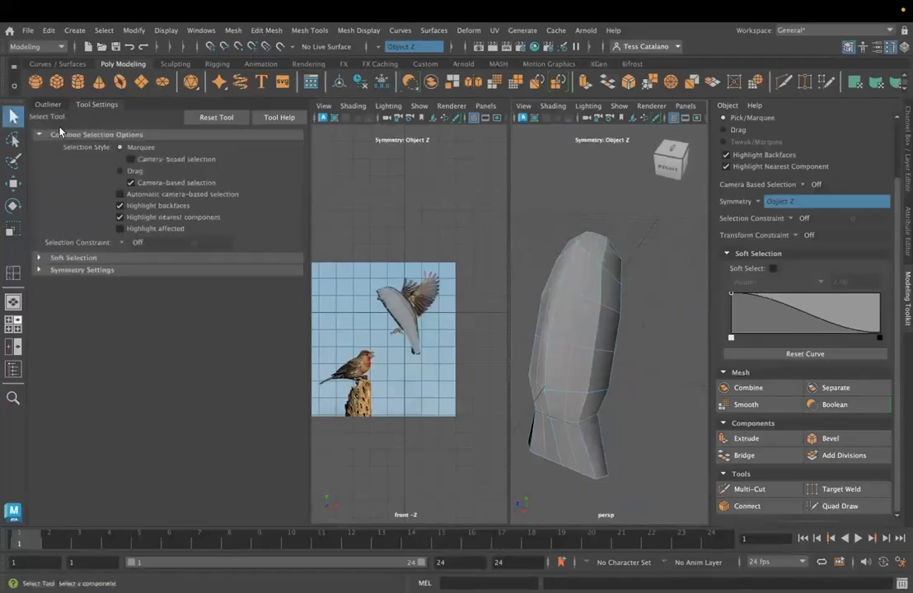
- Cut new edges across the upper back with Multi-Cut to connect the lengthwise loops to the centre line
click(747, 488)
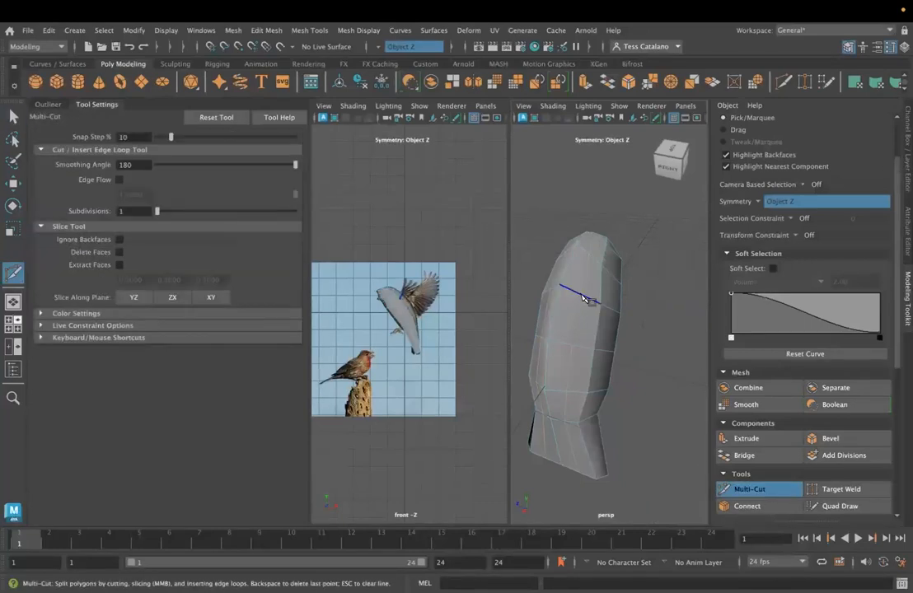
click(583, 296)
scroll(578, 295, up, 5)
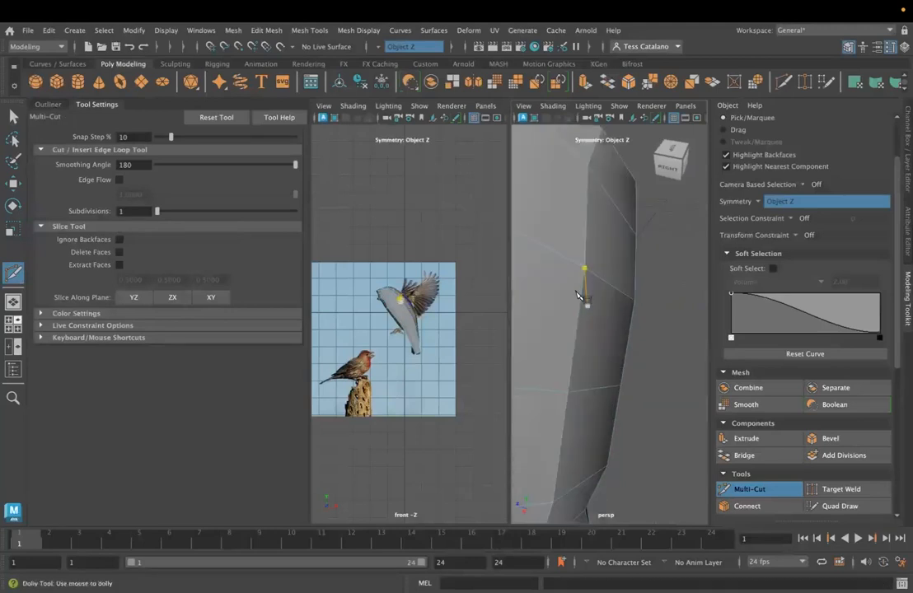
alt+middle_drag(536, 234, 689, 235)
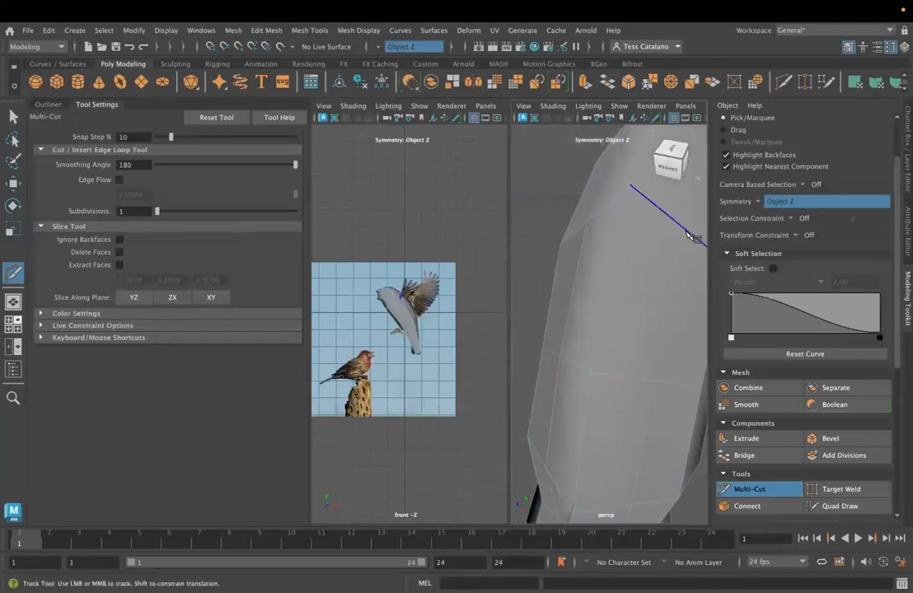
click(685, 231)
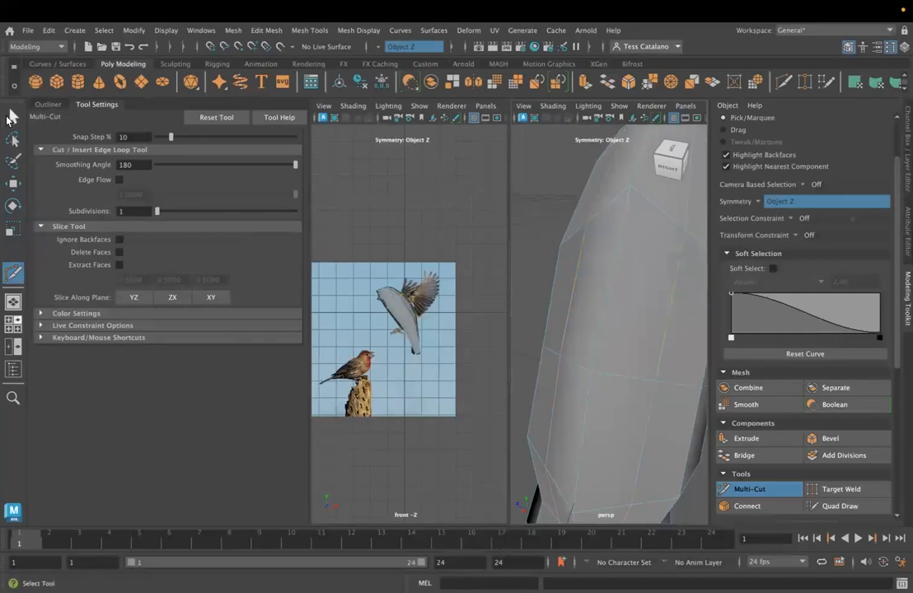
click(8, 119)
- Try pulling out the mirrored edges beside the new cut on the upper back and undo the move
right_drag(586, 223, 536, 223)
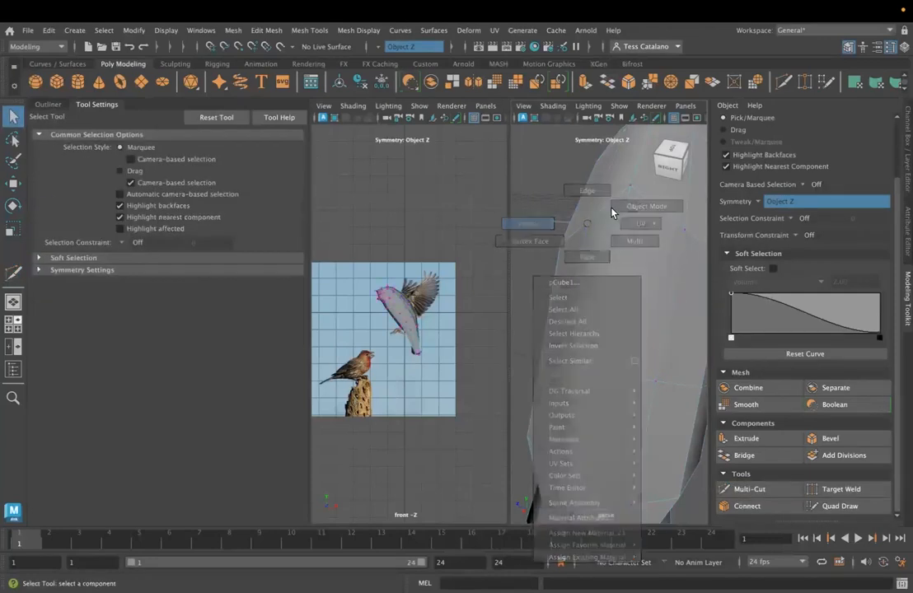
right_drag(612, 201, 612, 234)
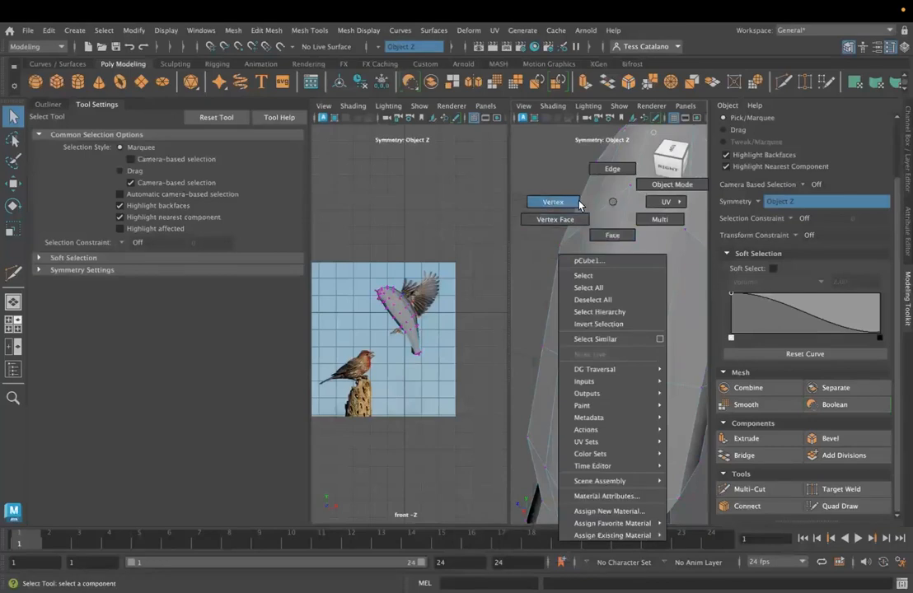
right_drag(616, 164, 617, 164)
alt+drag(639, 266, 796, 302)
key(w)
click(659, 178)
drag(664, 226, 694, 211)
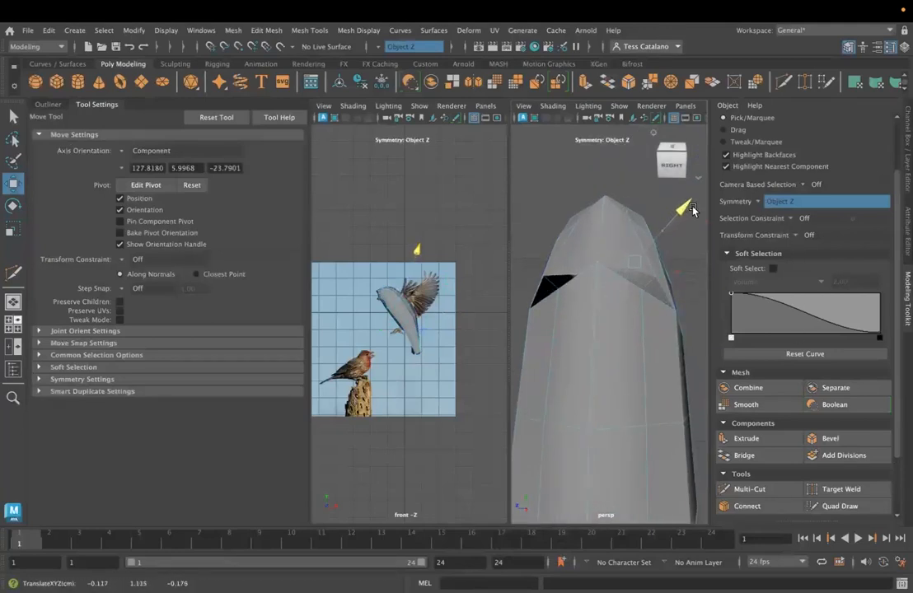
key(ctrl+z)
- Turn symmetry off and pull the unjoined edge on one side of the upper back away from the body
right_drag(581, 228, 574, 196)
click(416, 47)
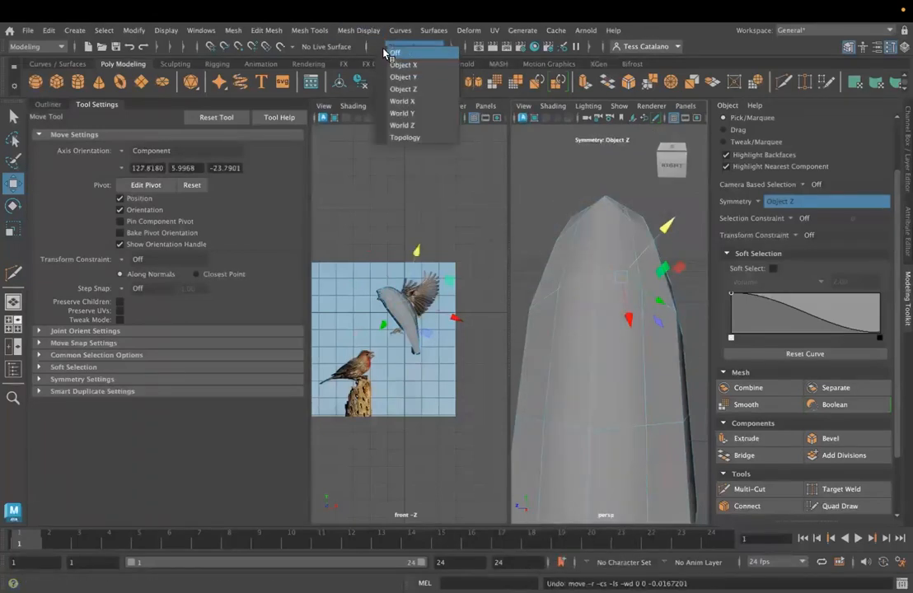
click(395, 52)
click(581, 277)
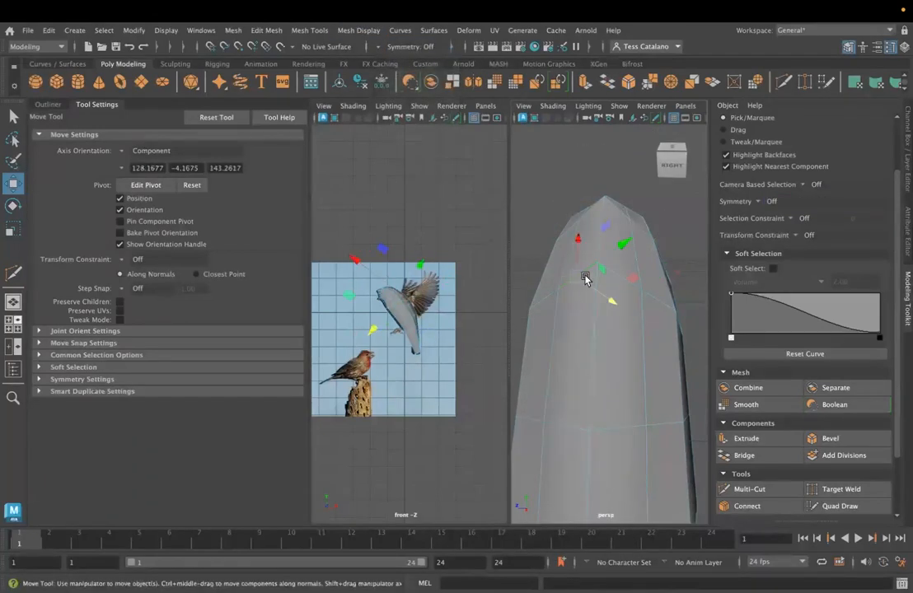
drag(604, 300, 549, 260)
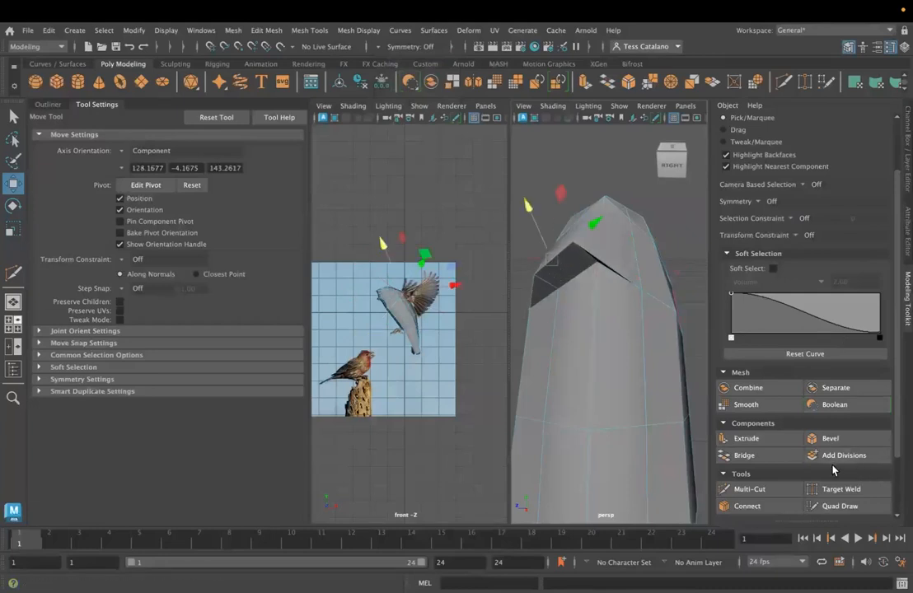
- Close the gap on the upper back by joining the loose edge to the body with Target Weld
click(820, 489)
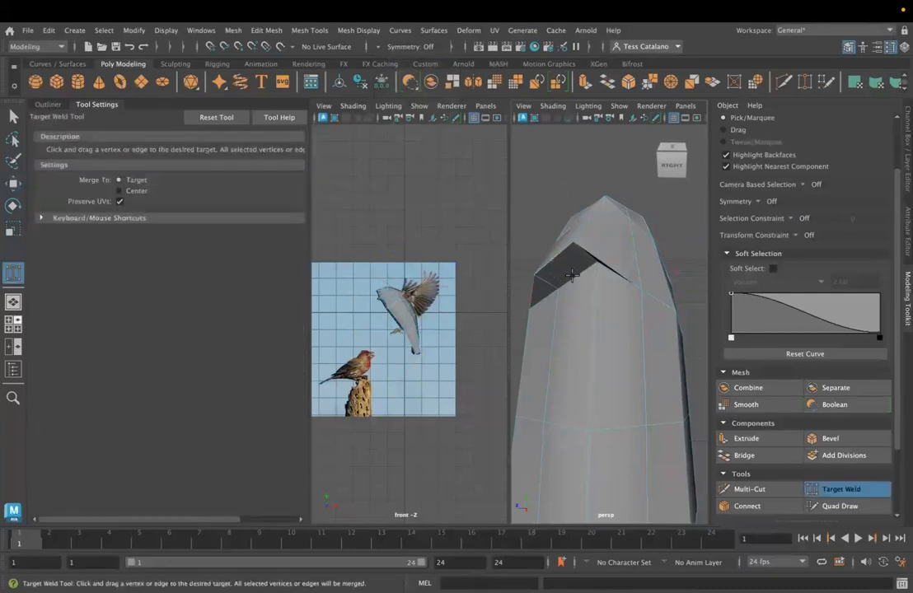
drag(573, 270, 610, 212)
key(ctrl+z)
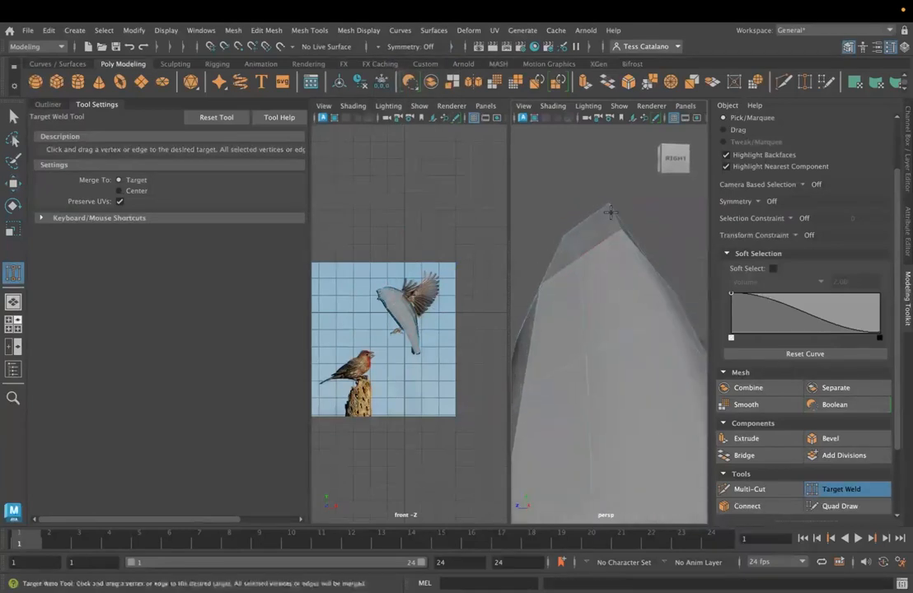
alt+drag(591, 286, 577, 300)
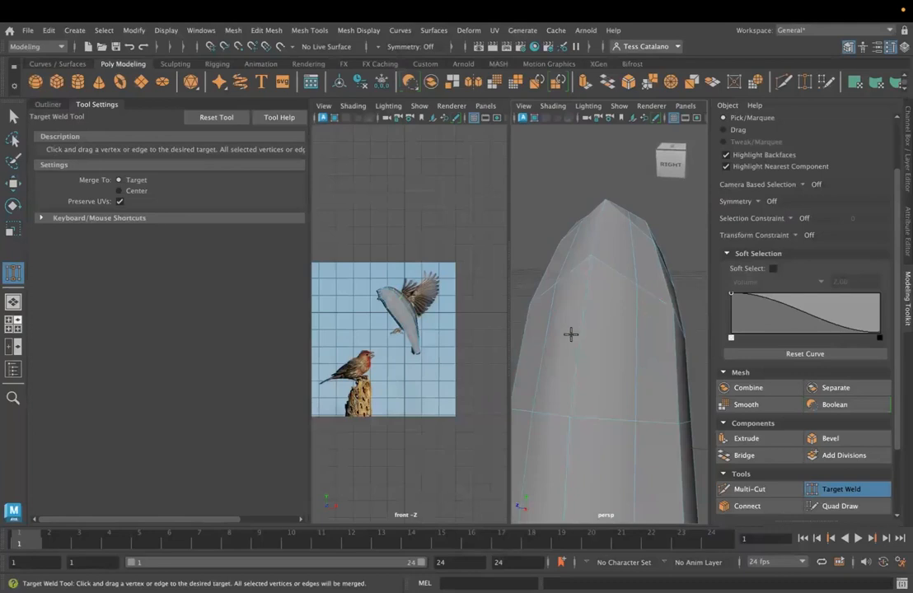
alt+drag(571, 334, 557, 313)
scroll(576, 328, down, 5)
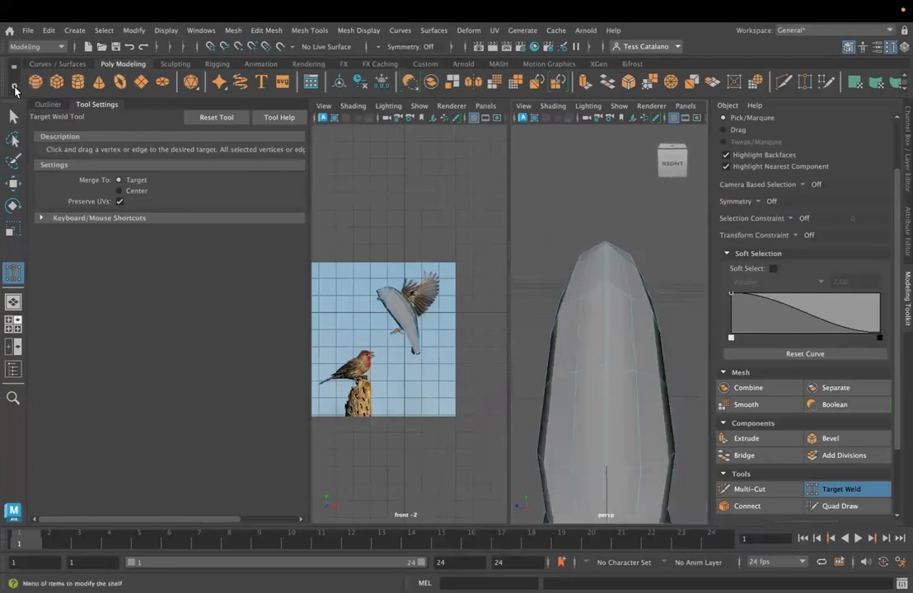
- Turn symmetry on along Object Z for the selection
click(14, 116)
click(389, 50)
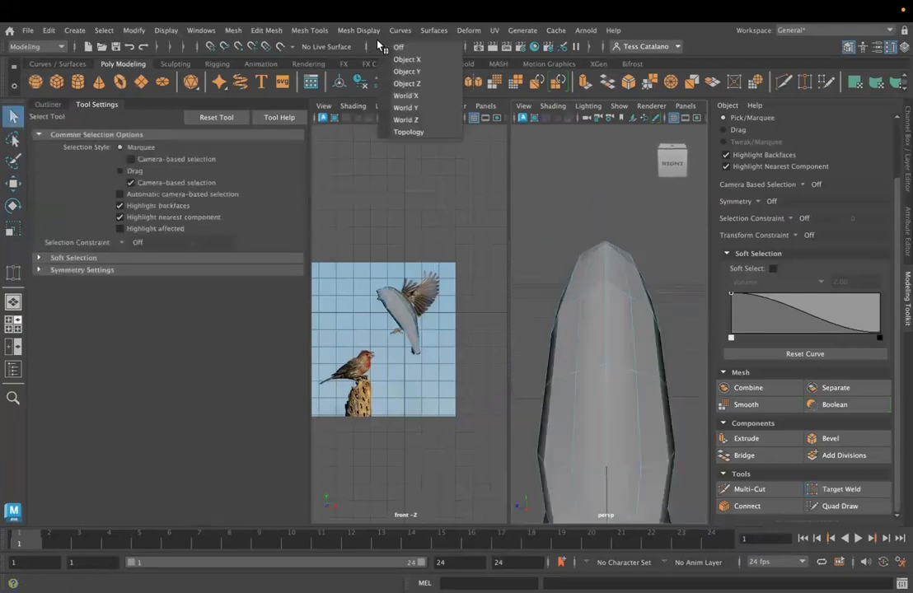
click(405, 87)
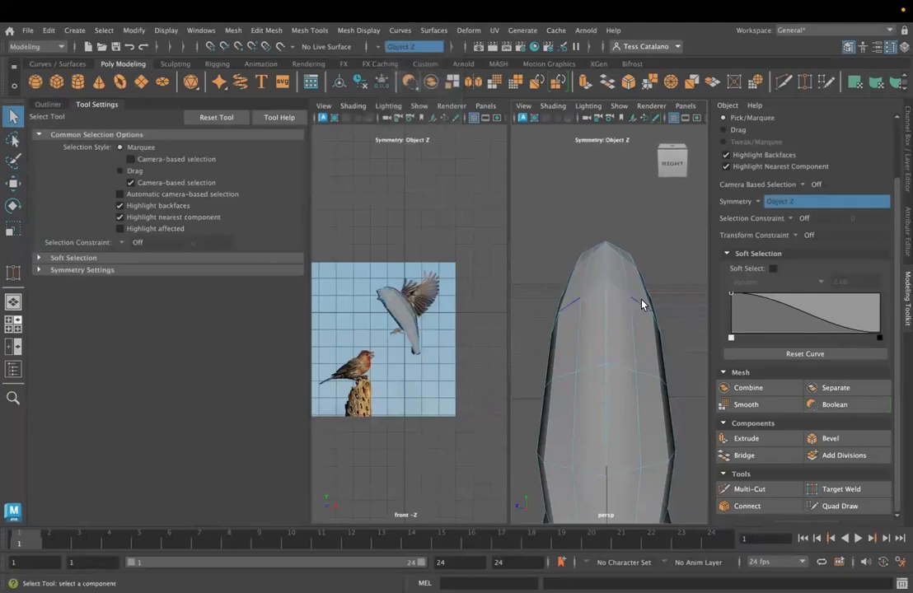
alt+drag(634, 403, 575, 361)
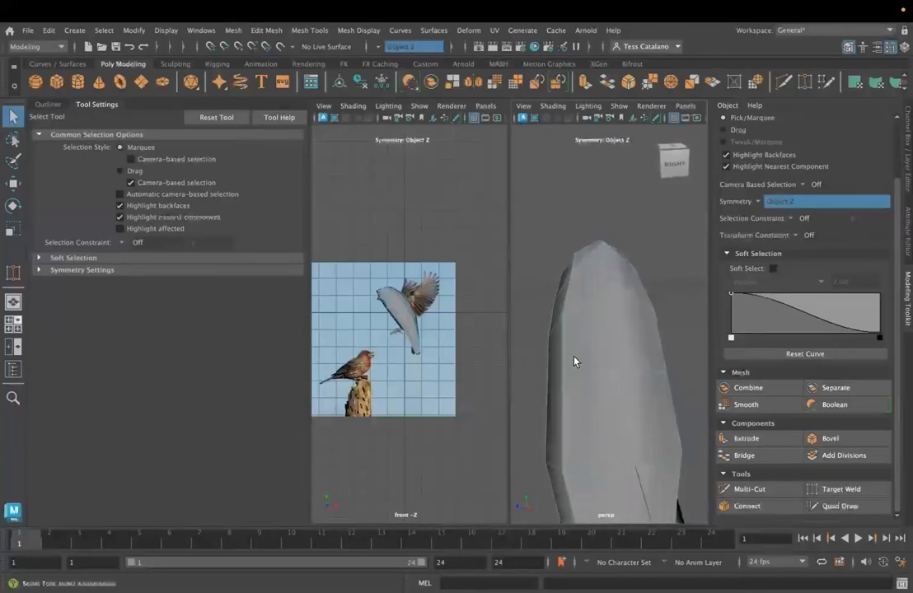
alt+drag(642, 418, 632, 440)
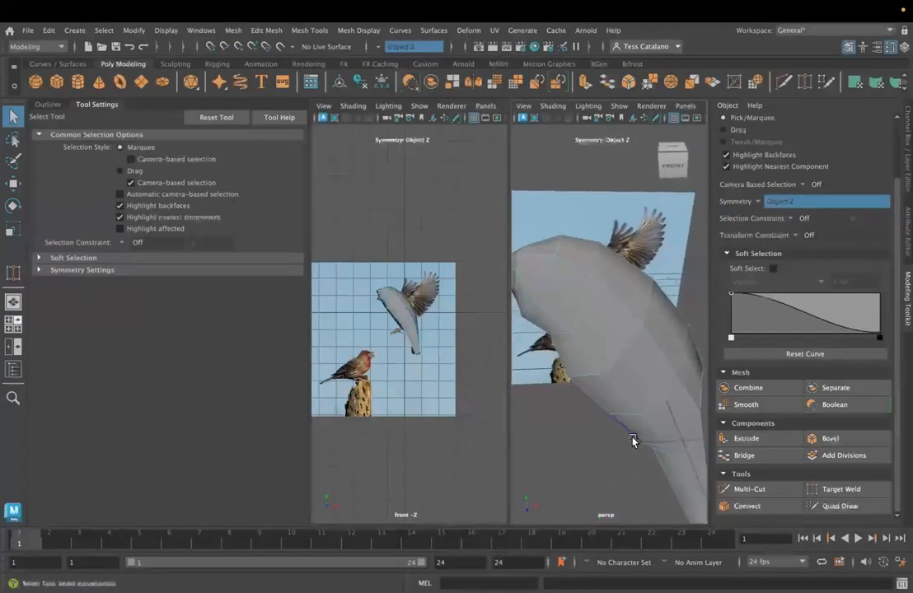
- Try the Component axis orientation for the Scale tool and set it to Object
key(r)
scroll(633, 439, down, 5)
click(115, 152)
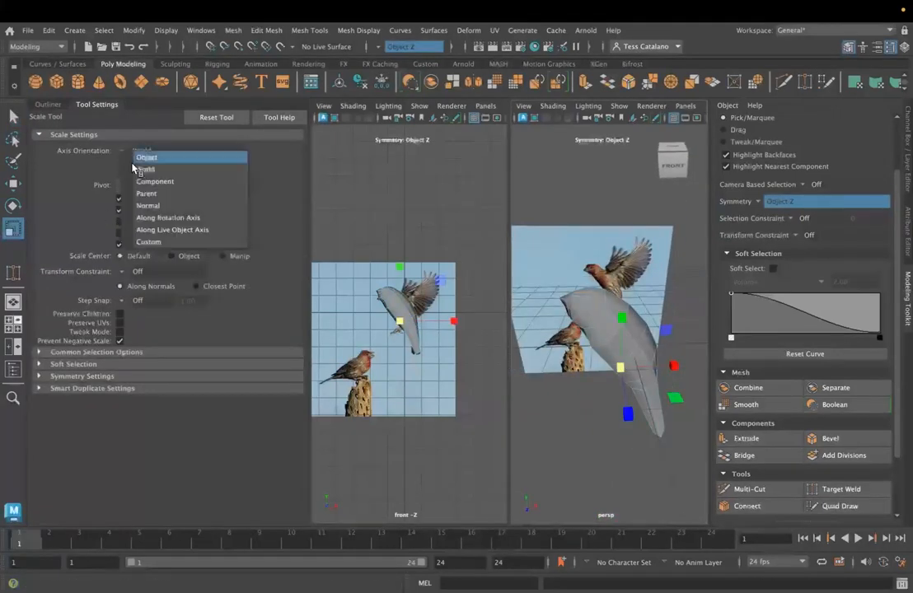
click(156, 180)
mouse_move(585, 403)
alt+mouse_down()
mouse_move(577, 416)
mouse_move(603, 409)
mouse_move(579, 397)
alt+mouse_up()
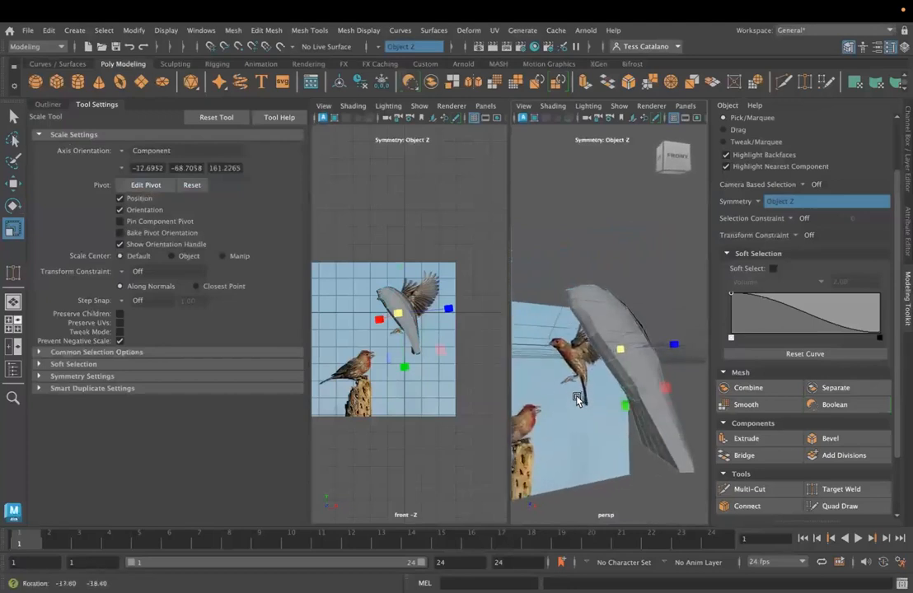
click(121, 153)
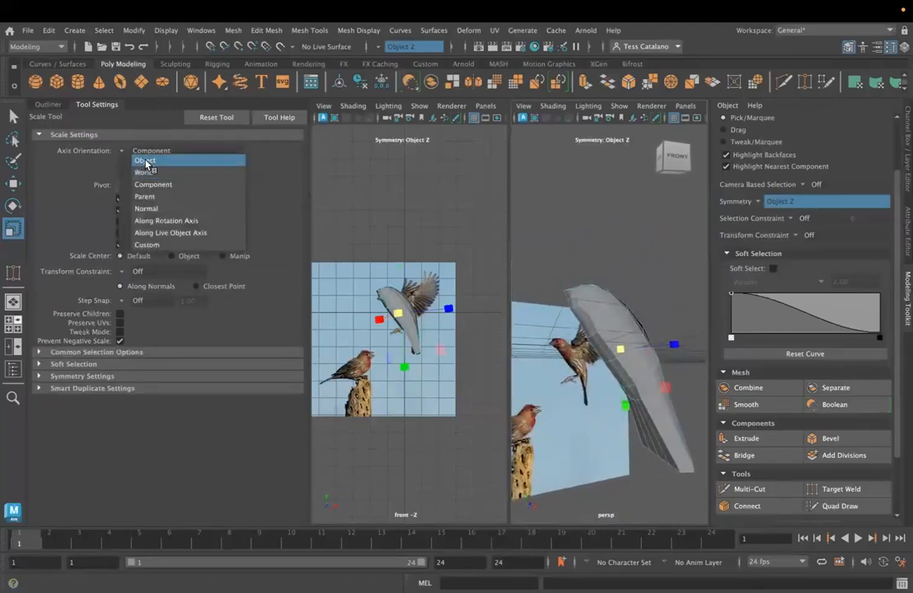
click(146, 161)
- Switch to vertex selection and move the mirrored vertices on the underside where the body meets the tail
alt+drag(635, 354, 636, 411)
right_drag(640, 415, 578, 230)
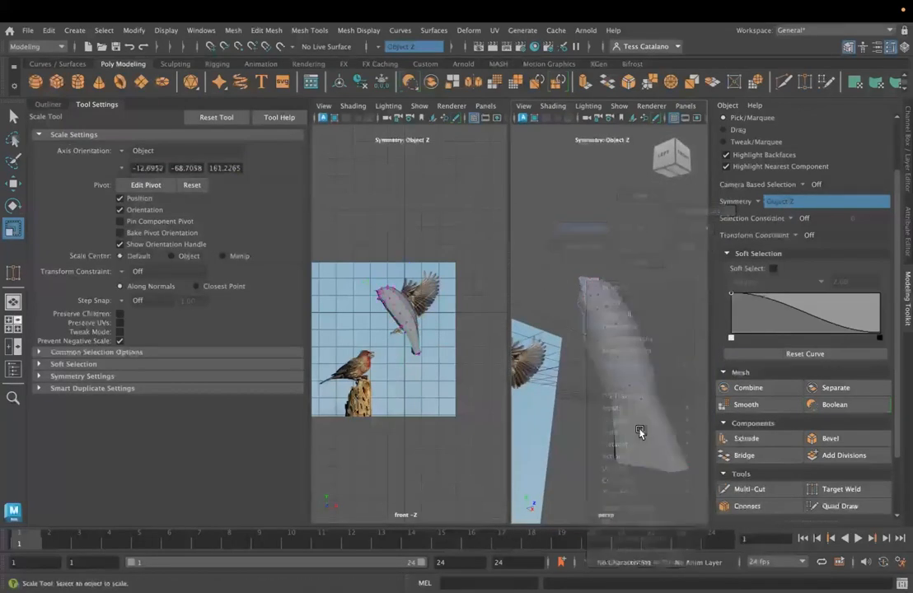
click(633, 402)
alt+drag(656, 452, 639, 379)
click(627, 344)
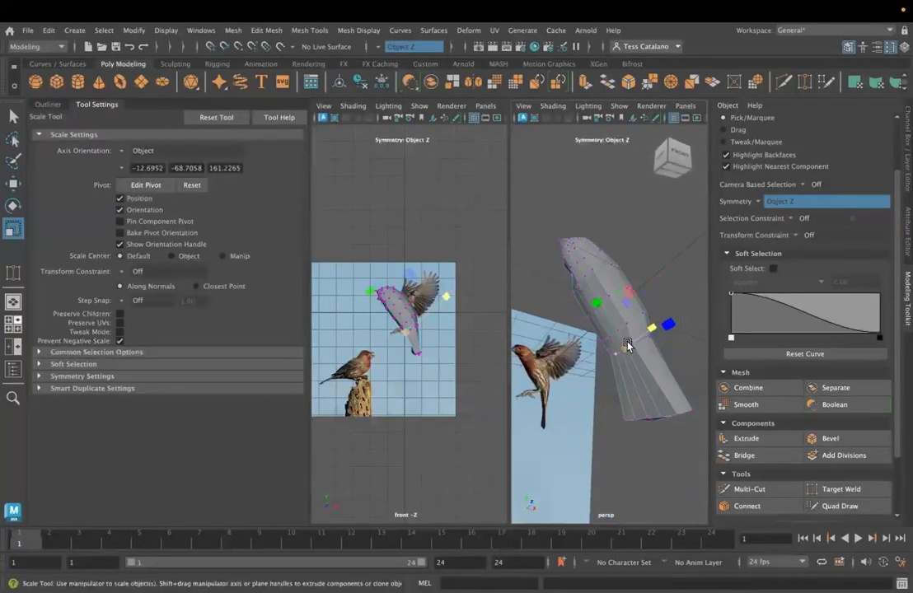
scroll(626, 386, up, 3)
key(q)
scroll(638, 381, up, 4)
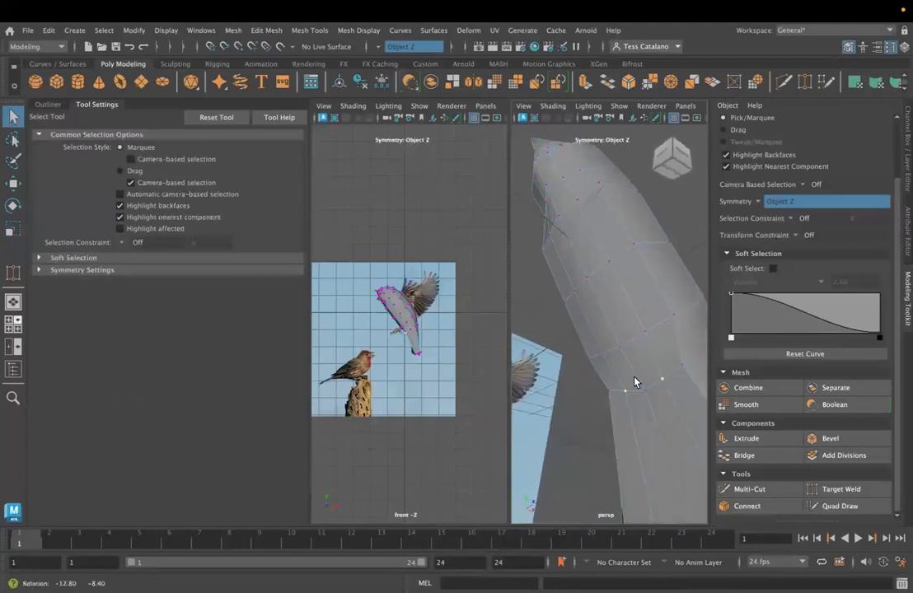
alt+drag(633, 421, 587, 430)
key(w)
drag(515, 409, 551, 394)
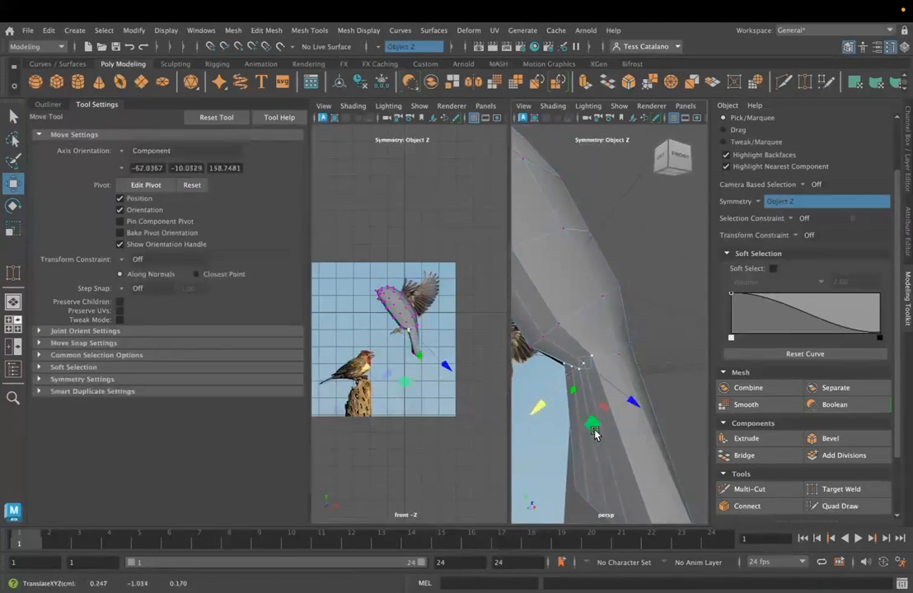
alt+drag(593, 430, 623, 422)
- Set the Move tool's axis orientation to Object and shift the next mirrored vertex pair at the tail base
click(616, 353)
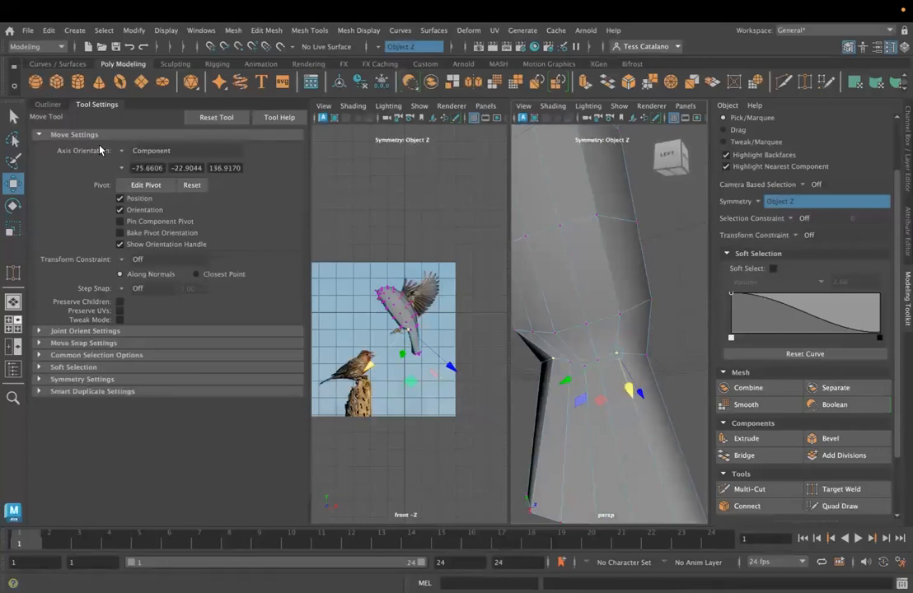
click(132, 152)
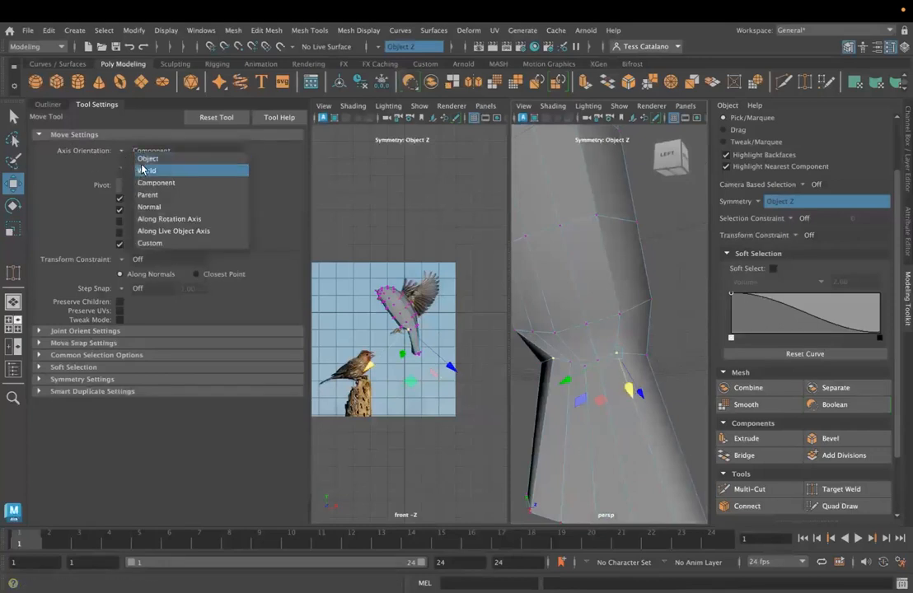
click(143, 171)
drag(604, 296, 609, 303)
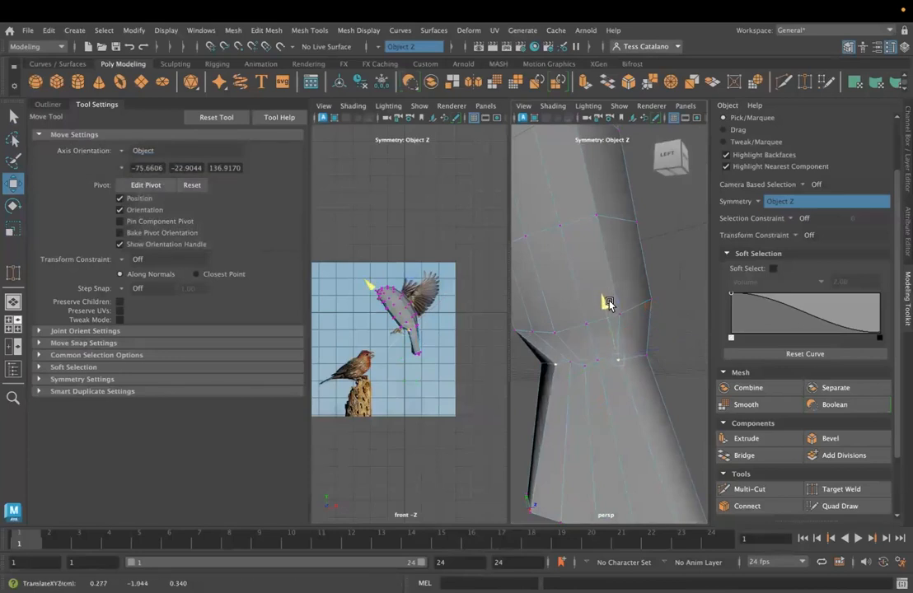
drag(599, 375, 598, 361)
drag(579, 306, 582, 311)
mouse_move(580, 402)
alt+mouse_down()
mouse_move(616, 397)
mouse_move(466, 426)
mouse_move(506, 431)
mouse_move(573, 397)
mouse_move(582, 411)
mouse_move(580, 391)
alt+mouse_up()
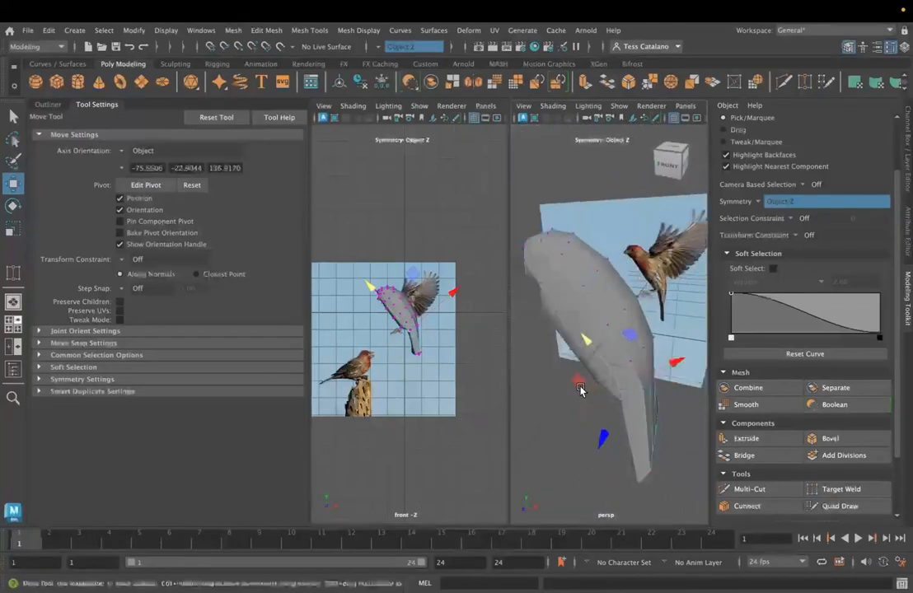
- Move the mirrored vertices on the sides of the upper body up towards the back
alt+drag(572, 317, 582, 309)
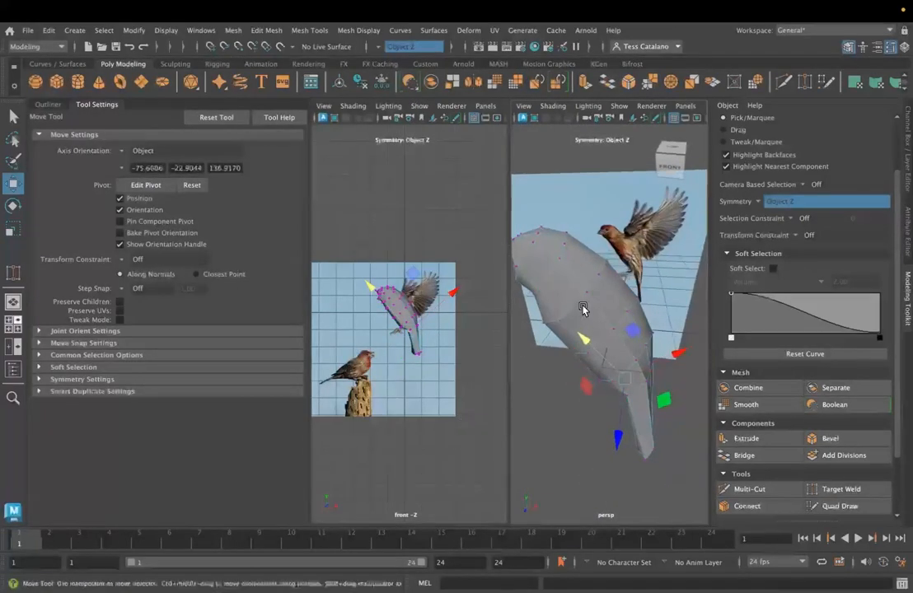
click(584, 292)
drag(540, 246, 529, 233)
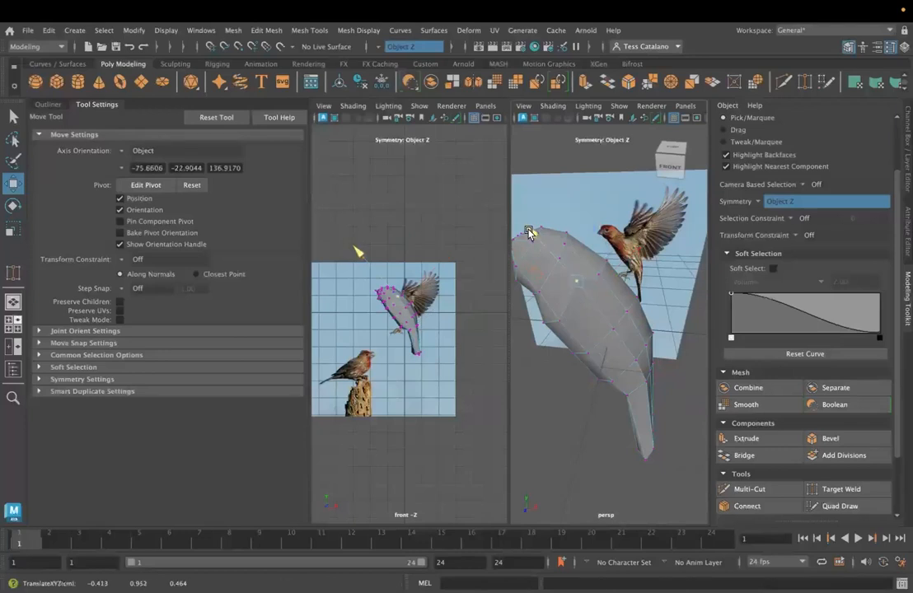
click(597, 278)
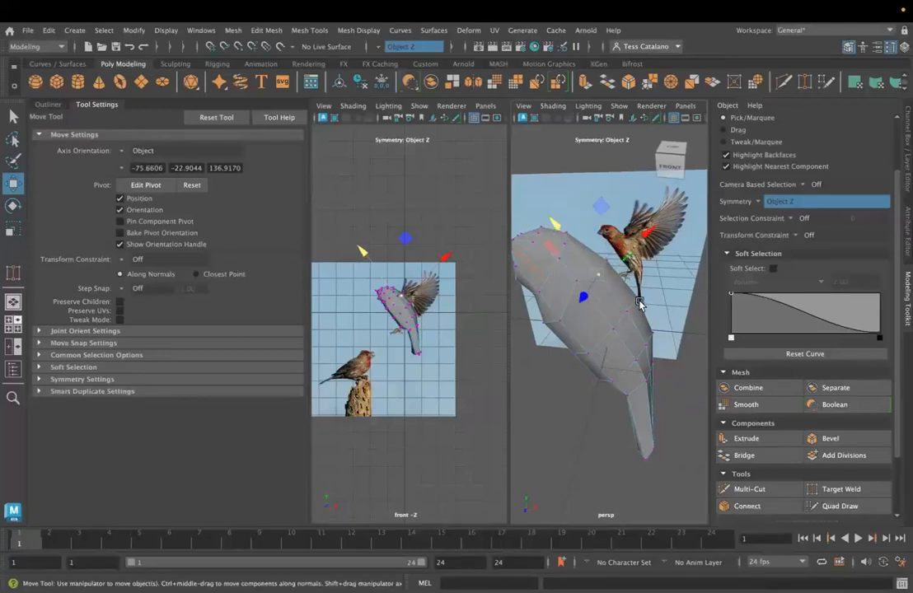
right_drag(601, 307, 594, 273)
click(598, 289)
alt+drag(591, 336, 679, 426)
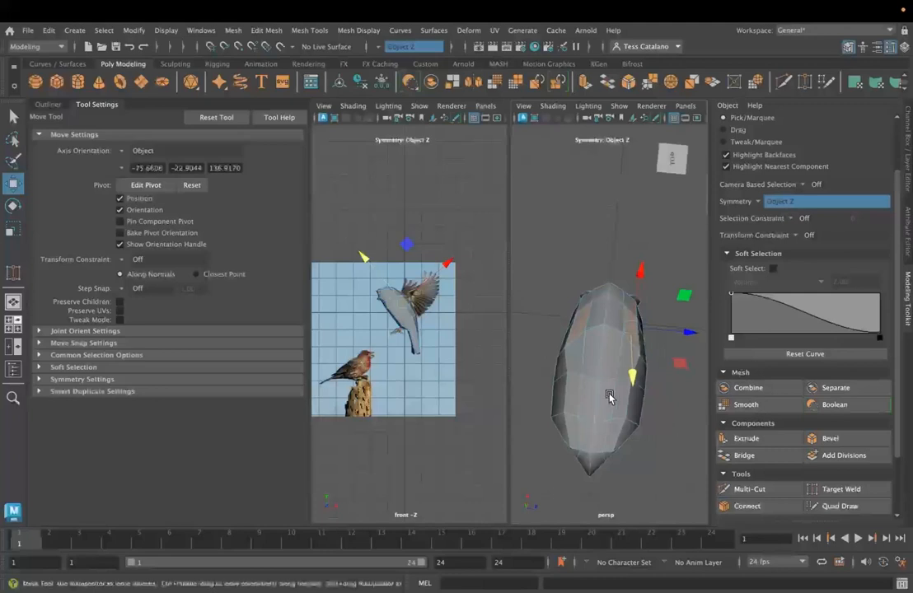
scroll(577, 385, up, 5)
alt+drag(569, 382, 616, 408)
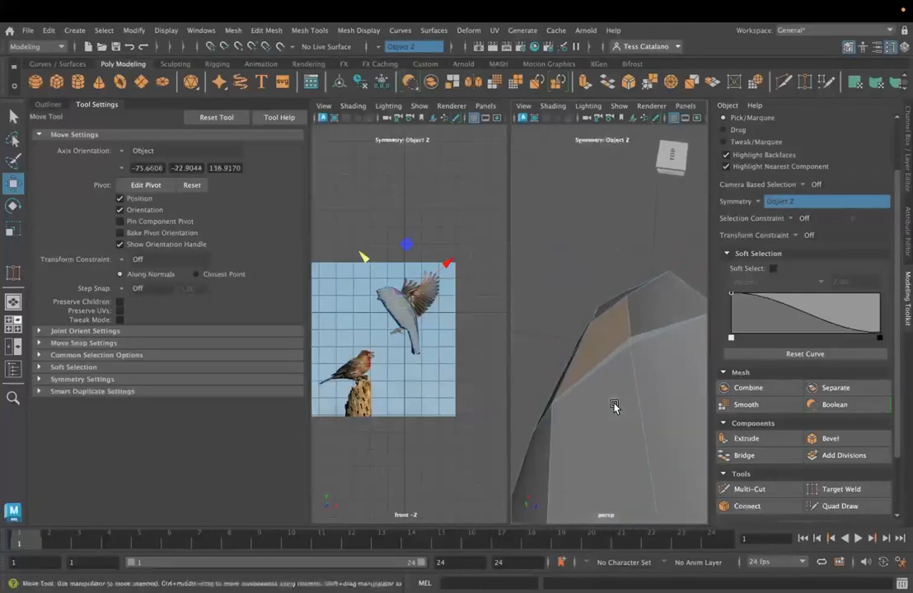
click(834, 489)
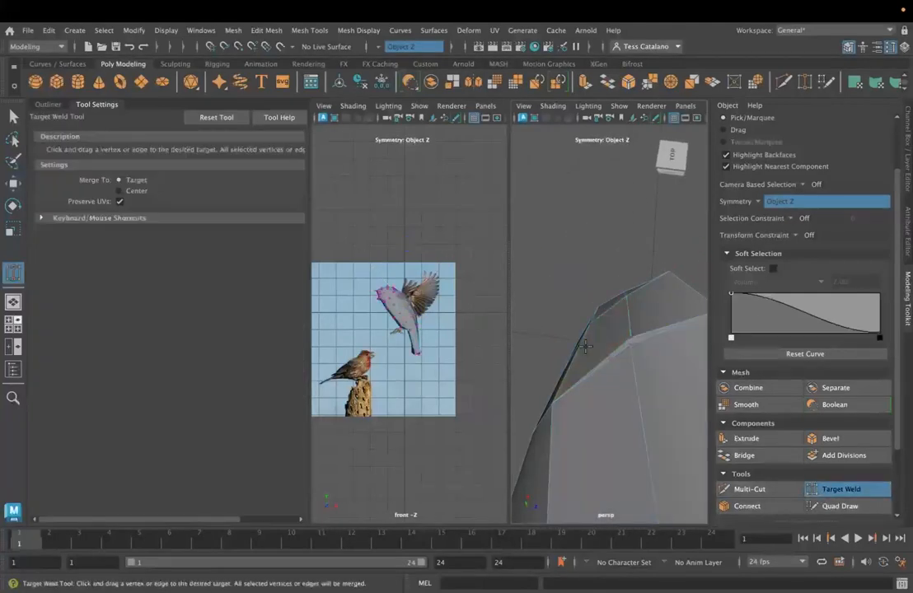
key(q)
- Extrude the mirrored faces on the sides of the upper back by a Local Translate Z of 1.515 and enlarge their ends
right_drag(595, 231, 597, 326)
click(599, 330)
mouse_move(606, 368)
alt+mouse_down()
mouse_move(594, 351)
mouse_move(607, 373)
mouse_move(673, 383)
mouse_move(593, 357)
alt+mouse_up()
click(746, 438)
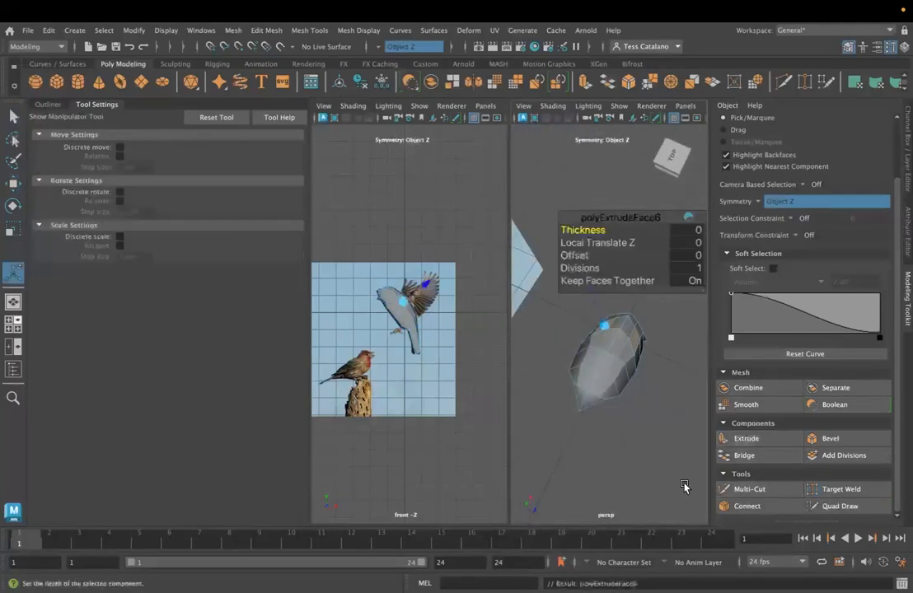
drag(595, 300, 546, 229)
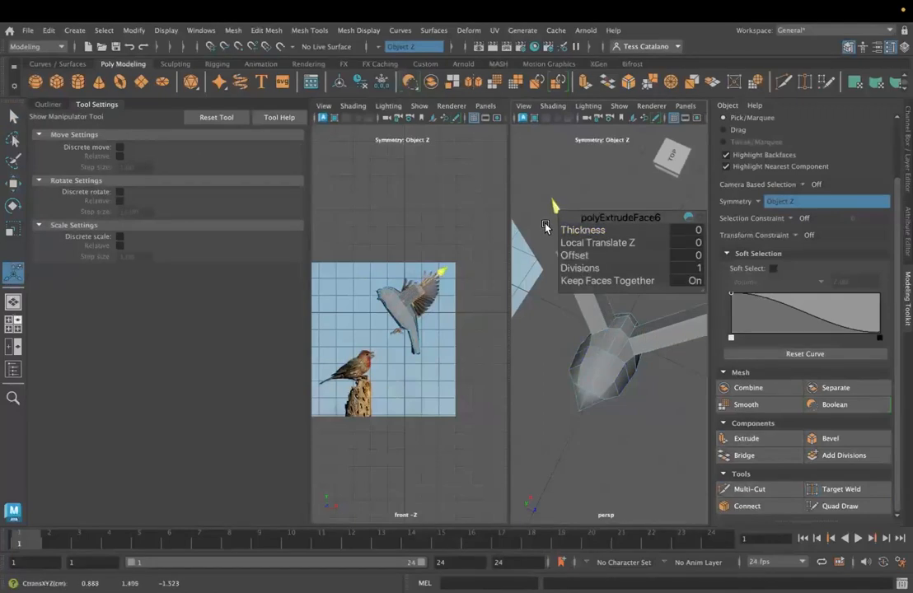
alt+drag(554, 269, 593, 452)
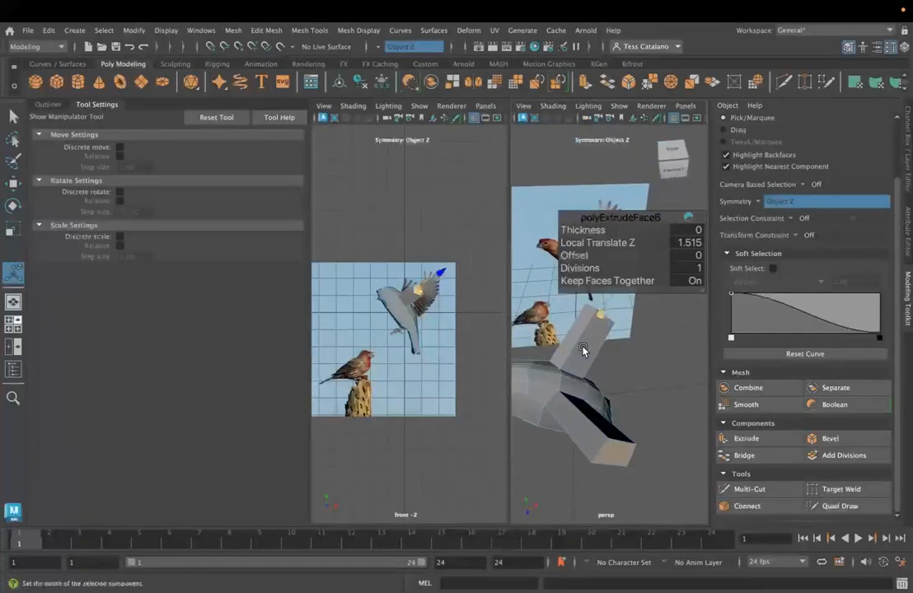
alt+drag(604, 320, 623, 454)
right_drag(581, 349, 567, 206)
- Move the mirrored end edges of the extruded wings to reshape the wings against the finch reference
click(615, 391)
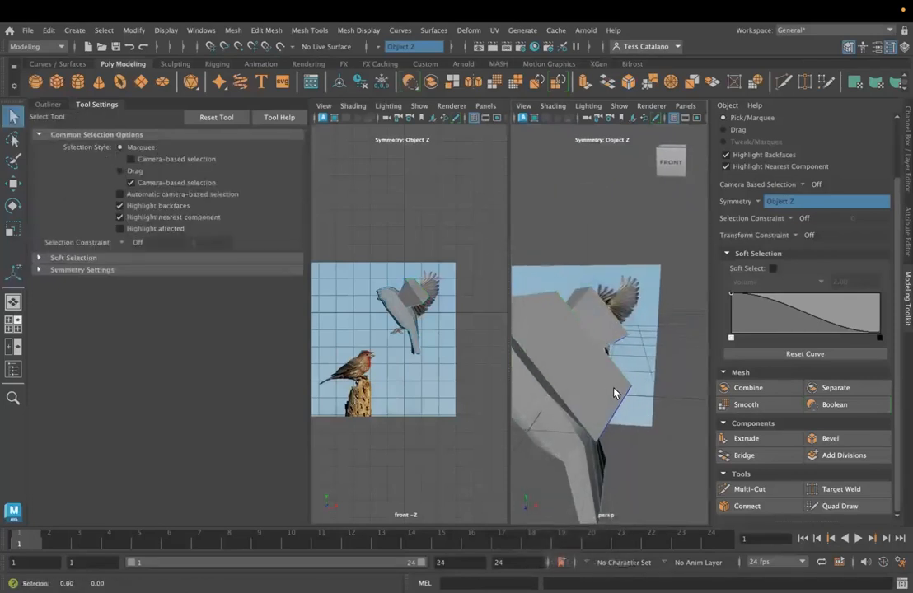
key(w)
drag(581, 363, 601, 361)
alt+middle_drag(601, 361, 521, 361)
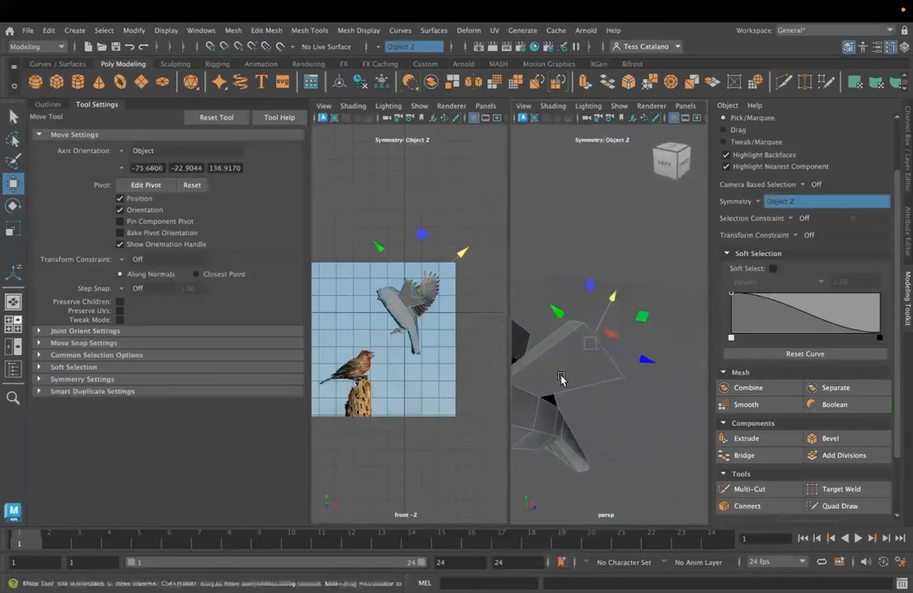
alt+drag(561, 378, 608, 390)
drag(683, 373, 634, 314)
scroll(660, 369, up, 5)
scroll(637, 378, down, 5)
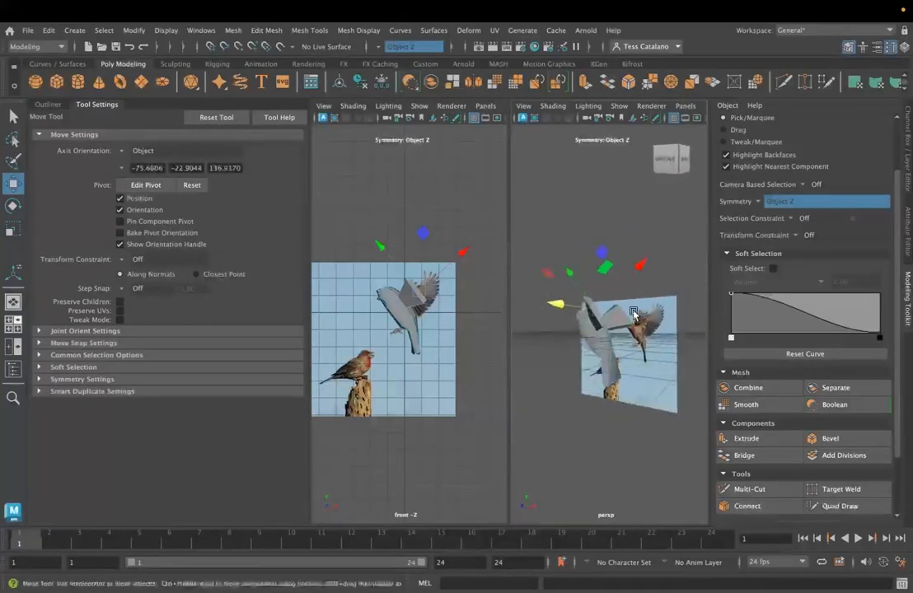
mouse_move(577, 320)
alt+mouse_down()
mouse_move(548, 326)
mouse_move(571, 332)
alt+mouse_up()
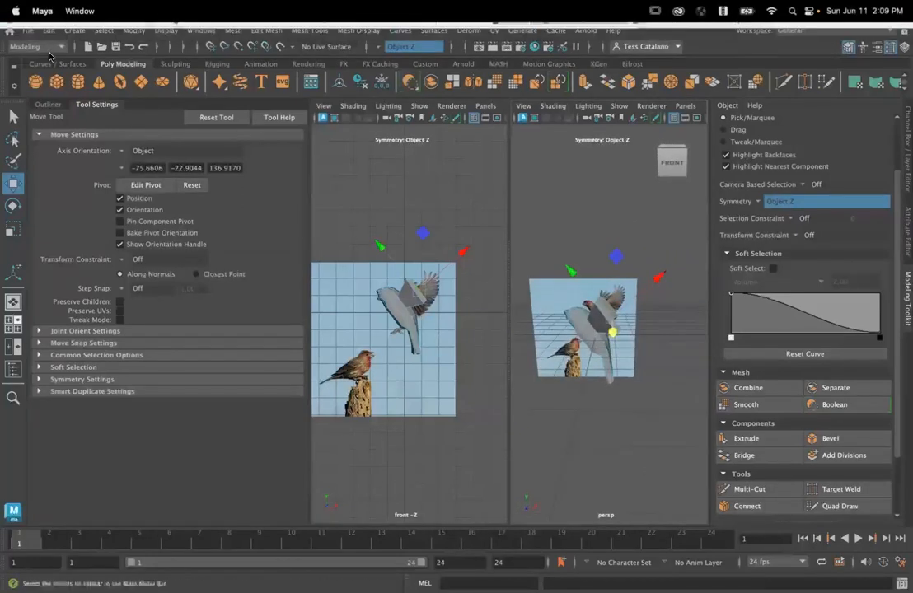
- Create a free image plane and open its attributes
click(75, 31)
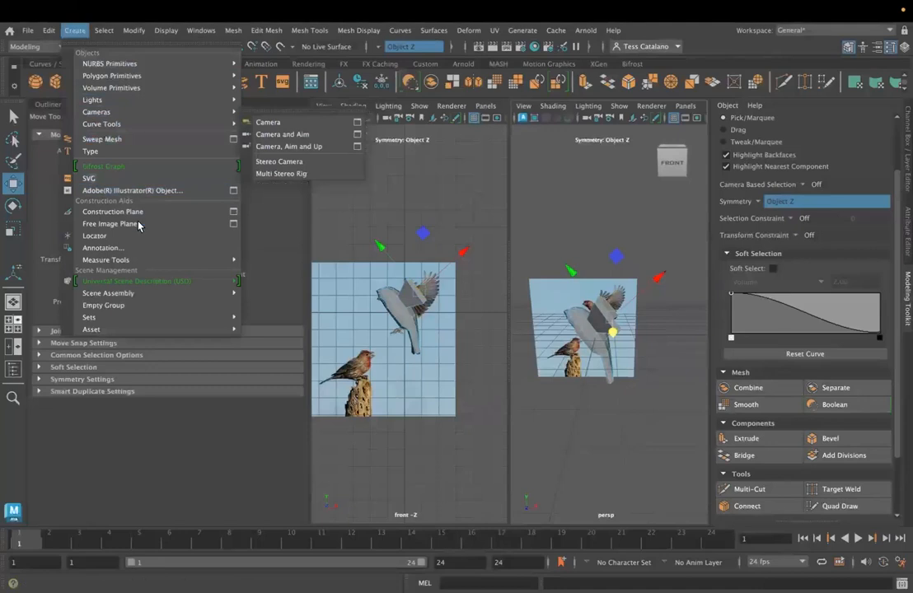
click(198, 224)
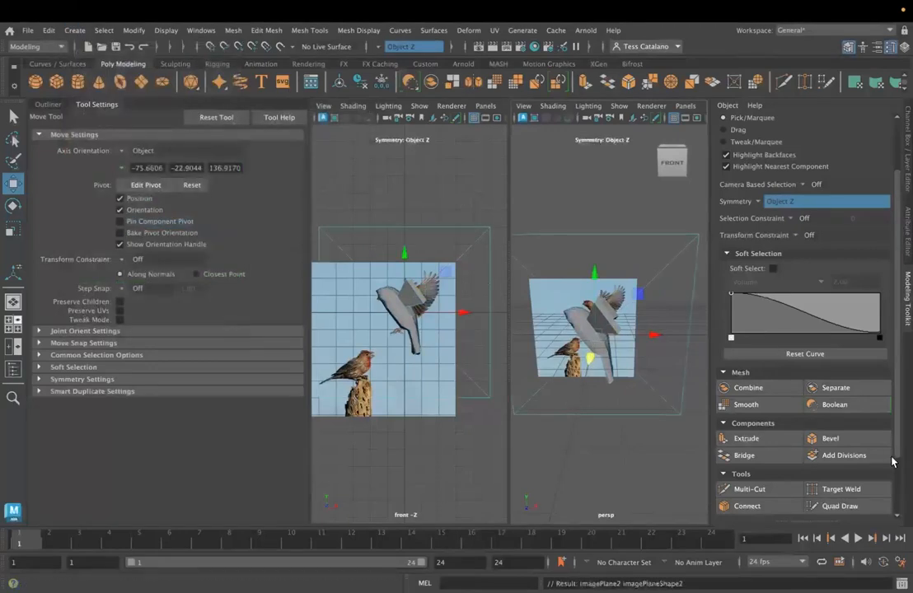
click(905, 235)
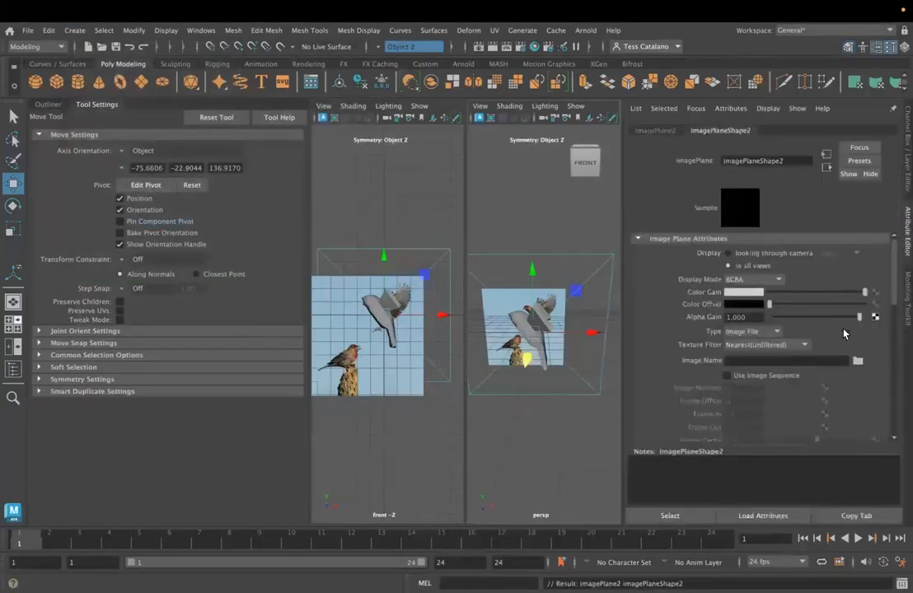
- Load the image file finch_1.jpeg from sourceimages into the new image plane
click(857, 360)
click(250, 205)
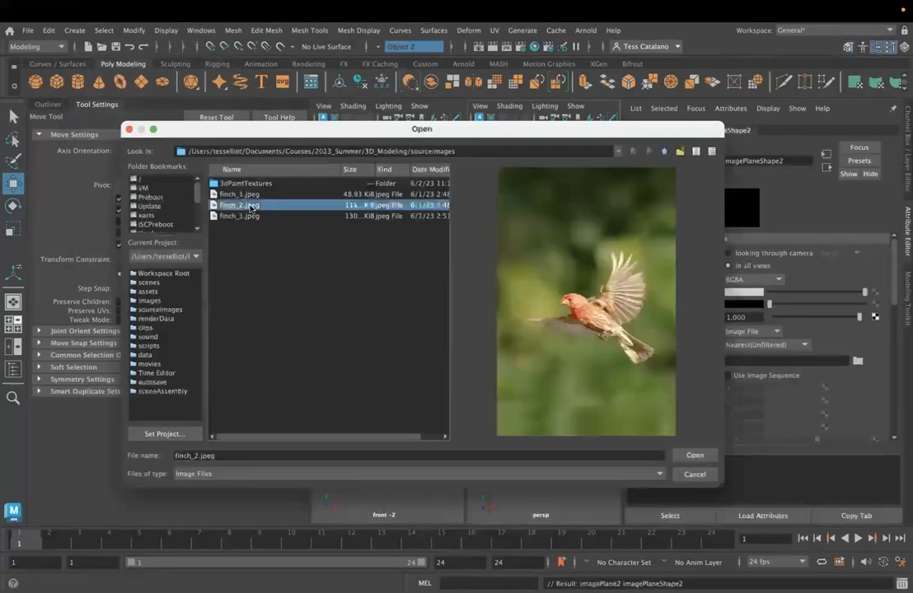
click(241, 194)
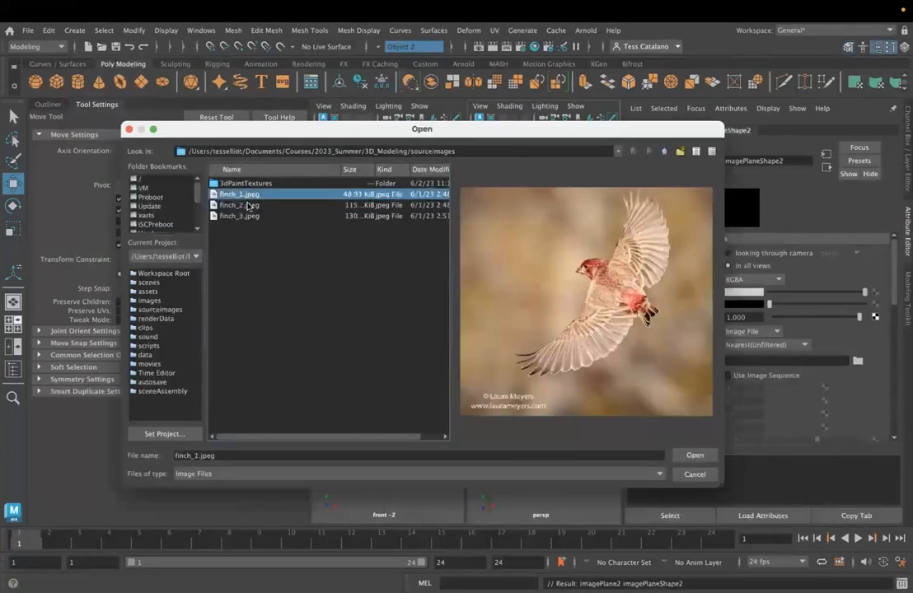
click(699, 459)
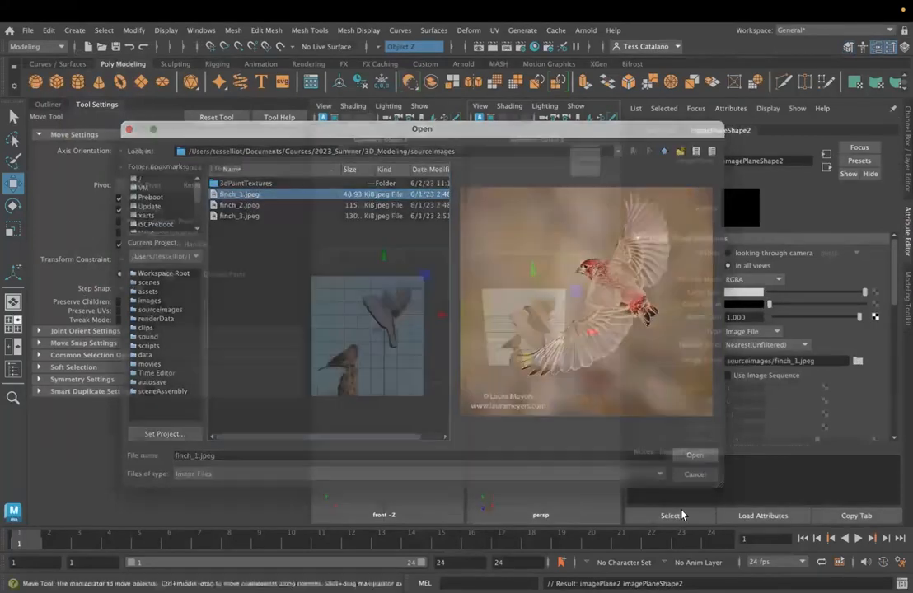
- Rotate the finch_1 image plane to face along the bird's length, setting Rotate Y to 90
alt+drag(580, 425, 516, 424)
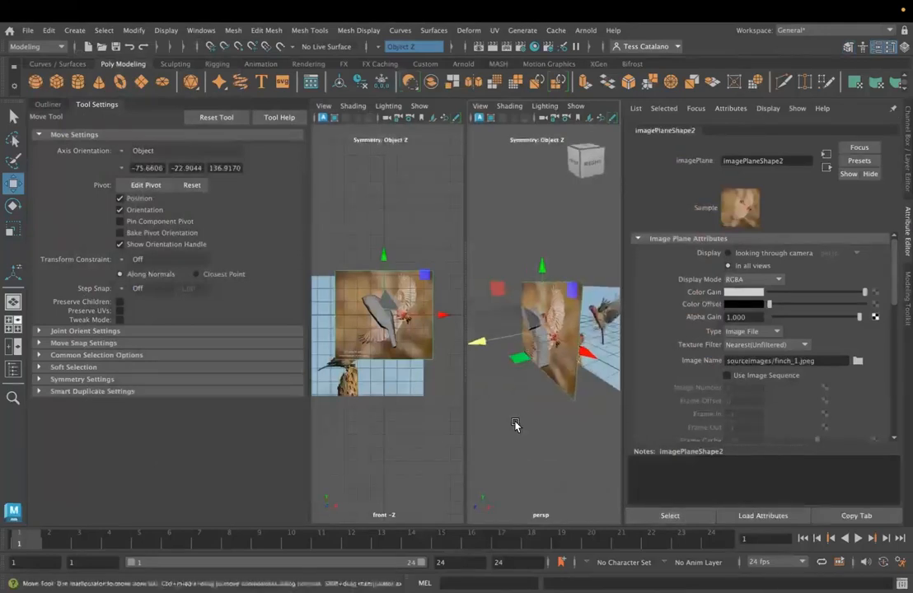
key(e)
drag(505, 353, 602, 350)
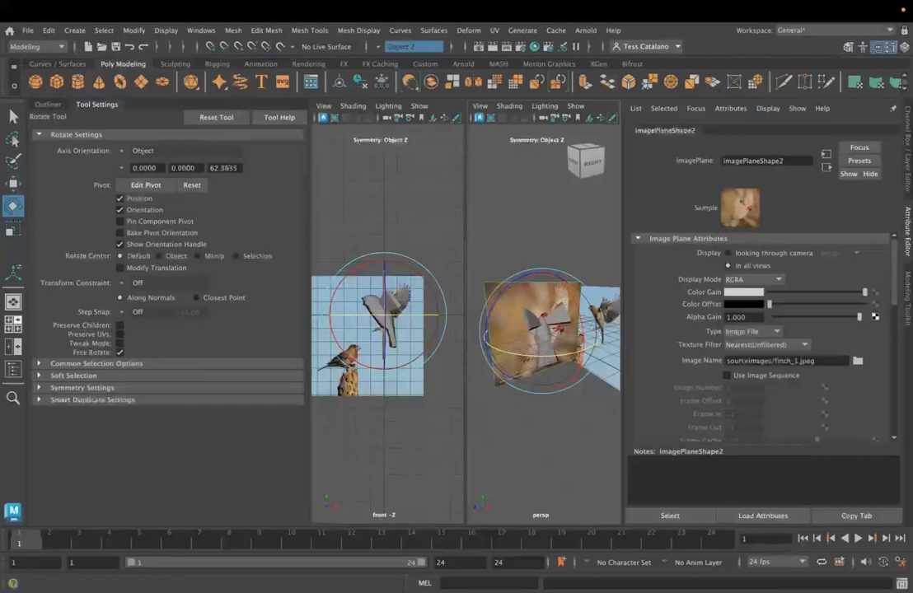
key(ctrl+a)
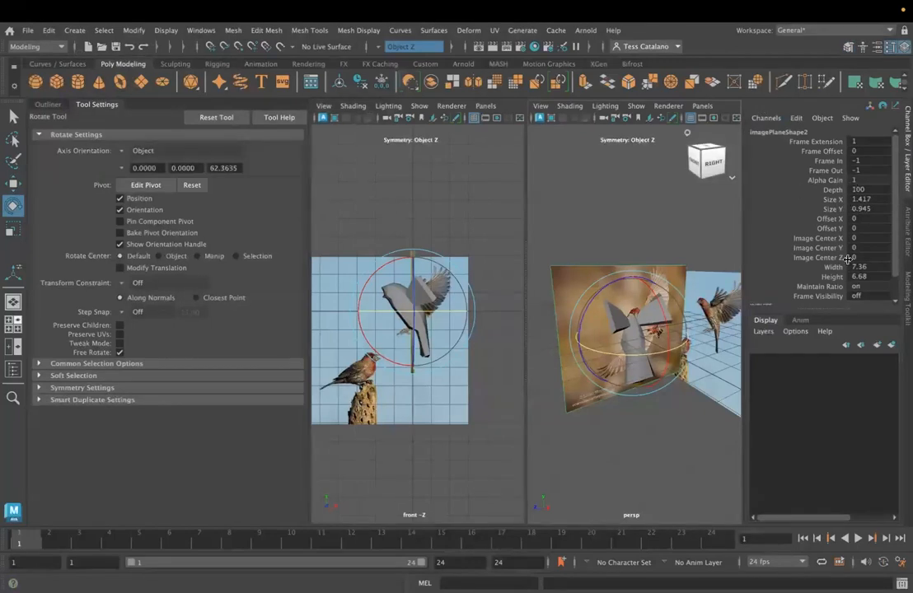
scroll(845, 284, down, 1)
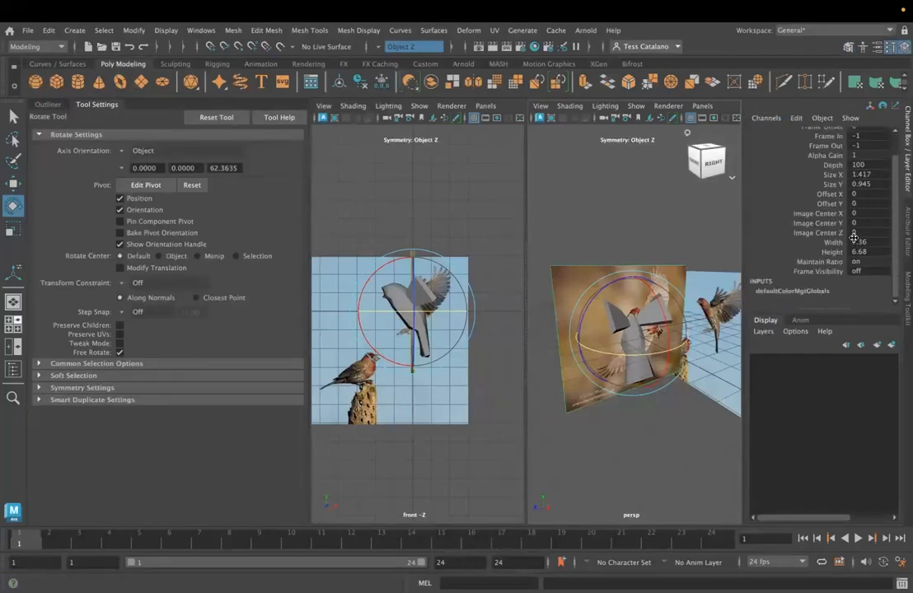
click(610, 449)
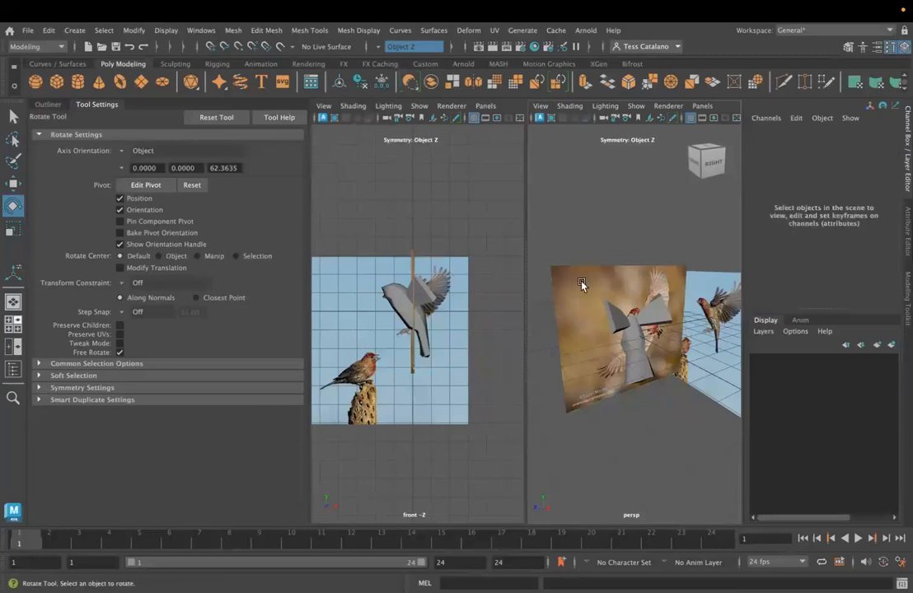
key(q)
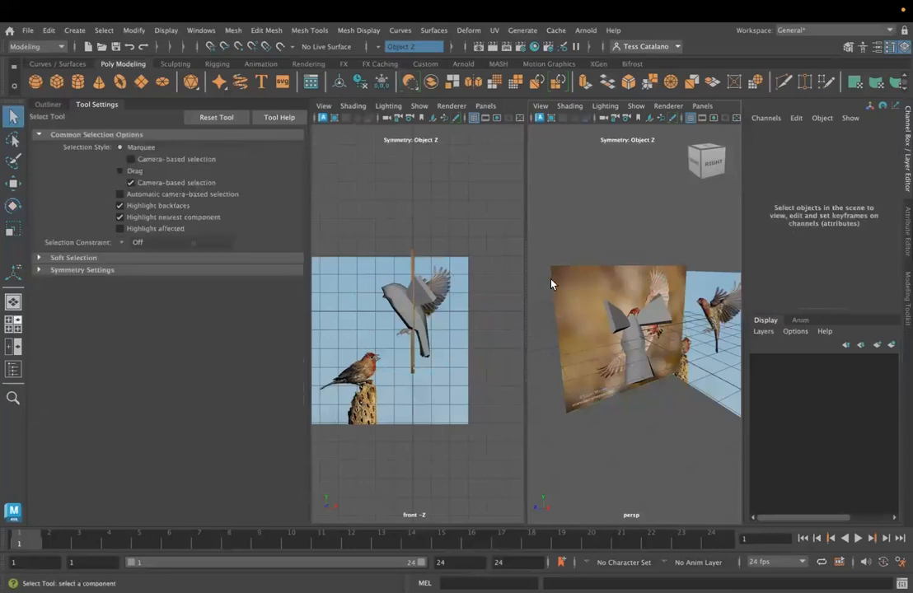
click(46, 105)
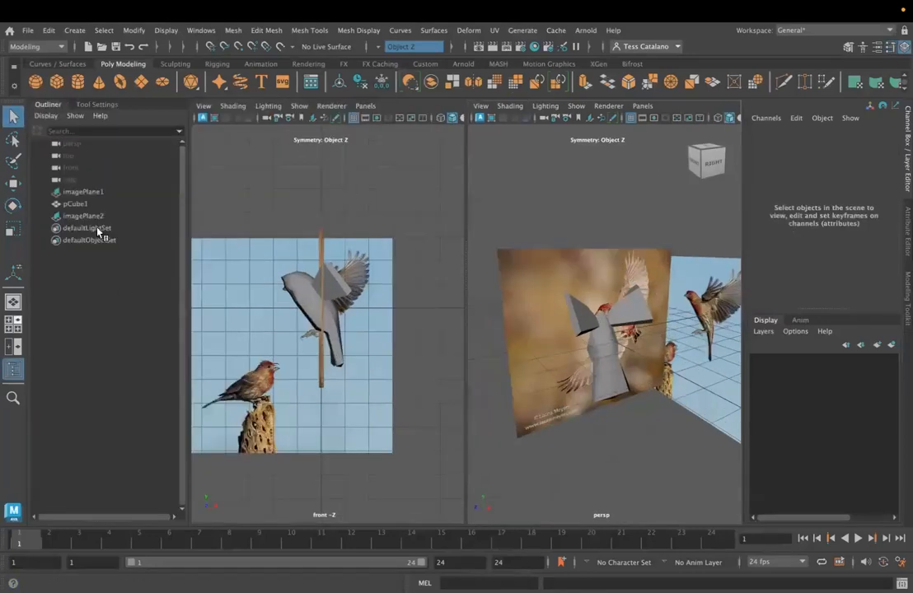
click(88, 216)
click(870, 180)
text(90)
key(Return)
- Move the finch_1 image plane in front of the bird, to a Translate X of about -5.98
key(w)
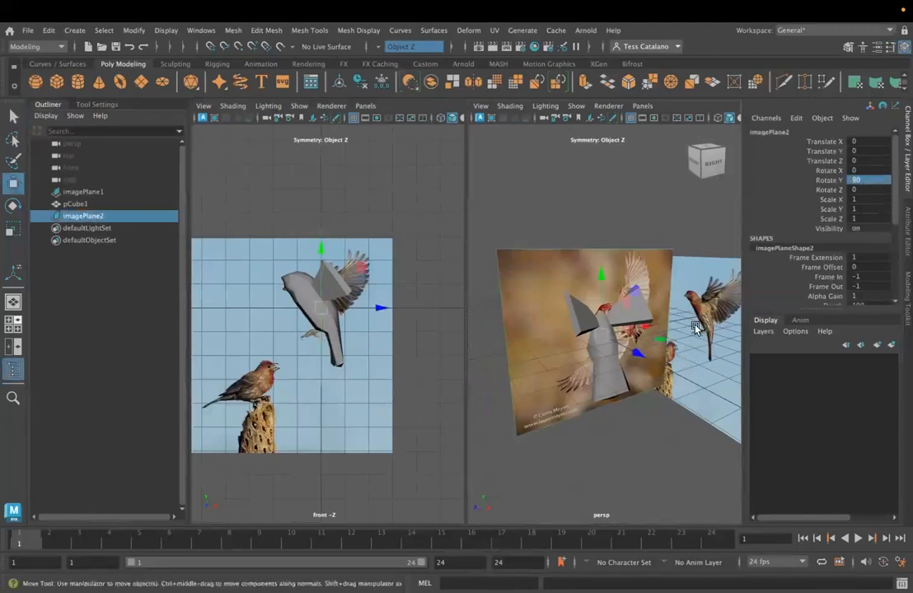
drag(651, 360, 522, 385)
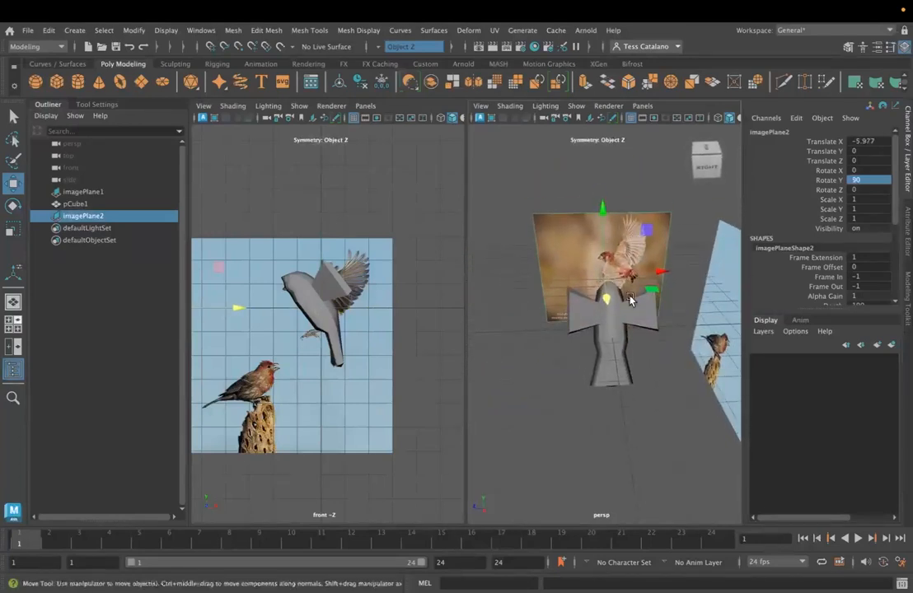
scroll(605, 358, up, 5)
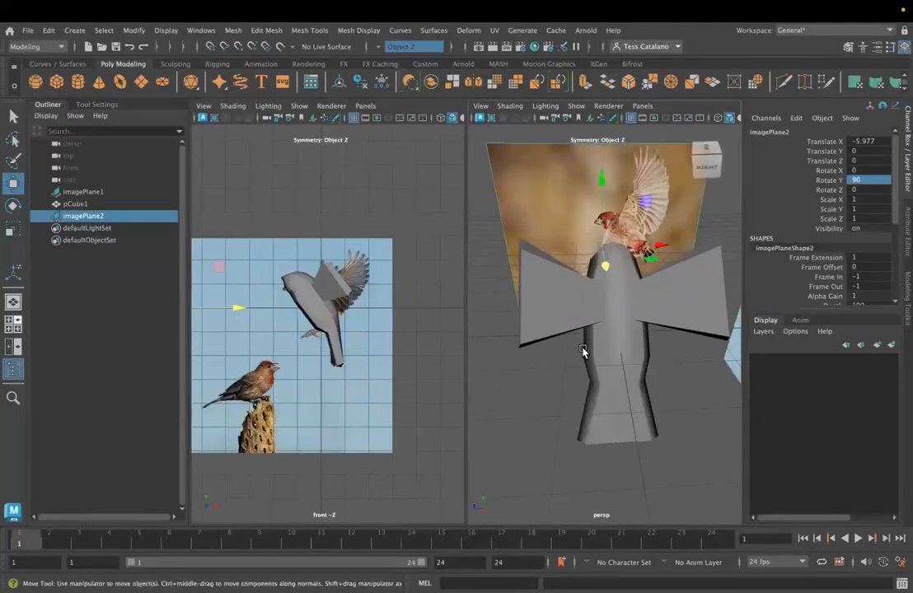
scroll(585, 352, down, 3)
- Select the bird model and insert an edge loop running lengthwise through the wings with the Insert Edge Loop tool
right_click(551, 307)
click(551, 307)
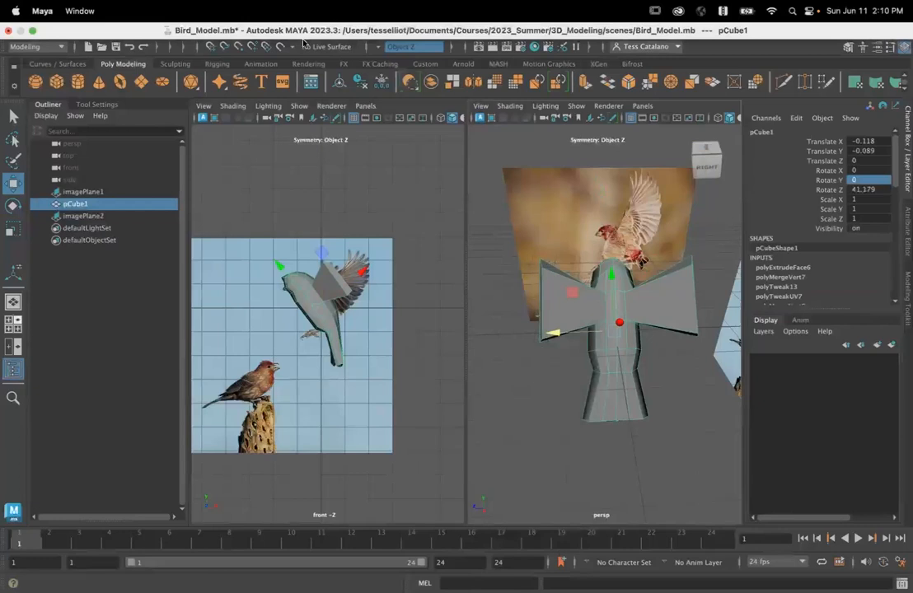
click(308, 31)
click(330, 122)
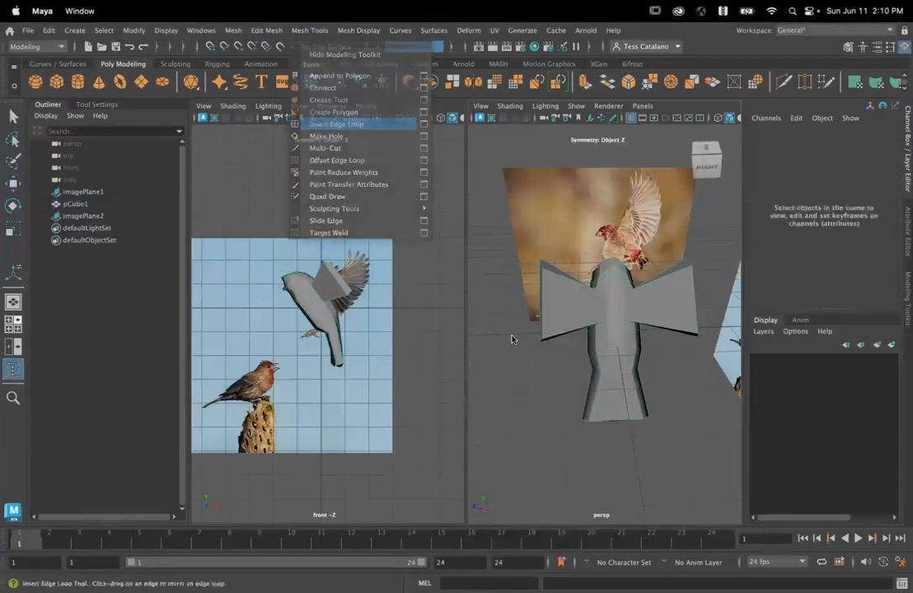
click(543, 307)
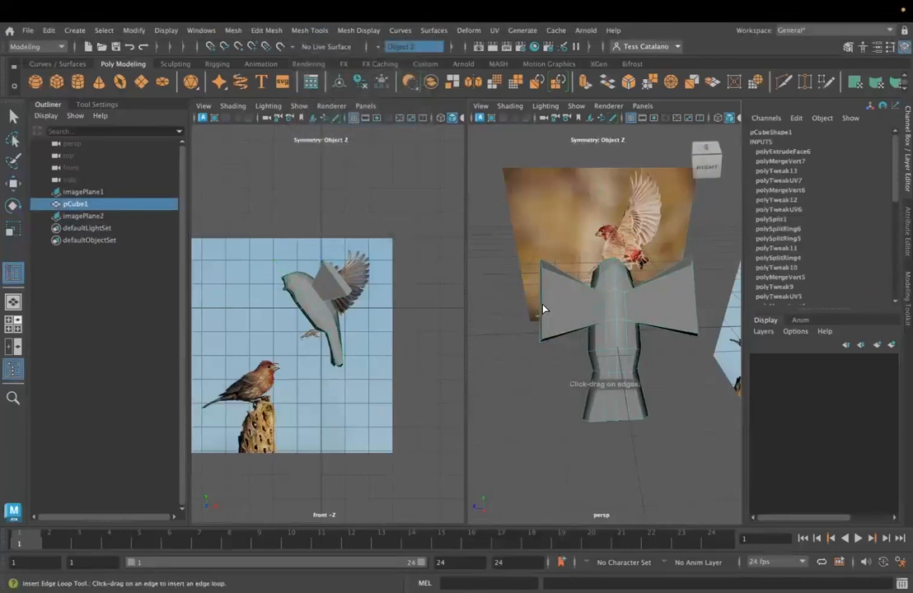
alt+drag(520, 353, 579, 318)
right_click(578, 228)
right_drag(563, 208, 570, 197)
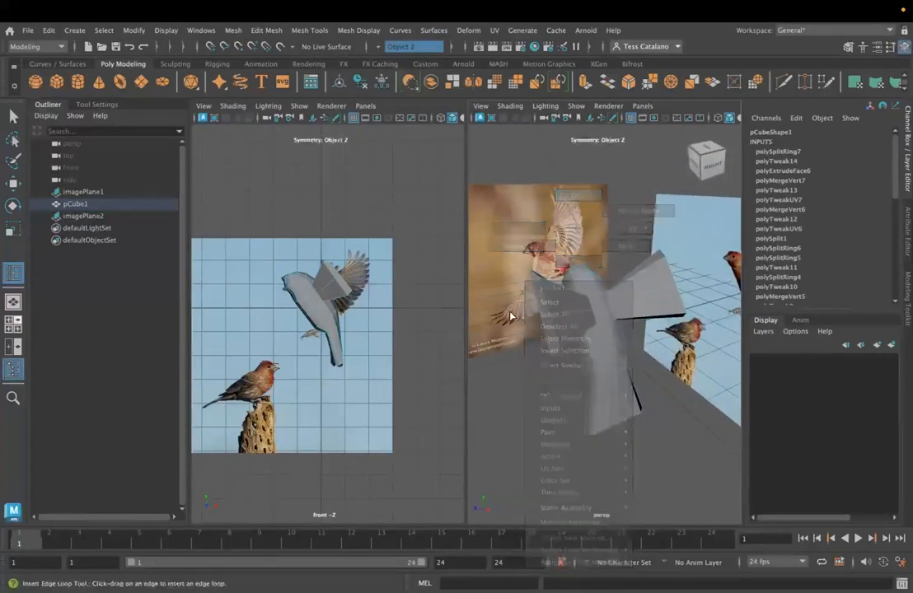
- Add two more lengthwise edge loops through the wings, undoing a misplaced one and placing it again
right_drag(549, 319, 548, 332)
alt+drag(549, 332, 632, 330)
right_drag(654, 228, 642, 212)
alt+drag(642, 214, 622, 292)
click(657, 320)
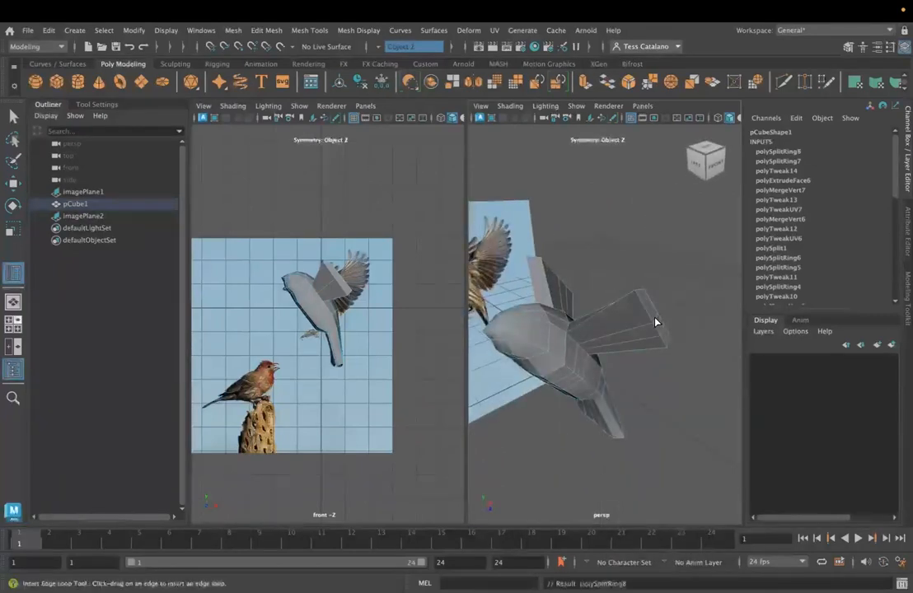
key(ctrl+z)
click(646, 322)
click(646, 313)
key(q)
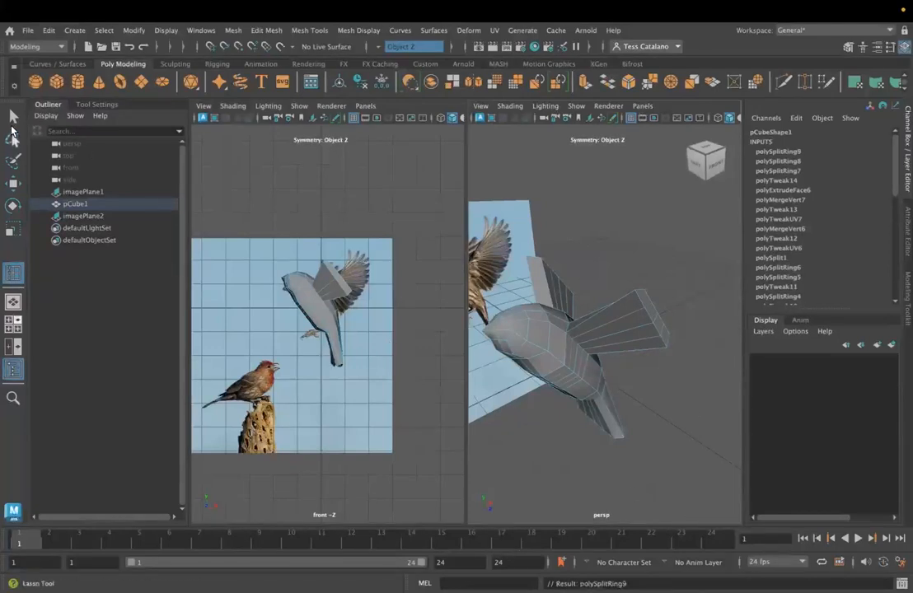
- Switch to vertices and move the mirrored vertices on the wing ends to reshape the wings' outer edges
right_drag(648, 229, 647, 198)
right_drag(665, 332, 623, 227)
alt+drag(638, 313, 520, 302)
click(529, 295)
key(w)
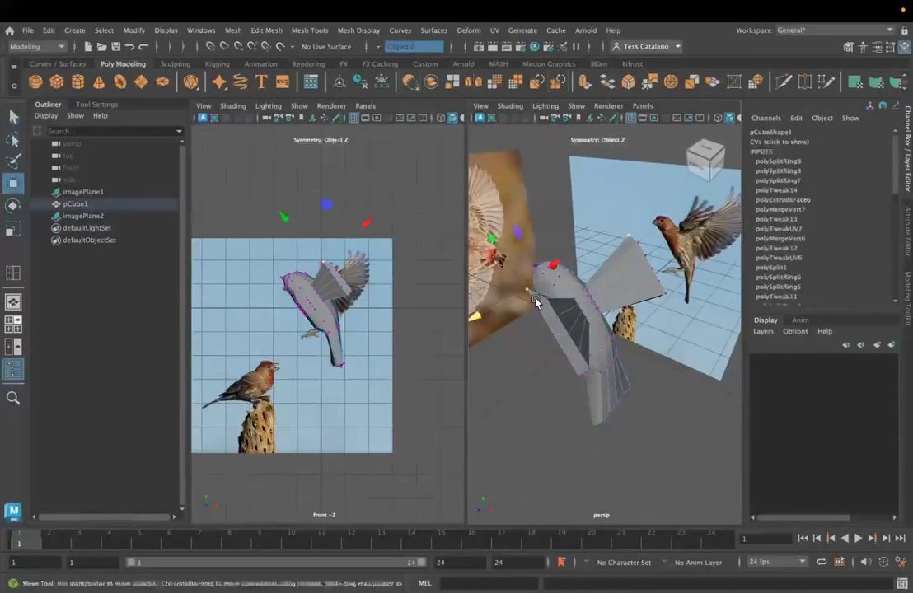
drag(497, 249, 502, 266)
drag(542, 317, 566, 388)
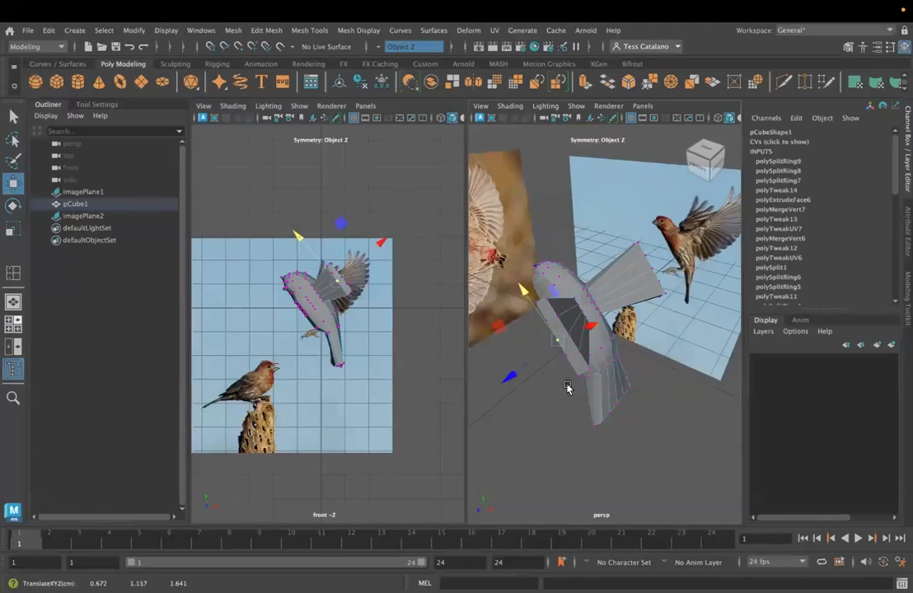
click(569, 361)
drag(531, 313, 599, 309)
alt+drag(658, 359, 594, 352)
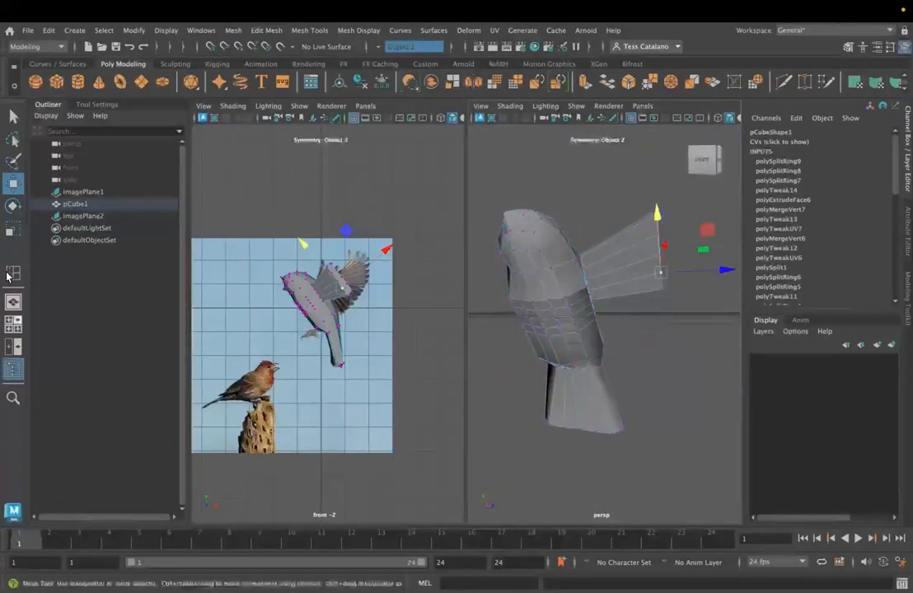
- Insert an edge loop across the middle of each wing, between body and wingtip
click(11, 274)
click(614, 255)
alt+drag(508, 252, 486, 288)
click(14, 114)
alt+drag(574, 310, 624, 327)
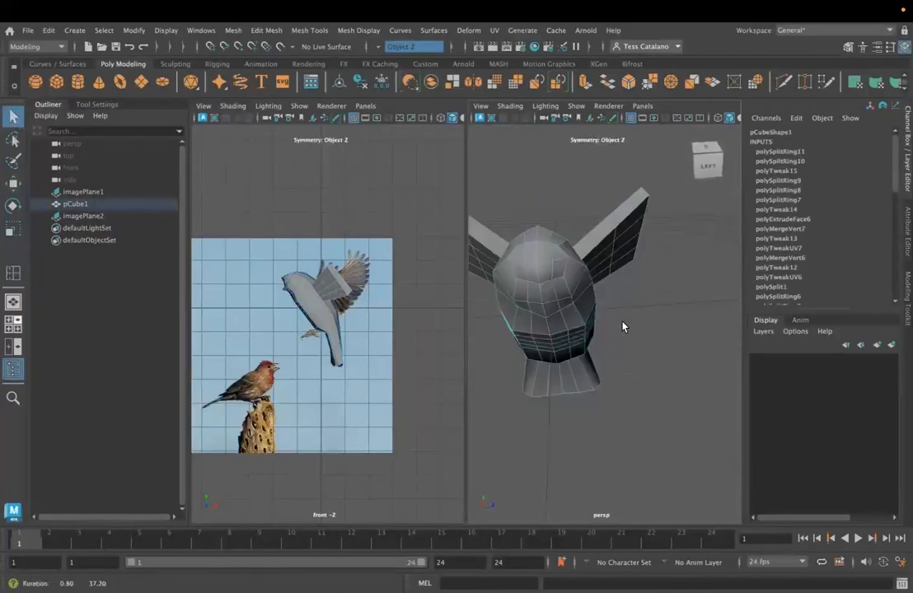
- Move the mirrored mid-wing vertices up along the leading edge and down along the trailing edge to bow the wings outward
right_drag(621, 231, 557, 226)
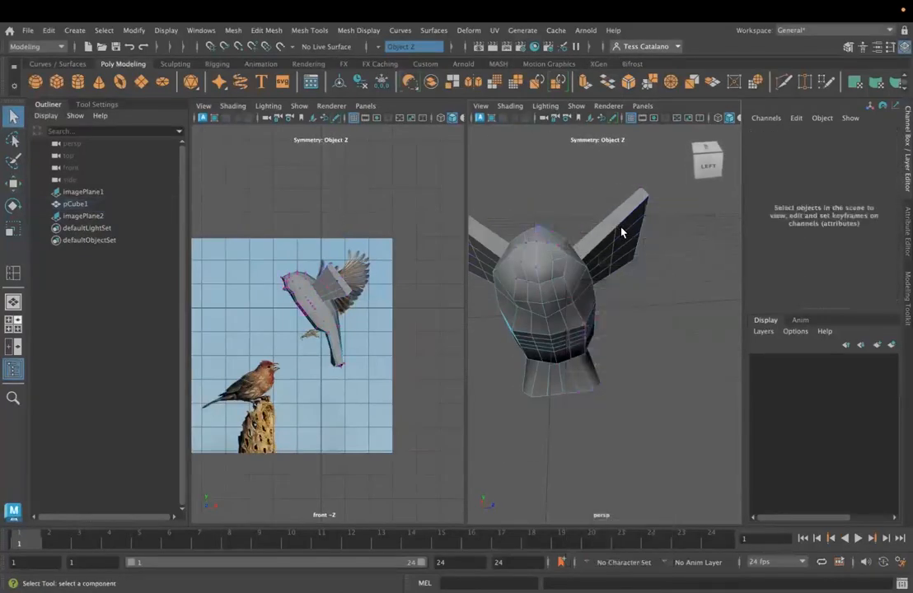
click(617, 231)
key(w)
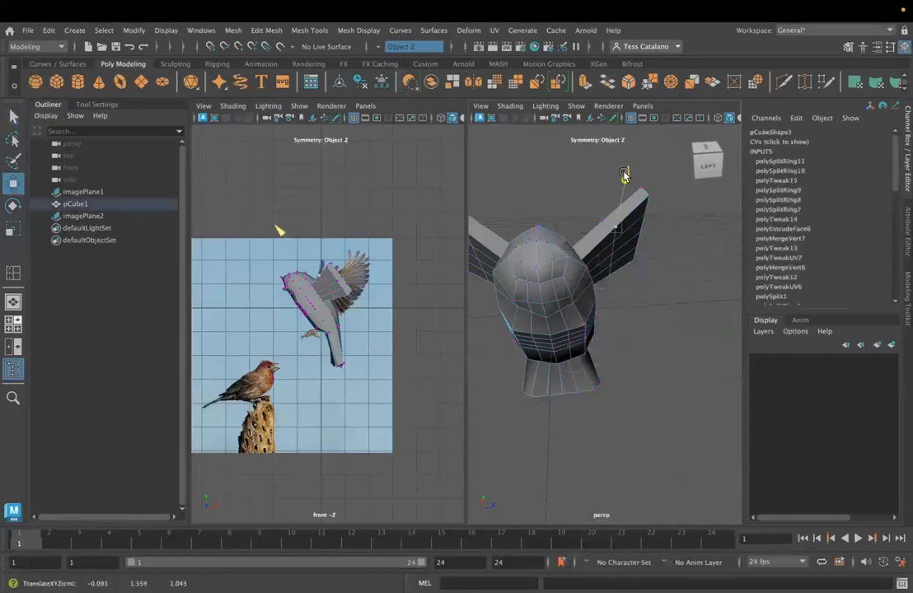
click(601, 227)
alt+drag(599, 220, 700, 270)
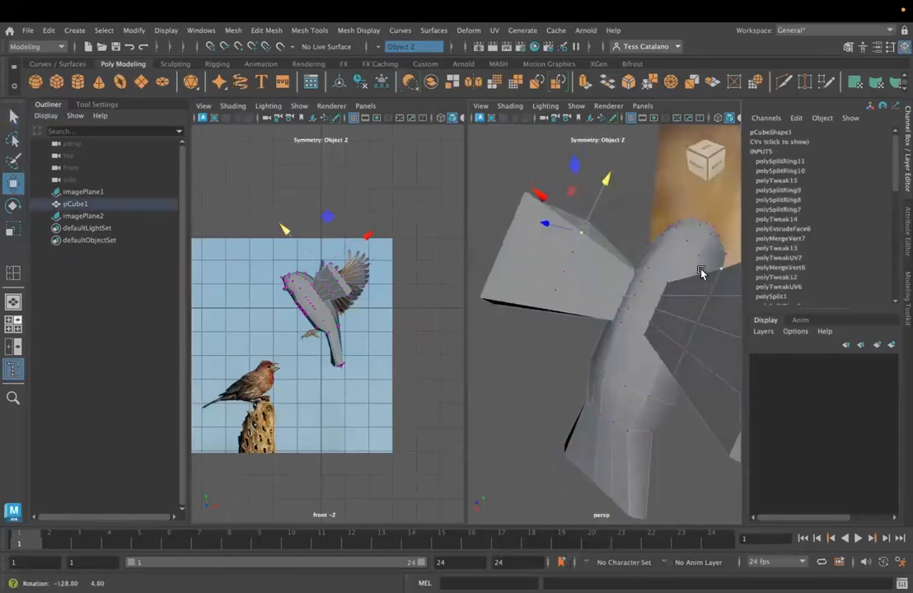
click(605, 189)
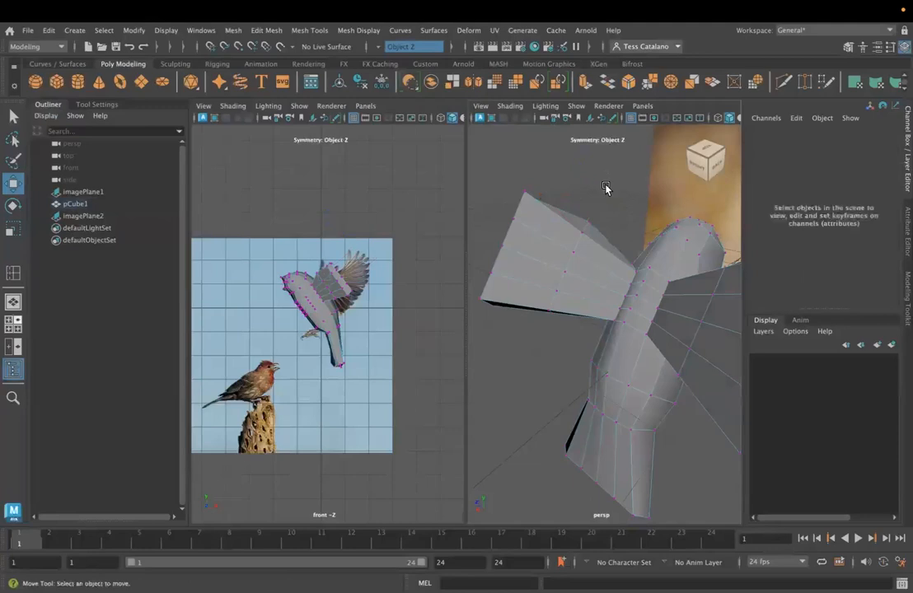
click(587, 233)
drag(606, 179, 554, 313)
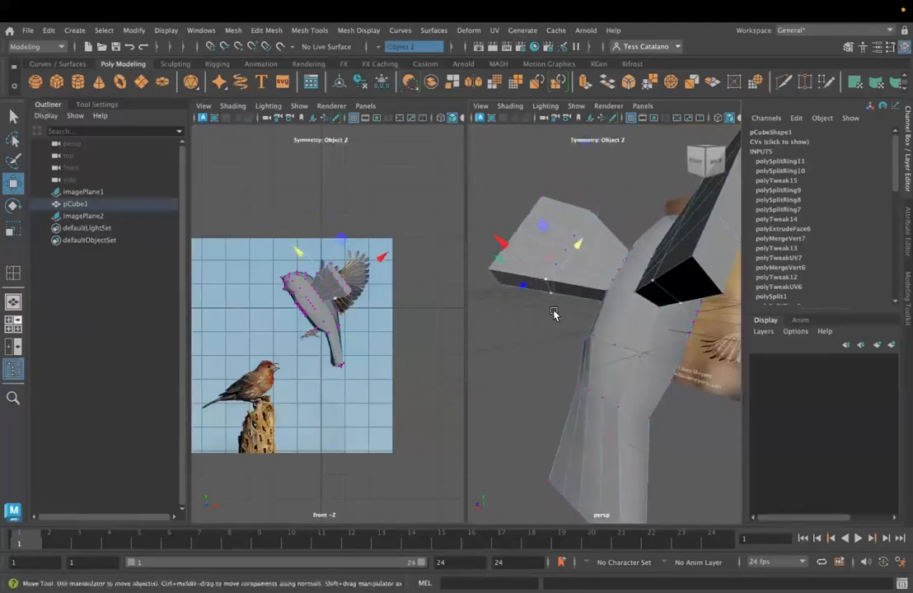
alt+drag(578, 241, 569, 253)
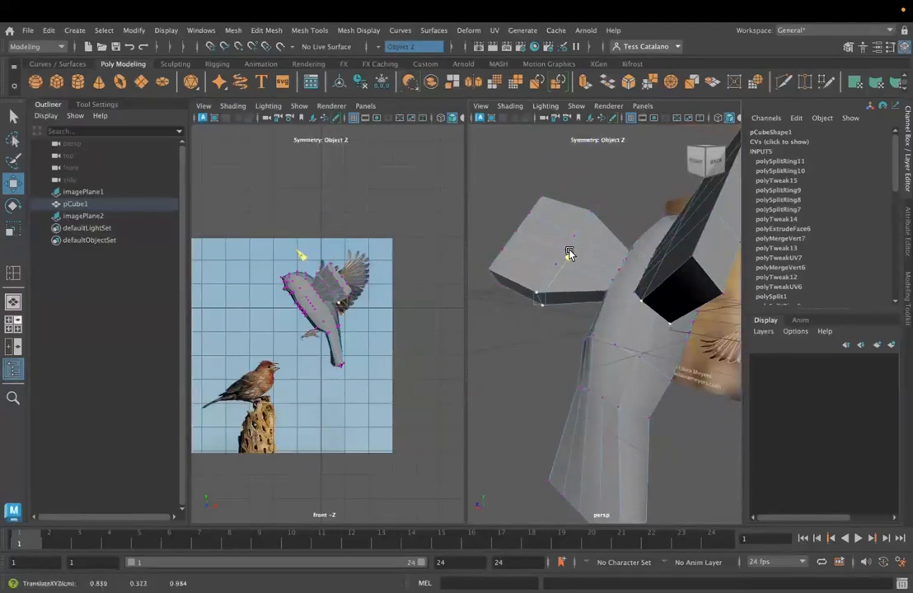
alt+drag(631, 300, 627, 363)
- Select the mirrored front corner vertices of the wingtips and pull them outward and up into points
drag(490, 234, 576, 319)
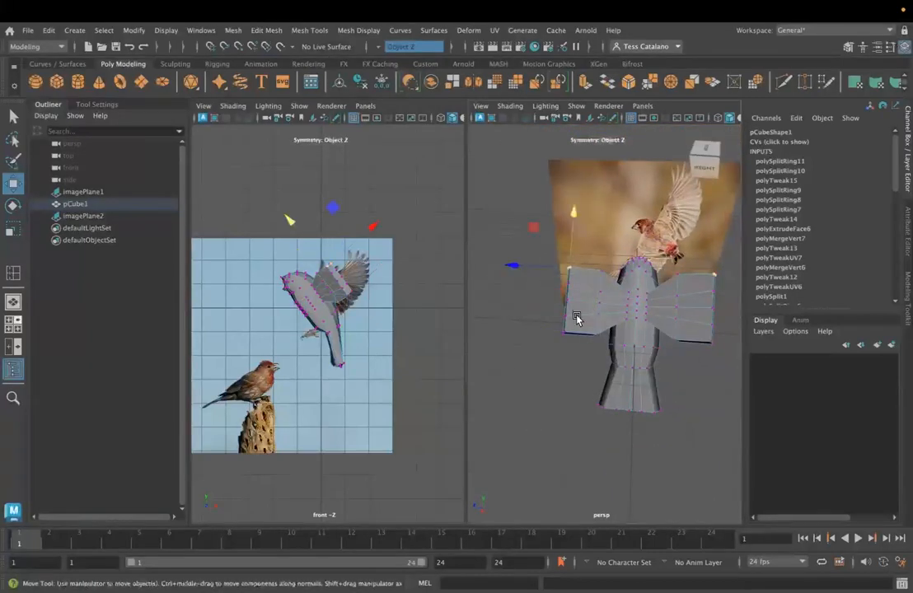
drag(517, 262, 488, 262)
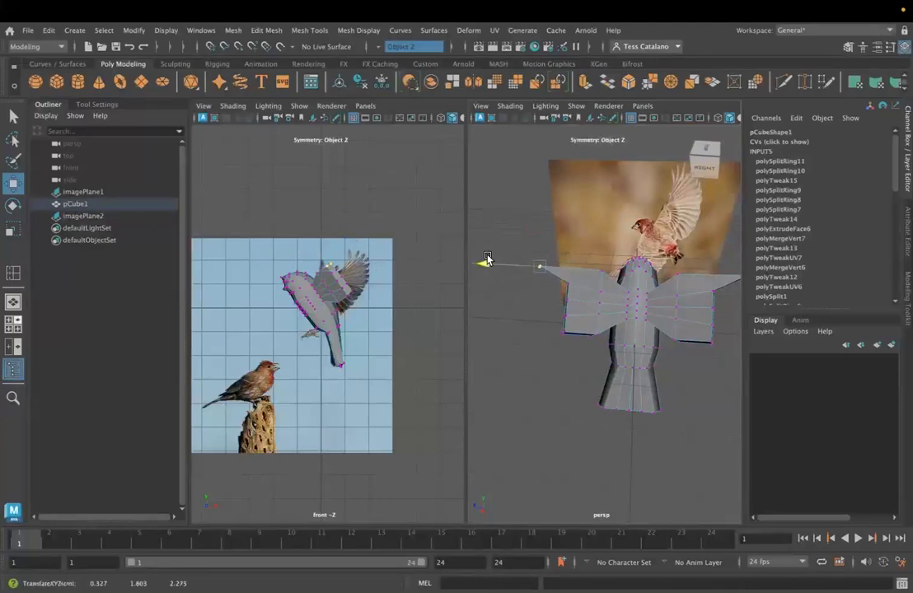
drag(540, 227, 550, 196)
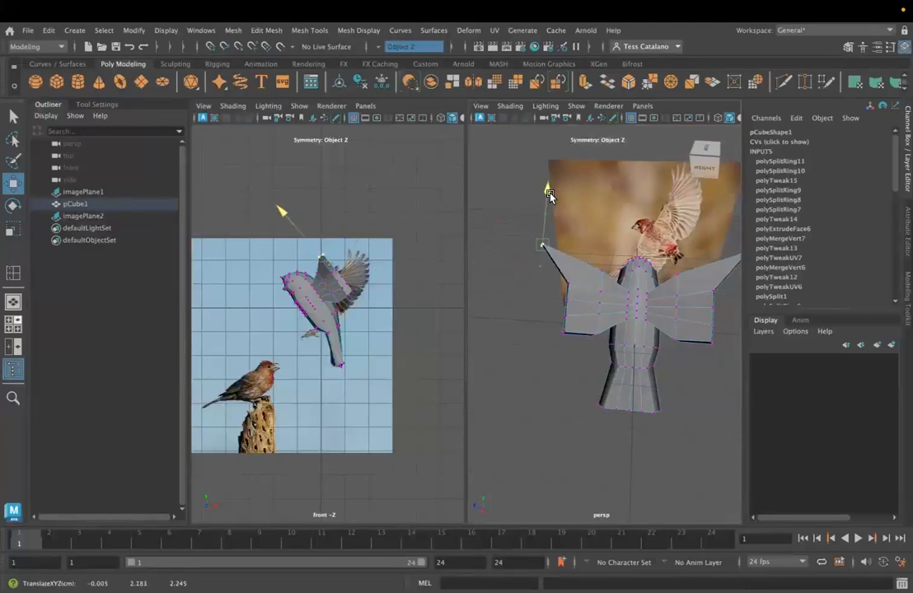
- Pull the mirrored vertices along both wingtips' outer edges outward, between the front and rear corners, to round the wing ends
click(567, 286)
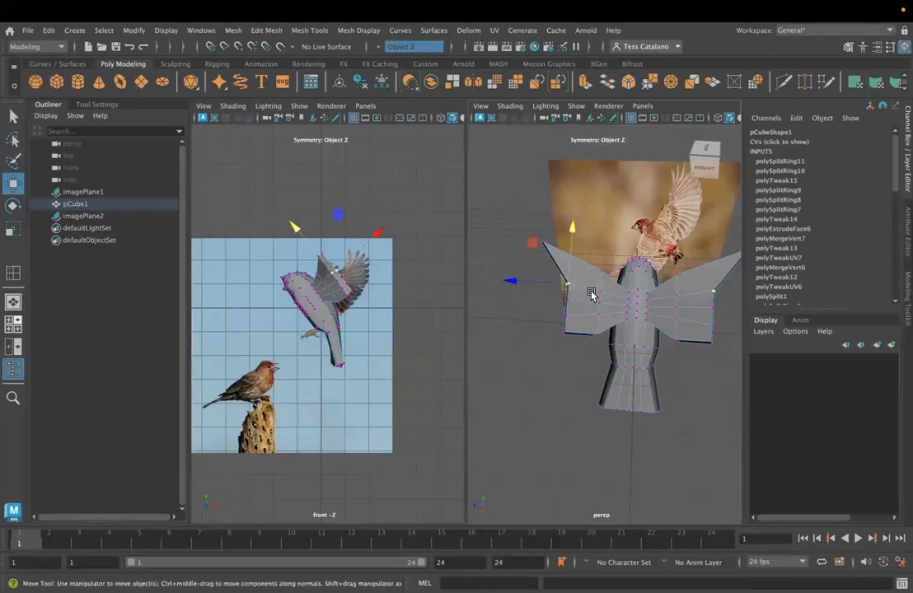
drag(514, 282, 496, 284)
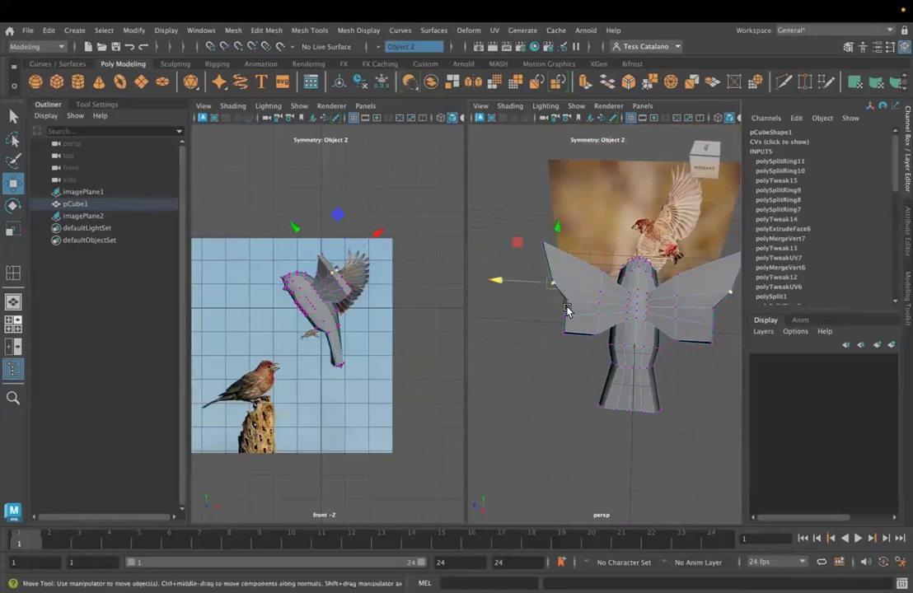
click(568, 303)
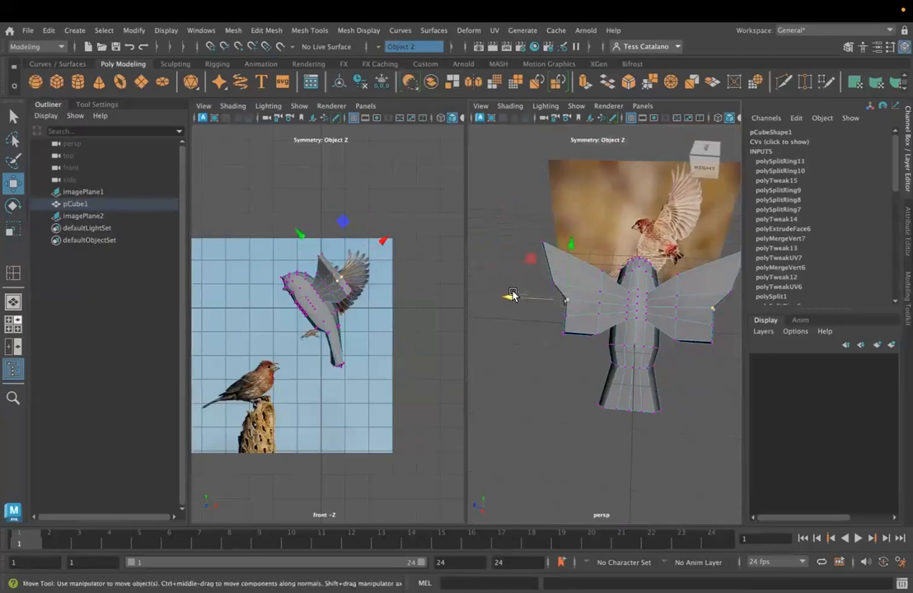
click(553, 294)
click(560, 302)
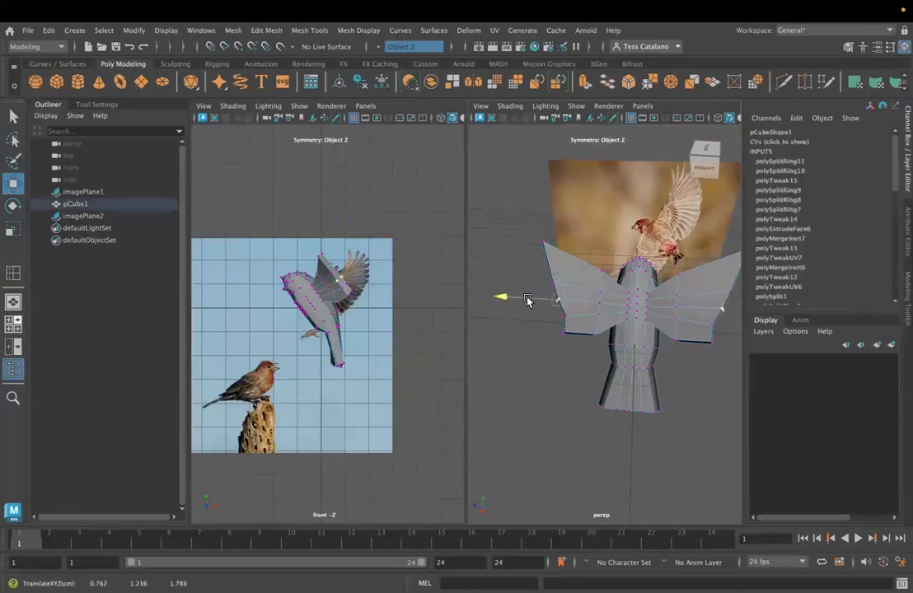
middle_drag(577, 322, 534, 318)
click(548, 355)
mouse_move(550, 325)
mouse_down()
mouse_move(574, 350)
mouse_move(540, 332)
mouse_up()
- Return the bird to object selection, examine it from several angles against the reference photos, and check its smoothed preview briefly
alt+drag(676, 381, 690, 315)
drag(633, 298, 695, 336)
scroll(654, 356, up, 5)
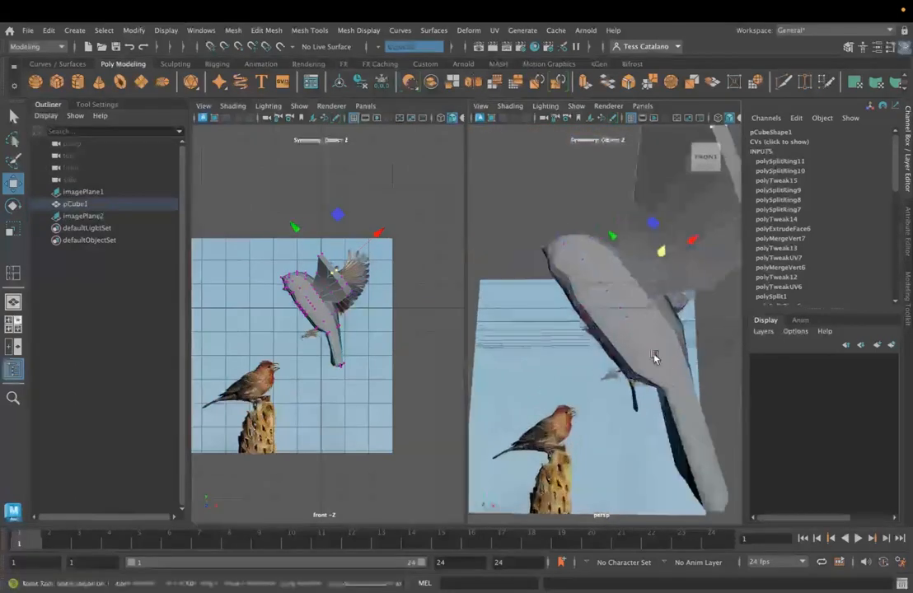
alt+middle_drag(609, 376, 607, 344)
alt+drag(608, 344, 570, 215)
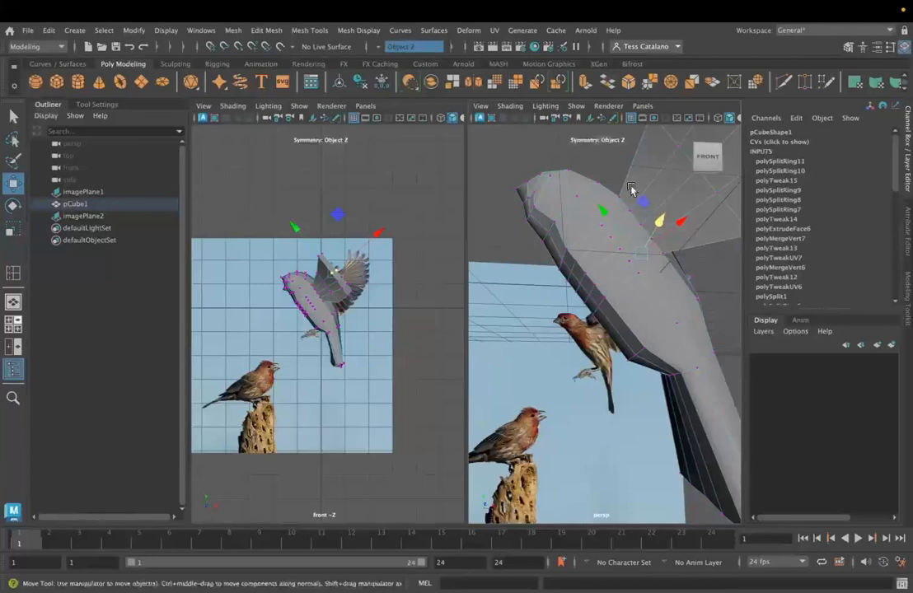
alt+drag(629, 349, 610, 338)
right_drag(624, 239, 682, 210)
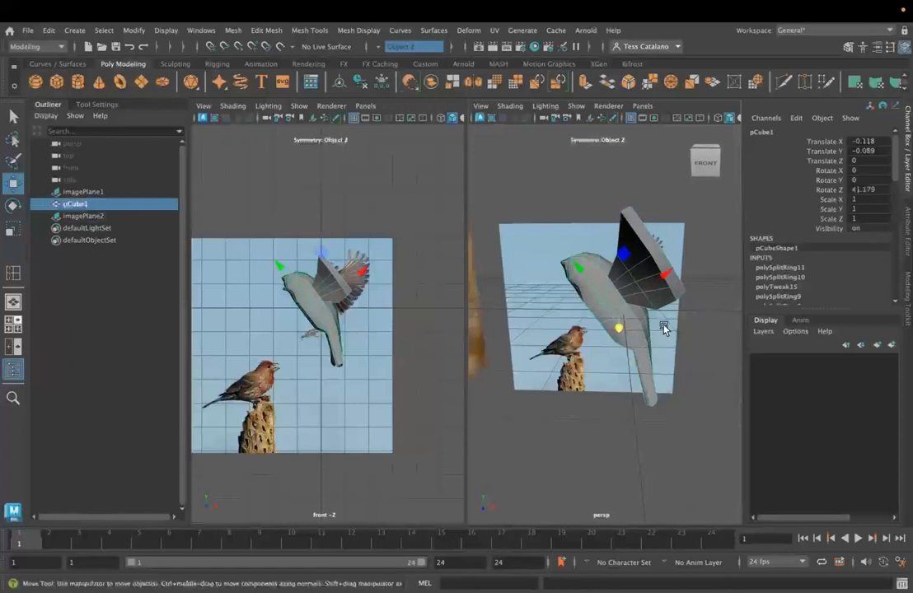
alt+drag(622, 330, 589, 328)
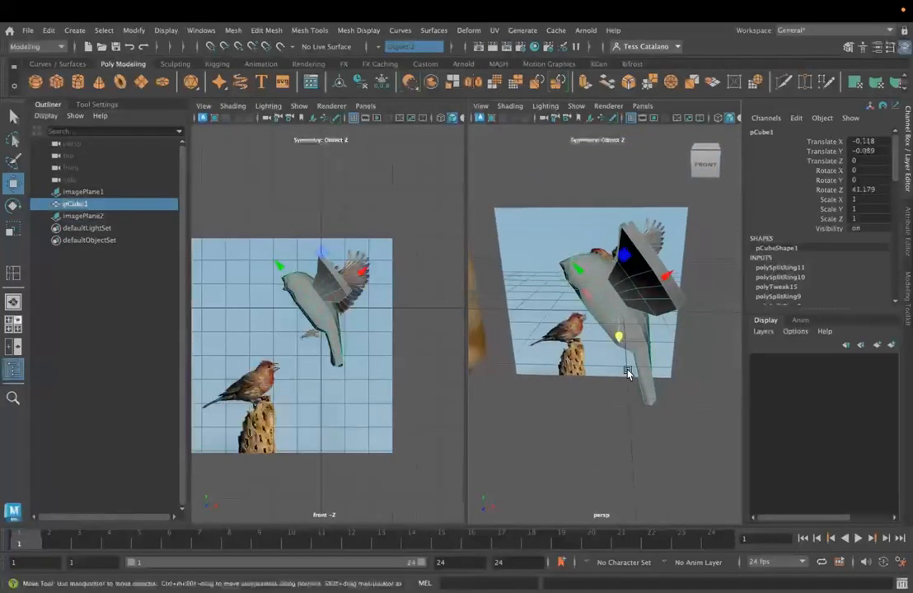
alt+drag(674, 349, 667, 361)
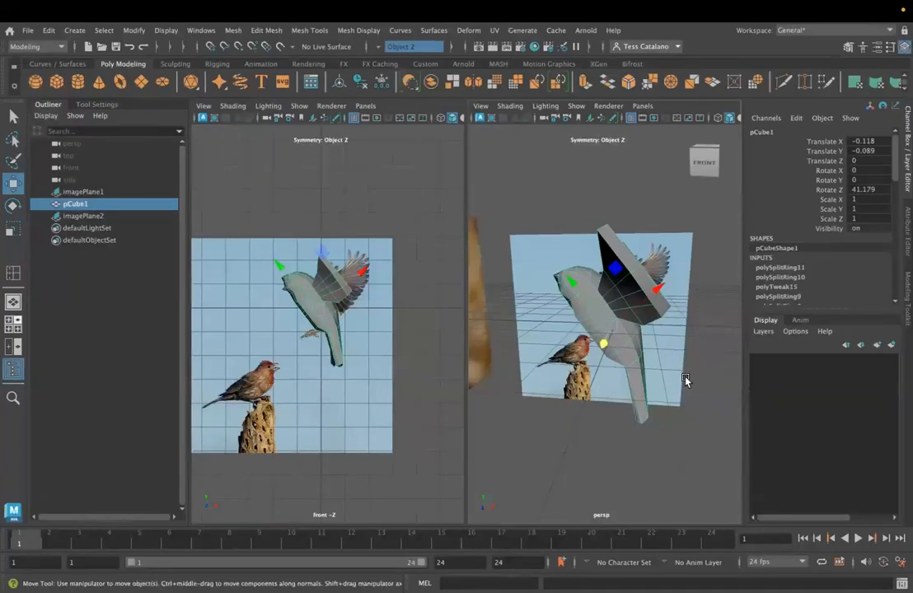
key(3)
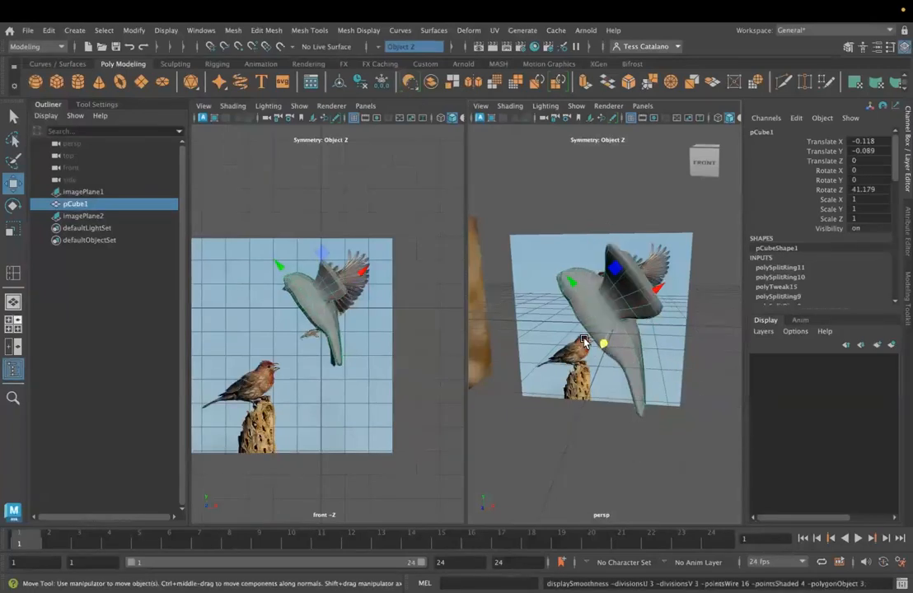
key(1)
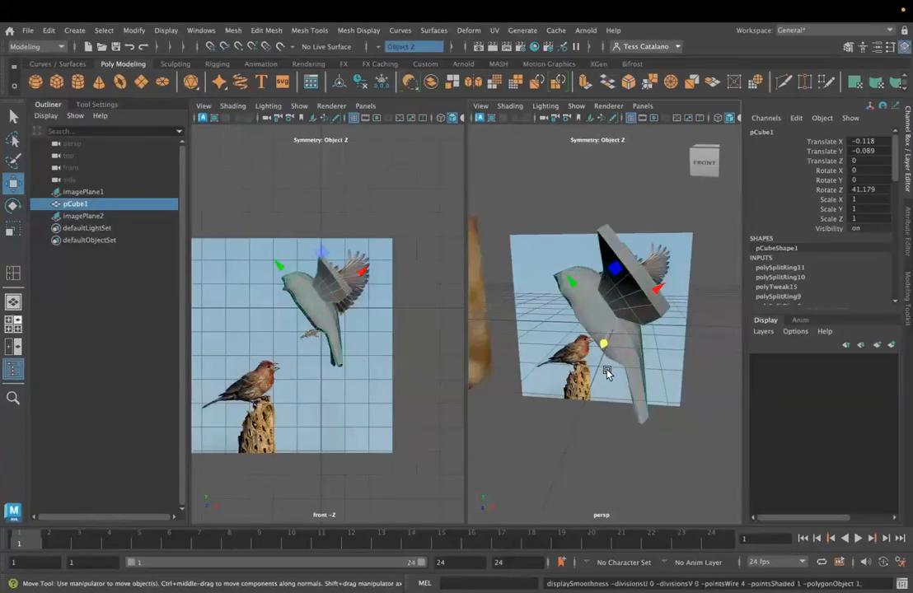
click(481, 106)
mouse_move(506, 106)
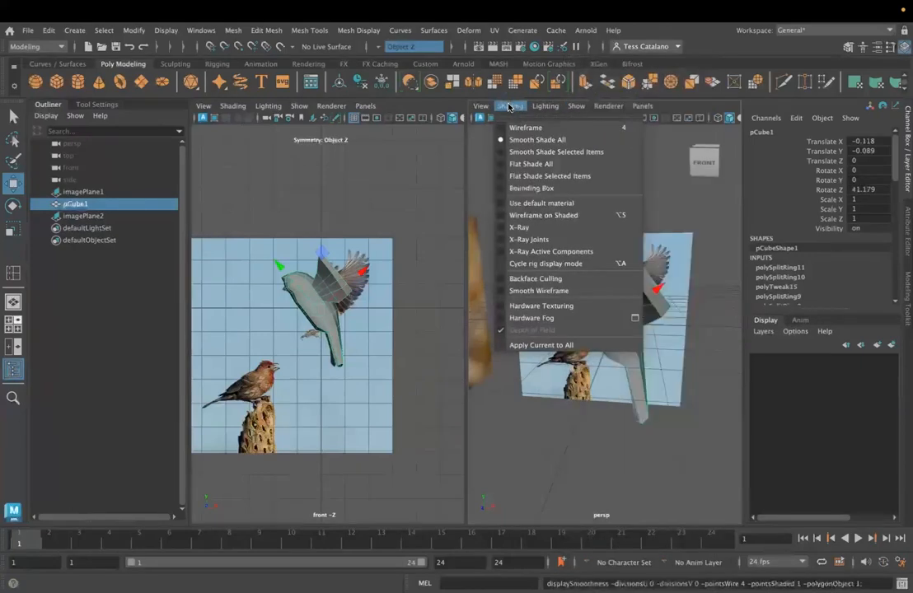
click(525, 154)
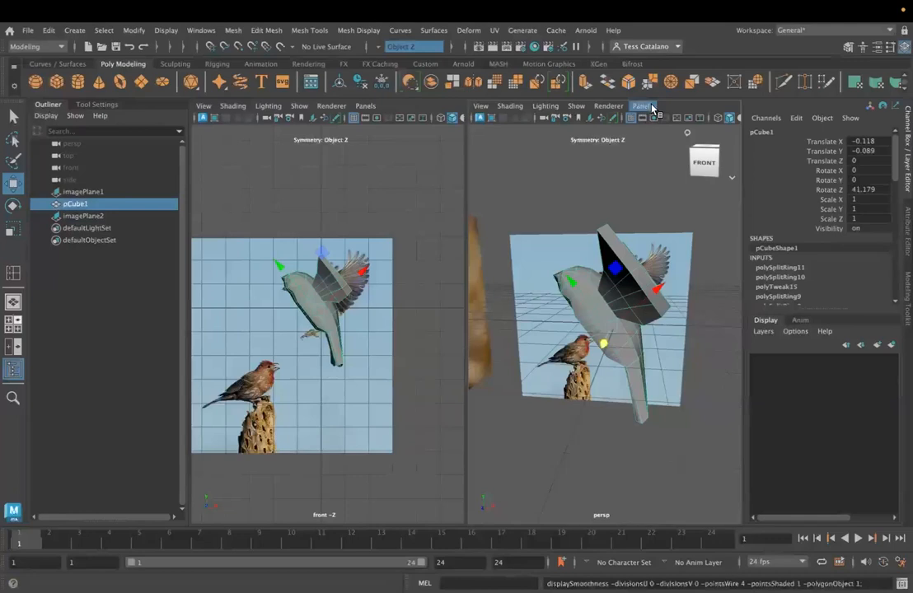
click(642, 107)
click(650, 107)
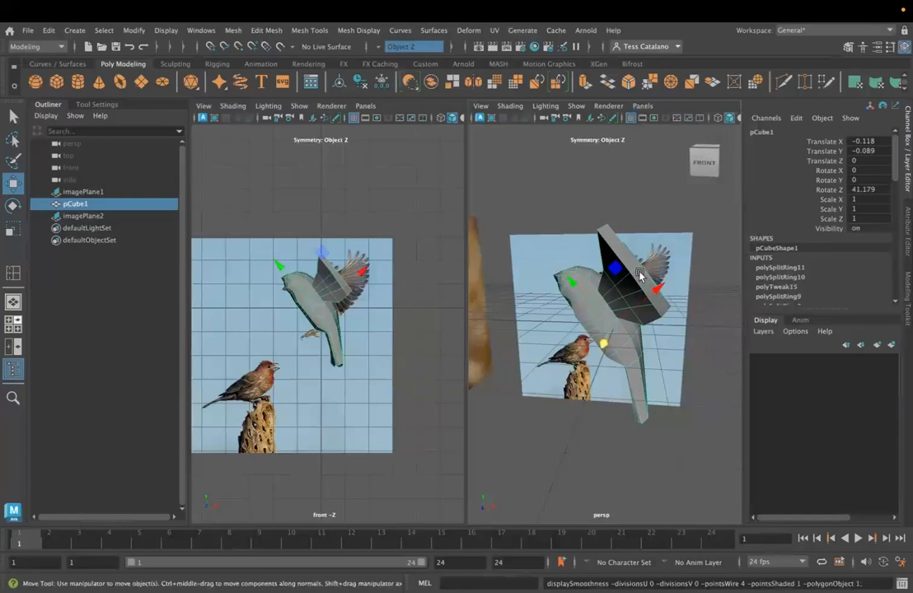
- Preview the bird smoothed with its cage, deselect it, and examine the body, wings and tail from several sides
key(2)
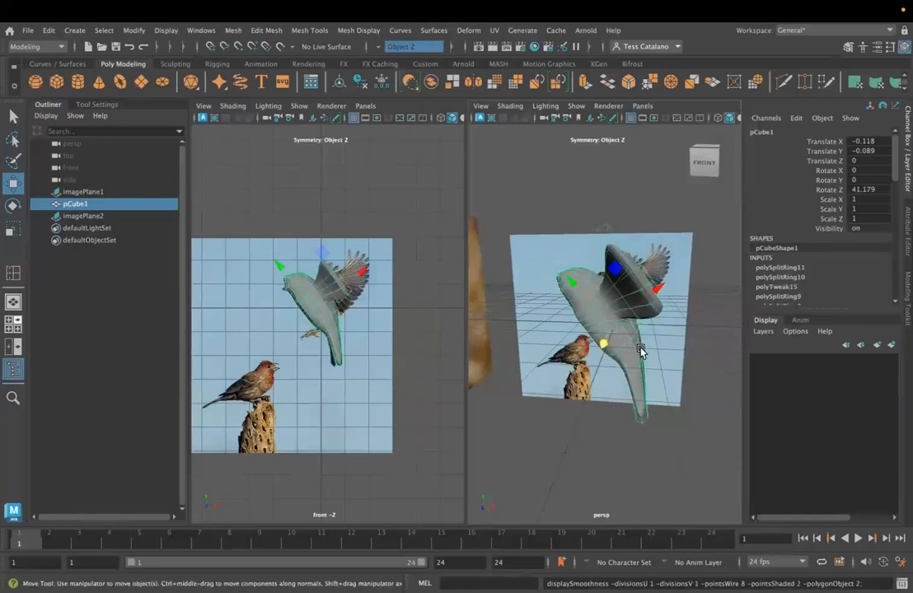
alt+drag(596, 350, 651, 329)
click(669, 377)
right_drag(605, 228, 602, 260)
alt+drag(603, 272, 544, 330)
alt+drag(642, 353, 620, 332)
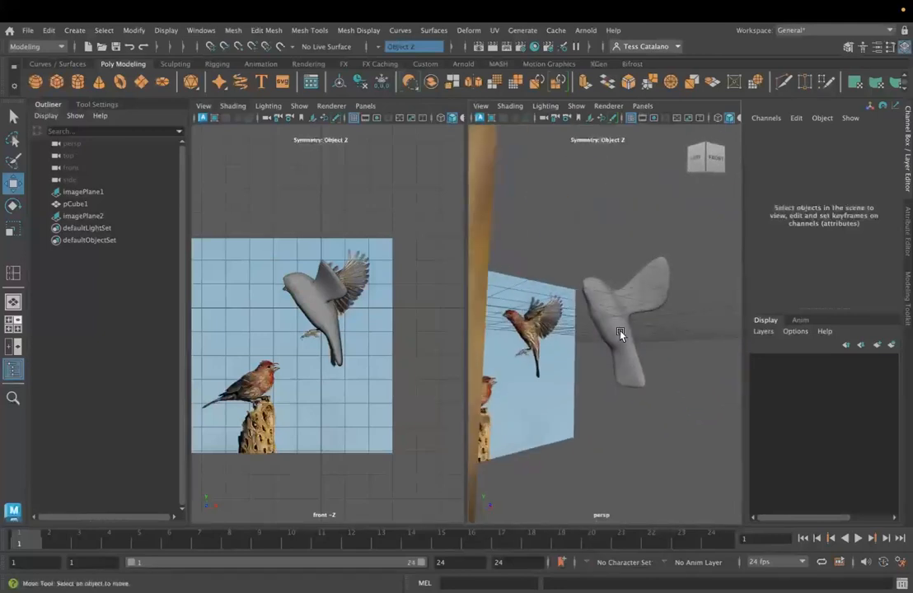
key(q)
right_drag(622, 328, 666, 211)
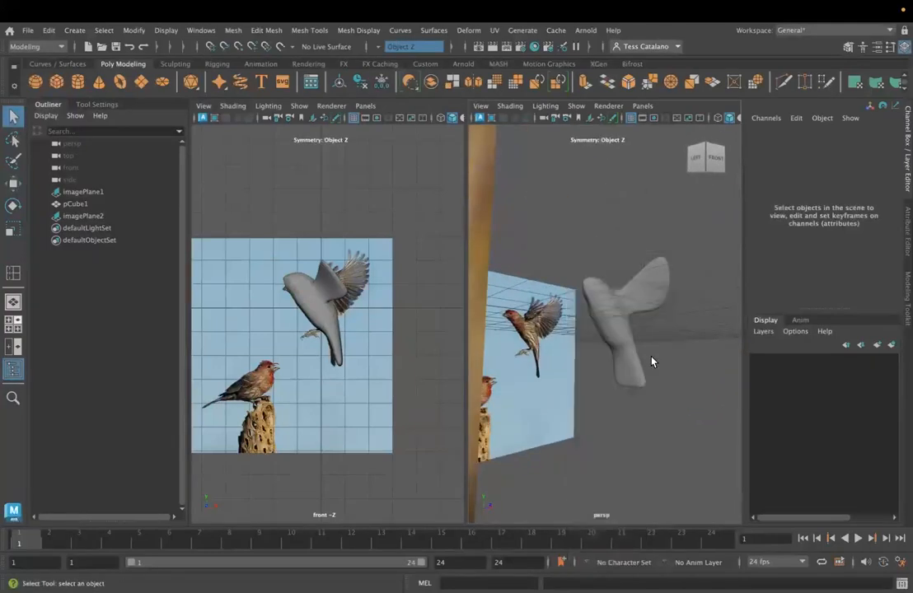
scroll(594, 335, up, 5)
- Select the bird and compare its smoothed and unsmoothed display, ending with the unsmoothed mesh seen from the belly side
click(619, 337)
key(1)
alt+drag(626, 344, 611, 351)
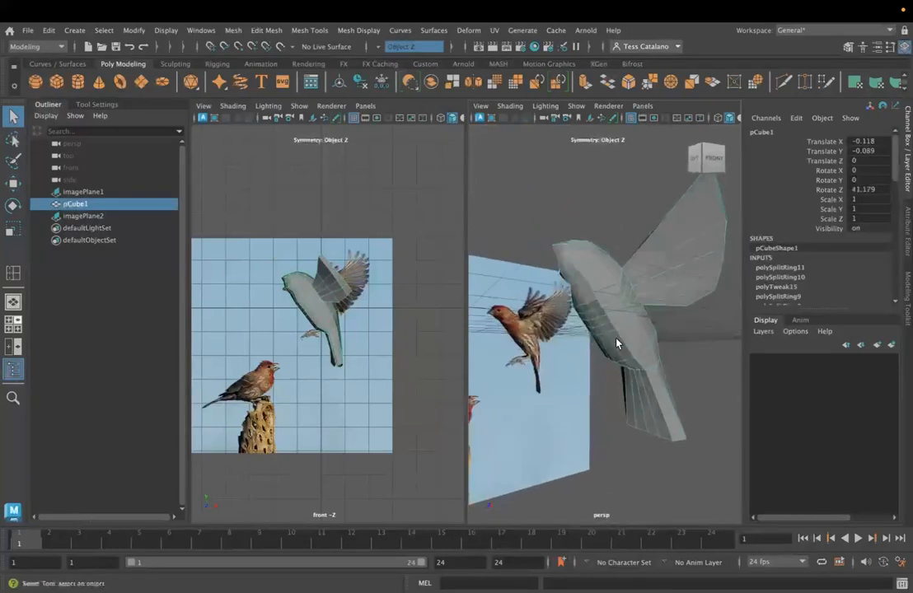
key(3)
scroll(614, 334, up, 4)
key(1)
alt+drag(581, 316, 604, 277)
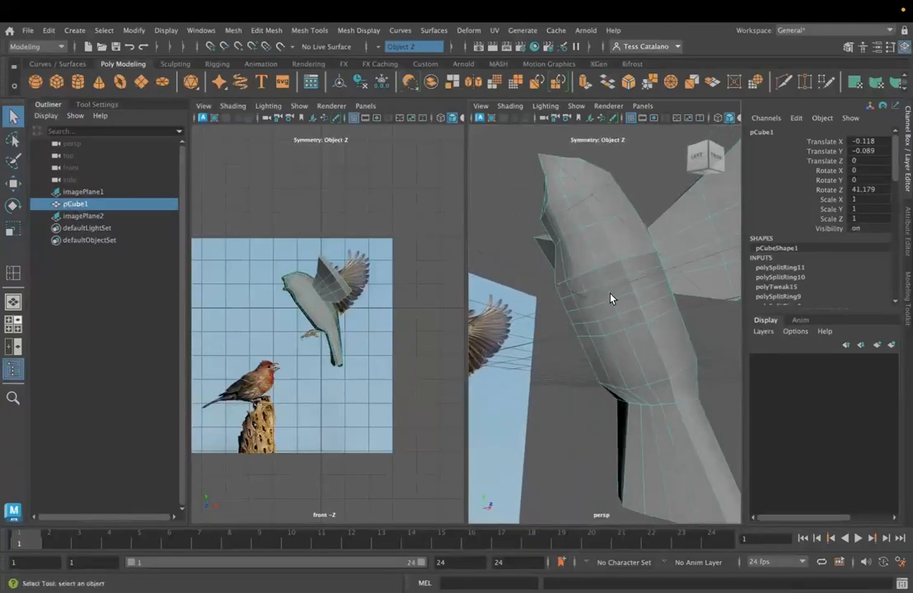
- Switch to vertices, select the column running down the middle of the belly, and move it to adjust the belly's curve
right_drag(595, 228, 537, 229)
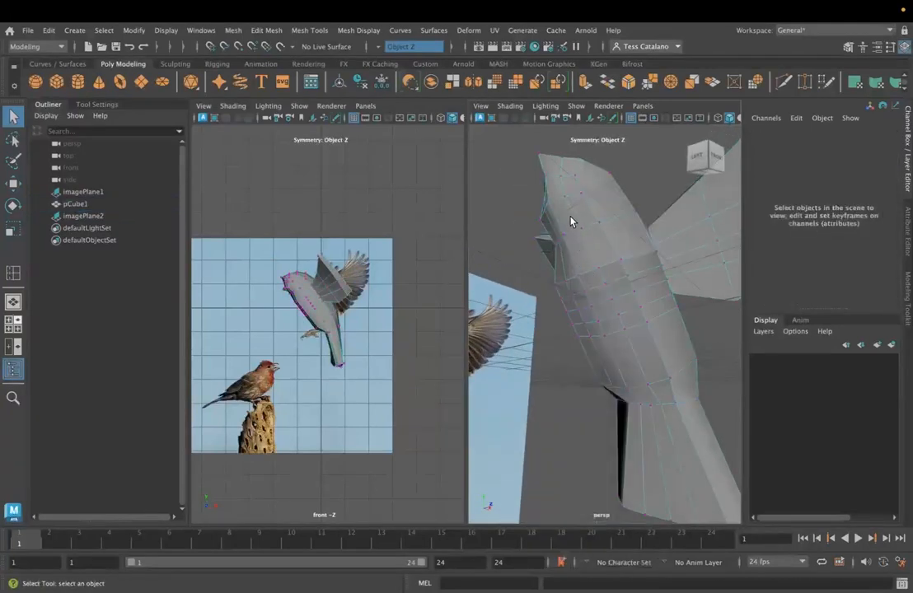
click(581, 230)
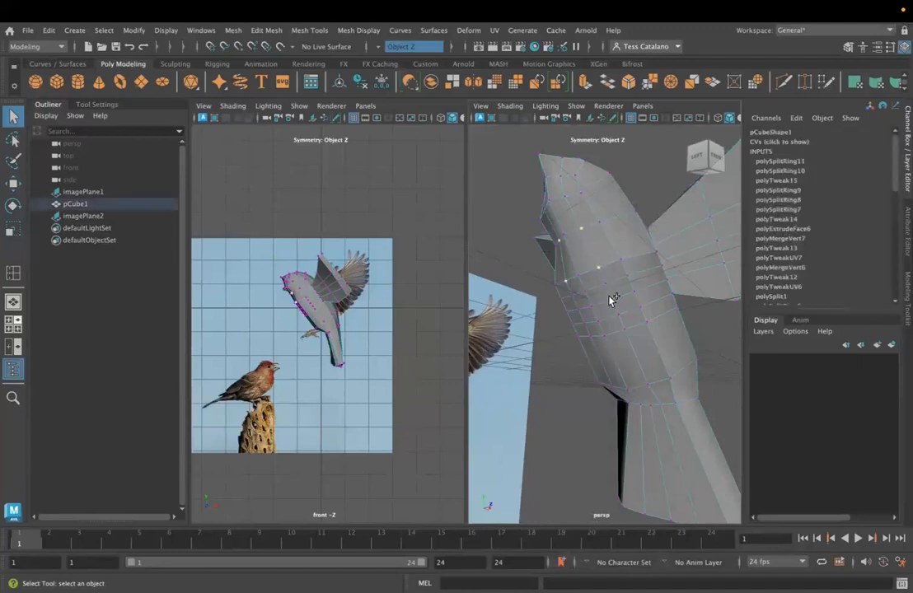
alt+drag(651, 387, 630, 440)
key(w)
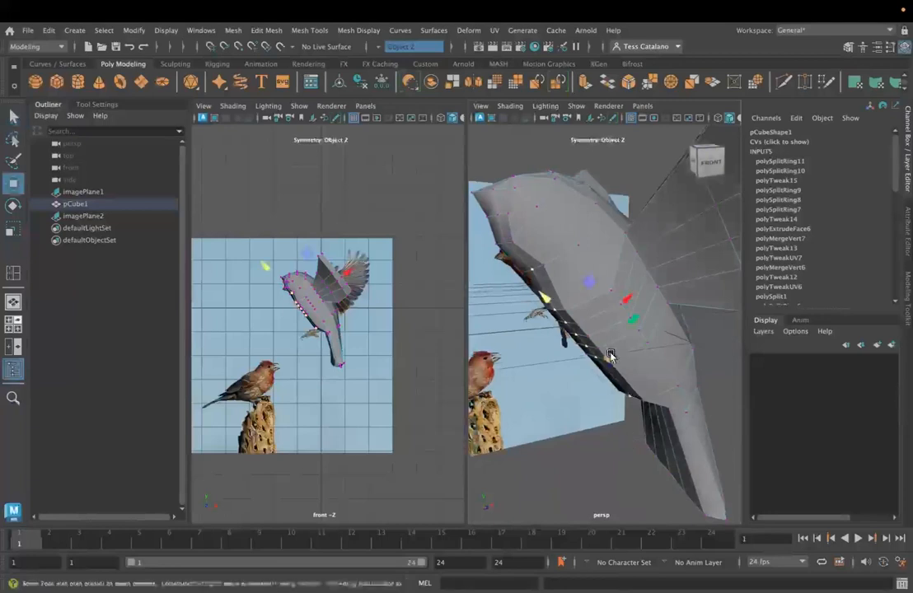
alt+drag(570, 383, 658, 324)
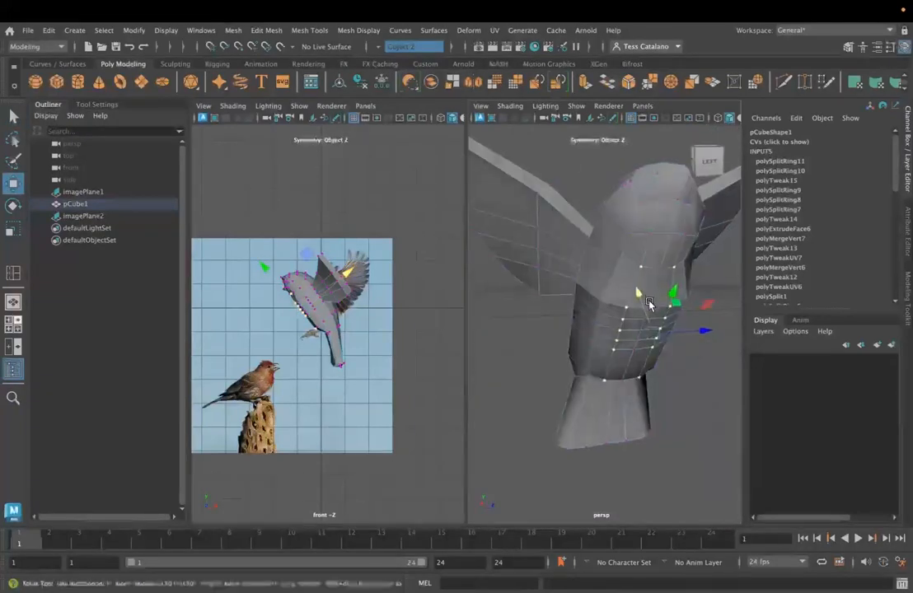
shift+click(644, 319)
shift+click(641, 329)
shift+click(637, 340)
shift+click(633, 349)
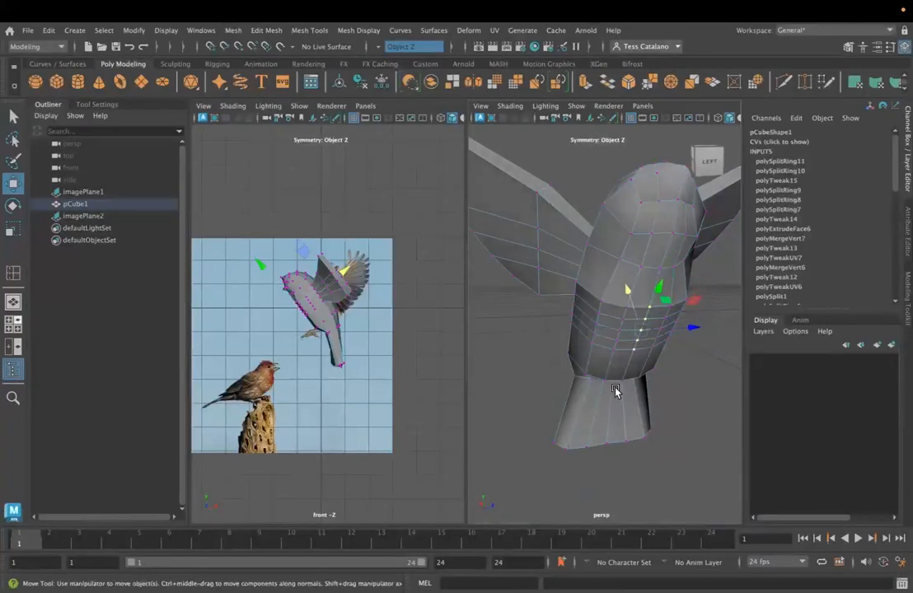
alt+drag(615, 391, 563, 274)
drag(630, 294, 630, 294)
- Select the mirrored columns of four vertices beside the belly's centre line and move them along the X axis to round the belly
click(644, 317)
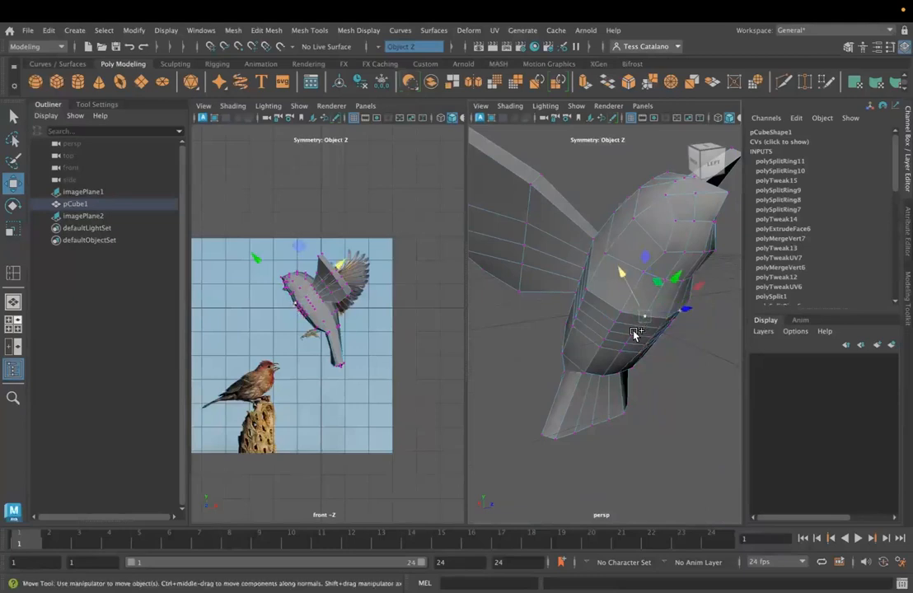
key(q)
shift+click(639, 331)
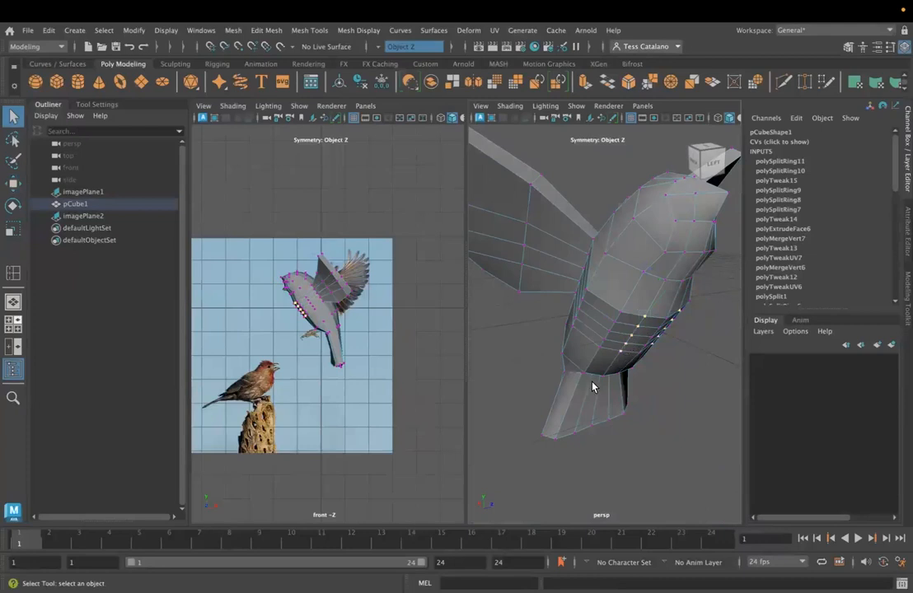
alt+drag(592, 386, 609, 387)
key(w)
drag(617, 299, 615, 300)
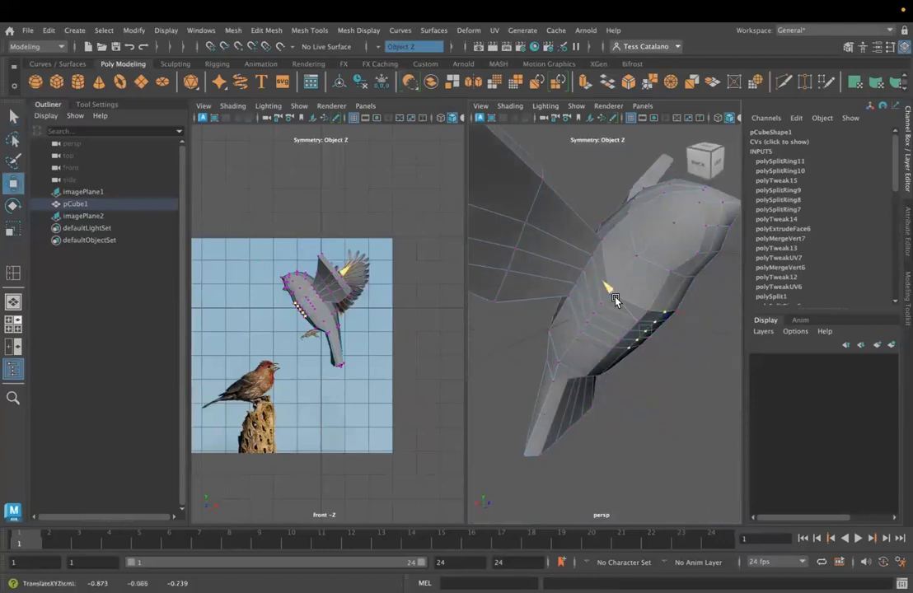
- Reposition a further mirrored vertex on the body to even out the surface around the belly
alt+drag(662, 367, 627, 357)
drag(606, 293, 613, 229)
click(614, 259)
alt+drag(640, 307, 604, 309)
drag(587, 247, 582, 251)
- Set the transform constraint to Surface and slide the mirrored vertex on the bird's flank, ahead of the wing, along the mesh
click(611, 319)
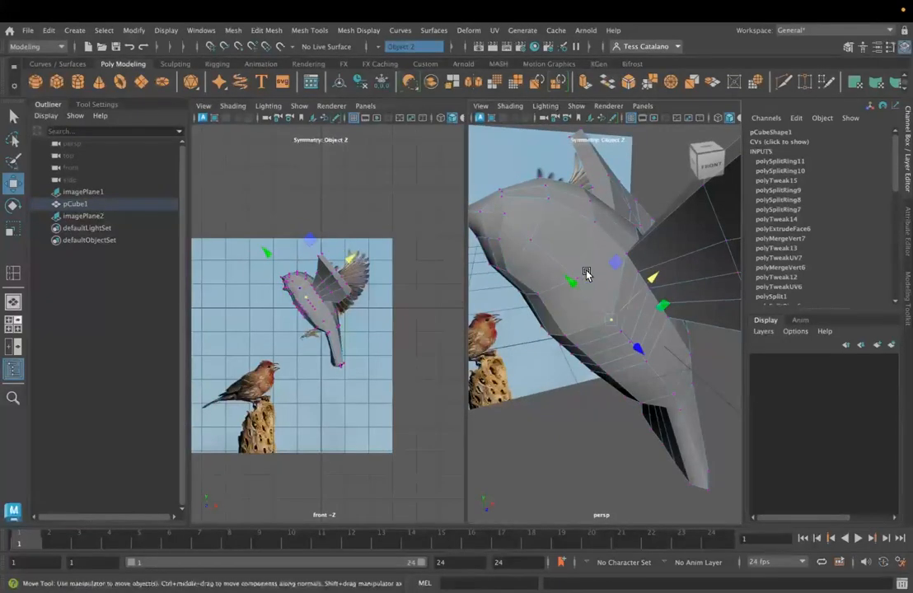
click(580, 278)
click(907, 300)
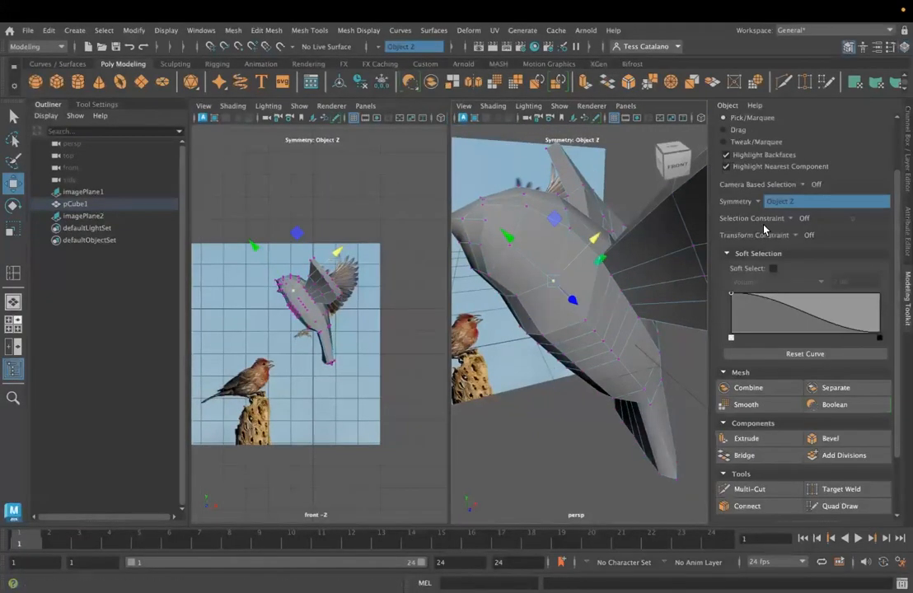
click(798, 237)
click(820, 263)
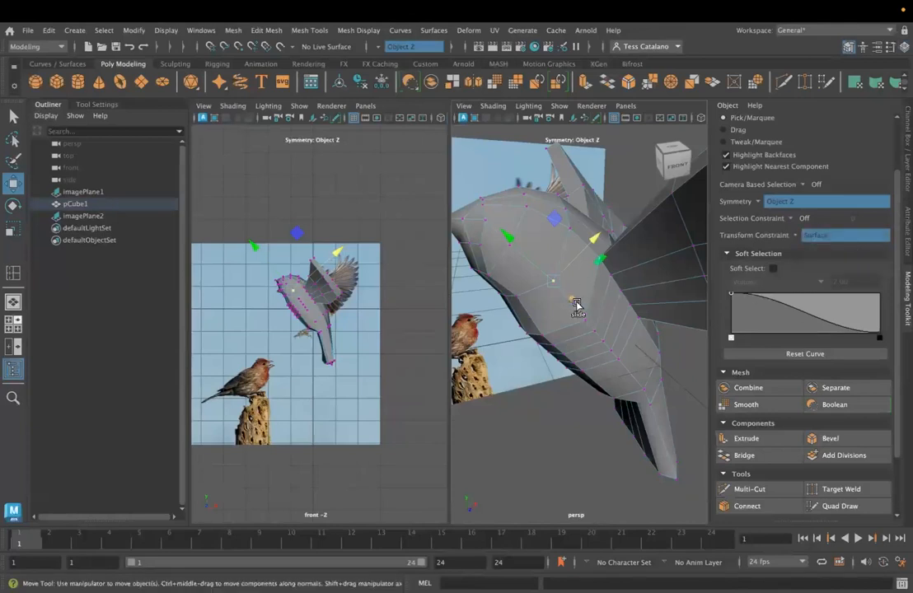
drag(577, 306, 562, 294)
- Slide the mirrored shoulder vertices just ahead of the wing roots along the surface, judging the body's roundness from the head end
click(571, 228)
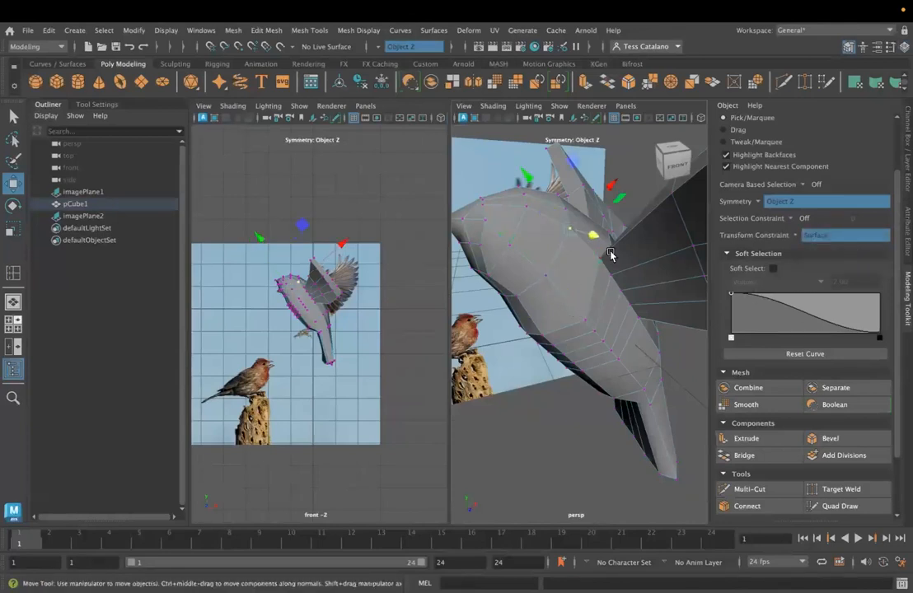
drag(612, 186, 596, 273)
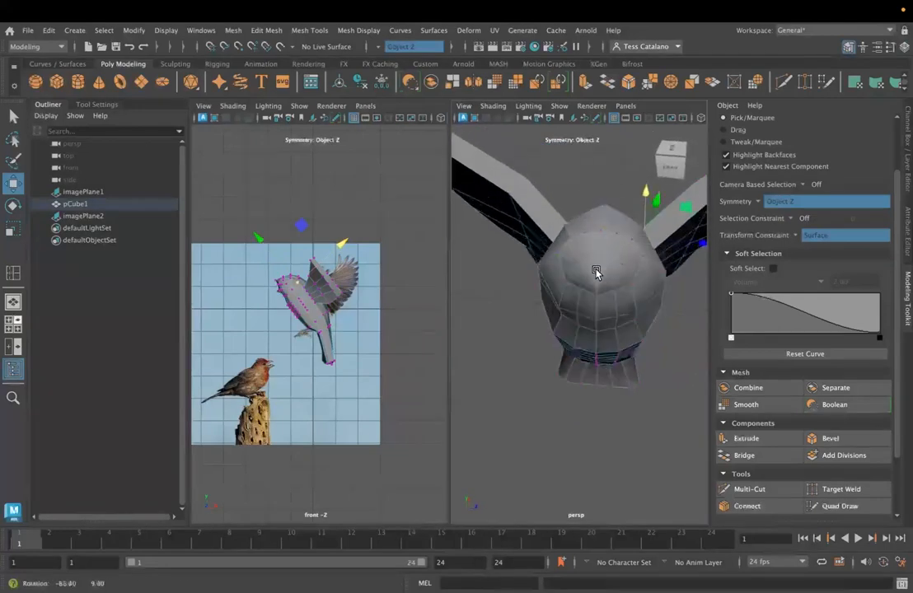
alt+drag(666, 275, 640, 283)
drag(653, 206, 657, 209)
alt+drag(651, 262, 528, 289)
- Slide the mirrored breast vertices along the surface to even out the curve of the chest
click(565, 310)
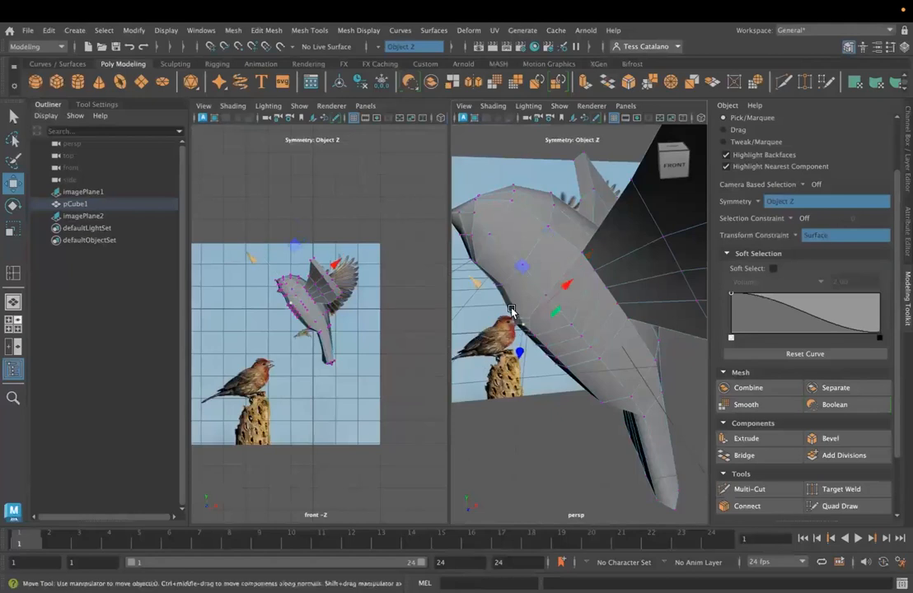
alt+drag(454, 218, 630, 320)
drag(652, 285, 660, 269)
click(627, 308)
click(627, 309)
click(627, 300)
click(625, 308)
- Slide the mirrored vertices along the lower belly to even out the underside's profile
mouse_move(643, 275)
mouse_down()
mouse_move(648, 259)
mouse_move(591, 320)
mouse_move(577, 306)
mouse_move(588, 328)
mouse_move(559, 350)
mouse_up()
click(544, 336)
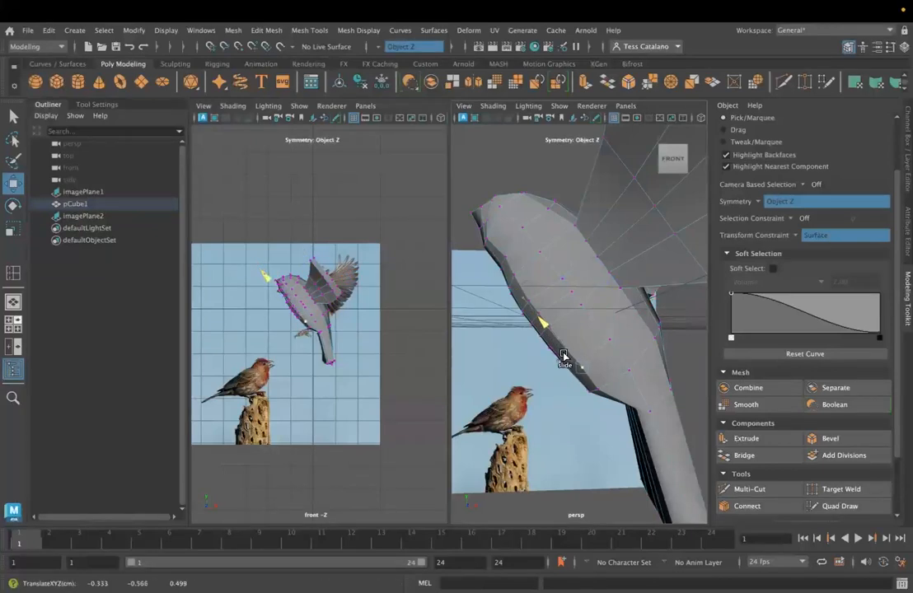
alt+drag(535, 390, 552, 385)
click(563, 346)
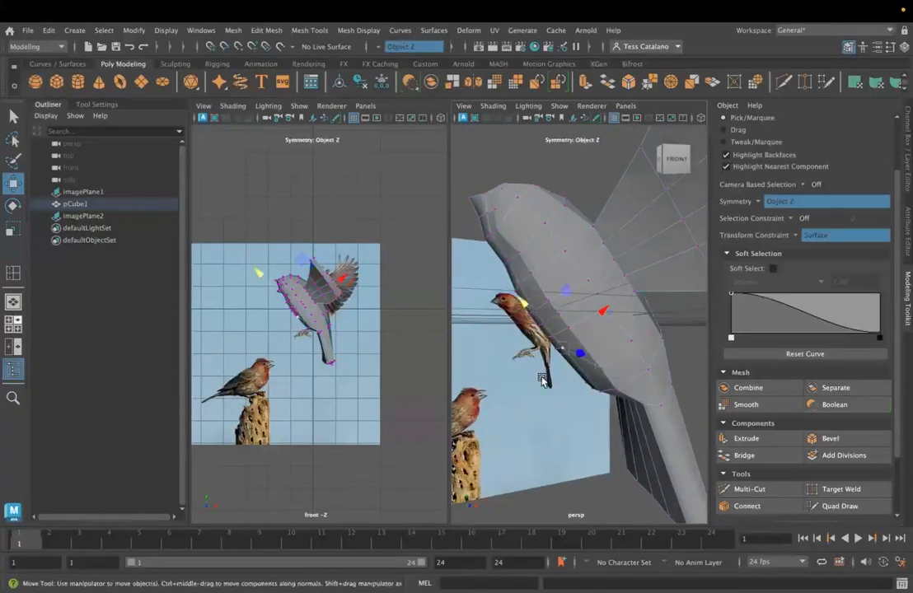
mouse_move(541, 332)
mouse_down()
mouse_move(555, 385)
mouse_move(585, 381)
mouse_move(590, 357)
mouse_up()
drag(577, 320, 578, 343)
- Set the transform constraint to Off and move the mirrored rear flank vertices inward, just ahead of the tail
alt+drag(656, 379, 541, 396)
click(534, 315)
click(795, 236)
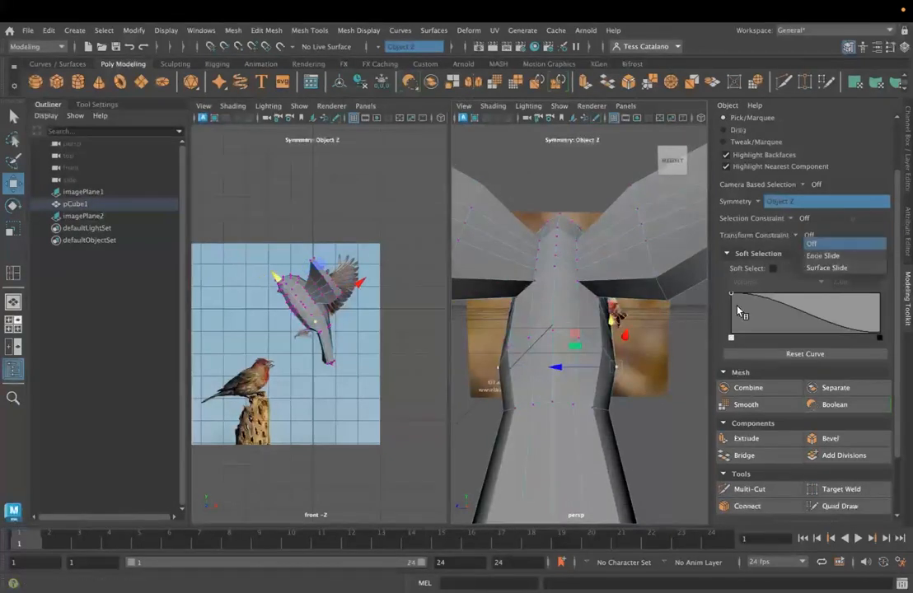
click(810, 244)
click(556, 368)
mouse_move(556, 368)
mouse_down()
mouse_move(581, 350)
mouse_move(550, 367)
mouse_move(557, 350)
mouse_up()
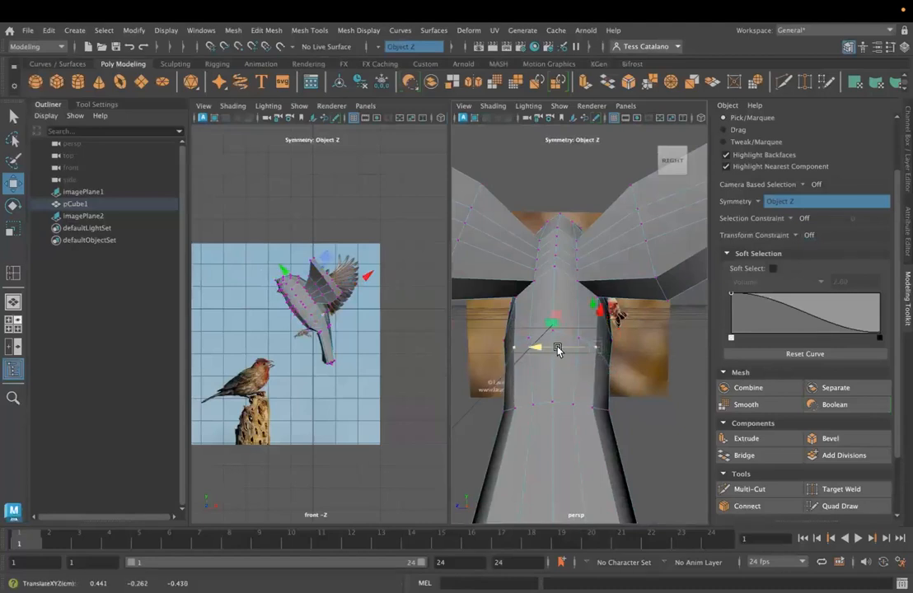
drag(614, 342, 622, 306)
alt+drag(733, 349, 687, 366)
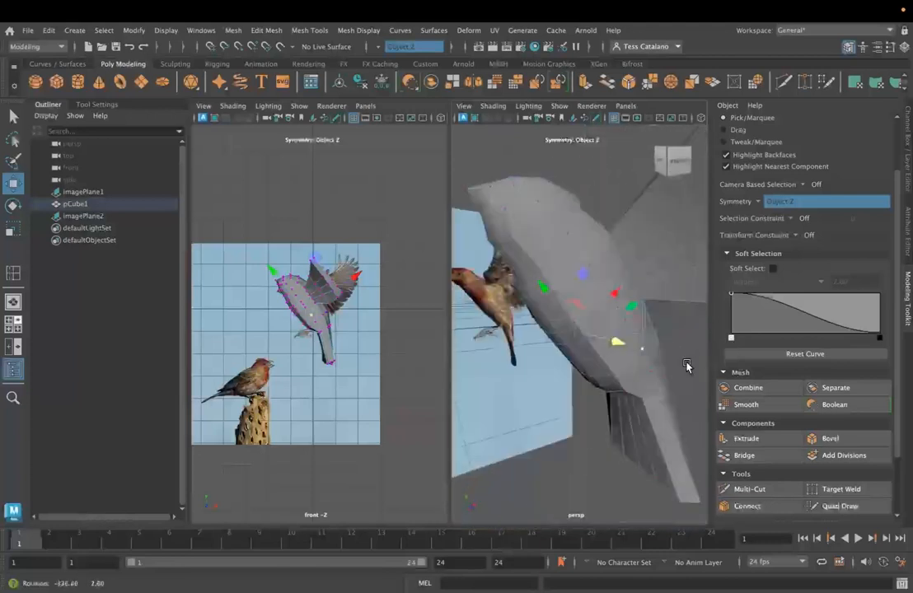
- Set the transform constraint to Surface Slide and slide the mirrored rear flank and lower belly vertices along the mesh
click(794, 238)
click(828, 263)
click(625, 321)
drag(590, 274, 545, 328)
click(586, 336)
click(572, 347)
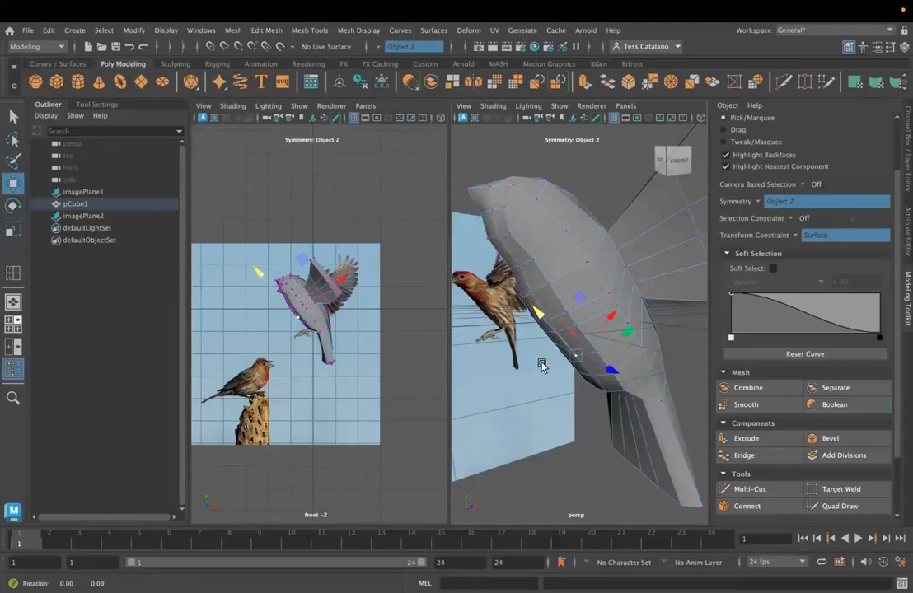
alt+drag(543, 367, 590, 338)
click(592, 338)
- Slide the mirrored pairs and the centre vertex of the mid-belly row along the surface to even out its spacing
drag(584, 275, 613, 300)
click(616, 341)
click(637, 309)
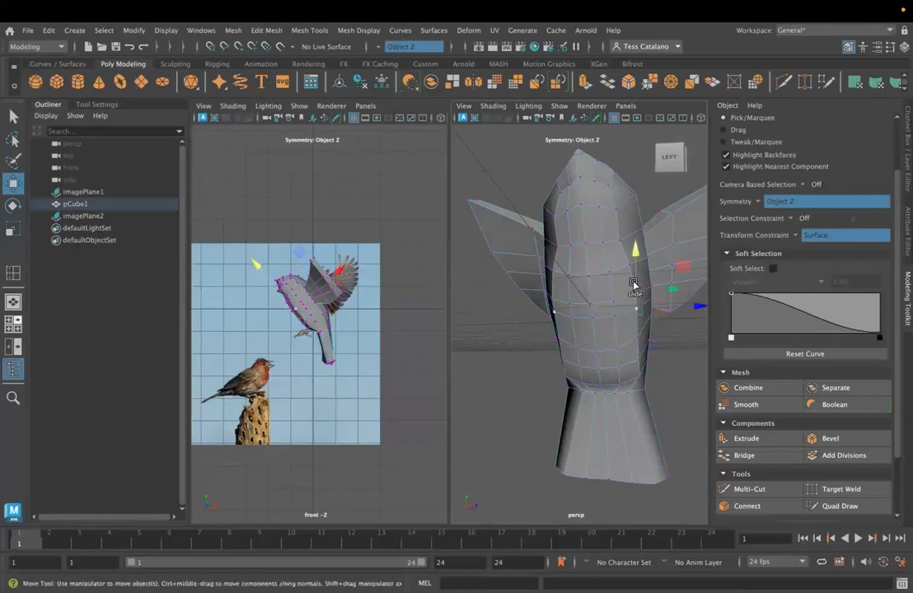
drag(633, 260, 608, 263)
click(615, 317)
click(591, 318)
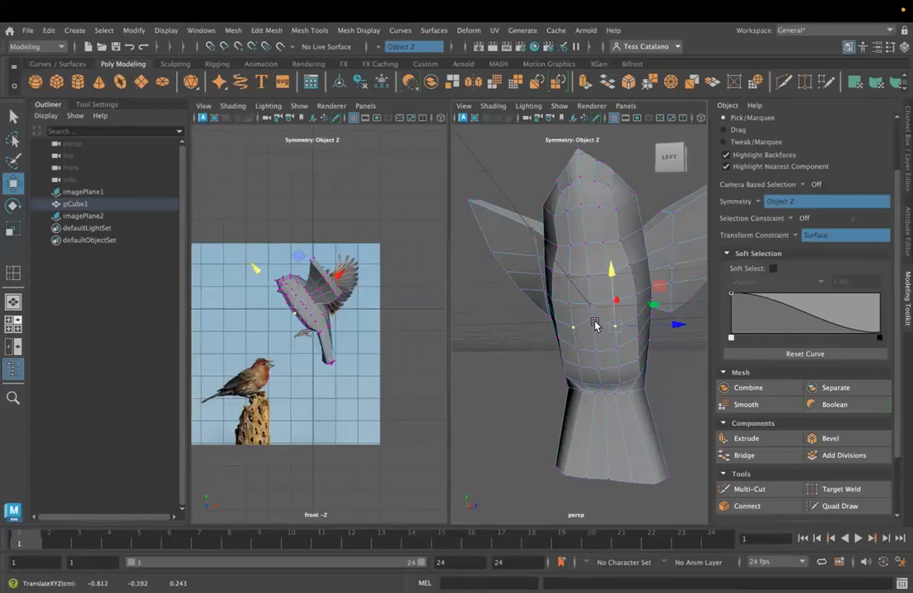
drag(582, 262, 587, 272)
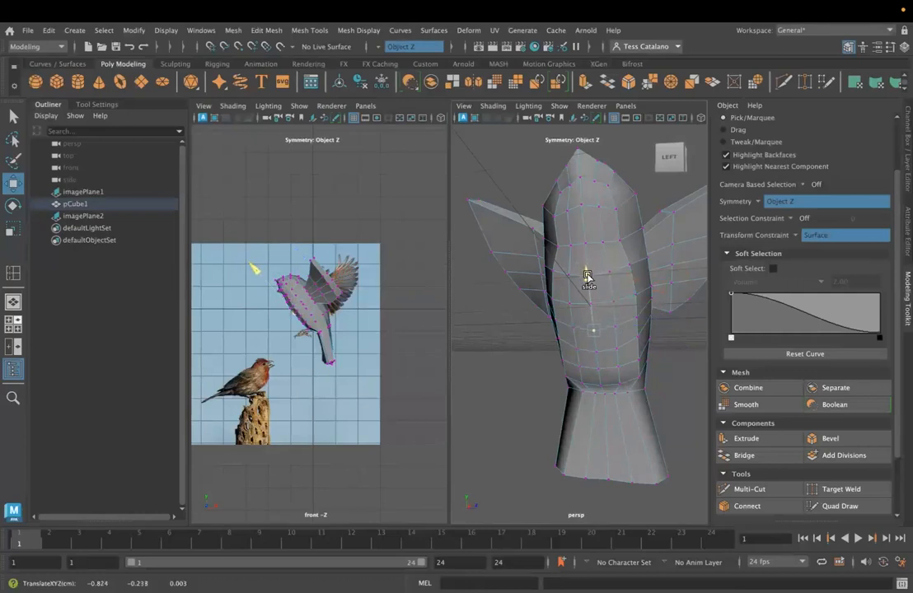
alt+drag(638, 333, 600, 342)
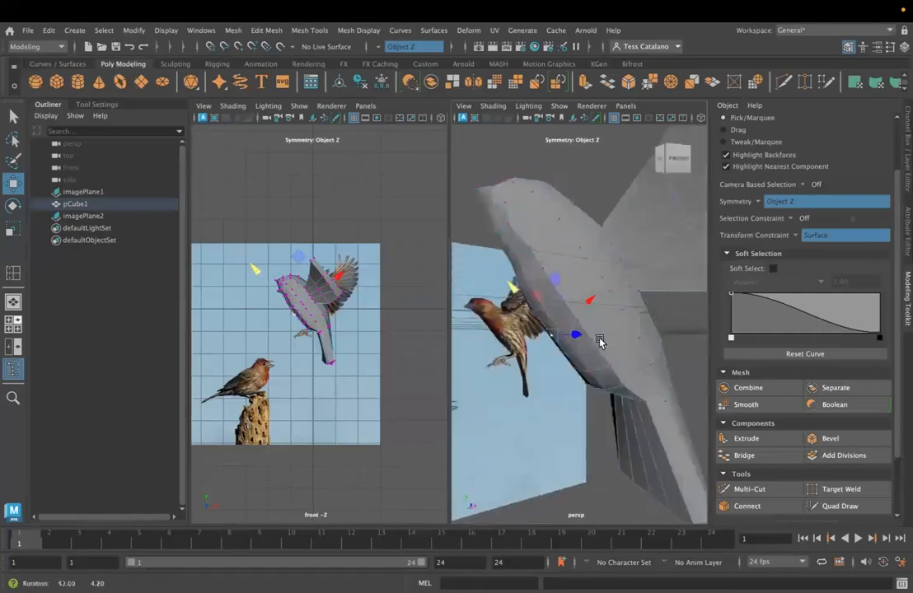
- Slide further mirrored vertices along the breast surface to continue the rounded curve toward the throat
click(601, 278)
drag(570, 236, 550, 289)
click(585, 298)
click(596, 257)
drag(581, 209, 580, 208)
click(581, 236)
alt+drag(592, 294, 511, 239)
click(539, 221)
alt+drag(512, 162, 598, 154)
click(593, 208)
click(593, 146)
alt+drag(567, 216, 595, 285)
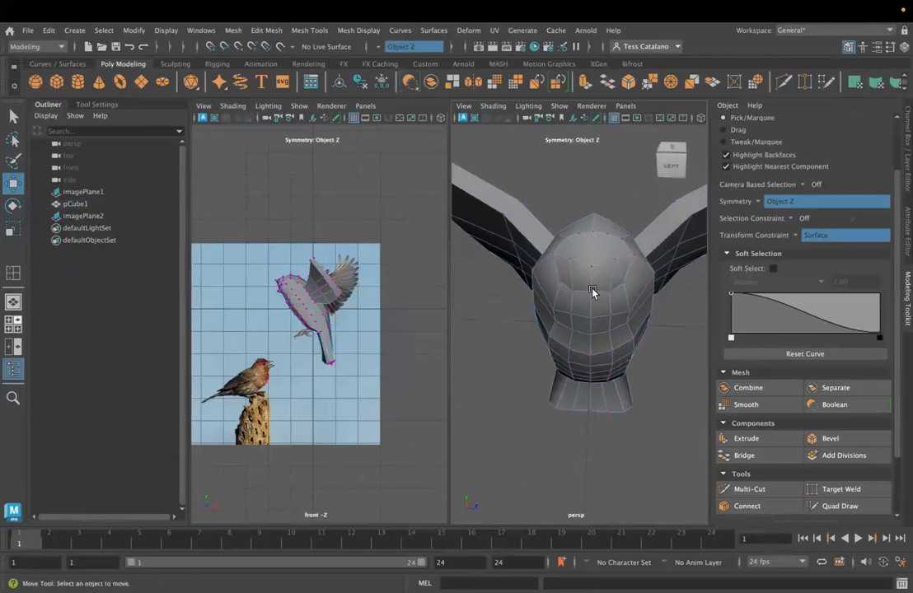
- Slide the centre throat vertex and the mirrored pair beside it along the surface
click(592, 292)
drag(591, 240, 591, 243)
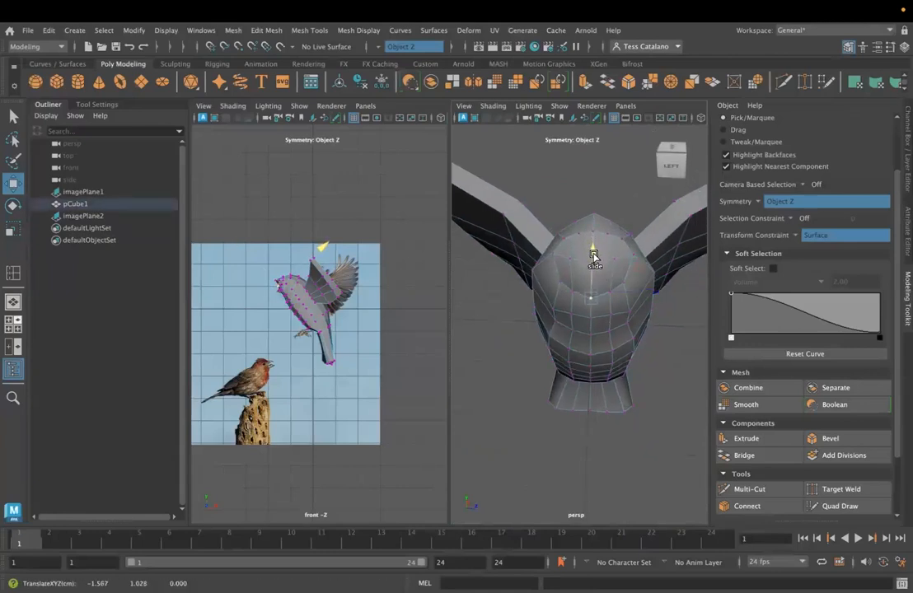
click(629, 309)
drag(631, 265, 627, 261)
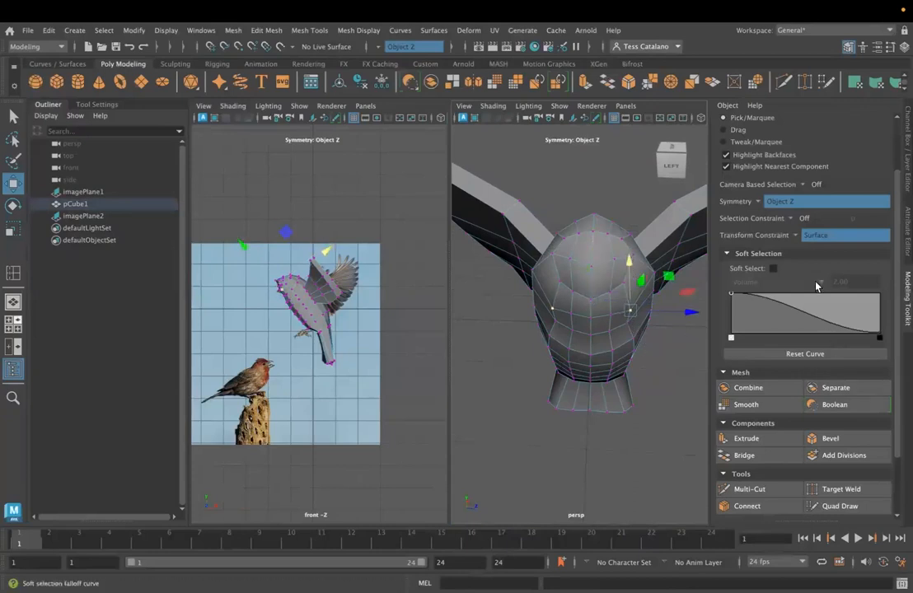
- Set the transform constraint to Off and reposition the mirrored vertices on the sides of the throat and head
click(797, 238)
click(811, 233)
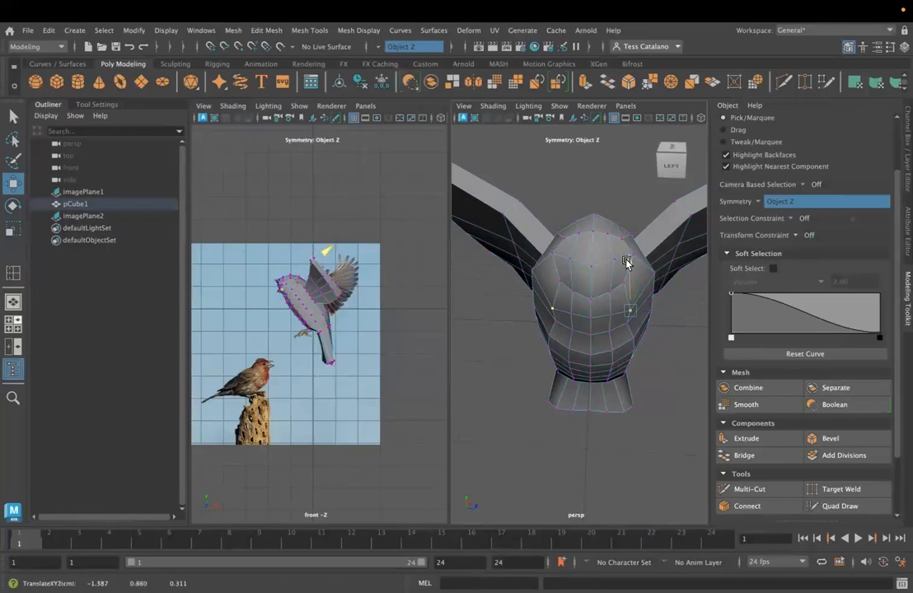
click(657, 272)
drag(688, 275, 679, 281)
alt+drag(657, 317, 695, 313)
alt+drag(633, 306, 655, 282)
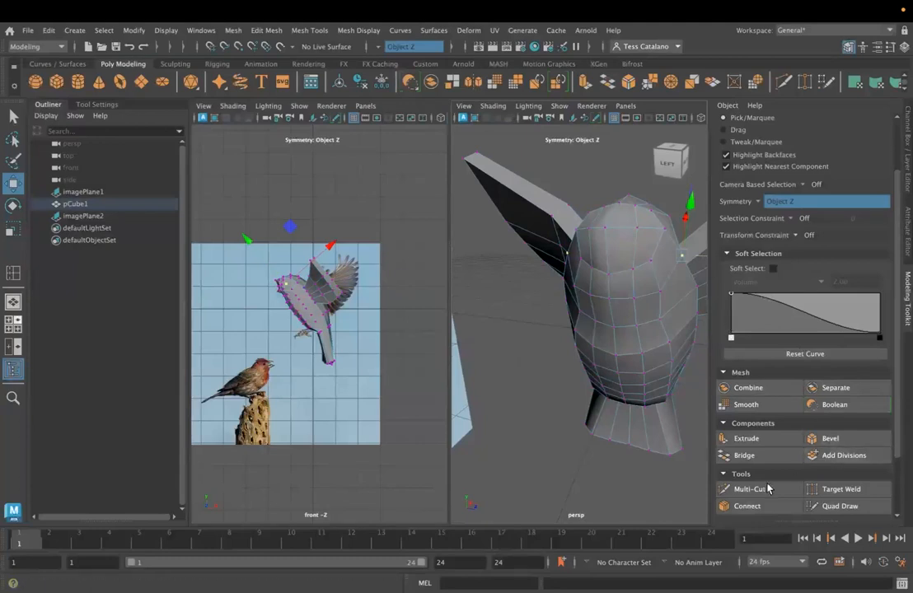
- Add mirrored edges across the front of the head with Multi-Cut, running from the side vertices toward the beak
click(742, 489)
click(665, 230)
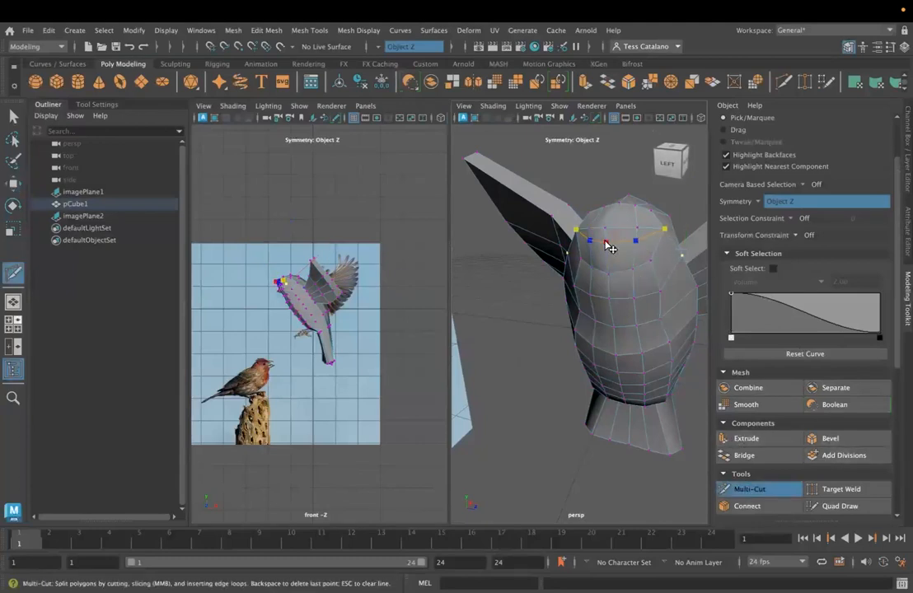
alt+drag(621, 255, 614, 258)
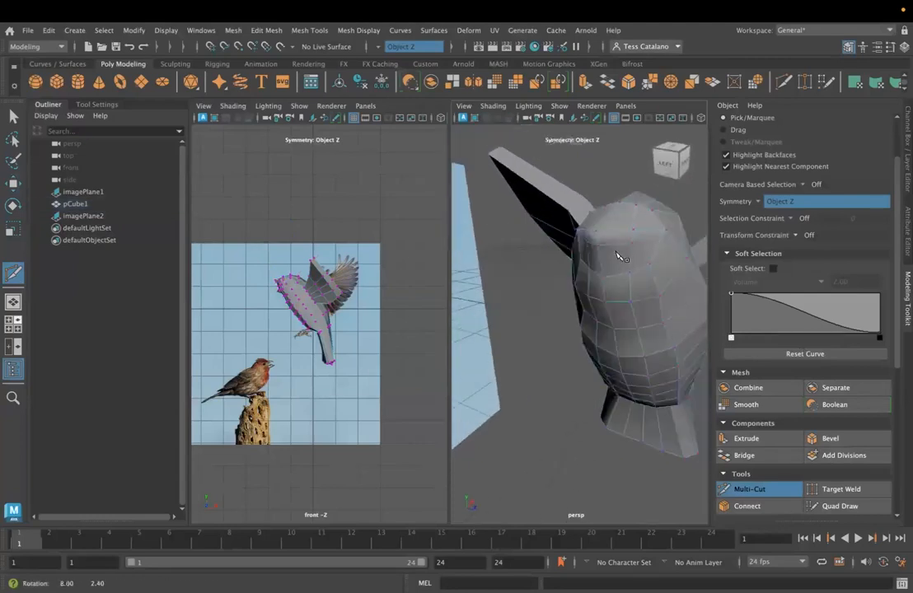
click(666, 231)
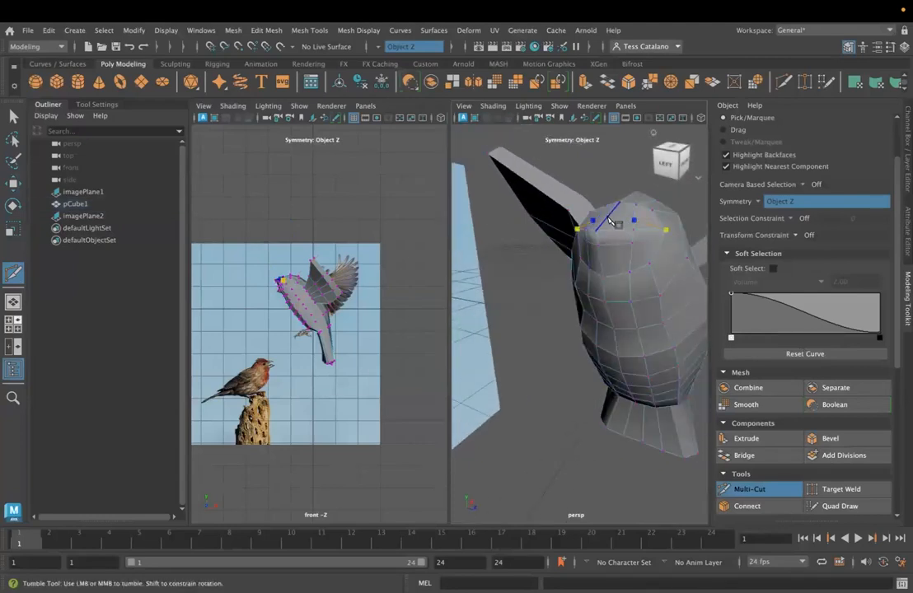
alt+drag(610, 220, 501, 232)
- Move the mirrored vertex on the side of the head slightly back from the beak to round the face
click(14, 116)
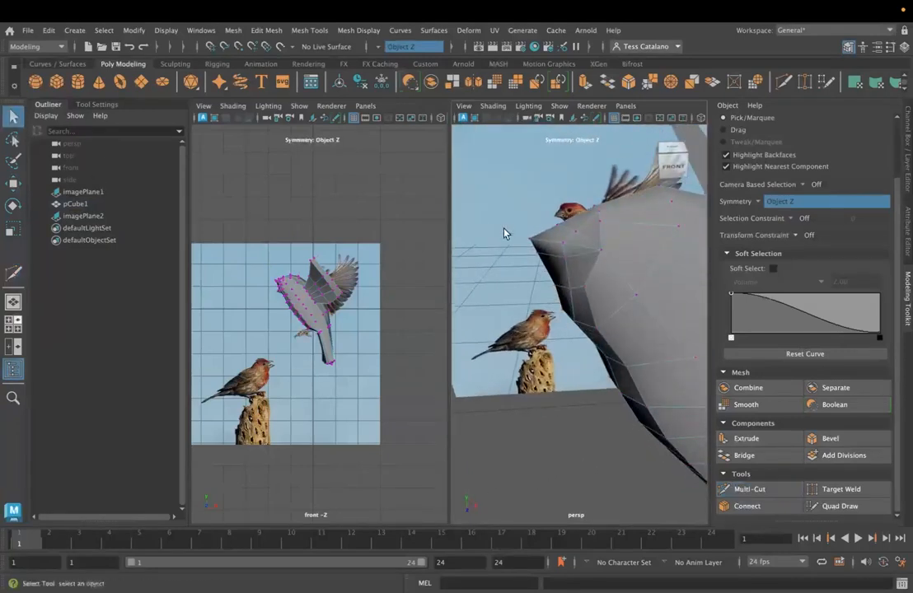
click(562, 246)
key(f)
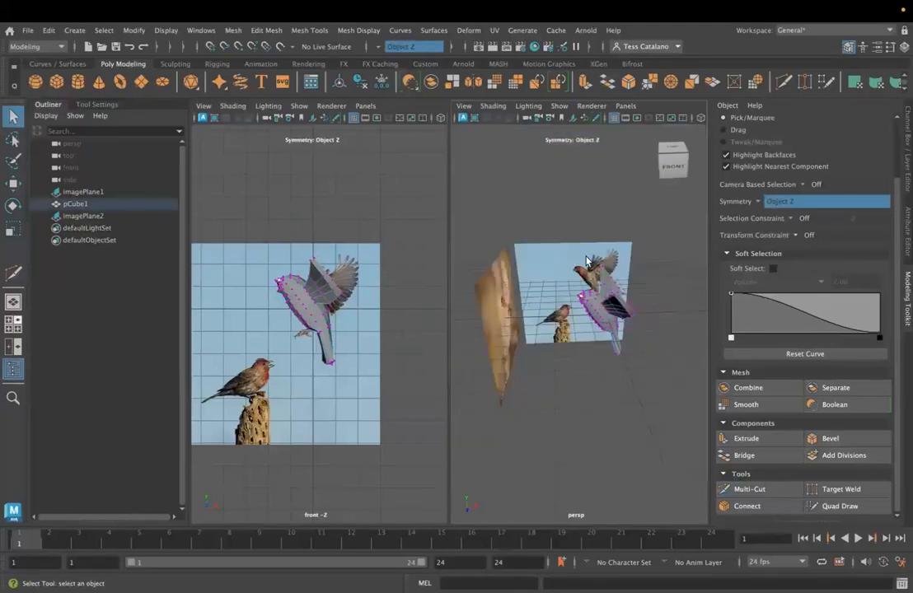
scroll(593, 324, up, 10)
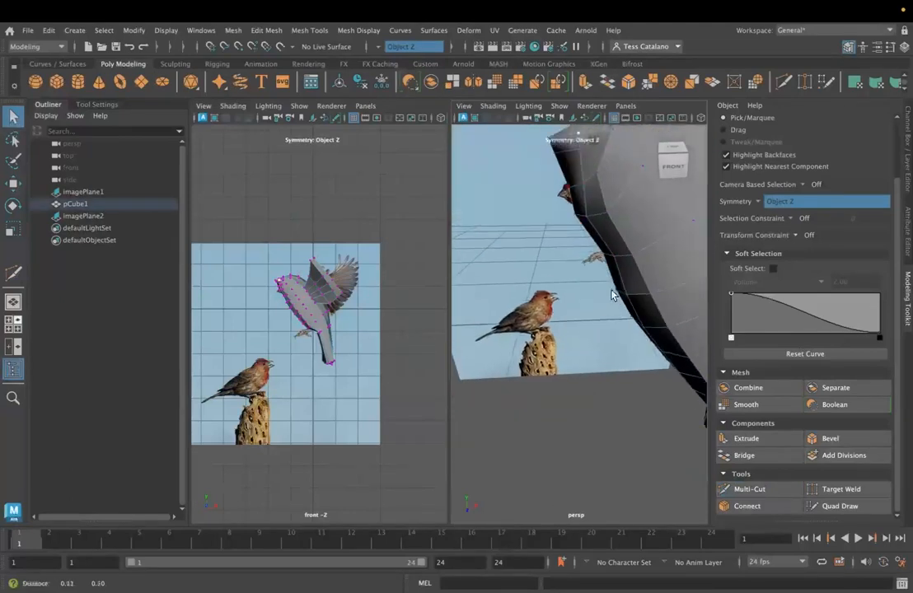
scroll(536, 260, up, 3)
scroll(537, 259, down, 3)
alt+drag(536, 261, 571, 266)
key(w)
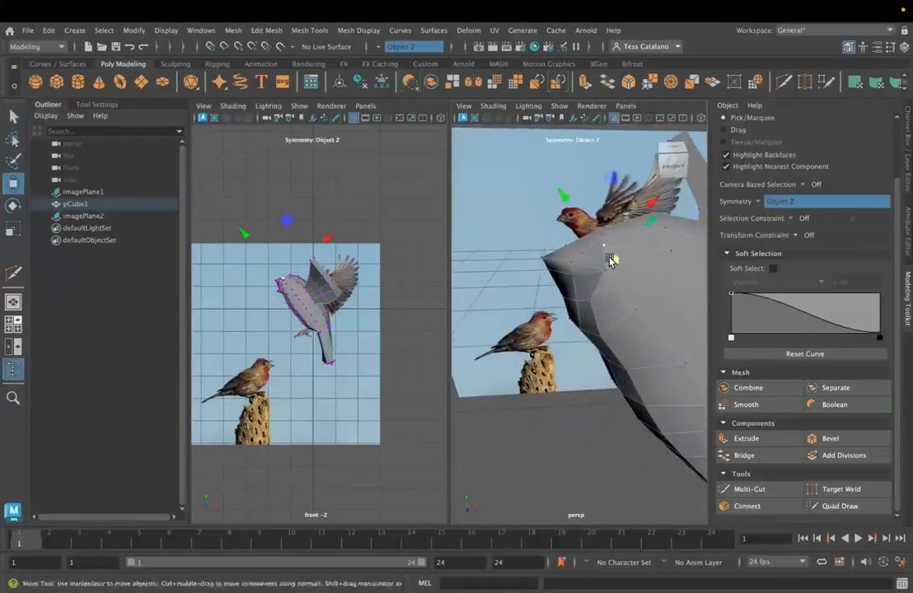
drag(565, 197, 571, 202)
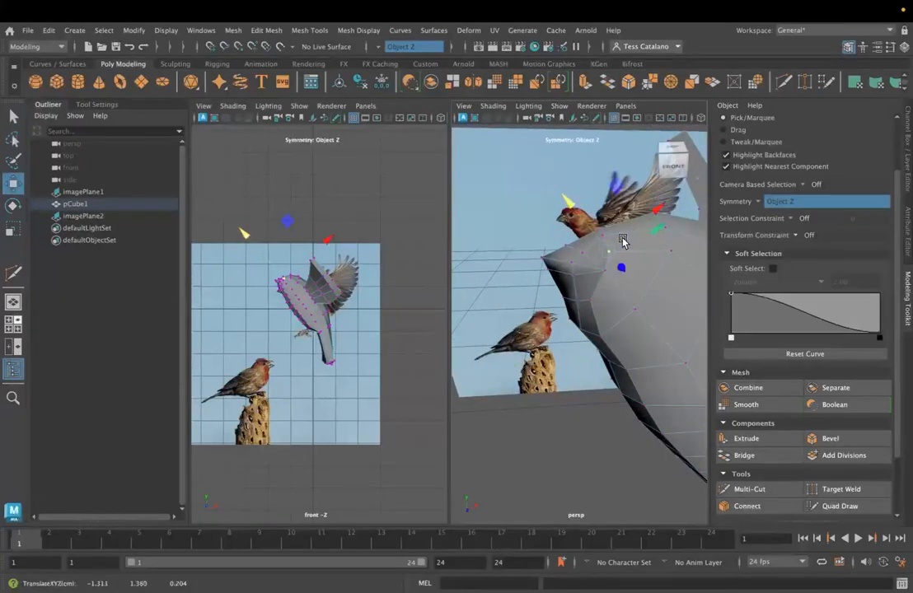
drag(649, 219, 655, 216)
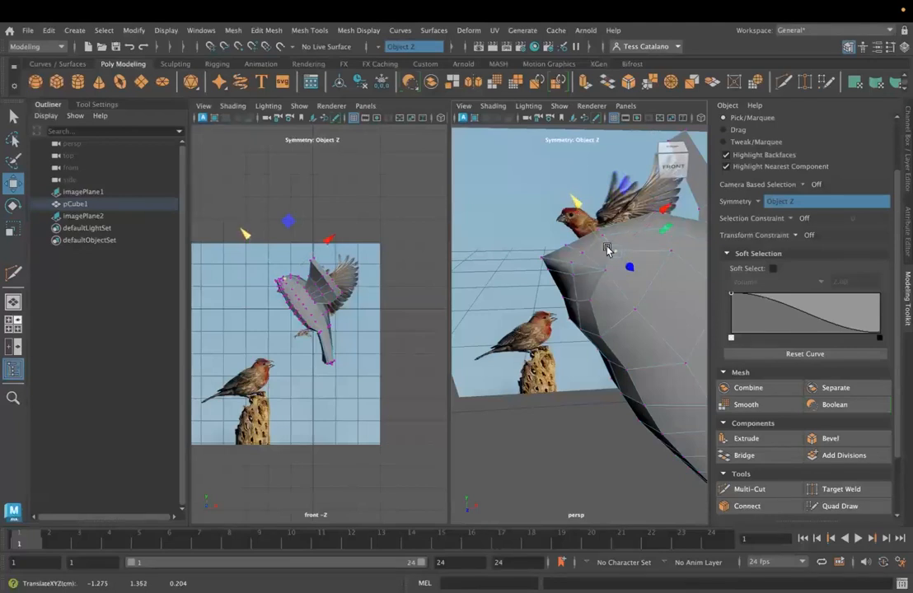
- Cut a mirrored edge with Multi-Cut from the top of the head down to the vertex on the side of the face
click(789, 492)
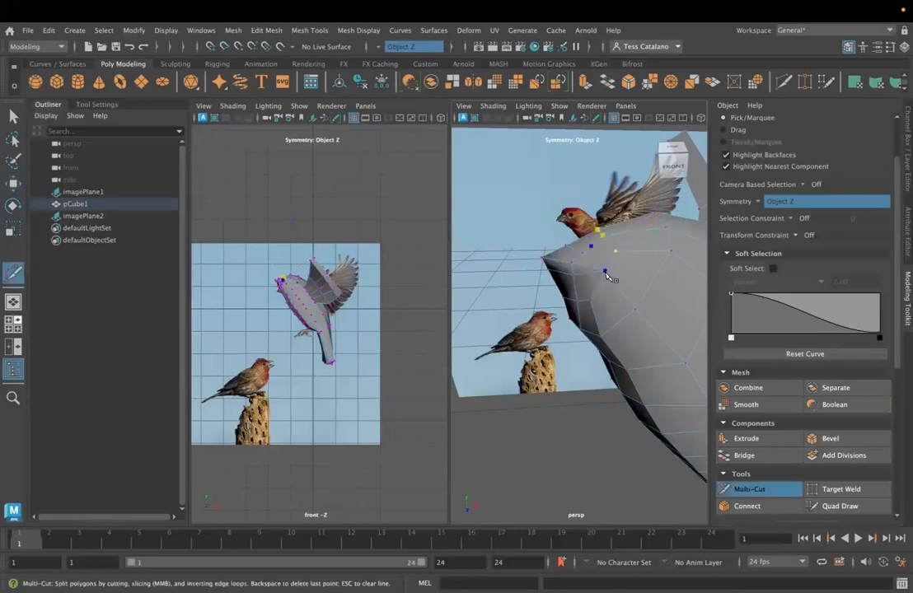
click(651, 355)
alt+drag(552, 342, 566, 360)
alt+middle_drag(566, 360, 538, 357)
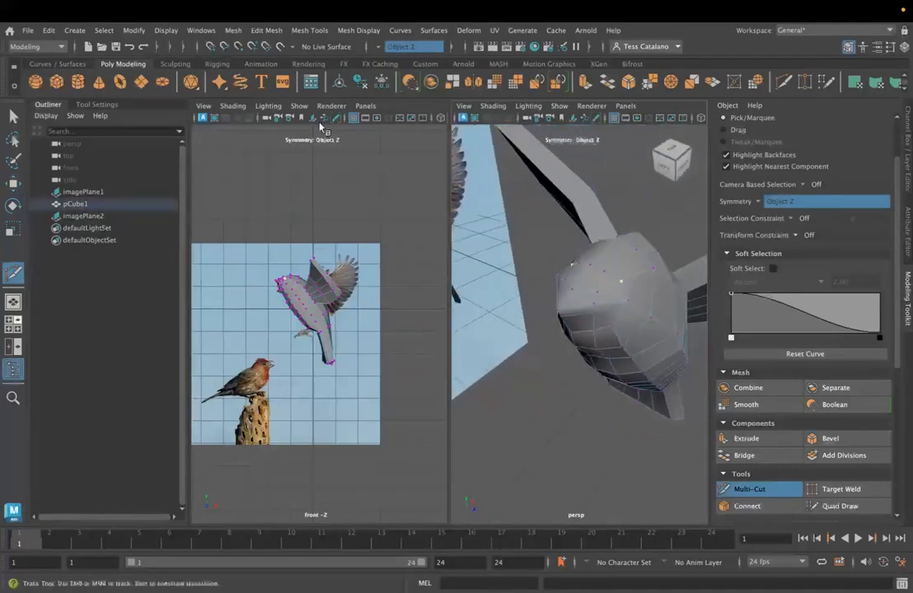
- Reposition the centre forehead vertex and the adjacent mirrored pair to round the front of the head
key(q)
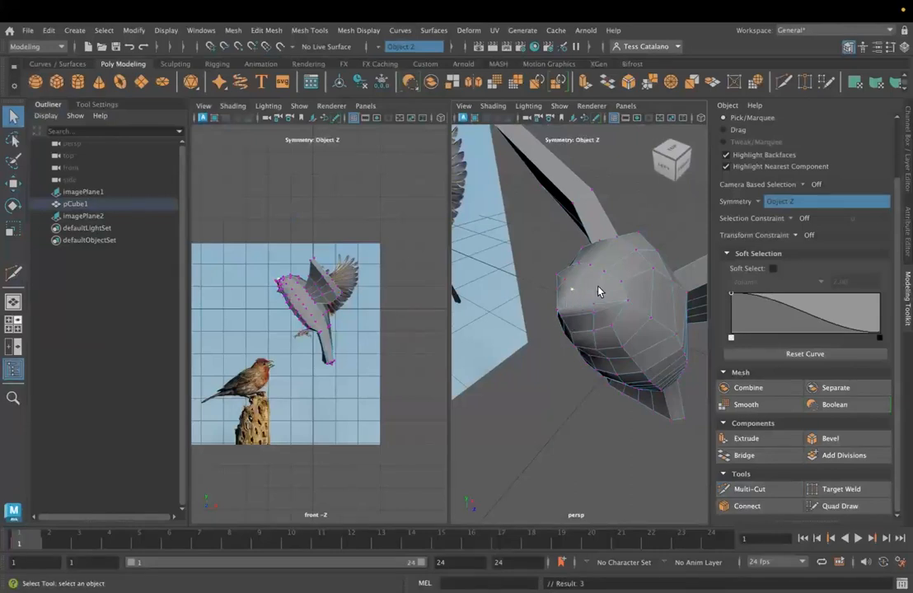
key(w)
drag(599, 245, 606, 235)
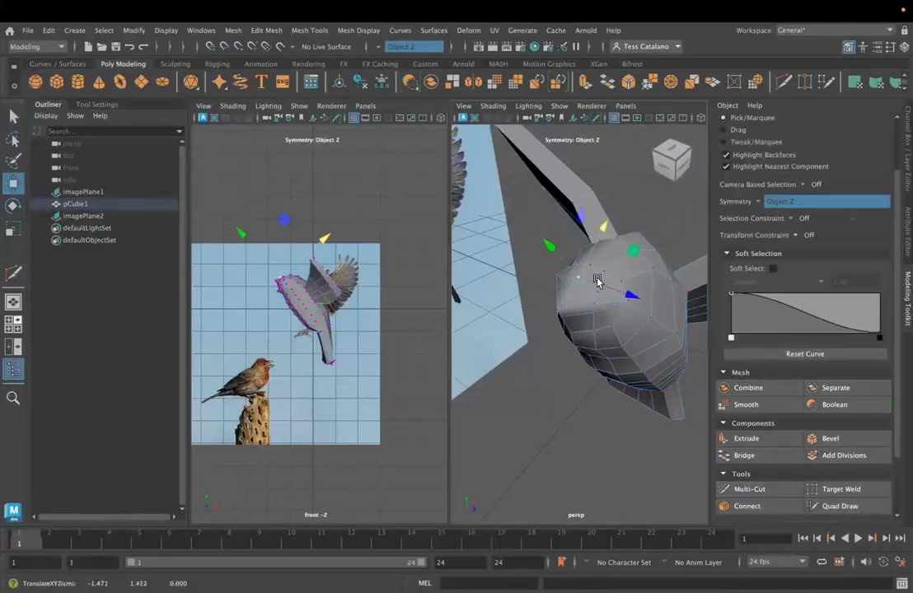
drag(597, 293, 624, 234)
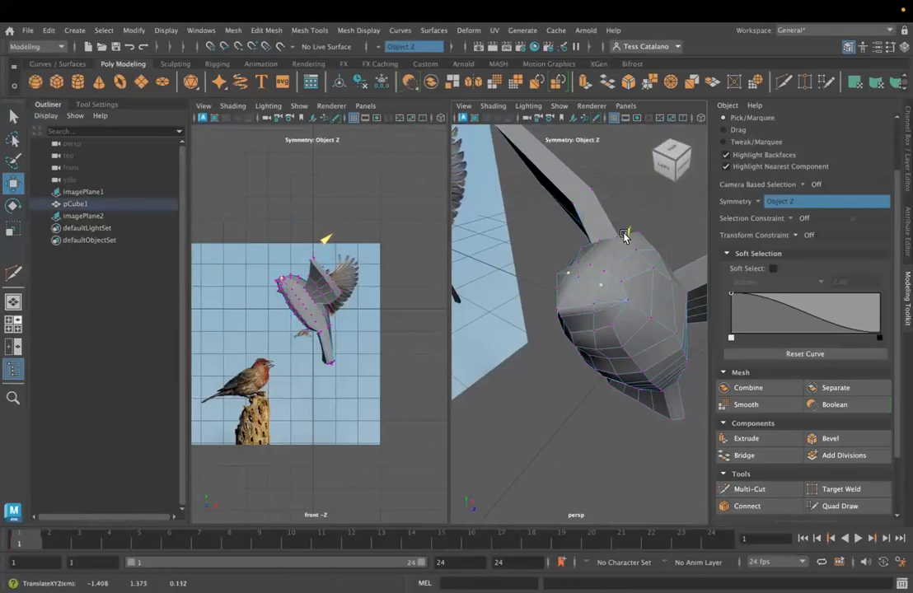
- Adjust the vertex at the beak end of the head, checking the profile from both sides
alt+drag(574, 342, 555, 350)
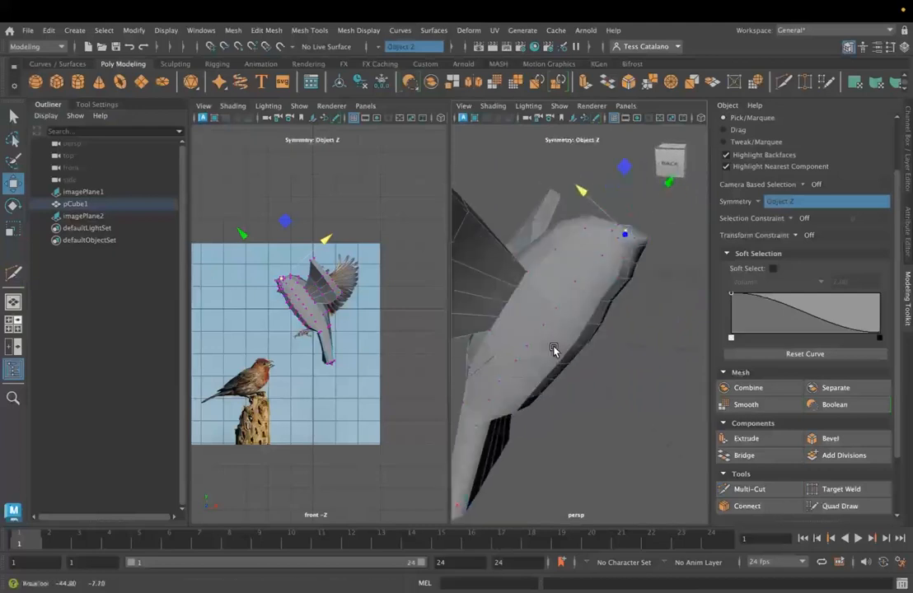
click(665, 217)
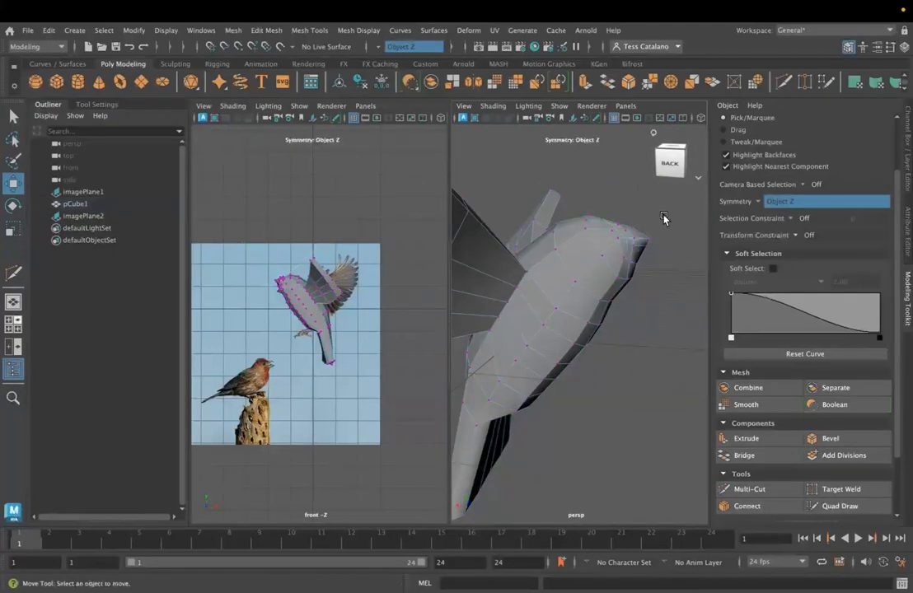
click(632, 246)
drag(672, 196, 583, 280)
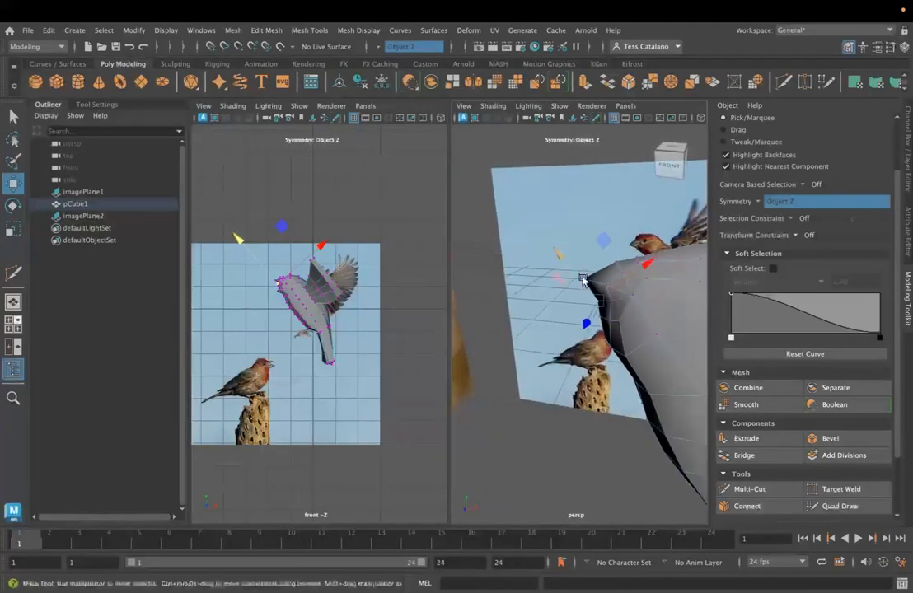
- Move the centre vertices along the top of the head to smooth the curve of the crown
drag(690, 228, 699, 226)
alt+drag(619, 315, 651, 261)
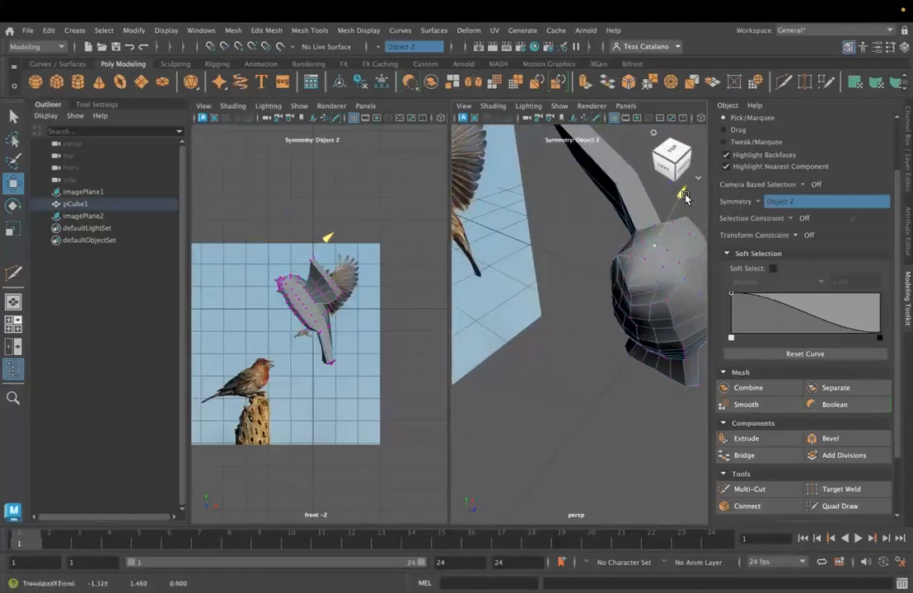
alt+drag(550, 221, 529, 261)
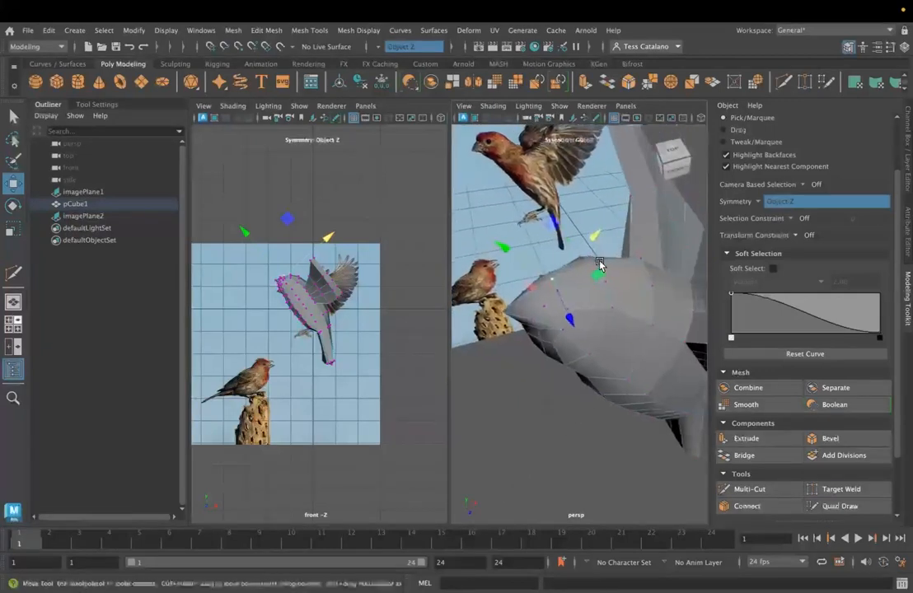
drag(642, 220, 640, 222)
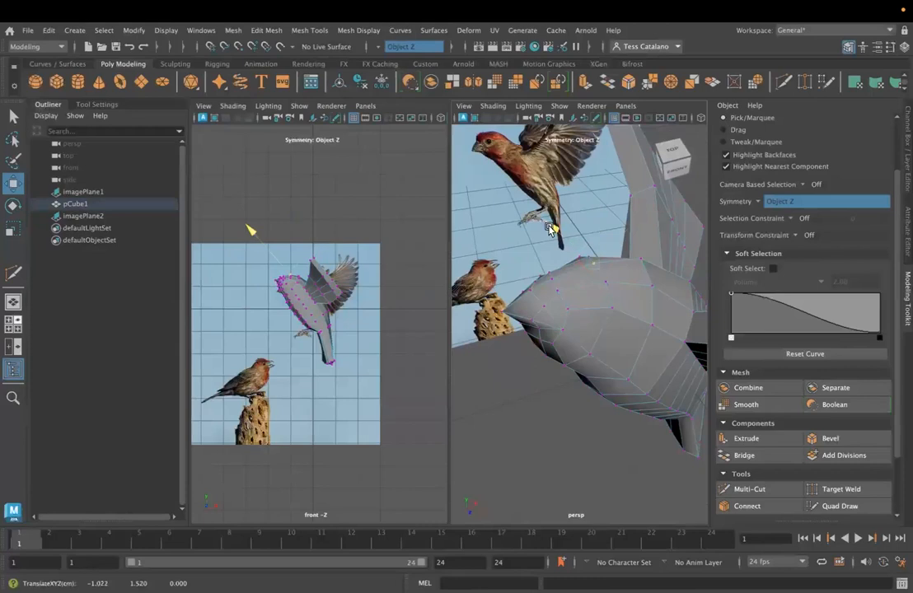
- Adjust the mirrored vertices along the upper back and side of the head to smooth the rounded body
click(632, 259)
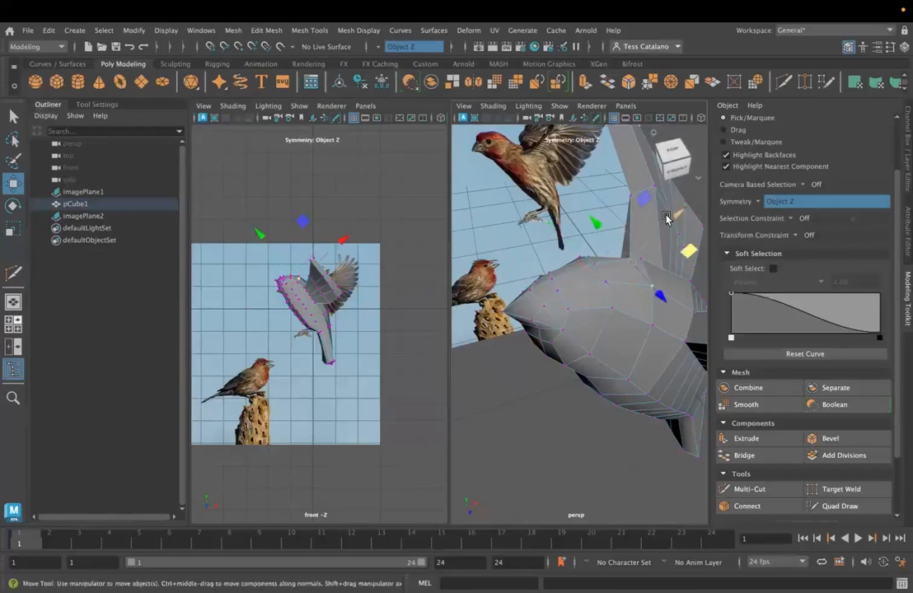
click(643, 261)
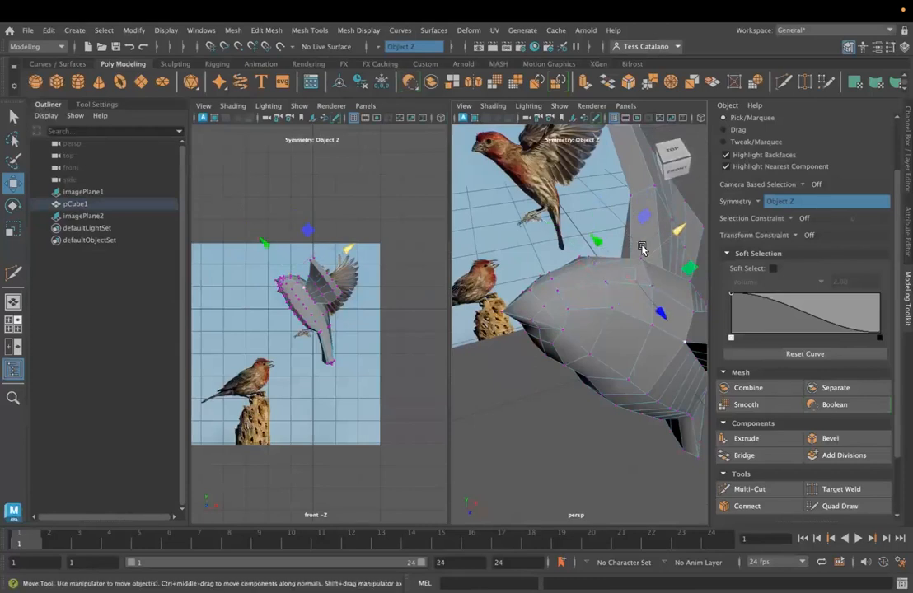
click(644, 230)
click(642, 266)
drag(613, 229, 610, 303)
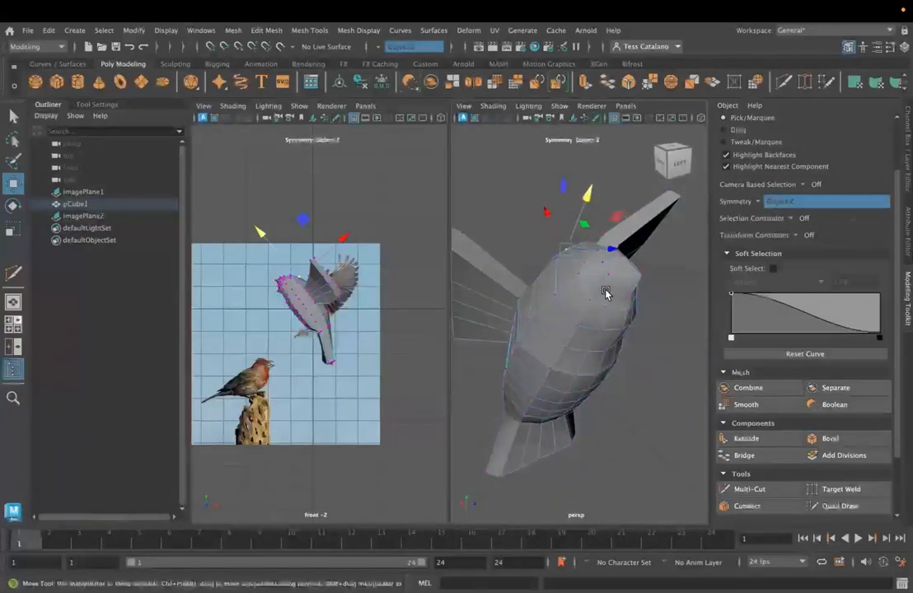
drag(629, 248, 630, 252)
alt+drag(591, 332, 605, 335)
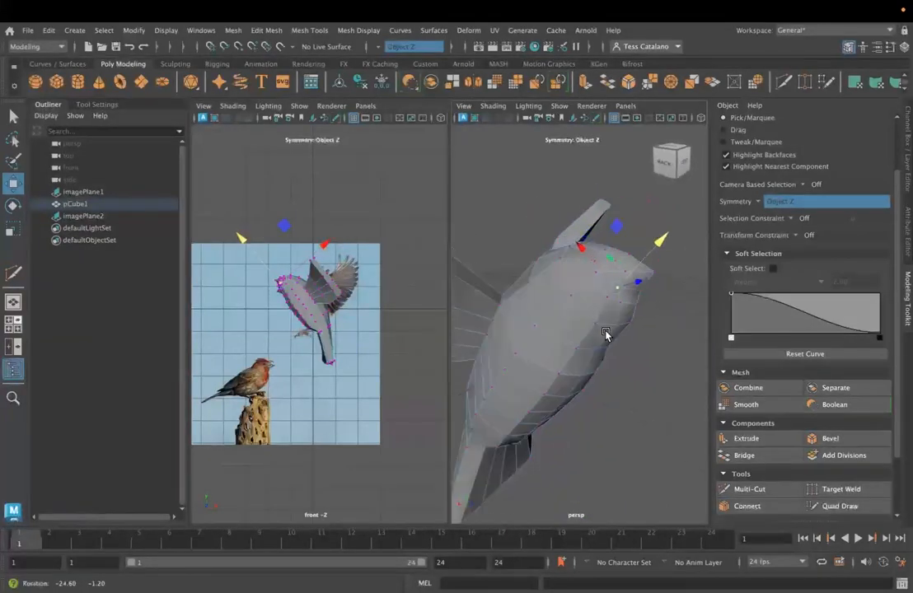
- Select the wing's leading-edge vertices and set the Move axis orientation to Component and the transform constraint to Surface Slide
alt+drag(626, 272, 607, 306)
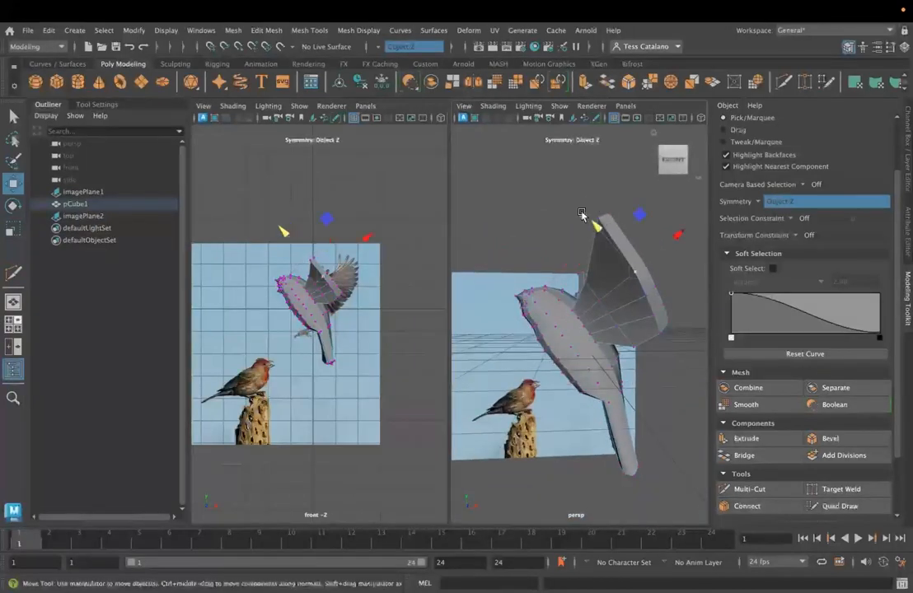
drag(605, 230, 628, 289)
click(642, 264)
key(ctrl+z)
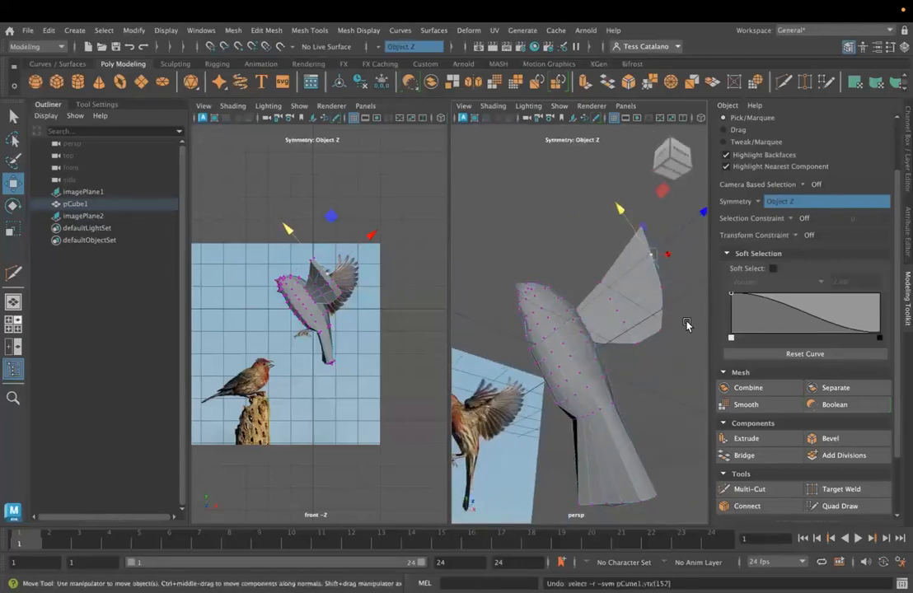
alt+drag(568, 297, 656, 226)
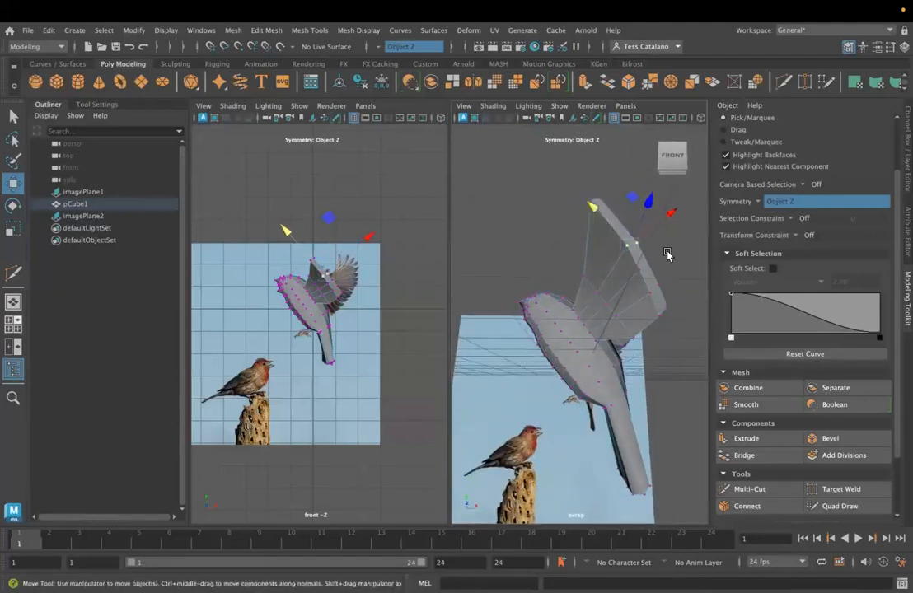
click(92, 105)
click(130, 151)
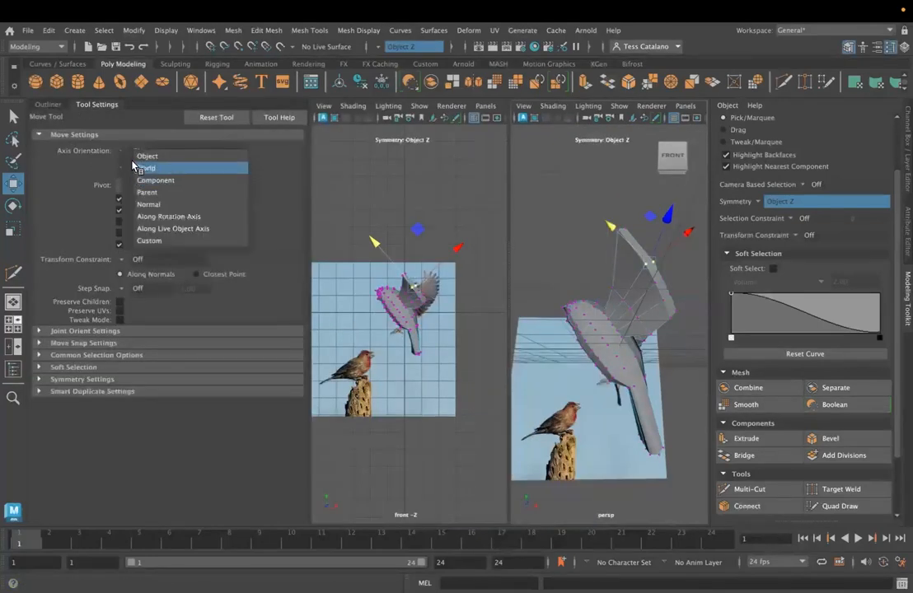
click(149, 180)
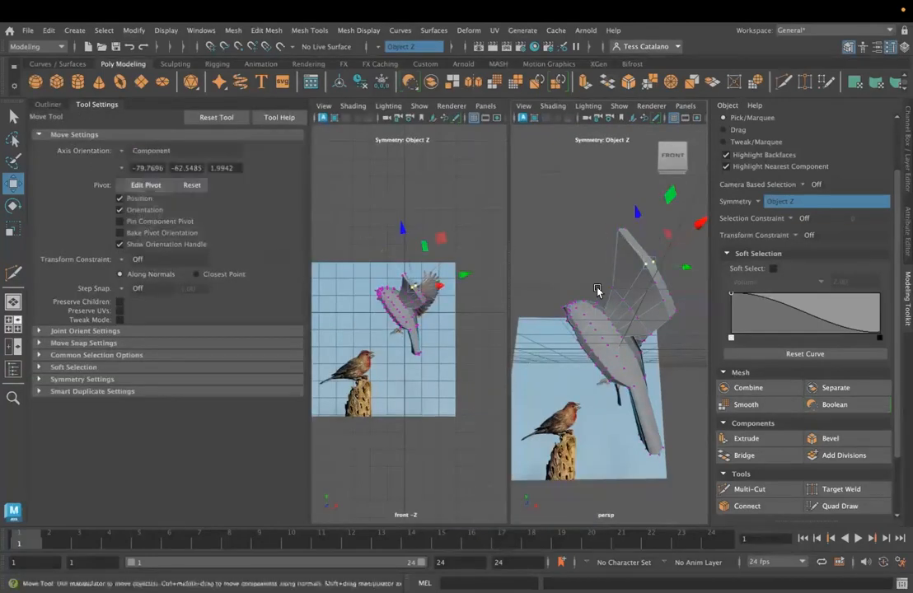
click(803, 234)
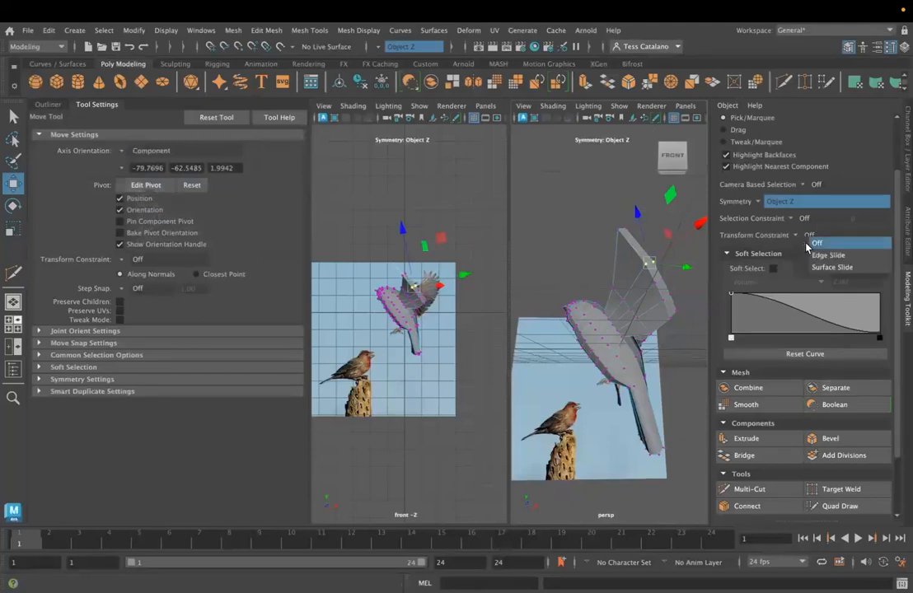
click(828, 265)
- Slide the vertices on the wing's leading edge along the surface to refine the outline near the wing tip
middle_drag(639, 211, 631, 202)
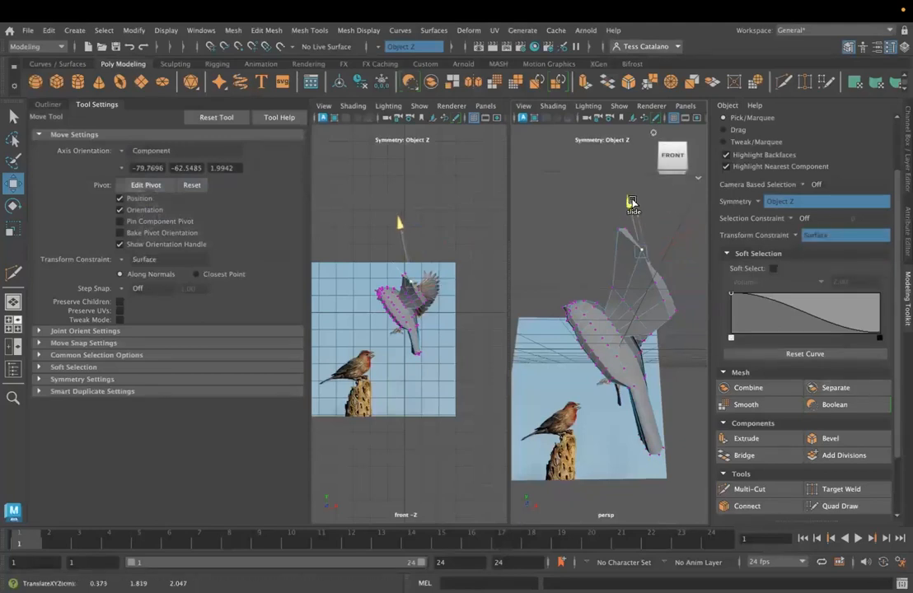
alt+drag(546, 270, 528, 280)
middle_drag(525, 253, 540, 283)
scroll(574, 311, up, 5)
alt+middle_drag(572, 311, 632, 341)
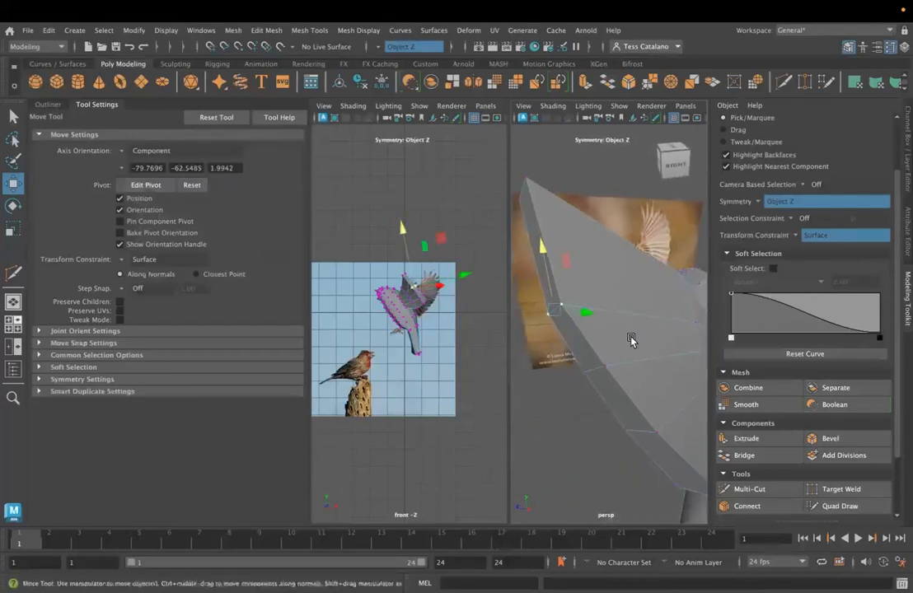
scroll(635, 341, down, 2)
click(597, 311)
click(588, 310)
right_drag(585, 311, 565, 276)
click(596, 314)
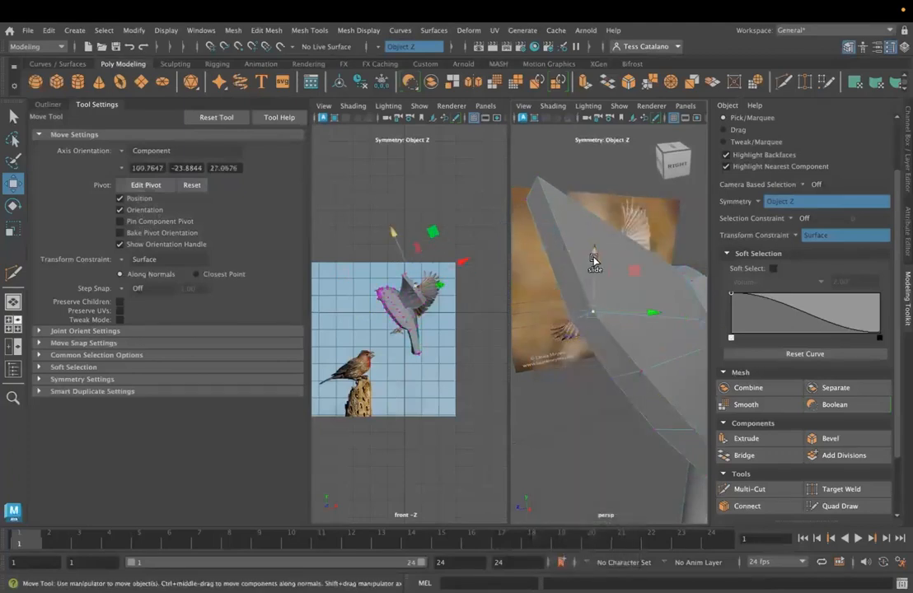
middle_drag(590, 312, 553, 282)
alt+drag(552, 283, 601, 198)
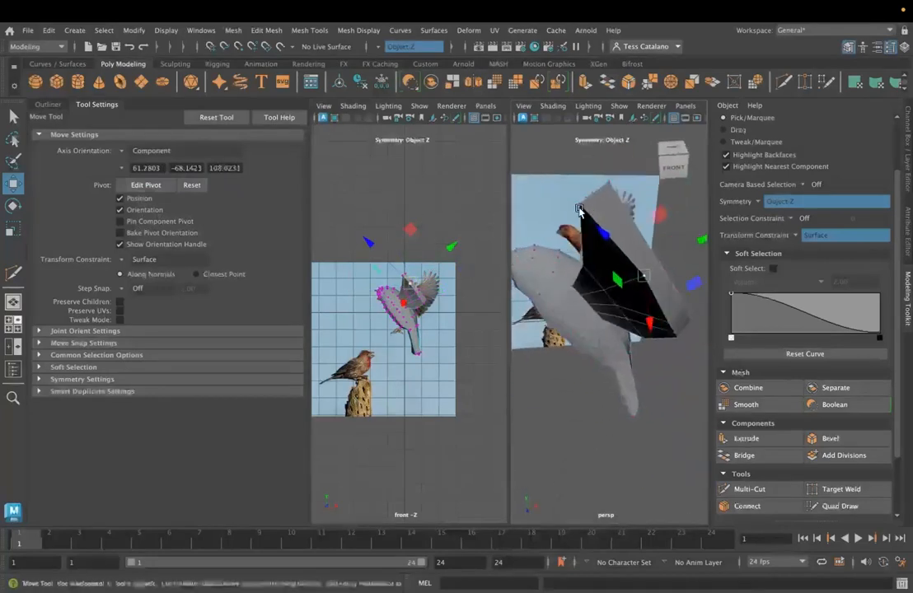
- Adjust the mirrored vertices on the wing's inner edge between the tip and the body
middle_drag(607, 183, 582, 205)
alt+drag(563, 227, 569, 257)
click(568, 260)
middle_drag(569, 266, 570, 269)
alt+drag(580, 279, 555, 294)
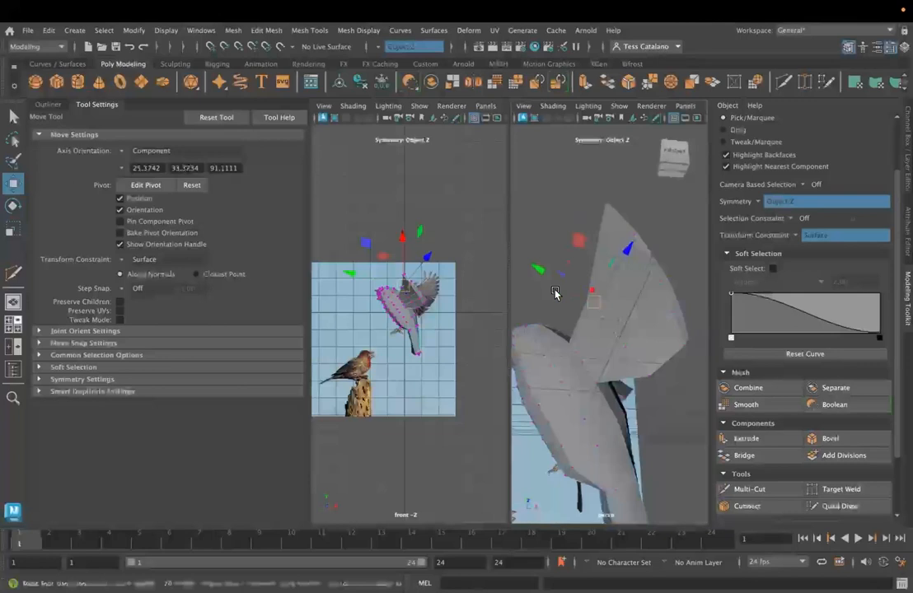
- Reposition the mirrored vertices around the outer and rear corners of the wings to shape their outline
click(681, 347)
drag(685, 352, 609, 376)
click(660, 303)
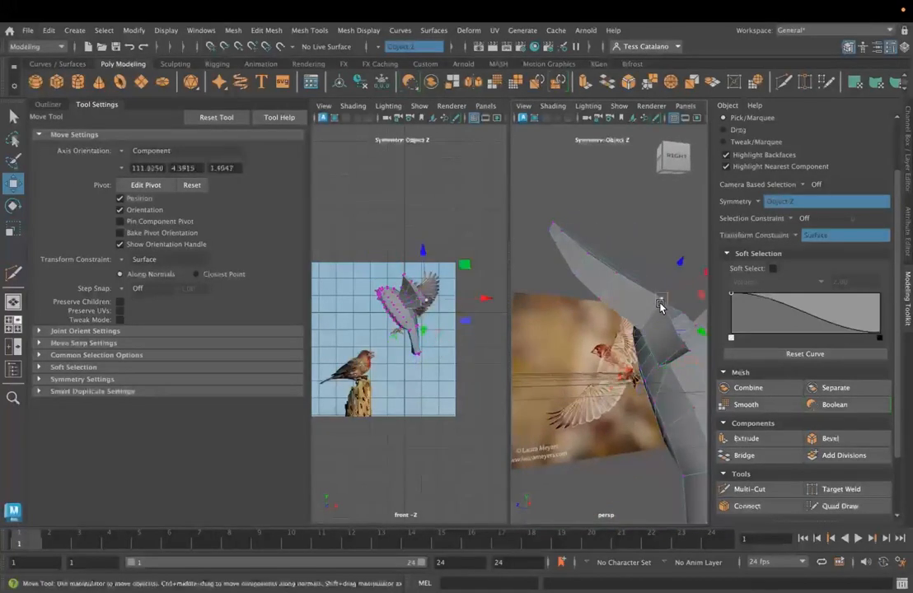
drag(665, 300, 615, 352)
click(654, 344)
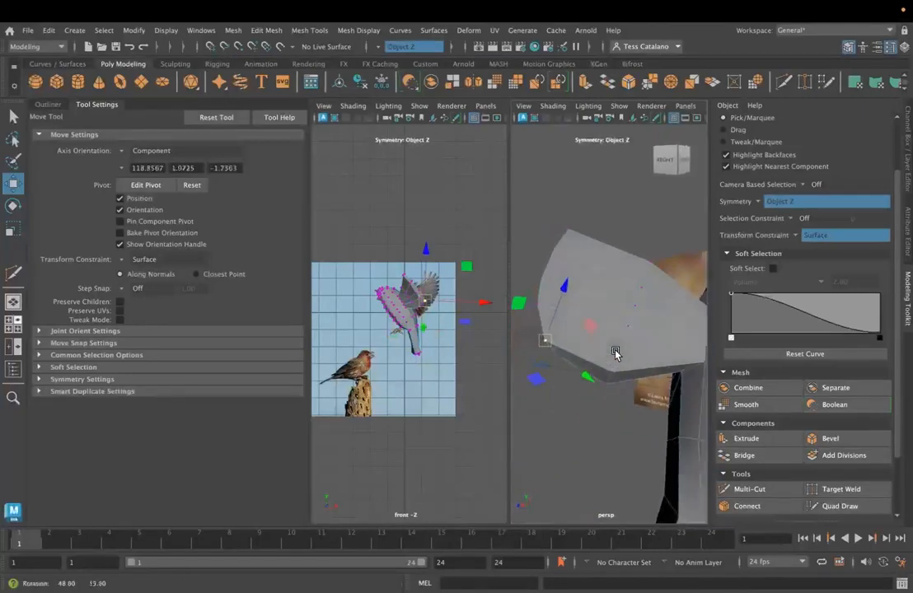
drag(549, 342, 553, 344)
drag(536, 283, 642, 321)
click(632, 318)
drag(602, 285, 618, 266)
click(616, 267)
alt+drag(597, 356, 604, 388)
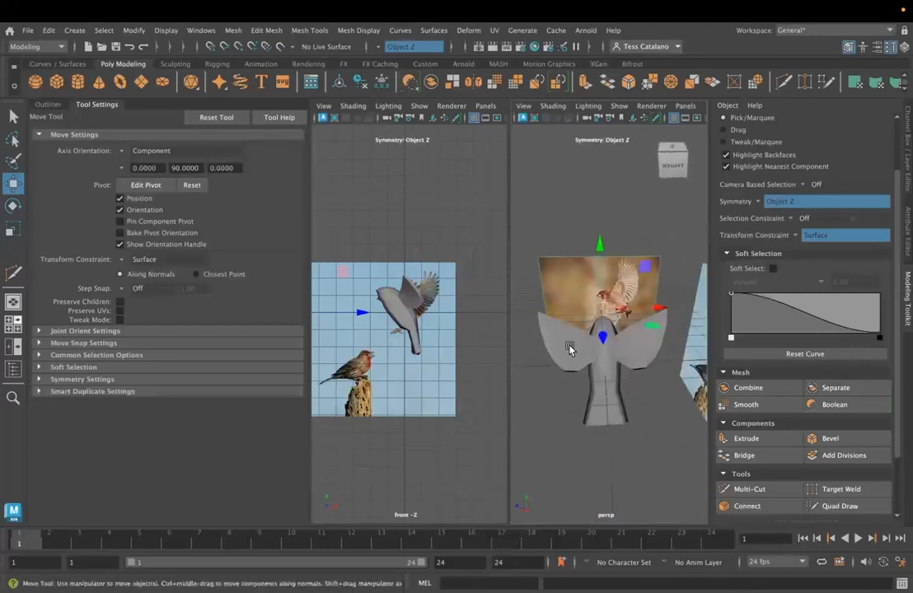
- Move the mirrored outer wing faces outward from the body using World axis orientation with the transform constraint off
right_drag(570, 340, 573, 265)
alt+drag(558, 329, 589, 344)
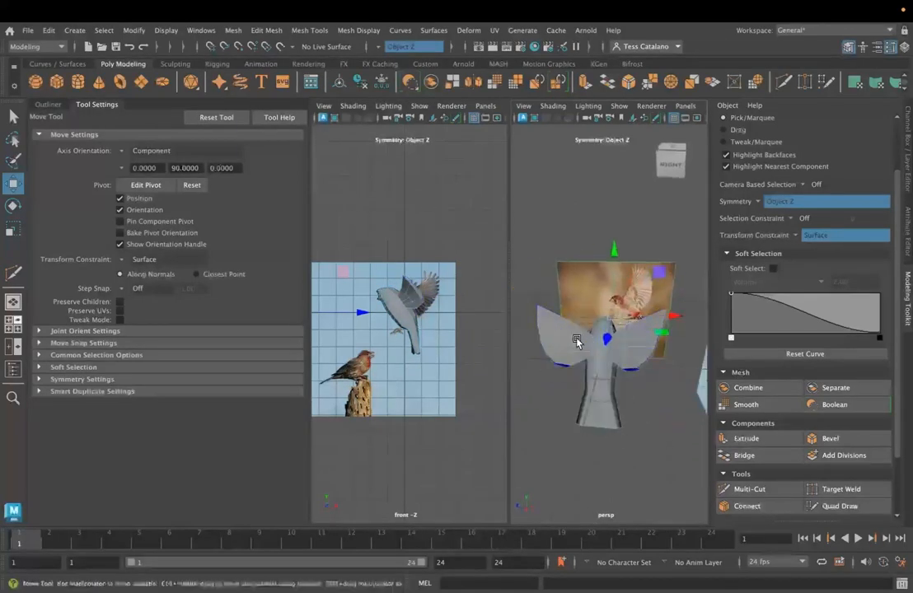
click(549, 370)
alt+drag(560, 431, 573, 398)
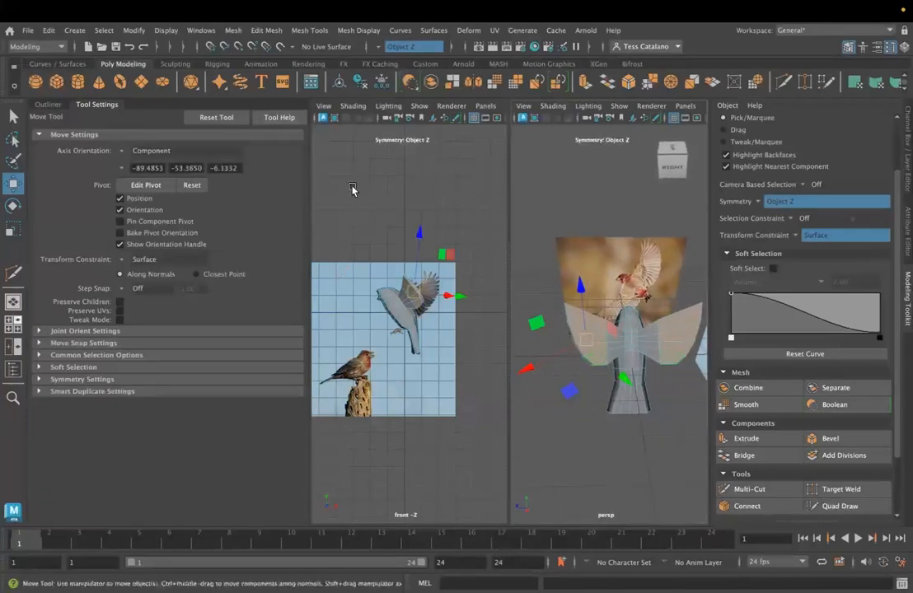
click(483, 307)
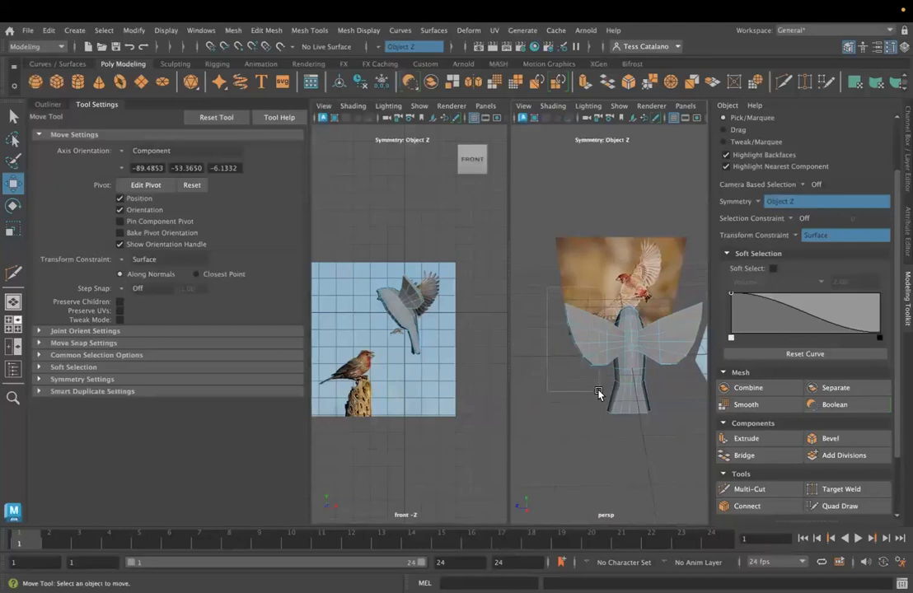
drag(599, 394, 599, 396)
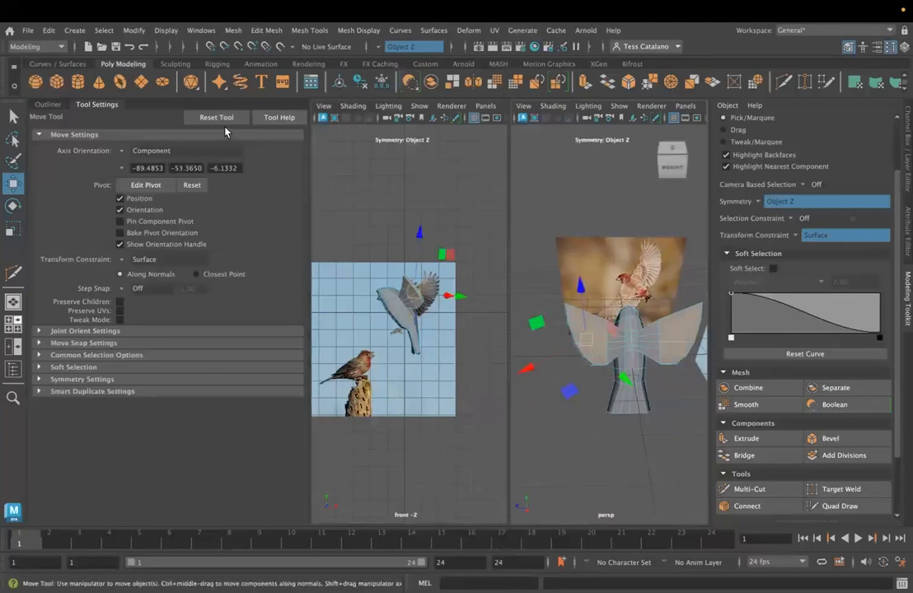
click(124, 151)
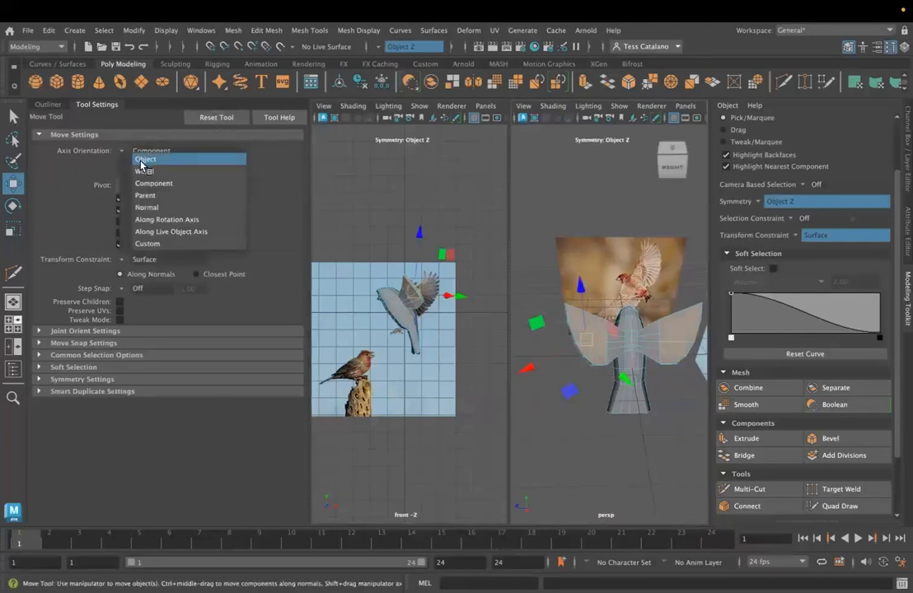
click(136, 168)
drag(531, 337, 581, 295)
key(ctrl+z)
click(796, 235)
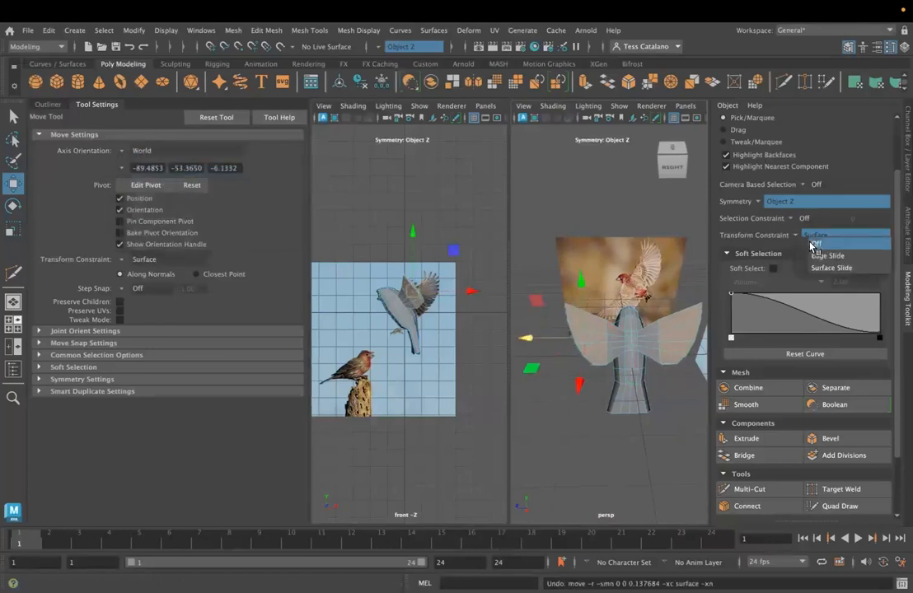
click(814, 244)
drag(528, 339, 528, 343)
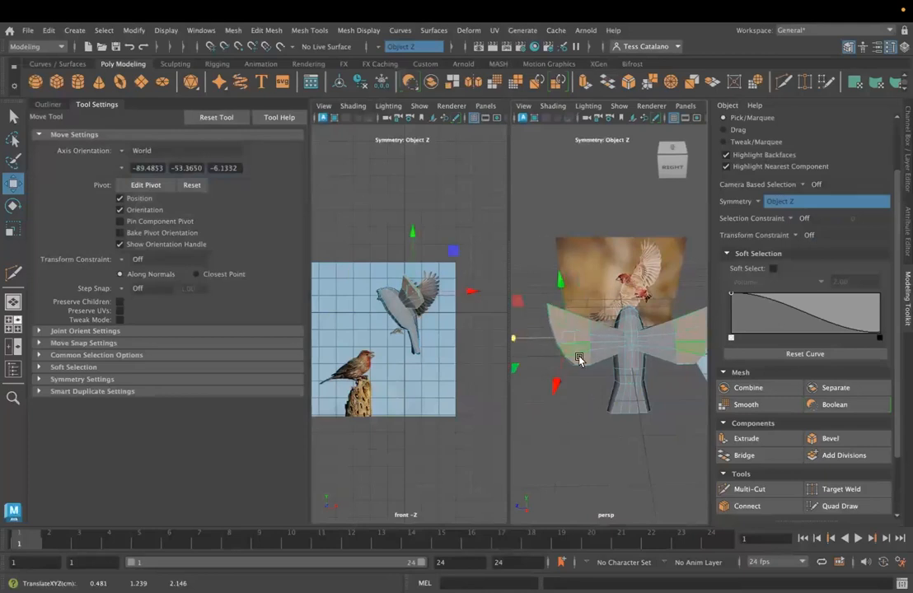
- Scale the selected outer wing faces along their Y axis to make the wings broader
key(r)
drag(569, 286, 570, 275)
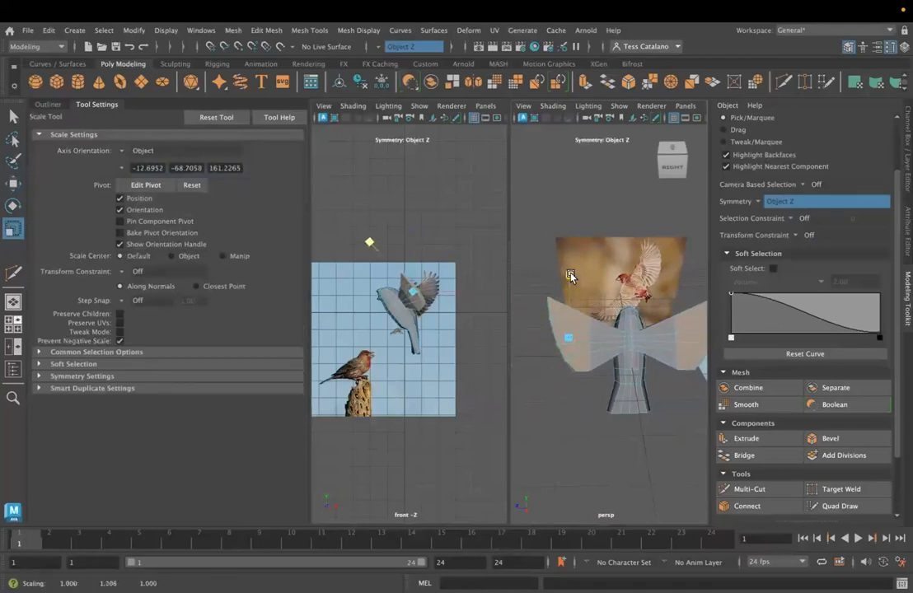
alt+drag(570, 326, 570, 278)
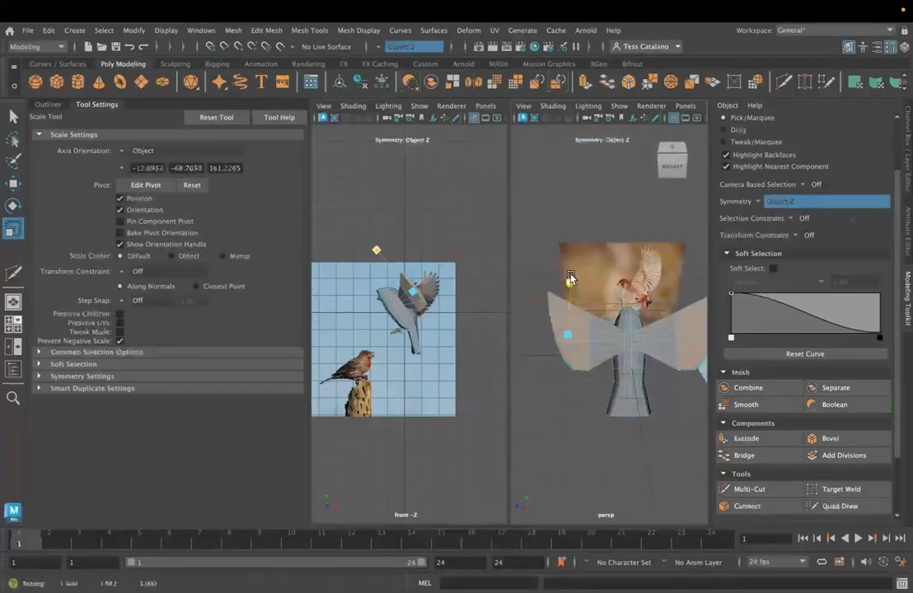
- Select the mirrored pair of lower belly faces near the tail and move them sideways with the Move tool
alt+drag(557, 416, 648, 412)
scroll(631, 402, up, 5)
alt+middle_drag(648, 411, 575, 319)
alt+drag(574, 318, 643, 319)
mouse_move(598, 347)
alt+mouse_down()
mouse_move(602, 359)
mouse_move(577, 358)
mouse_move(589, 342)
mouse_move(596, 352)
alt+mouse_up()
click(596, 353)
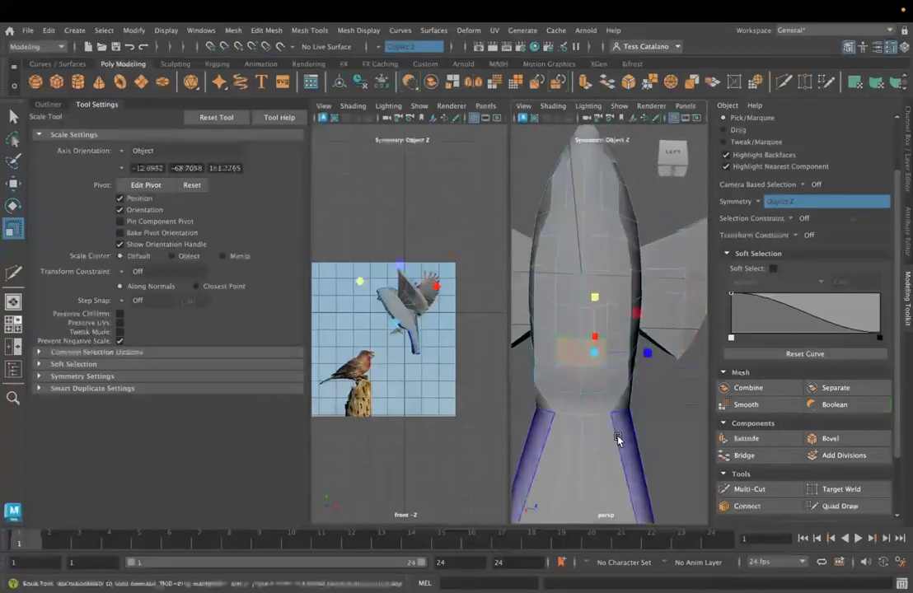
alt+drag(623, 439, 640, 389)
alt+drag(648, 448, 673, 378)
key(w)
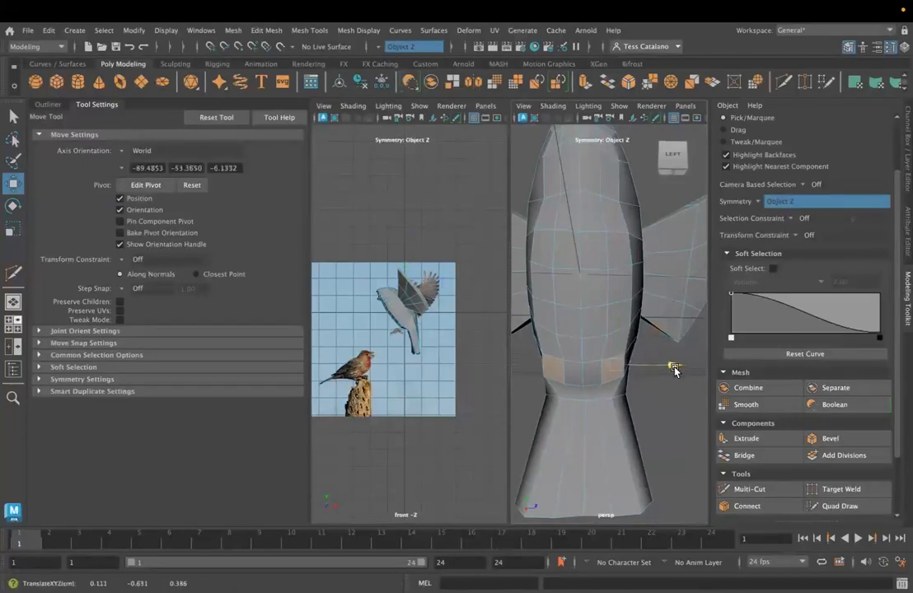
alt+drag(670, 370, 640, 409)
- Undo the unconstrained move of the lower belly faces and slide them sideways along the body using Surface Slide
alt+drag(613, 400, 648, 297)
alt+drag(573, 398, 643, 388)
click(608, 337)
click(612, 329)
mouse_move(651, 318)
mouse_down()
mouse_move(653, 341)
mouse_move(655, 330)
mouse_up()
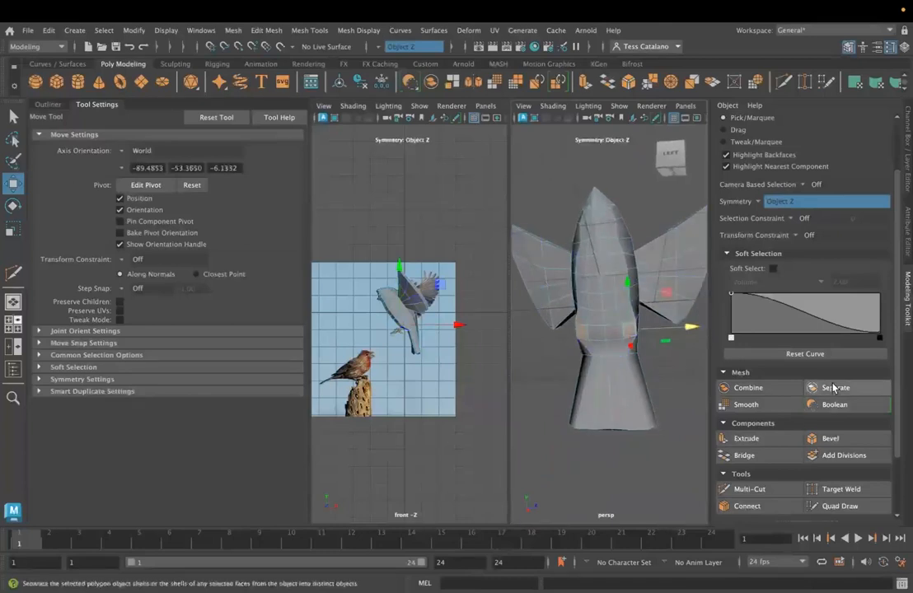
key(ctrl+z)
click(796, 236)
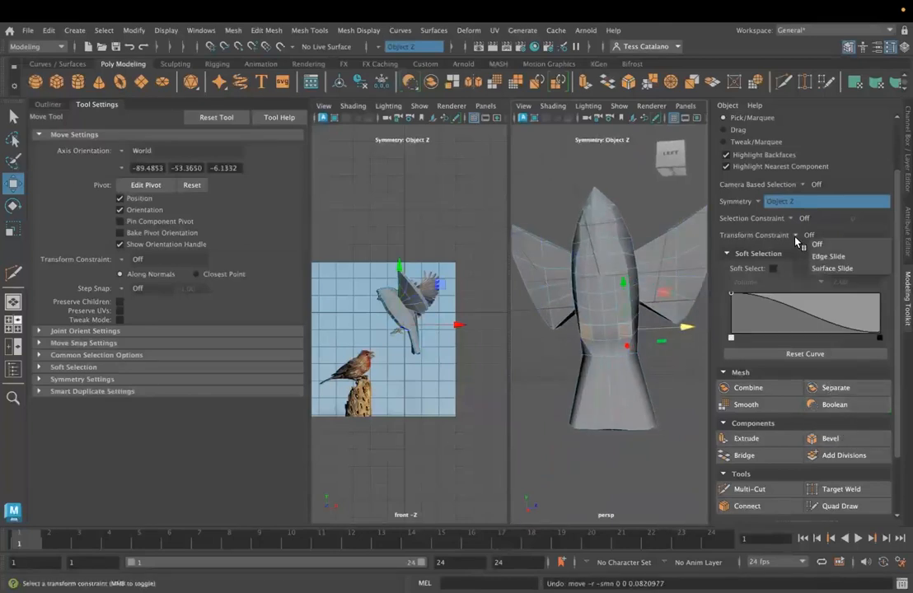
click(832, 268)
drag(687, 328, 683, 330)
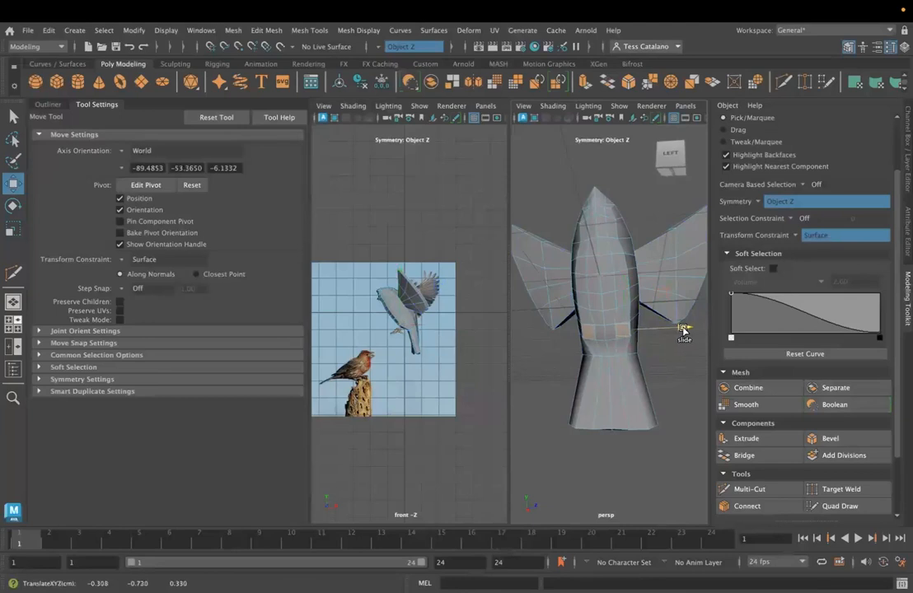
- Try to insert an edge loop through the lower belly near the tail with the Insert Edge Loop tool
alt+drag(648, 388, 608, 383)
scroll(594, 386, up, 3)
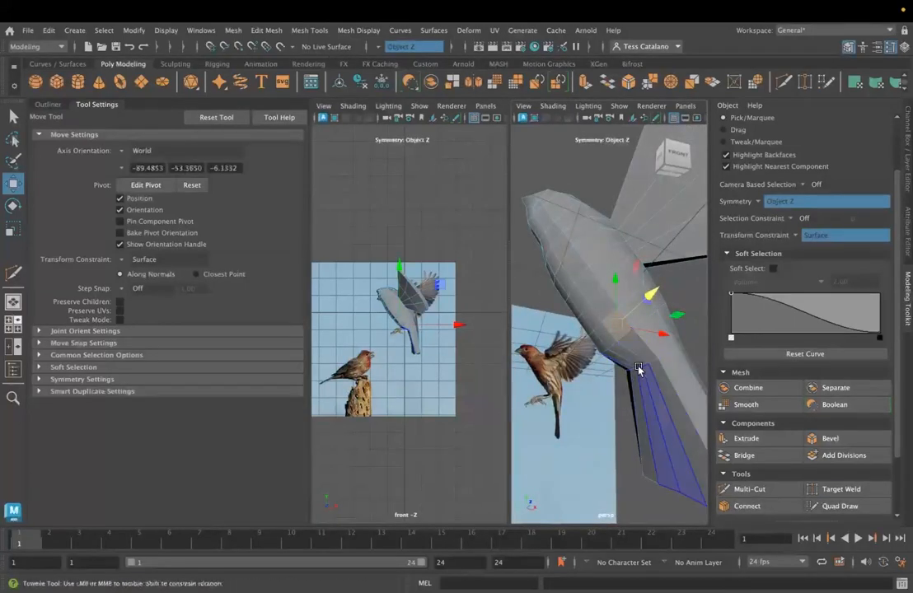
alt+drag(640, 369, 654, 358)
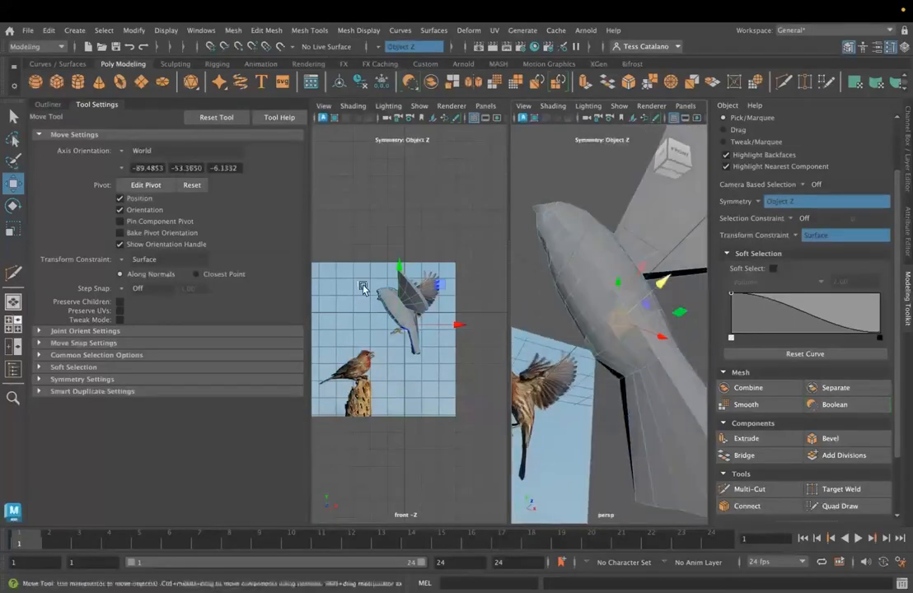
click(323, 32)
click(325, 123)
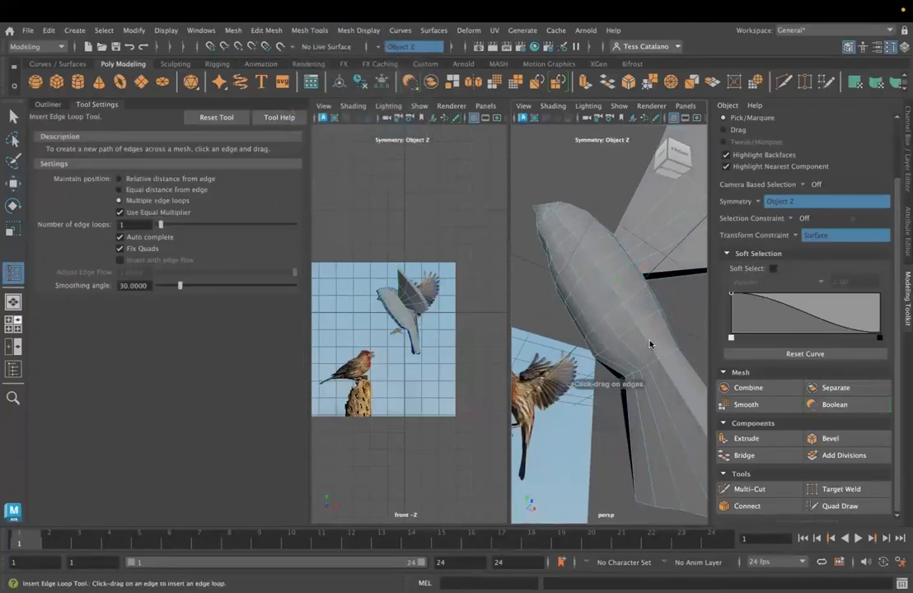
alt+drag(628, 389, 658, 380)
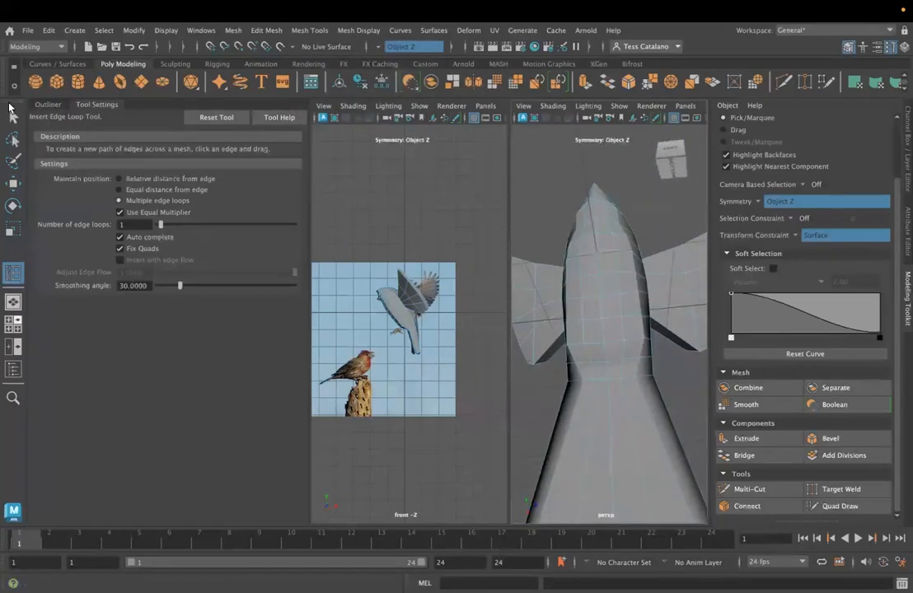
- Extrude the mirrored pair of lower belly faces with a Local Translate Z of 0.844 to form the legs
key(q)
right_drag(632, 228, 623, 275)
alt+drag(627, 383, 596, 394)
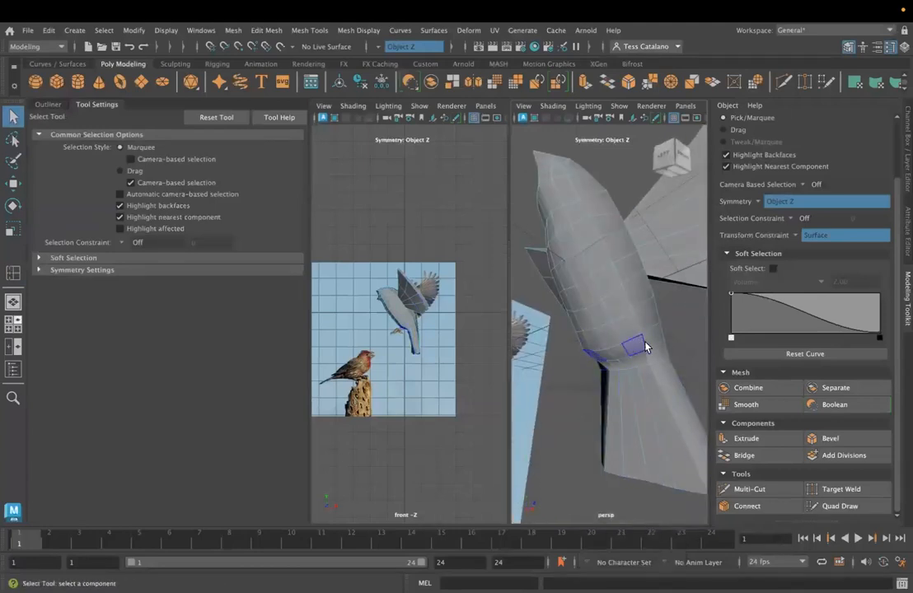
alt+drag(576, 324, 542, 321)
click(624, 431)
alt+drag(625, 430, 545, 401)
click(742, 438)
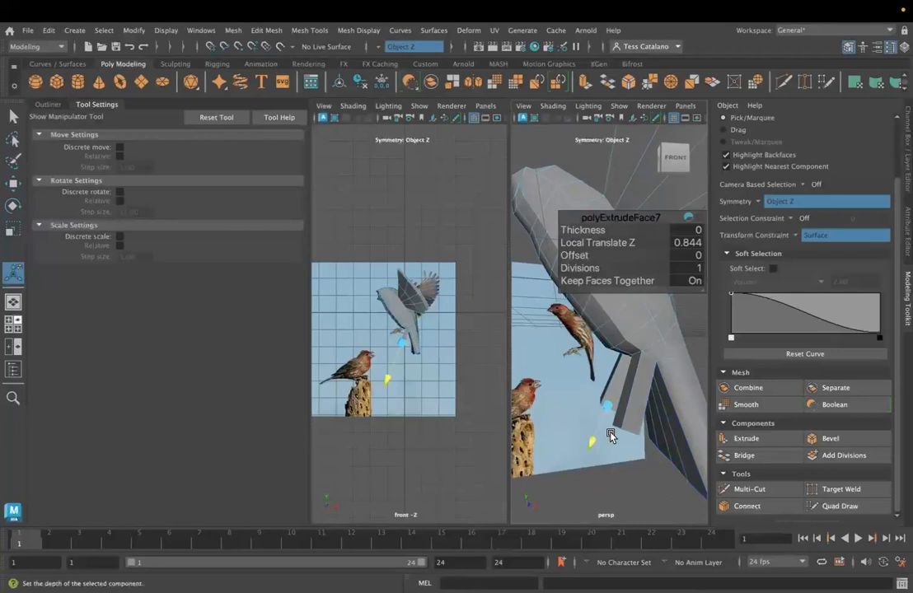
- Undo the constrained move of the leg end faces and reposition them with the transform constraint off
key(w)
drag(675, 426, 668, 426)
key(super+z)
alt+drag(577, 445, 612, 203)
click(794, 237)
click(814, 240)
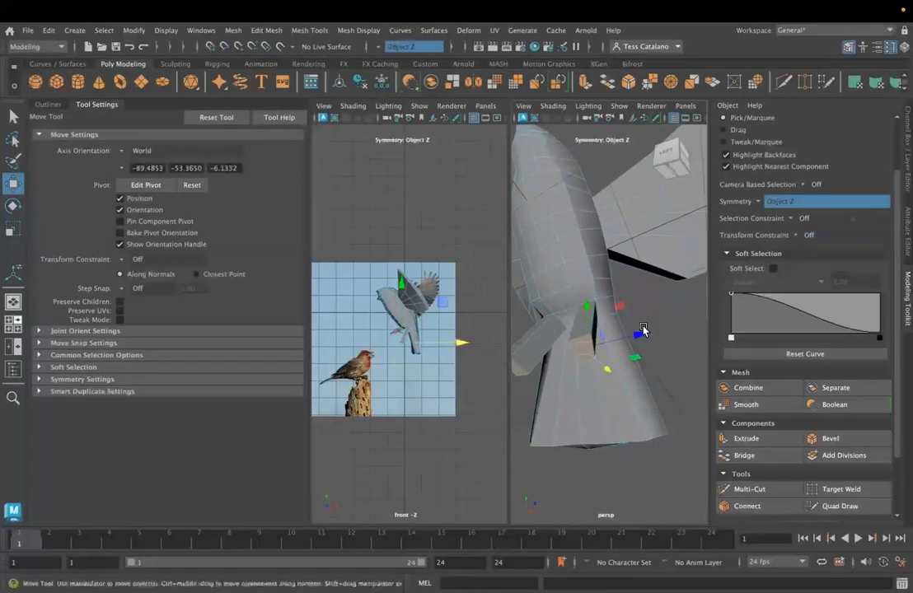
alt+drag(591, 350, 612, 374)
alt+drag(581, 404, 581, 373)
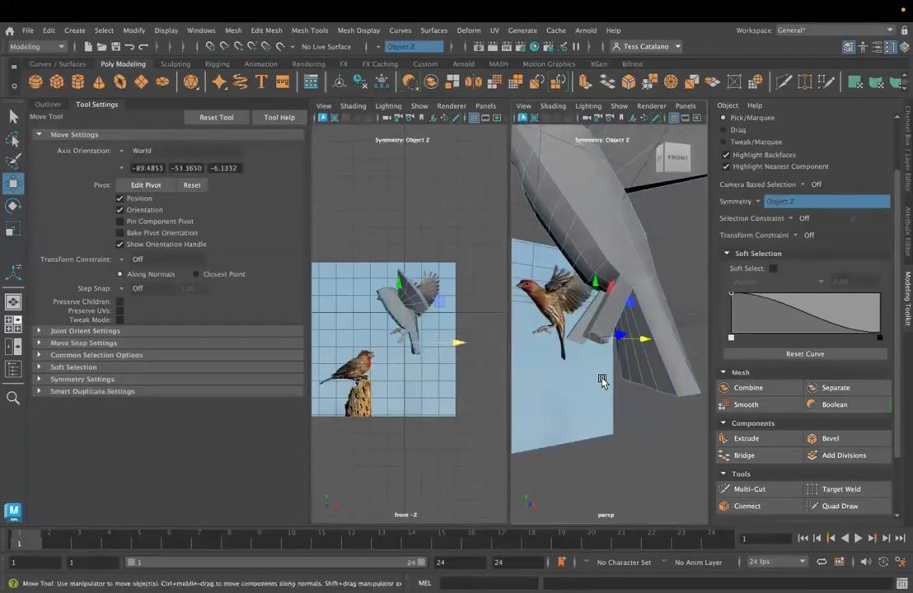
- Rotate the end faces of both legs to level the bottoms of the legs
key(e)
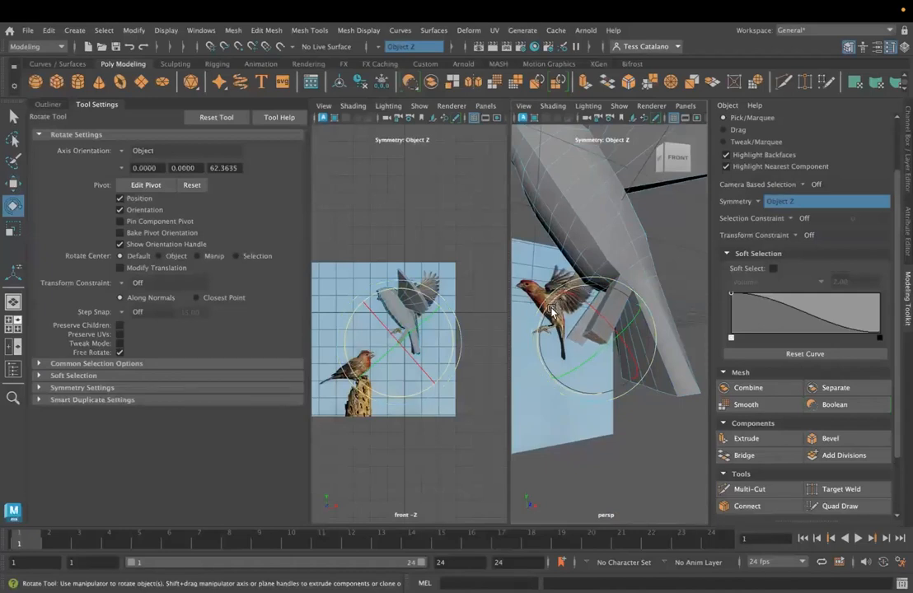
alt+drag(544, 355, 570, 329)
alt+drag(594, 370, 569, 347)
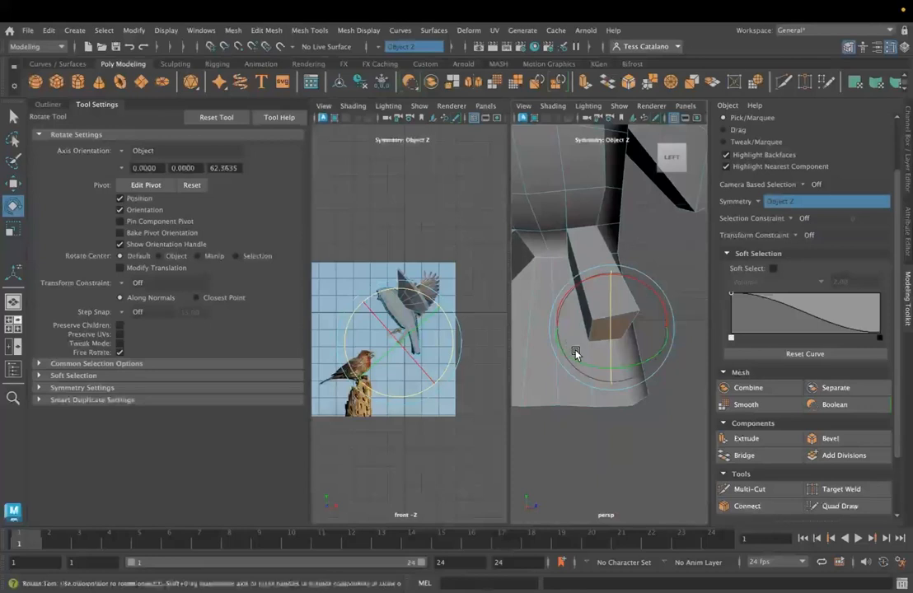
alt+drag(621, 326, 559, 326)
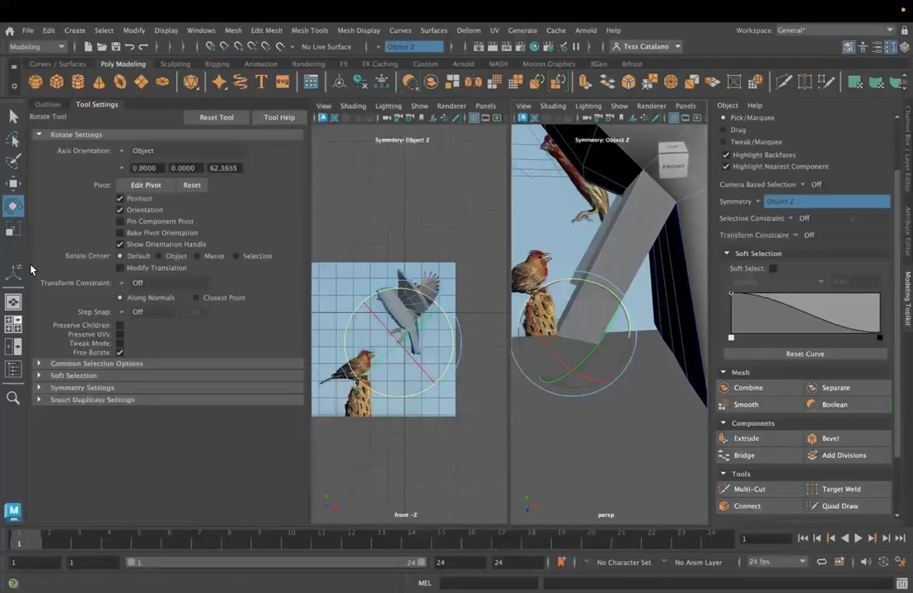
- Insert an edge loop lengthwise along the legs and set the tool to Relative distance from edge
click(266, 30)
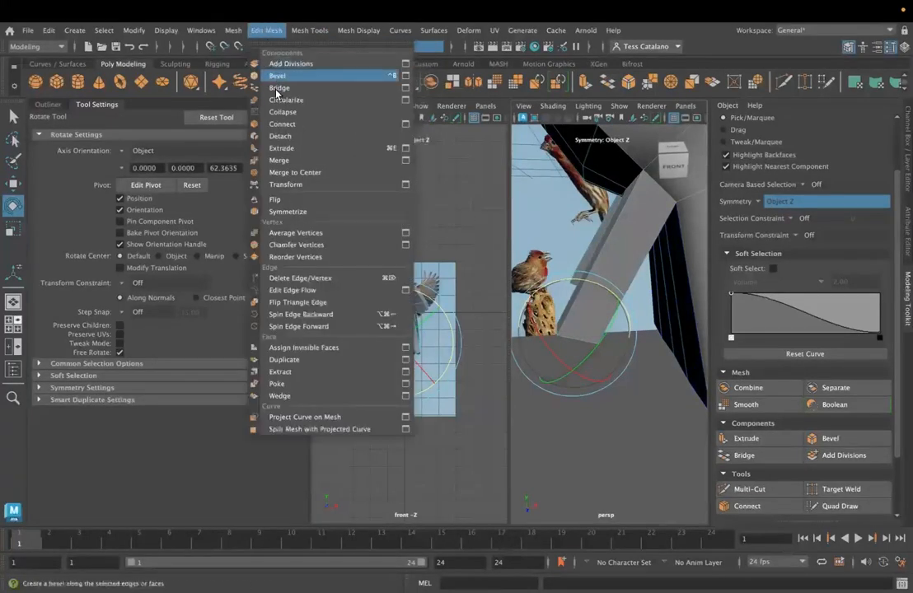
mouse_move(237, 32)
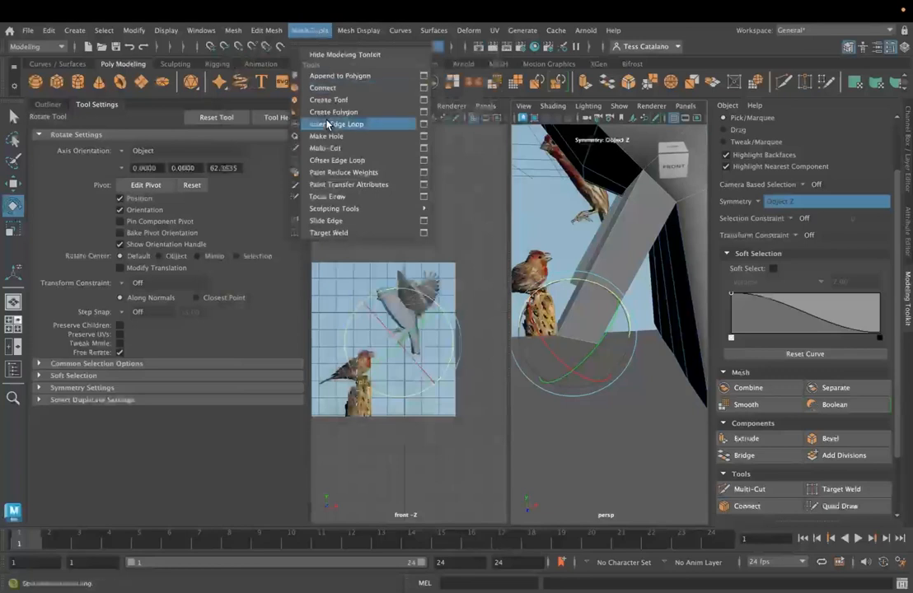
click(325, 124)
click(120, 179)
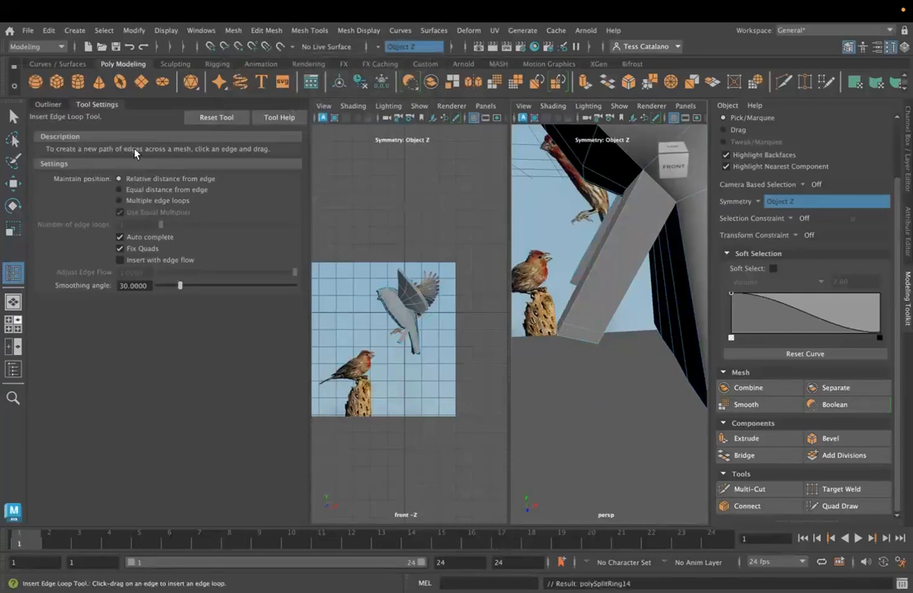
alt+drag(621, 354, 598, 337)
- Scale the newly divided centre of the leg ends to give the feet a rounder outline
right_drag(599, 229, 556, 231)
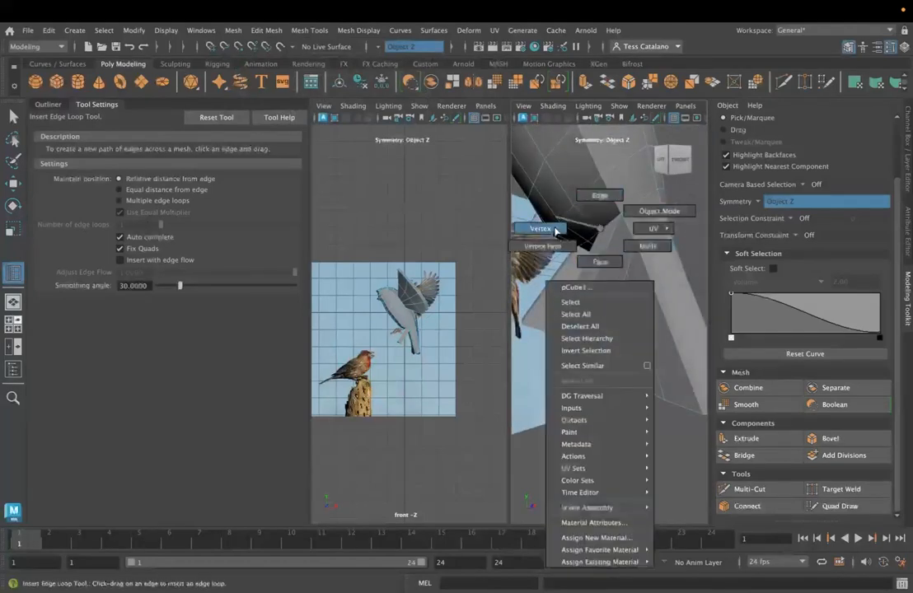
right_drag(586, 266, 587, 266)
right_drag(576, 337, 588, 265)
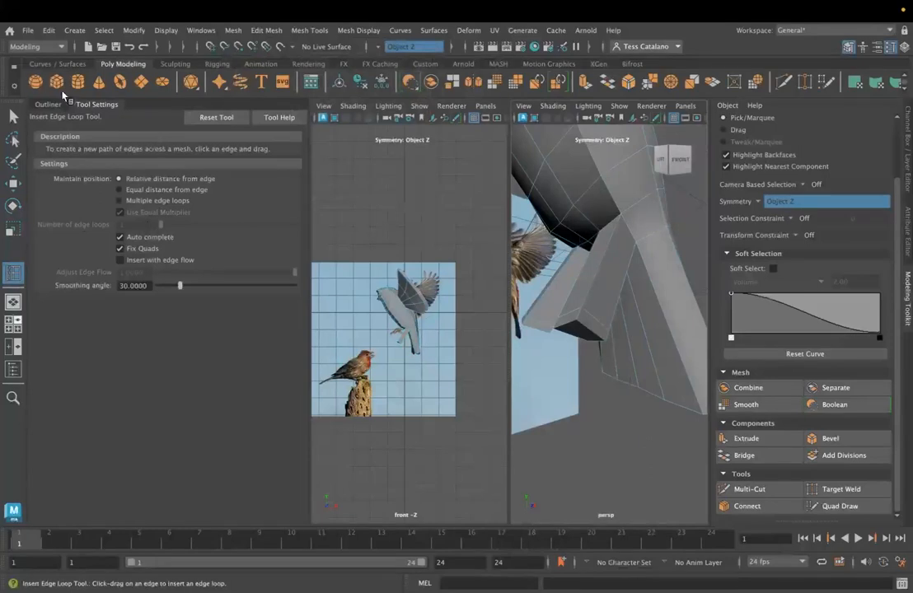
click(9, 117)
click(586, 336)
key(e)
key(r)
mouse_move(587, 334)
mouse_down()
mouse_move(566, 330)
mouse_move(572, 347)
mouse_move(543, 361)
mouse_move(576, 340)
mouse_up()
- Select the front face at the base of each leg and extrude it outward as the first toe
right_click(575, 338)
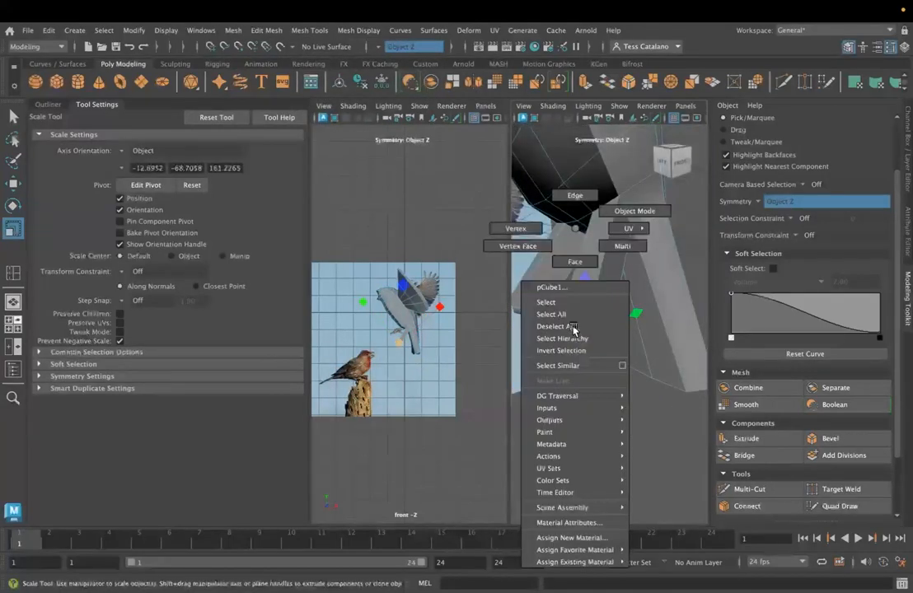
click(567, 261)
right_drag(575, 230, 571, 266)
key(q)
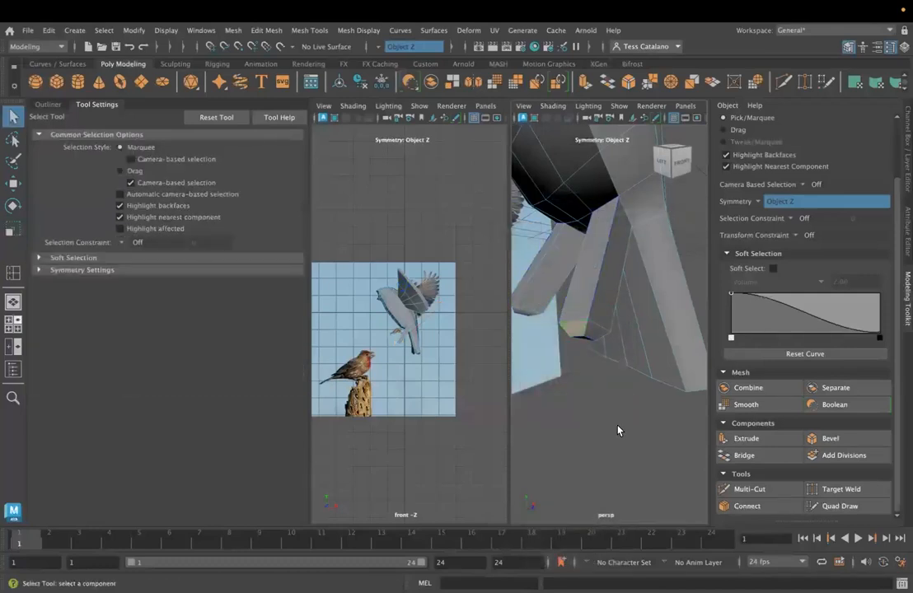
click(745, 439)
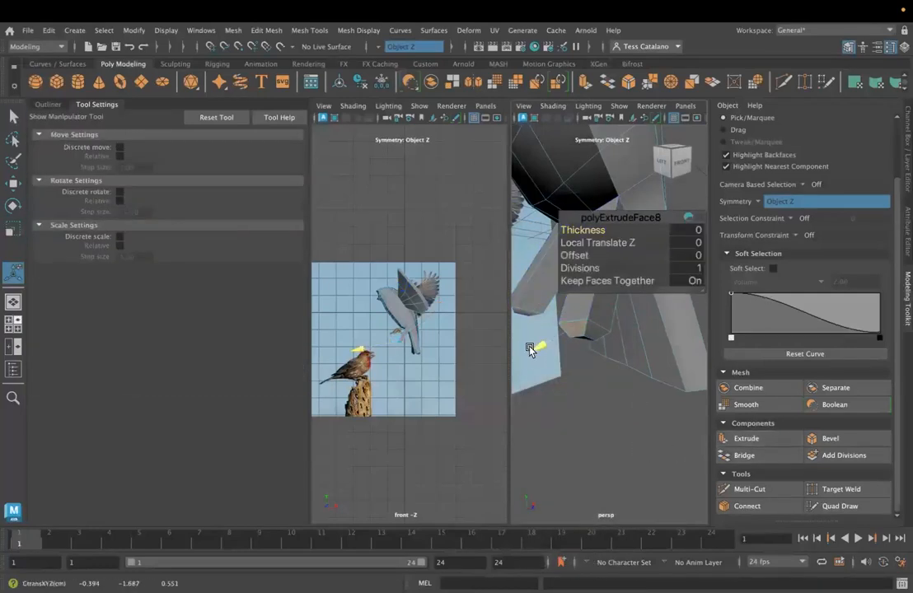
drag(506, 355, 499, 359)
- Extrude two more foot faces into toes with Local Translate Z values of 0.191 and 0.179
click(594, 337)
click(778, 440)
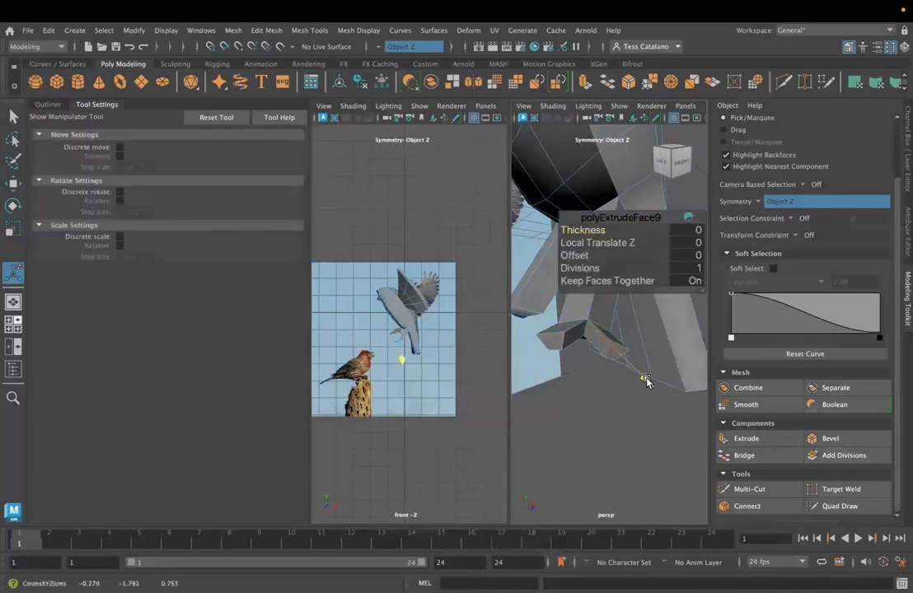
alt+drag(551, 382, 622, 347)
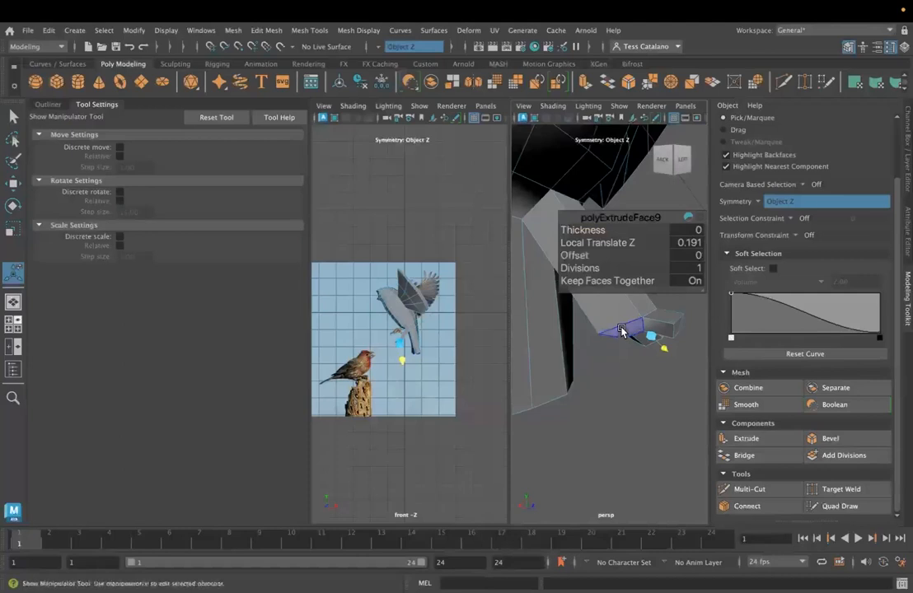
click(746, 438)
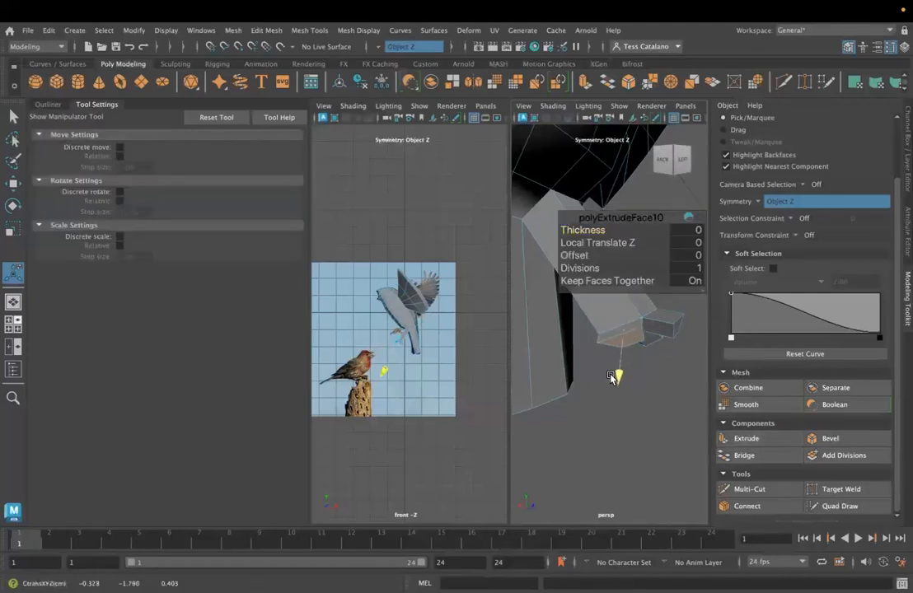
drag(616, 400, 614, 417)
- Extrude the remaining foot face with a Local Translate Z of 0.237 to add the last toe
alt+drag(614, 418, 462, 401)
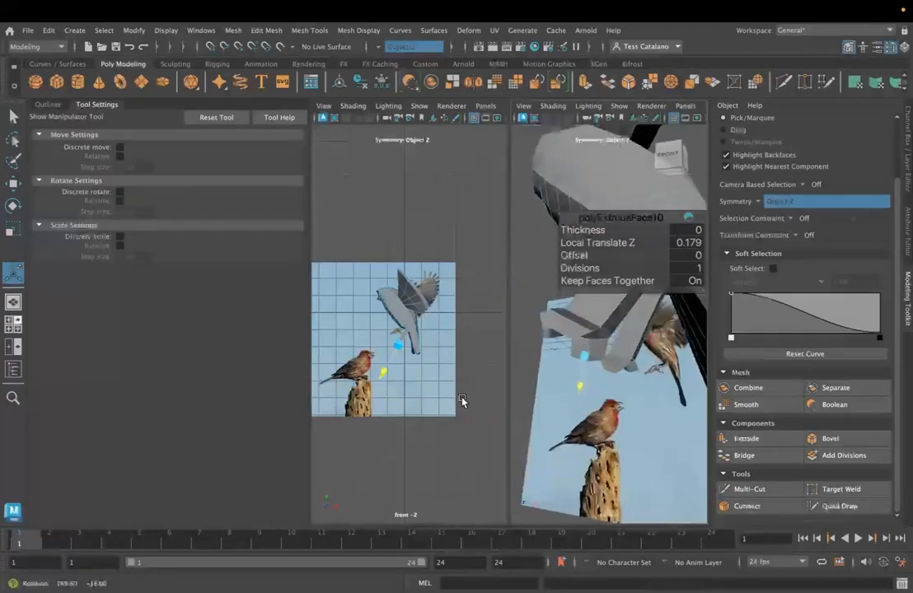
click(596, 347)
click(747, 439)
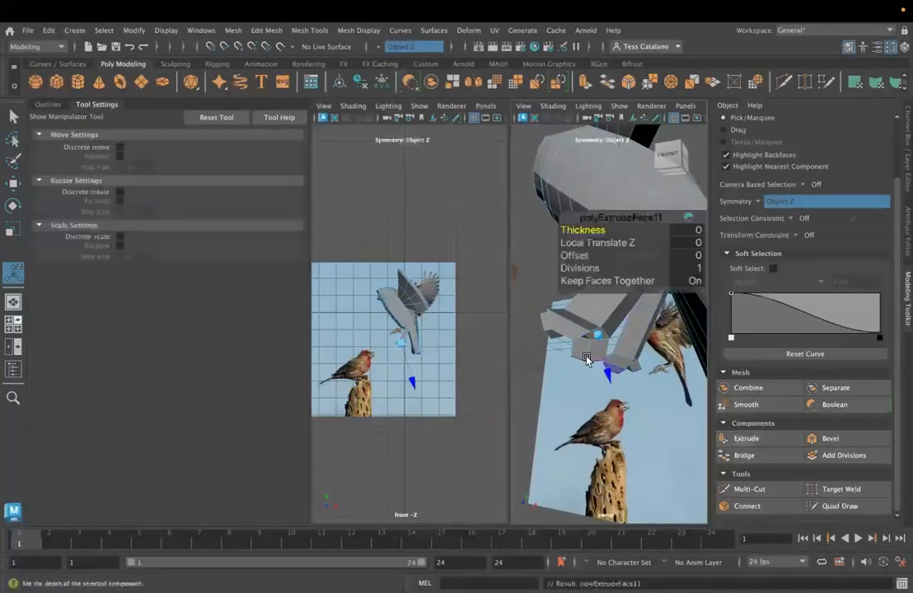
drag(606, 375, 618, 418)
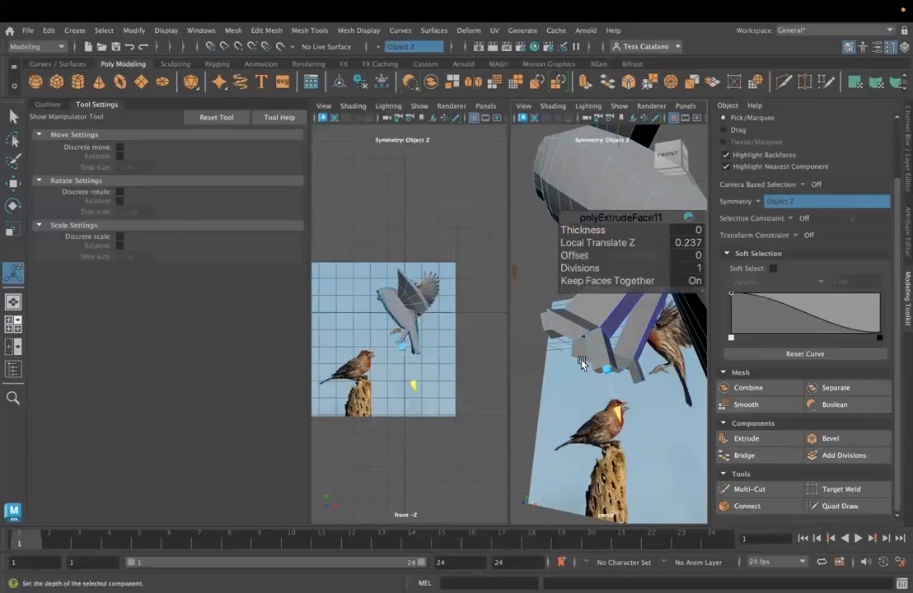
- Move the end face of the last extruded toe along the X axis to adjust its direction
click(13, 117)
key(w)
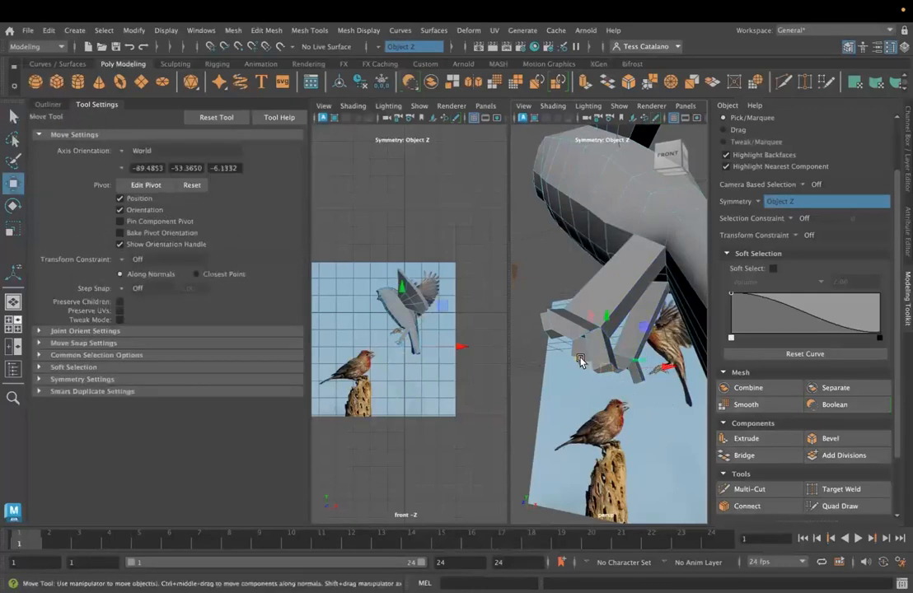
drag(673, 370, 688, 367)
mouse_move(597, 379)
alt+mouse_down()
mouse_move(605, 389)
mouse_move(603, 371)
alt+mouse_up()
- Move individual vertices on the middle toe along the X axis to reshape it in the front view
right_drag(590, 347, 566, 327)
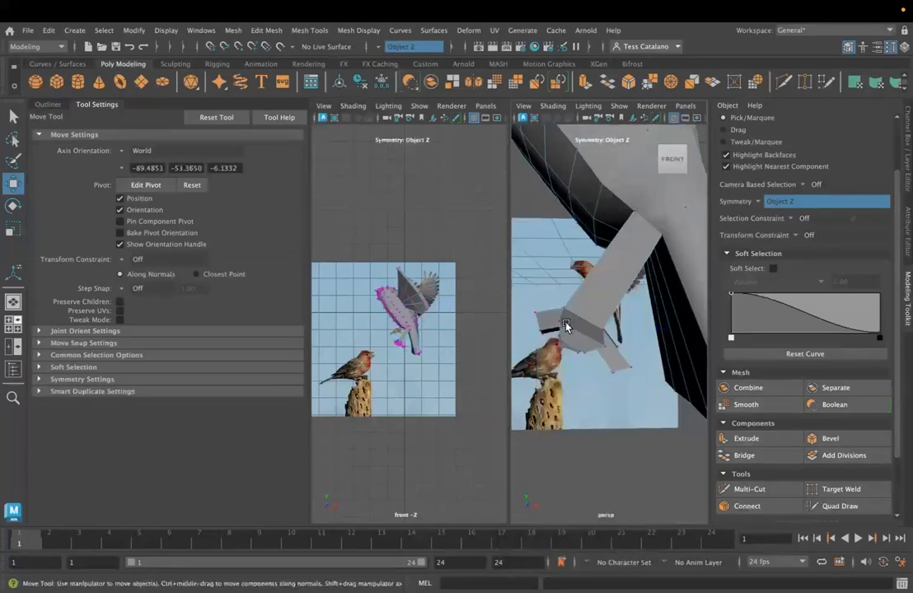
drag(624, 323, 655, 346)
click(604, 345)
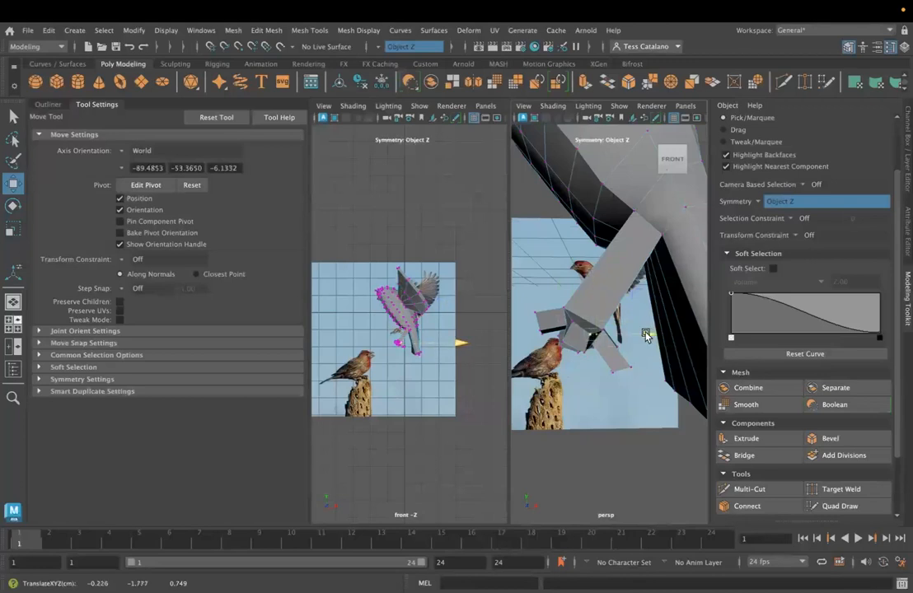
click(587, 352)
drag(644, 353, 639, 352)
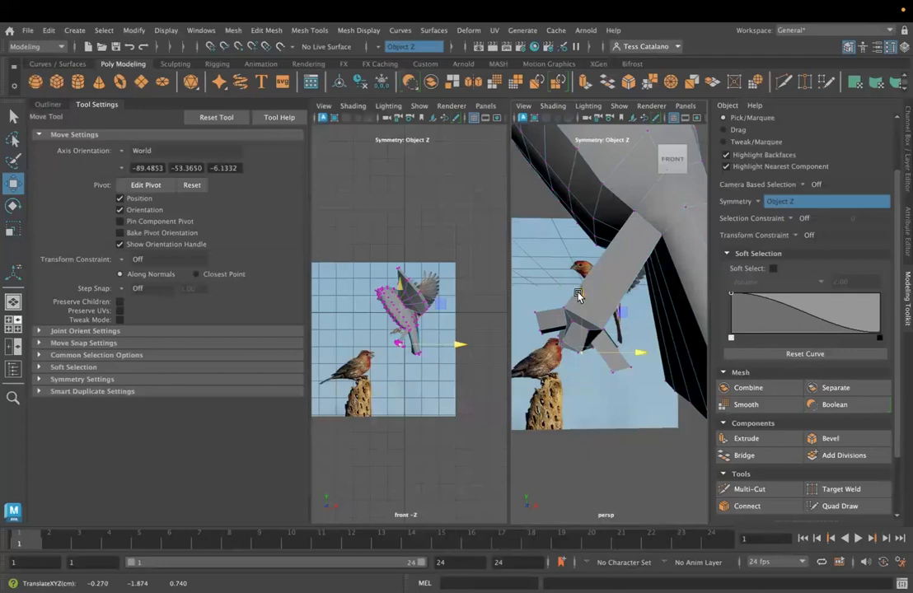
click(562, 345)
alt+drag(627, 344, 545, 366)
- Select the toe tip vertices and move them along the Z axis to narrow the toe
shift+click(551, 366)
key(r)
click(611, 375)
click(593, 368)
key(w)
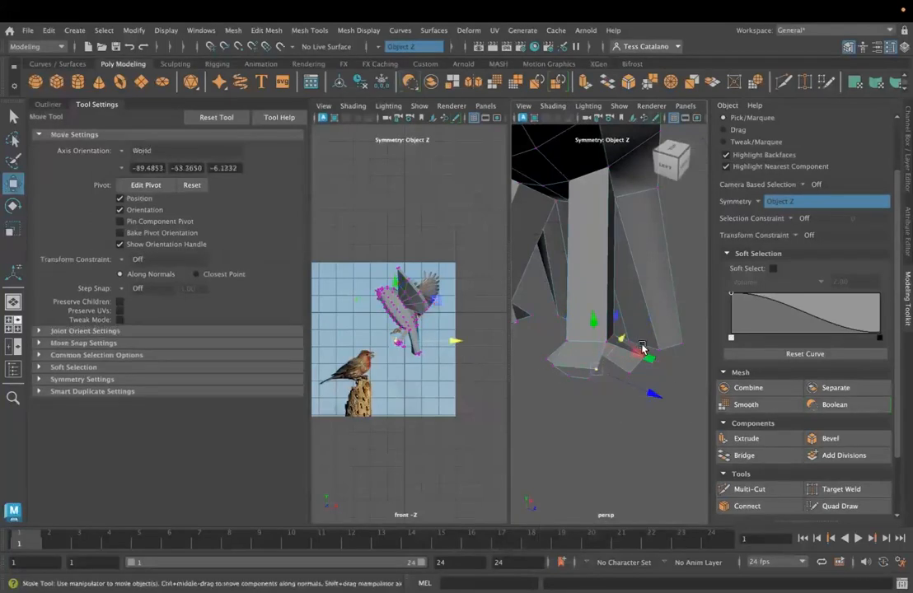
drag(659, 398, 593, 371)
- Move the vertices of the adjacent toe along the X axis to refine the foot's shape
click(546, 368)
drag(598, 332, 604, 330)
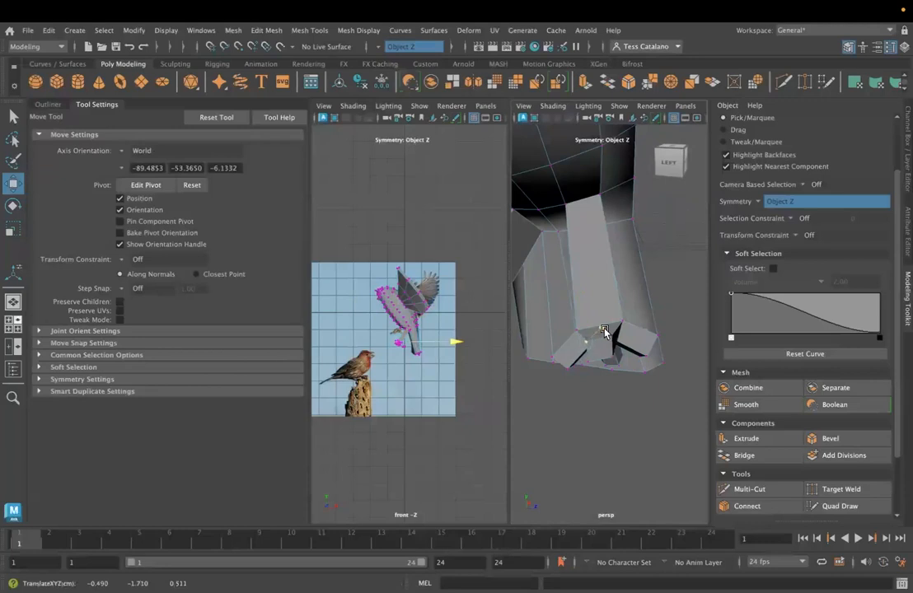
alt+drag(521, 351, 624, 367)
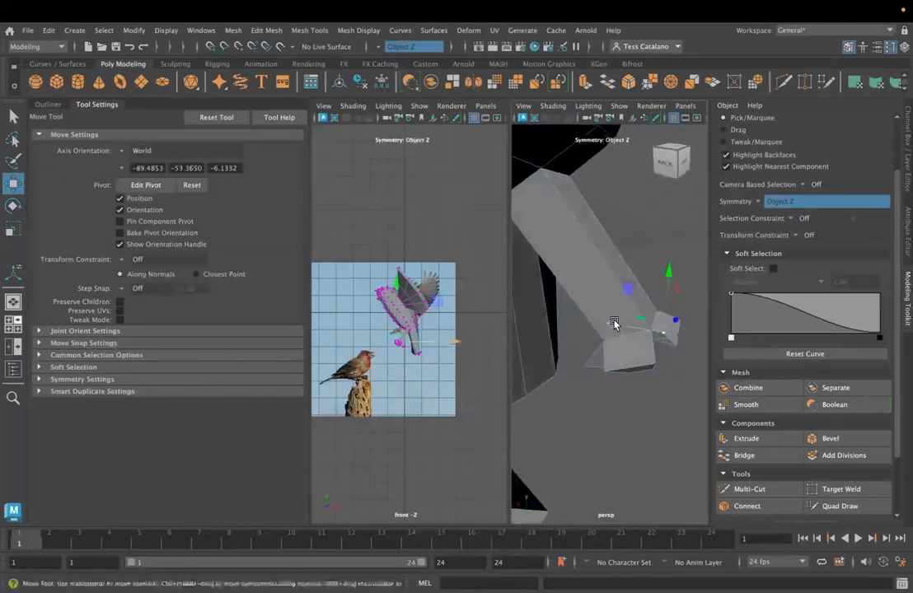
alt+drag(648, 327, 590, 361)
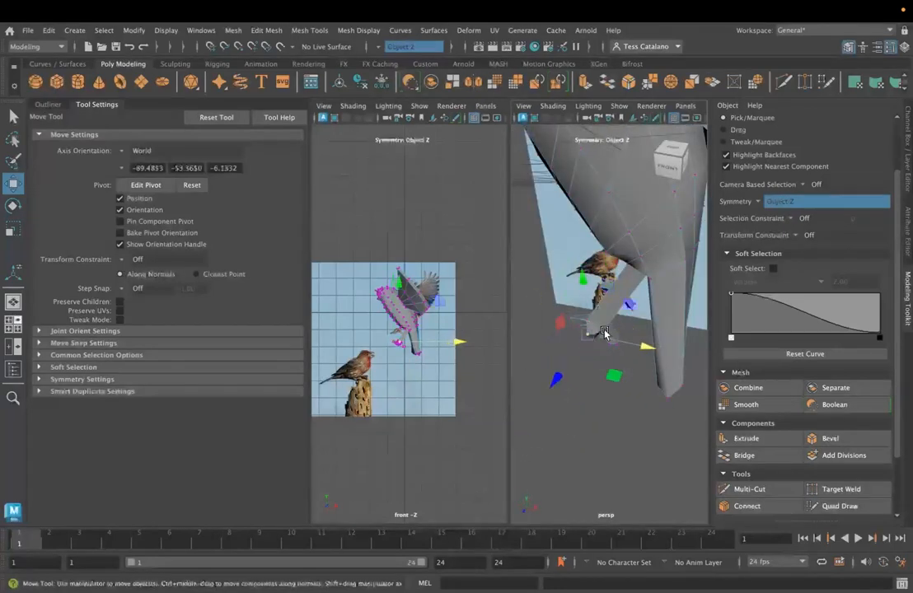
drag(586, 336, 623, 388)
- Select the lengthwise edges on the legs and inspect them in wireframe and shaded display
right_drag(612, 235, 613, 200)
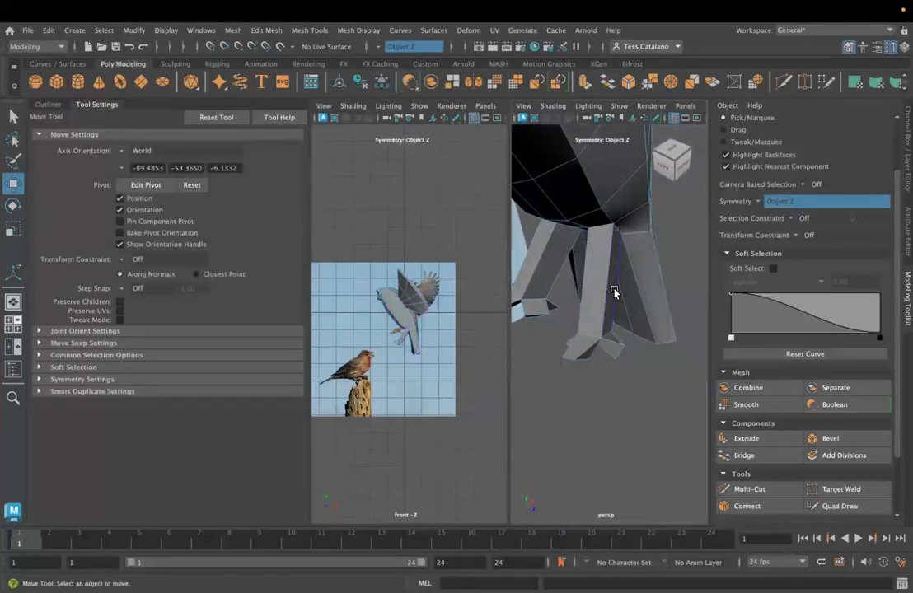
click(614, 291)
alt+drag(614, 291, 589, 316)
key(4)
alt+drag(687, 379, 628, 366)
key(5)
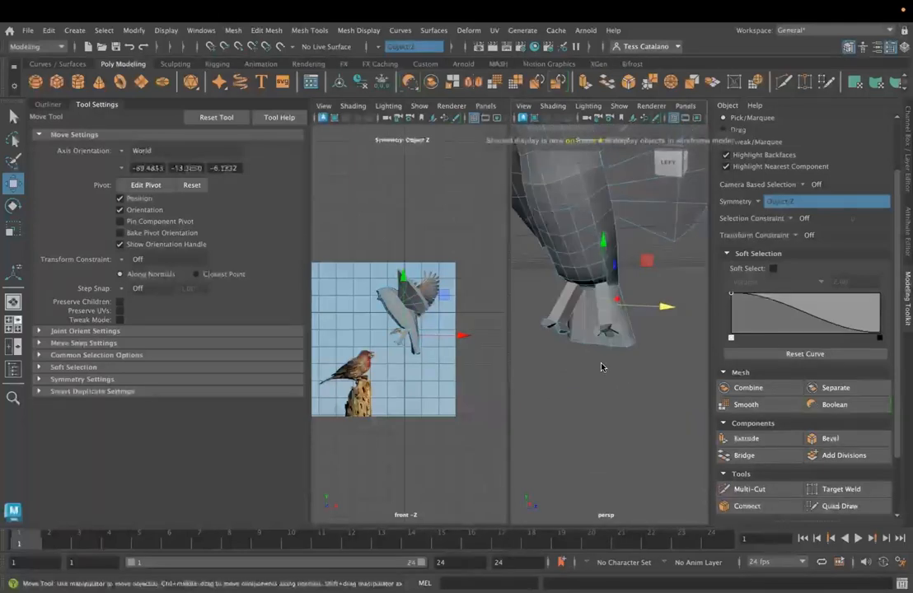
- Try to scale the selected leg edges with the axis orientation set to Component
key(r)
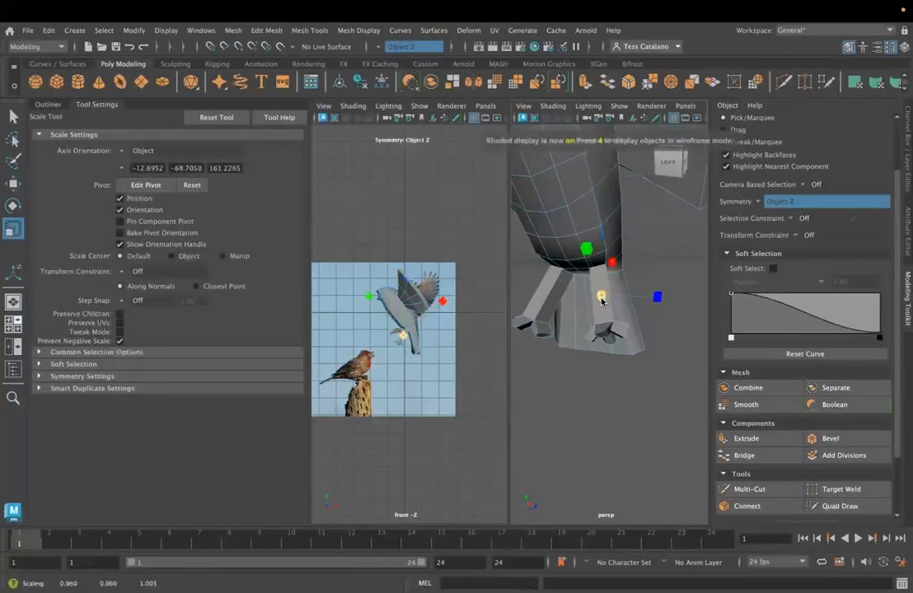
alt+drag(604, 301, 606, 338)
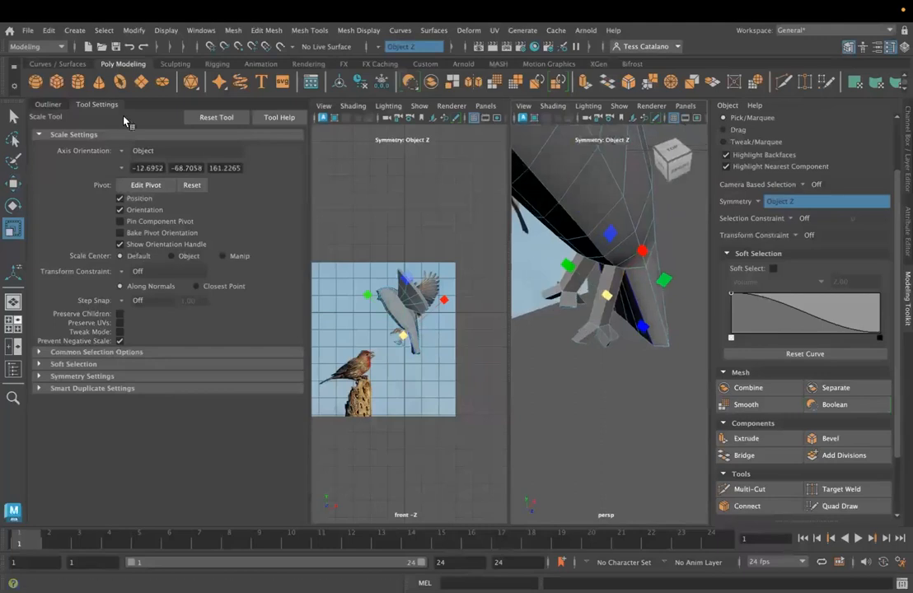
click(123, 150)
click(150, 180)
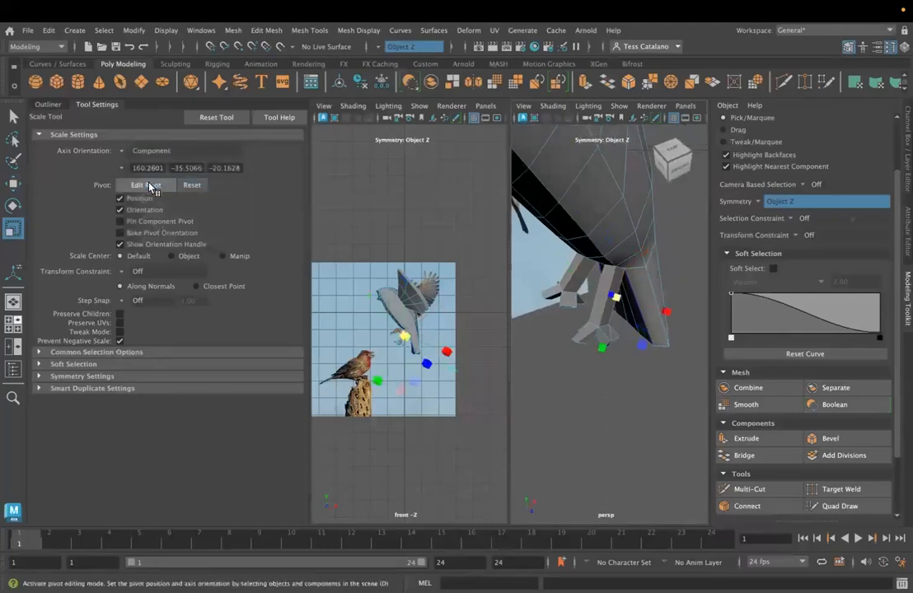
alt+drag(517, 399, 511, 379)
drag(594, 347, 597, 349)
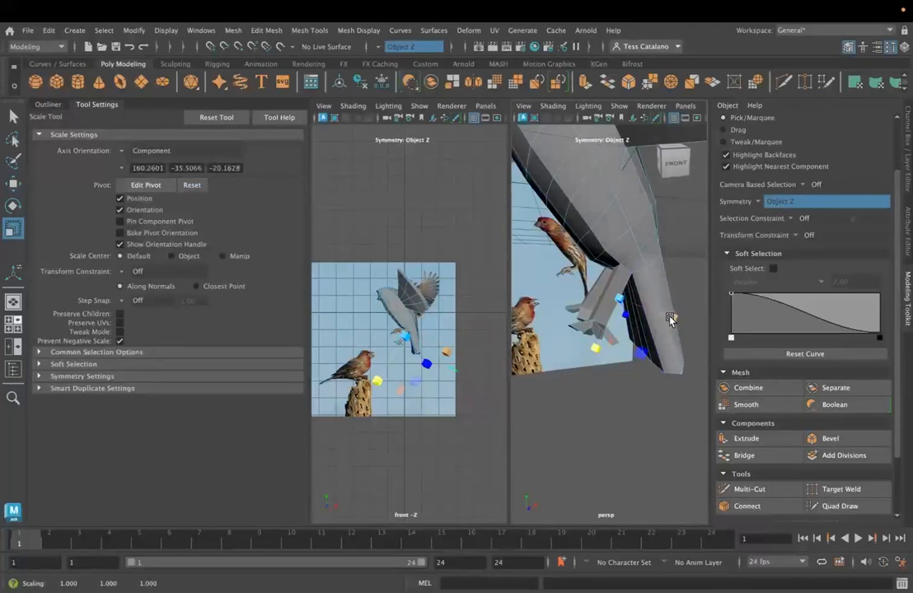
alt+drag(633, 344, 614, 302)
click(613, 318)
drag(595, 357, 660, 345)
drag(607, 297, 595, 299)
key(super+z)
key(super+z)
key(super+z)
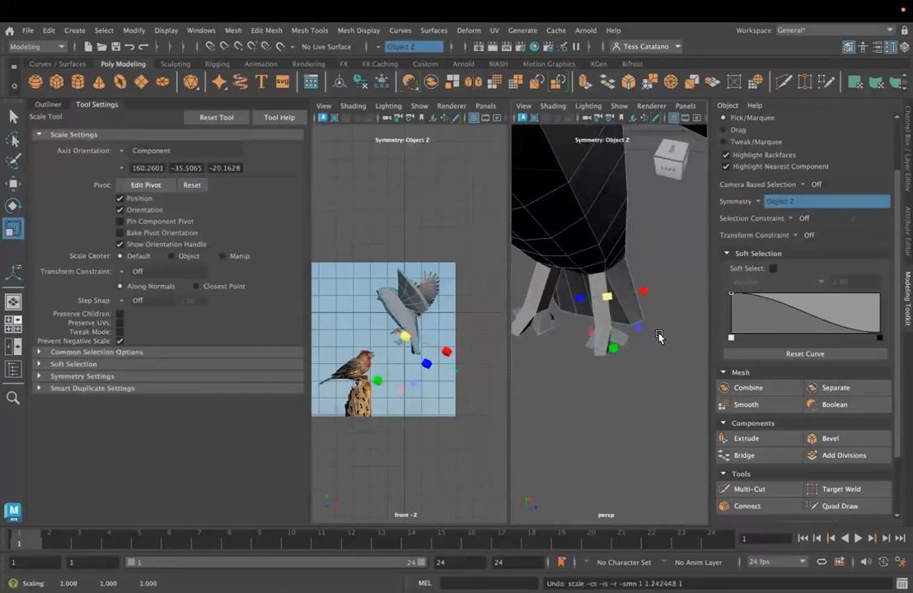
- Set the scale axis orientation to Object and scale the selected leg edges to slim both legs
click(124, 152)
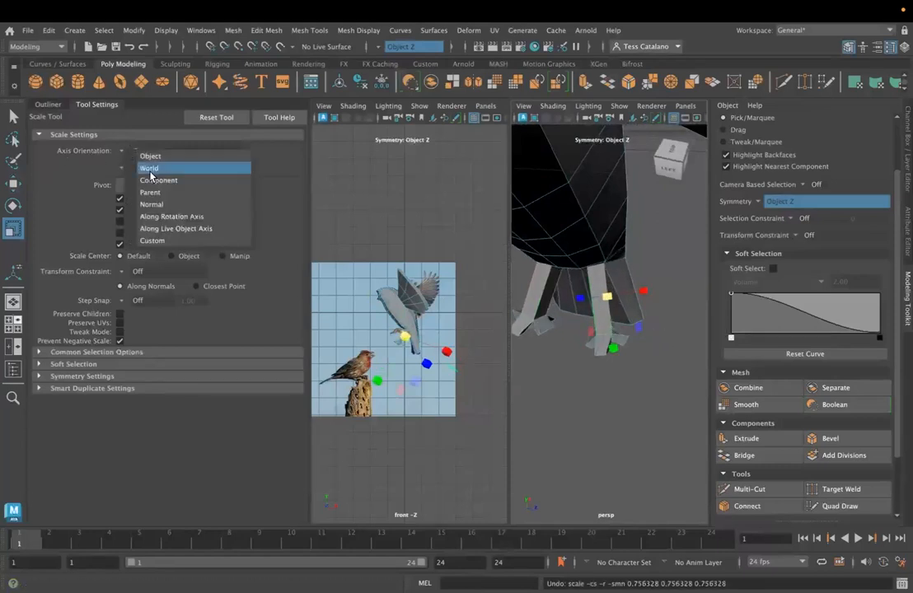
click(143, 152)
alt+drag(660, 380, 566, 346)
drag(568, 253, 579, 263)
alt+drag(654, 330, 674, 346)
drag(653, 299, 632, 301)
drag(583, 257, 585, 267)
drag(657, 301, 644, 302)
mouse_move(576, 351)
alt+mouse_down()
mouse_move(619, 346)
mouse_move(514, 347)
mouse_move(585, 354)
mouse_move(643, 393)
mouse_move(595, 381)
mouse_move(585, 343)
alt+mouse_up()
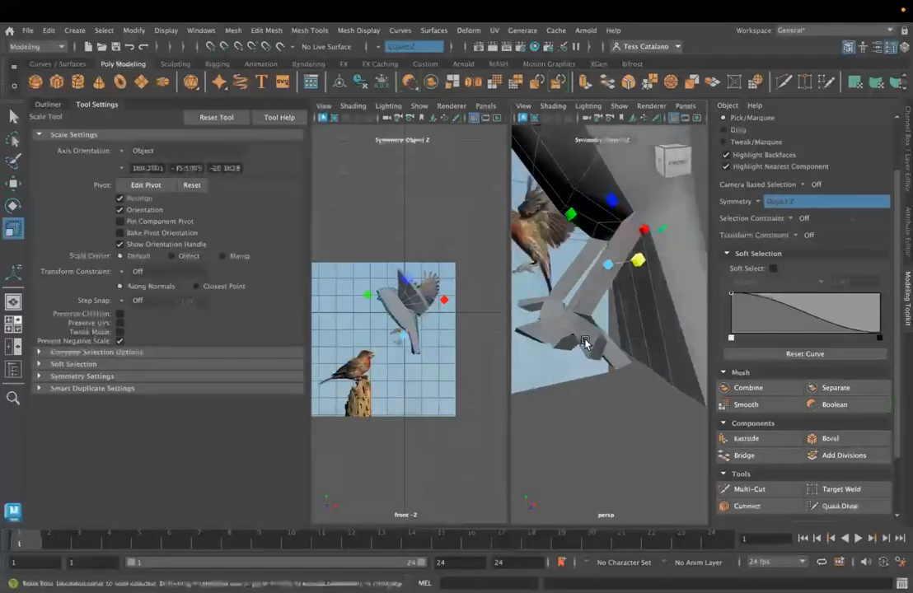
- Switch the bird to vertex mode and move vertices at the middle toe's tip to reshape the foot
right_click(582, 233)
click(541, 226)
alt+drag(540, 226, 532, 267)
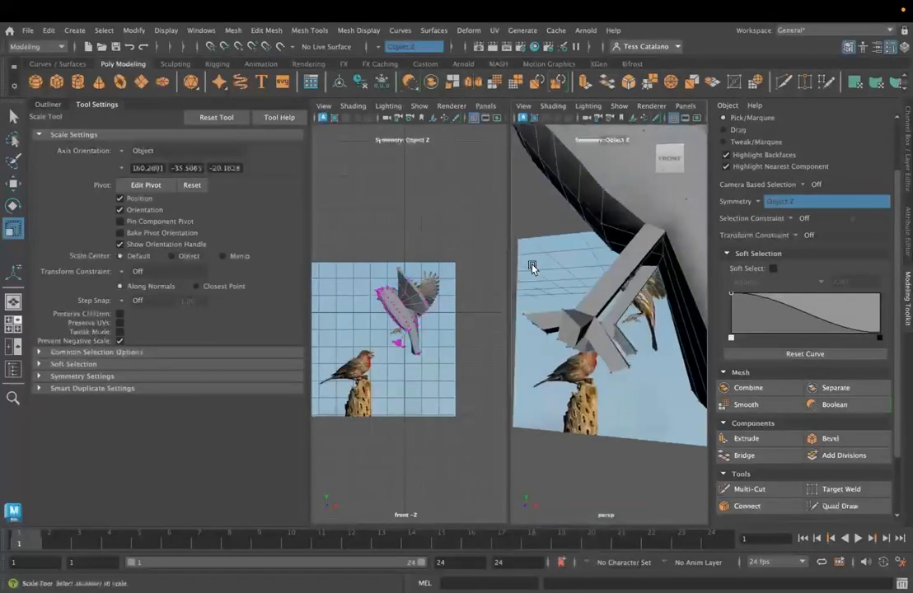
mouse_move(556, 342)
alt+mouse_down()
mouse_move(543, 372)
mouse_move(566, 343)
alt+mouse_up()
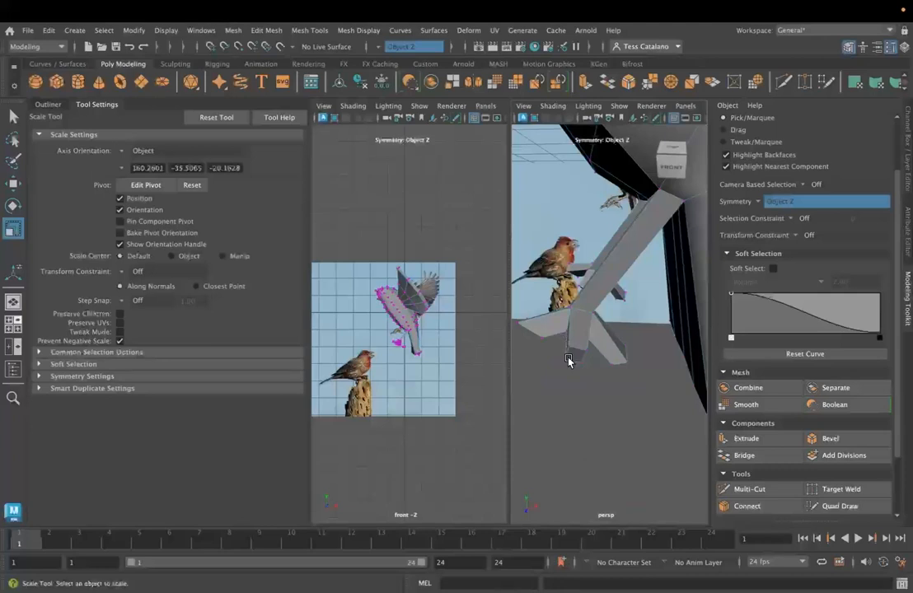
click(570, 358)
key(w)
alt+drag(595, 420, 598, 391)
drag(574, 256, 582, 329)
click(587, 333)
drag(582, 280, 583, 284)
alt+drag(629, 323, 701, 353)
drag(638, 294, 570, 371)
click(603, 336)
click(605, 344)
- Return the bird from vertex mode to object mode and select the whole body for scaling
scroll(581, 389, down, 5)
click(617, 420)
alt+drag(616, 421, 614, 383)
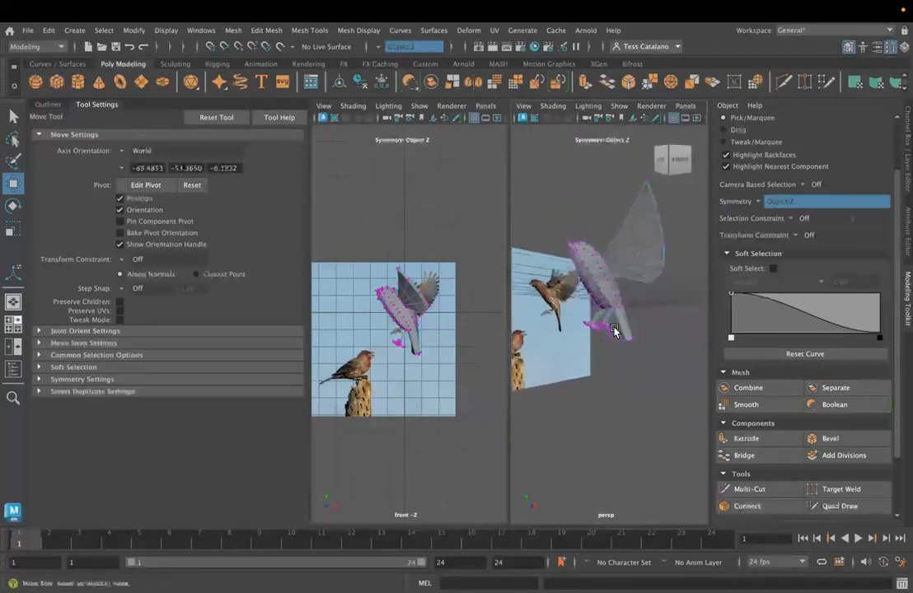
key(q)
key(r)
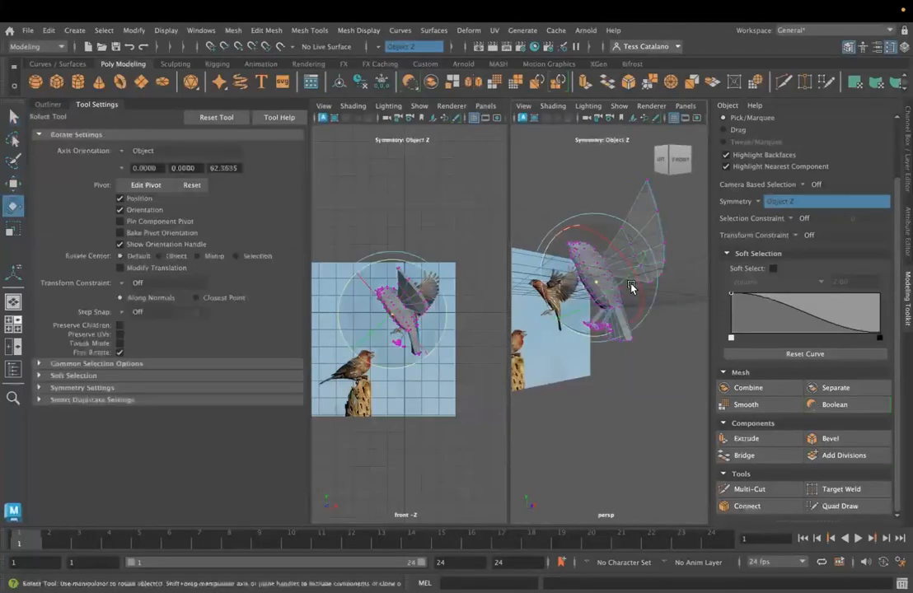
right_drag(600, 304, 656, 213)
alt+drag(641, 275, 486, 252)
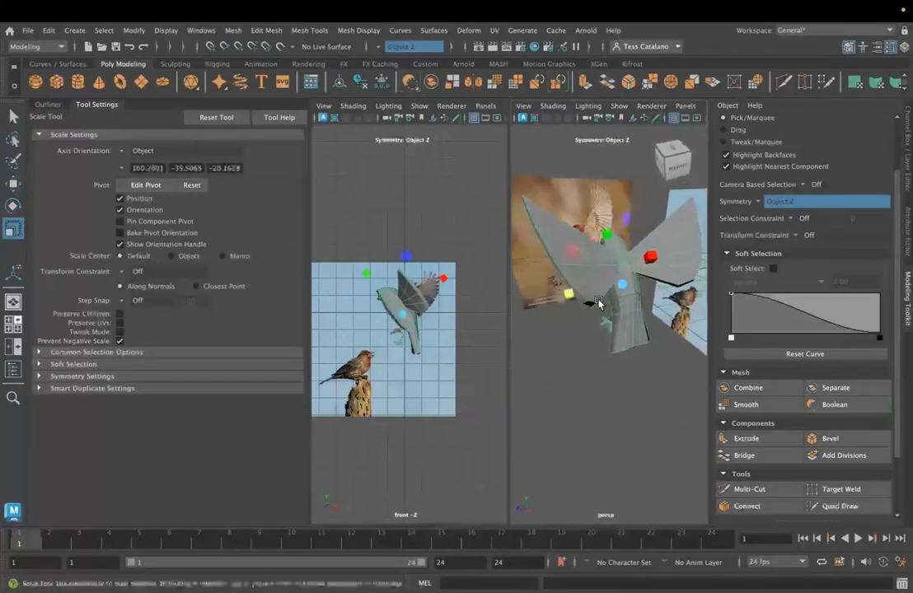
- Examine the bird's feet, belly and head in smooth preview and in the low-poly display
alt+drag(558, 379, 688, 459)
scroll(615, 384, up, 5)
scroll(688, 458, down, 3)
scroll(639, 316, down, 4)
scroll(630, 319, up, 4)
scroll(627, 318, up, 3)
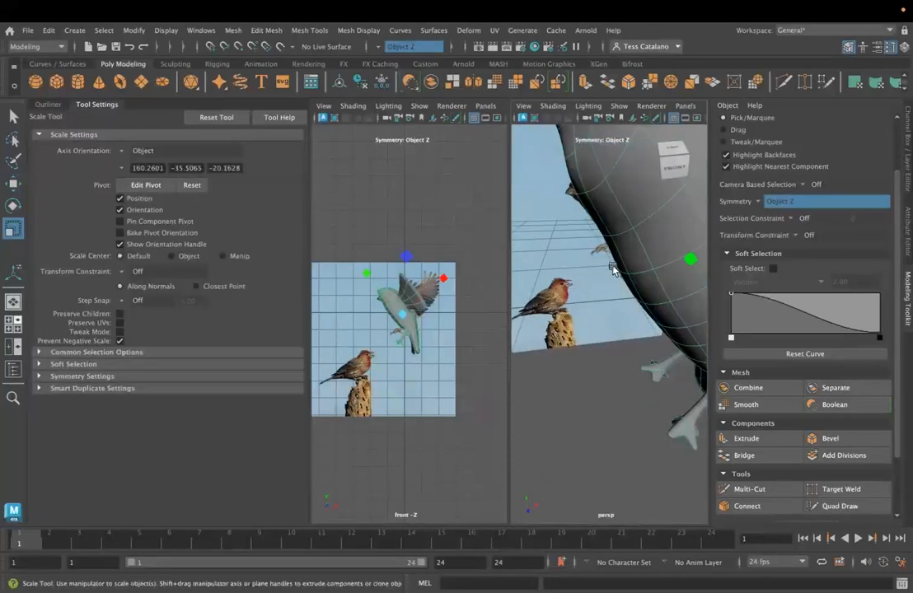
alt+drag(613, 270, 616, 367)
scroll(622, 392, down, 4)
alt+drag(625, 411, 608, 322)
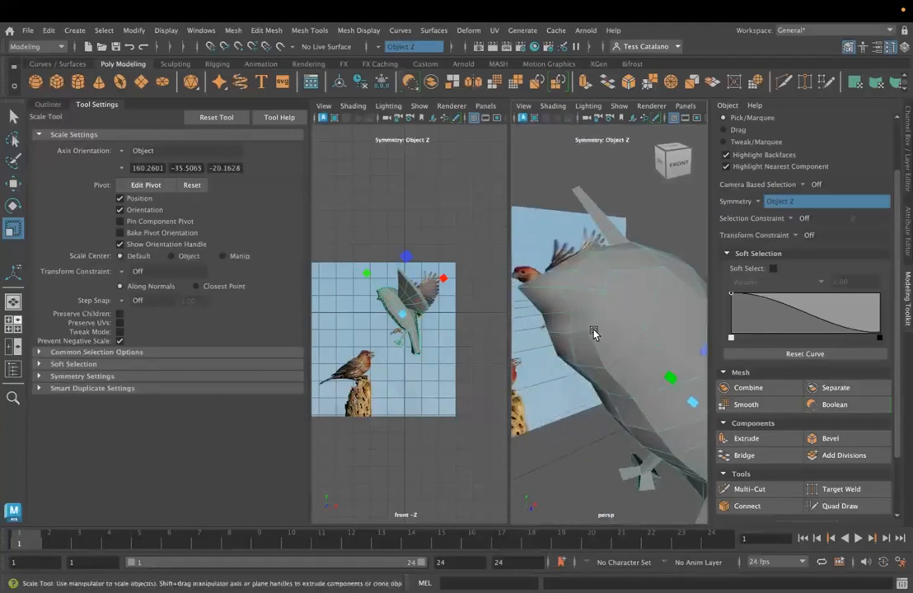
- Start a Multi-Cut line across the faces on the side of the bird's head
click(735, 490)
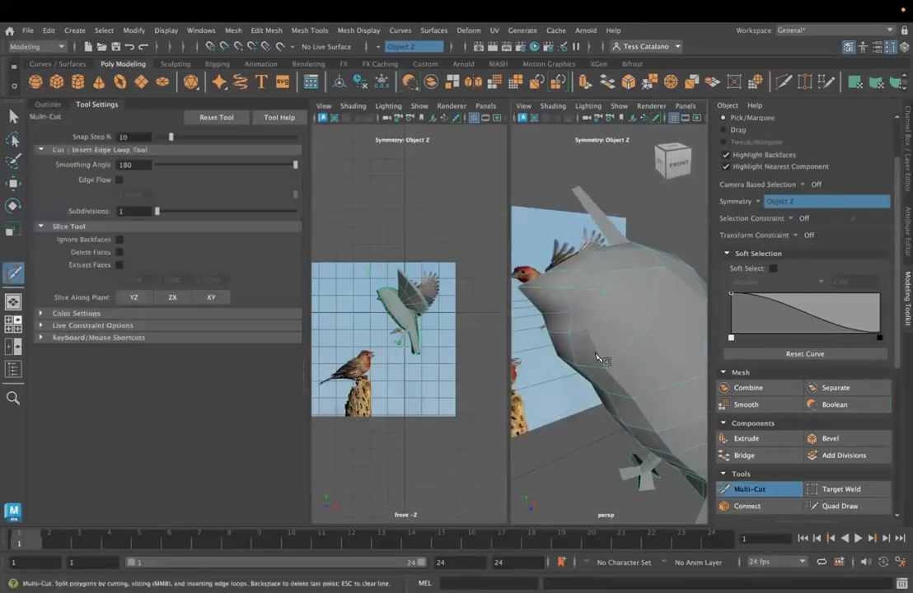
click(588, 328)
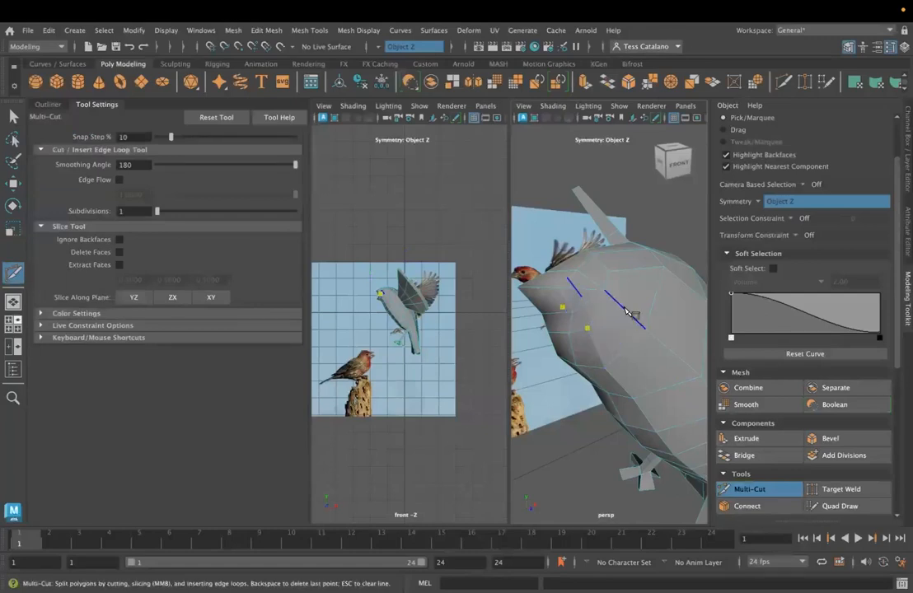
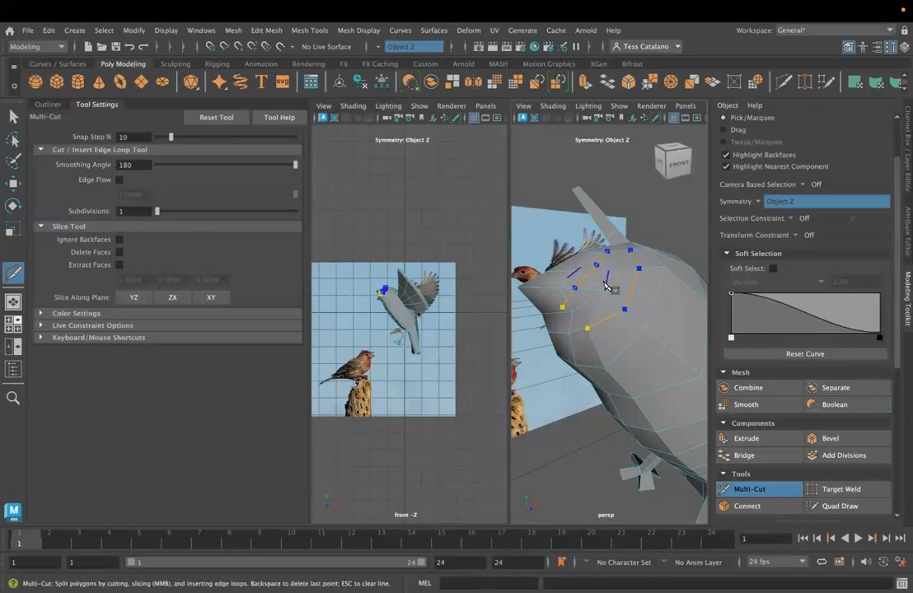
- Complete the symmetric Multi-Cut line around the side and crown of the bird's head
alt+drag(605, 285, 666, 308)
alt+middle_drag(666, 308, 619, 341)
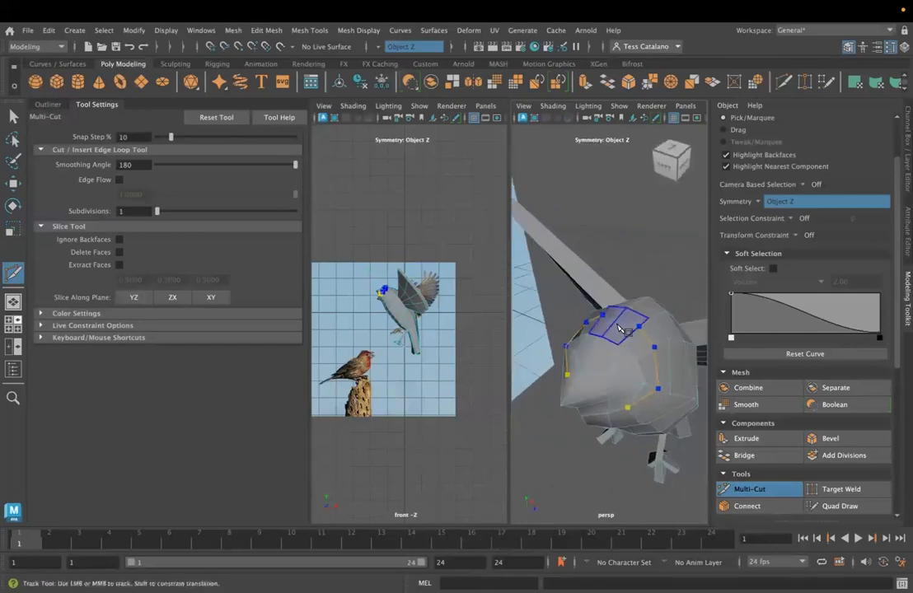
alt+drag(628, 391, 581, 378)
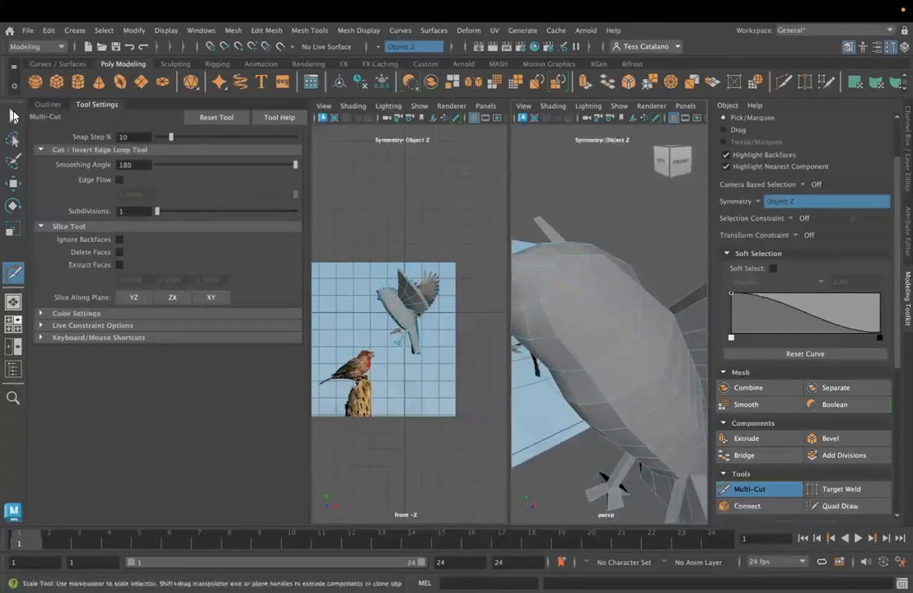
click(13, 116)
- Cut a short symmetric edge on the side of the head near the base of the beak
alt+drag(535, 321, 673, 366)
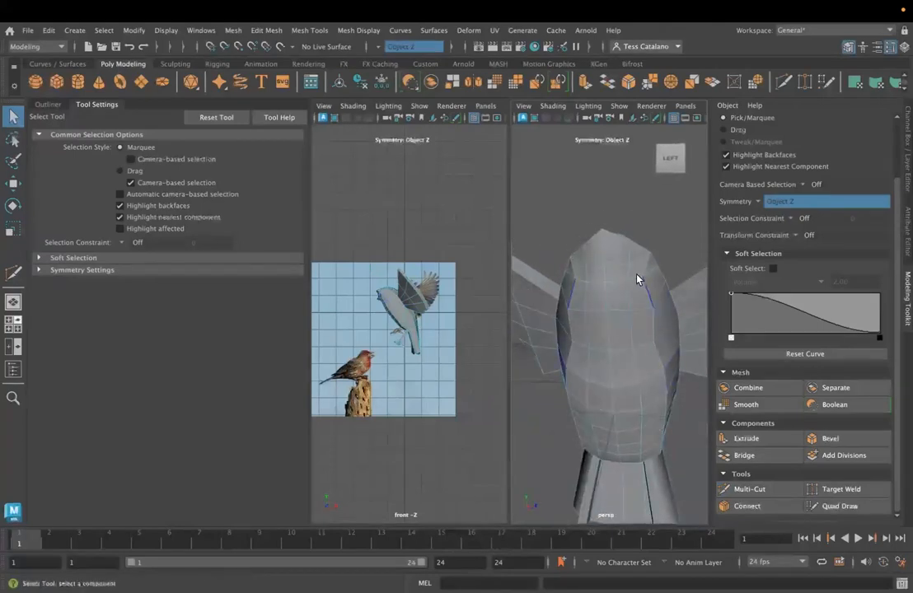
click(750, 488)
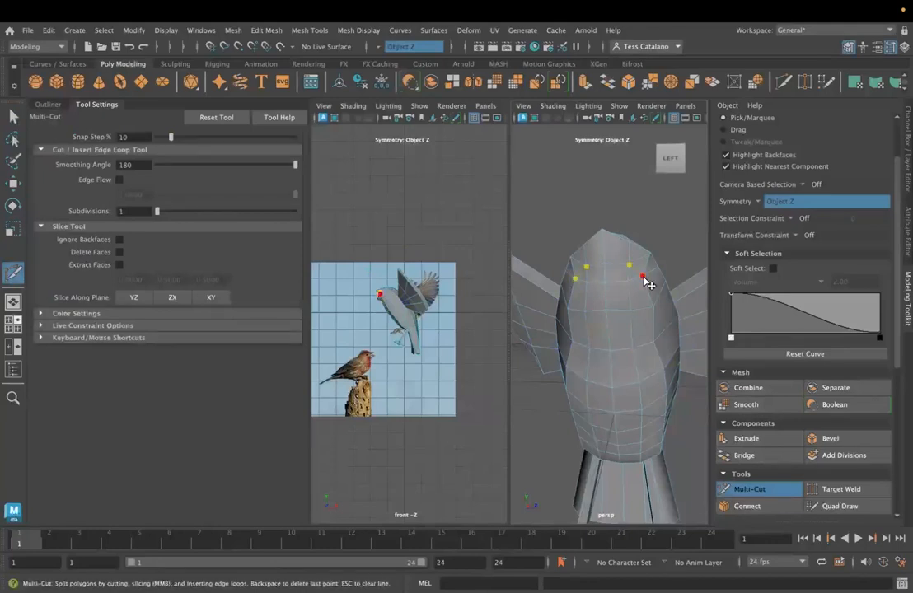
mouse_move(632, 306)
alt+mouse_down()
mouse_move(610, 313)
mouse_move(660, 306)
mouse_move(642, 310)
alt+mouse_up()
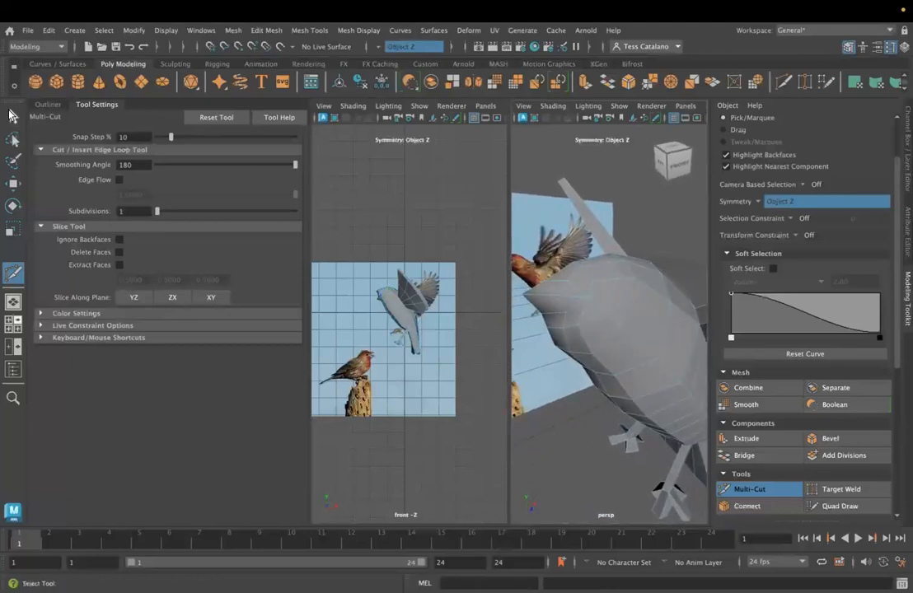
click(13, 116)
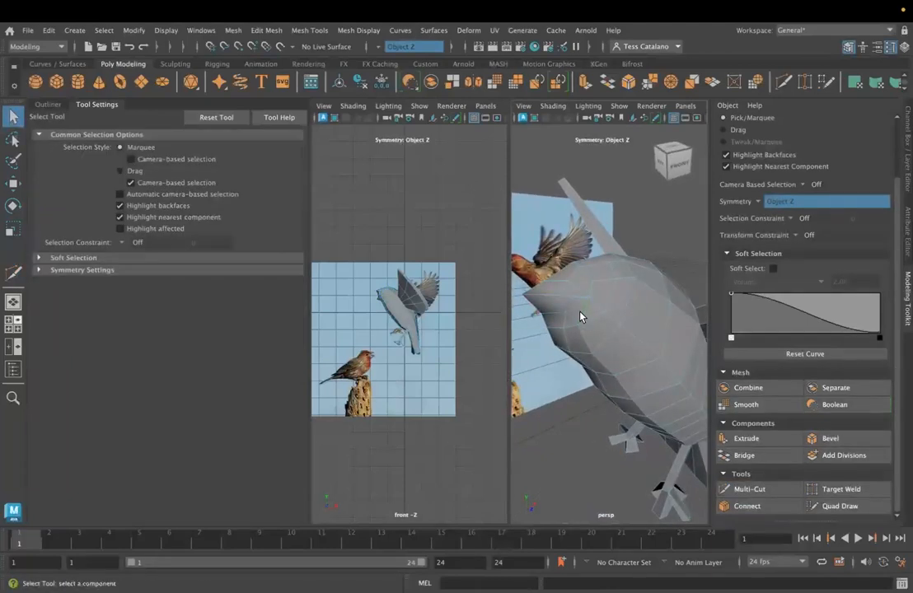
- Switch the bird to vertex mode and move a symmetric vertex near the base of the beak to reshape the face
alt+drag(605, 346, 598, 301)
right_drag(598, 229, 520, 230)
click(602, 303)
key(w)
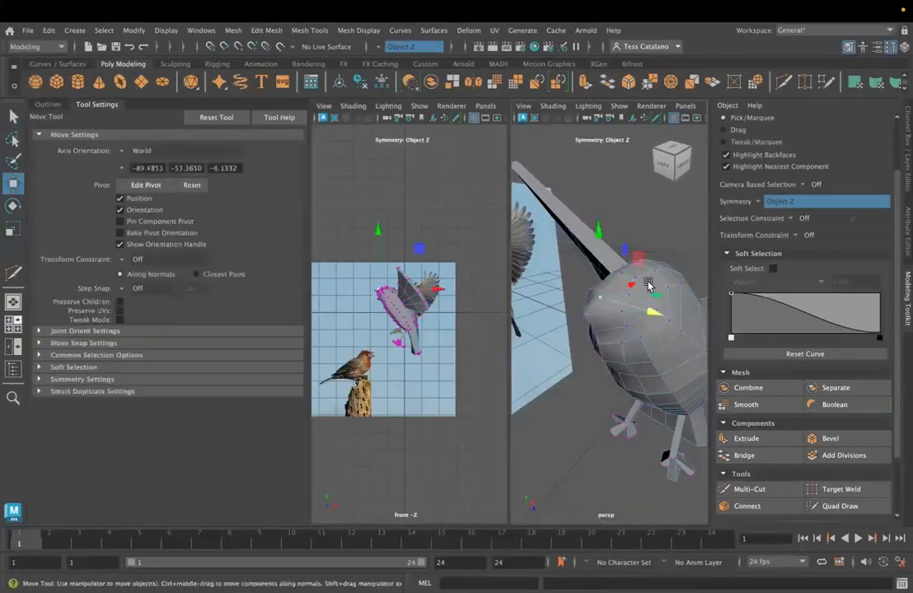
drag(606, 249, 609, 217)
drag(646, 273, 676, 300)
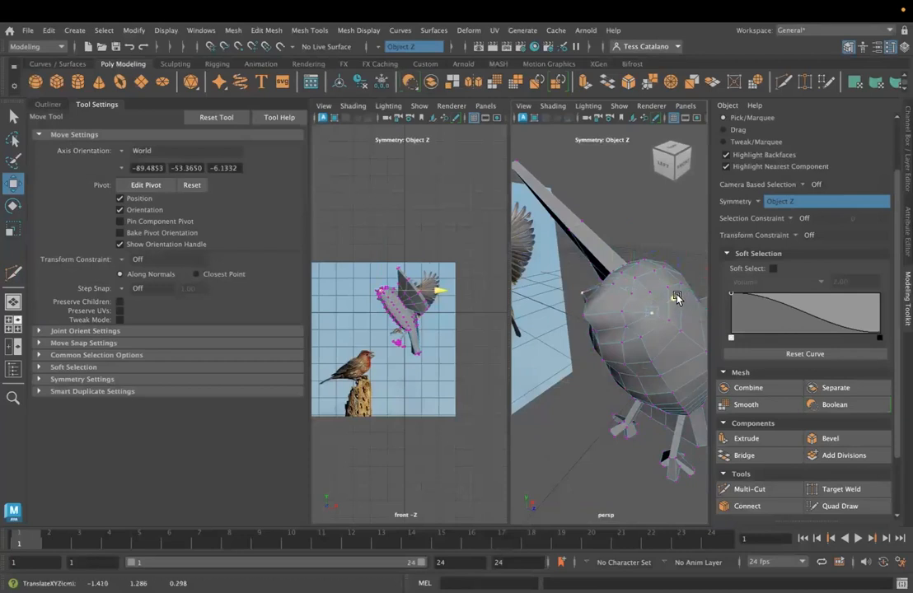
alt+drag(635, 382, 572, 298)
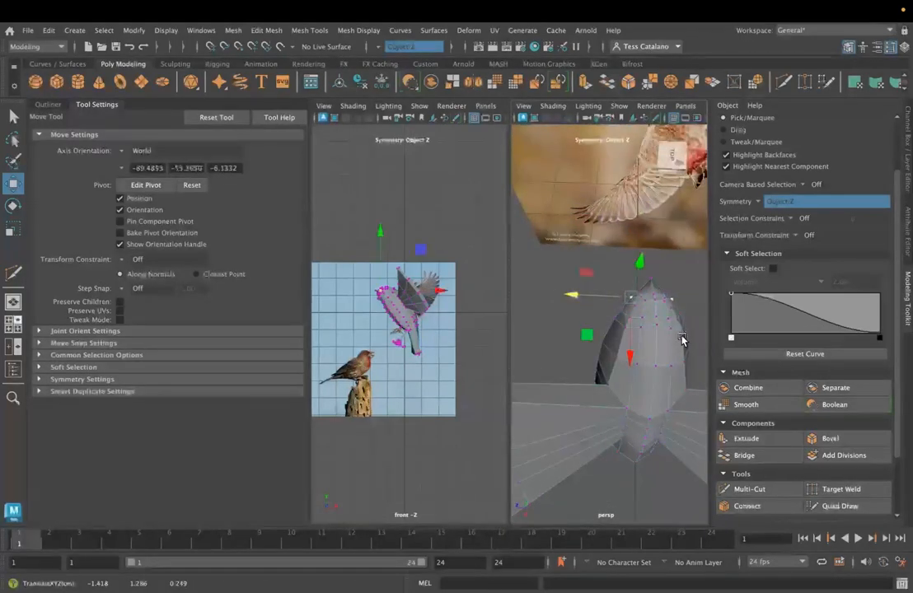
click(637, 362)
- Cut symmetric edges with Multi-Cut from the sides of the head toward the centre of the beak
alt+drag(659, 361, 663, 261)
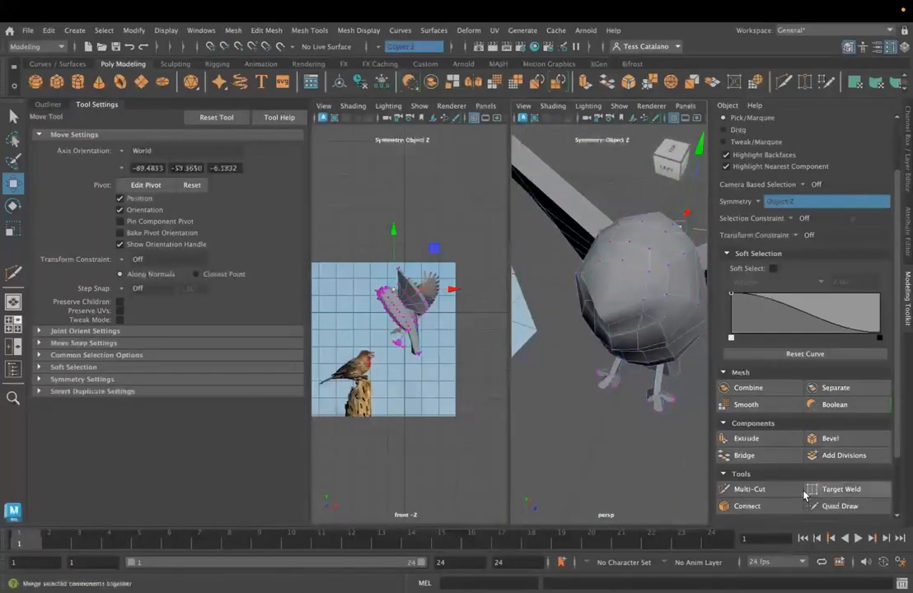
click(779, 490)
click(667, 267)
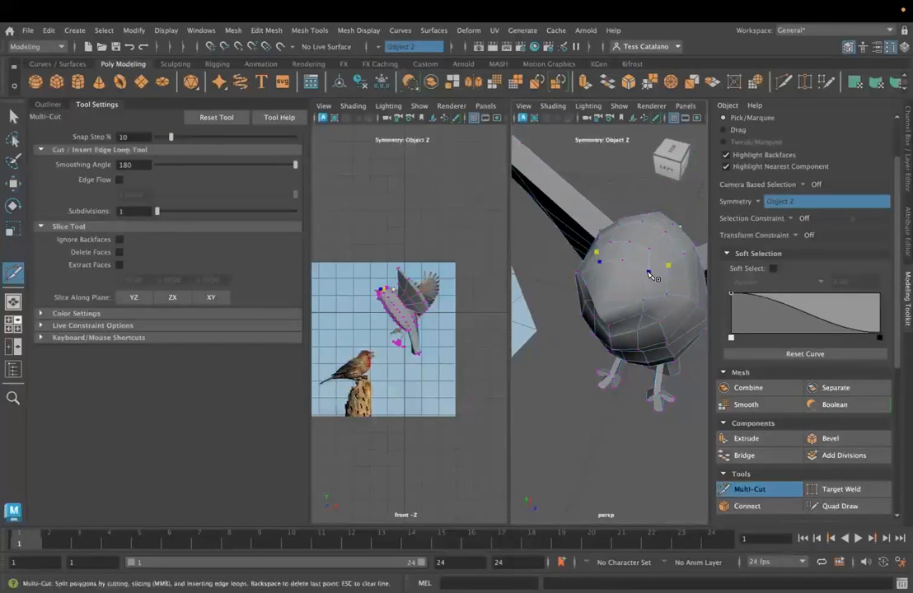
alt+drag(624, 233, 652, 288)
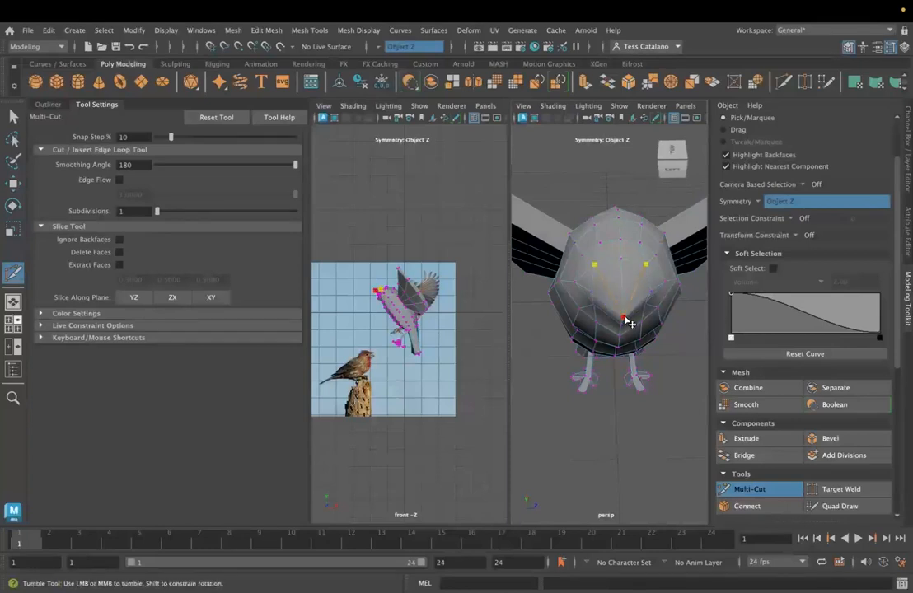
alt+drag(625, 322, 649, 305)
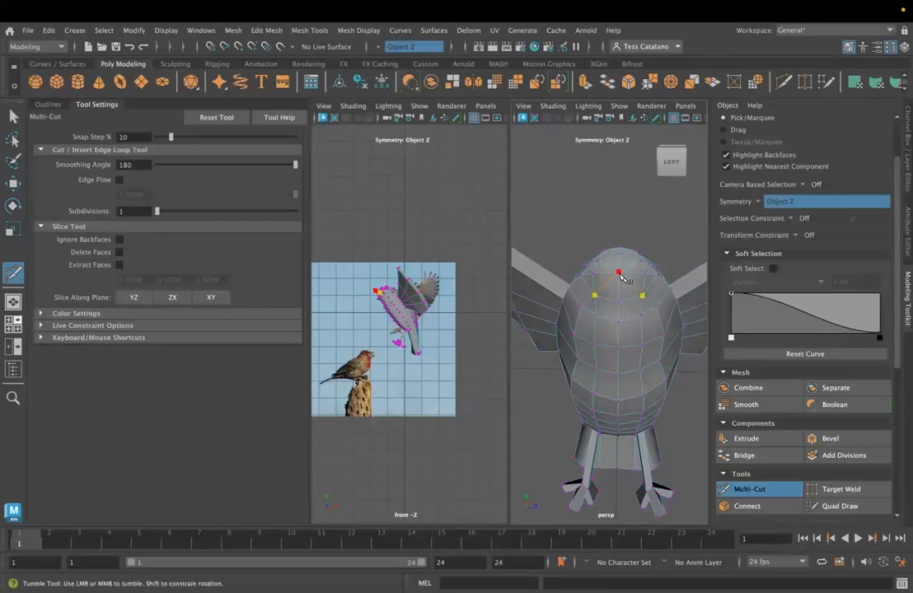
alt+drag(646, 298, 601, 311)
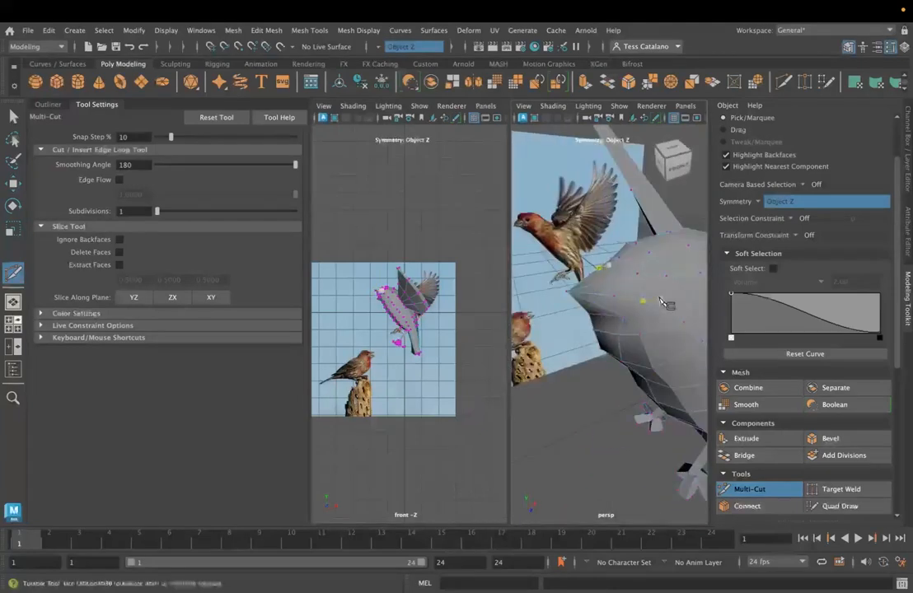
alt+drag(661, 303, 650, 311)
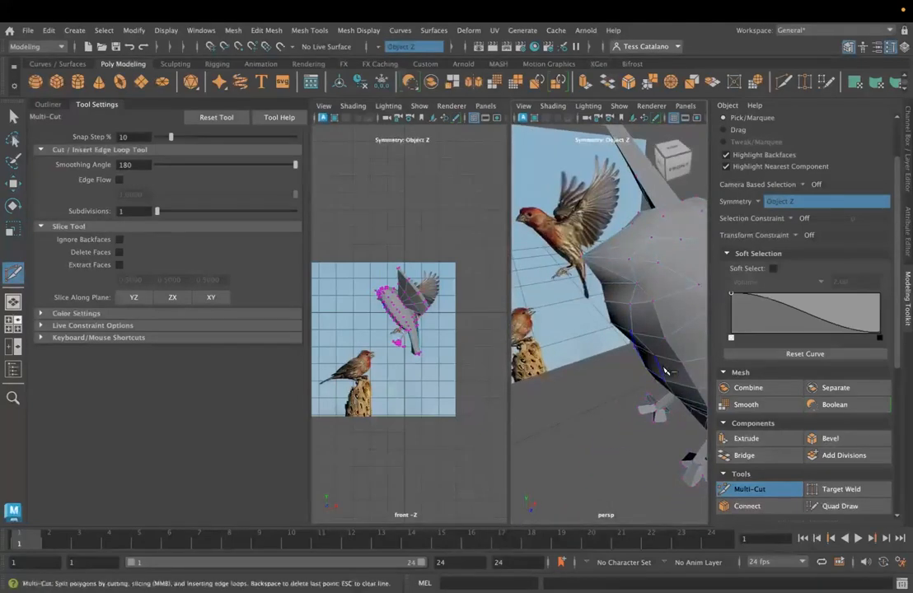
- Set the transform constraint to Surface Slide and slide a vertex on the side of the head along the mesh
key(q)
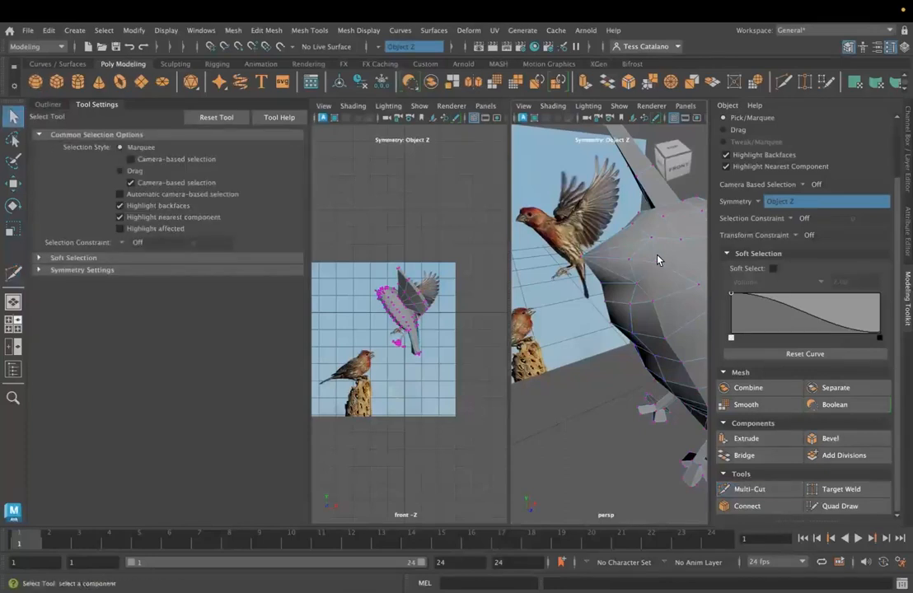
right_click(652, 229)
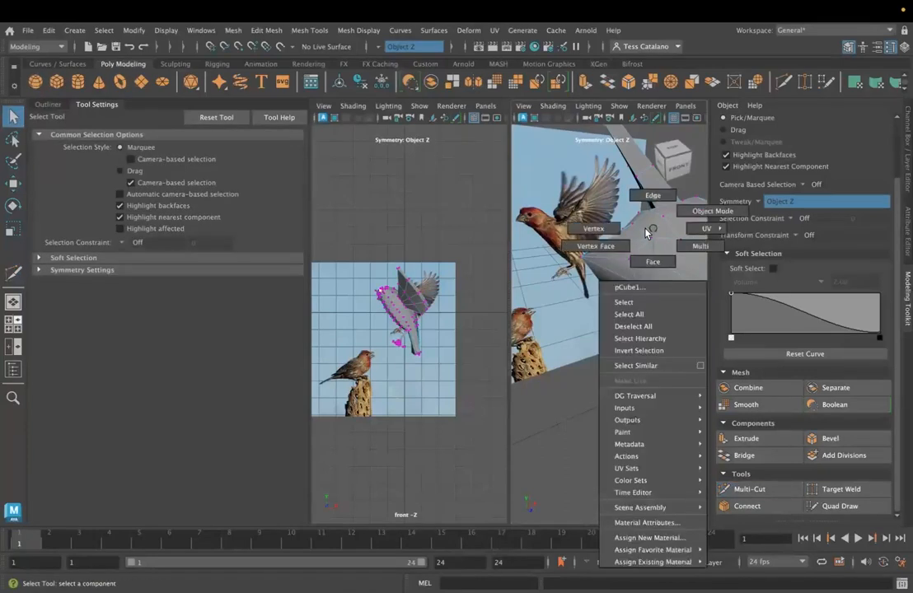
right_drag(642, 201, 644, 198)
alt+drag(654, 307, 633, 224)
right_click(641, 229)
click(592, 231)
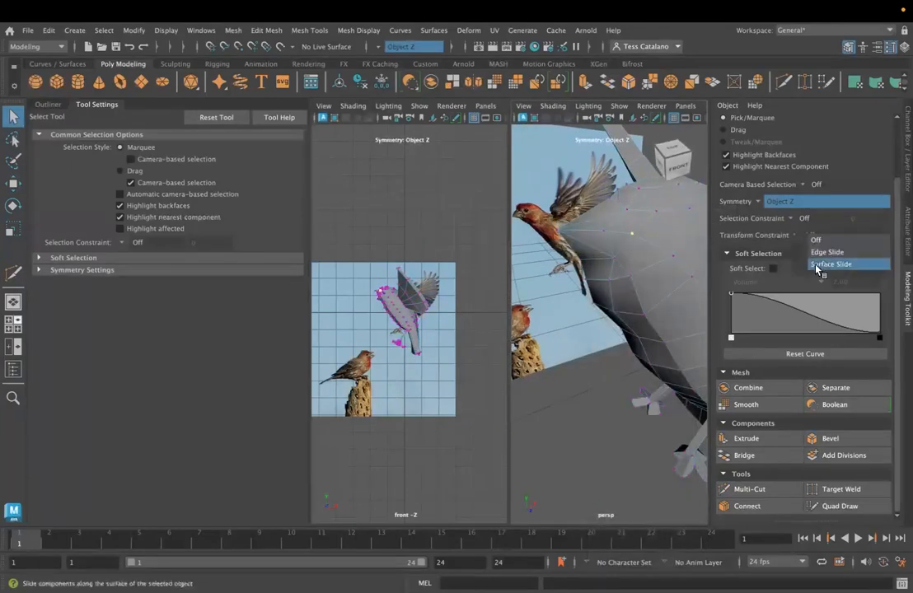
click(819, 264)
key(w)
drag(674, 226, 680, 229)
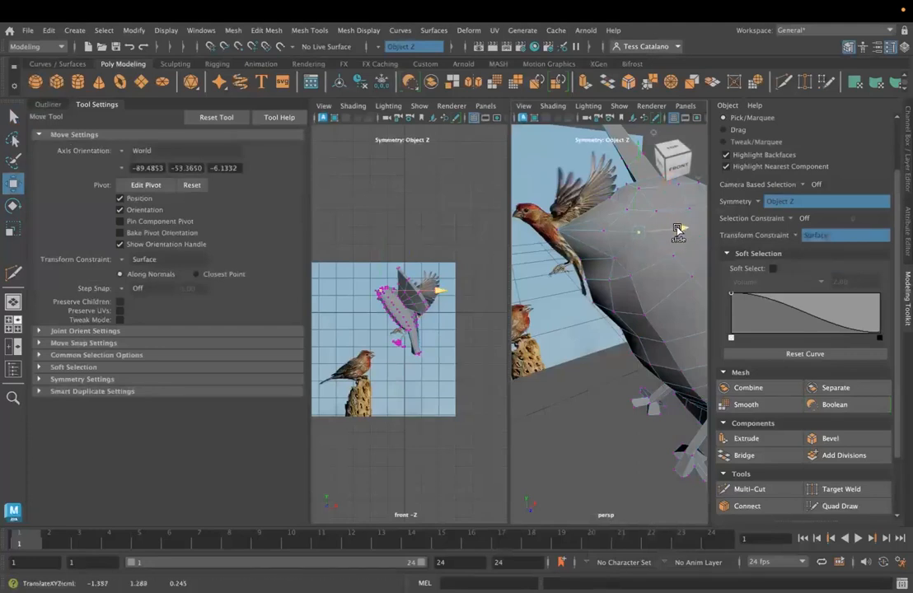
- Slide more vertices around the base of the beak and the cheek along the surface to even out the face shape
drag(646, 159, 649, 169)
drag(684, 235, 689, 237)
alt+drag(611, 265, 599, 282)
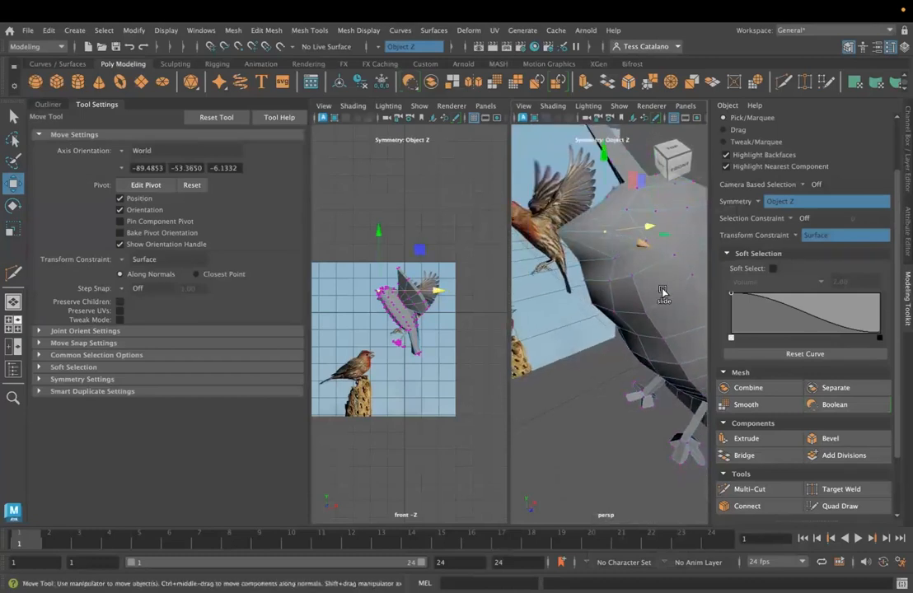
alt+drag(673, 273, 660, 311)
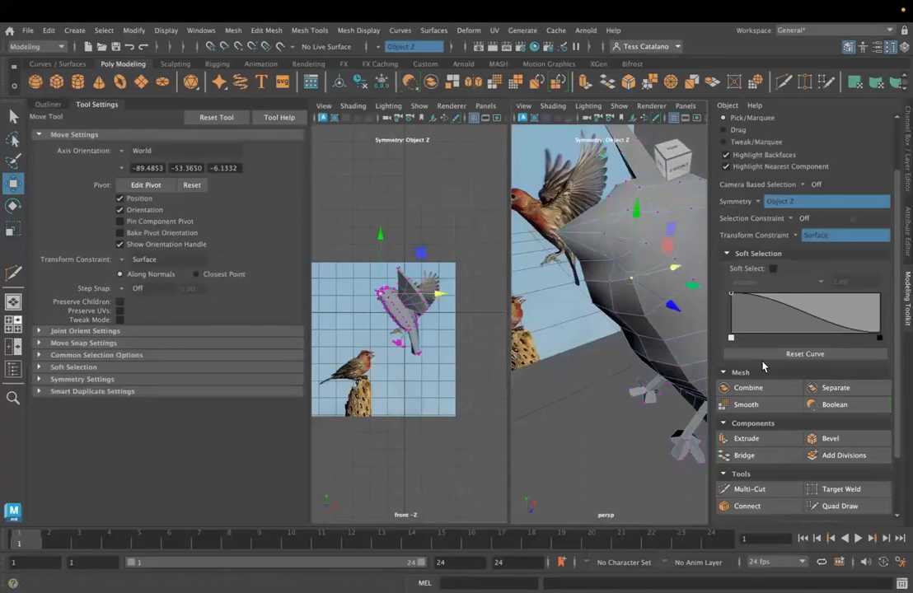
drag(651, 248, 650, 211)
click(658, 247)
click(646, 245)
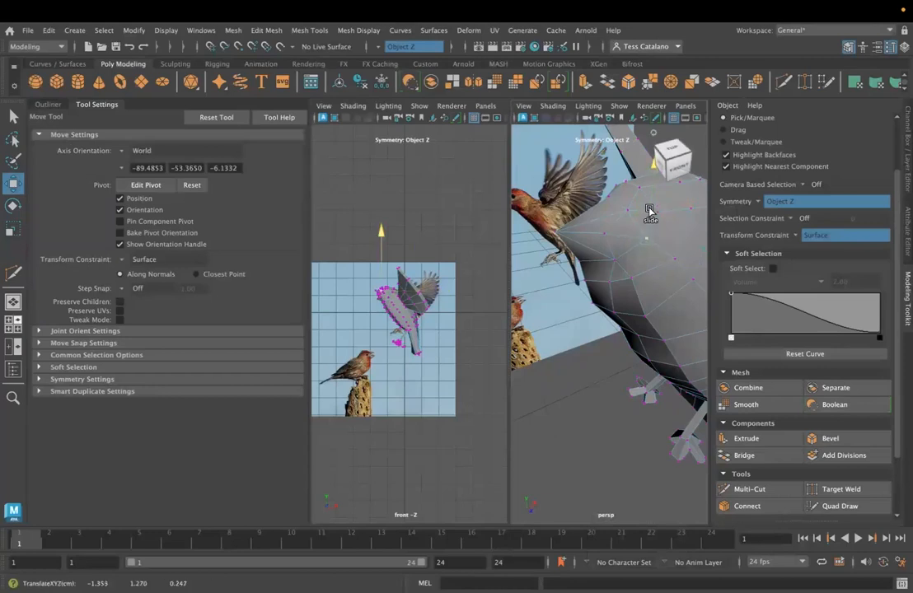
- Try Target Weld on the head vertices, then start a symmetric Multi-Cut from a vertex on the side of the head
click(842, 489)
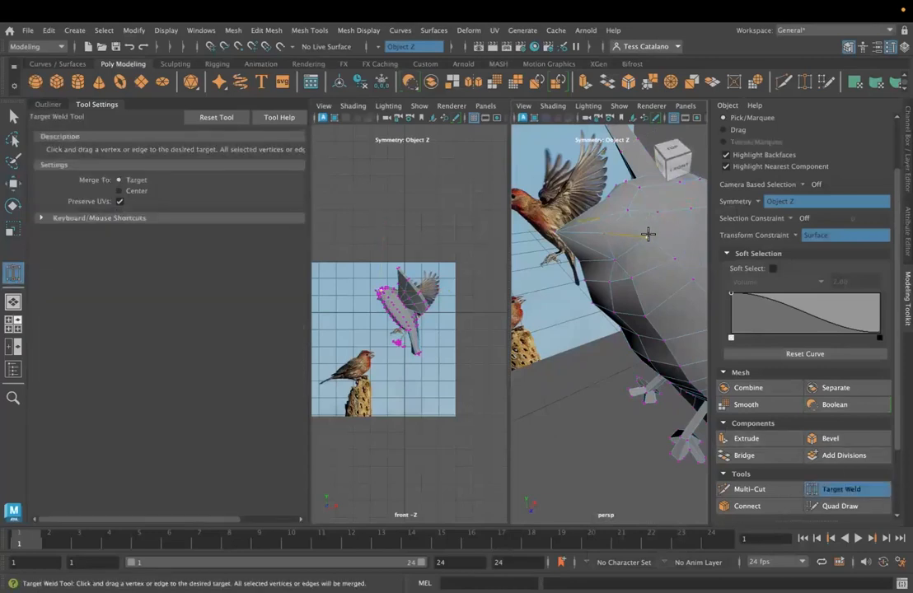
alt+drag(580, 331, 655, 346)
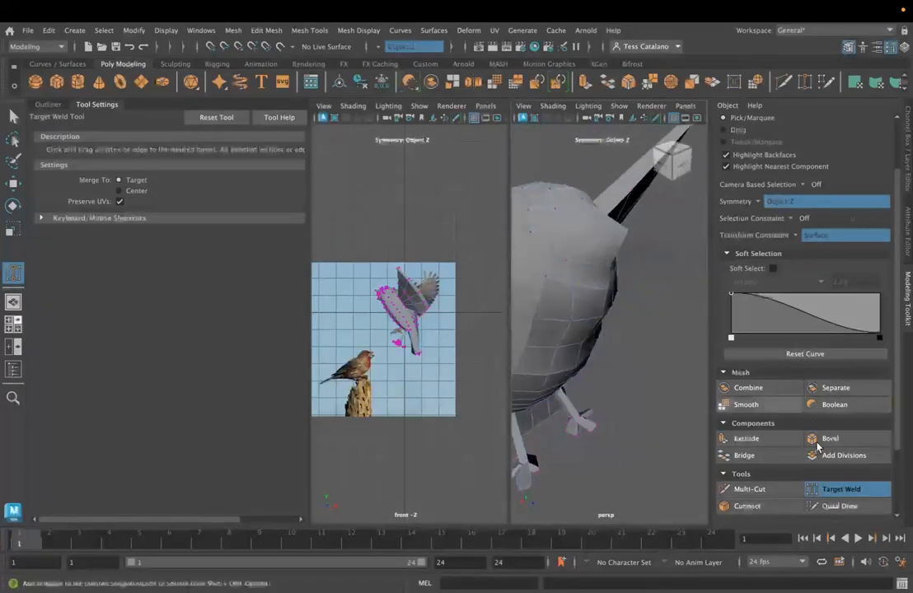
click(735, 490)
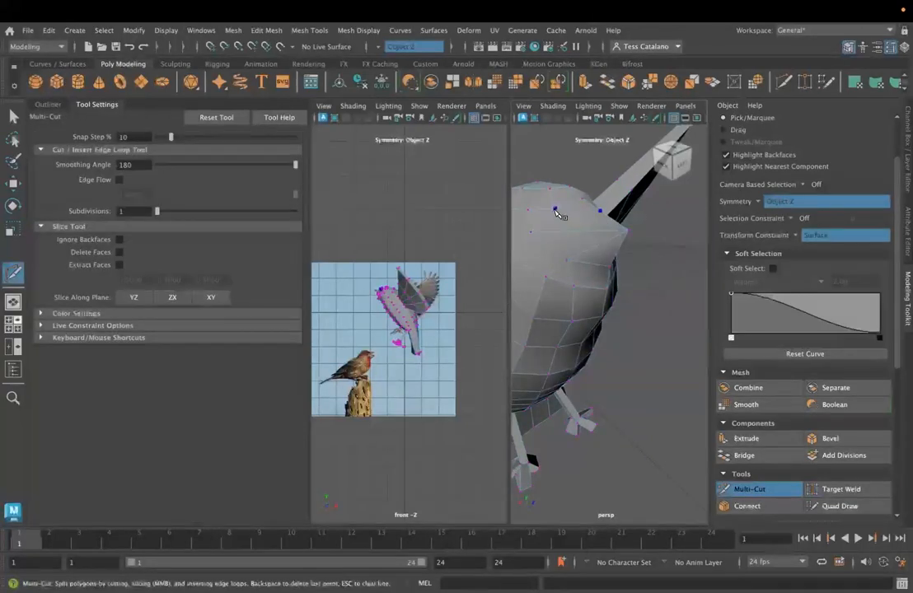
click(556, 209)
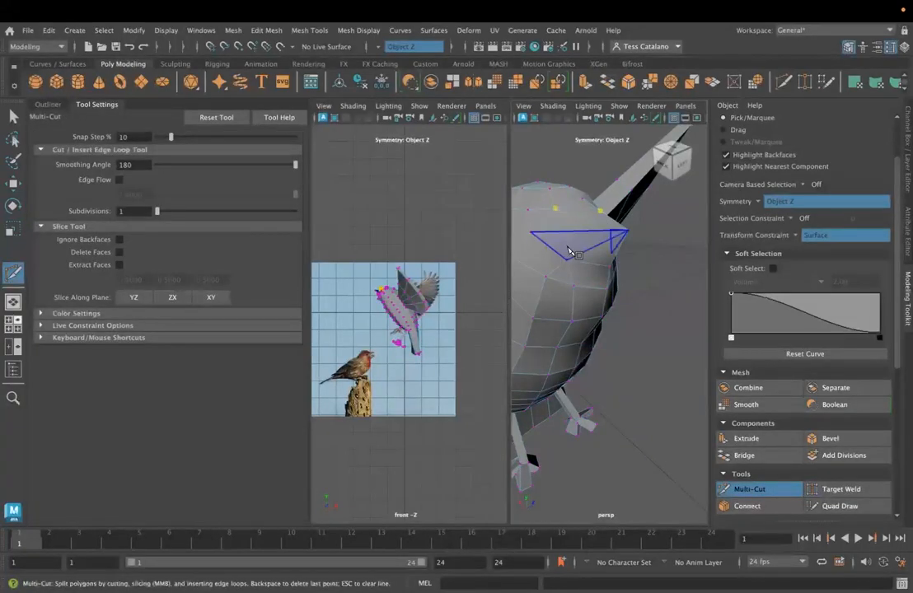
alt+drag(568, 264, 585, 295)
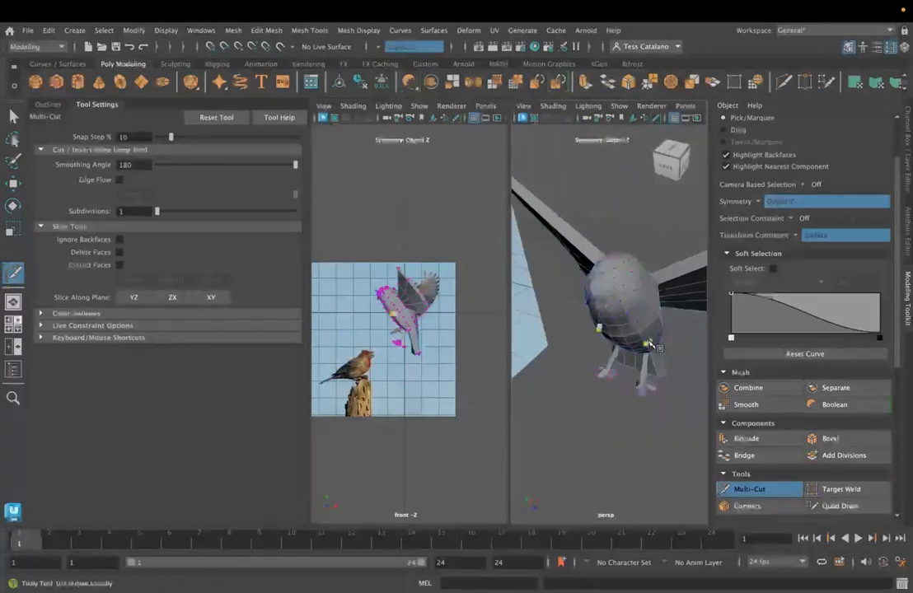
alt+drag(650, 345, 607, 332)
alt+right_drag(705, 344, 577, 329)
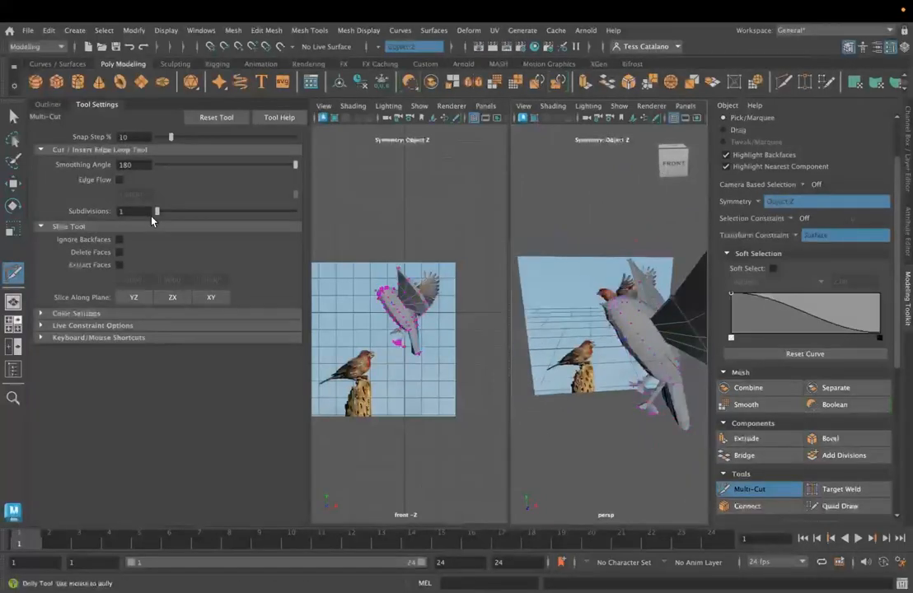
- Leave Multi-Cut and return the bird from vertex mode to object mode
click(13, 116)
right_drag(642, 228, 699, 208)
alt+right_drag(654, 384, 604, 394)
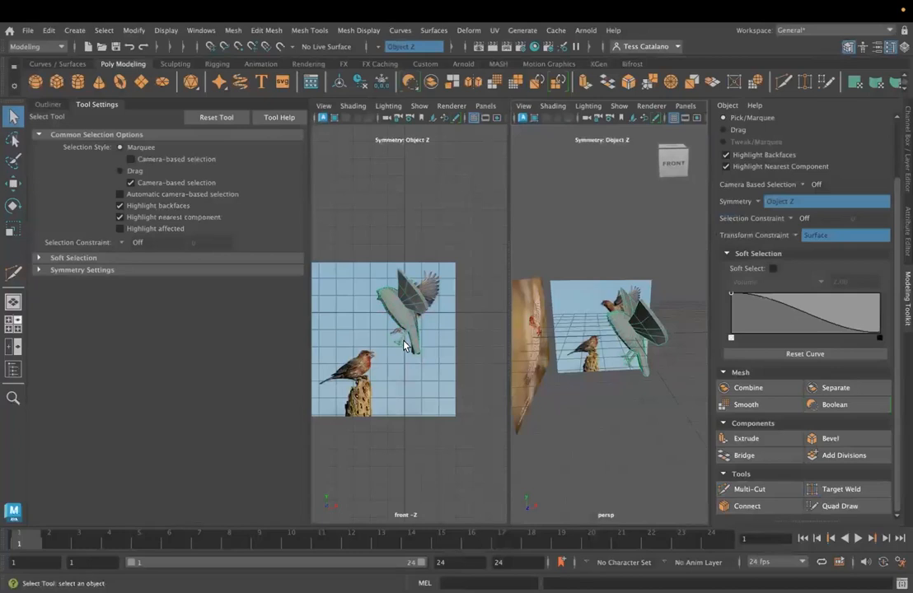
- Move the finch reference image sideways along X so the flying finch sits beside the bird model
click(361, 329)
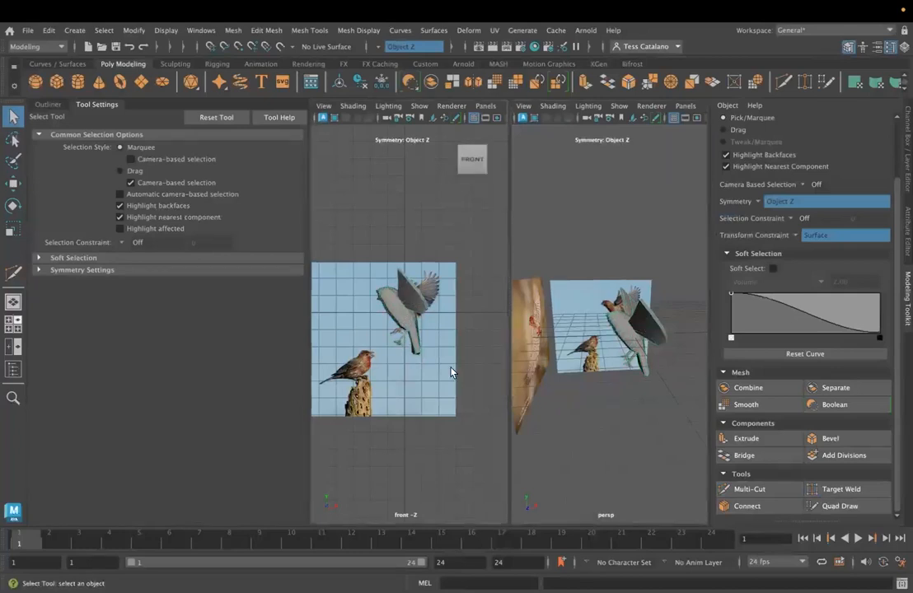
key(w)
click(416, 336)
drag(437, 341, 496, 343)
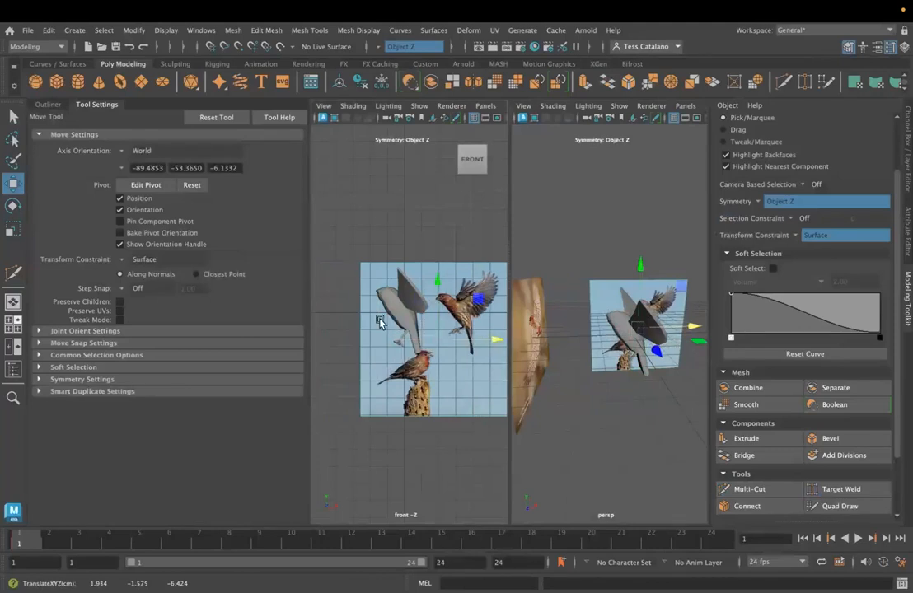
- Select the bird body, try to scale it uniformly, and set the transform constraint to Off
scroll(380, 321, up, 2)
scroll(382, 298, up, 3)
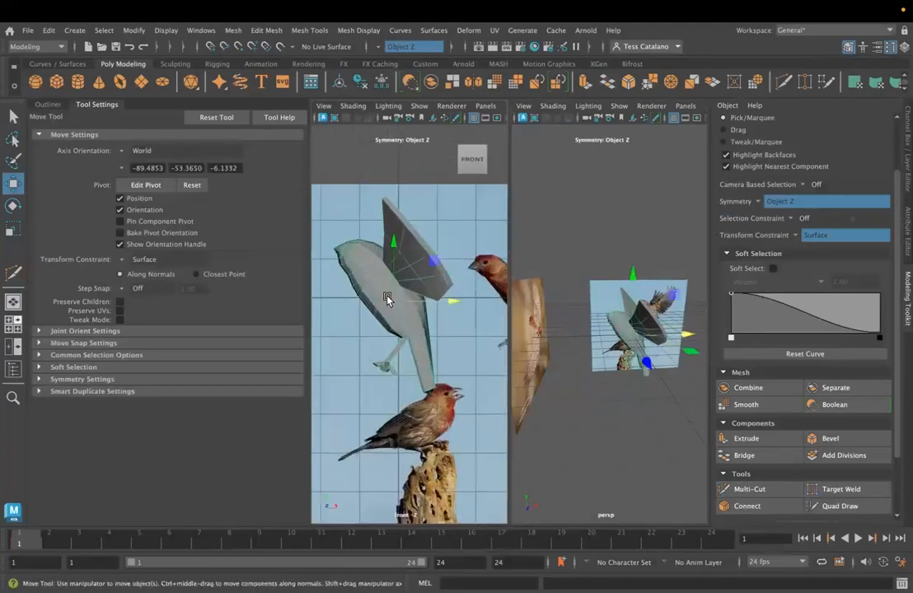
right_drag(389, 277, 376, 292)
click(399, 286)
key(e)
key(w)
key(r)
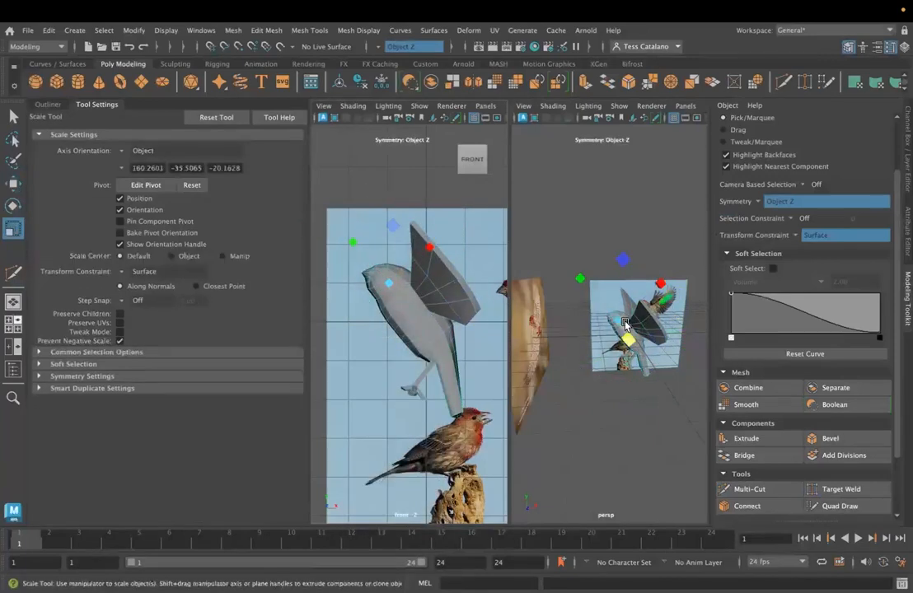
drag(619, 319, 613, 320)
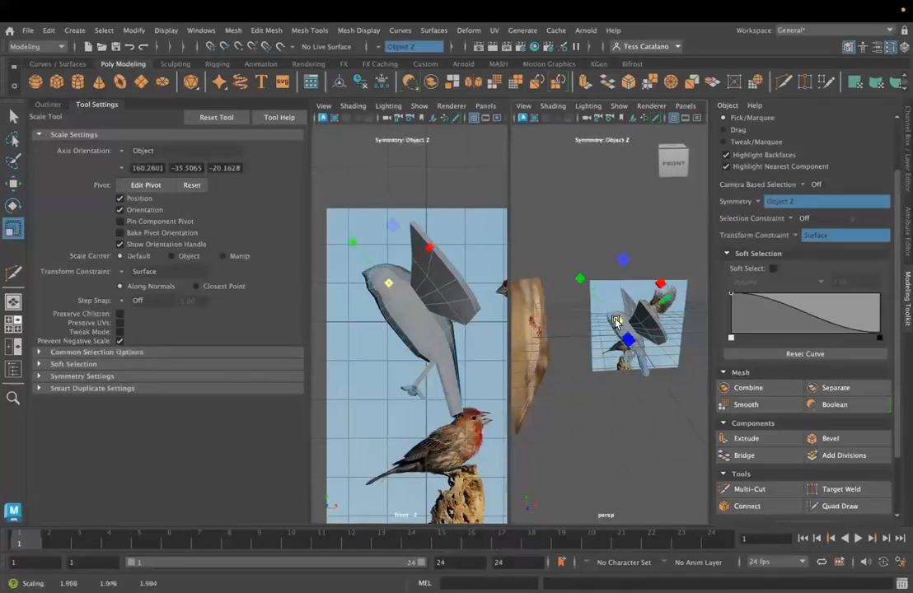
click(805, 234)
click(814, 237)
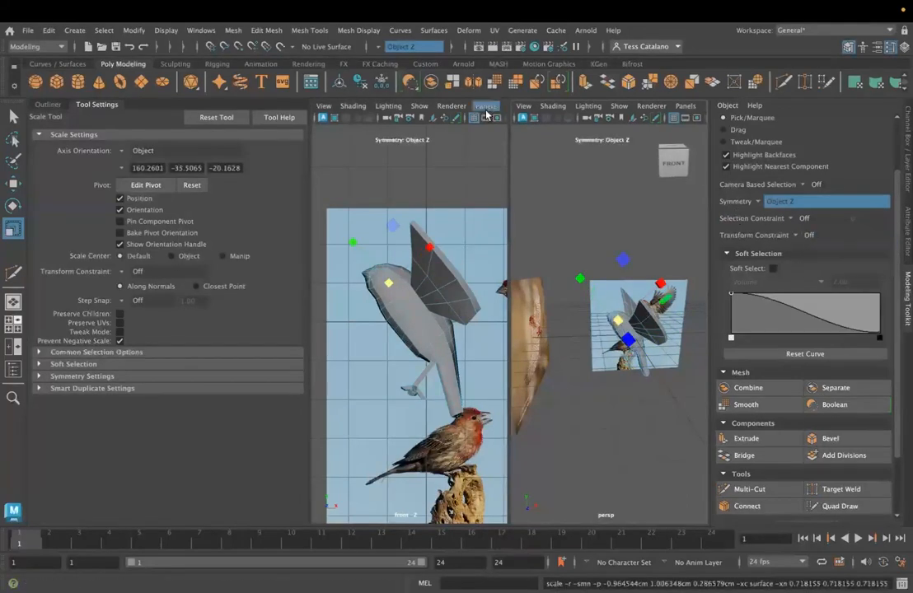
- Turn symmetry off and try a uniform scale on the selected bird model
click(386, 47)
click(397, 53)
alt+drag(561, 377, 522, 358)
scroll(605, 373, up, 8)
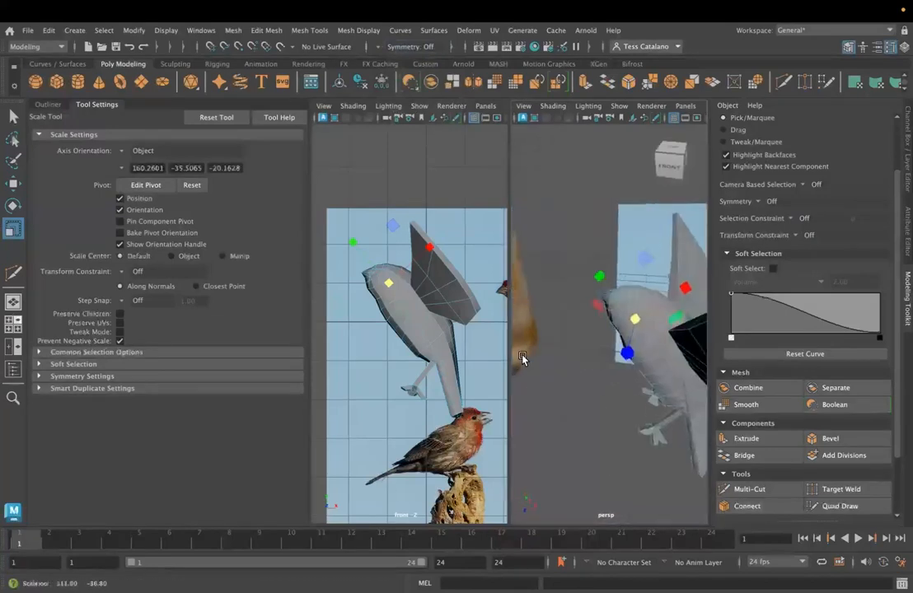
drag(635, 323, 637, 334)
- Select edge loops on the bird's body and scale them uniformly by a small amount
double_click(654, 347)
double_click(658, 388)
double_click(662, 382)
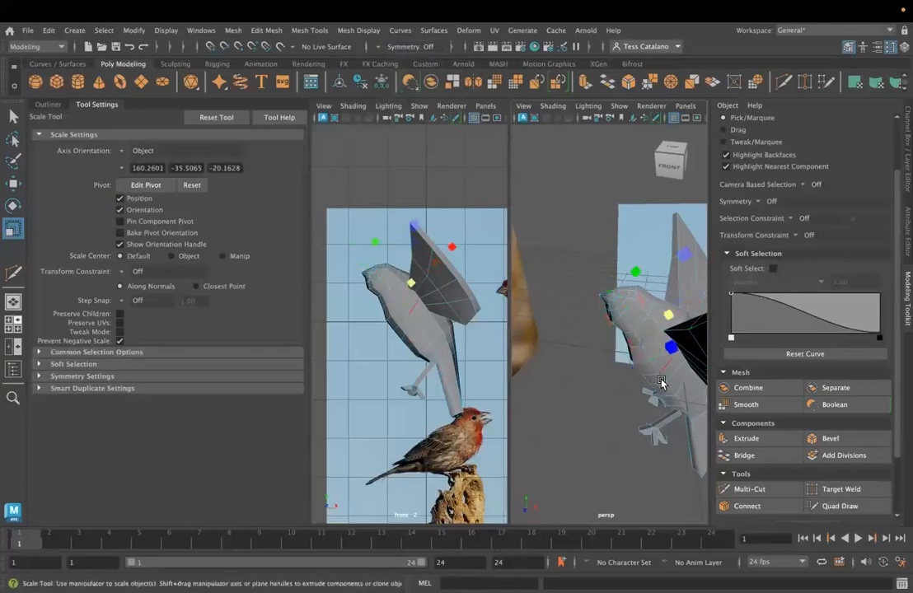
drag(666, 329, 694, 363)
double_click(662, 371)
double_click(673, 381)
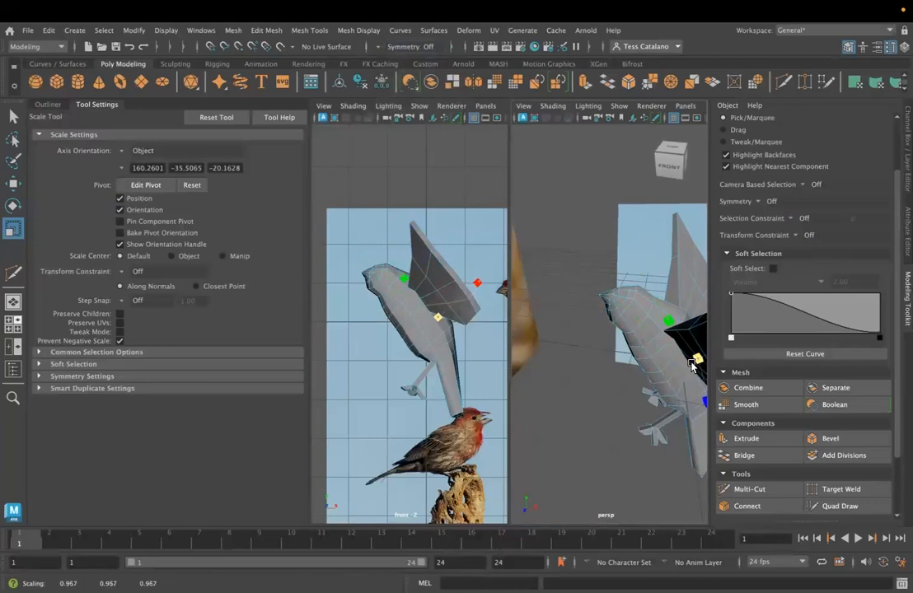
- Try to insert an edge loop along the bird's back with the Insert Edge Loop tool
alt+drag(651, 429, 552, 379)
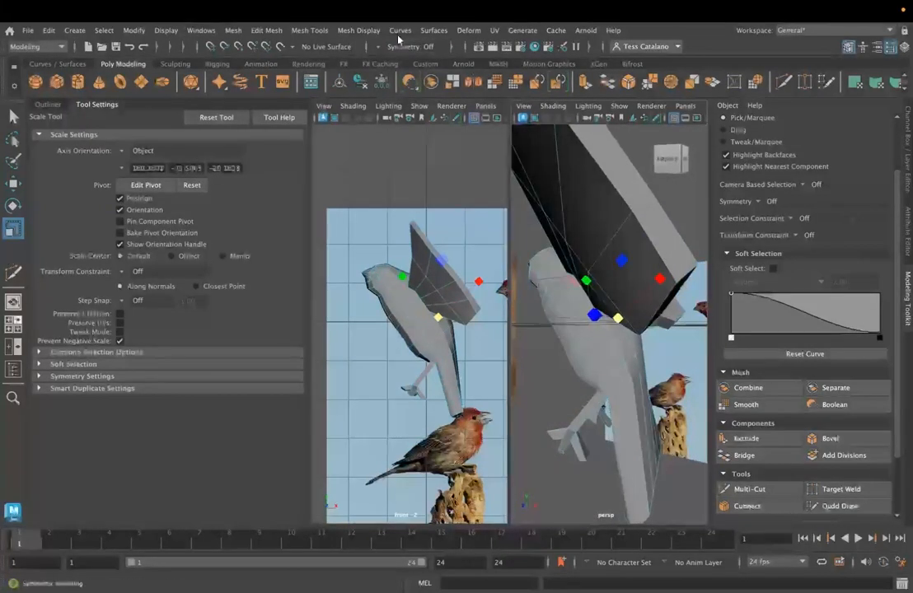
click(278, 31)
mouse_move(302, 26)
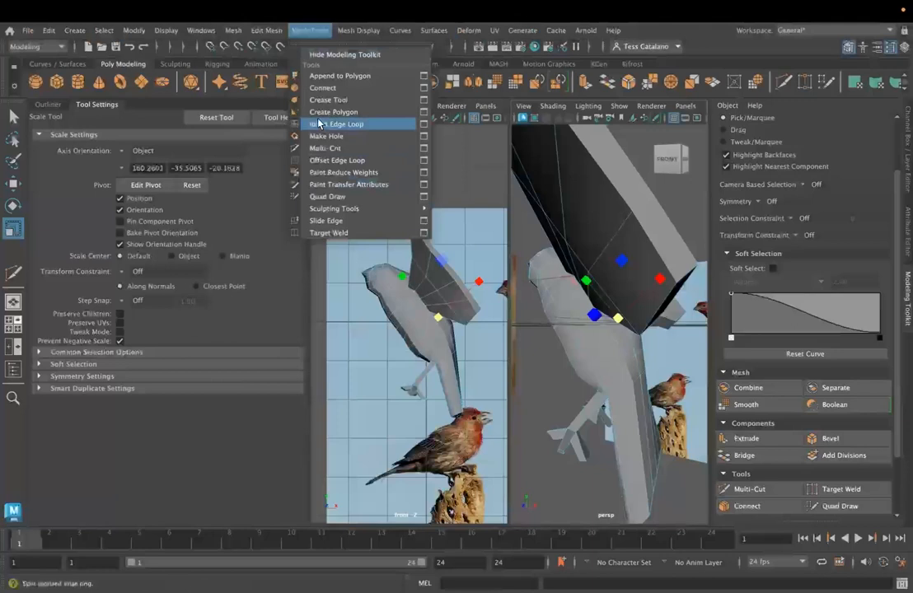
click(322, 123)
alt+drag(619, 401, 541, 305)
mouse_move(618, 228)
right_down()
mouse_move(565, 252)
mouse_move(562, 239)
mouse_move(521, 230)
mouse_move(550, 255)
mouse_move(499, 245)
mouse_move(542, 247)
mouse_move(513, 256)
right_up()
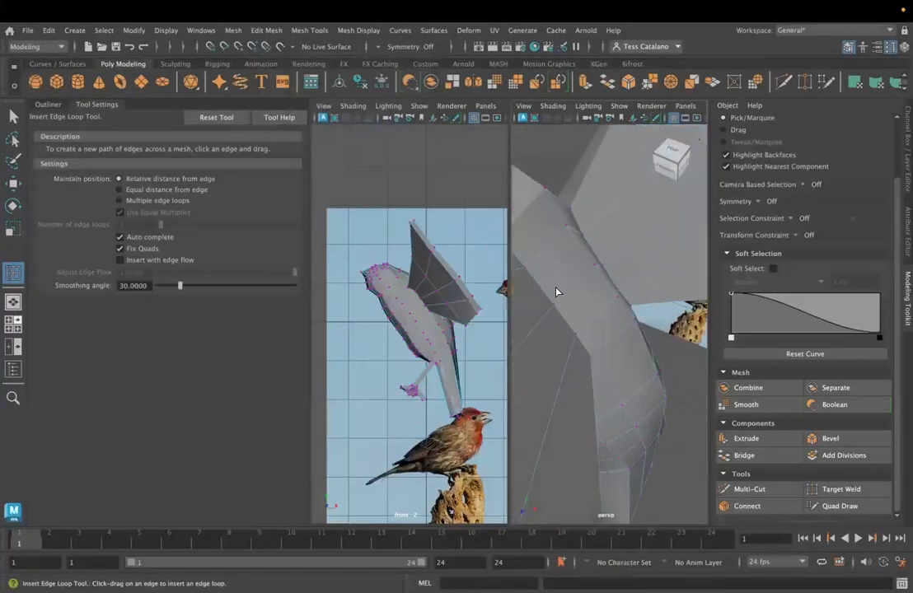
alt+drag(555, 291, 559, 290)
scroll(541, 193, down, 4)
key(super+z)
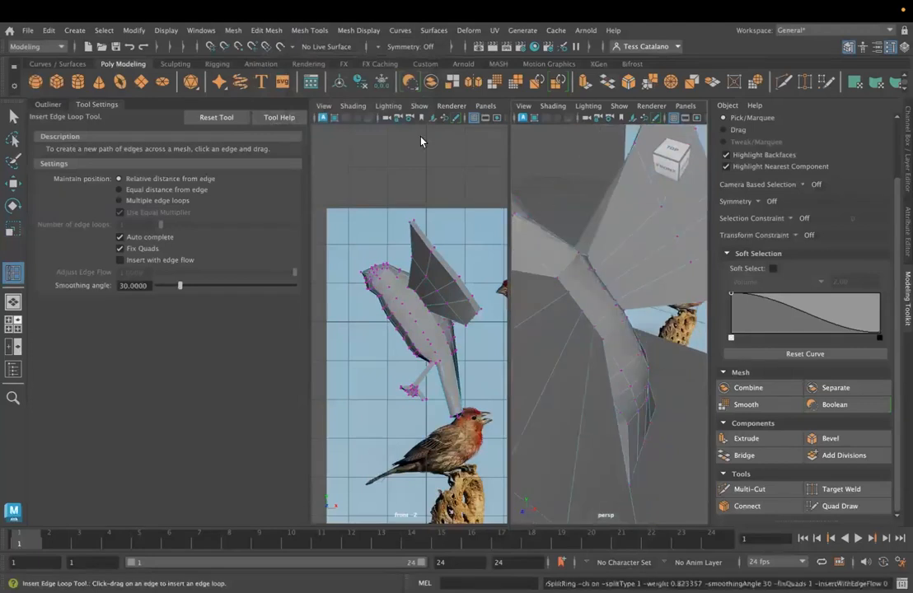
- Select the vertex on the upper back between the wings and move it slightly along the Y axis
click(13, 116)
alt+drag(578, 251, 624, 281)
click(628, 262)
key(w)
drag(630, 192, 630, 199)
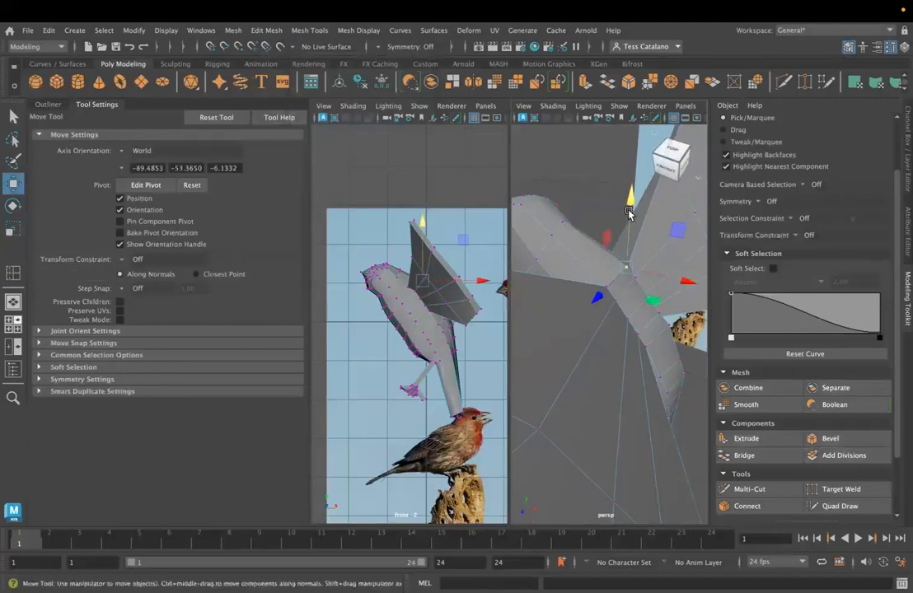
drag(639, 283, 640, 226)
alt+drag(645, 270, 551, 264)
- Set the transform constraint to Surface Slide and slide the vertices on the lower side of the belly along the body
click(549, 307)
alt+drag(574, 309, 541, 304)
click(775, 238)
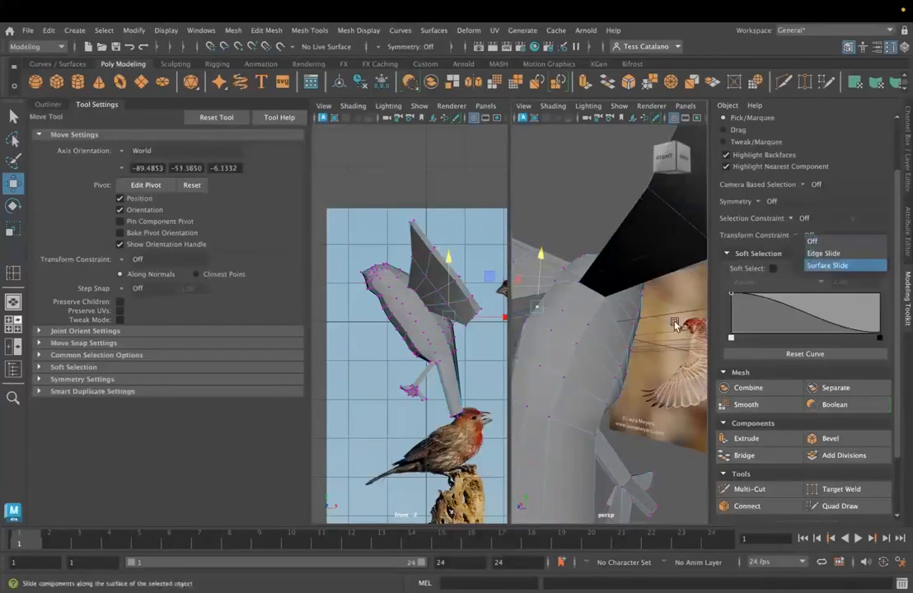
click(827, 264)
alt+drag(556, 405, 496, 331)
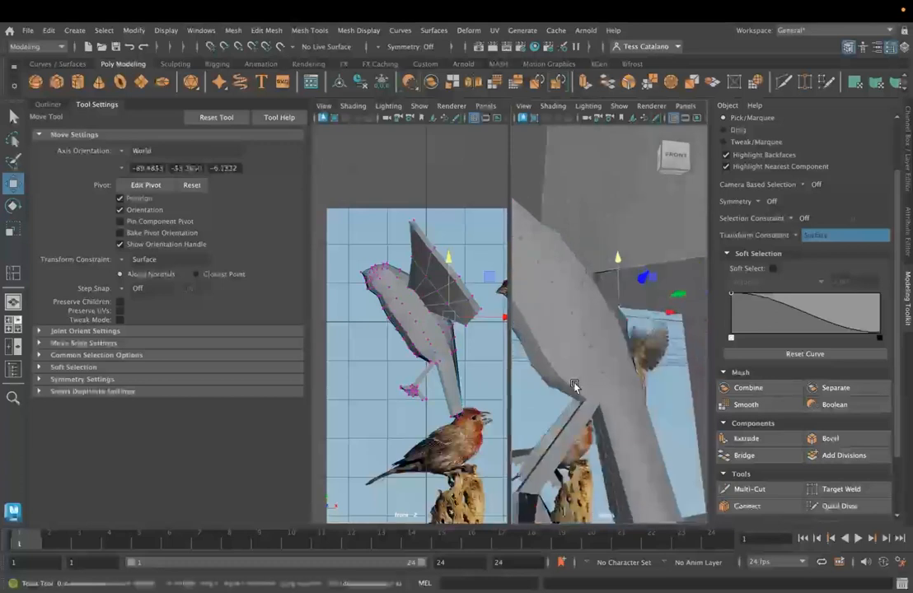
click(574, 288)
drag(574, 291, 537, 318)
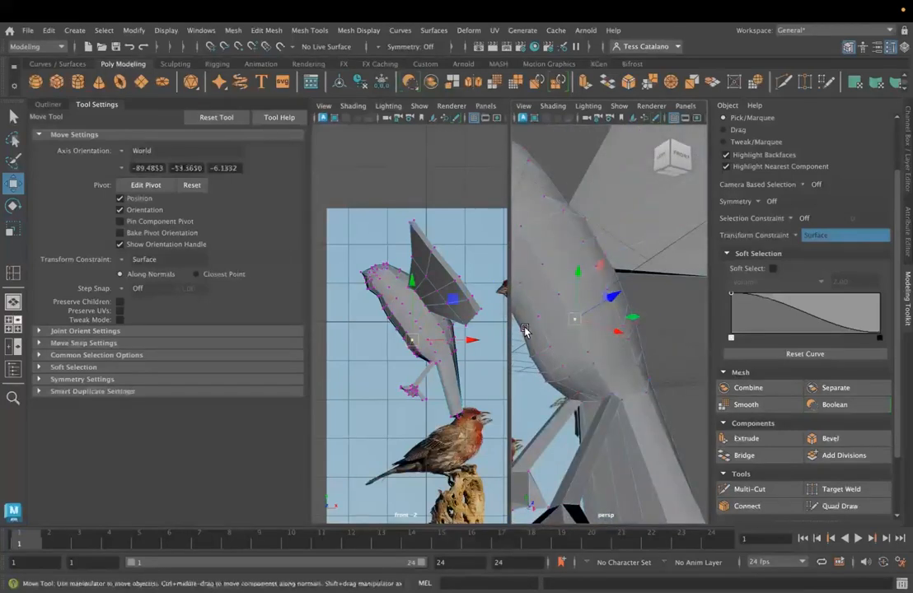
click(549, 350)
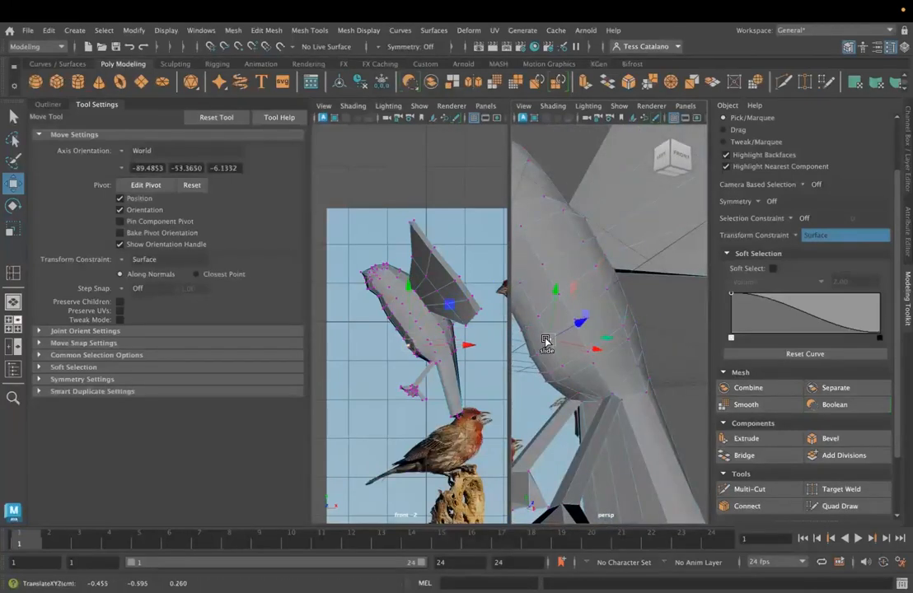
alt+drag(534, 356, 575, 363)
click(600, 352)
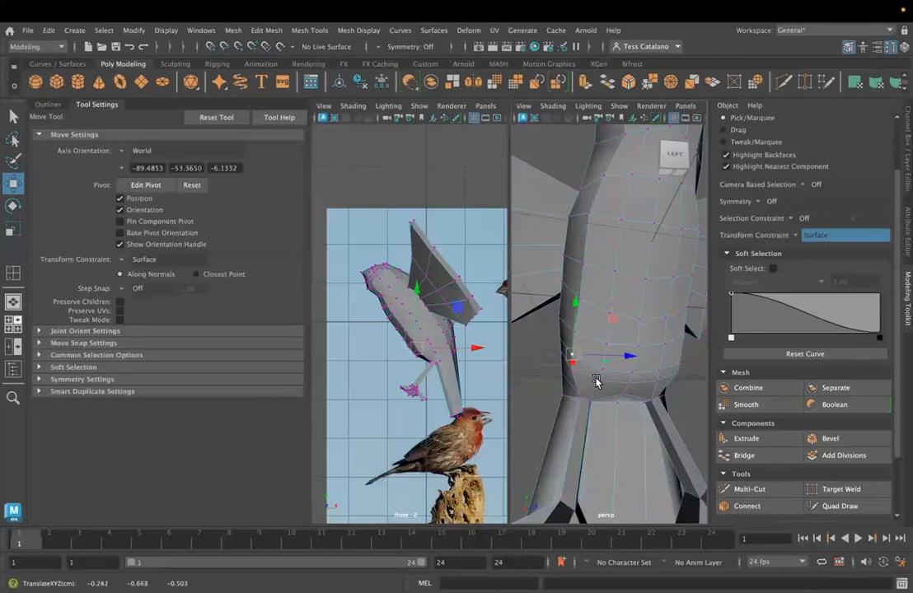
- Slide the vertices at the base of the belly near the leg roots along the surface to even their spacing
alt+drag(604, 393, 608, 356)
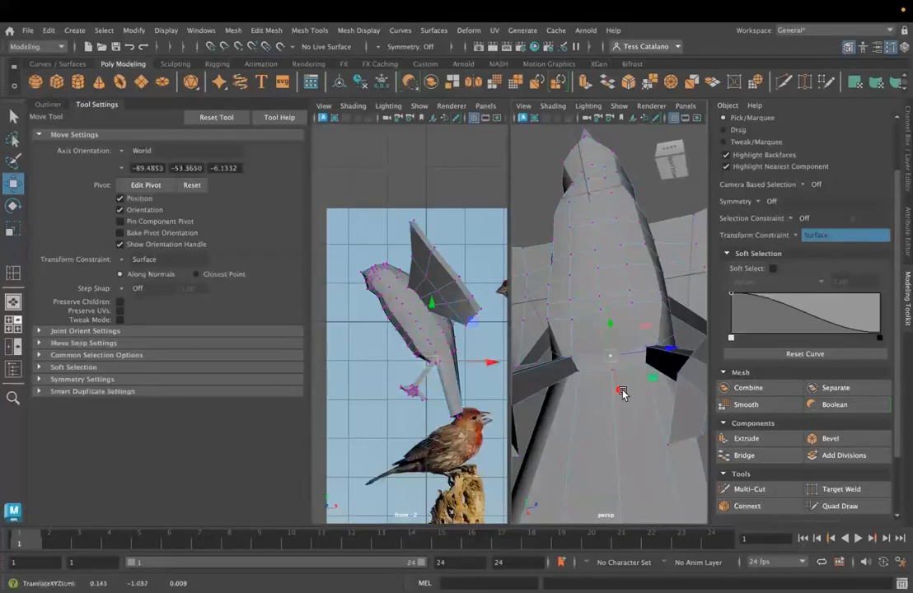
alt+drag(621, 393, 523, 342)
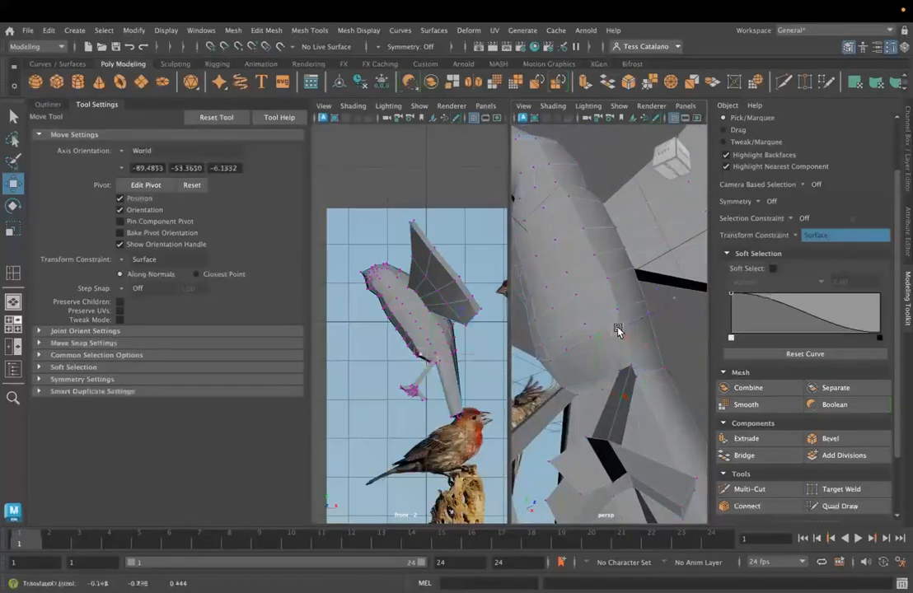
drag(621, 337, 575, 367)
click(587, 344)
click(569, 352)
alt+drag(575, 369, 603, 386)
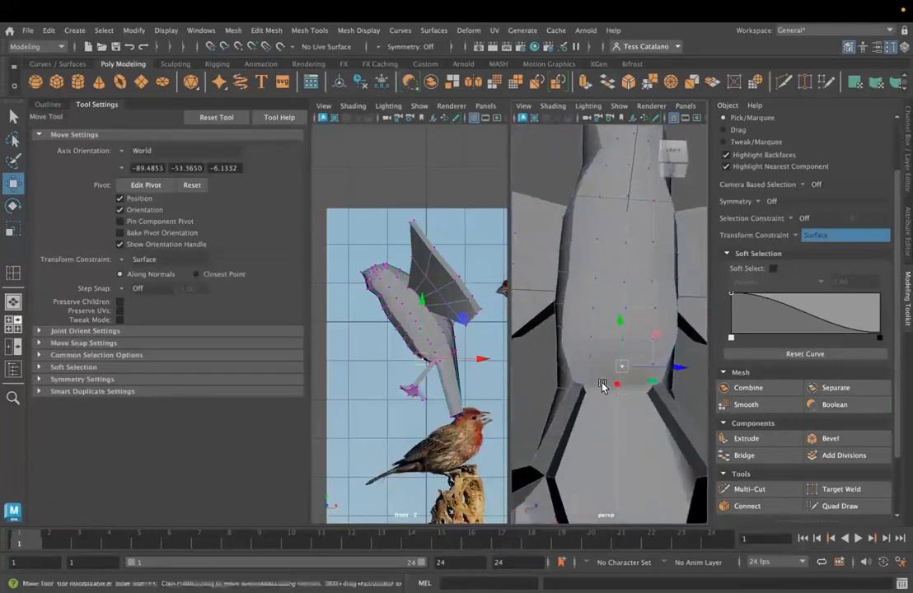
click(626, 318)
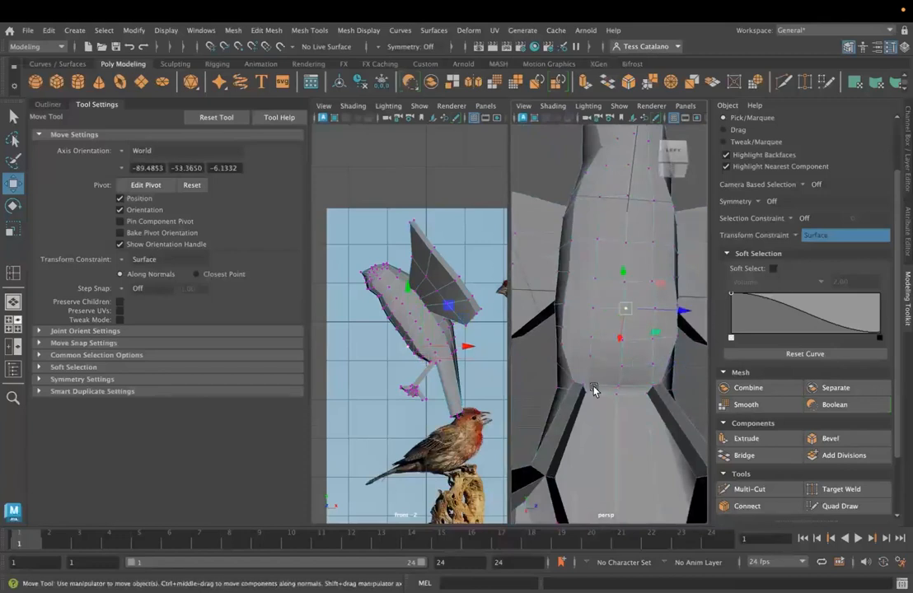
scroll(547, 205, down, 3)
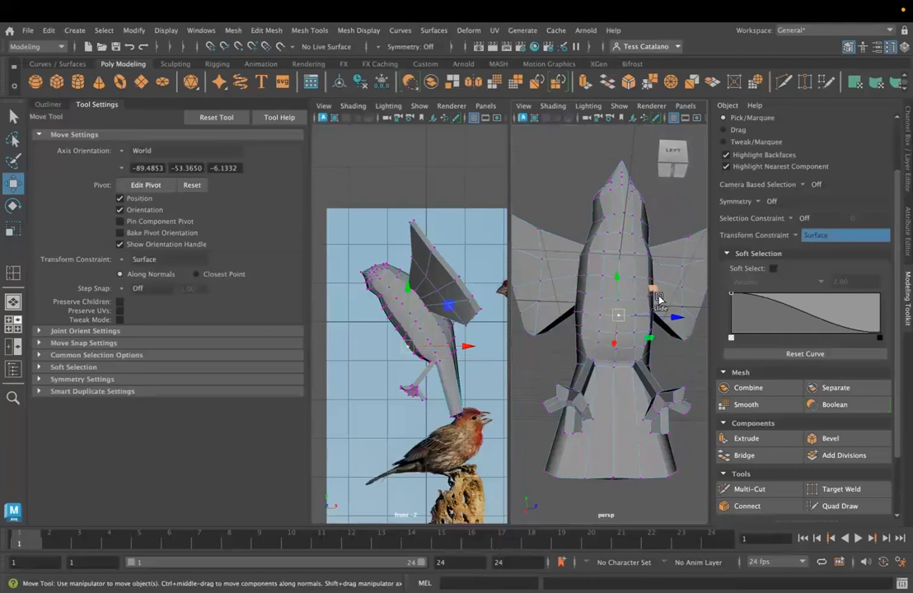
- Select the row of vertices along the bird's center line, from the beak around the belly and back to the tail
right_drag(614, 235, 557, 228)
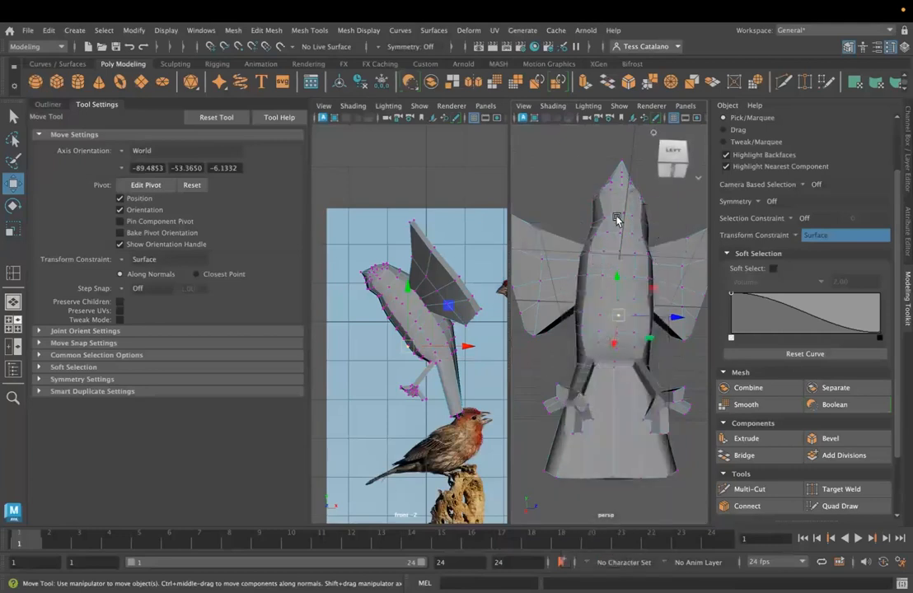
click(622, 216)
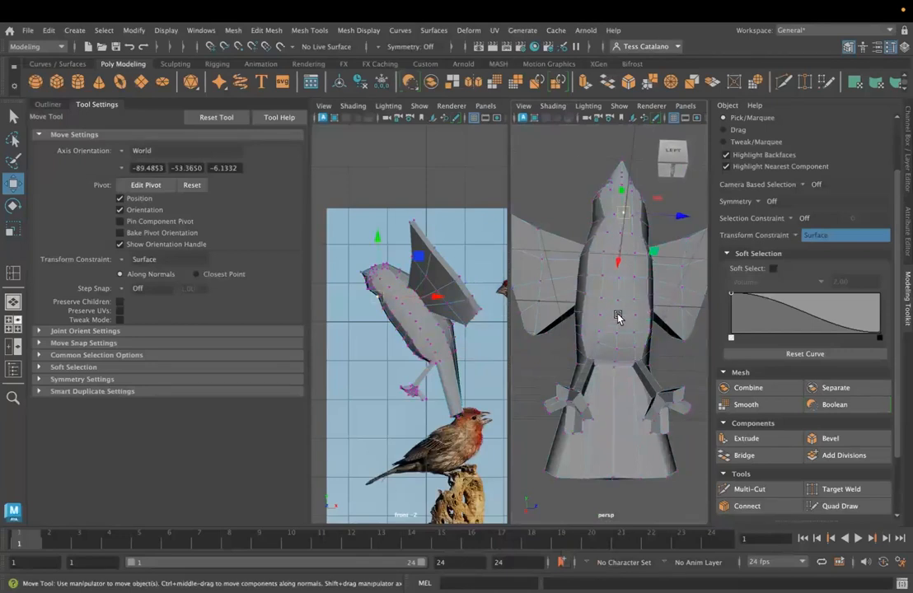
key(ctrl+z)
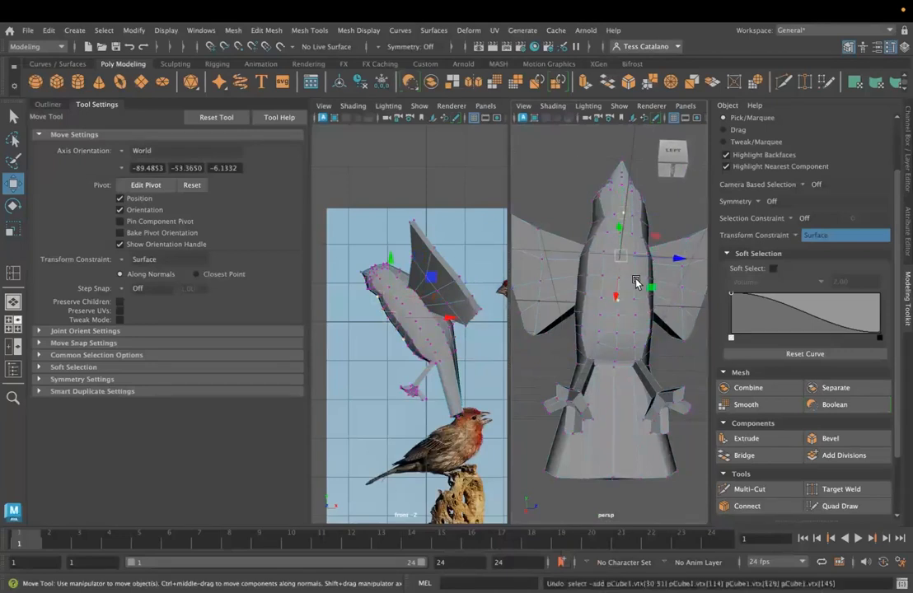
key(q)
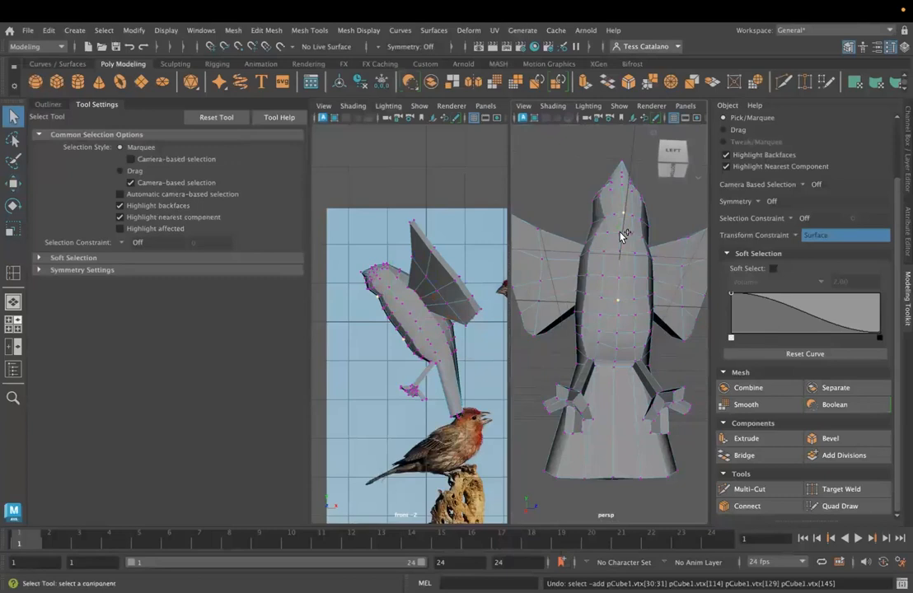
shift+click(621, 236)
shift+click(620, 278)
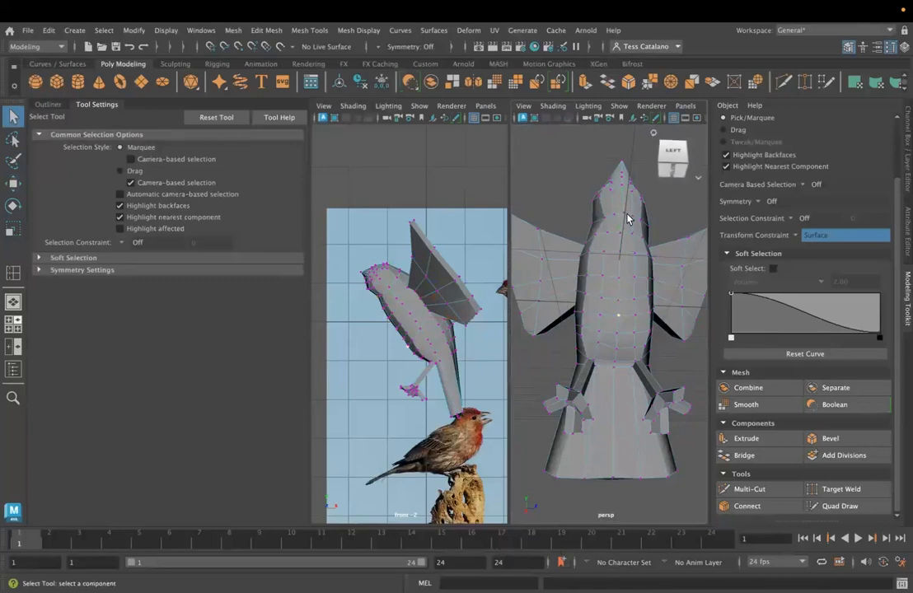
alt+drag(649, 336, 663, 393)
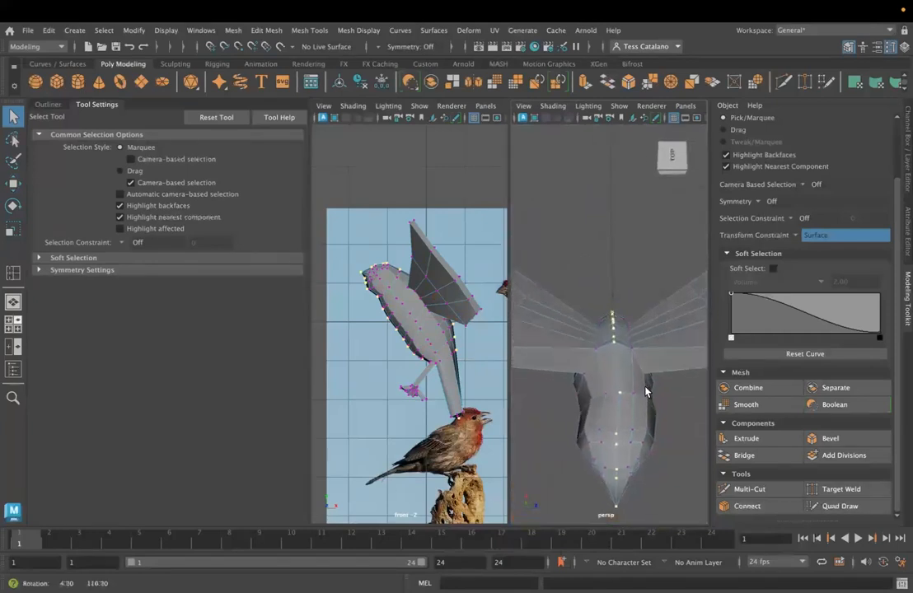
alt+drag(668, 463, 636, 496)
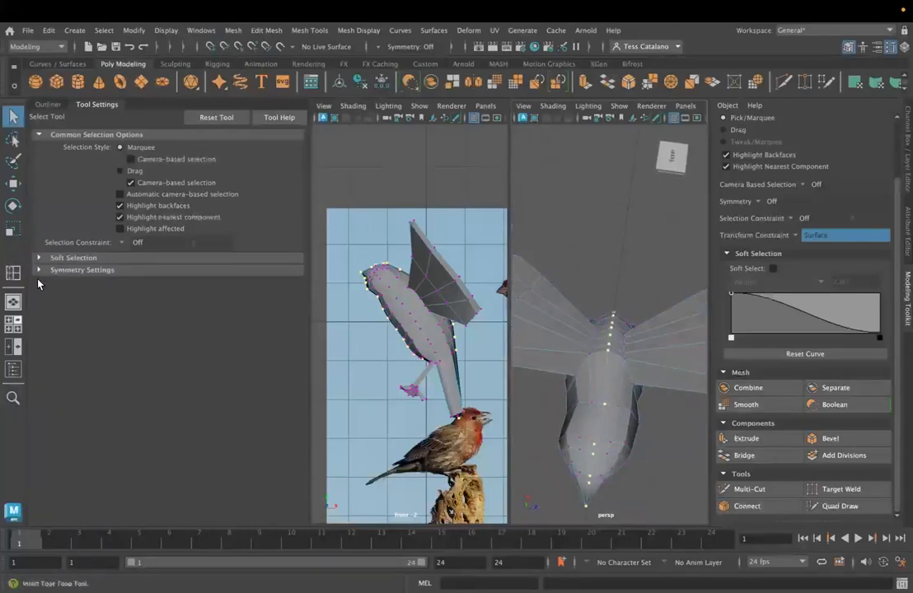
- Scale the selected center-line vertices along Z to flatten them into one straight line
key(w)
key(e)
key(r)
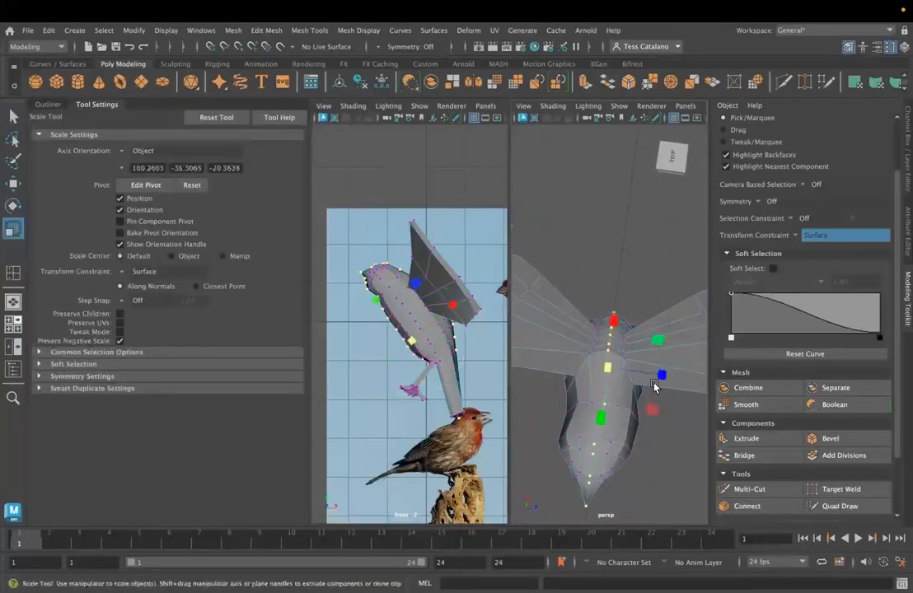
middle_drag(661, 380, 612, 376)
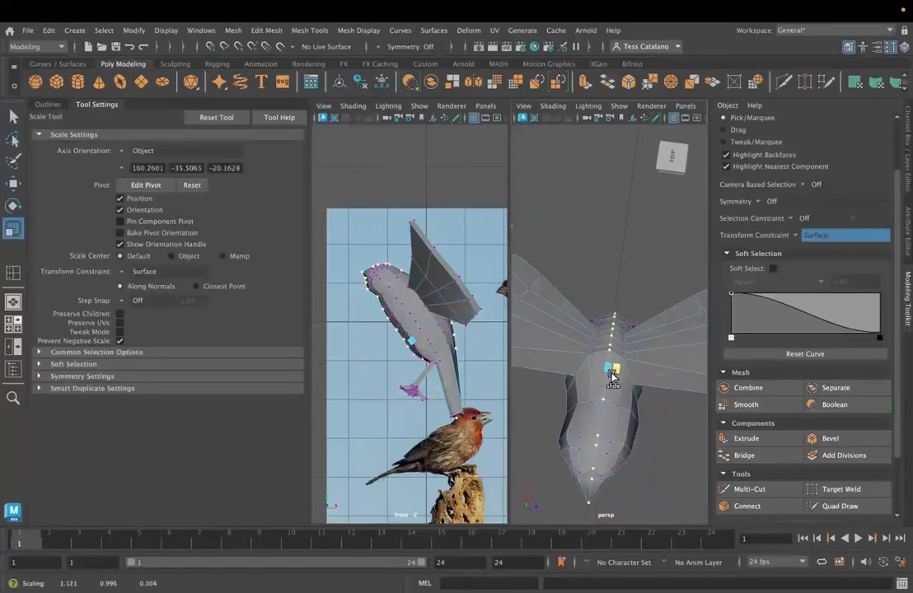
drag(525, 368, 525, 368)
alt+drag(625, 398, 655, 369)
- Show the side view full size with shading and frame the bird's flattened center line against the grid
key(space)
key(space)
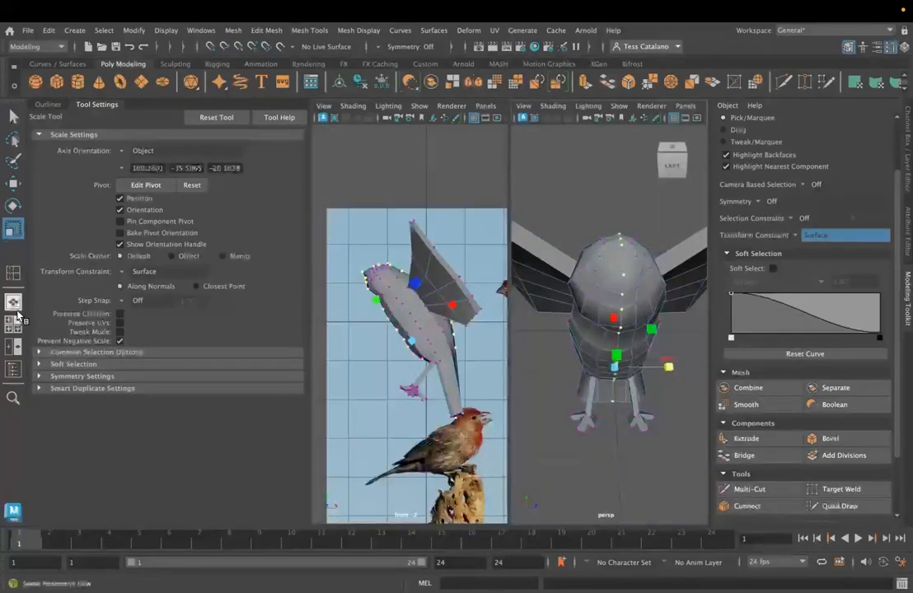
click(13, 273)
key(space)
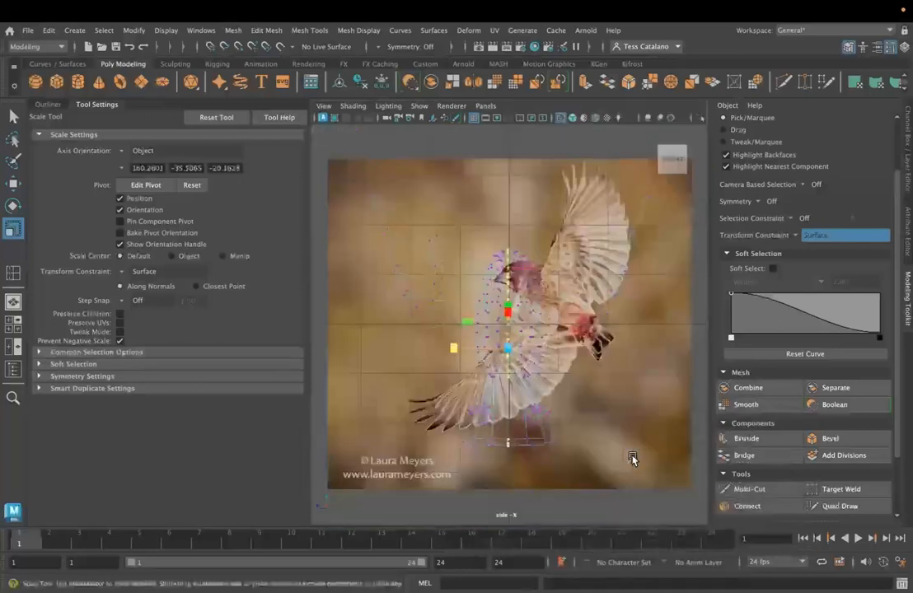
key(5)
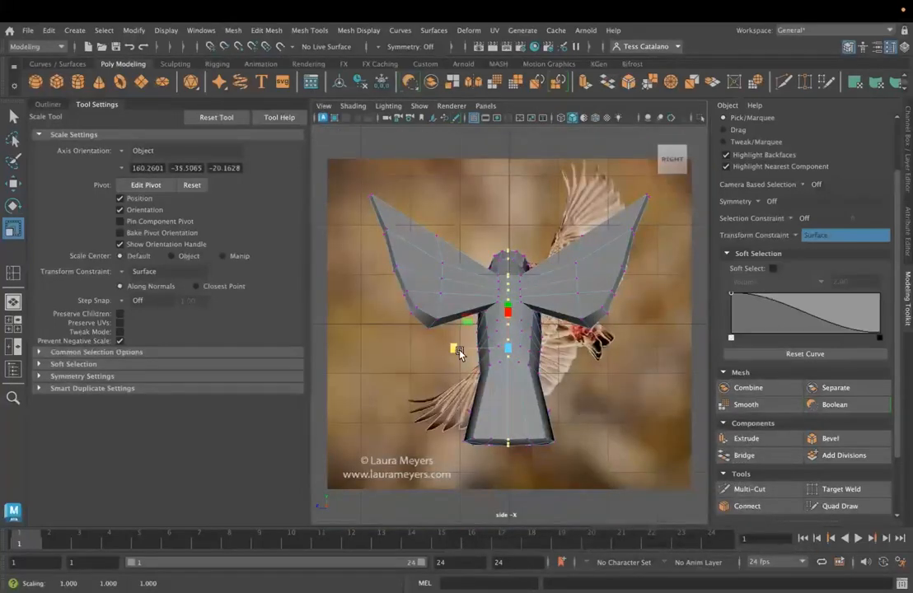
scroll(544, 344, up, 5)
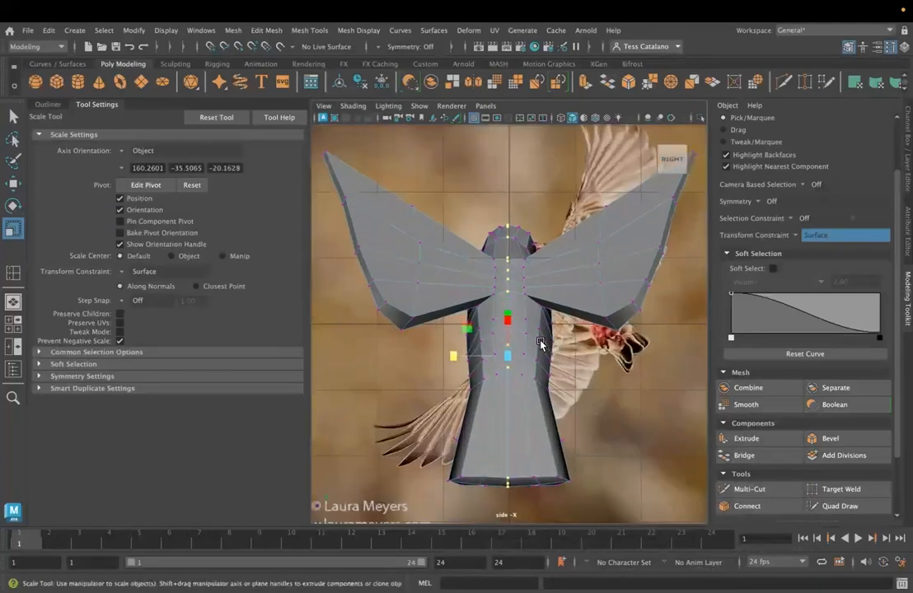
scroll(550, 301, up, 3)
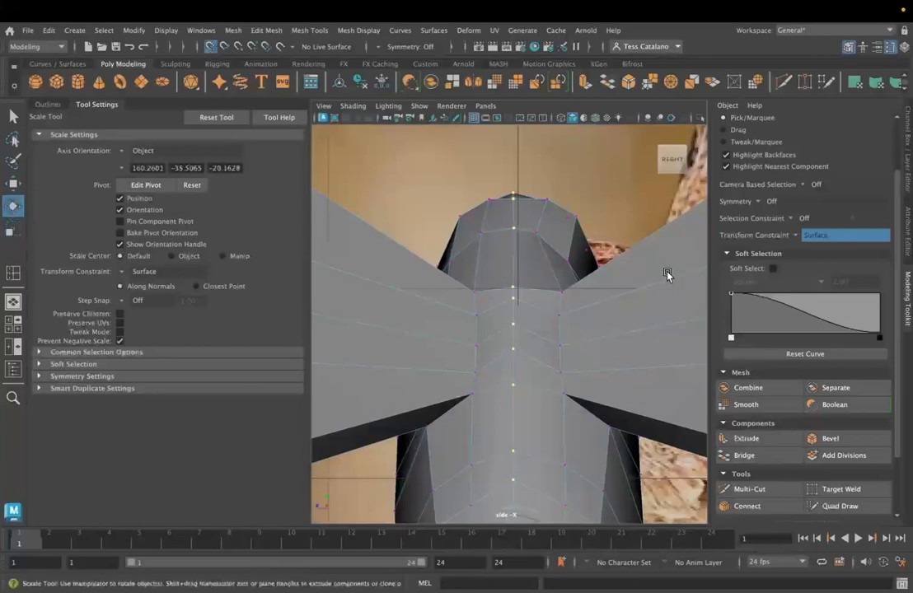
- Move the center-line vertices along Z with grid snapping onto the central grid line
key(w)
key(e)
key(w)
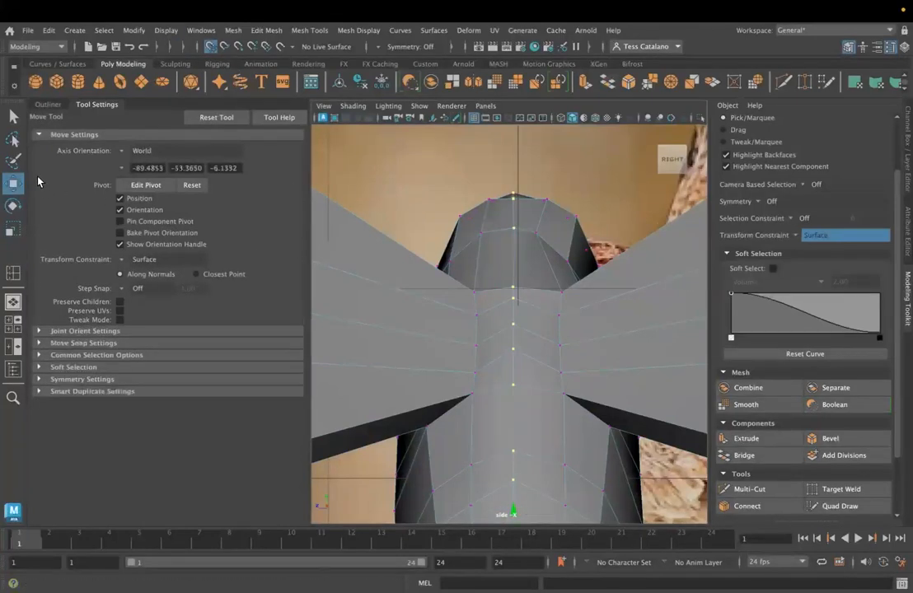
key(e)
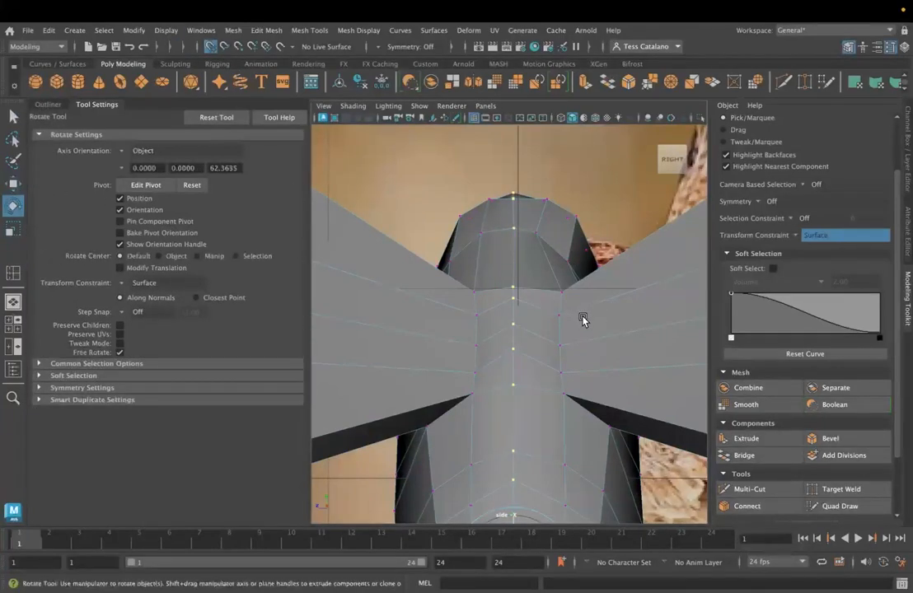
scroll(582, 320, down, 5)
key(w)
scroll(449, 385, up, 3)
drag(449, 386, 509, 386)
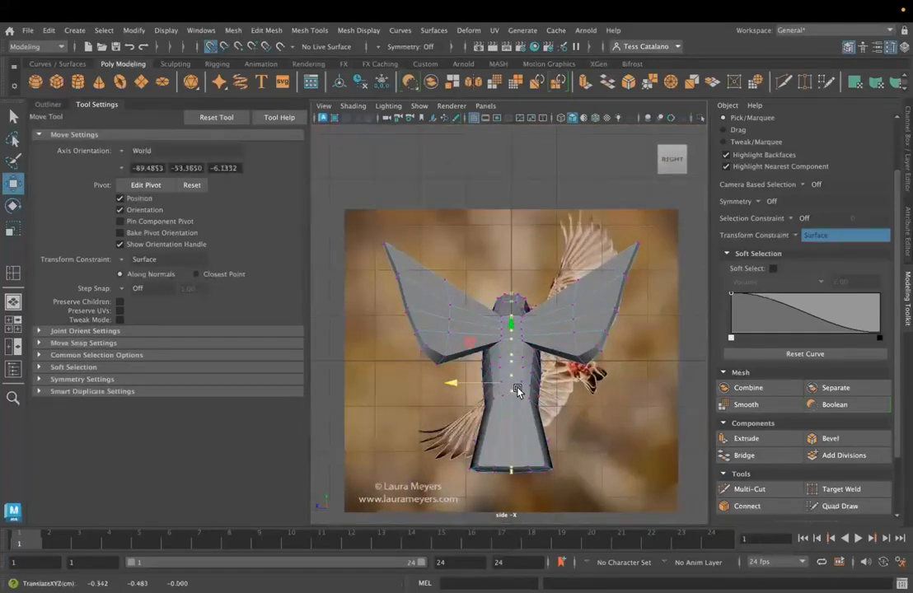
- Inspect the flattened center line up close in the side view and compare it with the bird in the full-size perspective view
scroll(517, 387, up, 6)
mouse_move(563, 331)
alt+mouse_down()
mouse_move(555, 346)
mouse_move(569, 342)
alt+mouse_up()
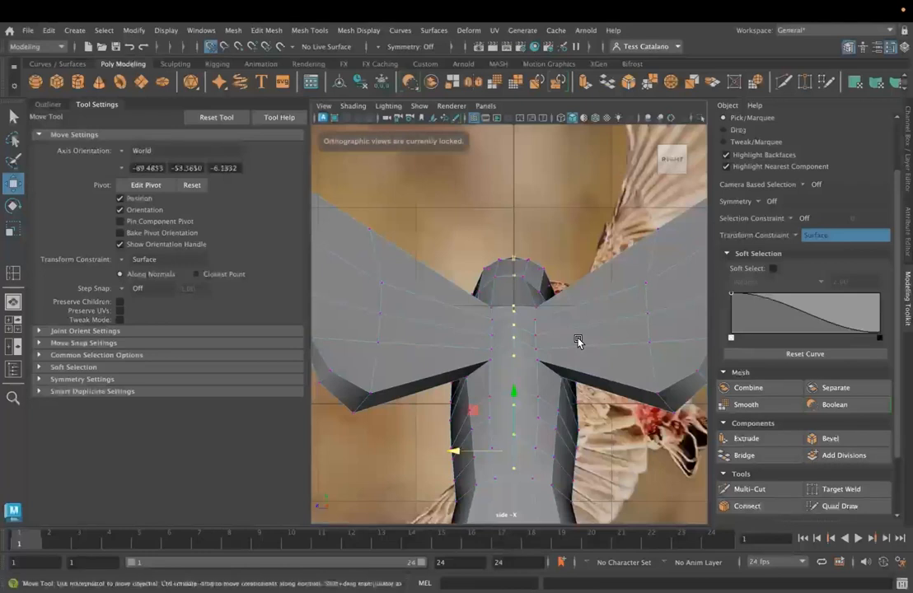
key(space)
key(space)
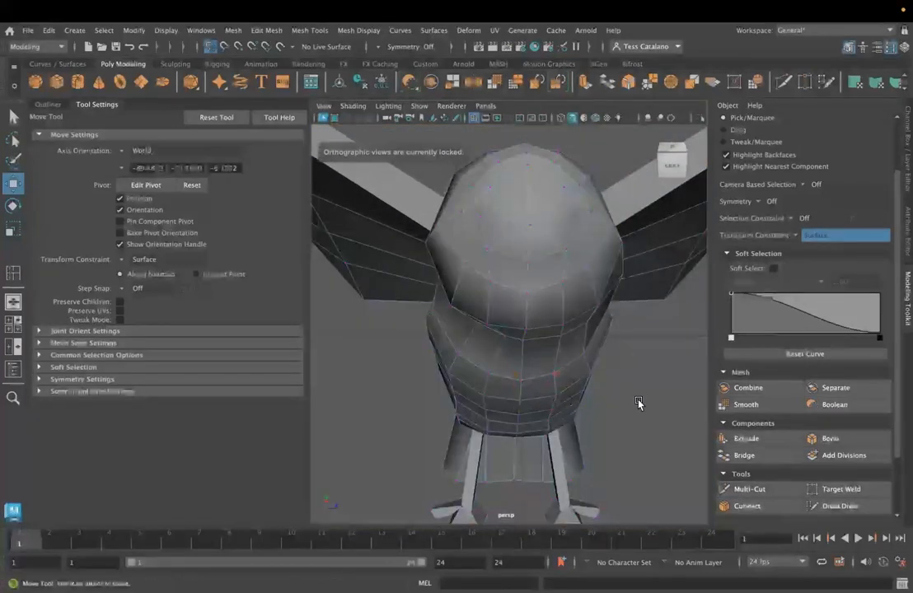
key(space)
drag(639, 403, 634, 409)
key(space)
- Show the front and perspective views side by side and frame the bird's body from above in the perspective view
click(12, 303)
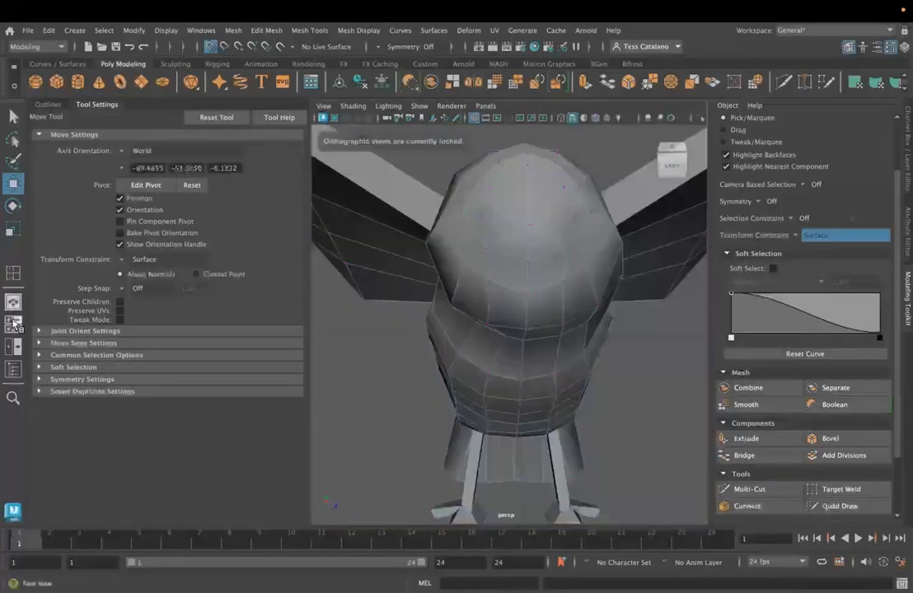
click(13, 324)
alt+drag(597, 339, 615, 362)
scroll(618, 352, down, 8)
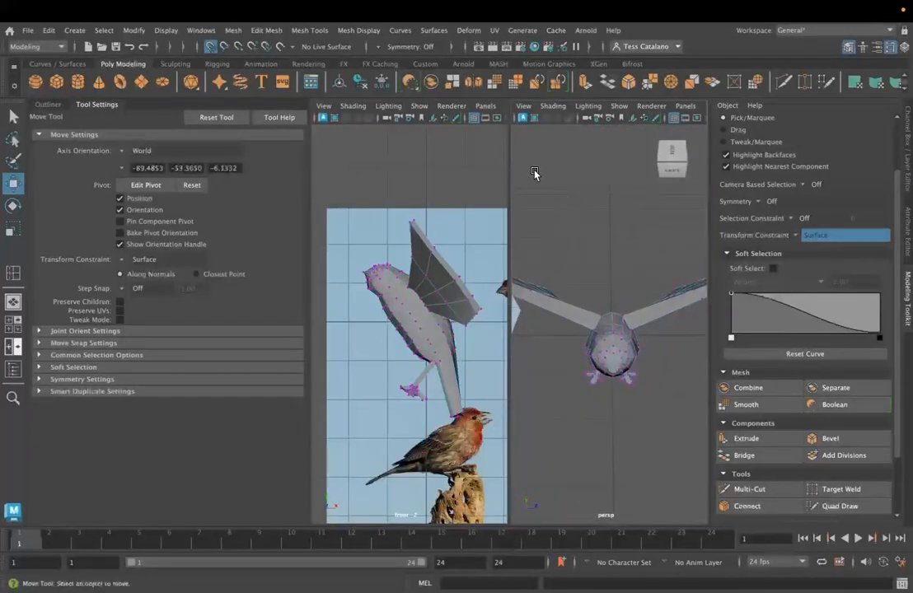
alt+drag(679, 405, 609, 346)
scroll(633, 410, up, 6)
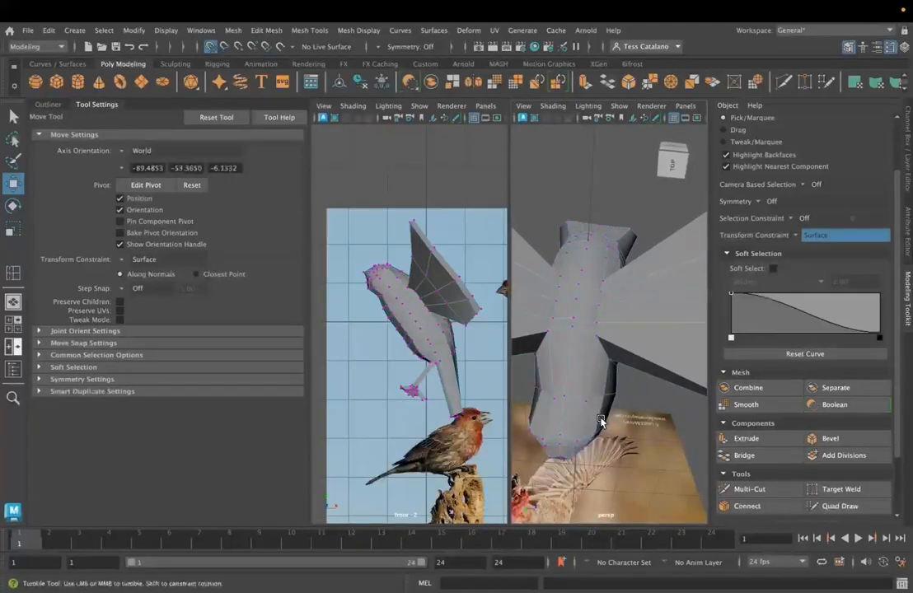
- Turn off grid snapping and try moving a center vertex on the back of the bird's neck
click(580, 458)
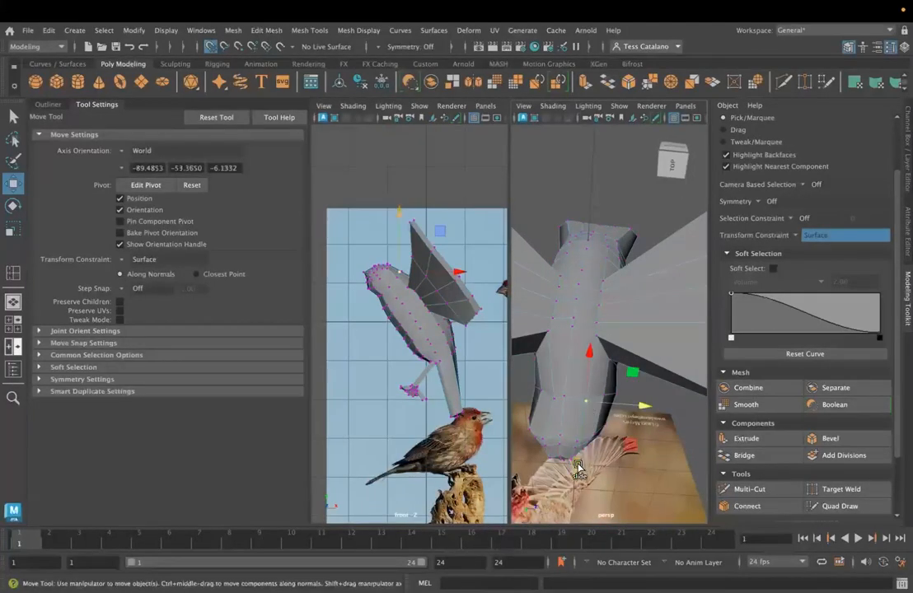
drag(578, 467, 577, 473)
key(super+z)
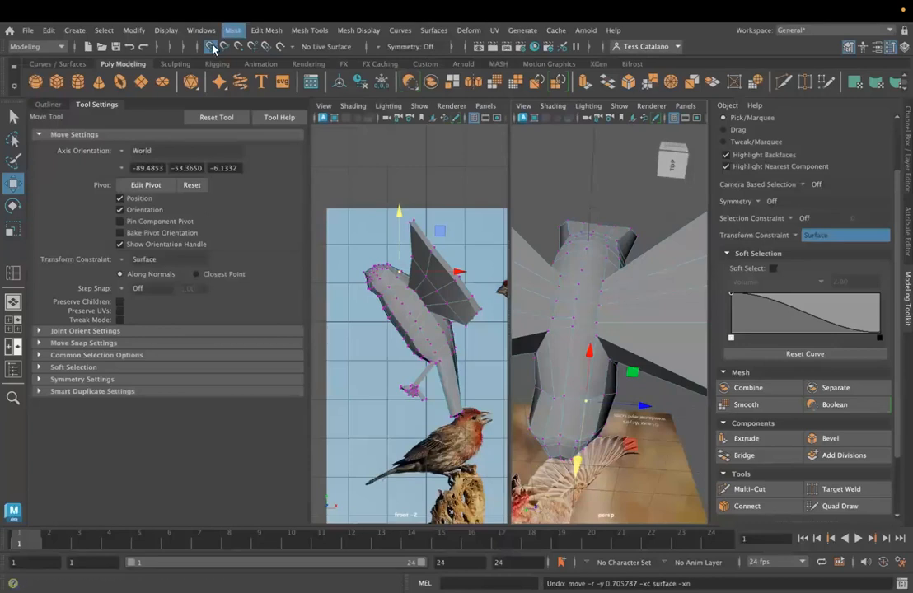
alt+drag(573, 375, 574, 422)
drag(578, 380, 587, 362)
key(ctrl+z)
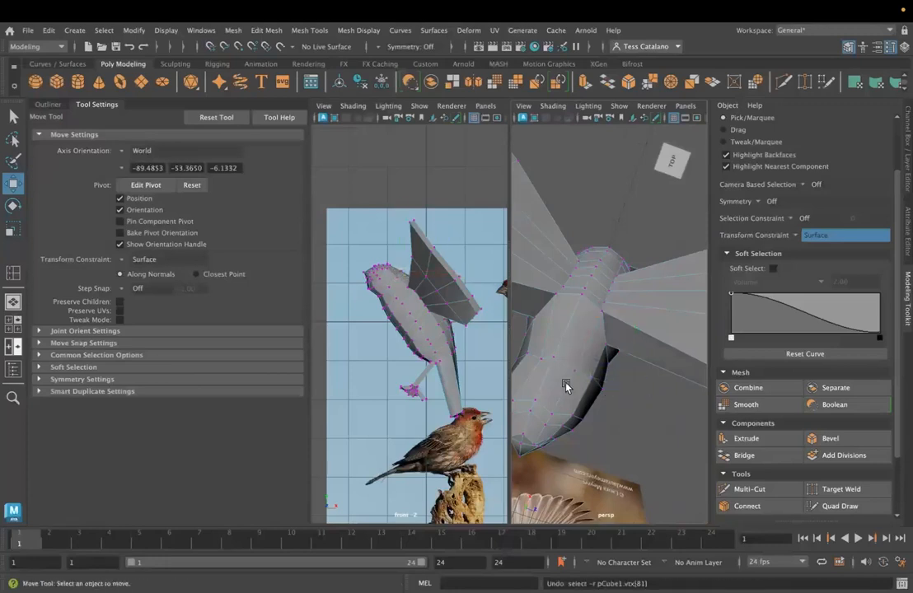
alt+drag(614, 436, 577, 415)
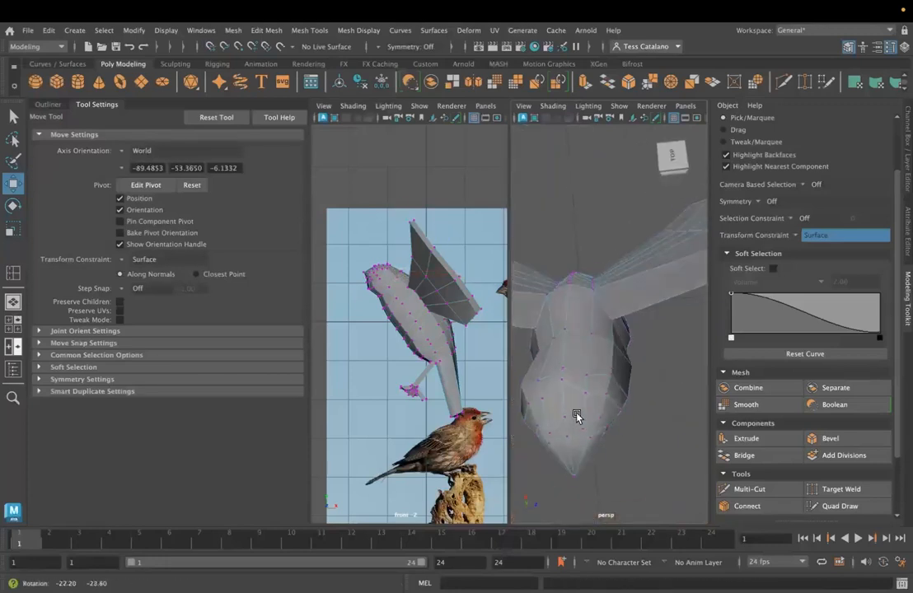
- Set symmetry to Object Z and test it by selecting vertices on the bird's neck and upper back
click(388, 46)
click(408, 85)
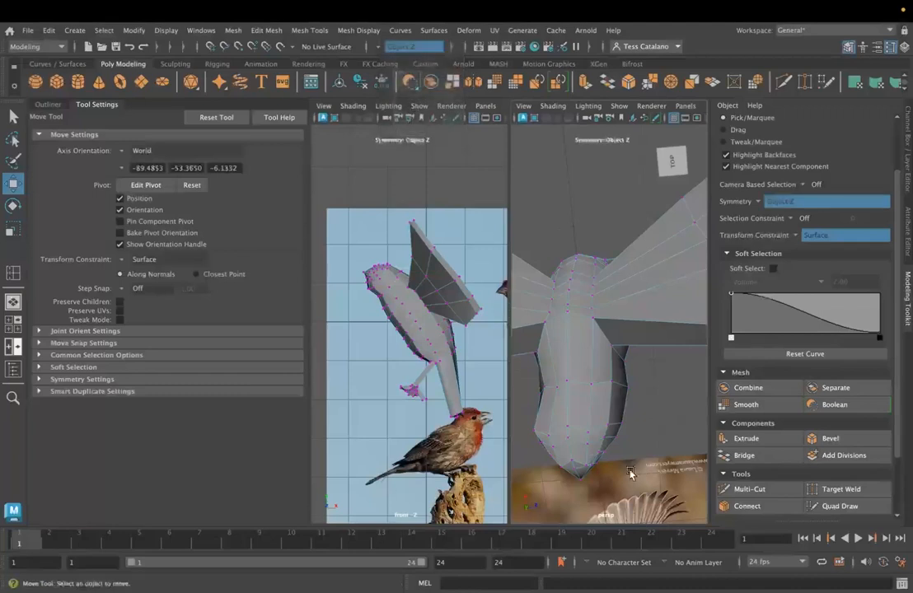
click(586, 373)
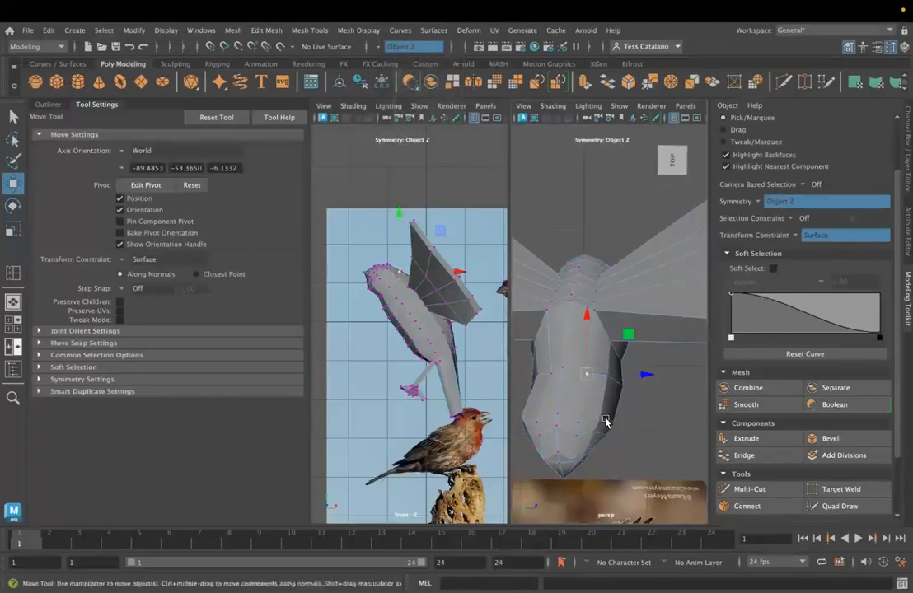
click(554, 383)
alt+drag(566, 461, 565, 401)
right_click(590, 384)
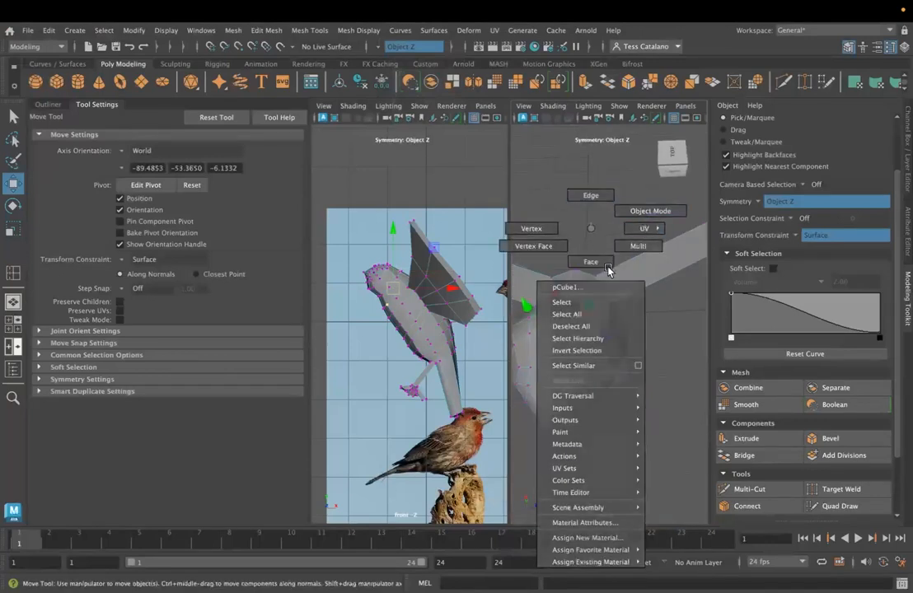
- Undo the symmetry setting, the test selections and the center-line vertex selection and flattening
key(ctrl+z)
key(ctrl+z)
key(ctrl+z)
key(ctrl+z)
key(ctrl+z)
key(ctrl+z)
key(ctrl+z)
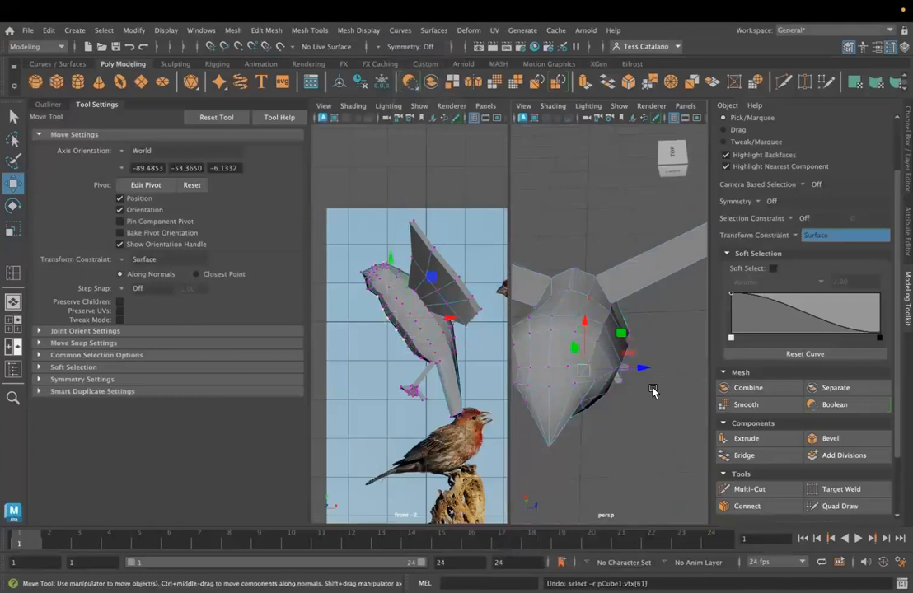
alt+drag(635, 369, 656, 371)
key(ctrl+z)
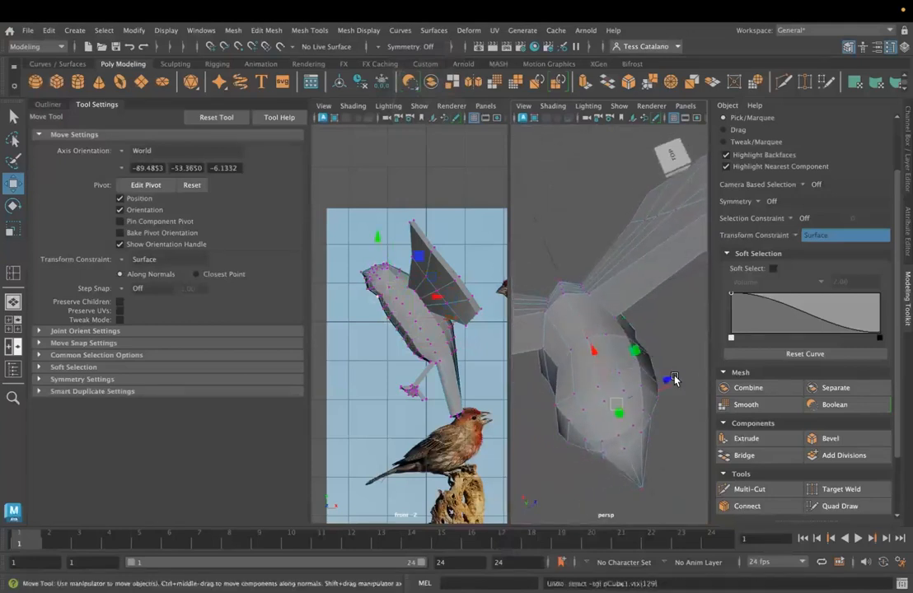
key(ctrl+z)
key(ctrl+z)
key(ctrl+z)
key(ctrl+z)
key(ctrl+z)
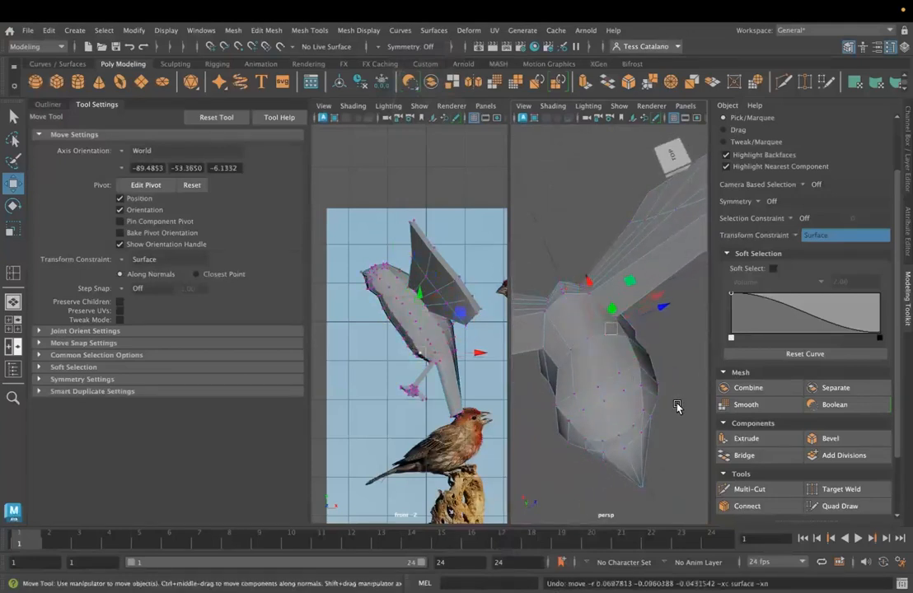
- Undo the earlier surface-constrained vertex slides on the body, back to where the transform constraint was off
key(ctrl+z)
key(ctrl+z)
key(ctrl+z)
key(ctrl+z)
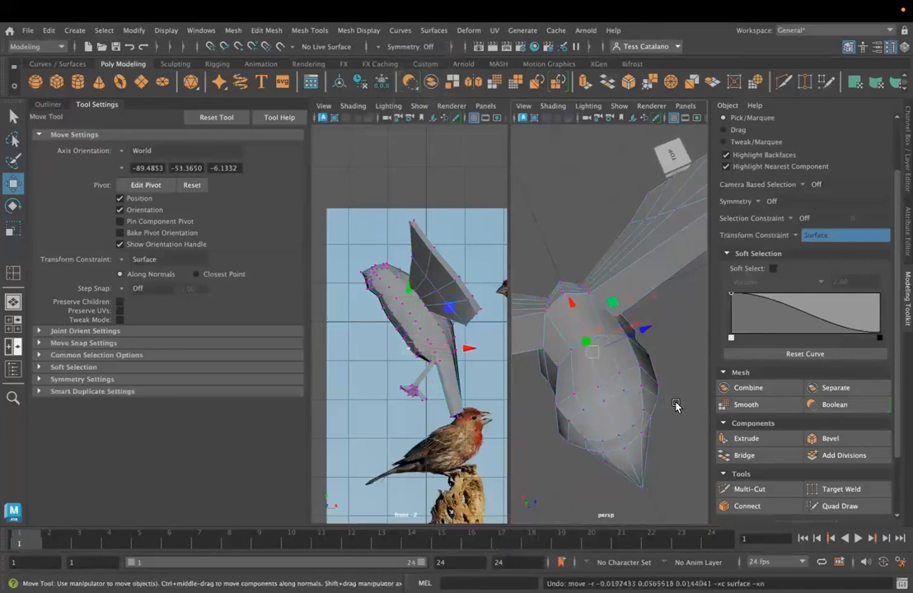
key(ctrl+z)
key(ctrl+z)
key(ctrl+z)
key(ctrl+z)
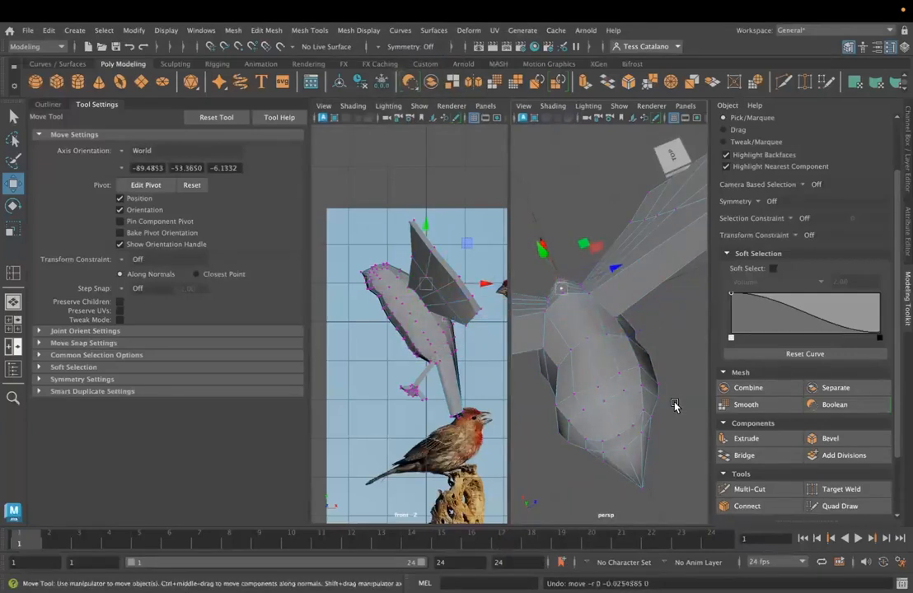
- Step further back through the edit history to the earlier edge selection and redo the switch to vertex mode
key(ctrl+z)
key(ctrl+z)
key(ctrl+z)
key(ctrl+z)
key(ctrl+z)
key(ctrl+z)
key(ctrl+z)
alt+drag(556, 411, 691, 383)
scroll(678, 370, down, 6)
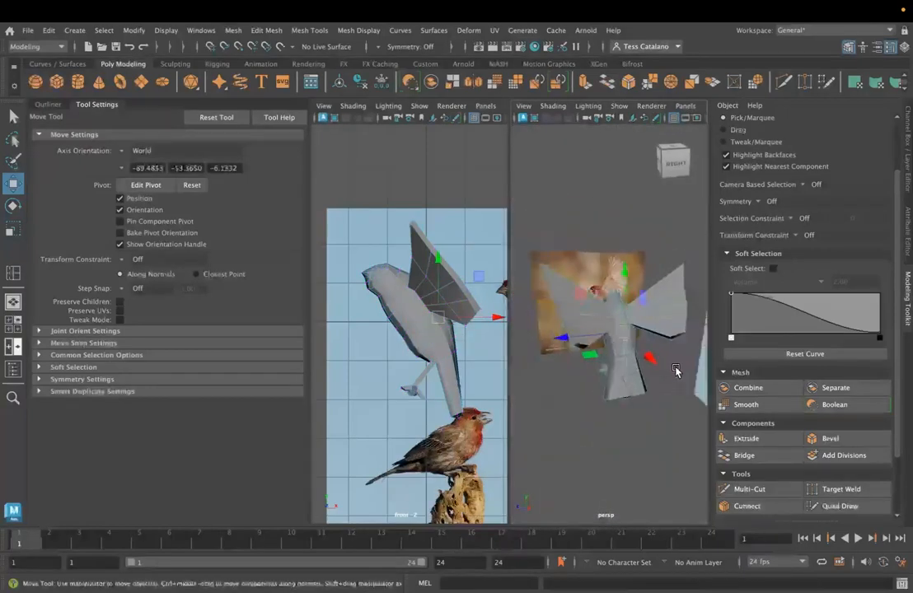
key(ctrl+z)
key(ctrl+z)
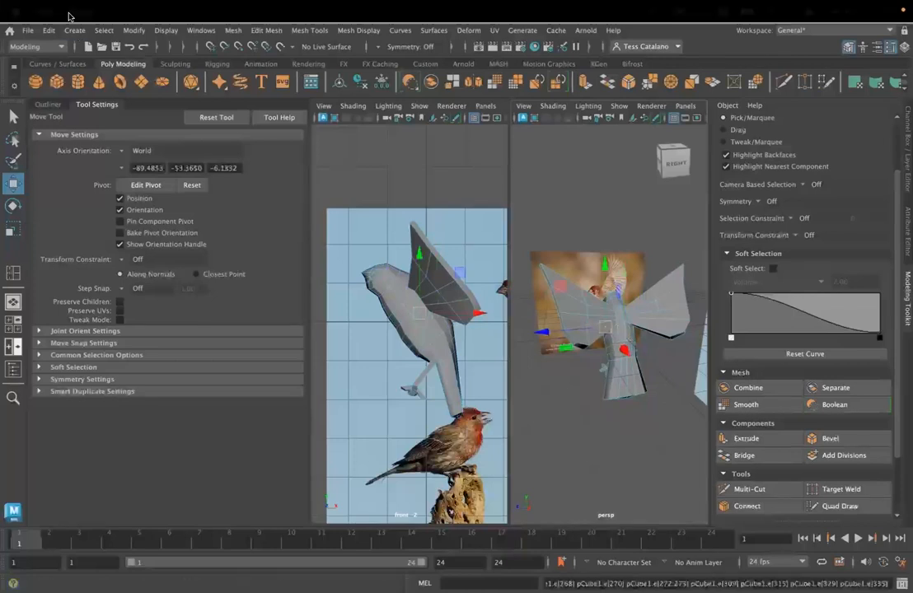
click(46, 31)
click(81, 54)
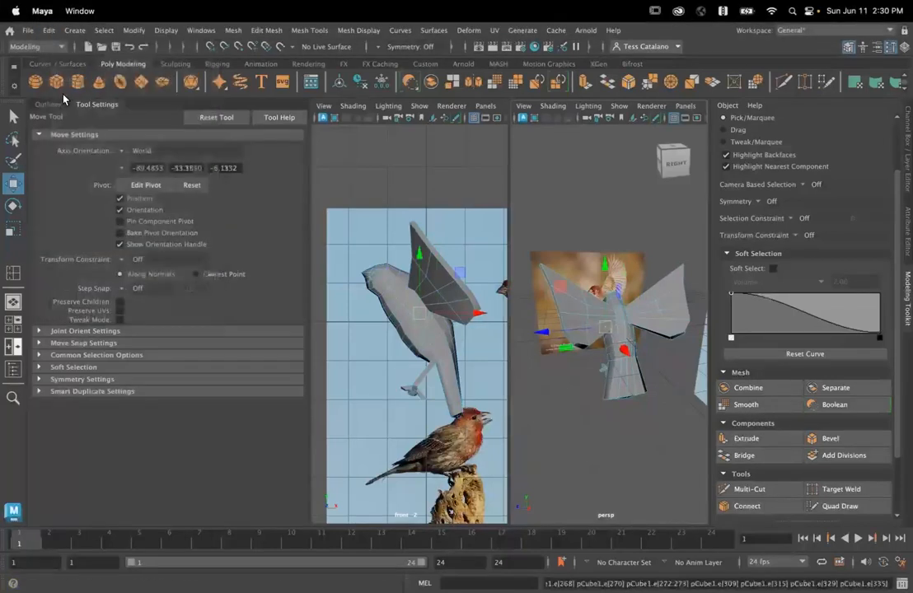
key(shift+z)
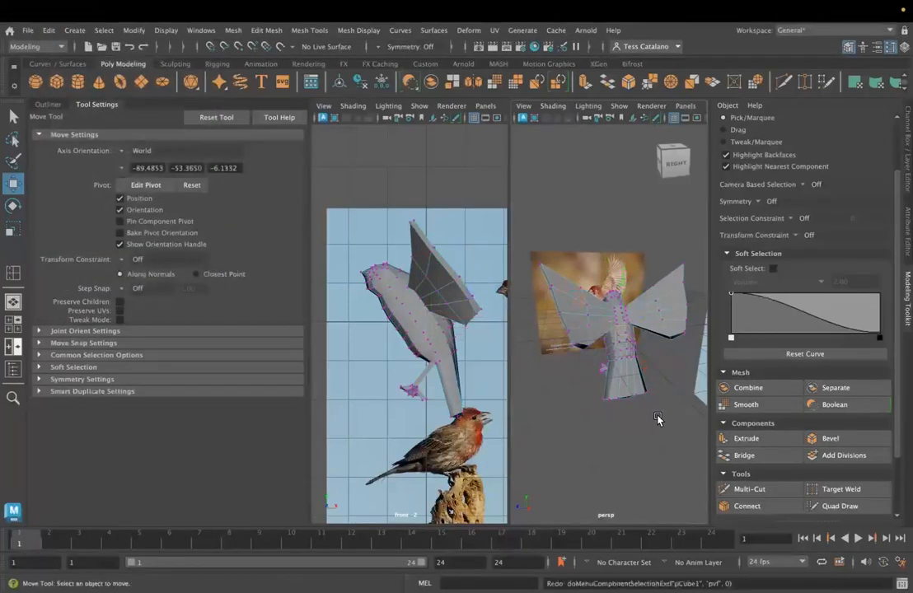
- Examine the bird's body topology from the back, top and front in the perspective view
alt+drag(625, 399, 577, 320)
key(f)
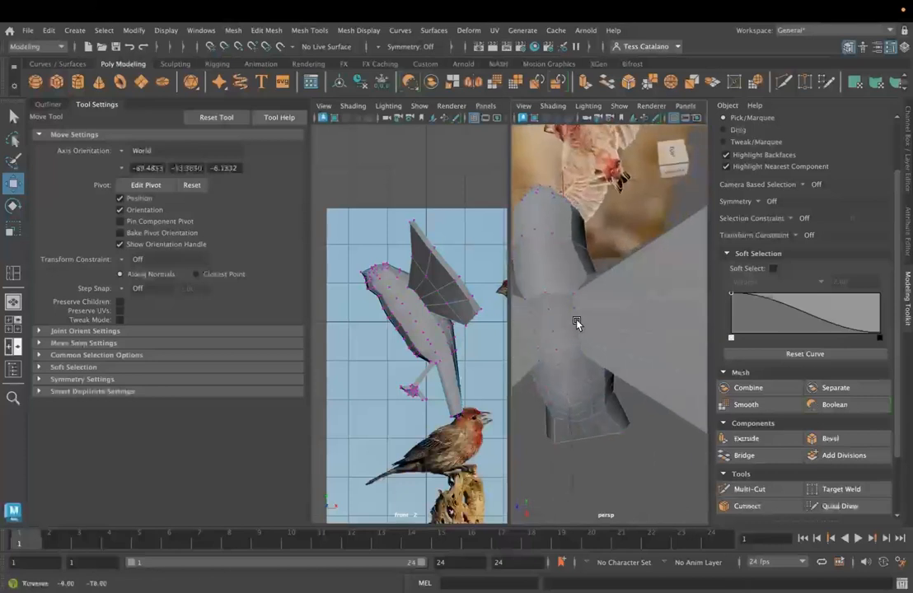
alt+drag(595, 243, 631, 275)
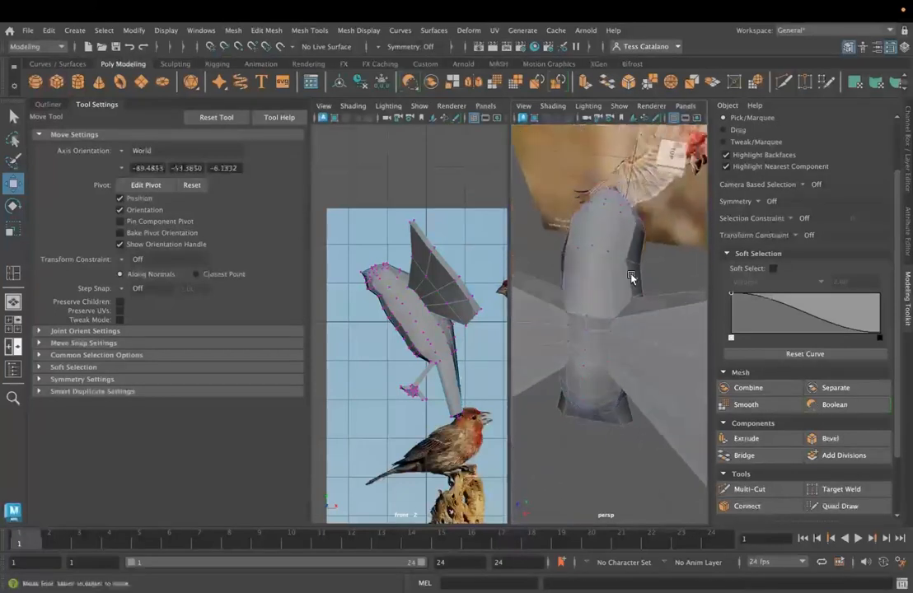
alt+drag(625, 223, 580, 307)
right_drag(577, 307, 648, 213)
alt+drag(572, 325, 590, 320)
key(space)
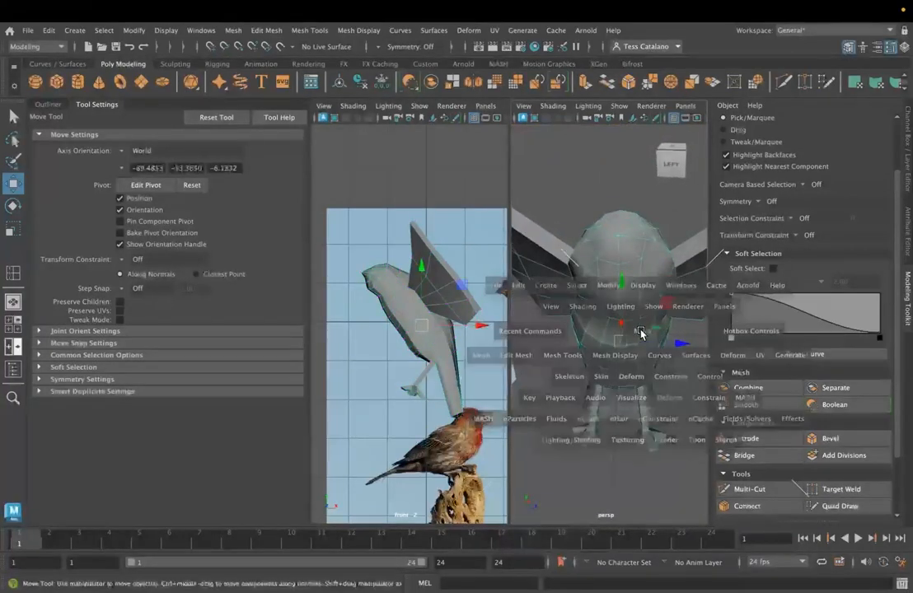
right_drag(540, 229, 552, 269)
scroll(576, 367, down, 5)
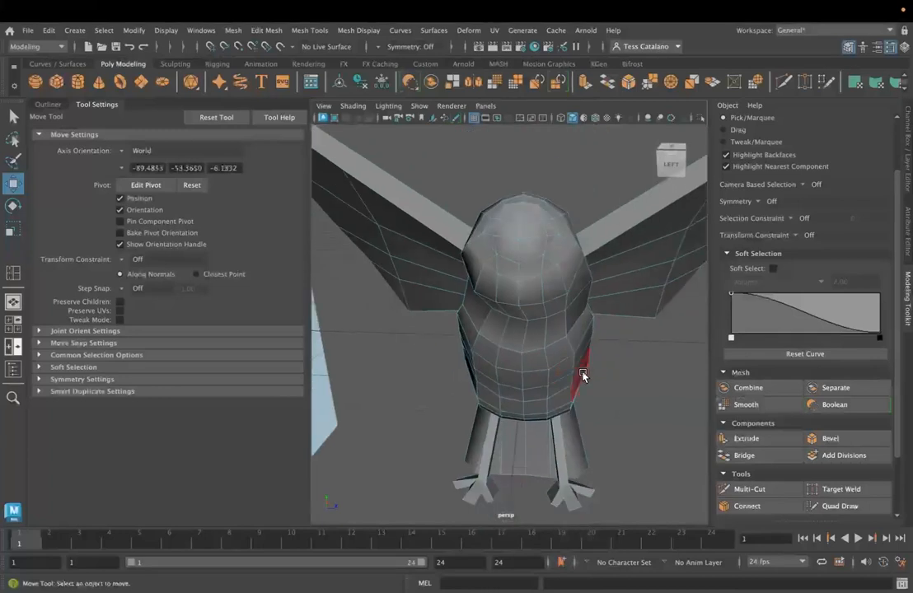
- Return to the four-view layout and show the side view full size
key(space)
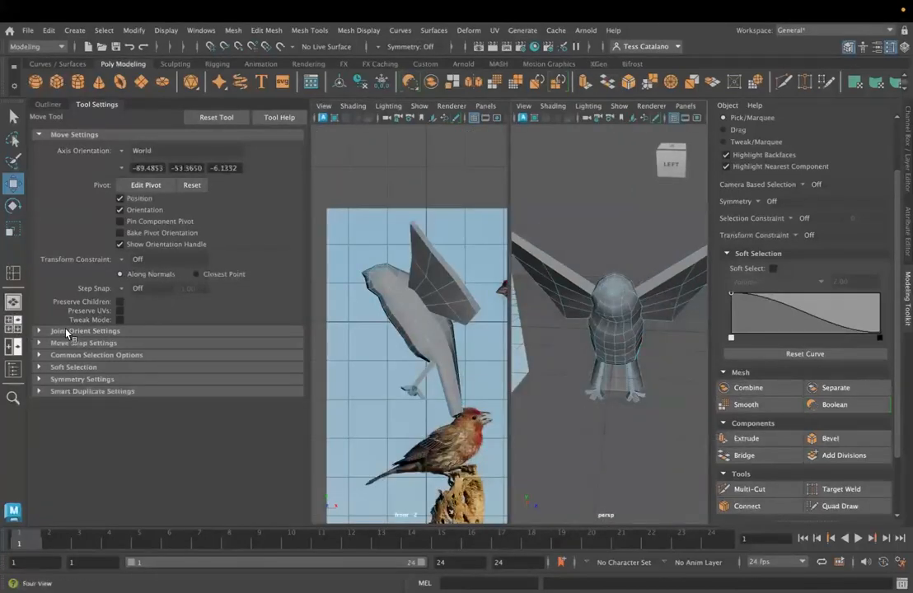
click(12, 323)
click(592, 423)
key(space)
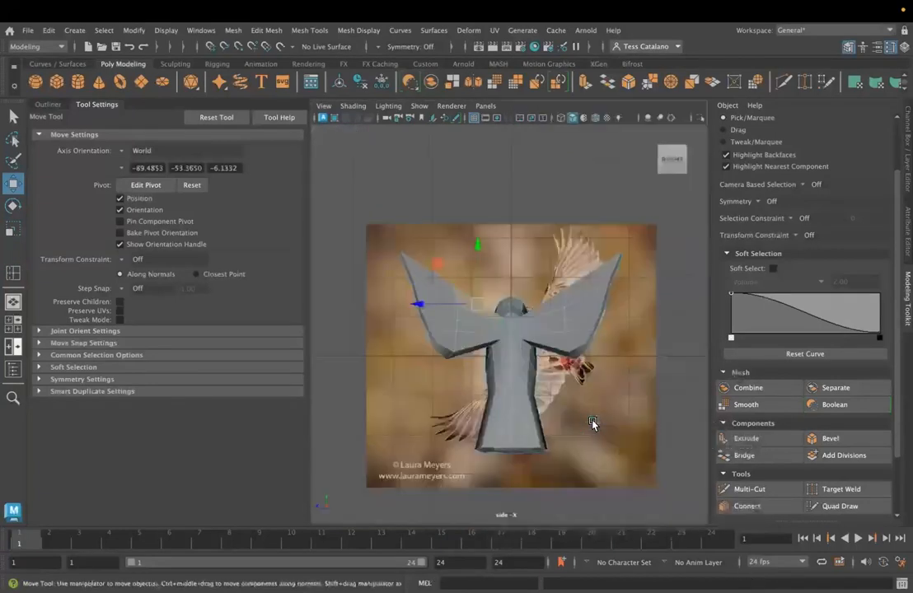
mouse_move(432, 272)
right_down()
mouse_move(434, 227)
mouse_move(450, 211)
mouse_move(434, 268)
right_up()
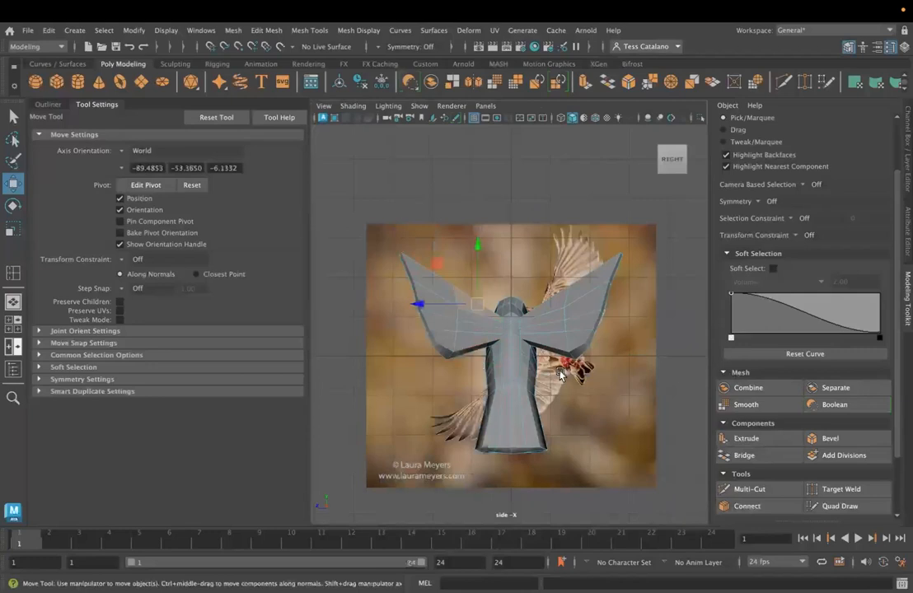
- Select the off-center vertex near the top of the head and snap it along Z onto the central grid line
scroll(509, 340, up, 6)
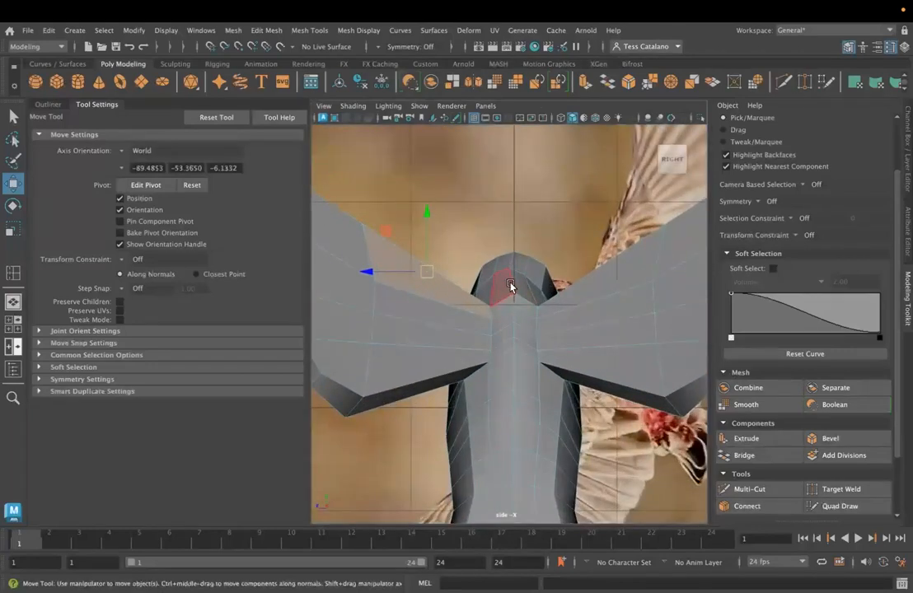
scroll(511, 285, up, 2)
right_drag(509, 285, 517, 266)
click(510, 257)
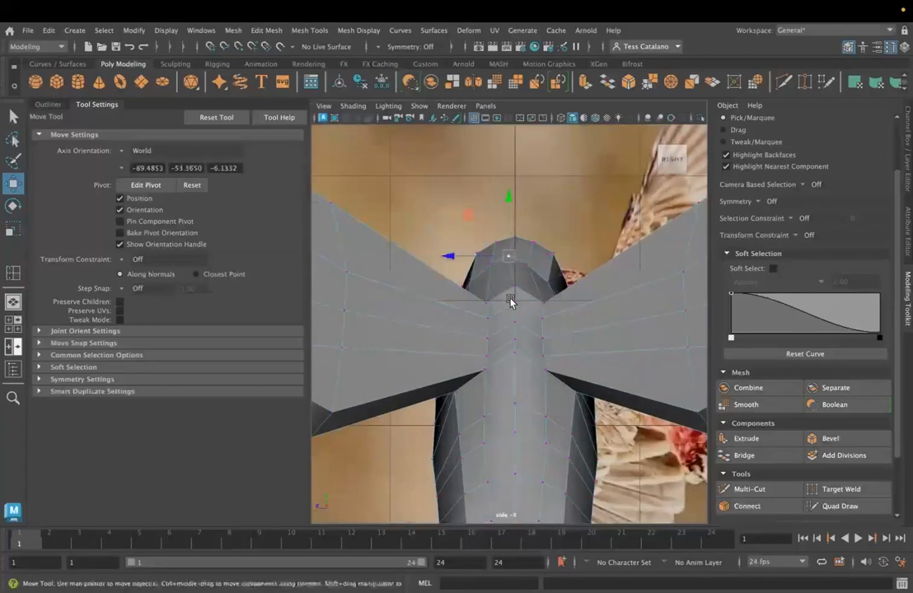
middle_drag(455, 258, 460, 259)
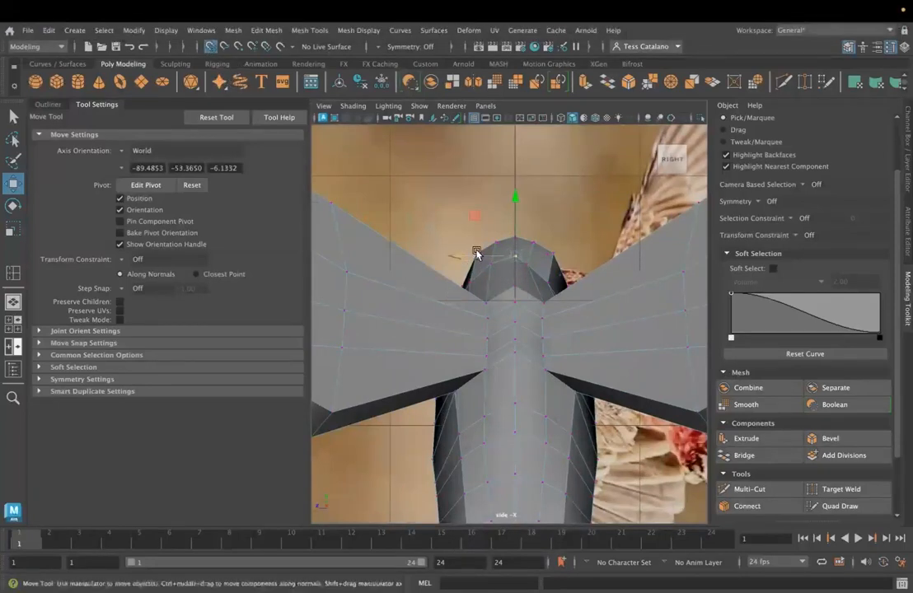
middle_drag(459, 260, 486, 264)
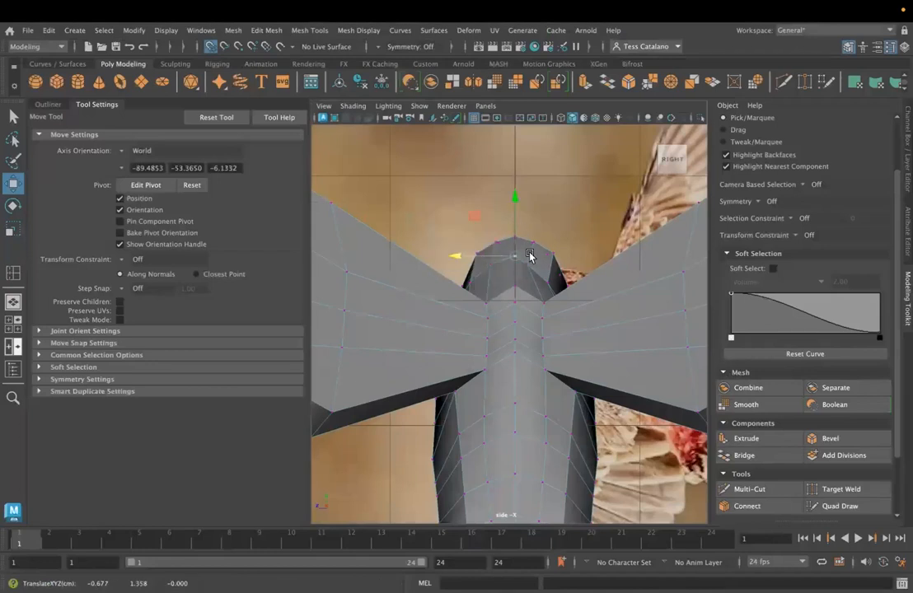
- Show the side view in wireframe and snap the next off-center body vertex along Z onto the central grid line
scroll(506, 218, down, 5)
scroll(501, 323, up, 10)
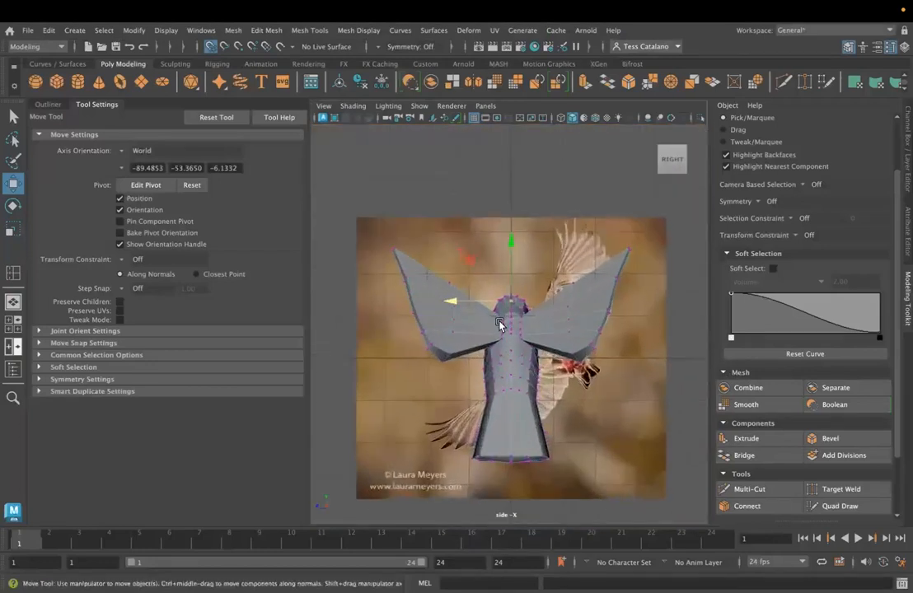
key(4)
scroll(529, 336, up, 5)
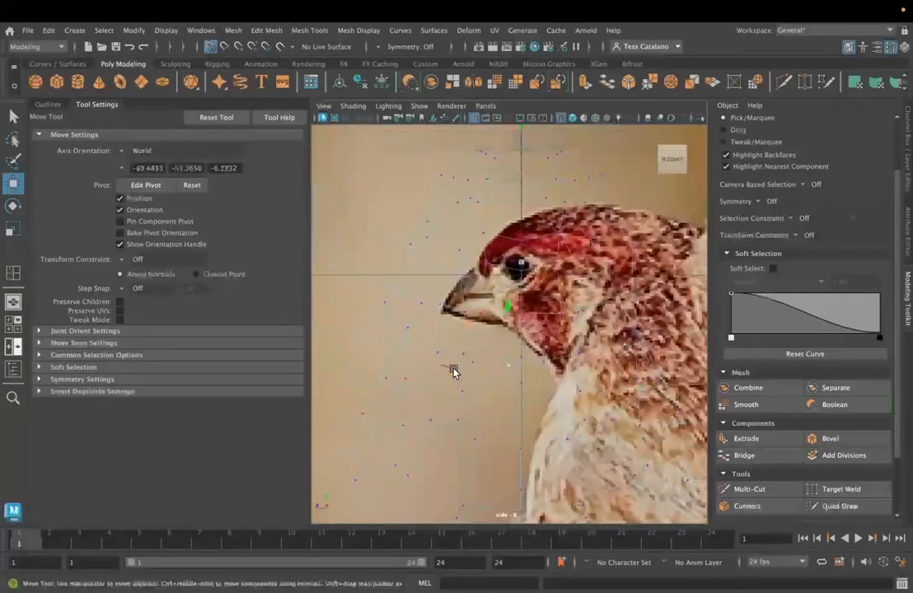
scroll(522, 468, up, 1)
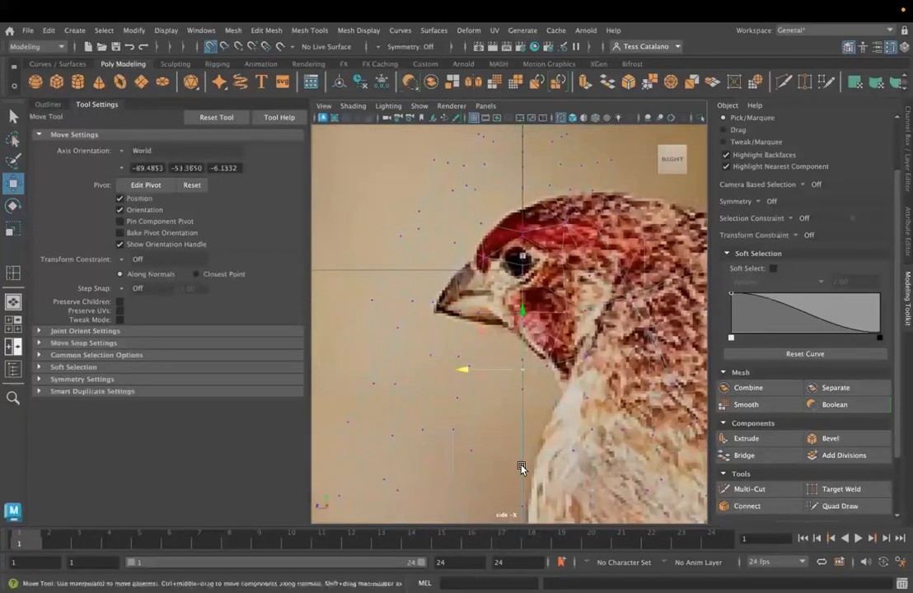
- Snap the next off-center breast vertices along Z onto the central grid line in the side view
mouse_move(478, 476)
mouse_down()
mouse_move(538, 449)
mouse_move(483, 470)
mouse_up()
alt+middle_drag(530, 437, 521, 335)
click(512, 410)
drag(457, 406, 460, 405)
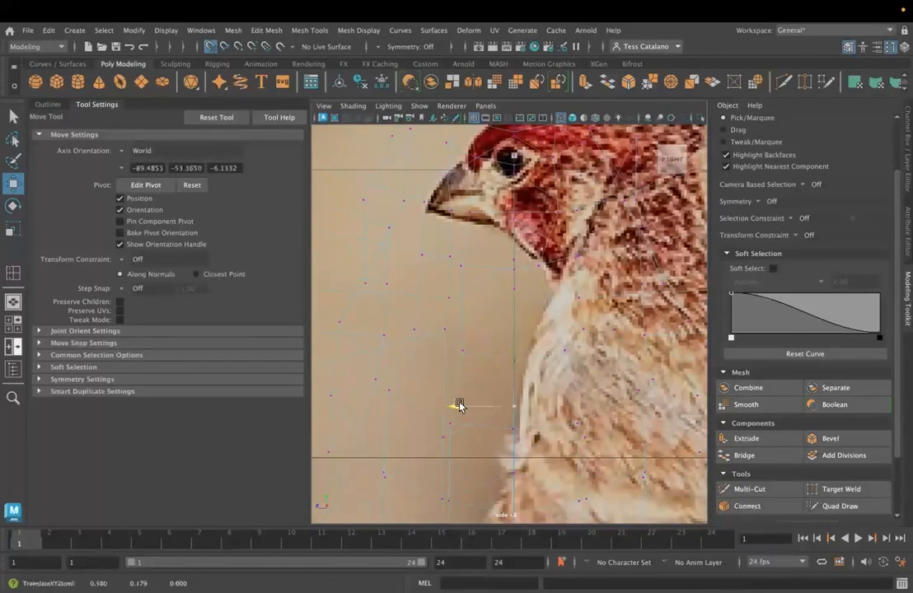
click(513, 428)
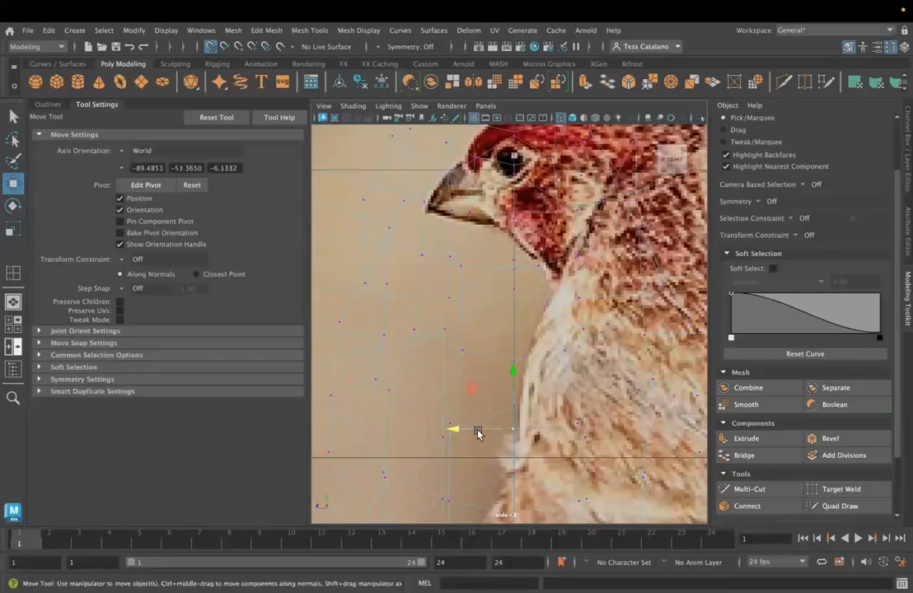
click(527, 450)
scroll(534, 452, up, 2)
alt+middle_drag(532, 376, 513, 219)
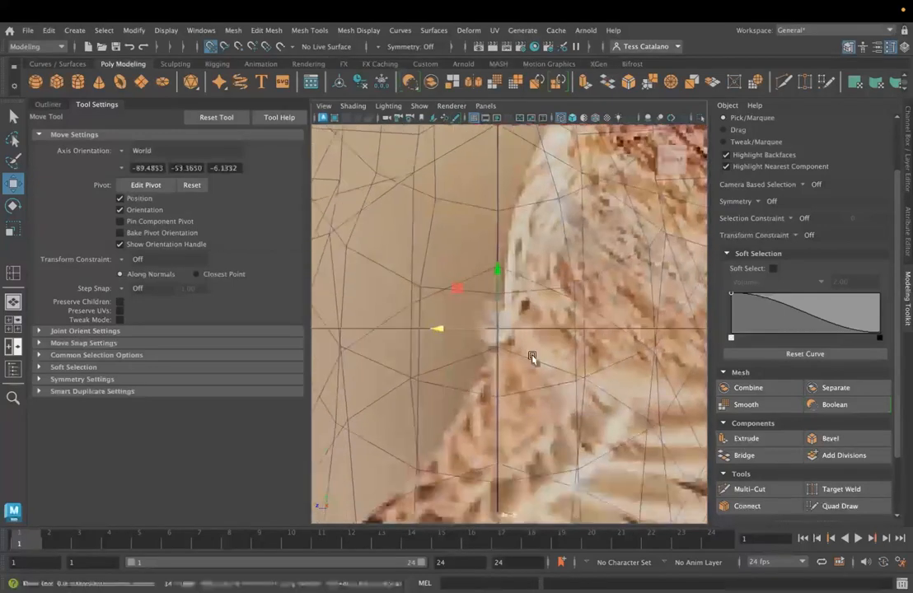
- Return the whole bird to object mode and show it shaded in the side view
key(f)
scroll(526, 373, up, 8)
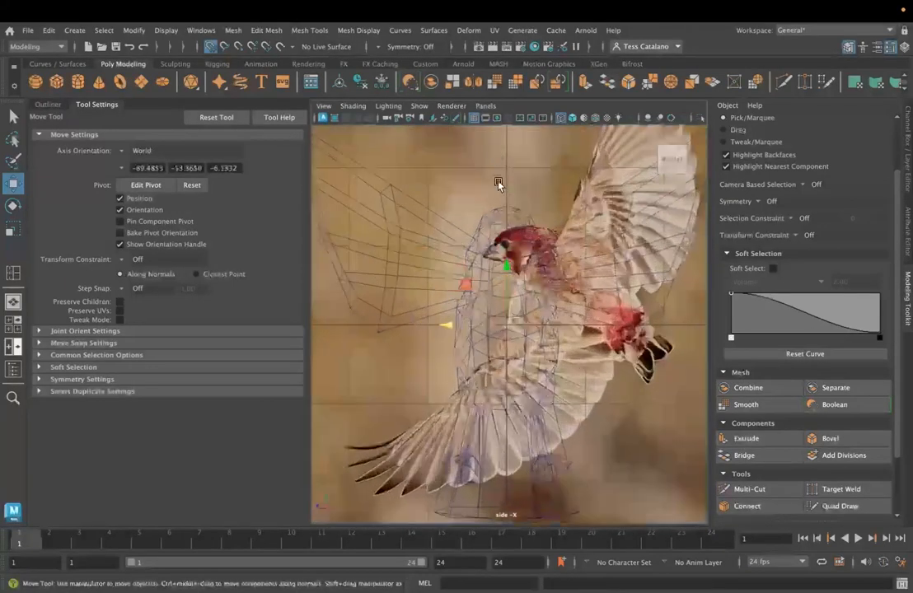
click(511, 293)
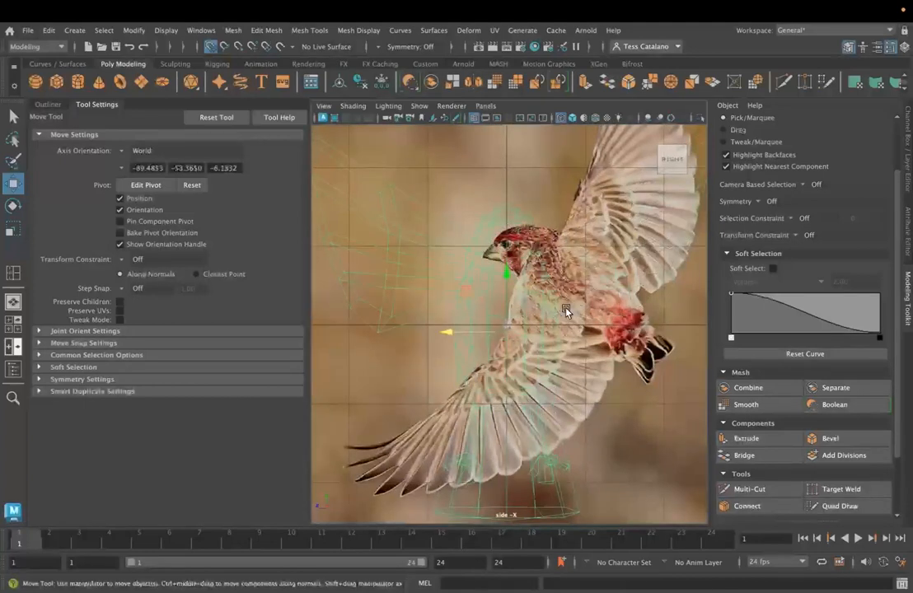
key(5)
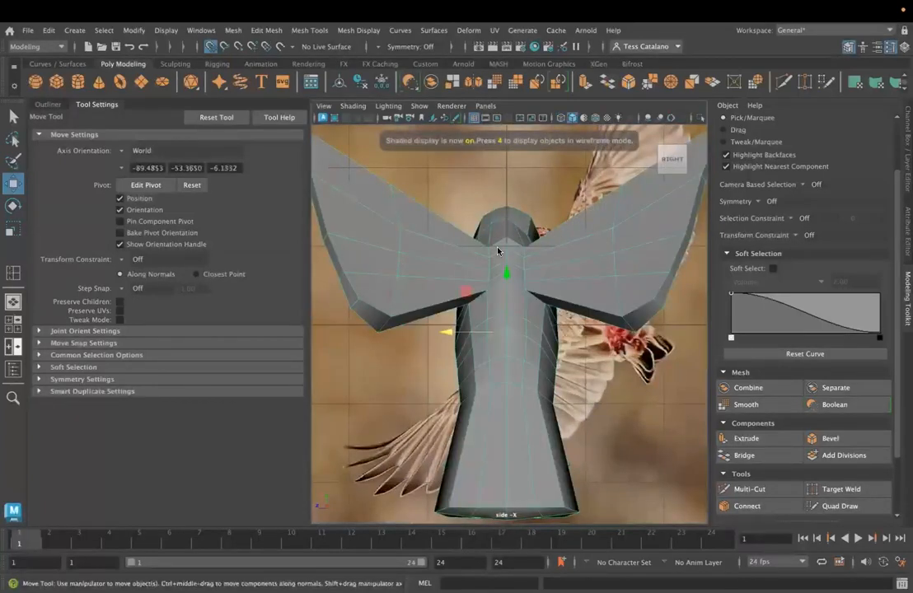
- Select the bird's faces on the negative Z side of the central grid line and delete that half
alt+middle_drag(516, 348, 513, 366)
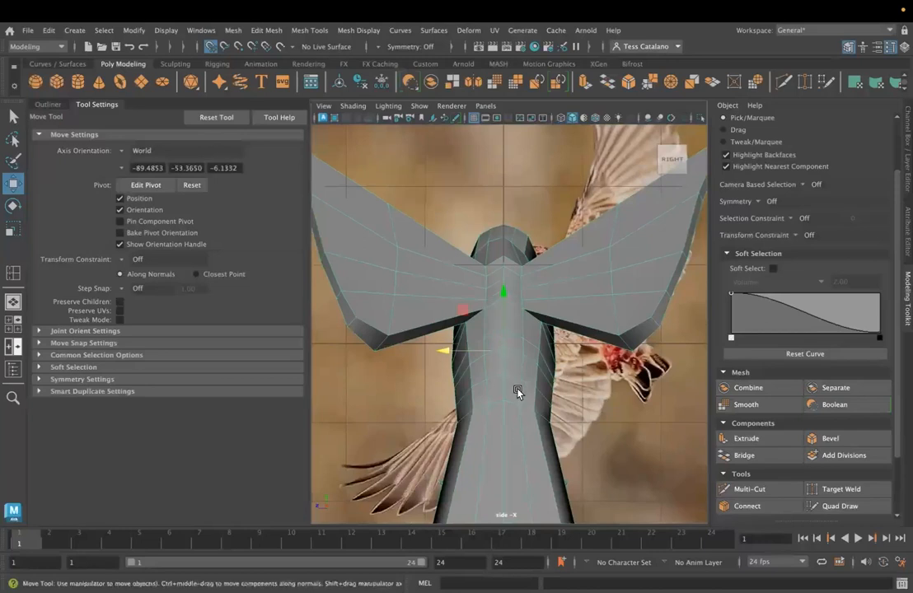
scroll(512, 360, down, 5)
scroll(497, 297, up, 3)
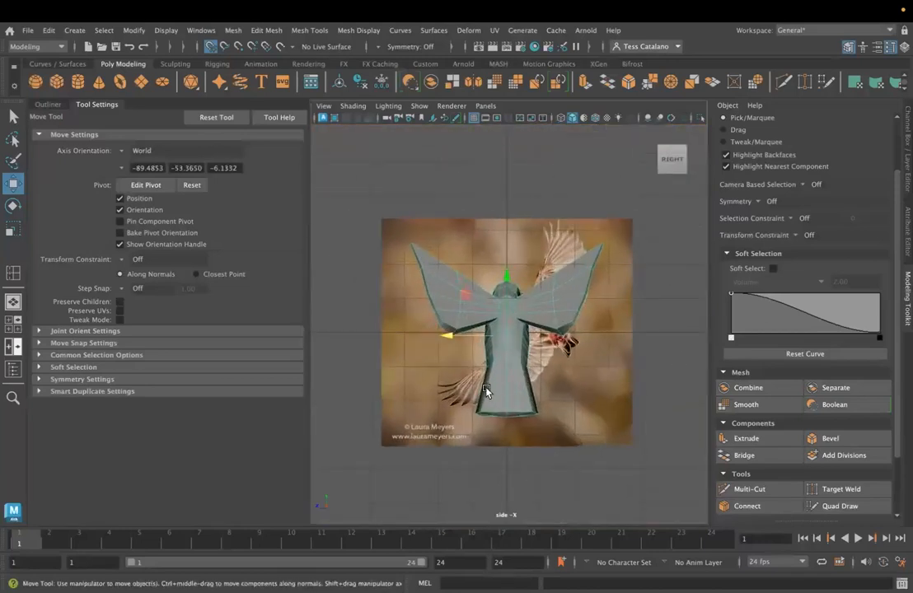
right_drag(537, 229, 542, 263)
drag(509, 425, 510, 438)
key(Delete)
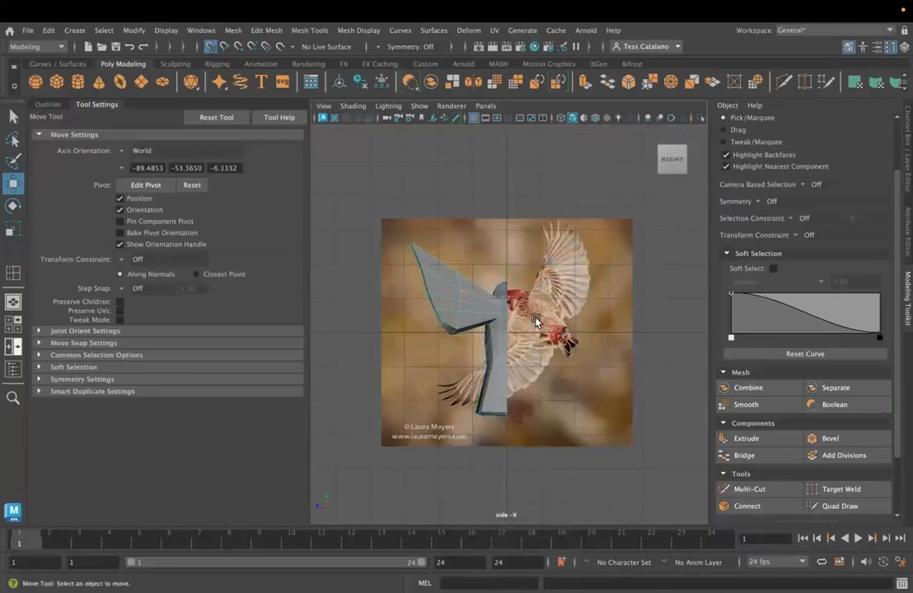
- In the perspective view, mirror the half bird across the world Z axis in the negative direction, merging border vertices, with Cut Geometry and Flip UVs off
key(space)
key(space)
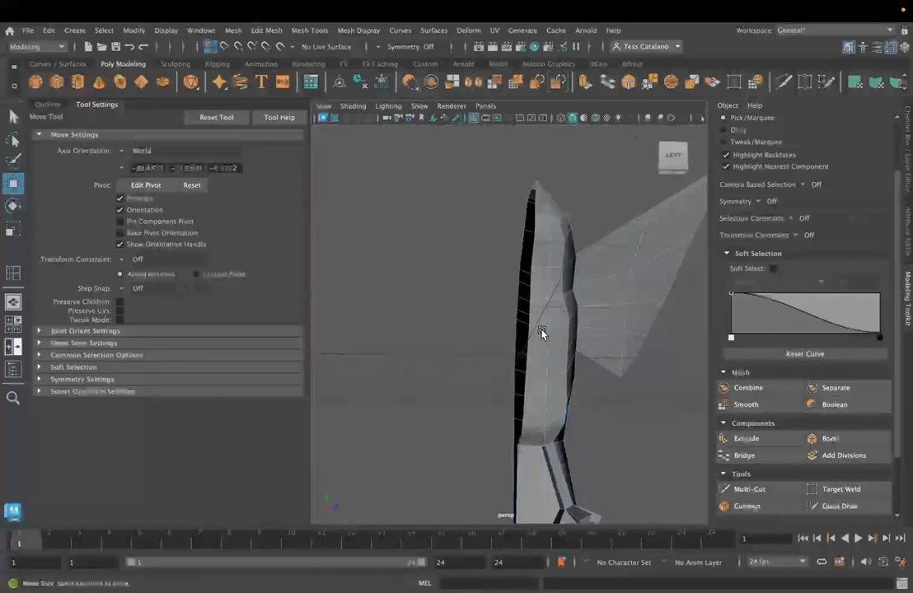
right_drag(544, 228, 618, 215)
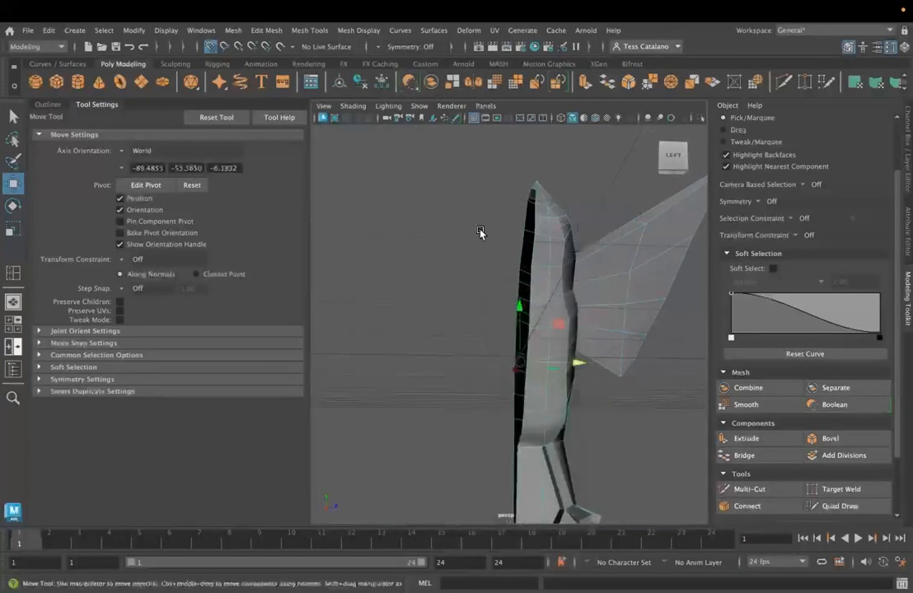
click(268, 31)
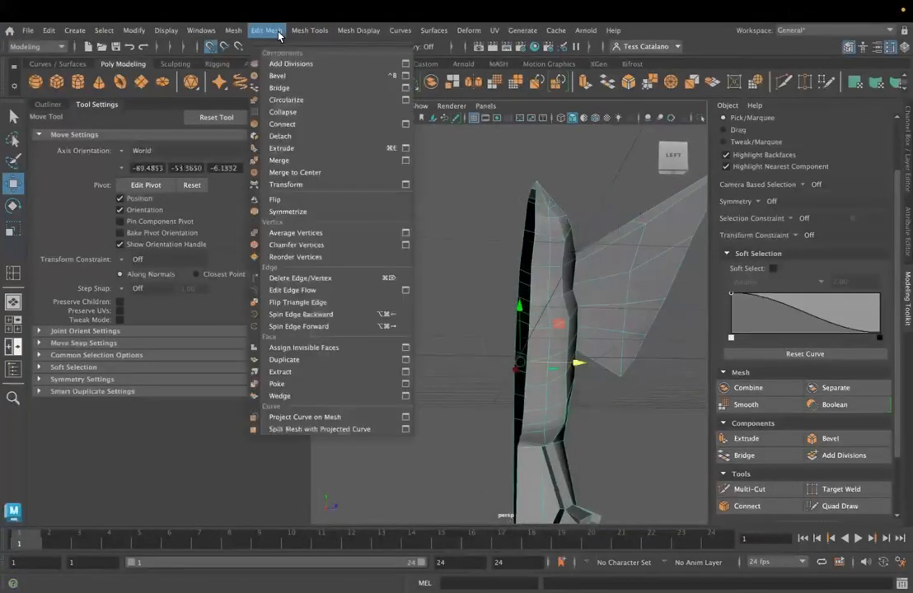
mouse_move(231, 31)
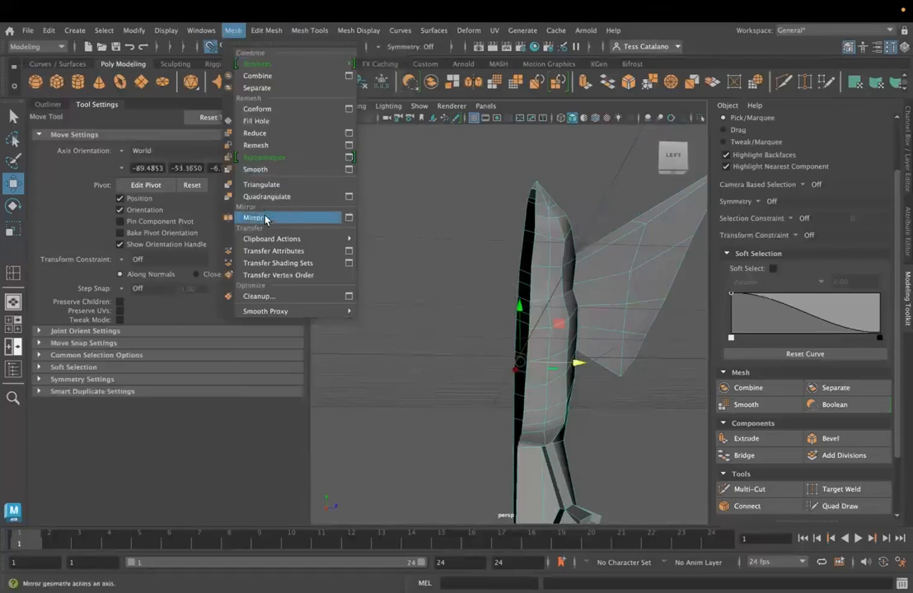
click(349, 218)
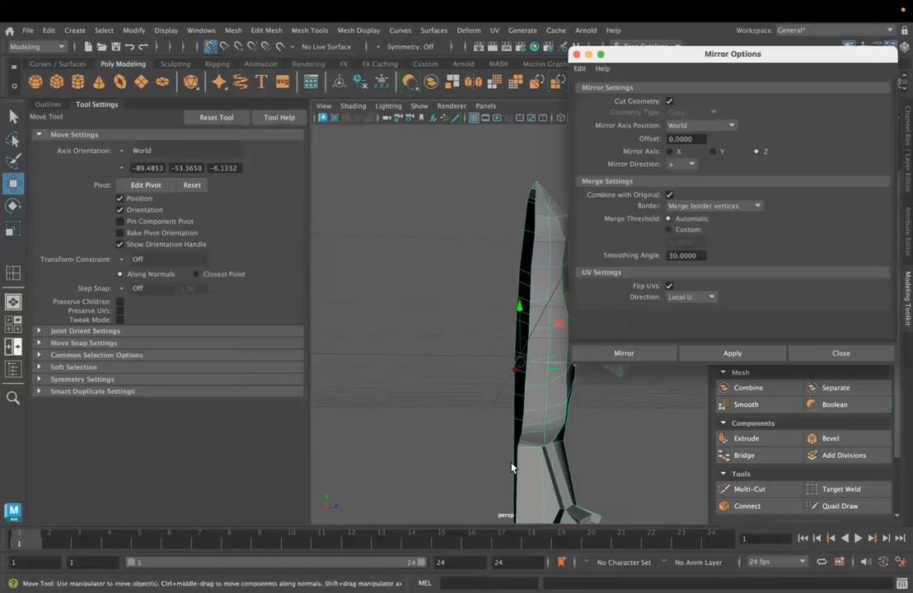
click(684, 164)
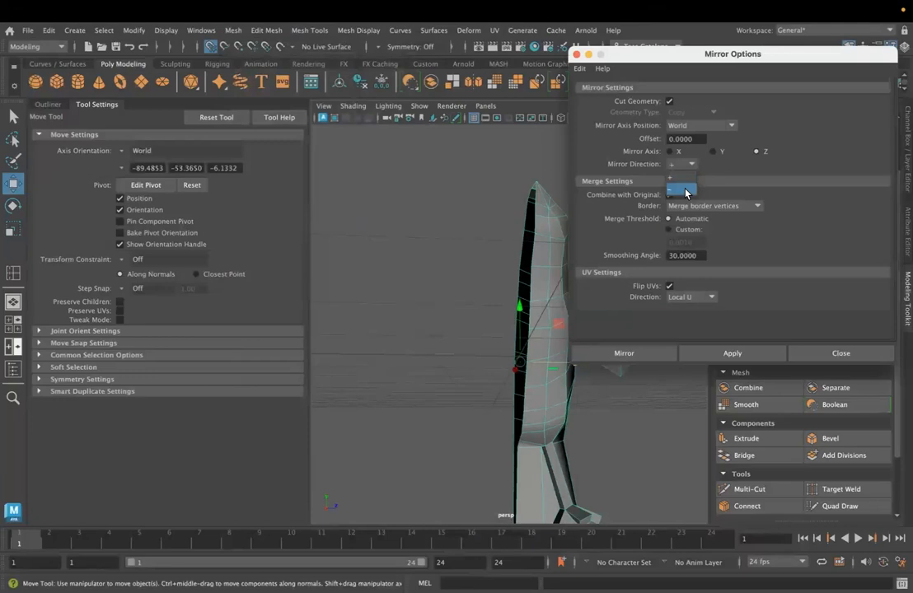
click(685, 190)
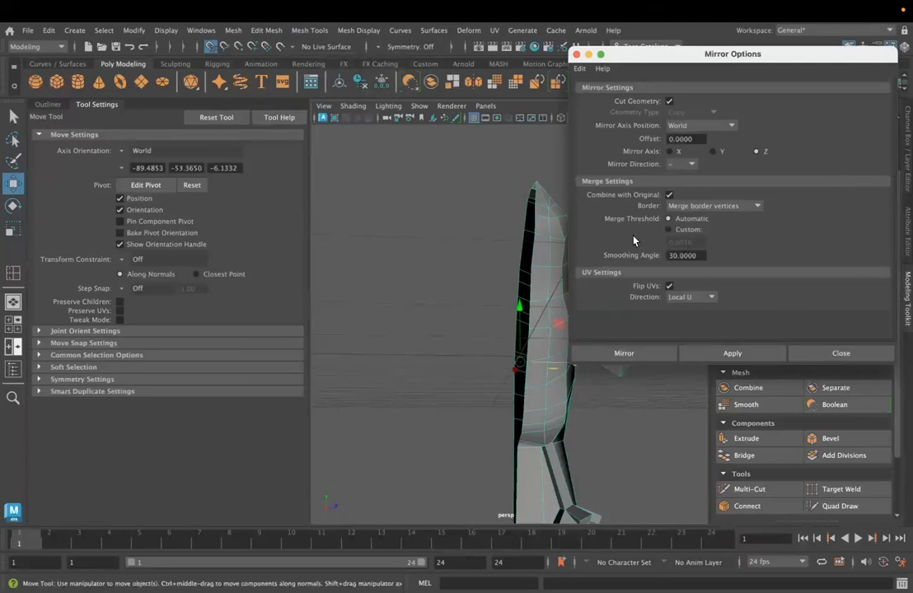
click(669, 286)
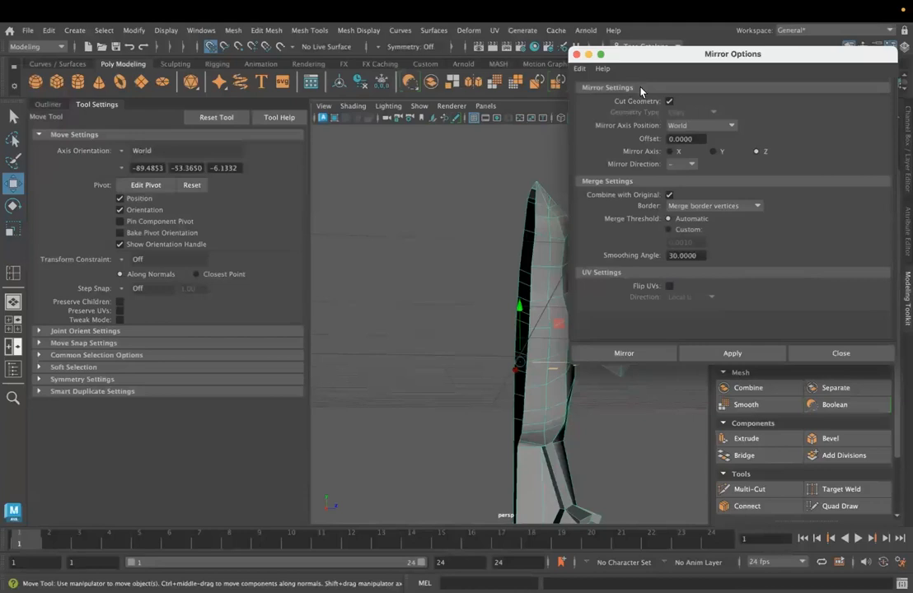
click(670, 101)
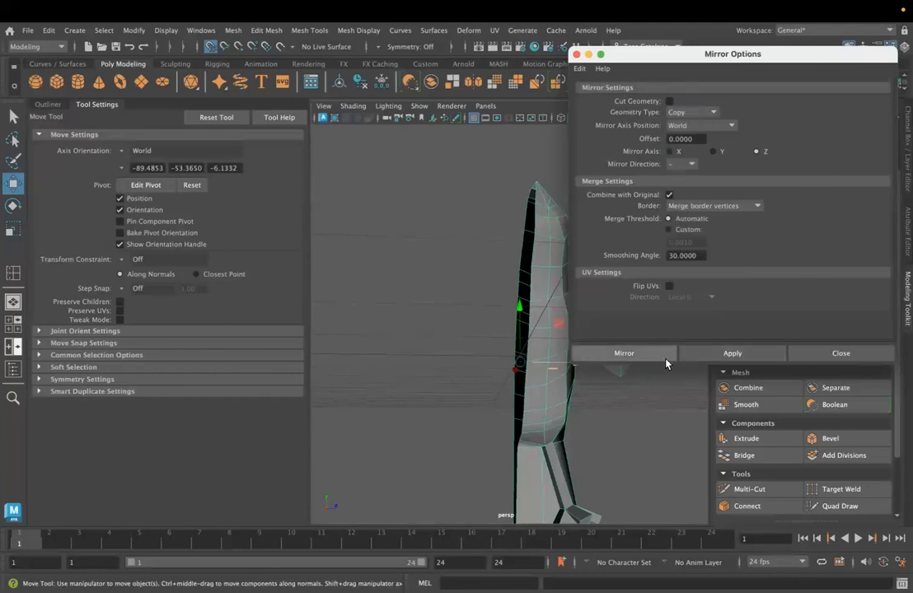
click(623, 354)
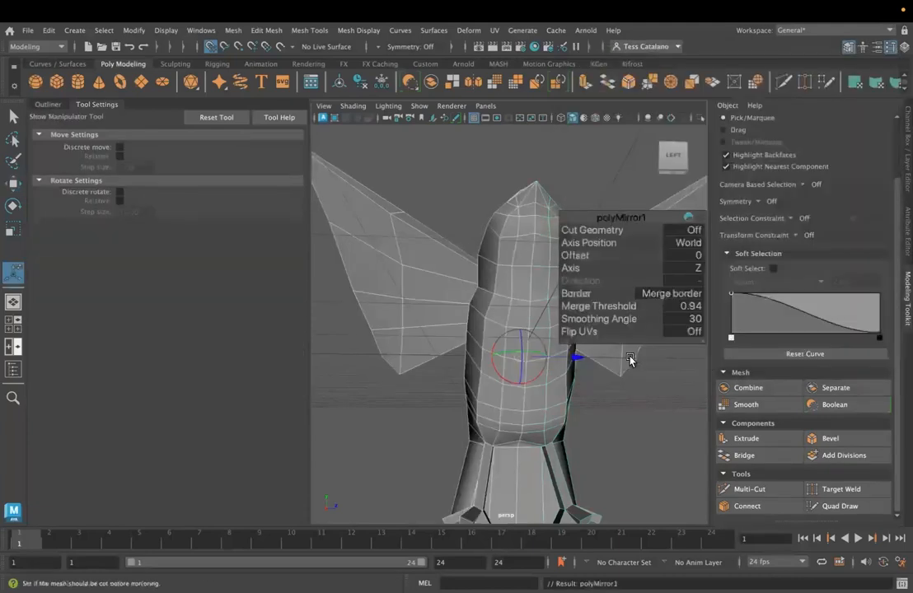
- Put the mirrored bird in vertex mode and turn on Object Z symmetry
alt+drag(524, 355, 504, 296)
right_drag(504, 280, 448, 239)
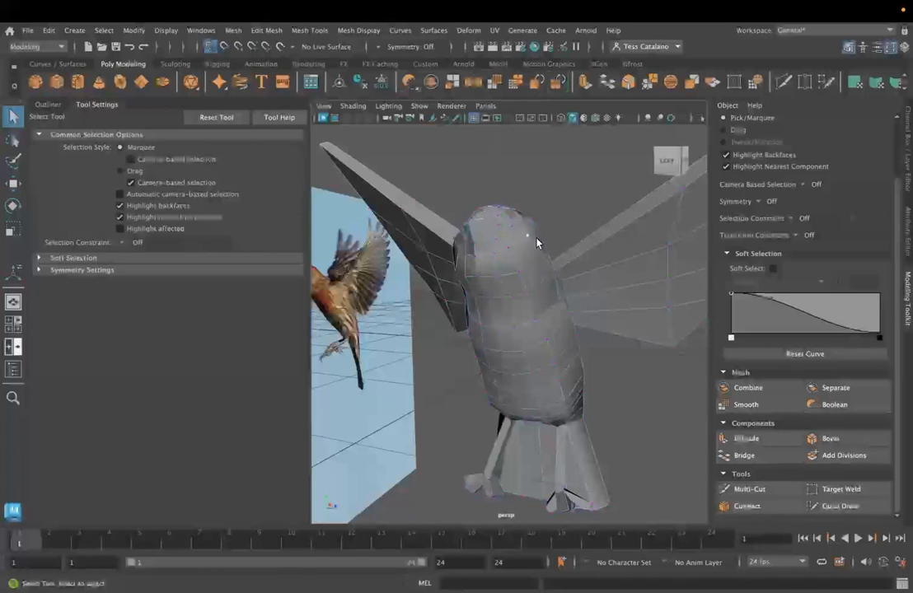
click(409, 47)
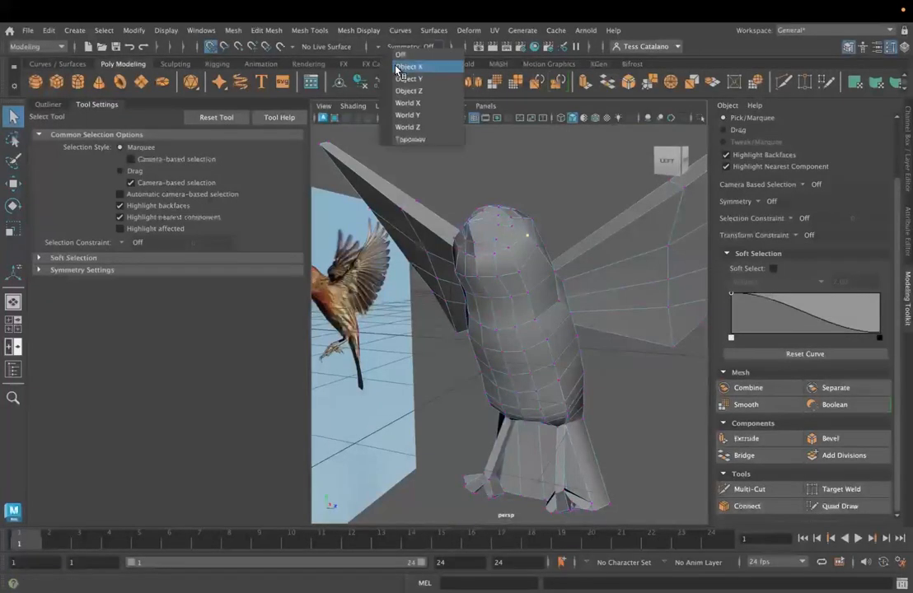
click(408, 88)
alt+drag(493, 332, 511, 341)
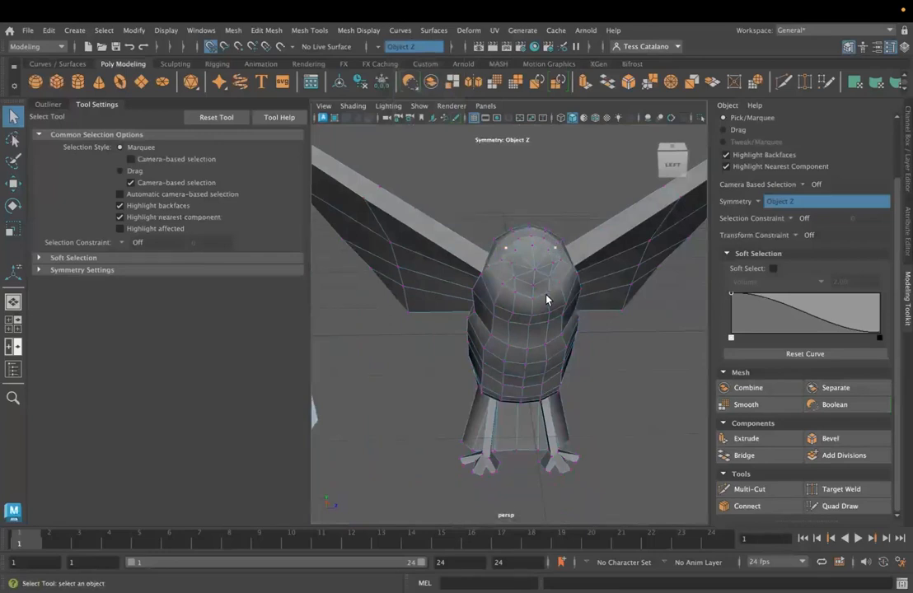
mouse_move(538, 324)
alt+mouse_down()
mouse_move(550, 348)
mouse_move(647, 332)
mouse_move(522, 290)
mouse_move(564, 326)
mouse_move(566, 356)
mouse_move(525, 375)
mouse_move(477, 369)
mouse_move(520, 379)
mouse_move(531, 330)
alt+mouse_up()
- Try moving a wing vertex along Z with symmetry active, and undo the move
click(615, 240)
alt+drag(602, 268, 584, 281)
key(w)
drag(658, 221, 672, 215)
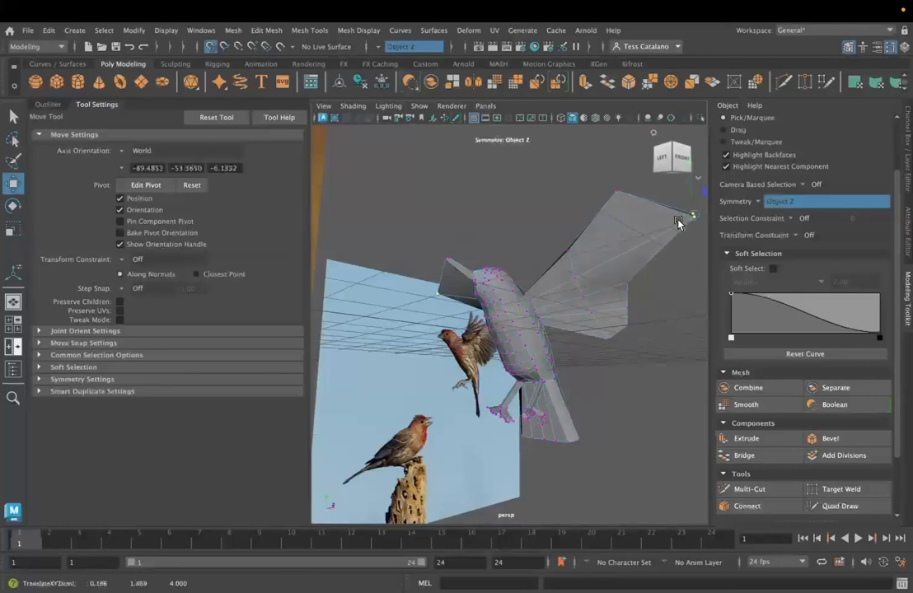
key(ctrl+z)
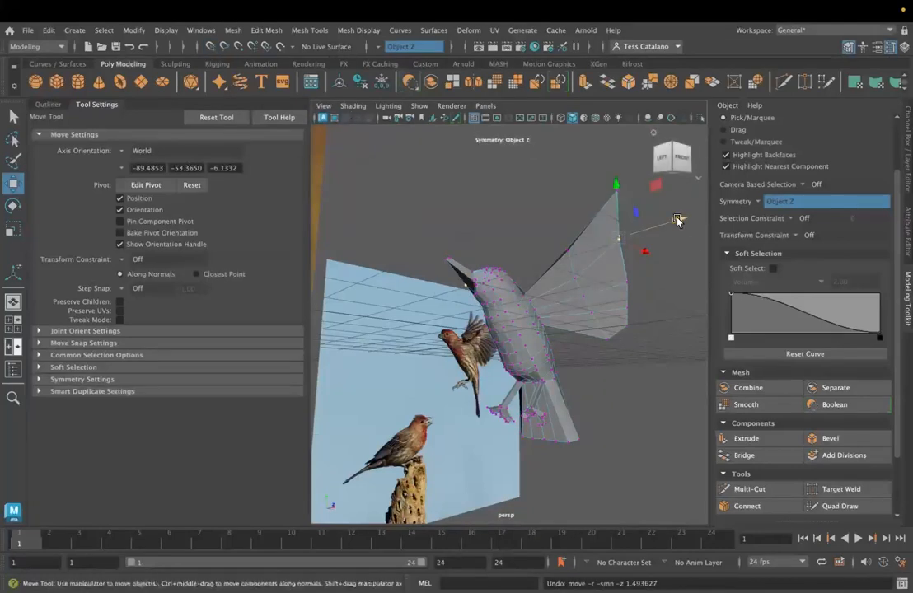
- Examine the mirrored bird from the front, side and back in the perspective view
alt+drag(678, 220, 461, 322)
alt+drag(380, 382, 534, 341)
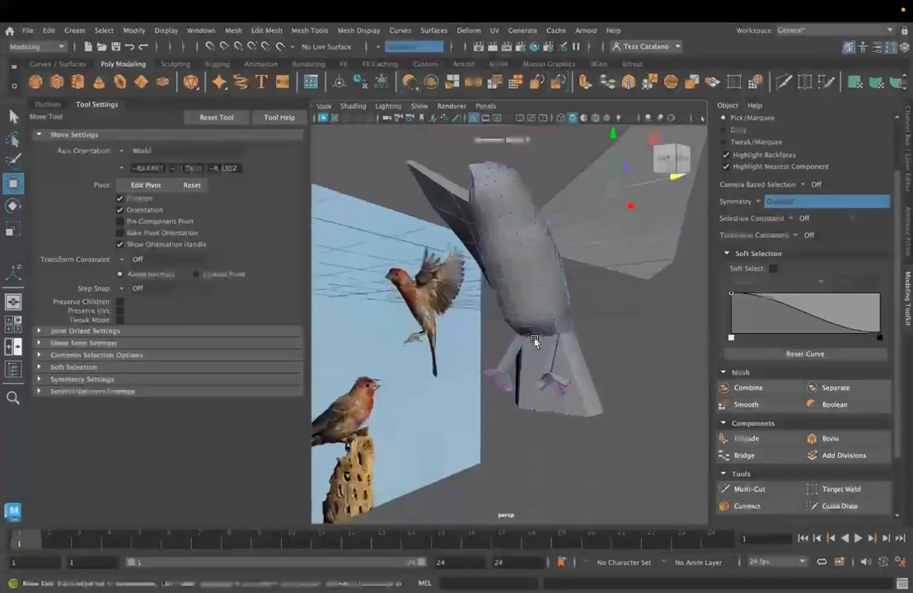
scroll(534, 340, up, 5)
alt+drag(607, 492, 568, 405)
scroll(569, 406, down, 8)
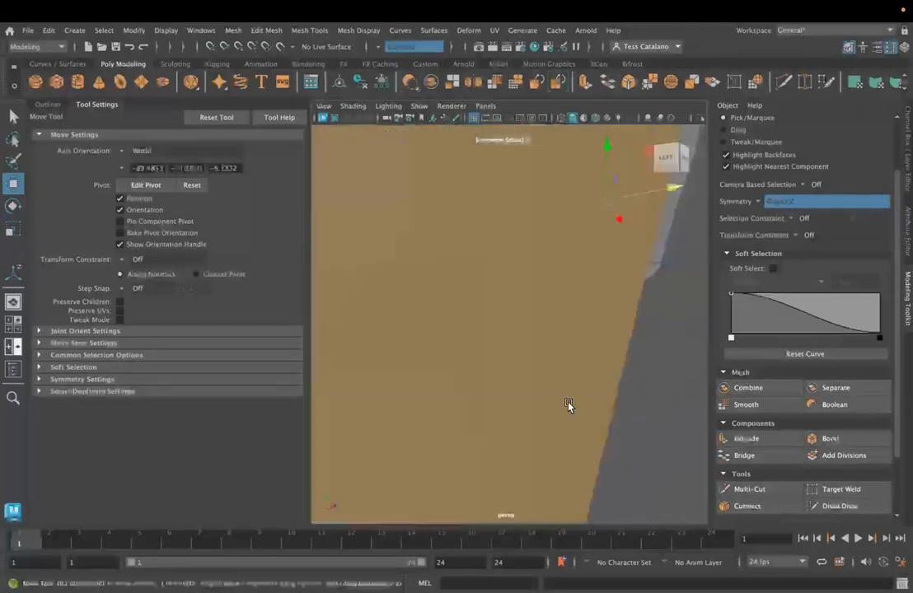
alt+drag(629, 401, 576, 405)
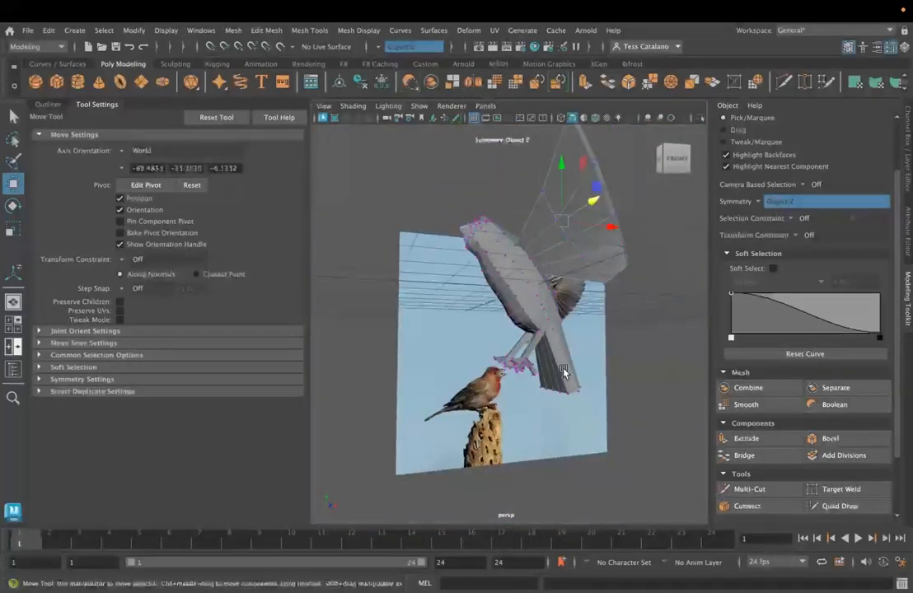
alt+drag(614, 373, 465, 276)
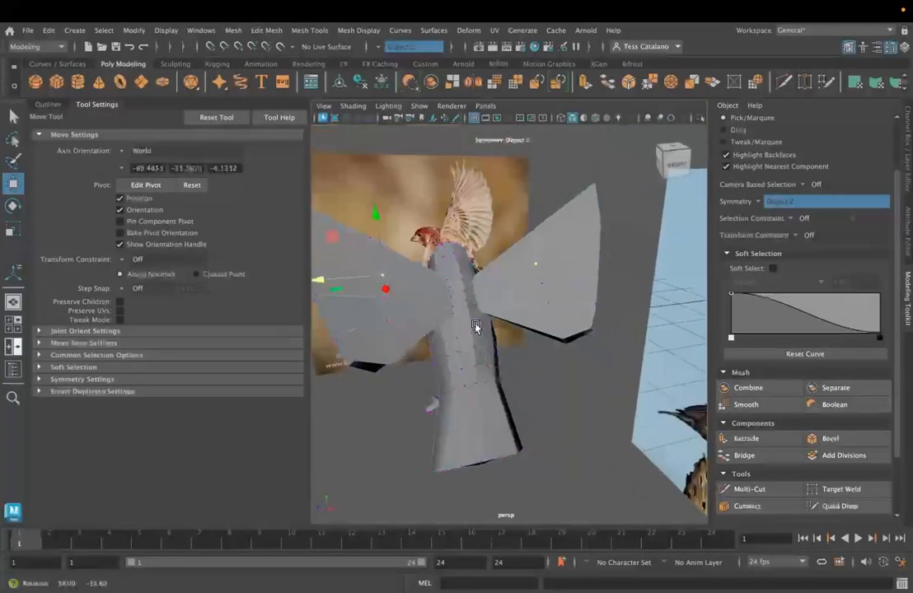
alt+drag(469, 314, 482, 270)
- Select the center-line vertices on the back between the wings and adjust their height, raising the uppermost one along Y
key(q)
click(438, 270)
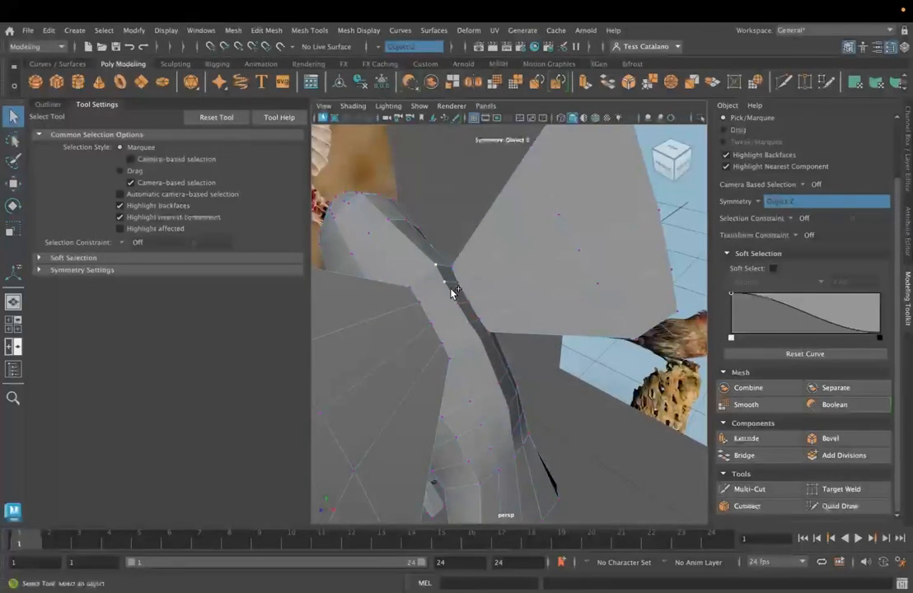
mouse_move(474, 350)
alt+mouse_down()
mouse_move(483, 363)
mouse_move(528, 361)
mouse_move(429, 385)
mouse_move(471, 363)
alt+mouse_up()
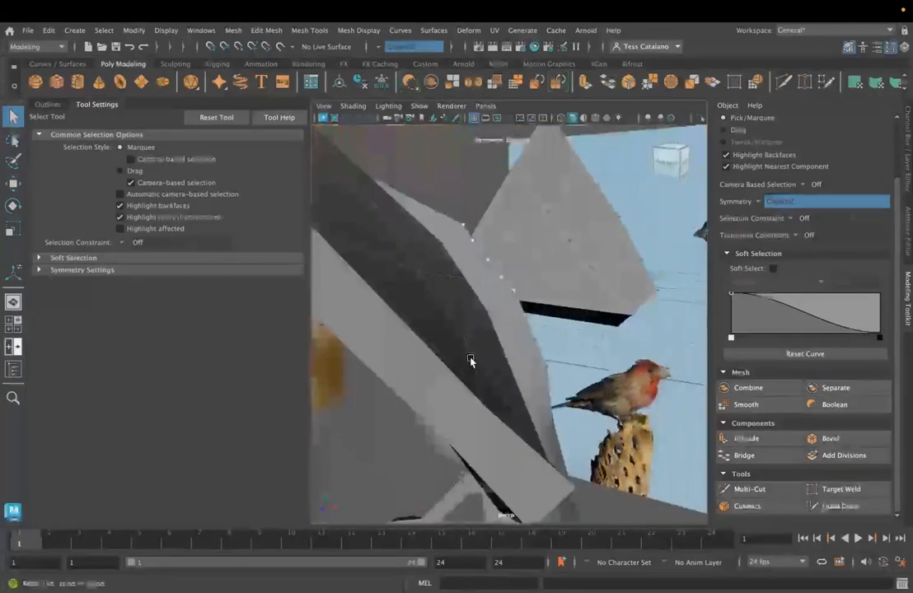
key(w)
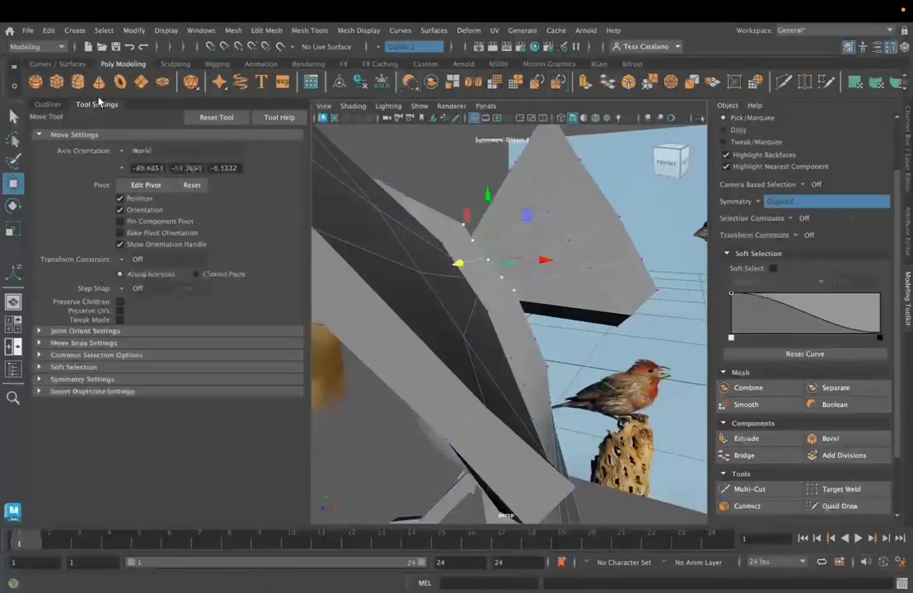
alt+drag(488, 197, 472, 314)
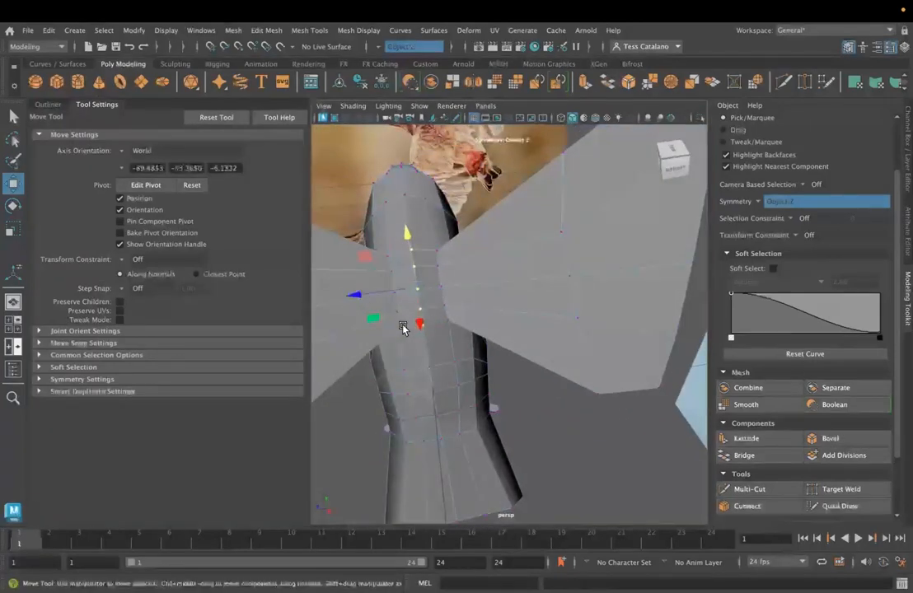
alt+drag(417, 326, 481, 336)
drag(493, 282, 491, 230)
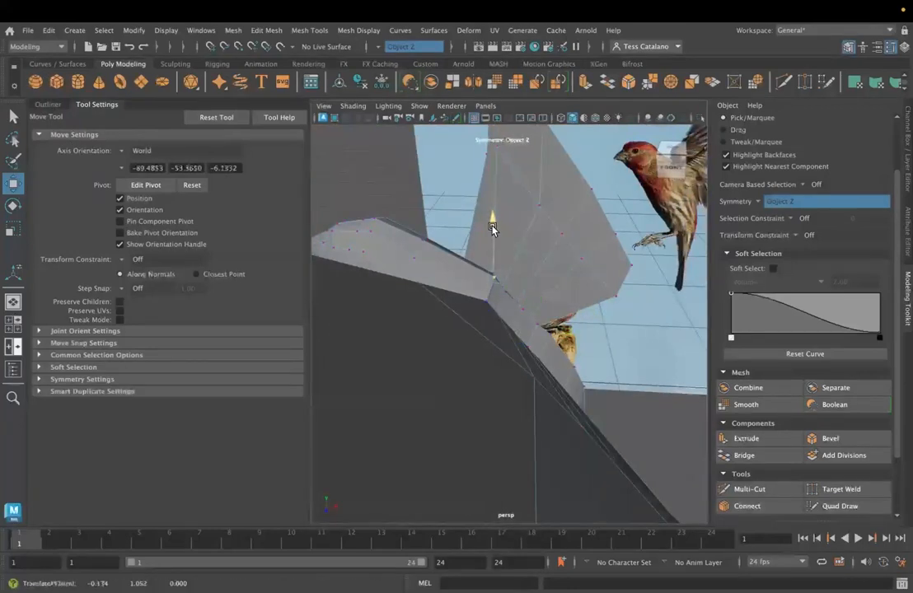
- Set the transform constraint to Surface Slide and slide the center-line back vertex along the surface between the wings
click(805, 237)
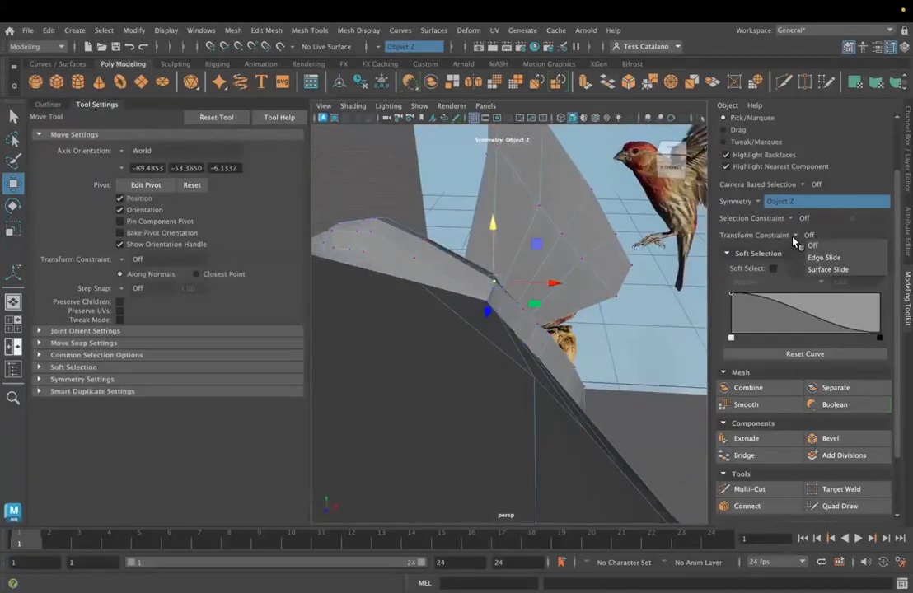
click(820, 269)
alt+drag(534, 370, 428, 245)
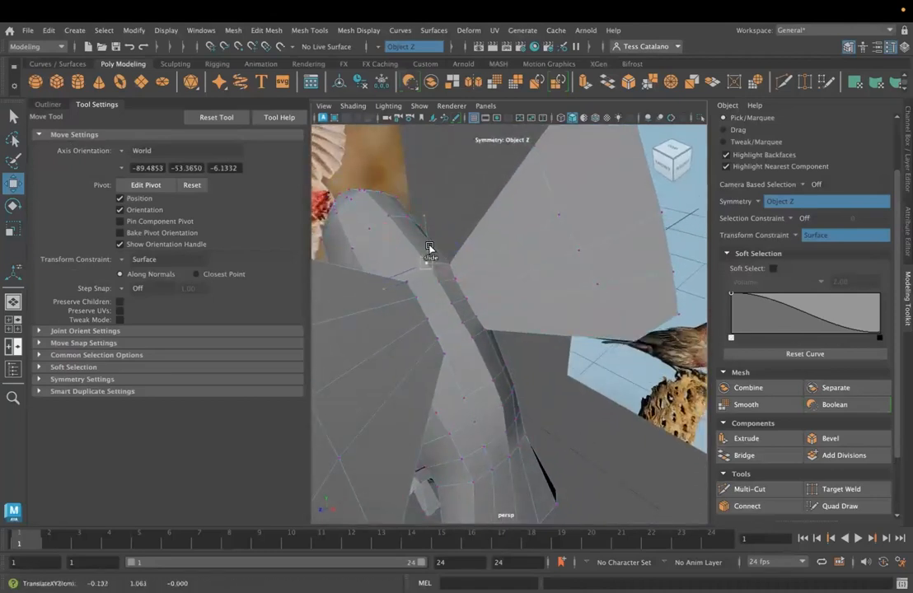
key(super+z)
alt+drag(430, 298, 452, 282)
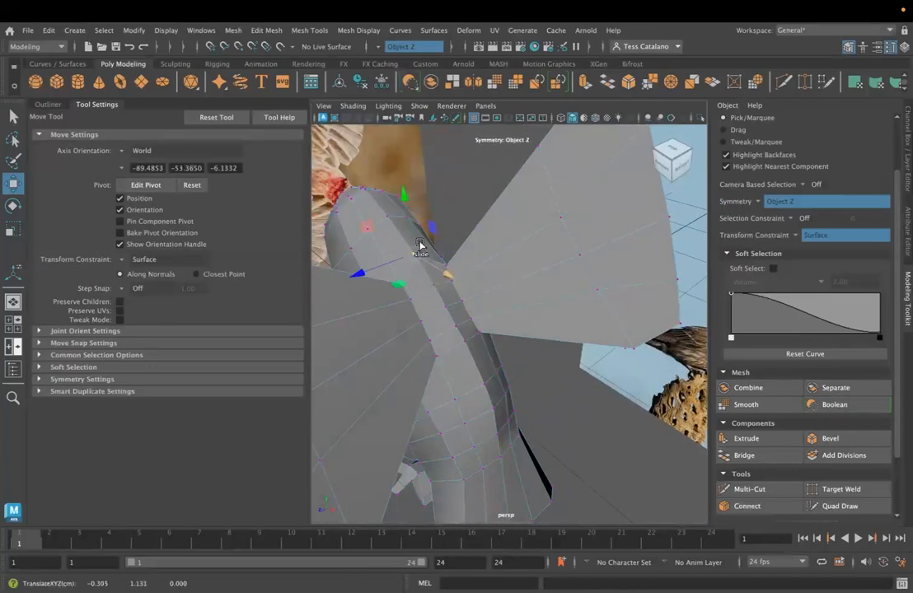
alt+drag(409, 314, 505, 305)
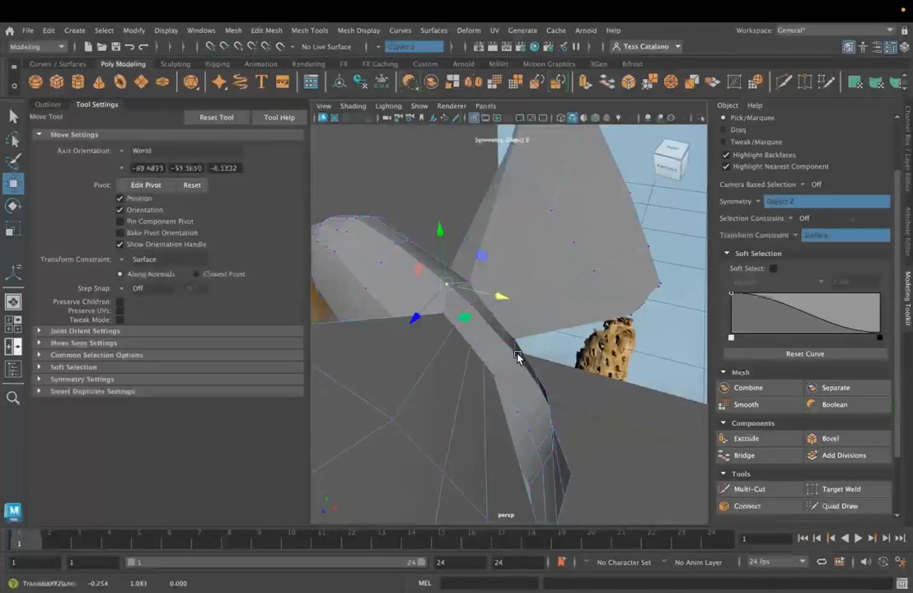
- Adjust vertices on the side of the bird's body with the Surface Slide constraint active
alt+drag(517, 356, 540, 426)
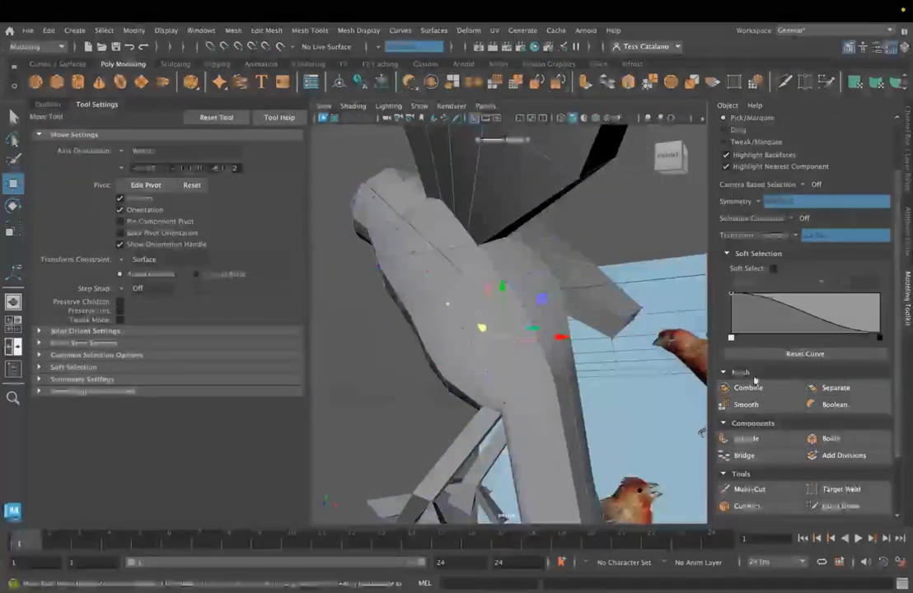
right_drag(503, 371, 570, 209)
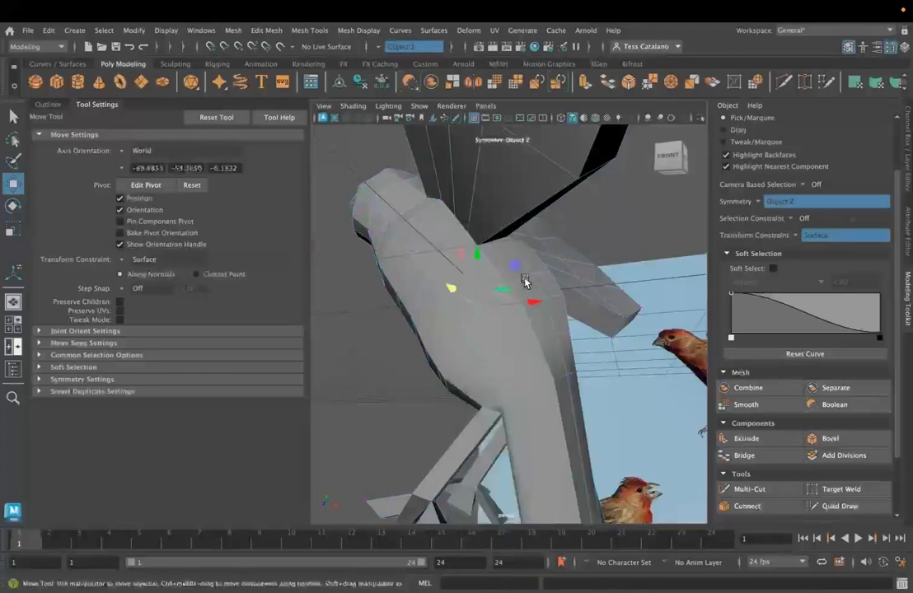
alt+drag(554, 317, 595, 327)
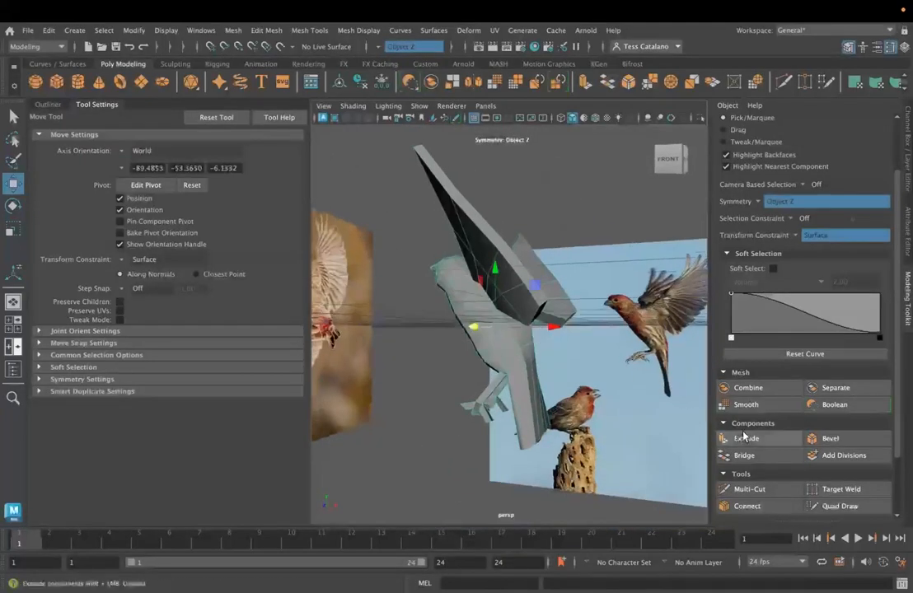
- Try smoothing the mirrored bird, check it from behind, and undo the smoothing
click(728, 406)
alt+drag(390, 340, 497, 334)
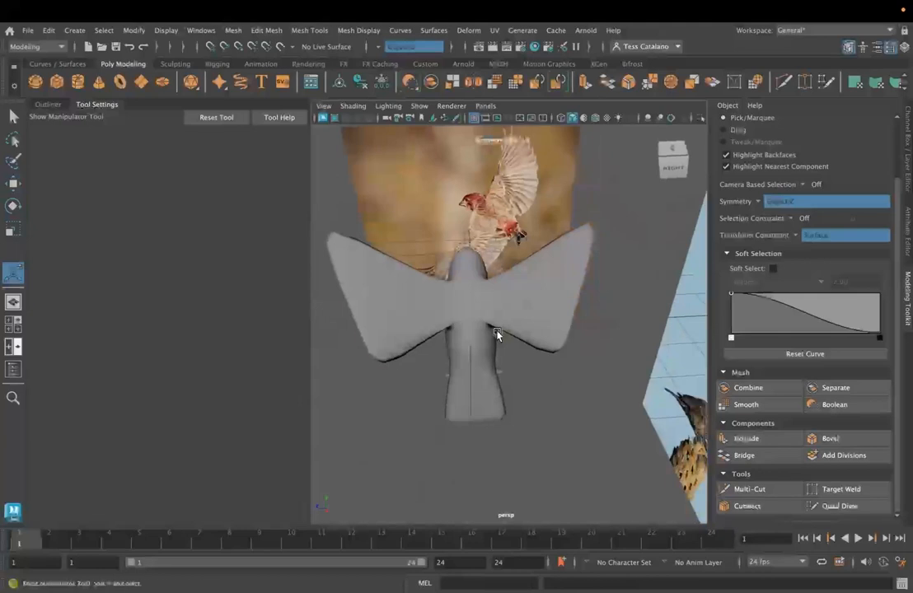
key(ctrl+z)
key(ctrl+z)
- Duplicate the mirrored bird, move the copy along Z beside the original, and smooth the copy with 1 division
scroll(458, 379, down, 5)
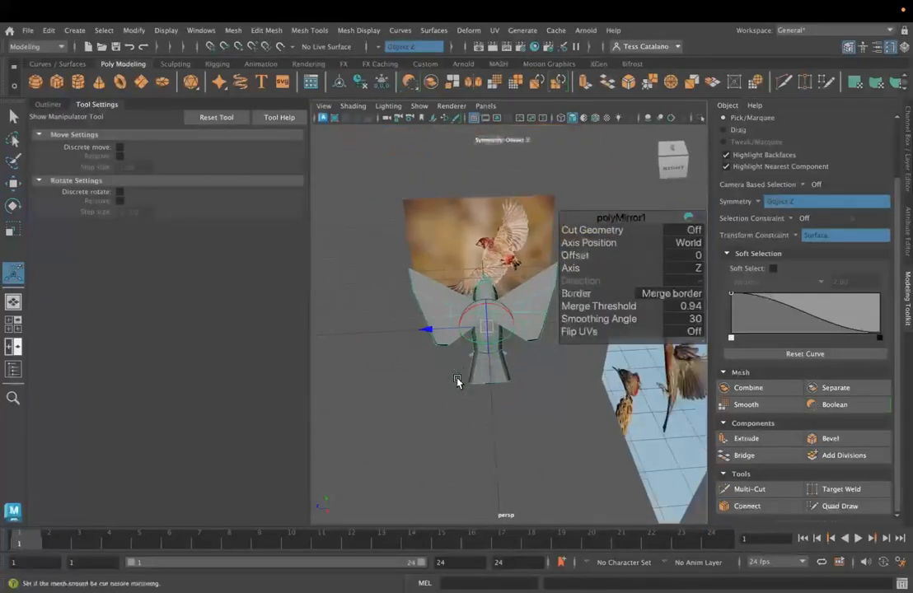
key(alt+shift+d)
key(w)
shift+drag(461, 331, 371, 314)
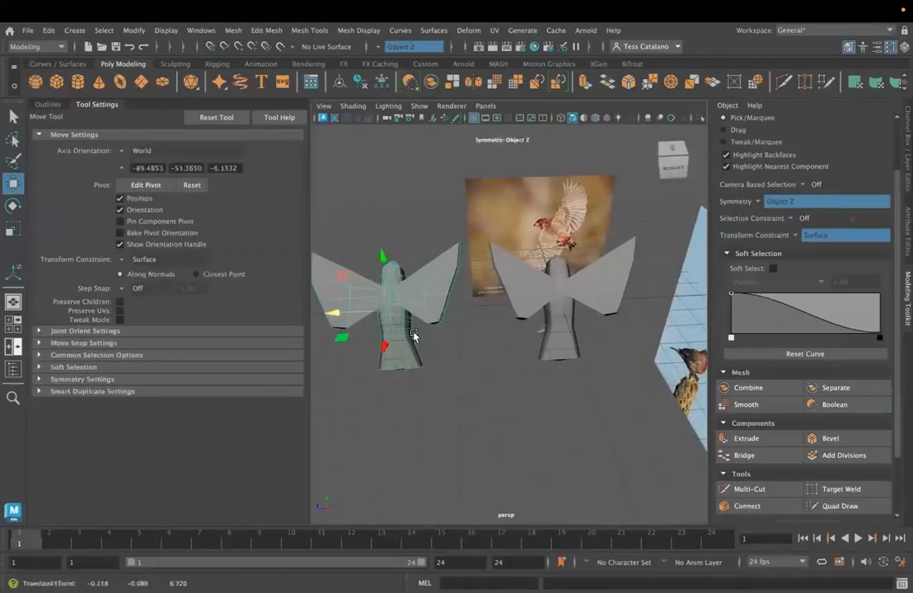
click(763, 404)
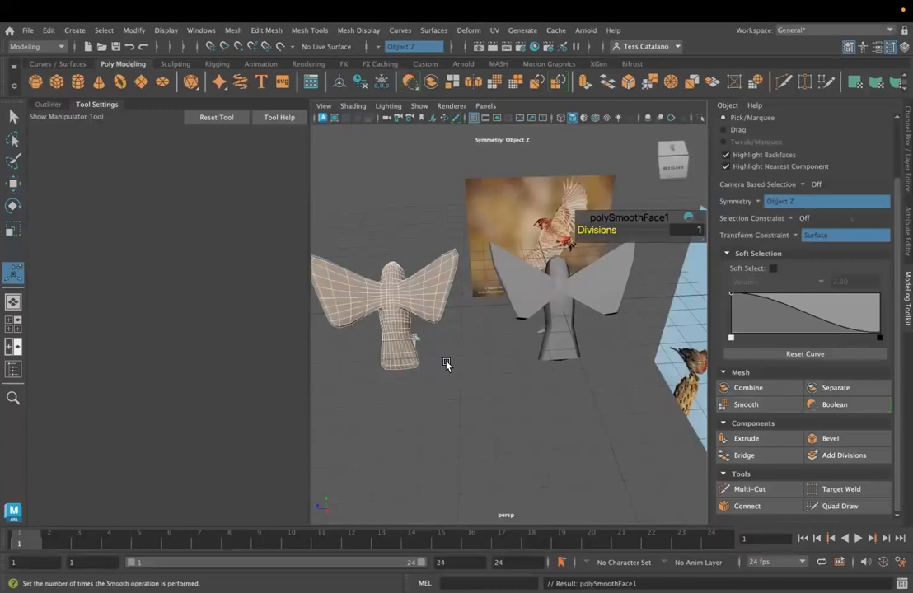
- Clear the selection of both birds and save the scene
click(575, 305)
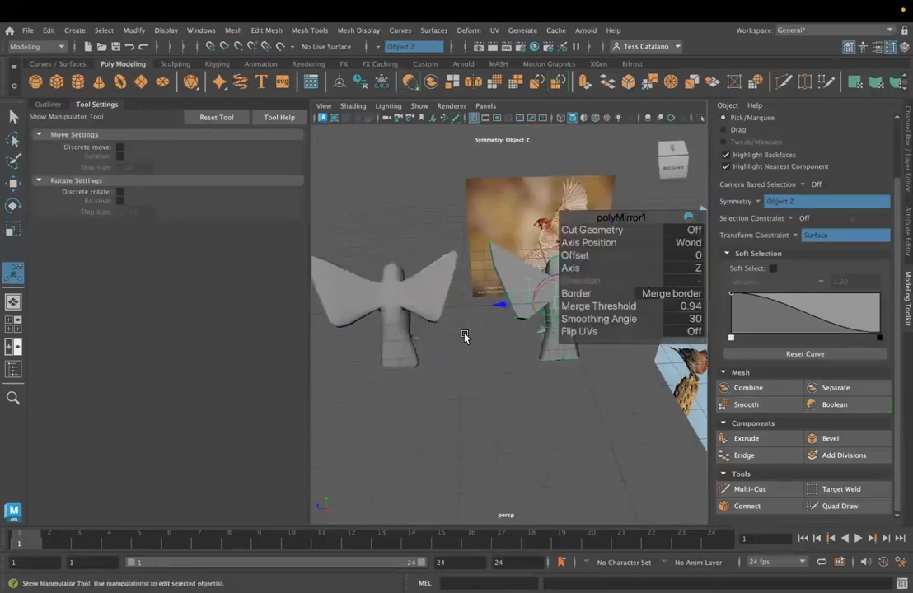
click(474, 300)
alt+drag(545, 320, 565, 343)
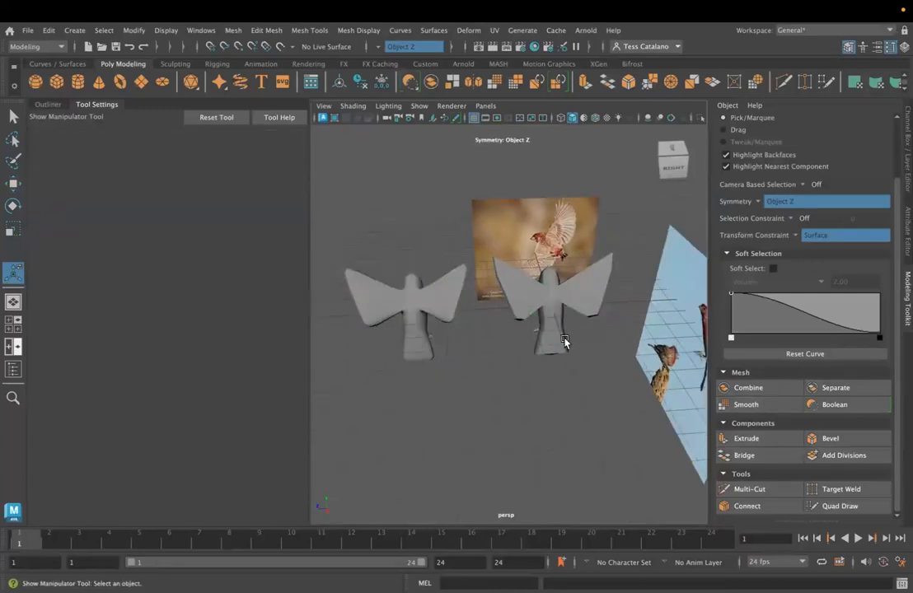
click(28, 33)
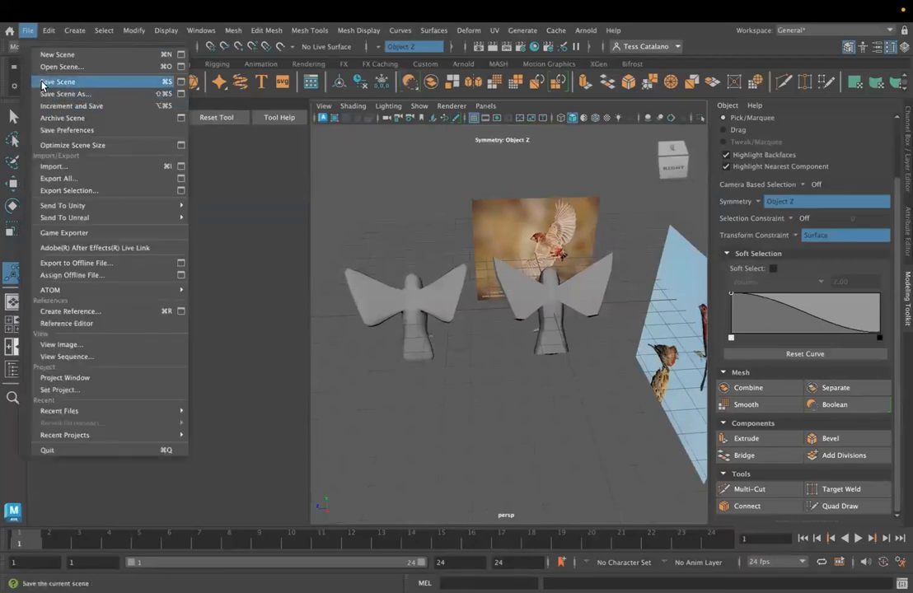
click(42, 72)
- Select the smoothed bird and turn on Soft Select, working close to its legs and tail
alt+drag(485, 327, 564, 325)
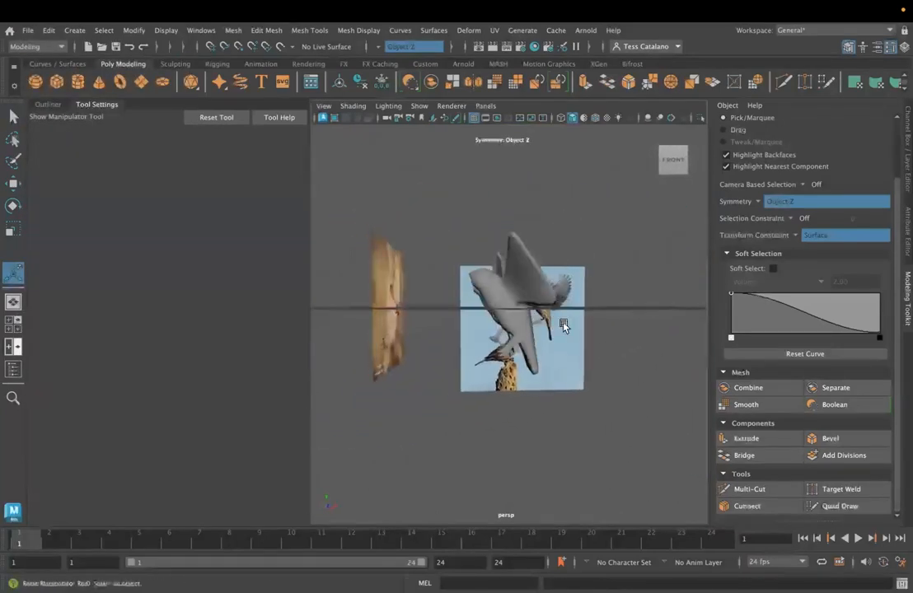
scroll(564, 326, up, 3)
scroll(520, 358, up, 2)
alt+drag(520, 358, 542, 347)
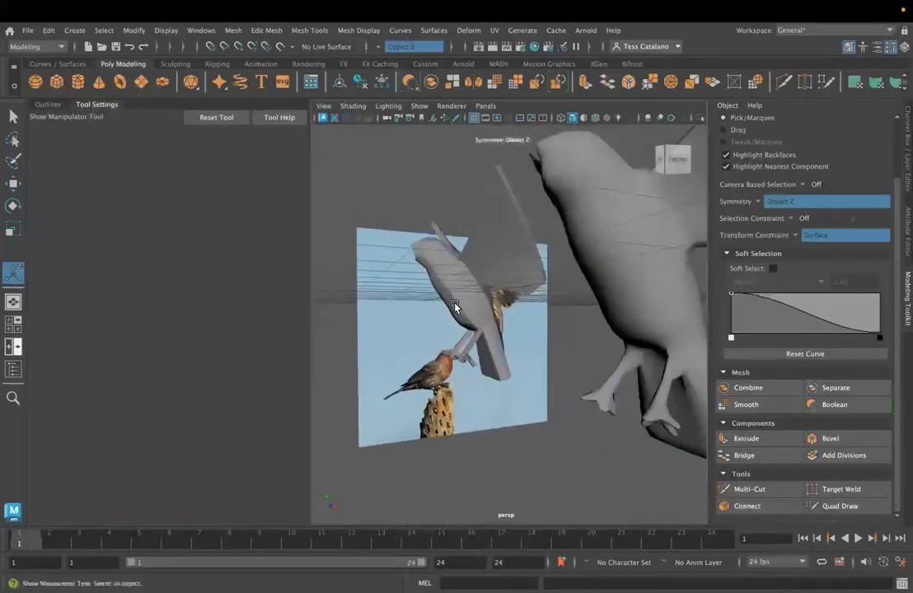
click(455, 305)
click(510, 215)
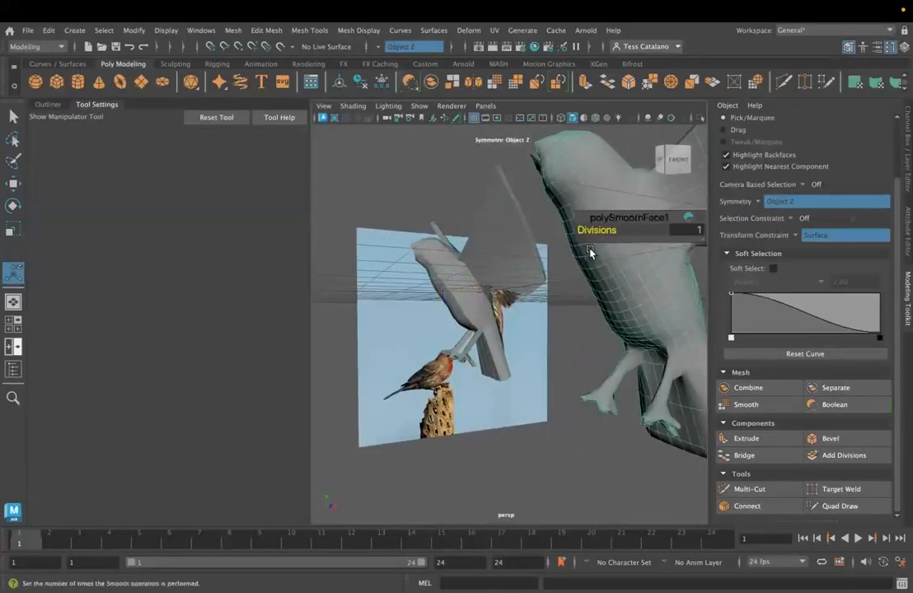
alt+drag(511, 215, 537, 224)
alt+drag(554, 326, 572, 292)
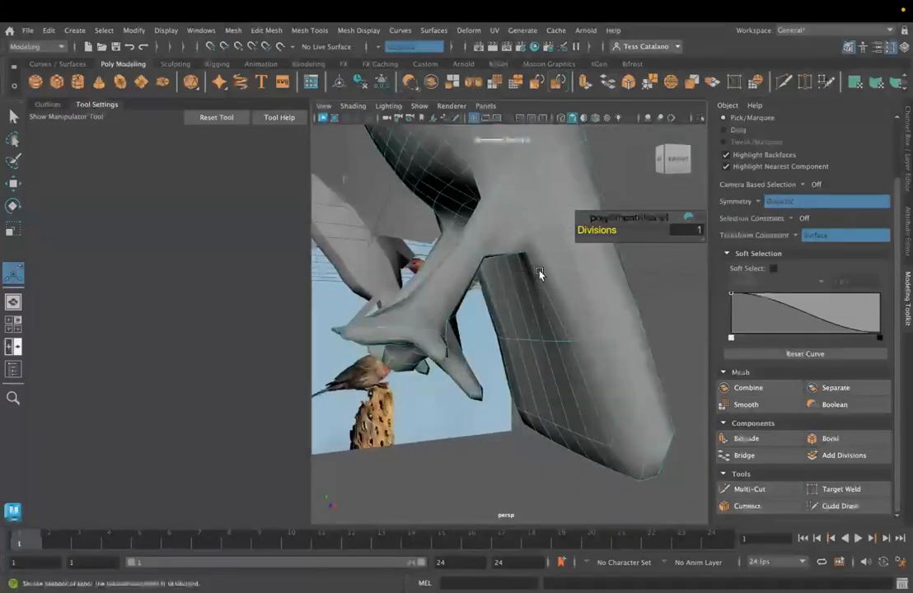
click(12, 119)
click(51, 257)
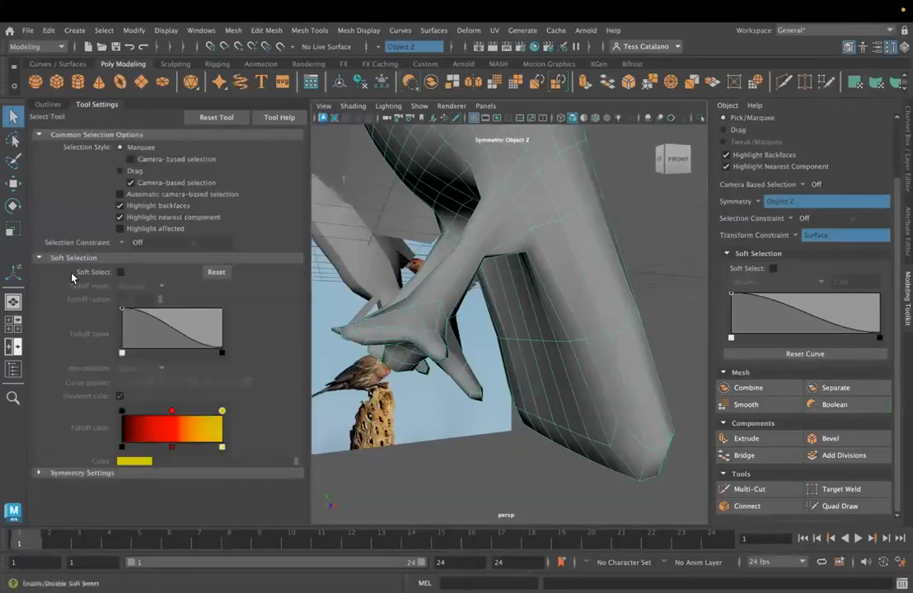
click(121, 272)
- In vertex mode, turn the transform constraint off and move the vertex at the tail's base behind the legs along Y
right_drag(482, 228, 463, 229)
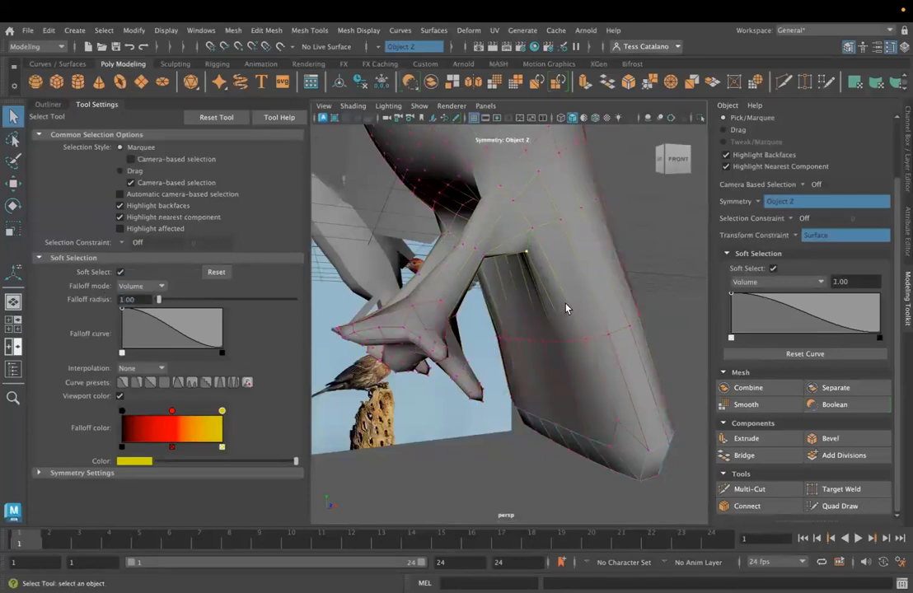
key(w)
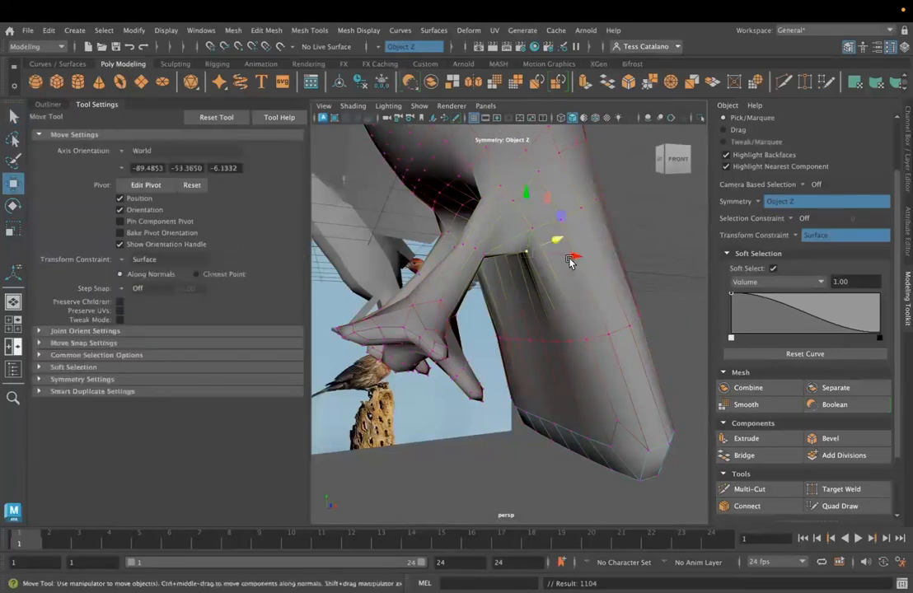
drag(525, 198, 523, 192)
click(808, 235)
click(810, 233)
mouse_move(525, 198)
mouse_down()
mouse_move(524, 190)
mouse_move(525, 204)
mouse_up()
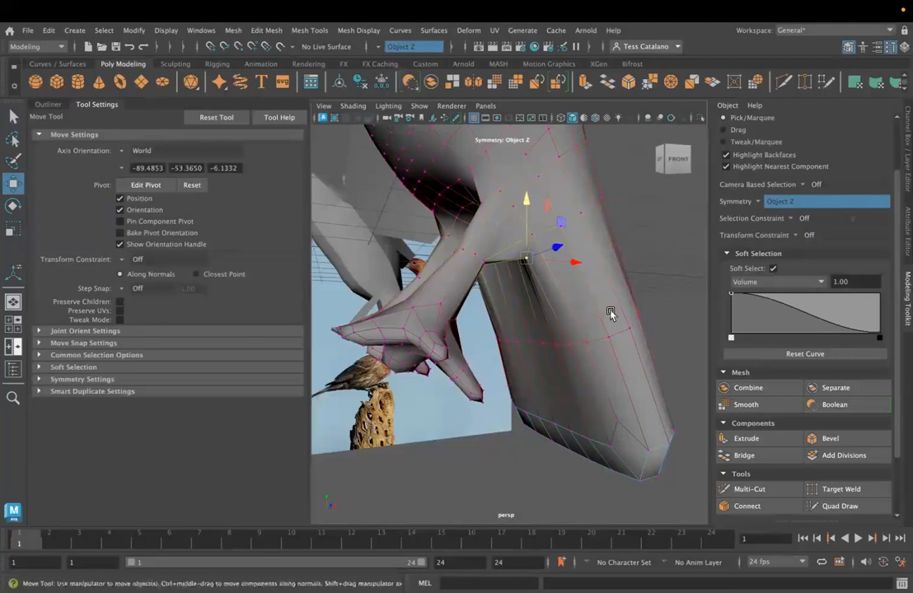
- Pull the smoothed bird's outer wing-edge vertices outward along Z with soft selection, and raise one near the wingtip along Y
click(39, 367)
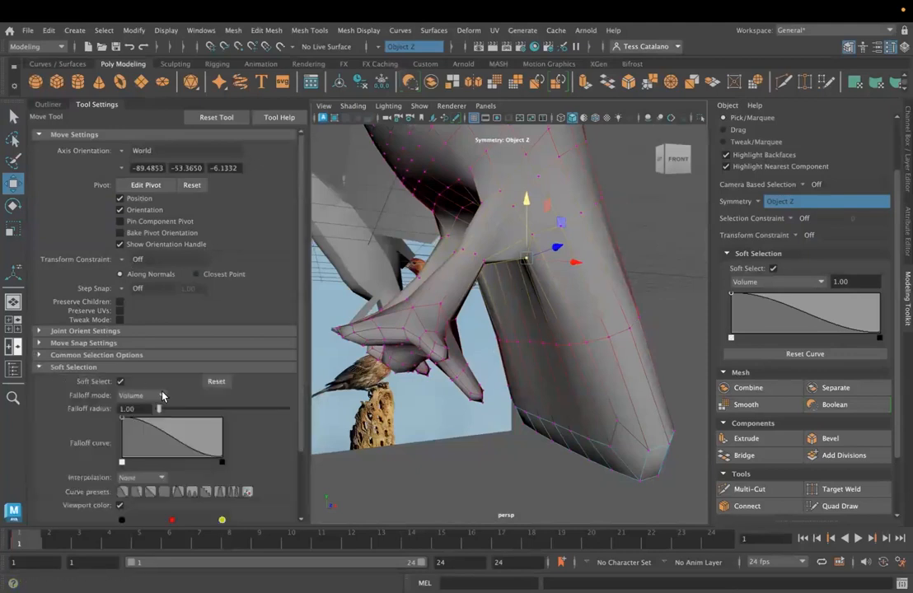
alt+drag(541, 312, 493, 325)
alt+drag(448, 238, 431, 288)
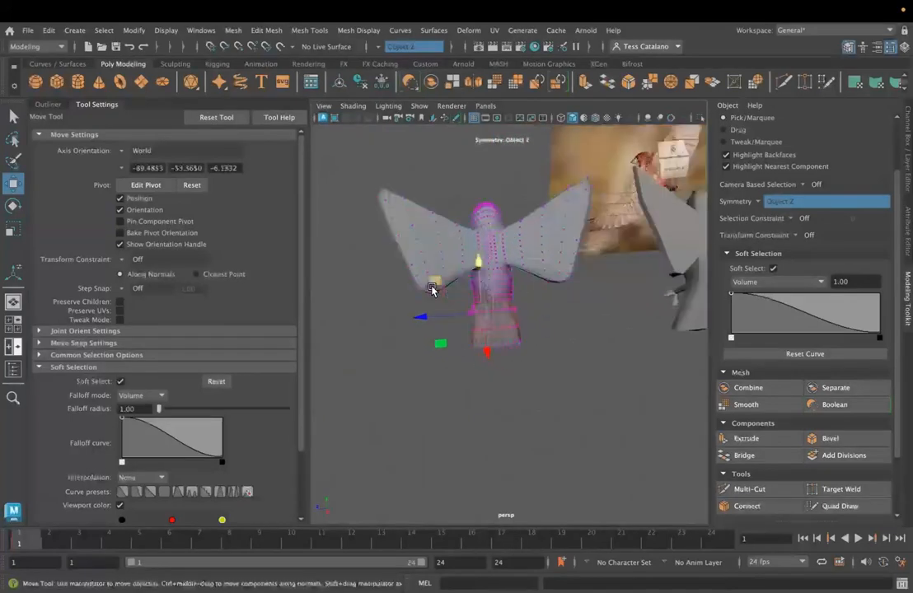
click(400, 254)
drag(343, 254, 333, 258)
click(375, 211)
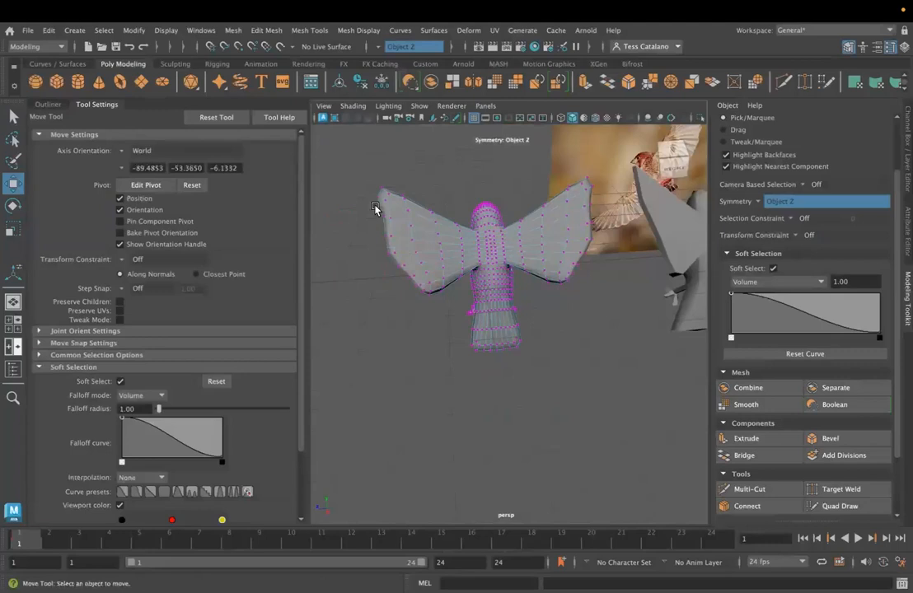
click(380, 217)
drag(346, 220, 336, 221)
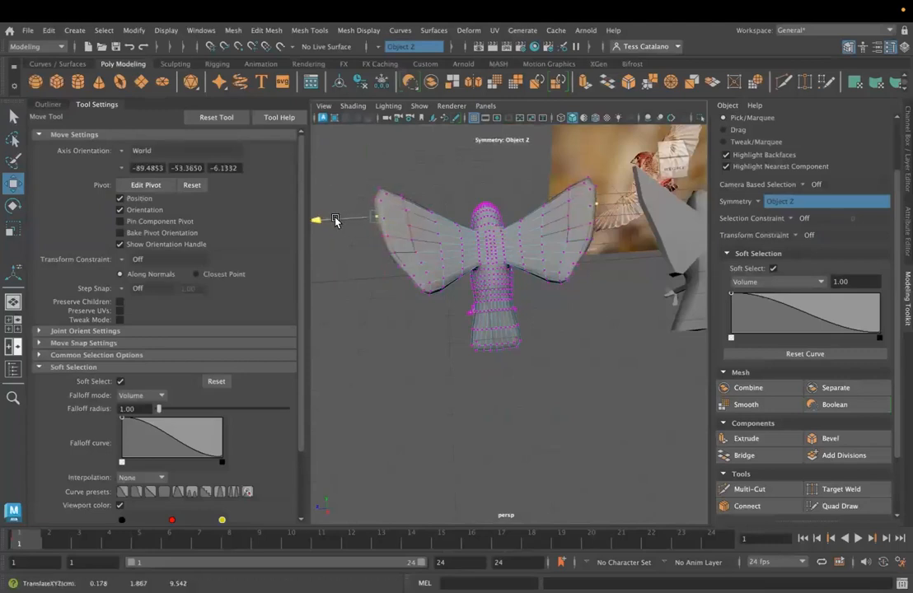
alt+drag(436, 262, 442, 314)
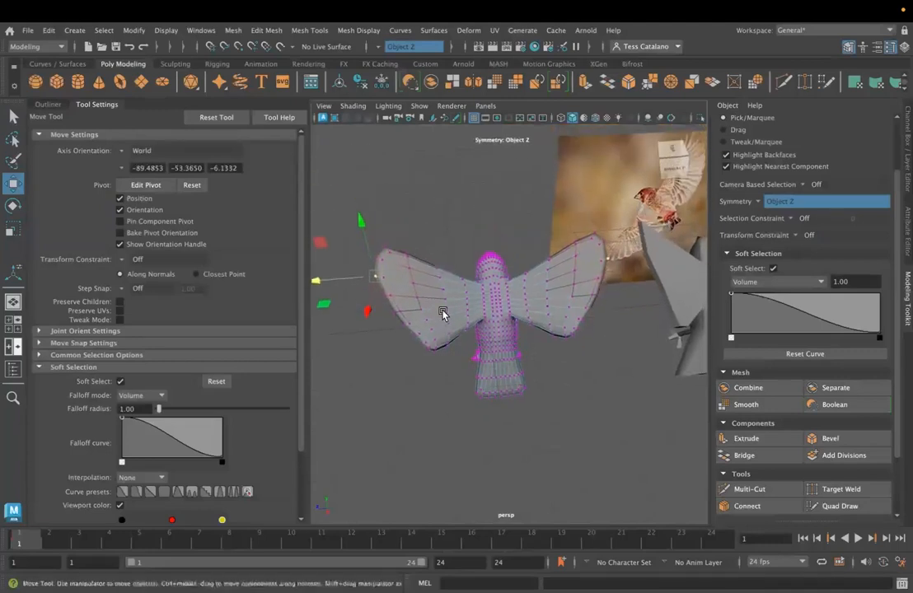
drag(369, 255, 374, 215)
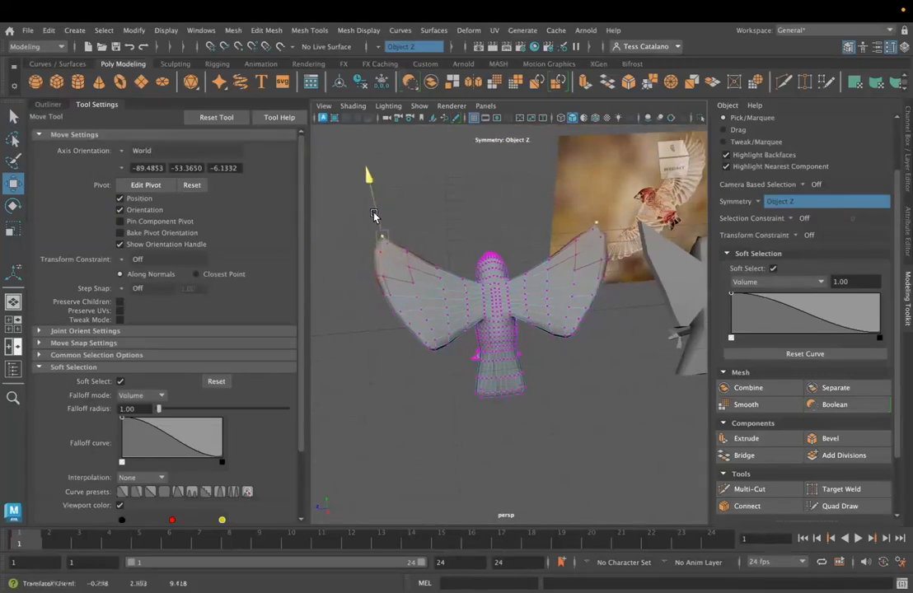
- Reshape the lower and outer wing edges from below by soft-moving their vertices along Z
alt+drag(434, 365, 347, 327)
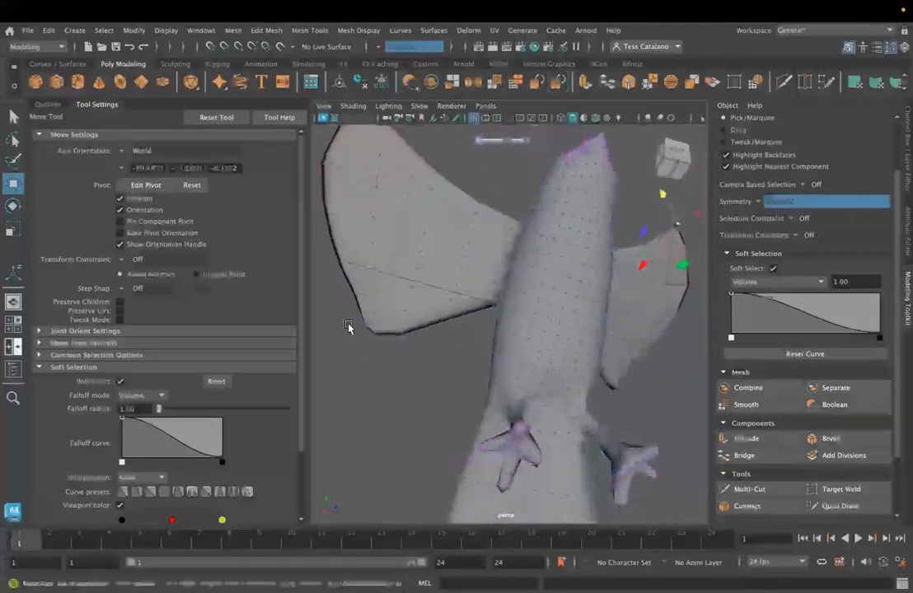
click(374, 336)
drag(427, 342, 438, 344)
click(340, 317)
drag(368, 306, 406, 306)
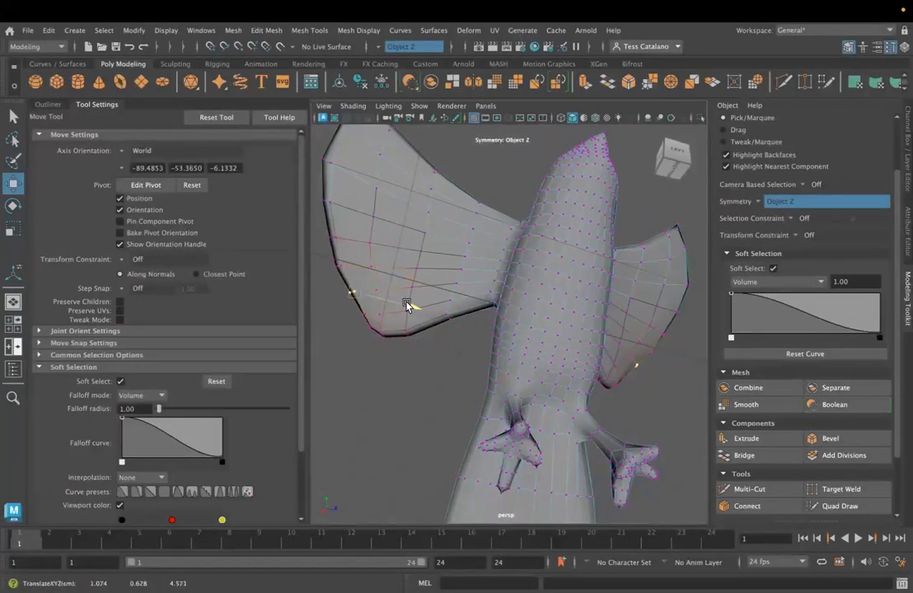
drag(321, 234, 411, 256)
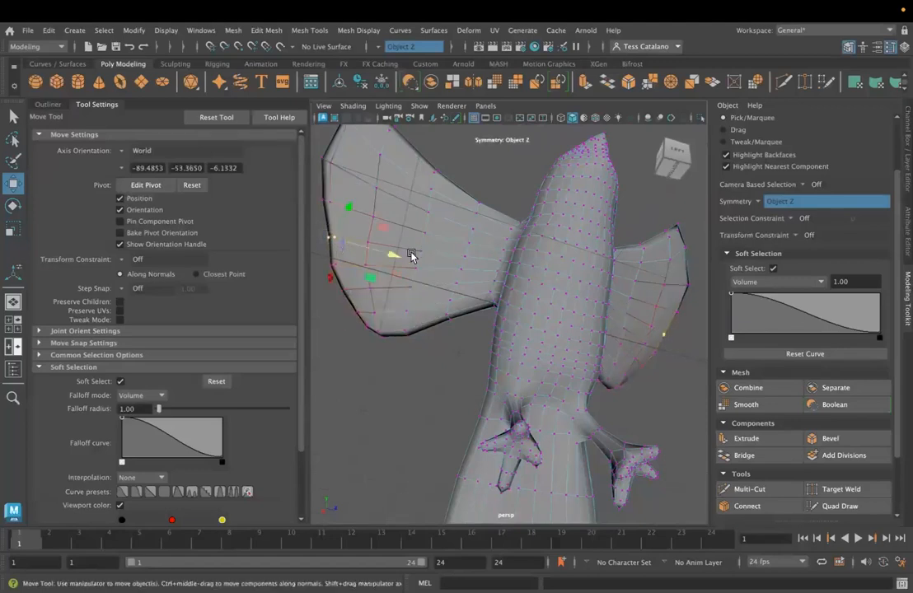
middle_drag(390, 258, 379, 256)
- Select an edge on the smoothed bird's foot in edge mode and set the soft selection falloff radius to 0.2
alt+drag(653, 343, 550, 387)
right_drag(573, 229, 578, 204)
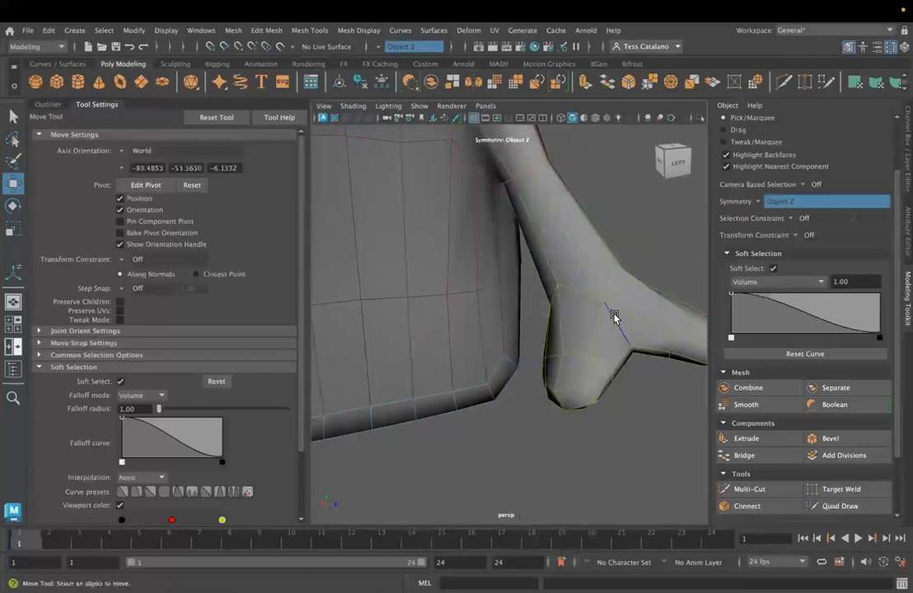
click(621, 337)
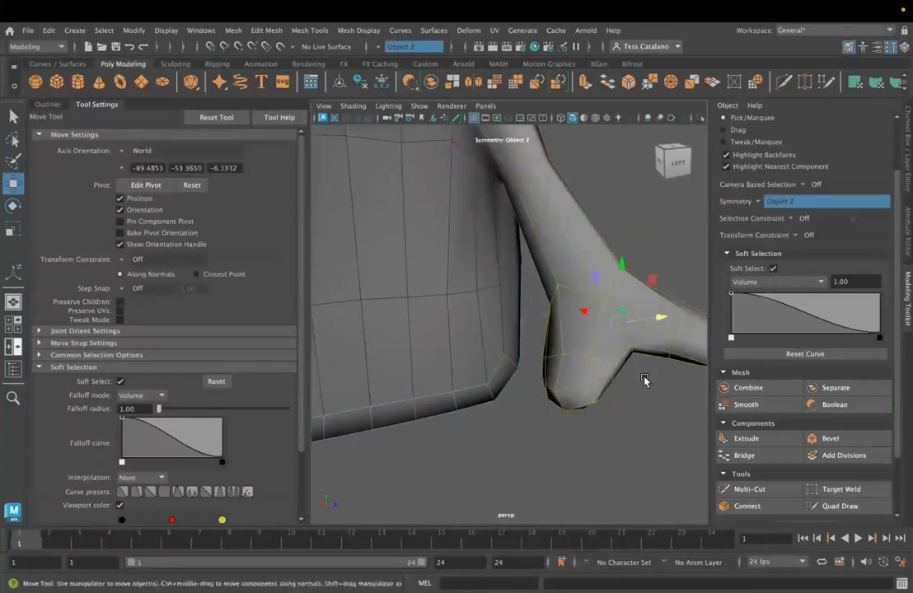
drag(136, 408, 52, 368)
text(.2)
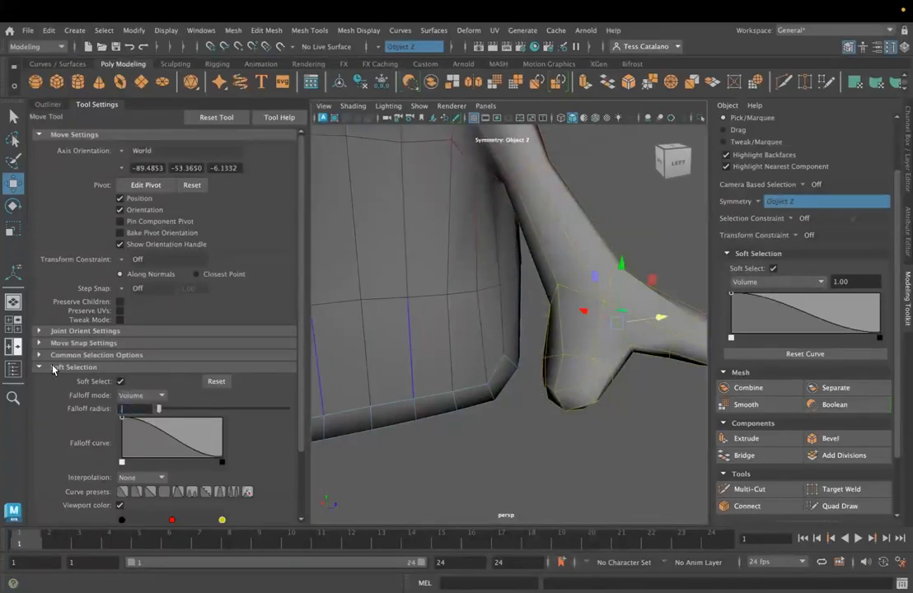
key(Return)
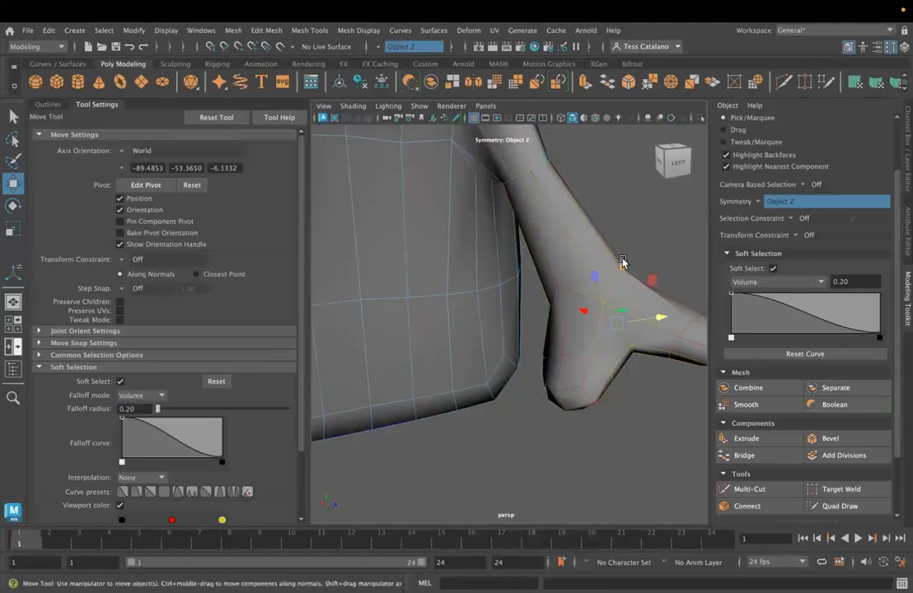
- Reshape the top of the smoothed bird's foot by moving the selected edge with the 0.20 soft selection falloff
drag(623, 262, 609, 245)
alt+drag(614, 358, 563, 388)
alt+drag(515, 349, 439, 330)
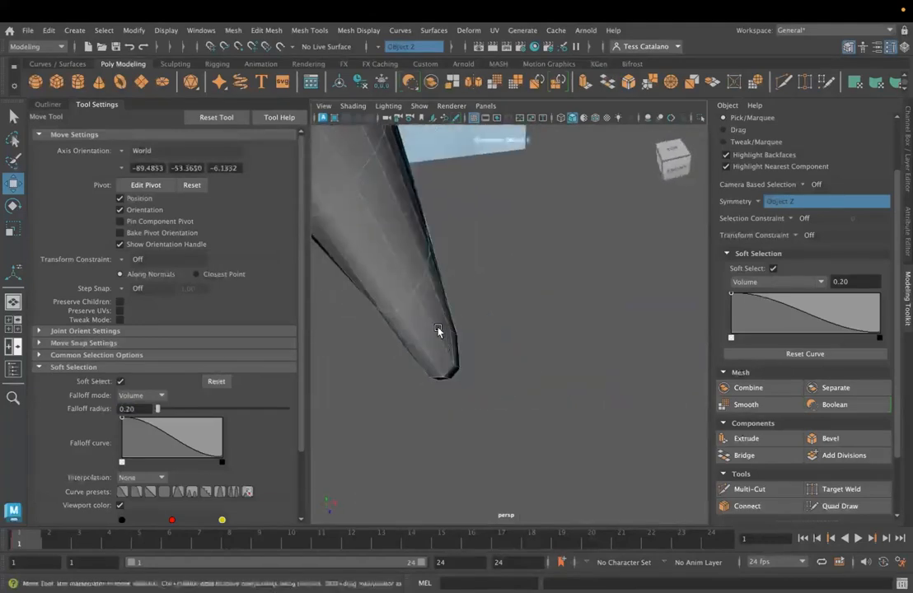
alt+middle_drag(438, 331, 632, 331)
drag(496, 309, 474, 322)
- Select the edges at the front toe's tip and pull them outward with soft selection to lengthen the toe
click(435, 332)
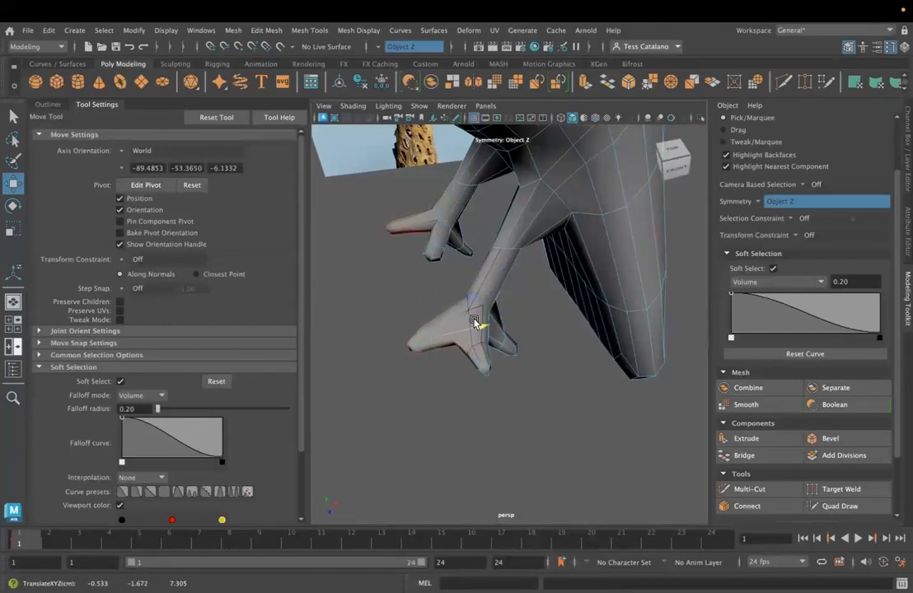
right_drag(411, 339, 403, 269)
right_drag(411, 352, 406, 264)
click(412, 351)
drag(462, 345, 386, 322)
- Pull the tip of the side toe outward with soft selection to extend it
click(487, 369)
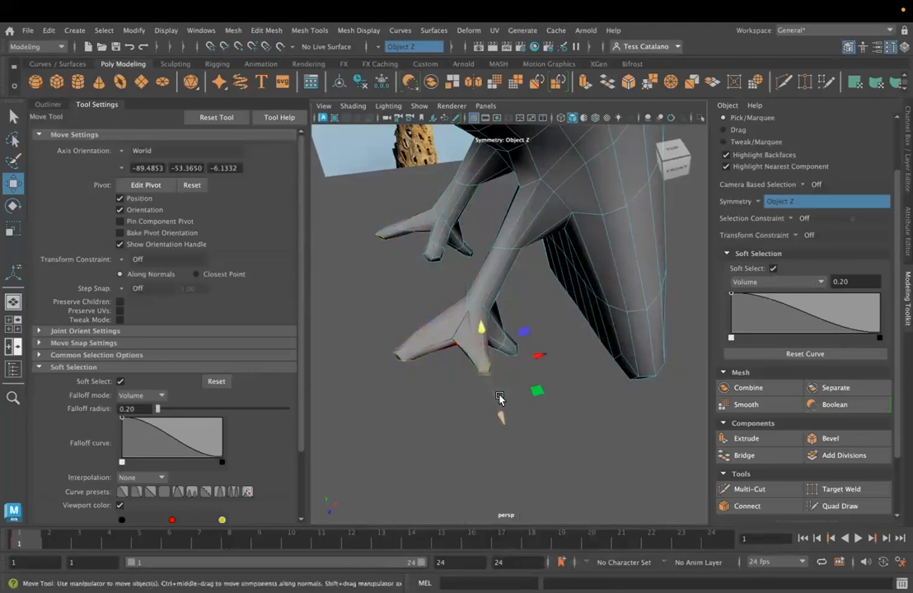
mouse_move(448, 428)
alt+mouse_down()
mouse_move(428, 428)
mouse_move(440, 417)
alt+mouse_up()
drag(504, 338, 472, 343)
drag(406, 289, 400, 318)
drag(470, 361, 462, 360)
- Extend the rear toe's tip along X and adjust the foot's height along Y with soft selection
click(506, 340)
click(501, 340)
drag(548, 340, 573, 338)
right_drag(483, 318, 484, 198)
click(486, 325)
drag(483, 271, 484, 259)
- Select the tail's lower corner vertices, set the soft selection falloff radius to 1.00 and spread them outward along Z
alt+drag(546, 306, 564, 349)
right_drag(550, 340, 487, 230)
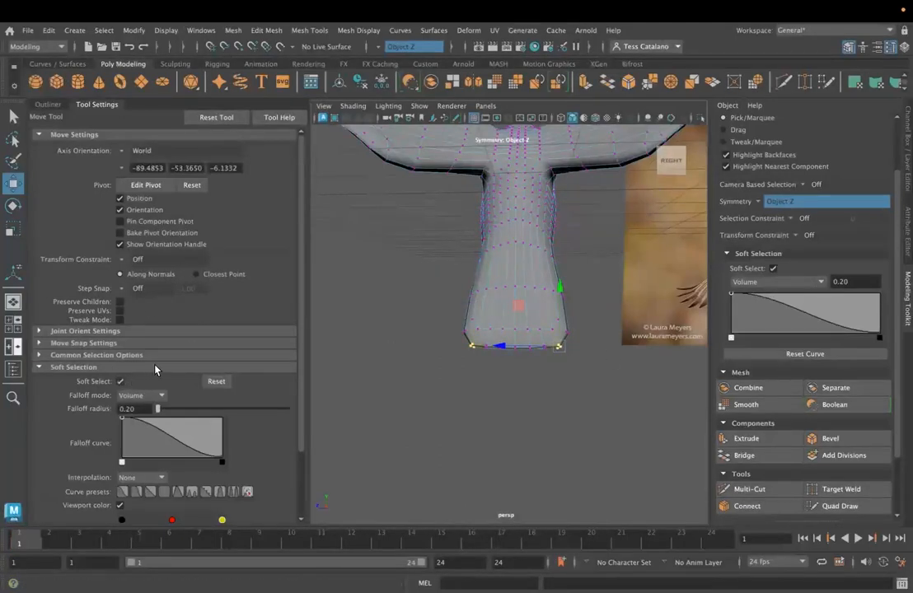
text(1)
key(Return)
drag(501, 349, 519, 355)
- Round the tail's end by moving its middle vertex and the neighbouring vertex pair along Y
click(520, 386)
click(515, 360)
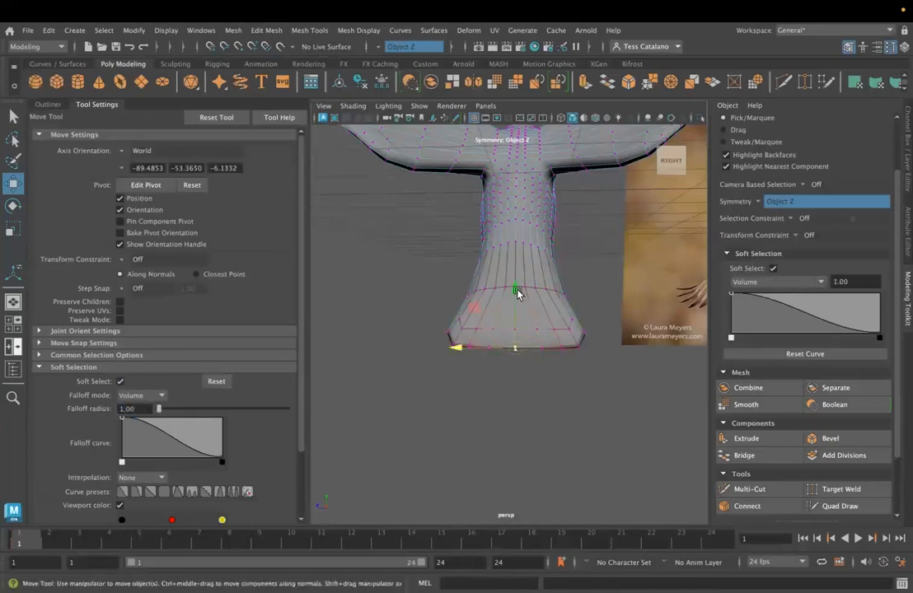
click(561, 359)
drag(566, 303, 566, 300)
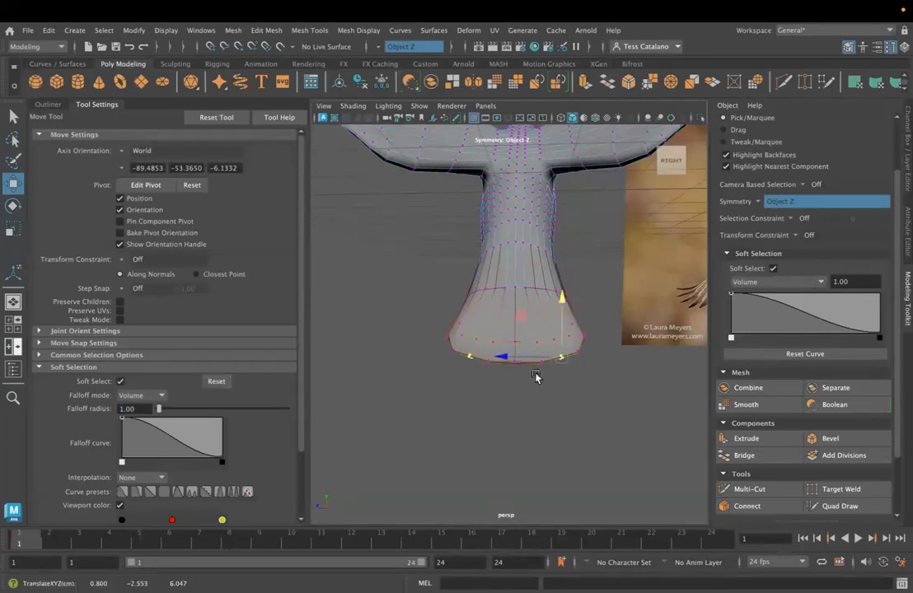
- Raise the vertex beside the smoothed bird's beak along Y with soft selection
scroll(536, 374, down, 5)
alt+drag(453, 358, 595, 362)
click(595, 363)
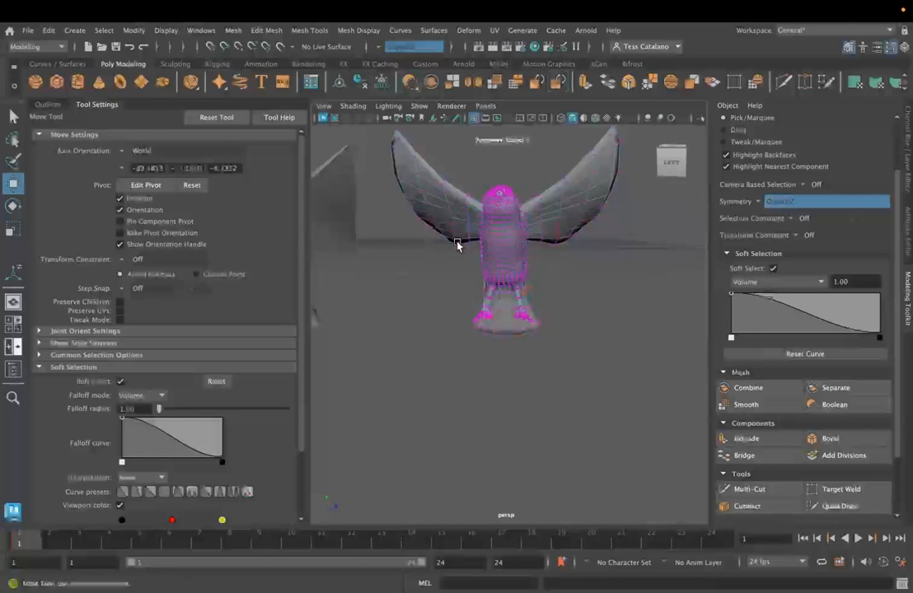
scroll(500, 262, up, 5)
alt+drag(513, 234, 506, 395)
scroll(506, 396, up, 6)
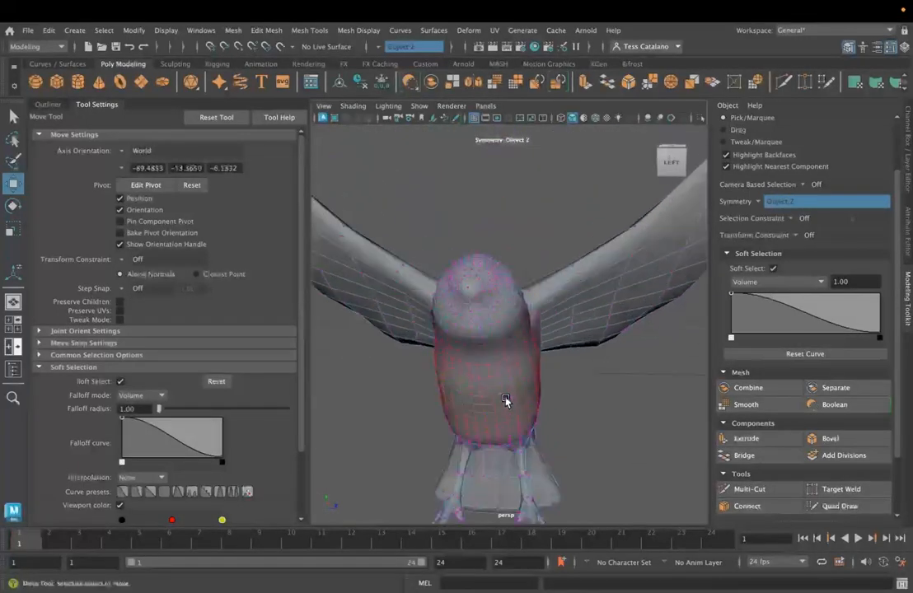
alt+drag(471, 367, 569, 371)
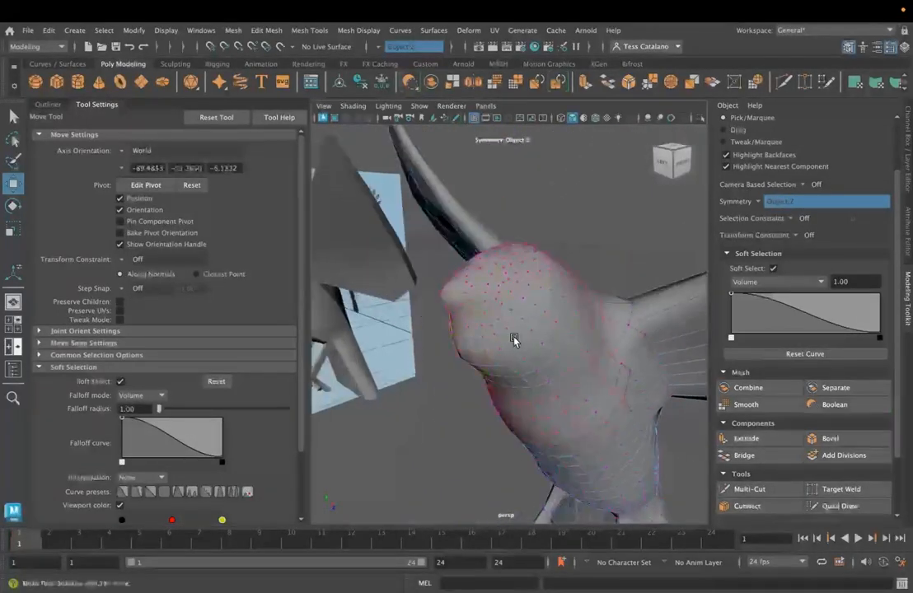
scroll(468, 316, up, 5)
scroll(484, 297, down, 2)
right_drag(475, 229, 416, 229)
click(463, 272)
mouse_move(491, 324)
alt+mouse_down()
mouse_move(472, 327)
mouse_move(486, 327)
alt+mouse_up()
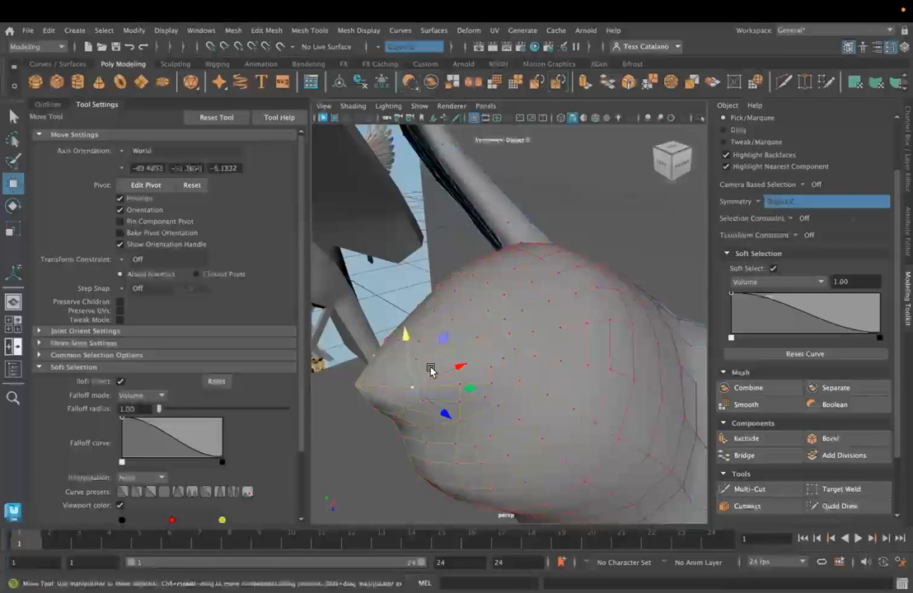
drag(430, 371, 427, 340)
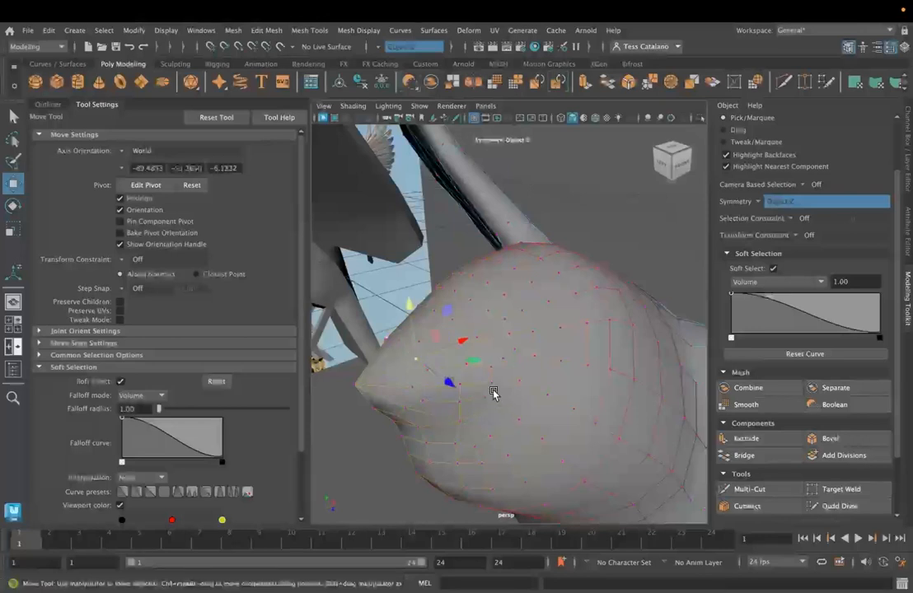
- Set the transform constraint to Surface, turn soft selection off, and slide the vertices around the beak over the head
click(798, 236)
click(832, 267)
click(121, 380)
drag(485, 342, 455, 323)
click(397, 339)
click(414, 386)
drag(470, 363, 424, 397)
drag(395, 365, 456, 389)
alt+drag(367, 465, 407, 433)
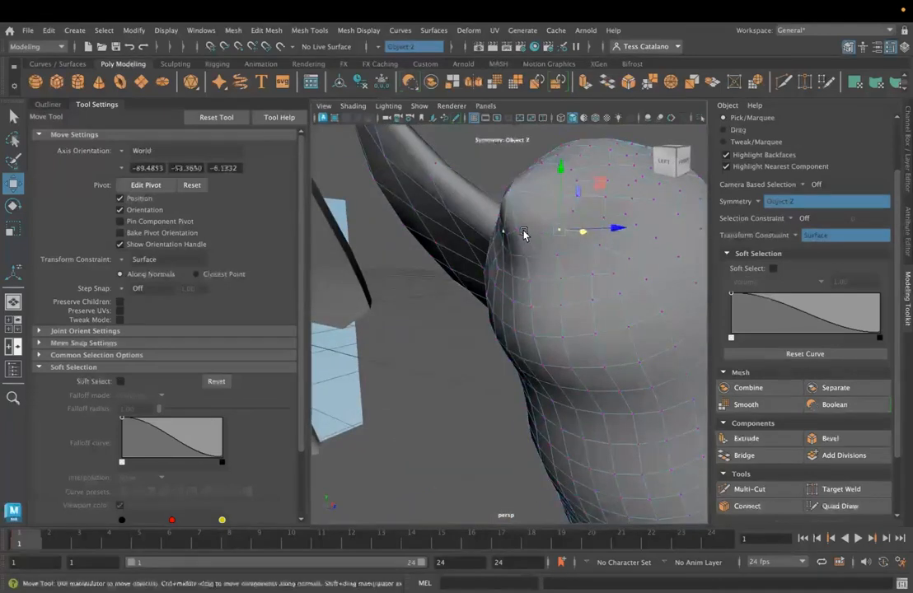
- Slide the vertices beside and below the beak along the head's surface to even out the face's edge flow
click(517, 231)
drag(517, 174, 519, 183)
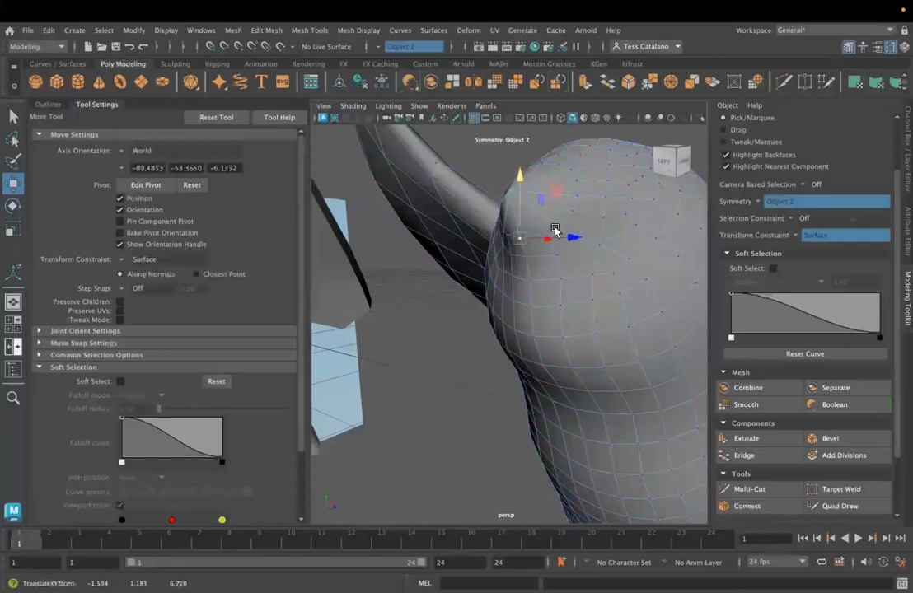
click(536, 305)
alt+drag(567, 290, 575, 309)
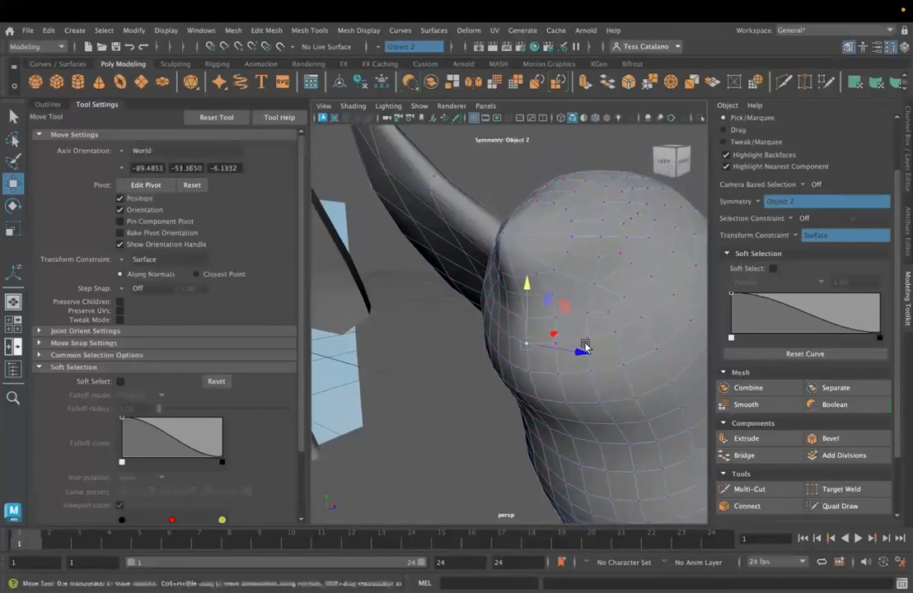
alt+drag(609, 279, 599, 291)
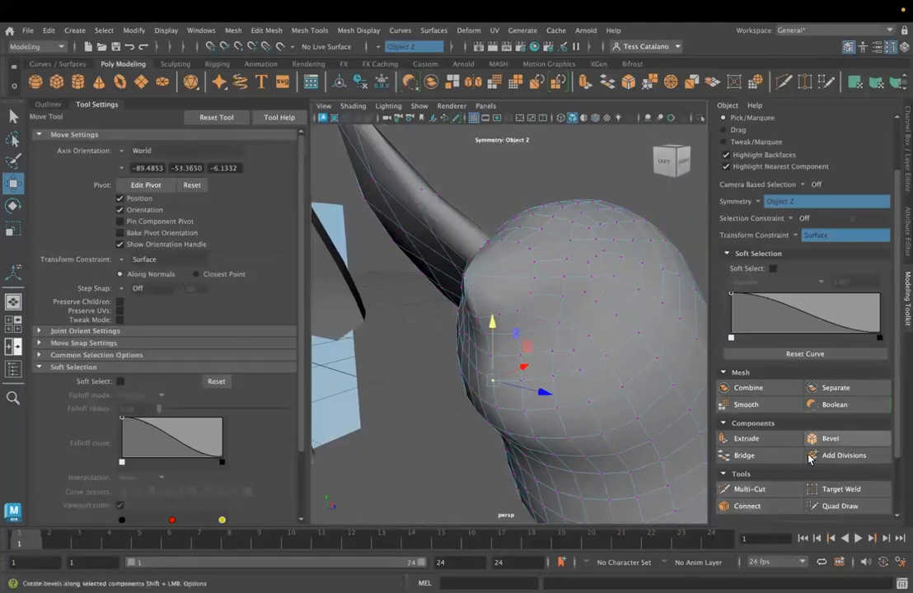
- Merge a vertex on the side of the head into its neighbour with Target Weld
click(830, 488)
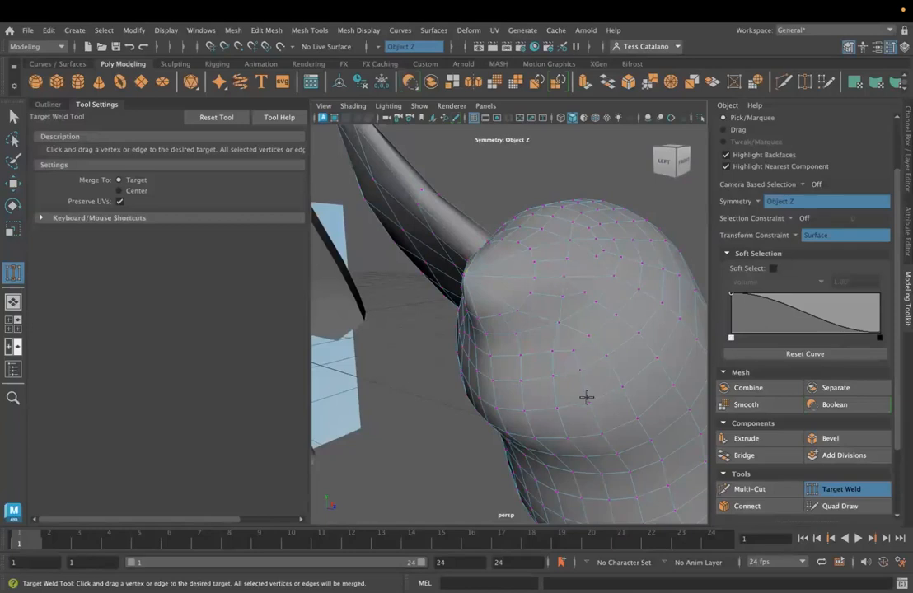
key(super+space)
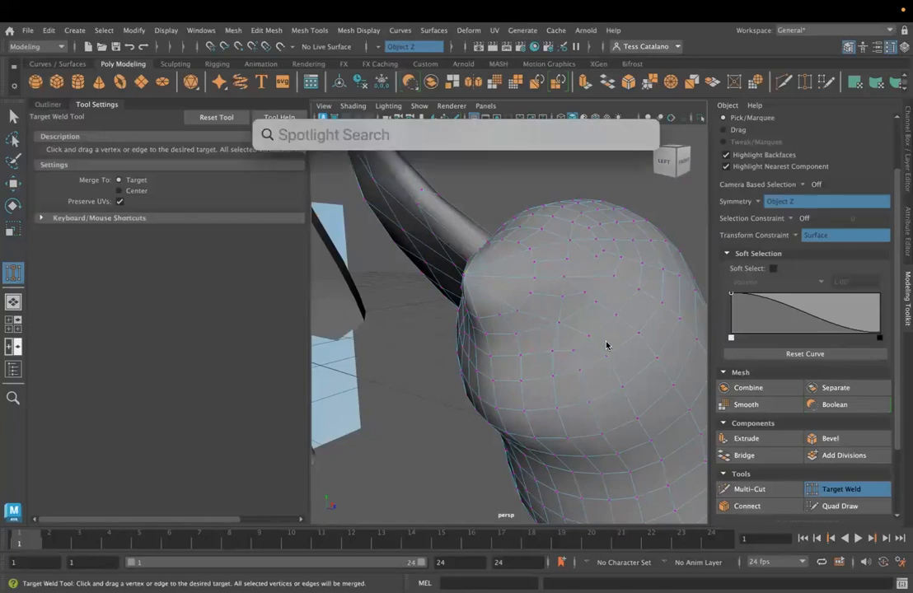
key(Escape)
drag(591, 281, 609, 277)
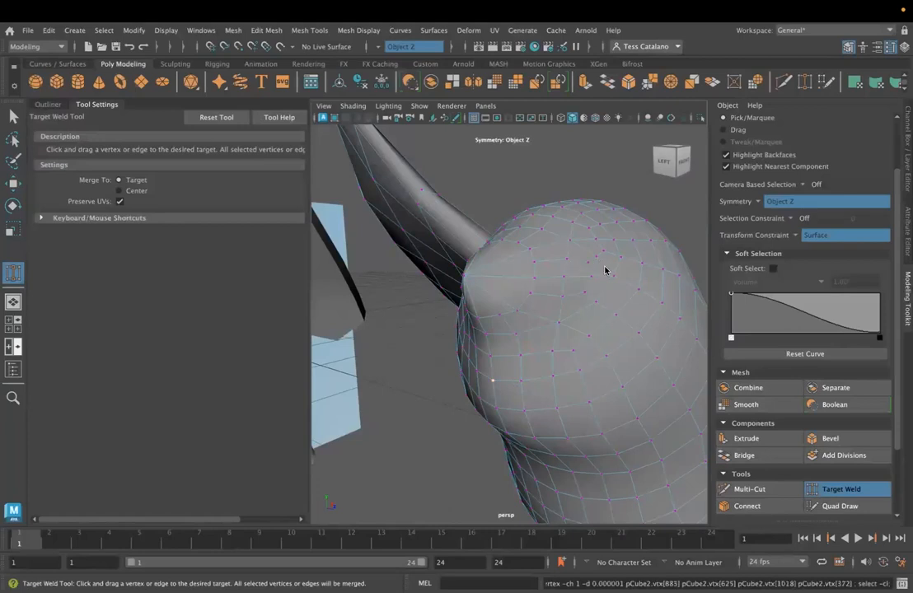
alt+drag(577, 351, 611, 320)
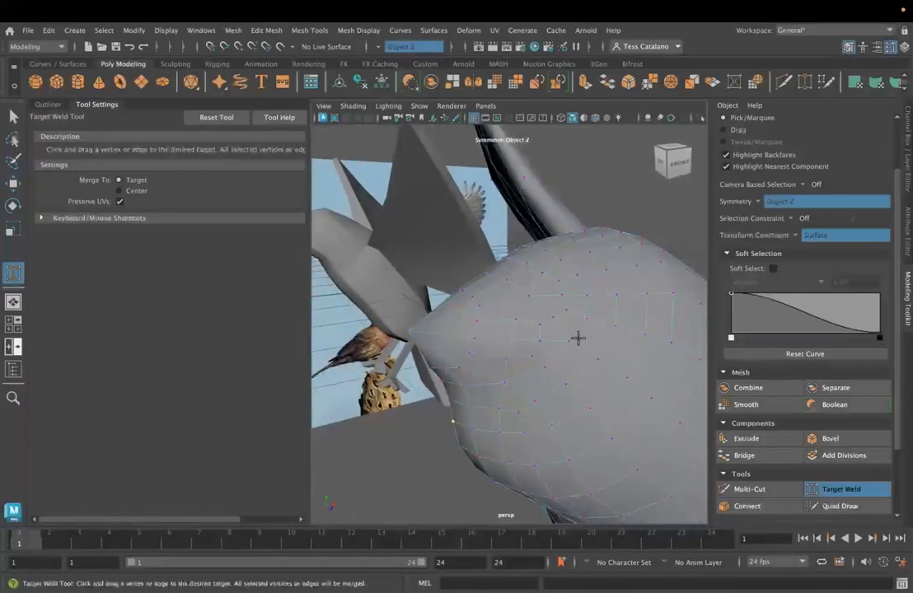
click(745, 490)
click(504, 281)
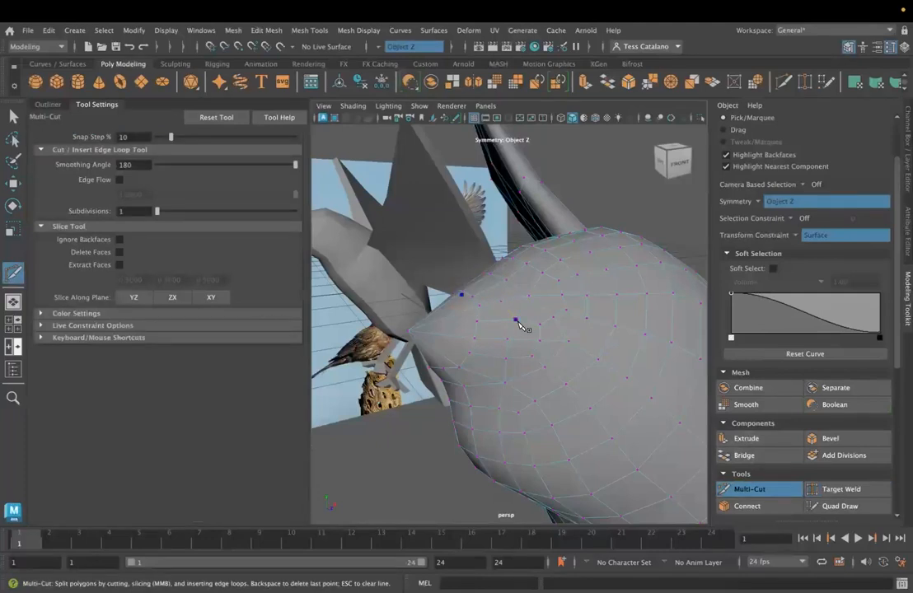
key(Escape)
click(13, 118)
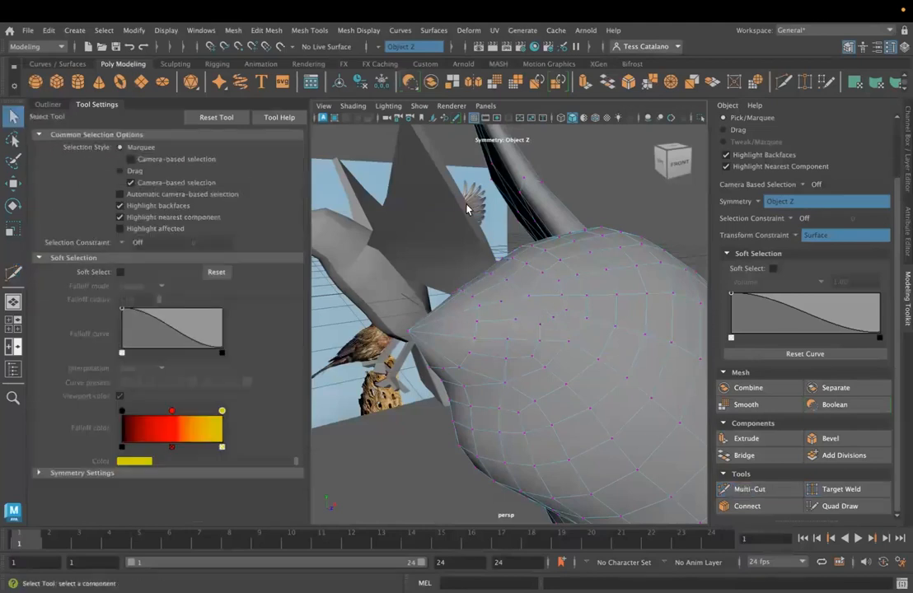
- Select a vertex on top of the head above the beak and slide it along Y over the surface
click(526, 265)
key(w)
drag(527, 200, 522, 225)
alt+drag(498, 311, 457, 330)
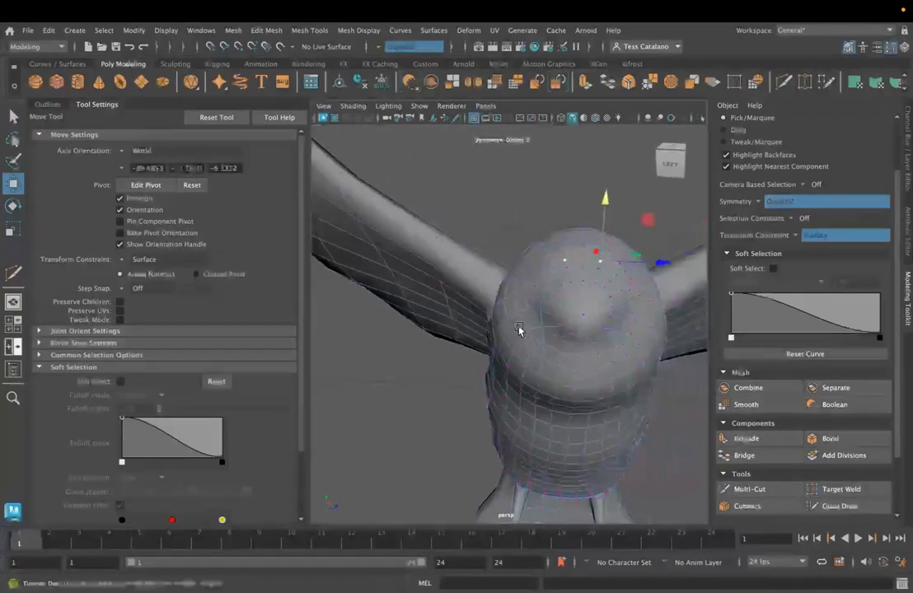
- Slide the vertices on the side of the head behind the beak along X and Y over the surface
alt+drag(556, 271, 523, 308)
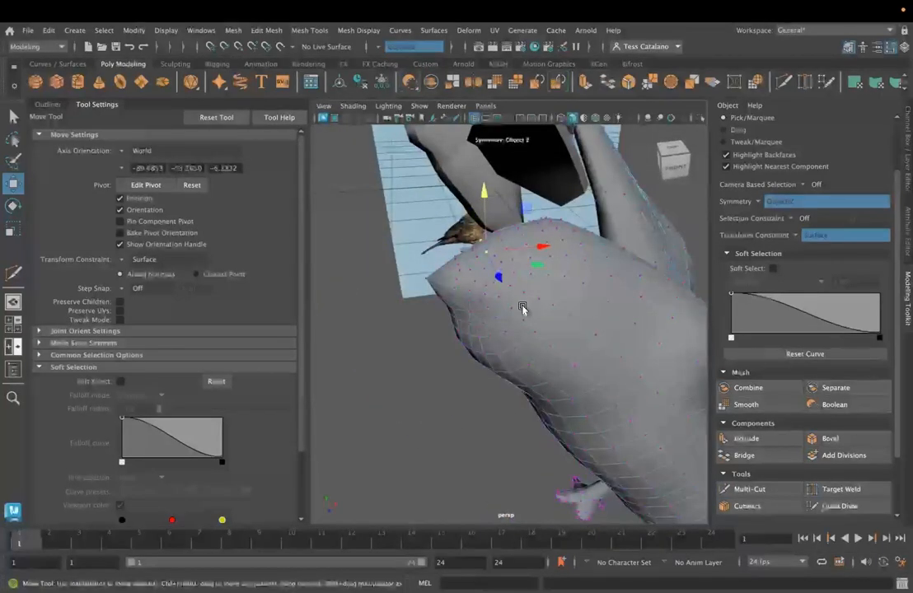
click(473, 297)
alt+drag(567, 331, 491, 261)
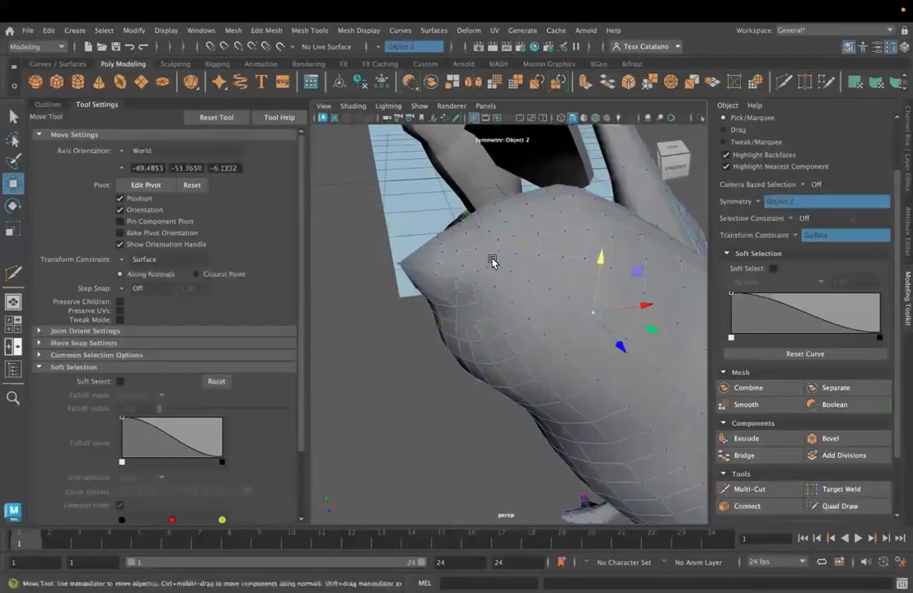
drag(546, 264, 516, 268)
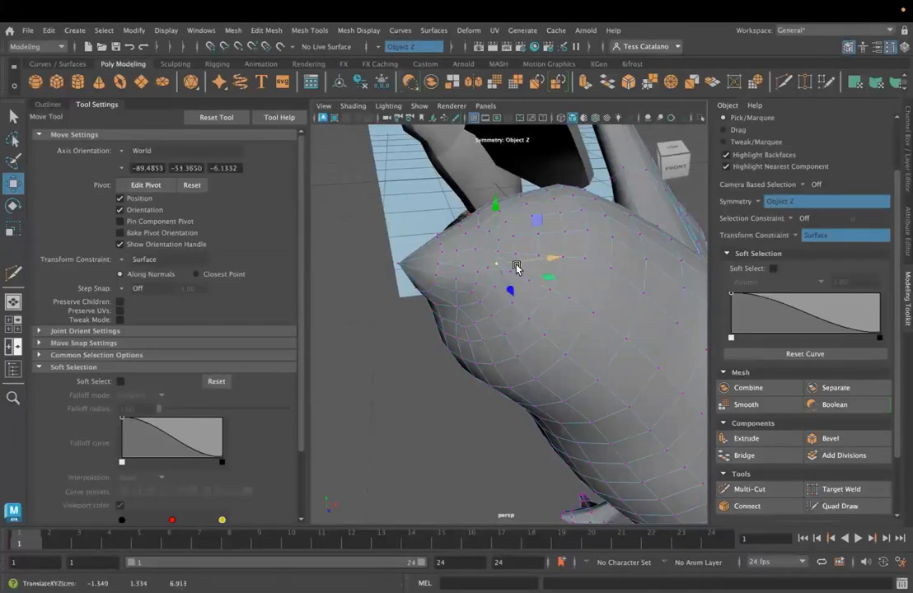
click(478, 273)
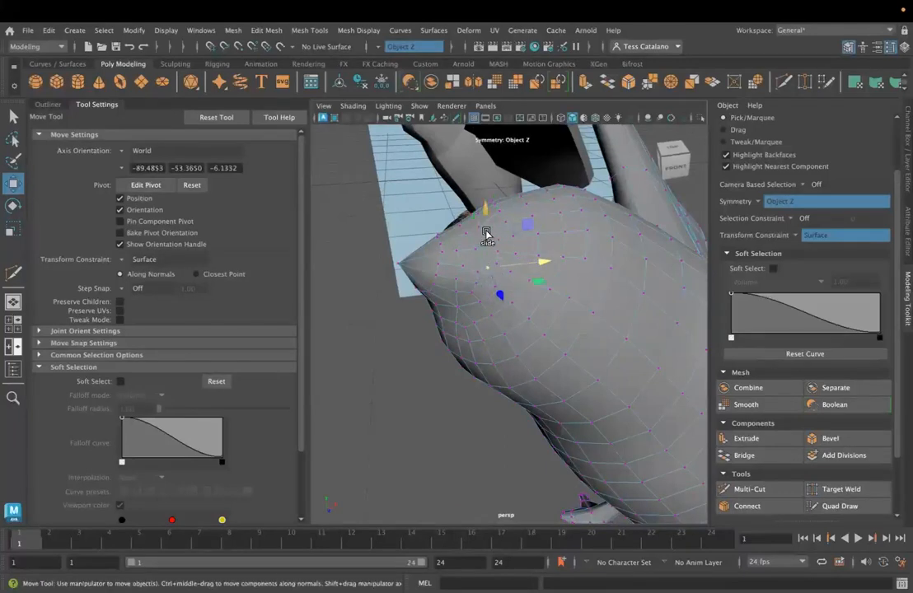
alt+drag(485, 336, 497, 362)
click(488, 369)
- Try to move the beak tip vertex along X with the surface constraint on, and undo the move
click(448, 303)
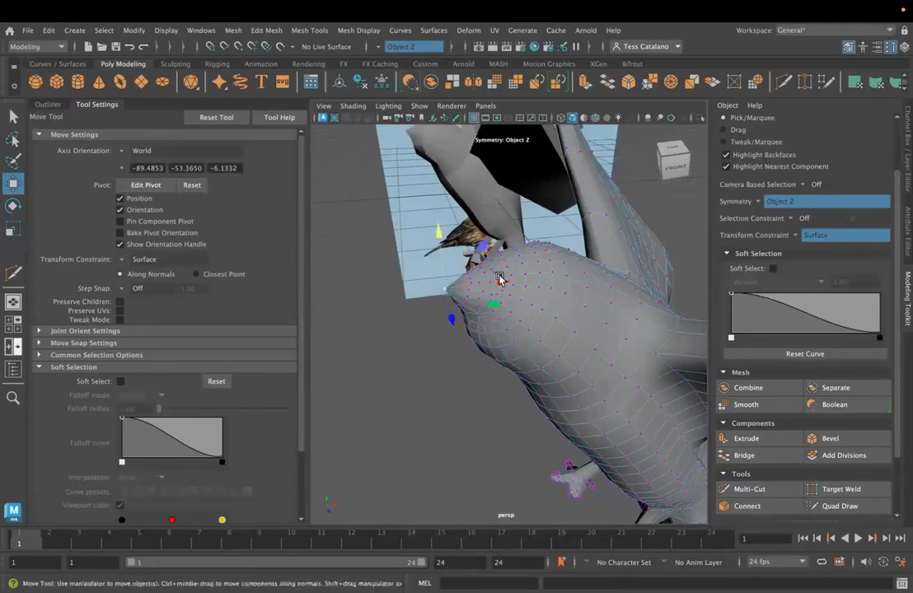
drag(501, 282, 497, 284)
key(ctrl+z)
- Turn the transform constraint off, set the move axis orientation to Component, and pull the beak tip vertex forward
click(800, 237)
click(803, 245)
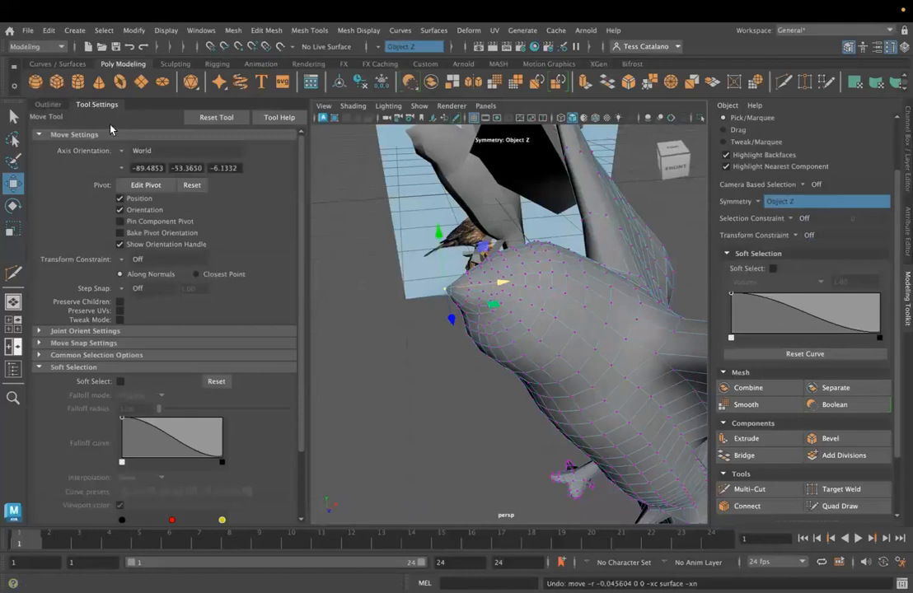
click(121, 152)
click(138, 174)
click(122, 151)
click(145, 183)
drag(380, 284, 342, 279)
click(440, 337)
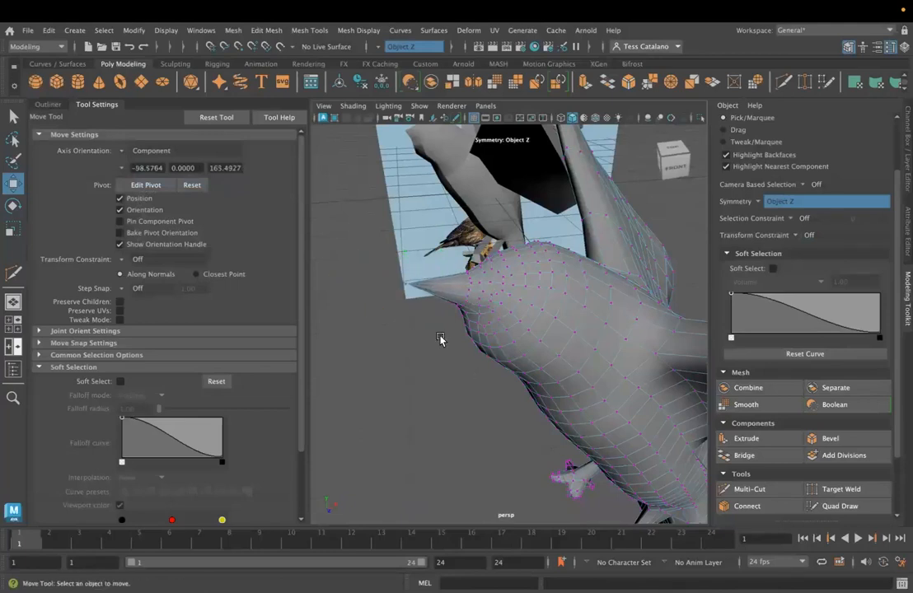
- Reposition the beak tip vertex slightly and examine the shaded bird from the side and the front
scroll(440, 340, down, 2)
alt+drag(440, 341, 420, 304)
click(452, 303)
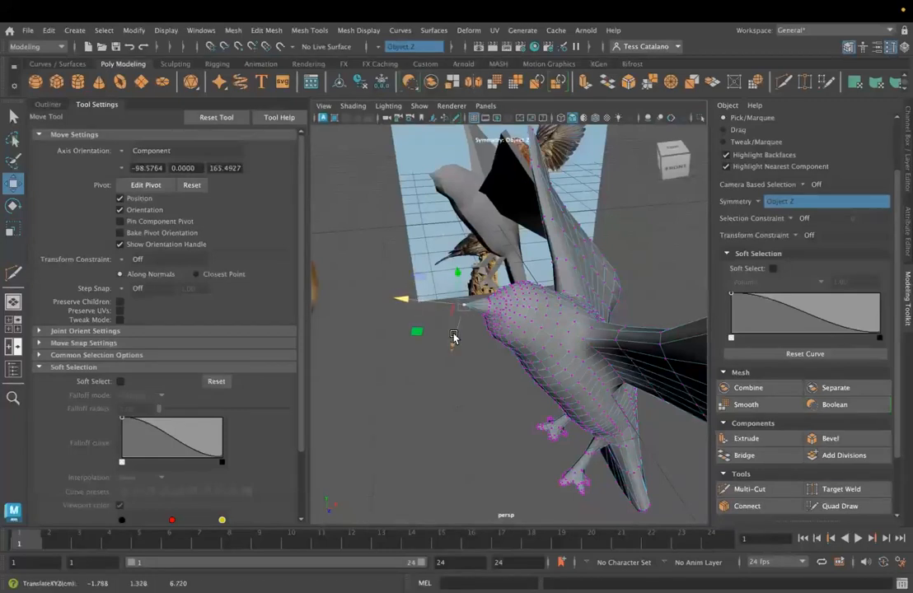
alt+drag(489, 374, 633, 355)
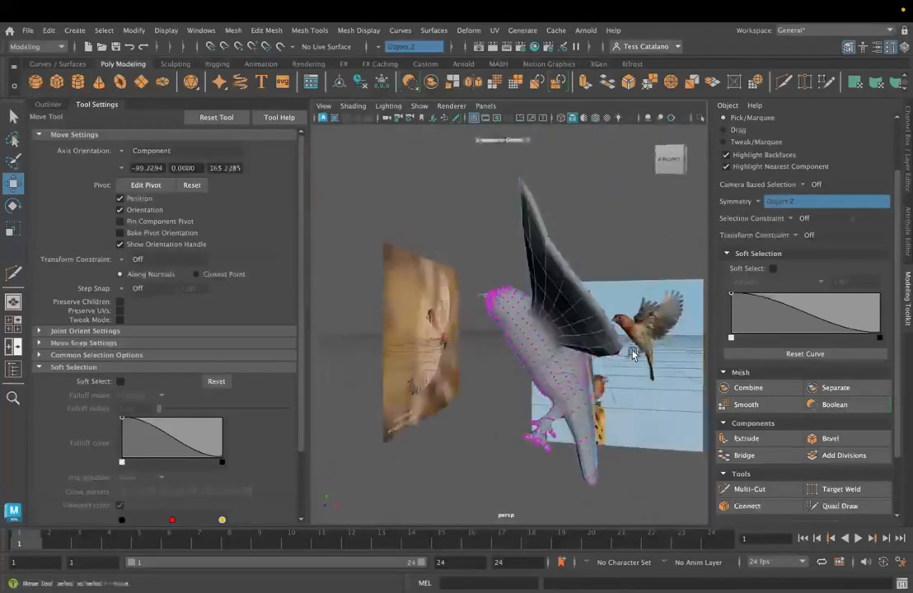
key(5)
right_drag(530, 228, 629, 256)
alt+drag(495, 379, 576, 386)
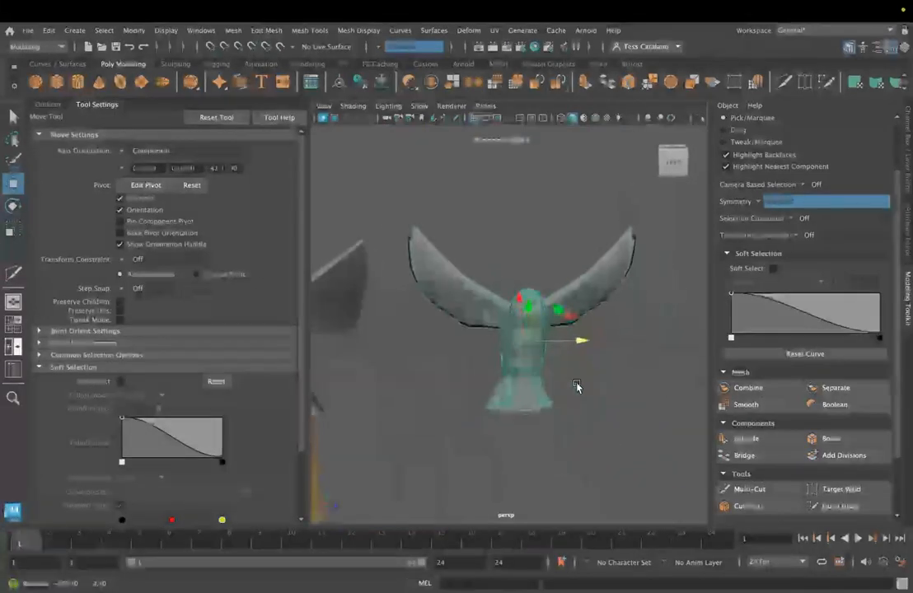